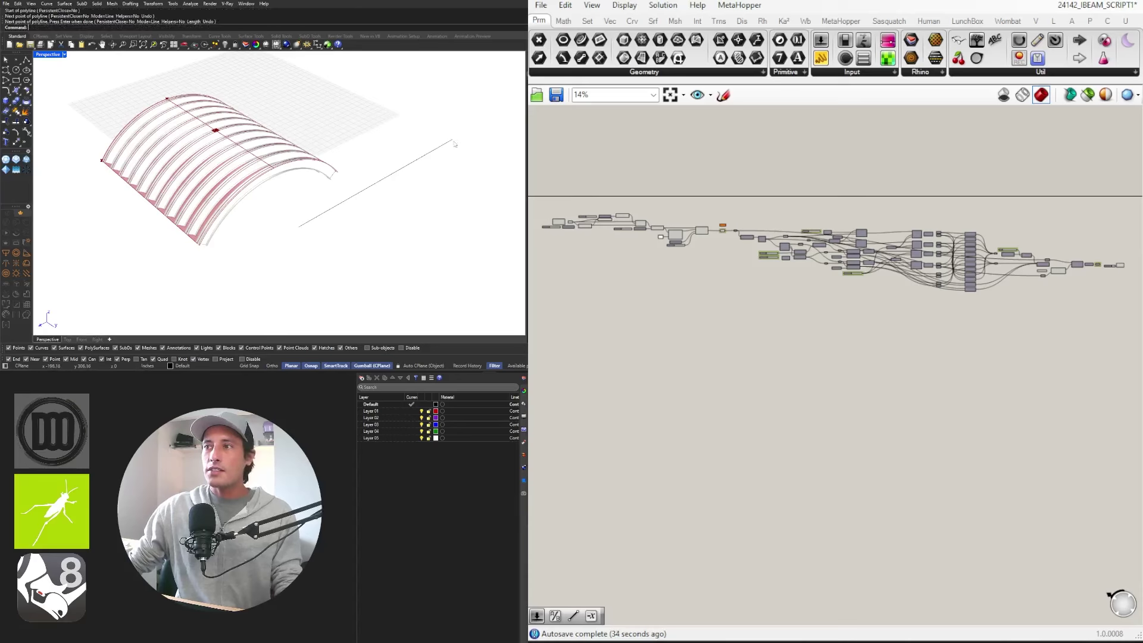
Finish the straight line beside the arched structure and reference it as a single curve in the empty Curve parameter
key("Return")
scroll(701, 273, "up", 5)
scroll(706, 271, "up", 1)
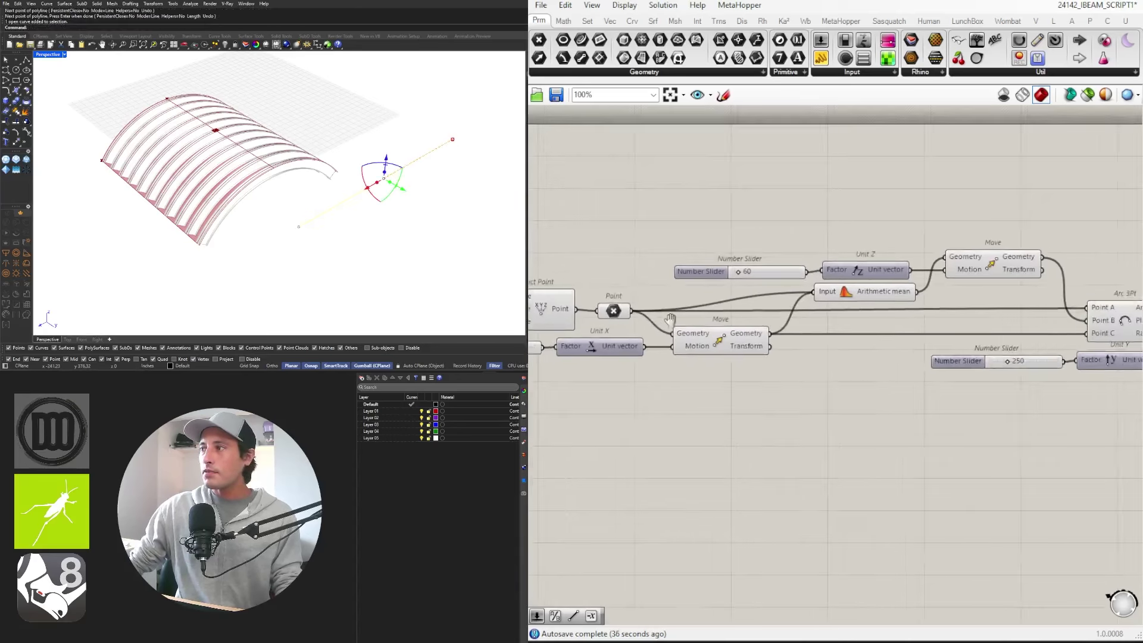
right_click_drag(705, 271, 872, 299)
scroll(872, 299, "up", 3)
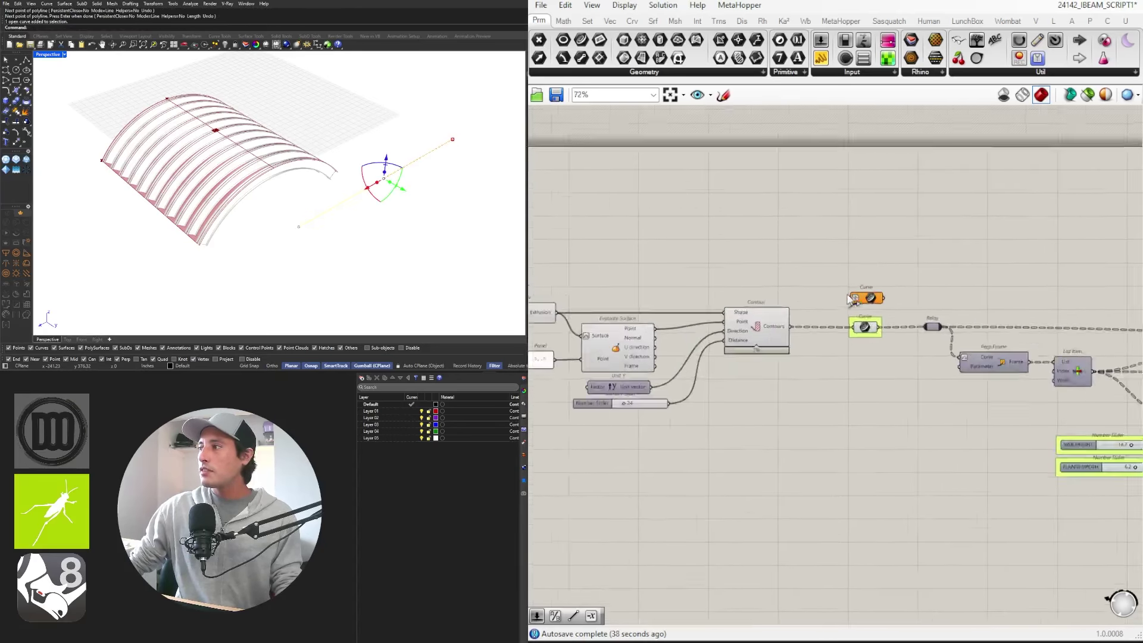
right_click(880, 298)
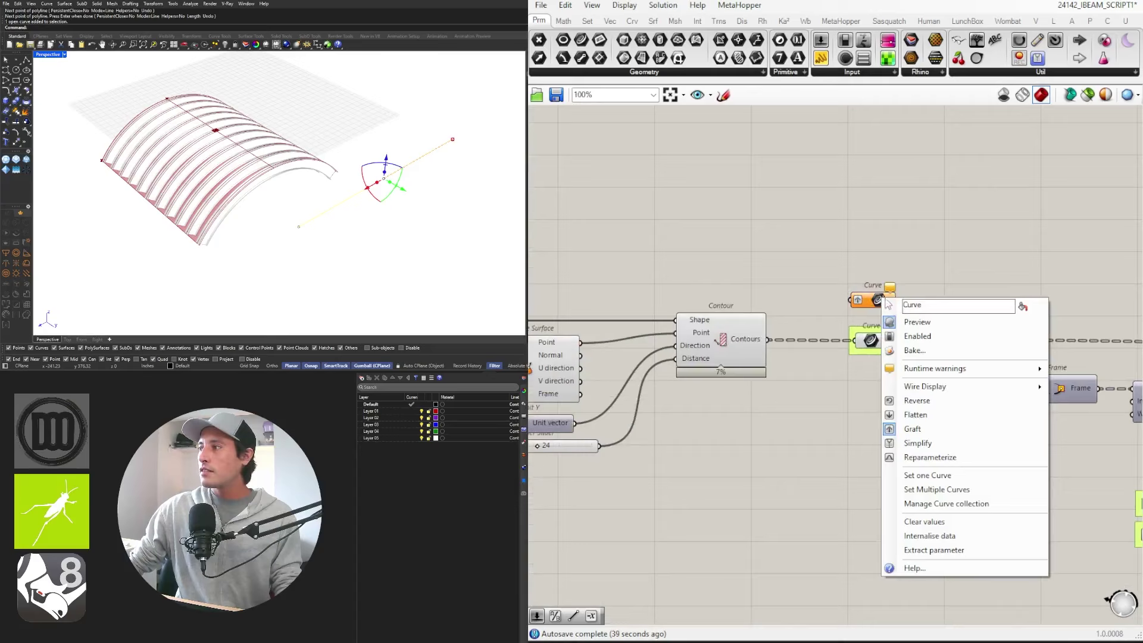
left_click(939, 475)
Set the ROTATE value list to 180 to turn the I-beam profile on the straight line
right_click_drag(280, 214, 357, 216)
scroll(675, 338, "down", 5)
scroll(675, 338, "up", 10)
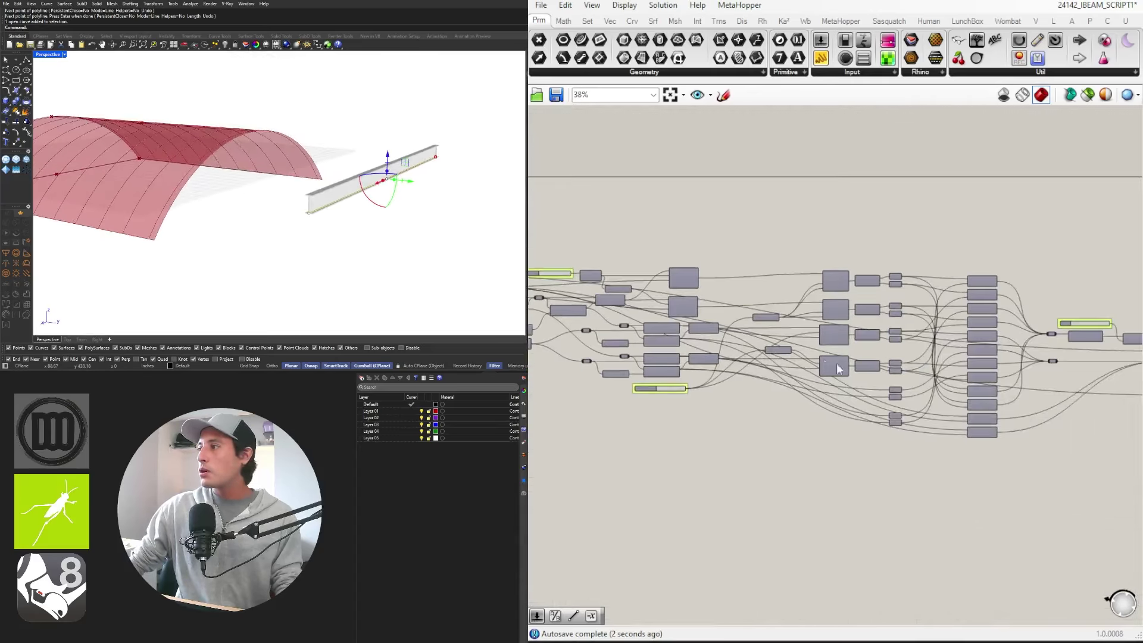
left_click(789, 351)
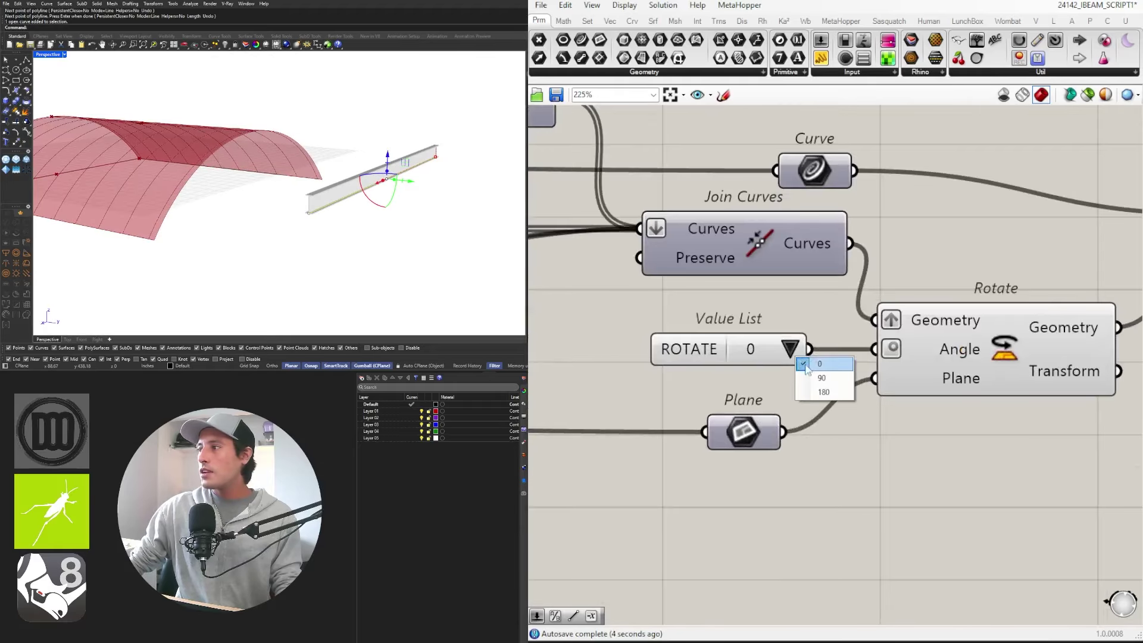
left_click(815, 385)
right_click_drag(357, 191, 458, 184)
Set the I-beam's WEB HEIGHT slider to 16.7 and its FLANGE WIDTH slider to 8.7
scroll(981, 380, "down", 8)
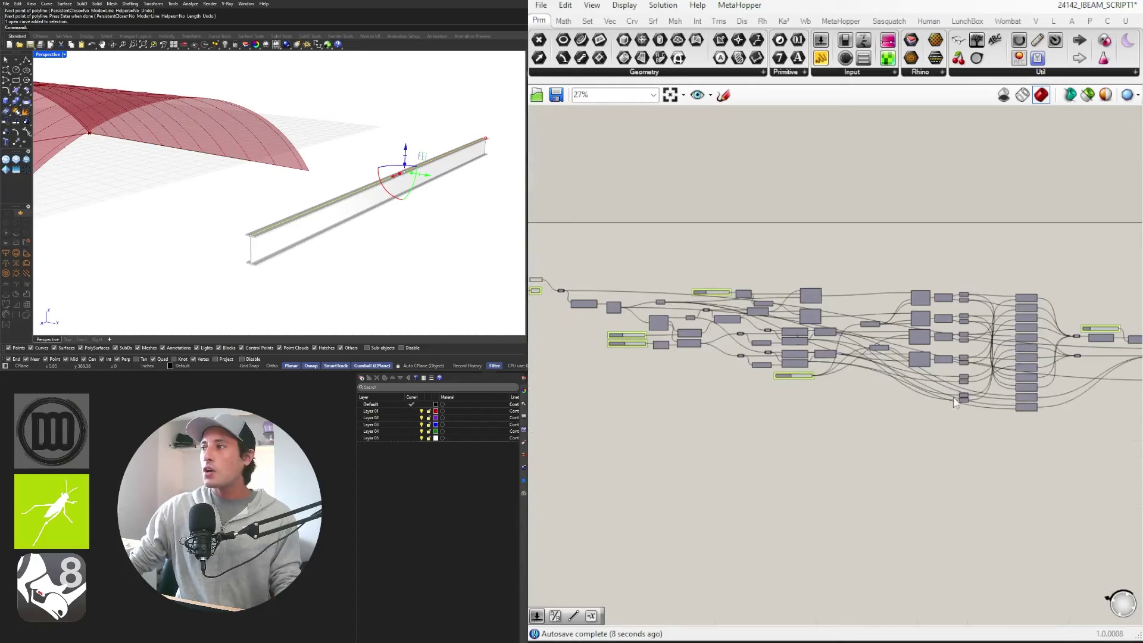
scroll(748, 298, "up", 10)
mouse_move(749, 297)
left_mouse_down()
mouse_move(697, 296)
mouse_move(769, 296)
left_mouse_up()
left_click(753, 420)
left_click_drag(753, 420, 804, 404)
right_click_drag(345, 229, 265, 216)
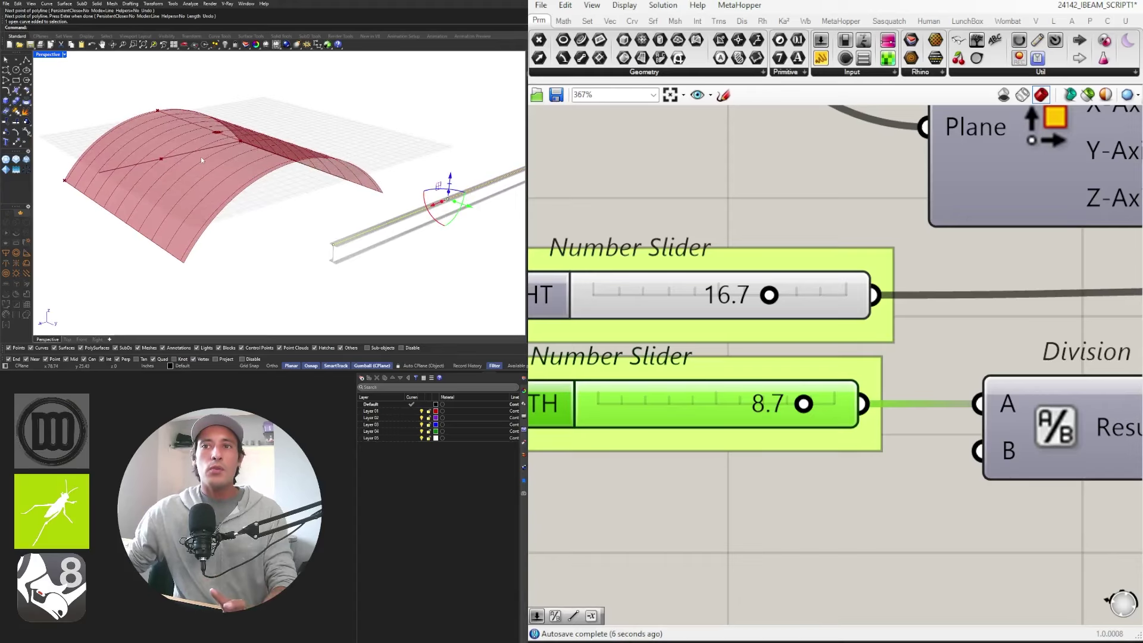
Switch to the 24142_IBEAM_SCRIPT2 definition and bring its condensed component network into view
scroll(662, 181, "down", 10)
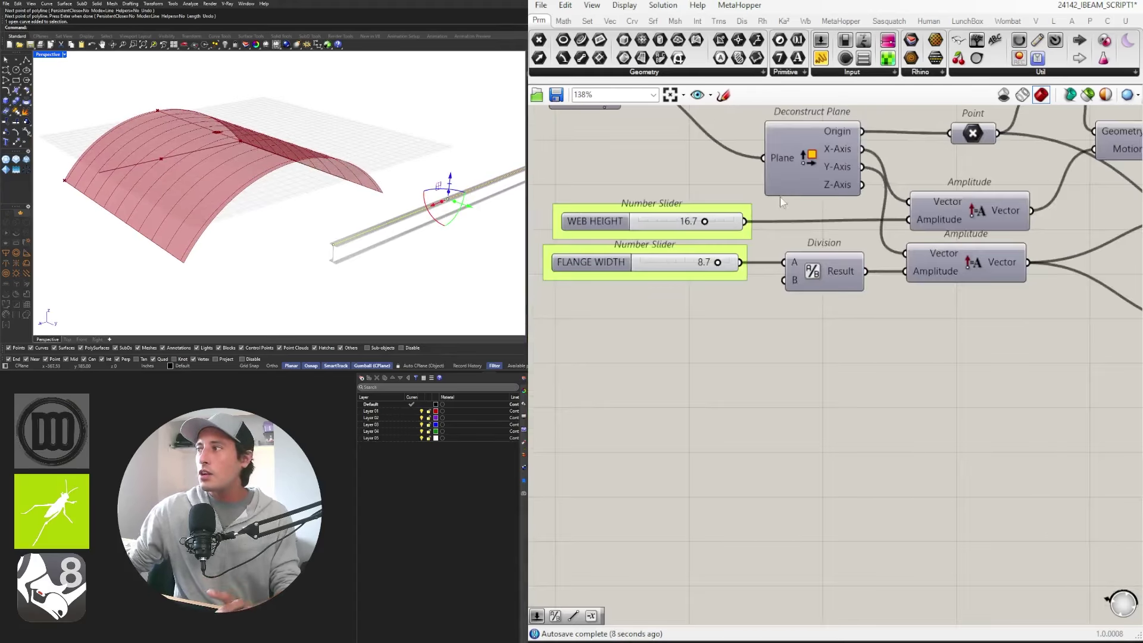
scroll(749, 277, "down", 4)
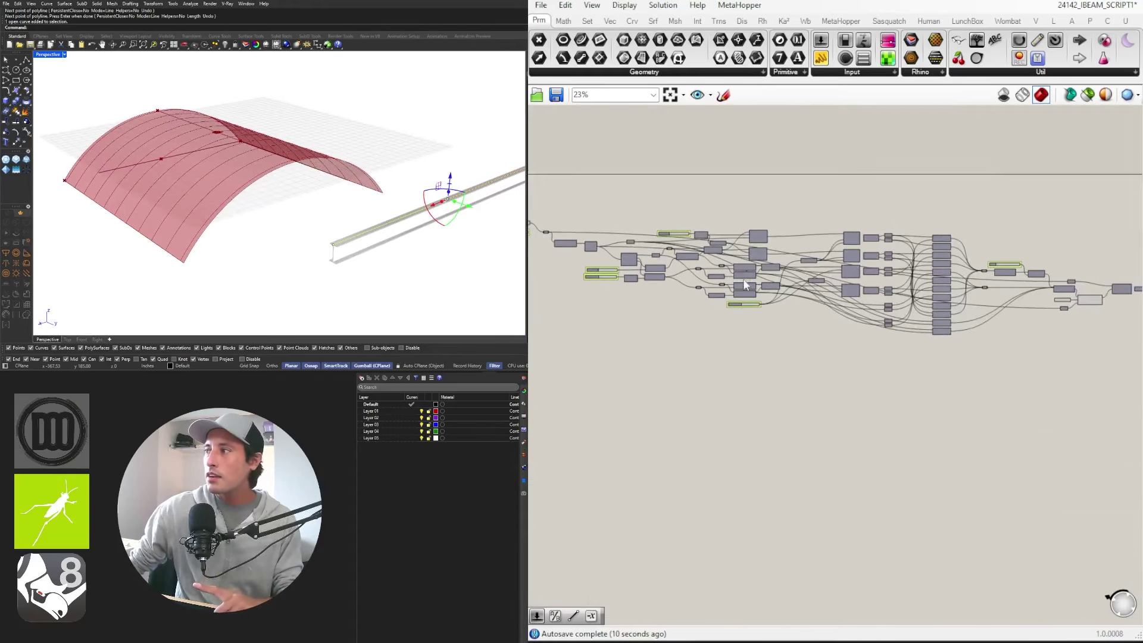
right_click_drag(800, 272, 853, 280)
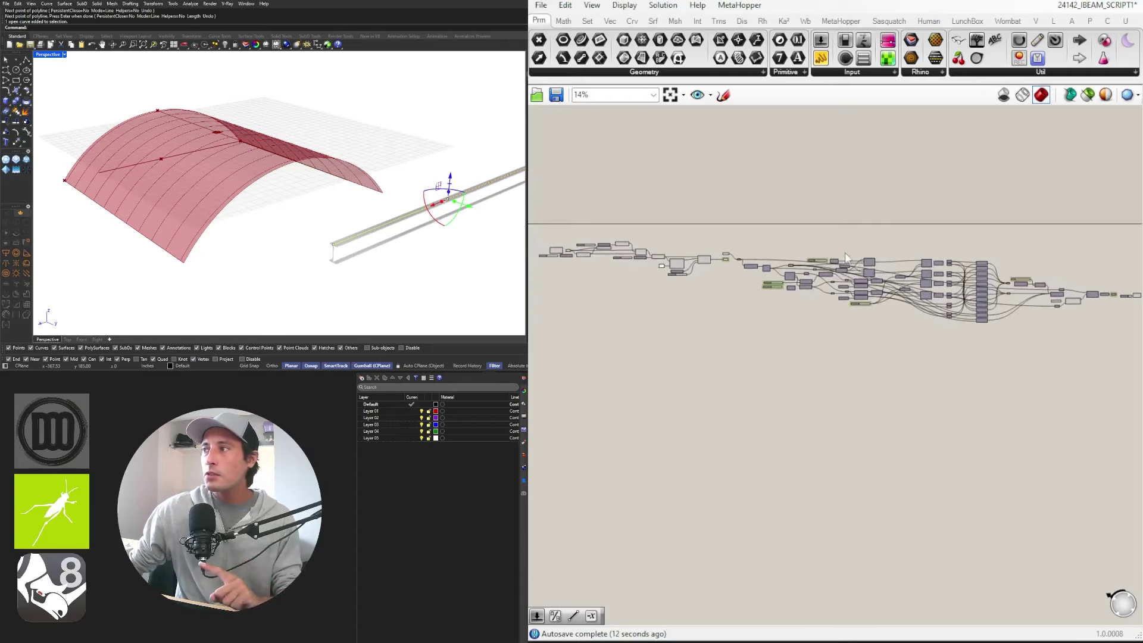
left_click(1095, 6)
left_click(1115, 128)
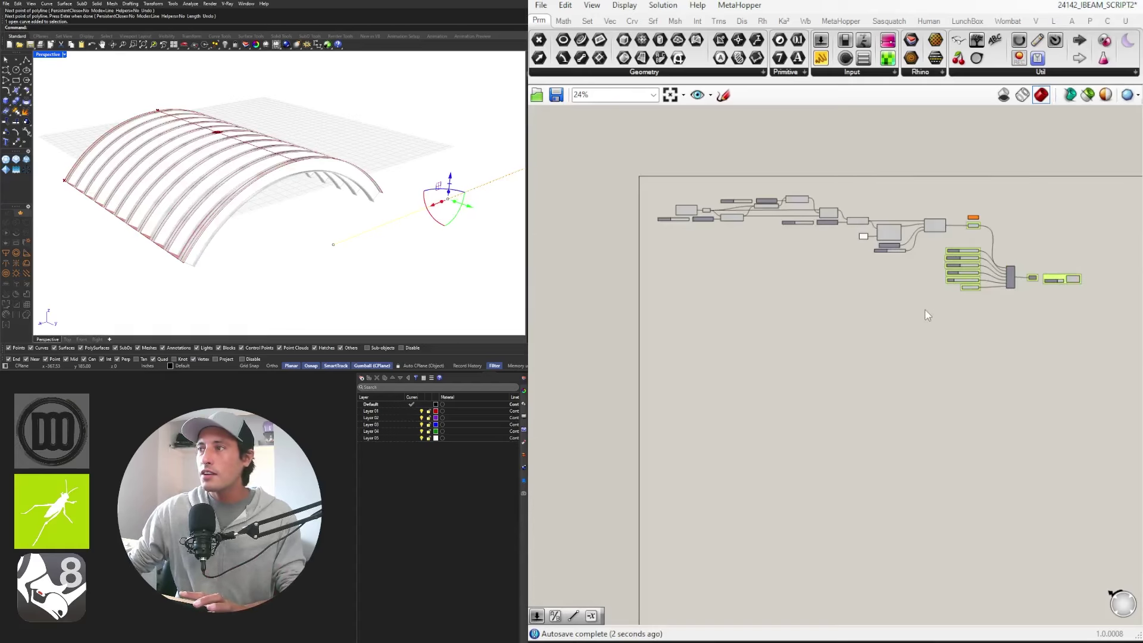
right_click_drag(972, 337, 943, 356)
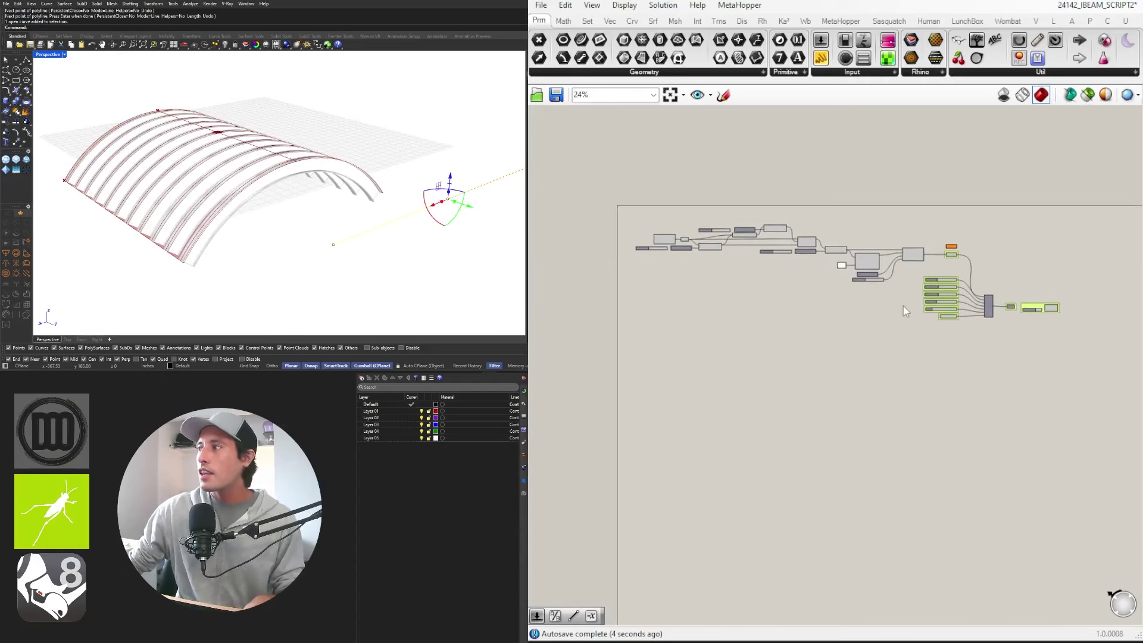
scroll(887, 321, "up", 2)
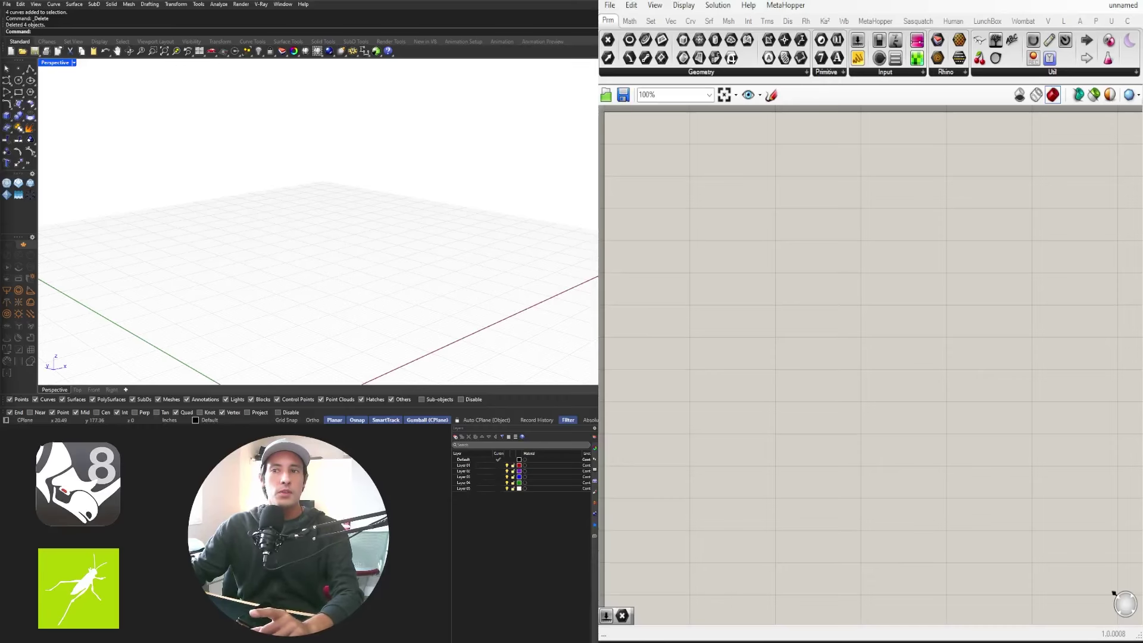
Start referencing multiple curves in the Curve parameter that feeds the Perp Frame component
right_click_drag(393, 226, 235, 316)
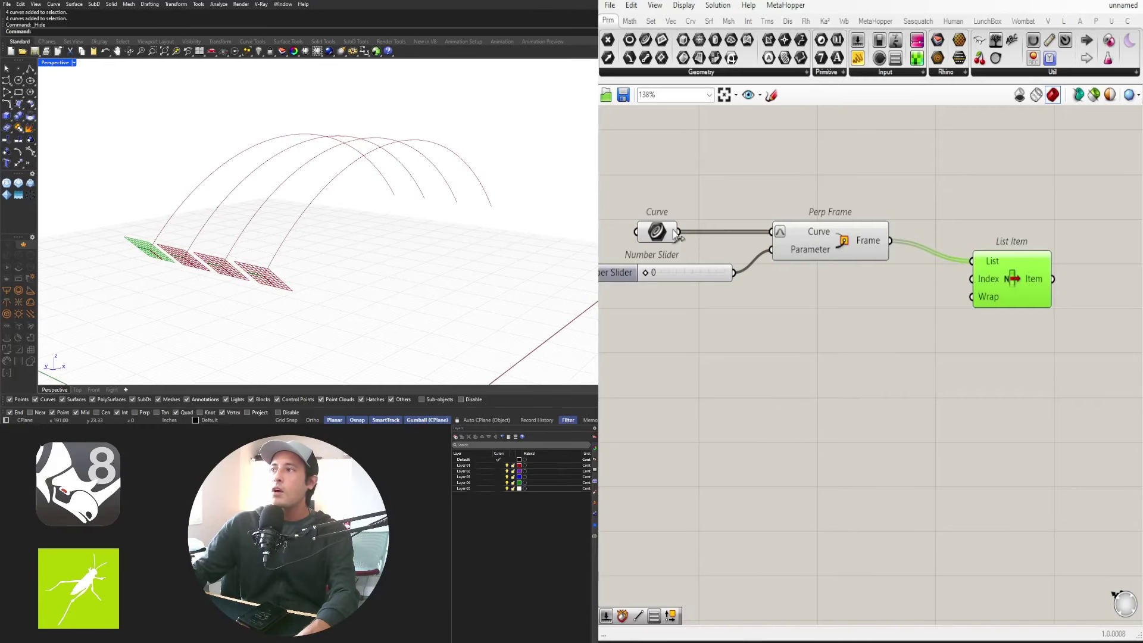
right_click(672, 231)
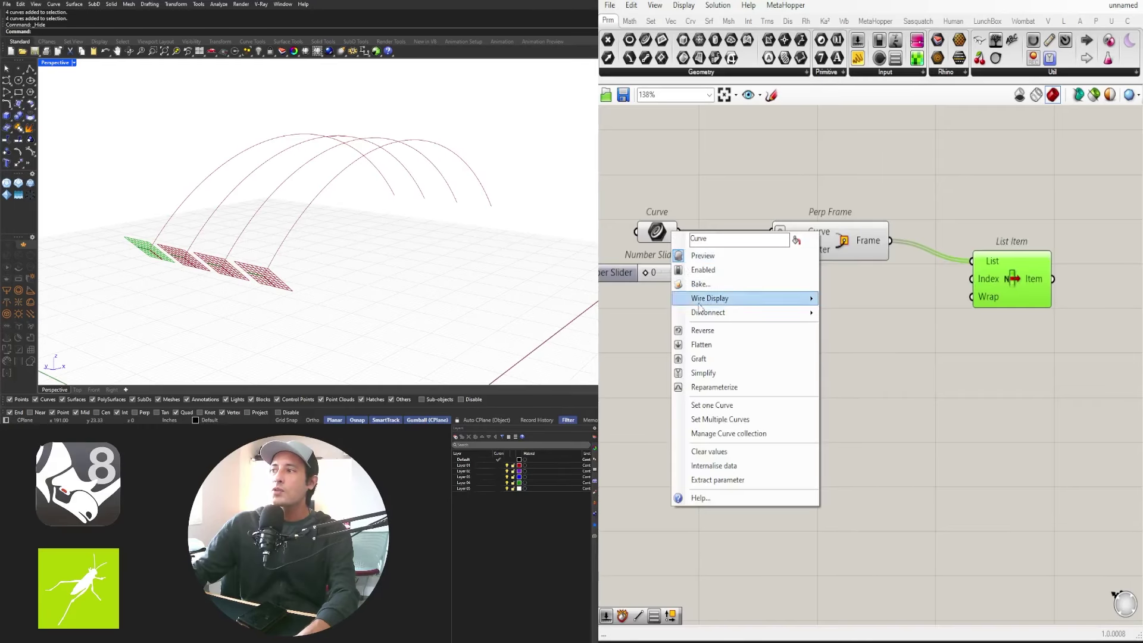
left_click(717, 419)
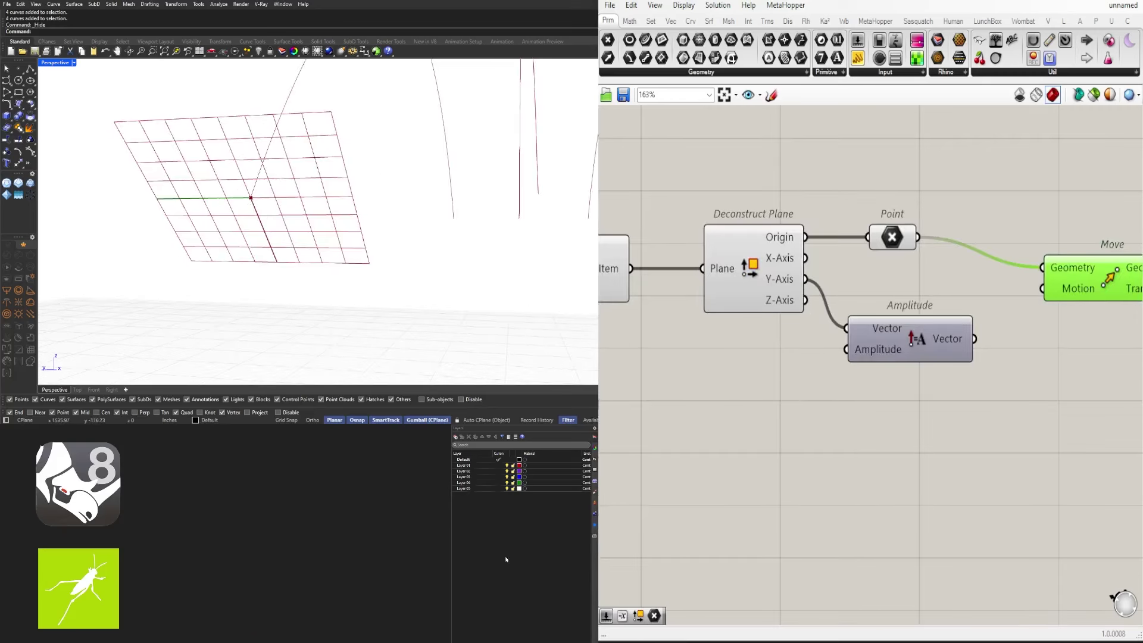
Add a Negative component next to the third Amplitude component
double_click(704, 377)
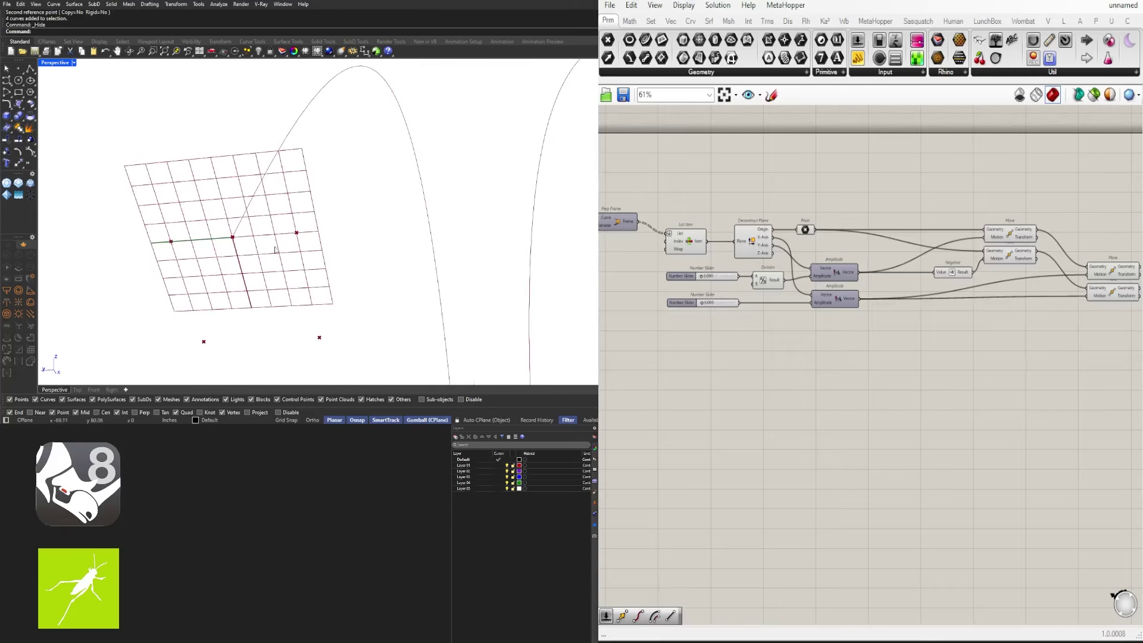
left_click(960, 252)
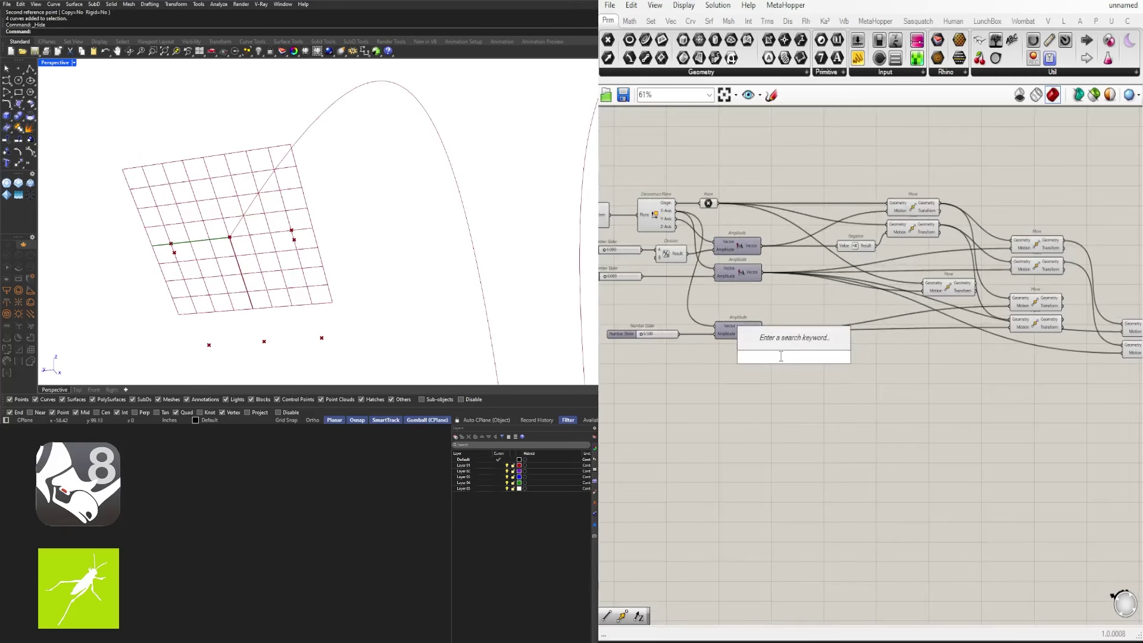
type("neg")
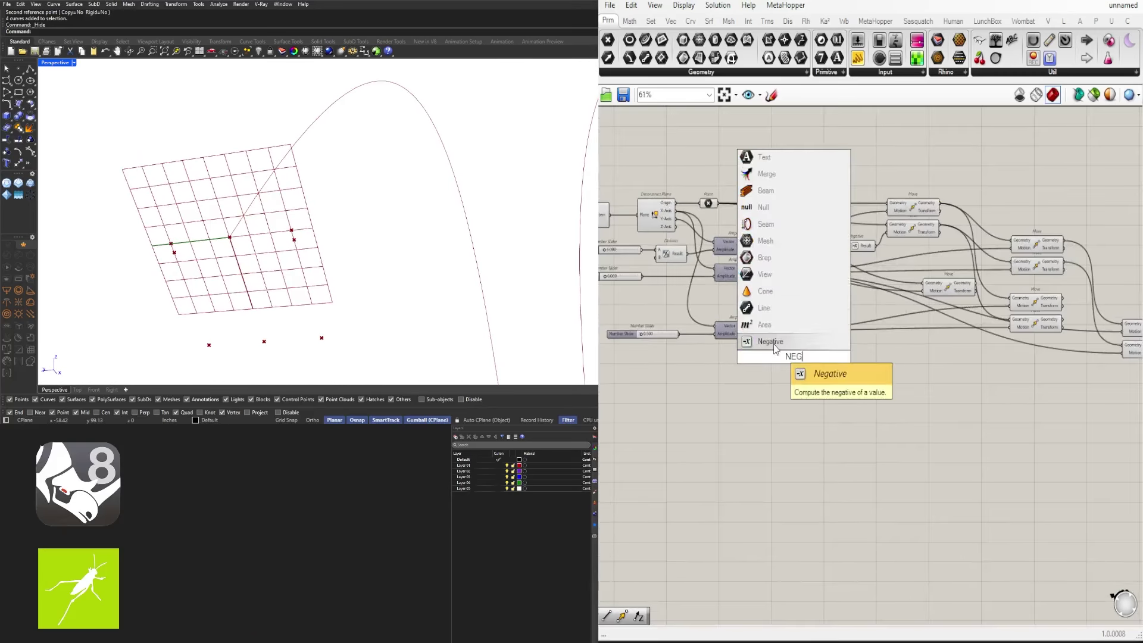
left_click(766, 334)
left_click_drag(774, 345, 881, 366)
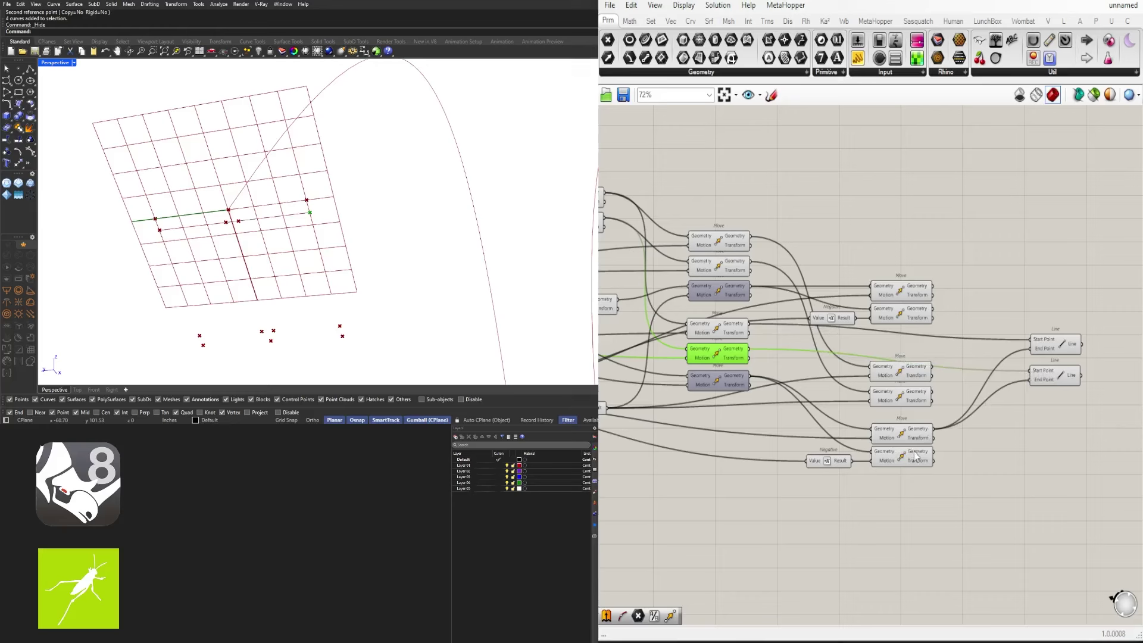
left_click(910, 456)
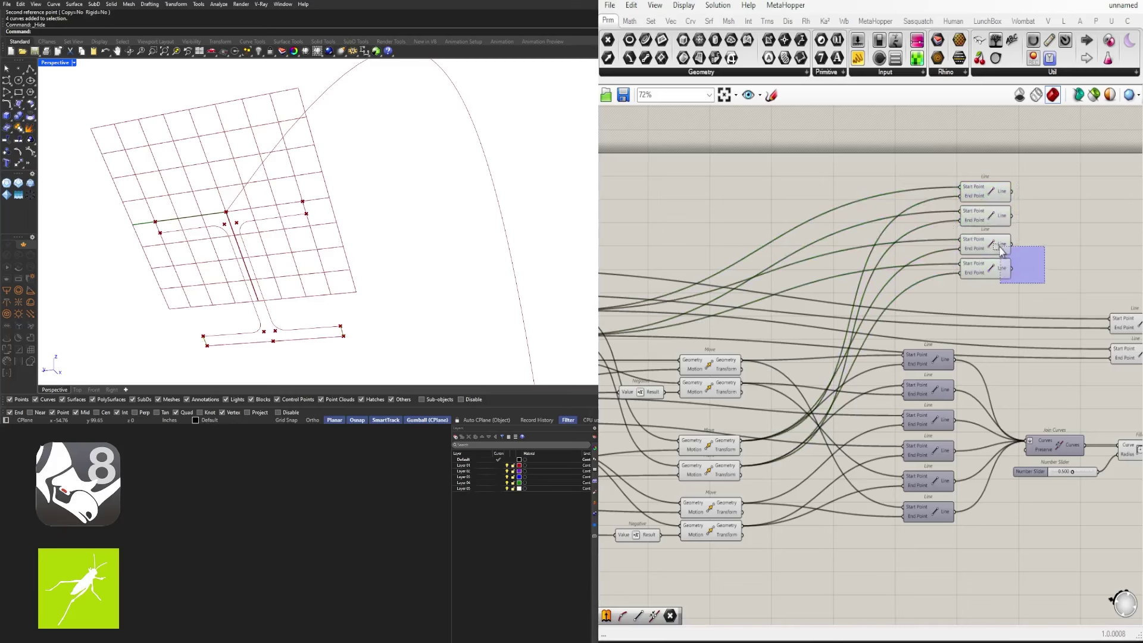
double_click(994, 249)
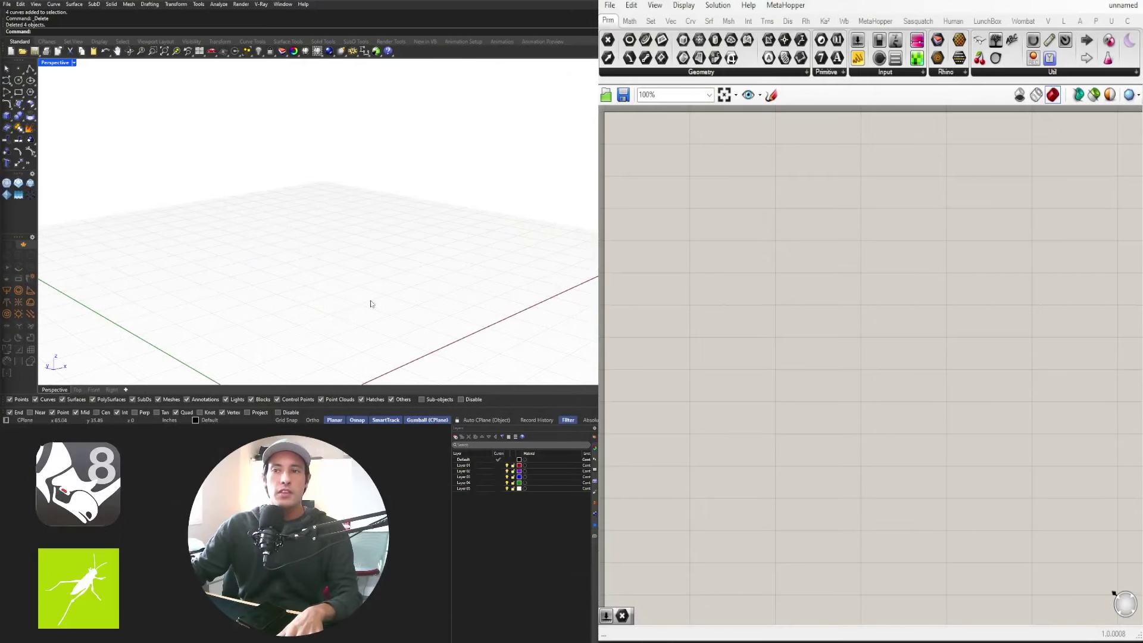
Draw an arc on the ground plane with the StartPoint option, picking its start, its end and a point on the arc
right_click_drag(370, 304, 321, 286)
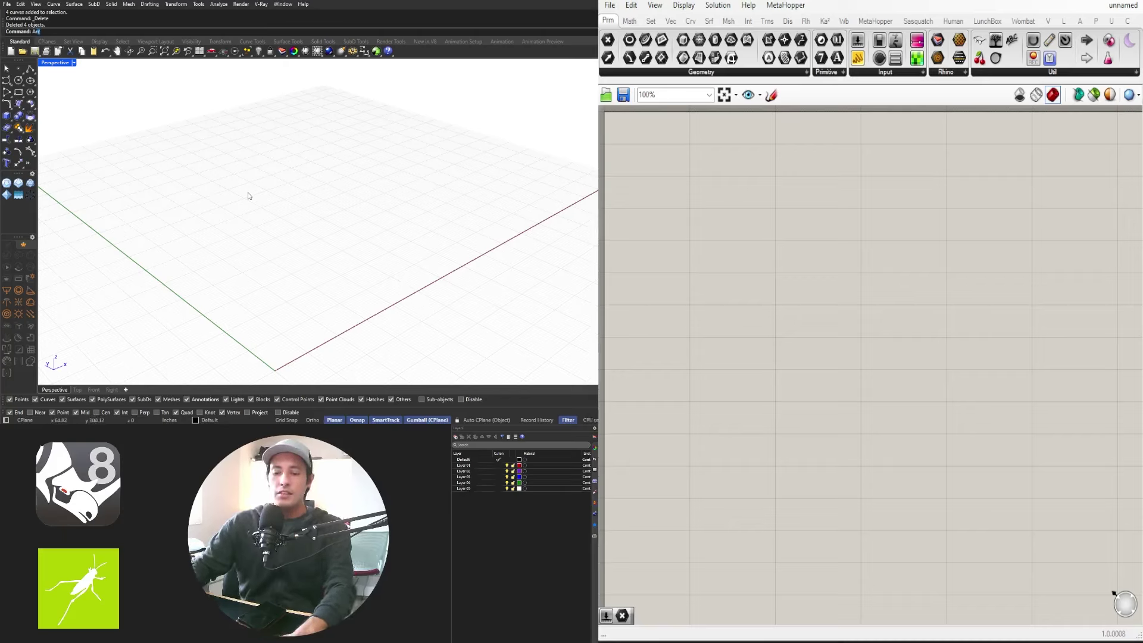
key("Return")
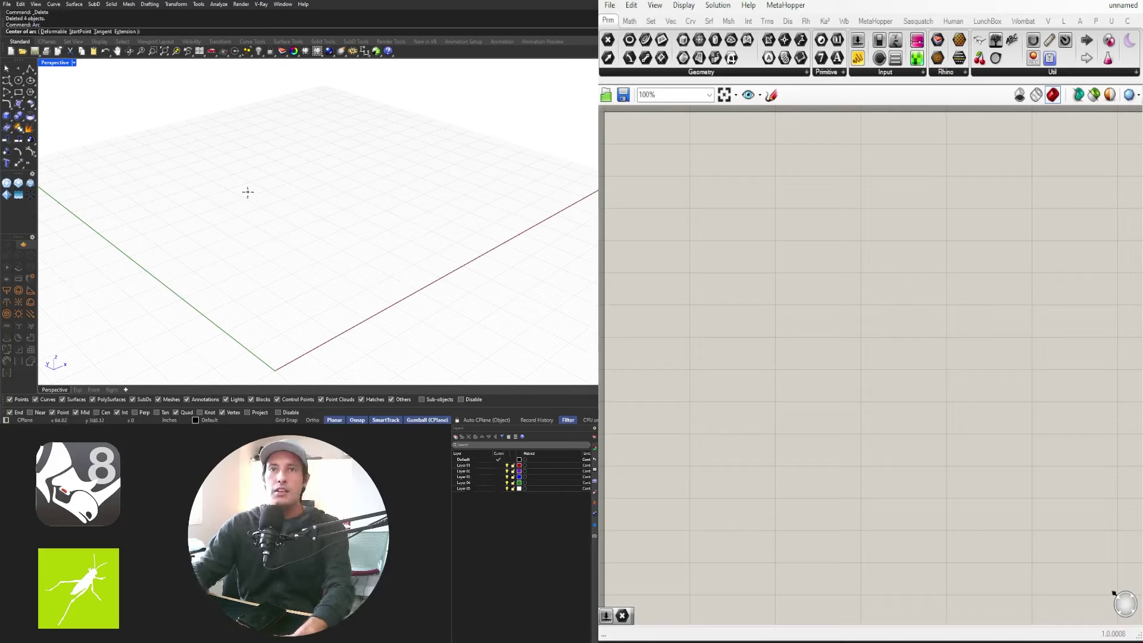
left_click(81, 31)
left_click(261, 311)
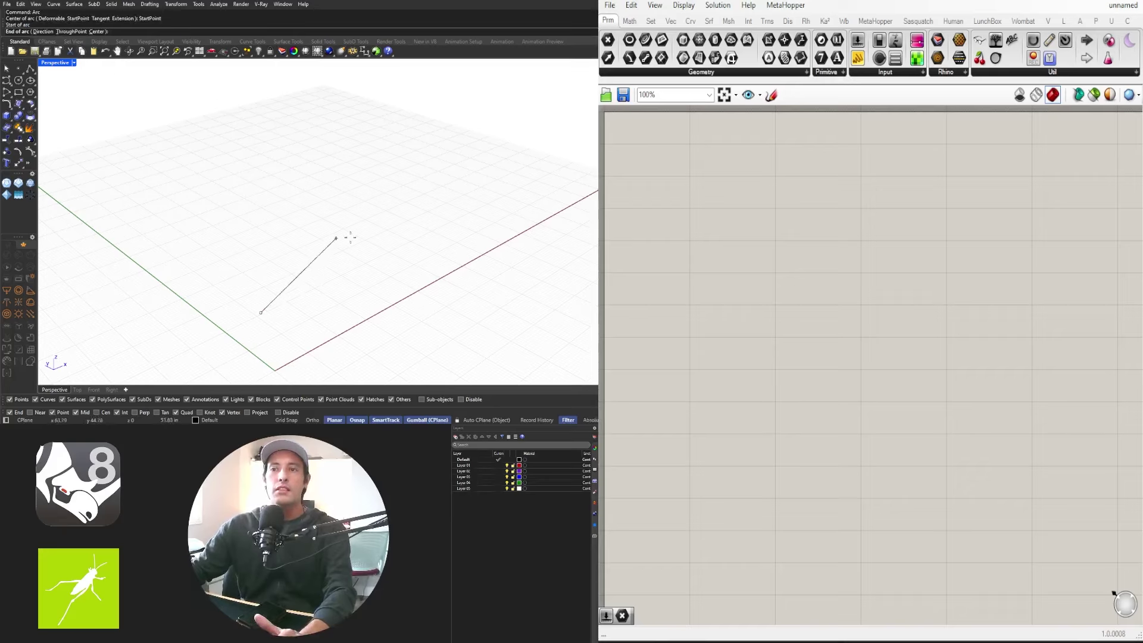
left_click(445, 223)
key("F8")
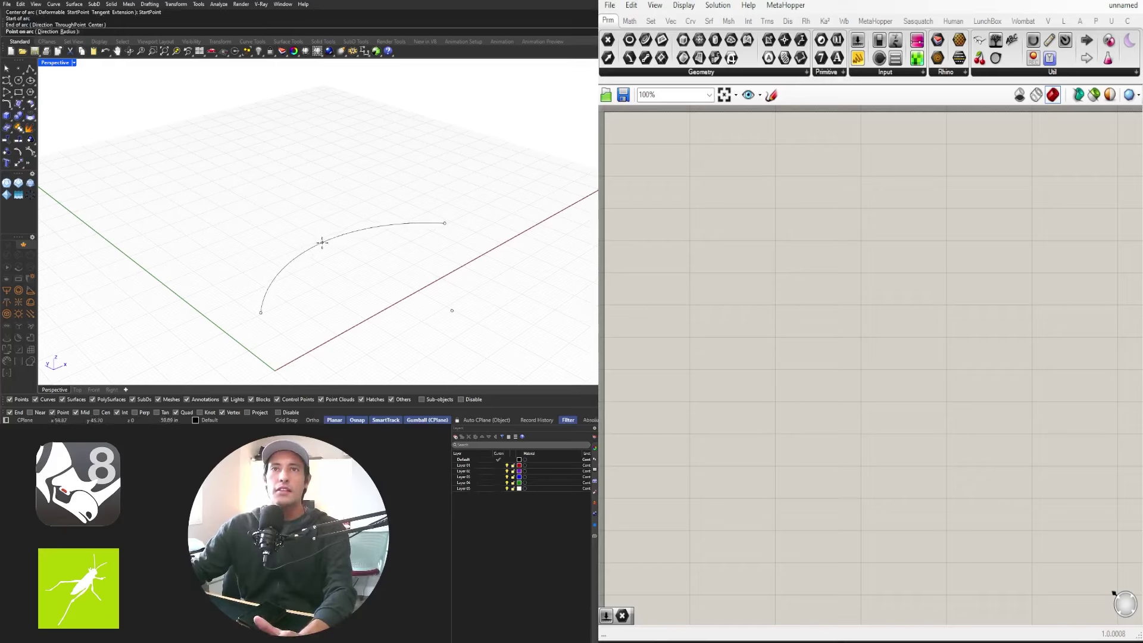
left_click(322, 243)
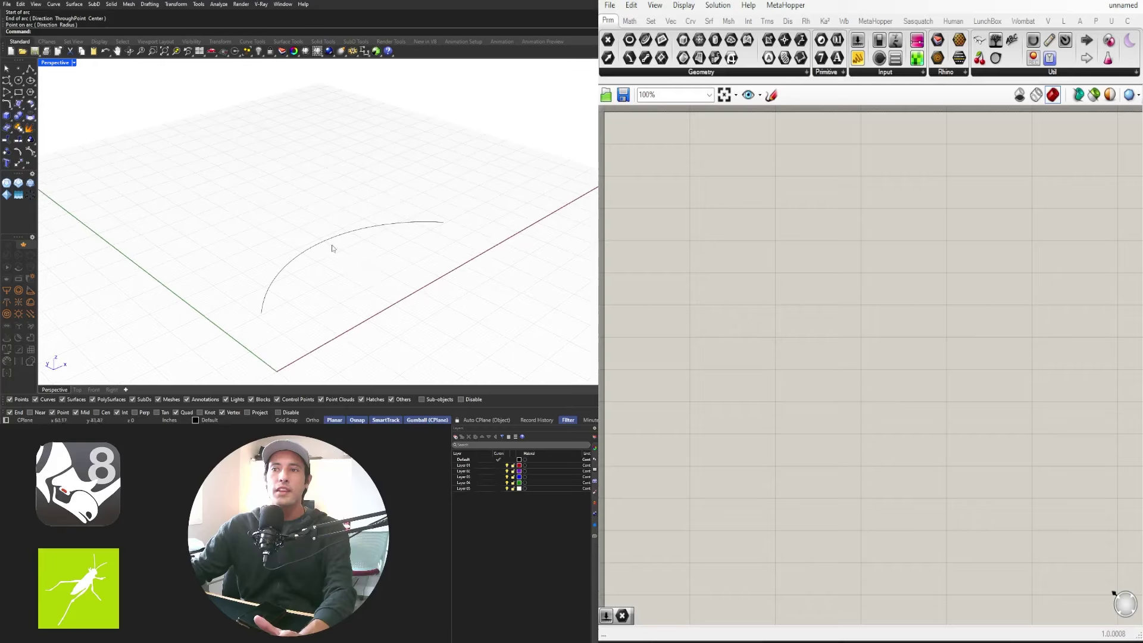
Stand the arc upright with Rotate3D, using its two endpoints as the rotation axis
left_click(319, 247)
mouse_move(322, 262)
right_mouse_down()
mouse_move(395, 255)
mouse_move(320, 274)
right_mouse_up()
left_click(297, 266)
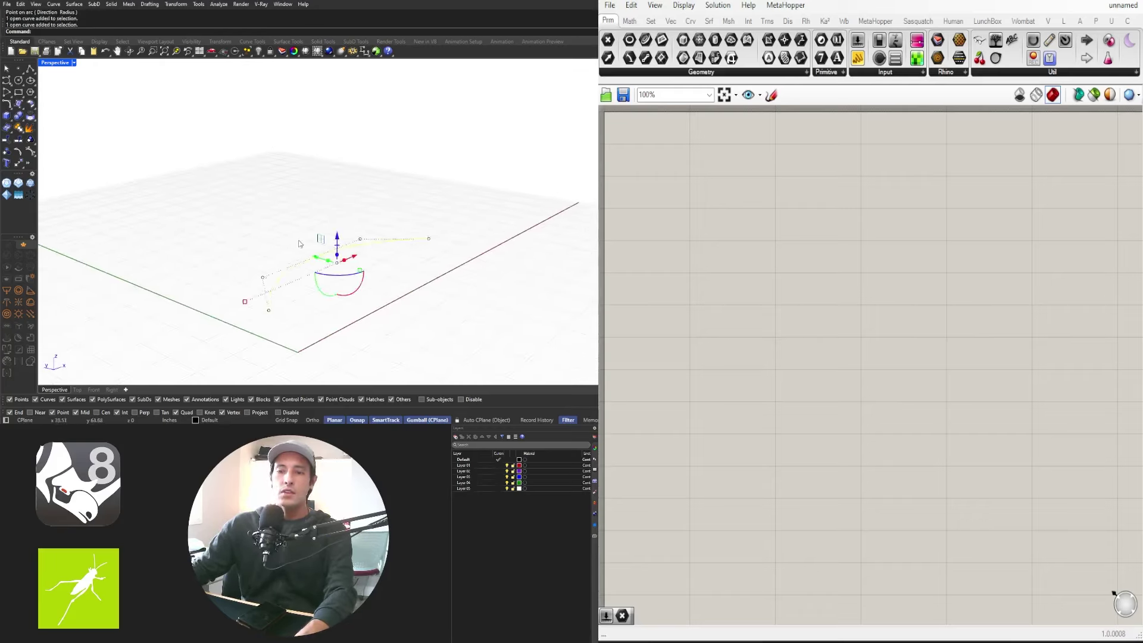
key("Return")
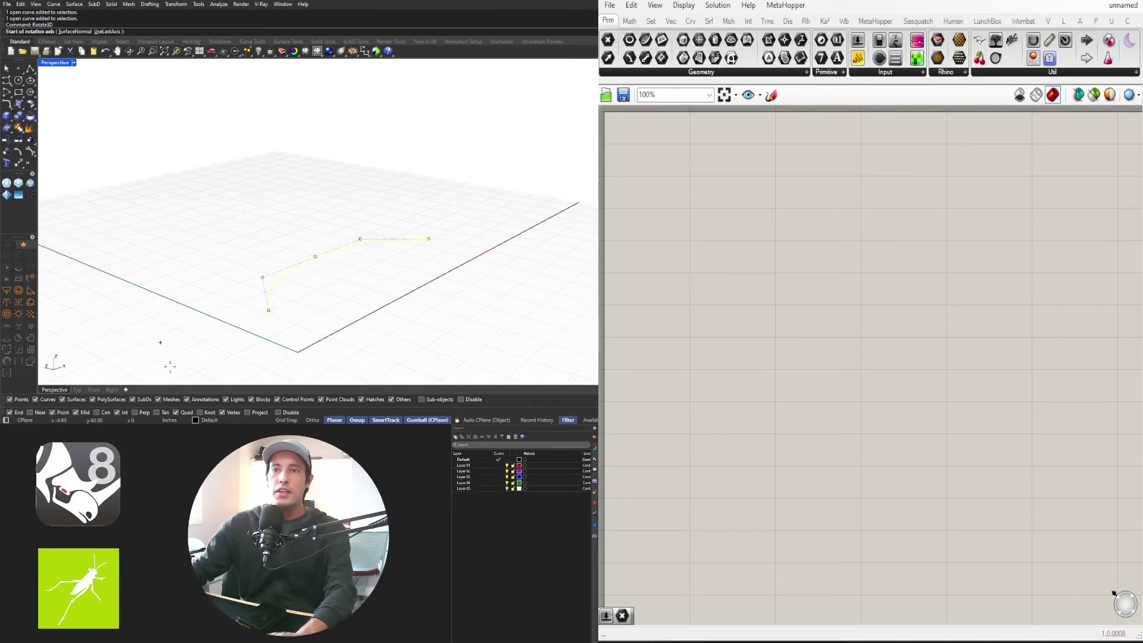
left_click(270, 314)
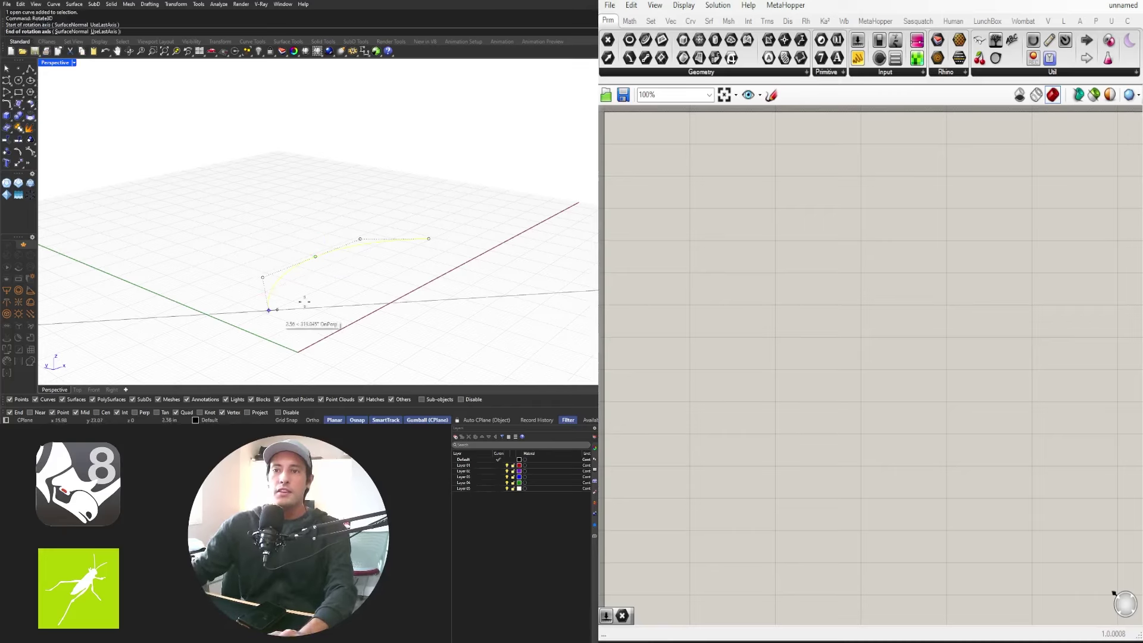
left_click(430, 239)
left_click(181, 273)
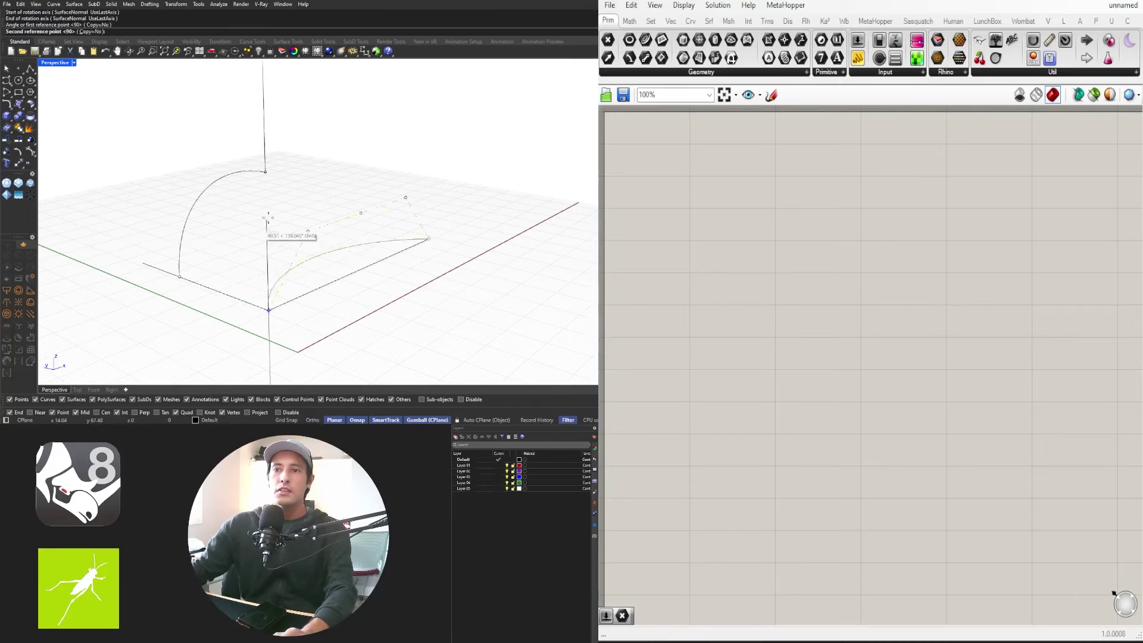
left_click(265, 77)
right_click_drag(309, 191, 457, 212)
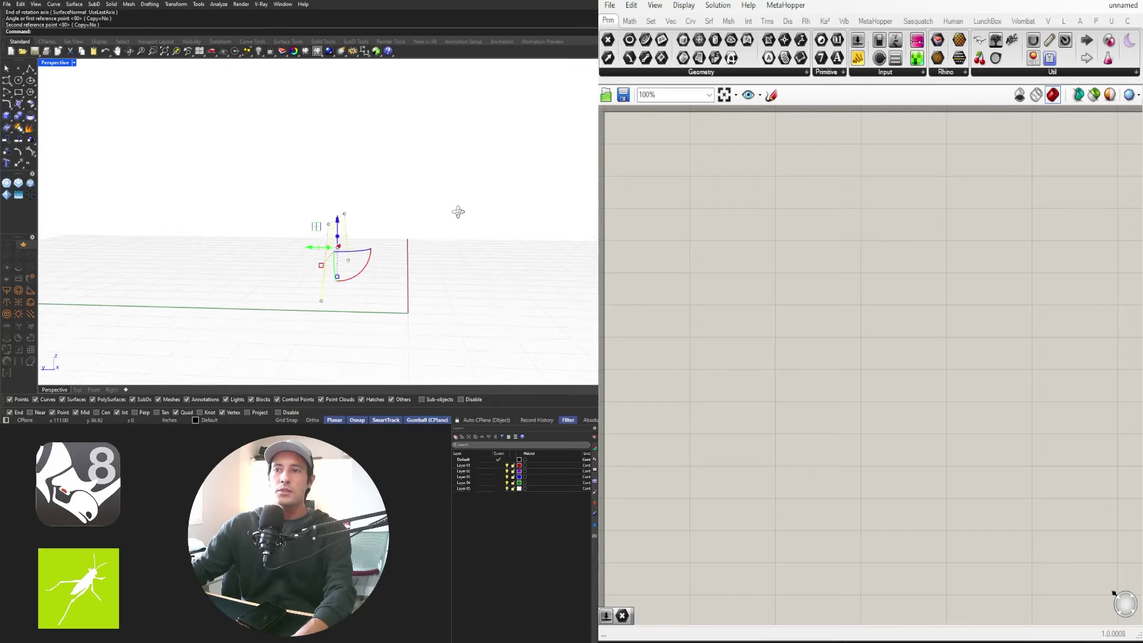
key("Escape")
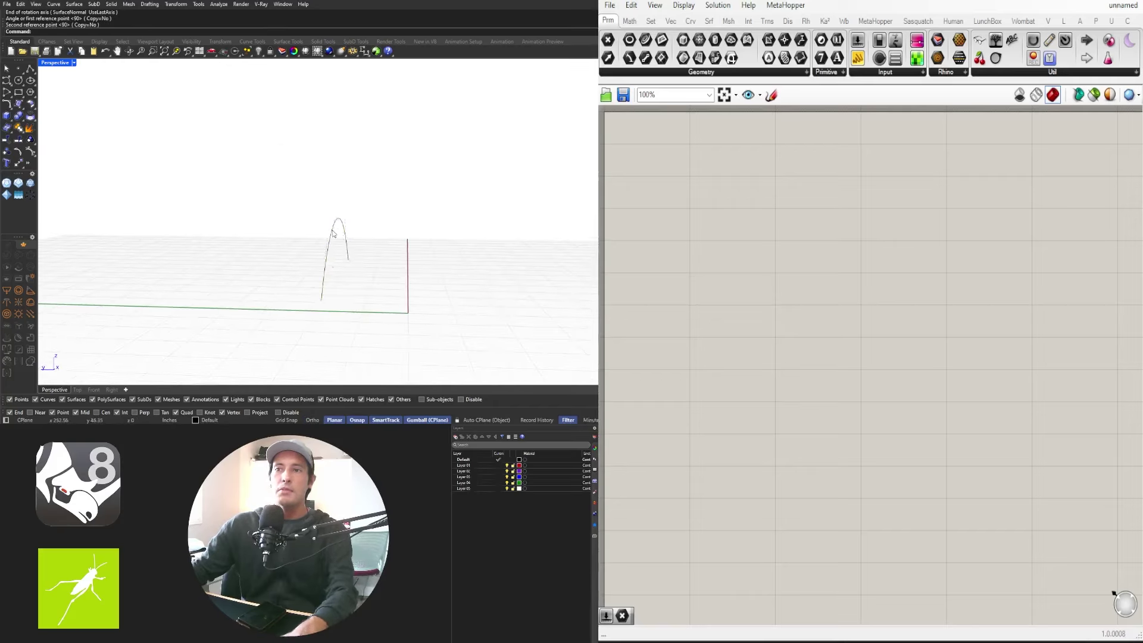
Duplicate the upright arc a short distance sideways so that two arches stand next to each other
left_click(334, 233)
right_click_drag(334, 234, 335, 233)
left_click_drag(331, 233, 287, 251)
key("alt")
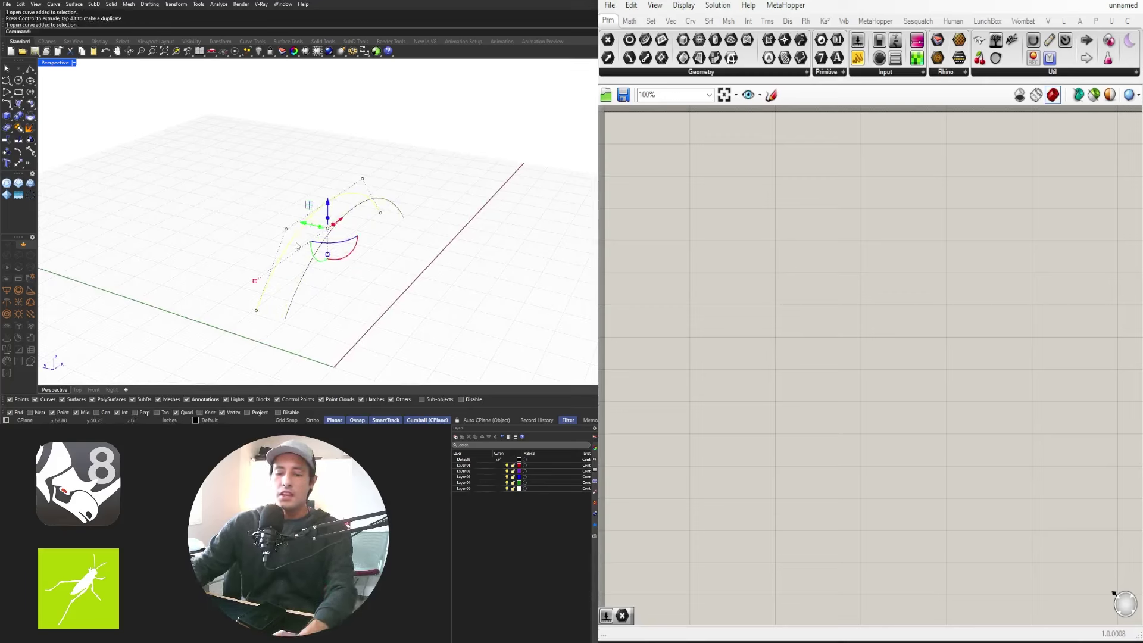
Copy the selected arch to two further positions beside the existing pair, making a row of four parallel arches
key("Return")
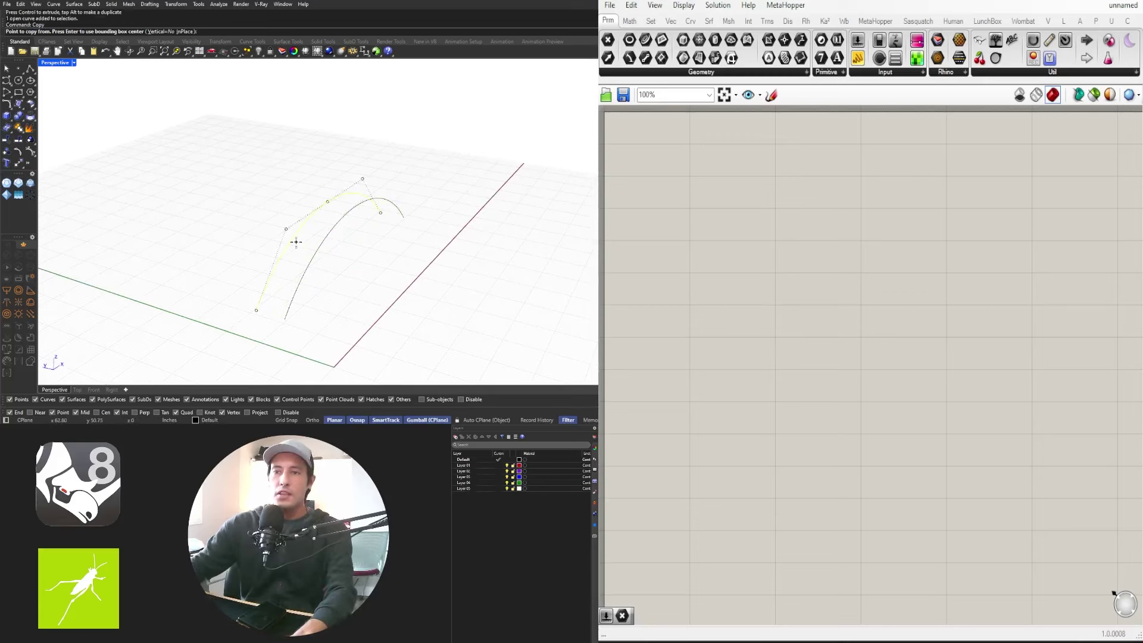
left_click(283, 317)
left_click(229, 301)
left_click(203, 294)
key("Return")
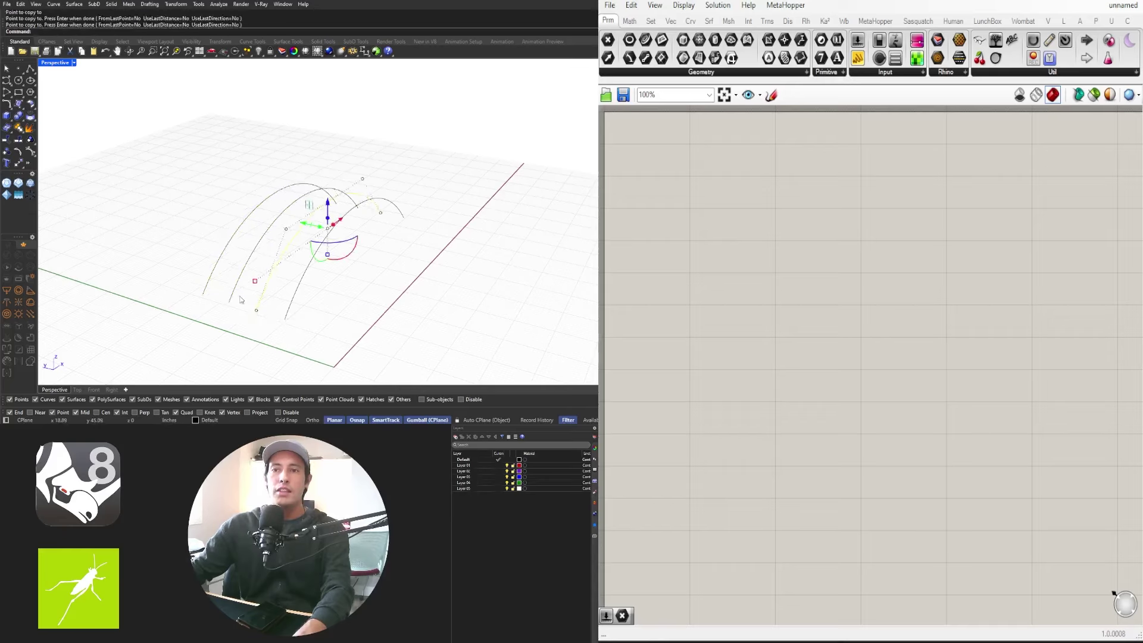
key("Escape")
right_click_drag(241, 299, 293, 276)
key("ctrl+a")
right_click_drag(268, 179, 342, 233)
key("Escape")
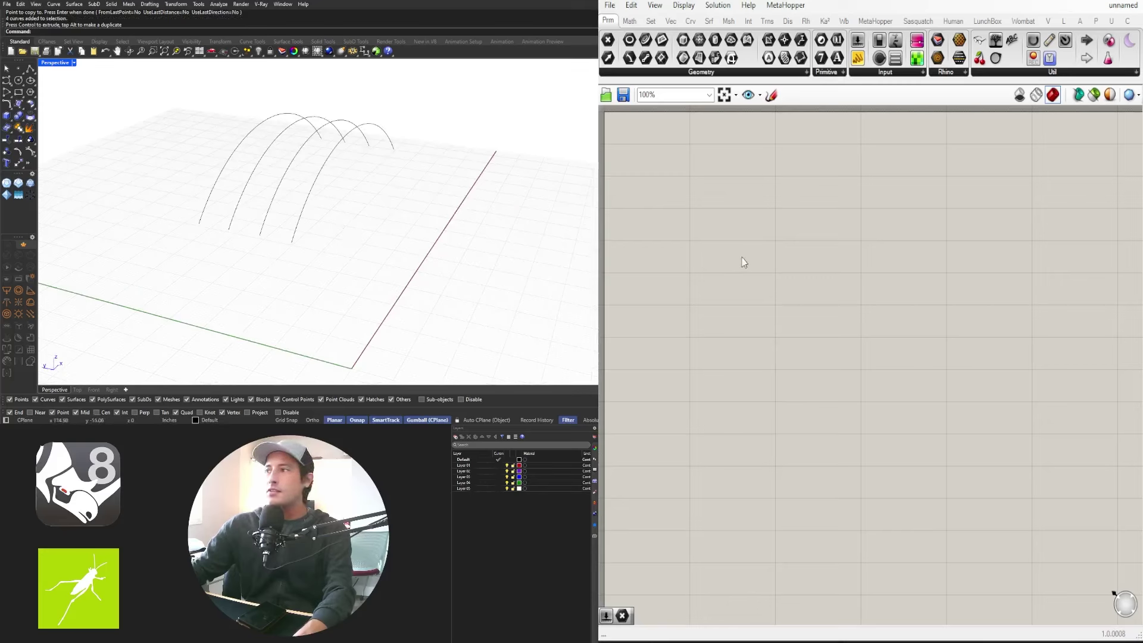
Add a Curve parameter to the Grasshopper canvas and assign all four arches to it as multiple curves
double_click(749, 238)
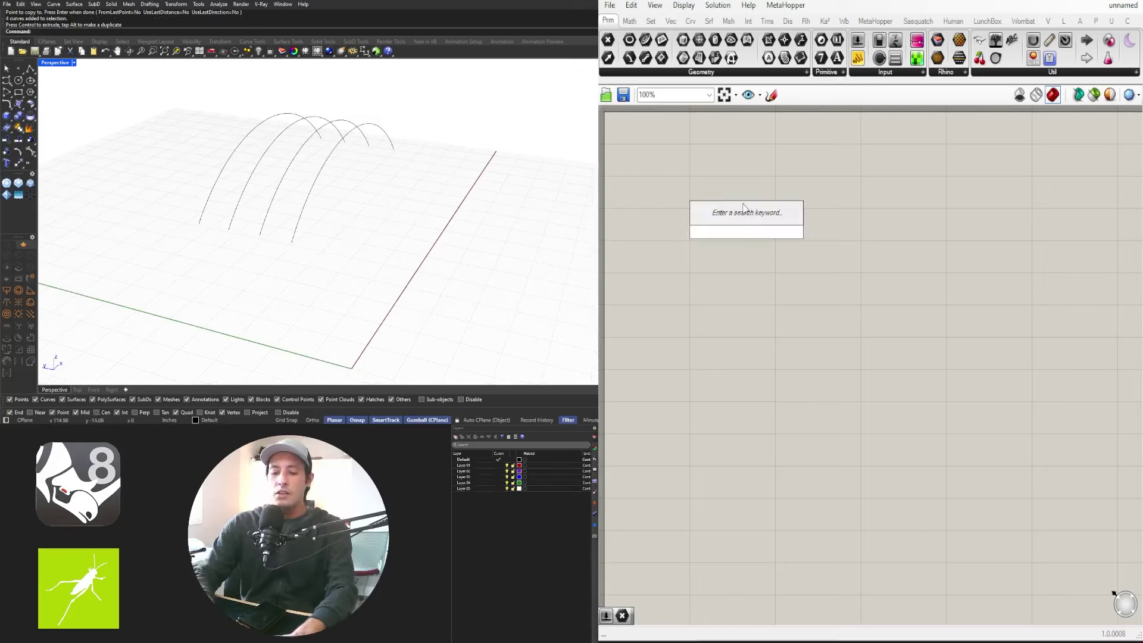
type("CURVE")
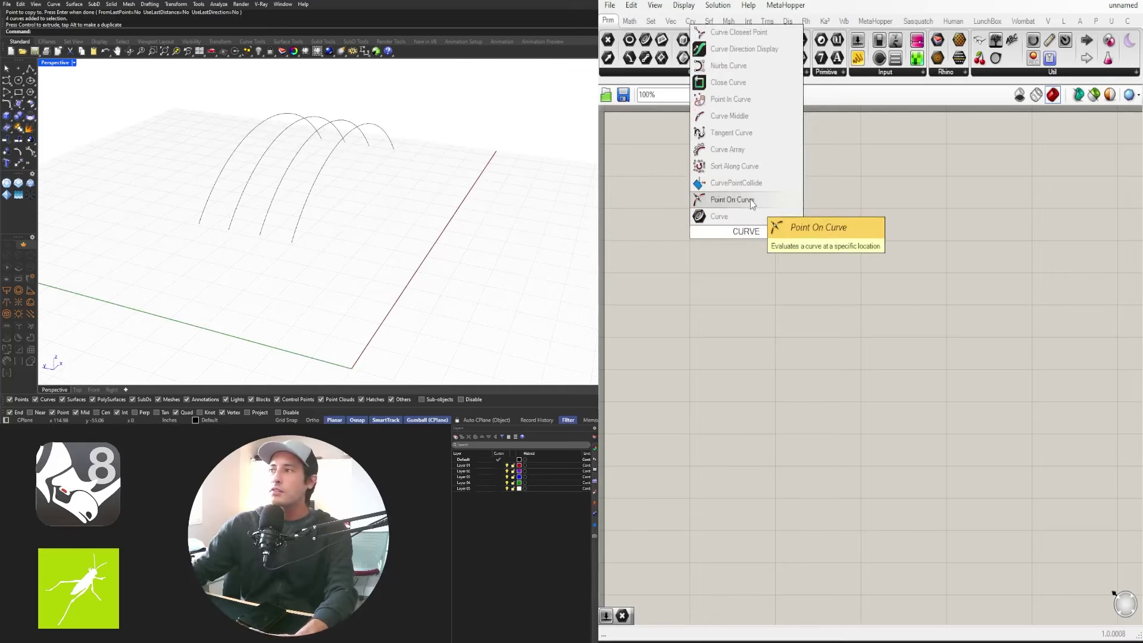
left_click(732, 218)
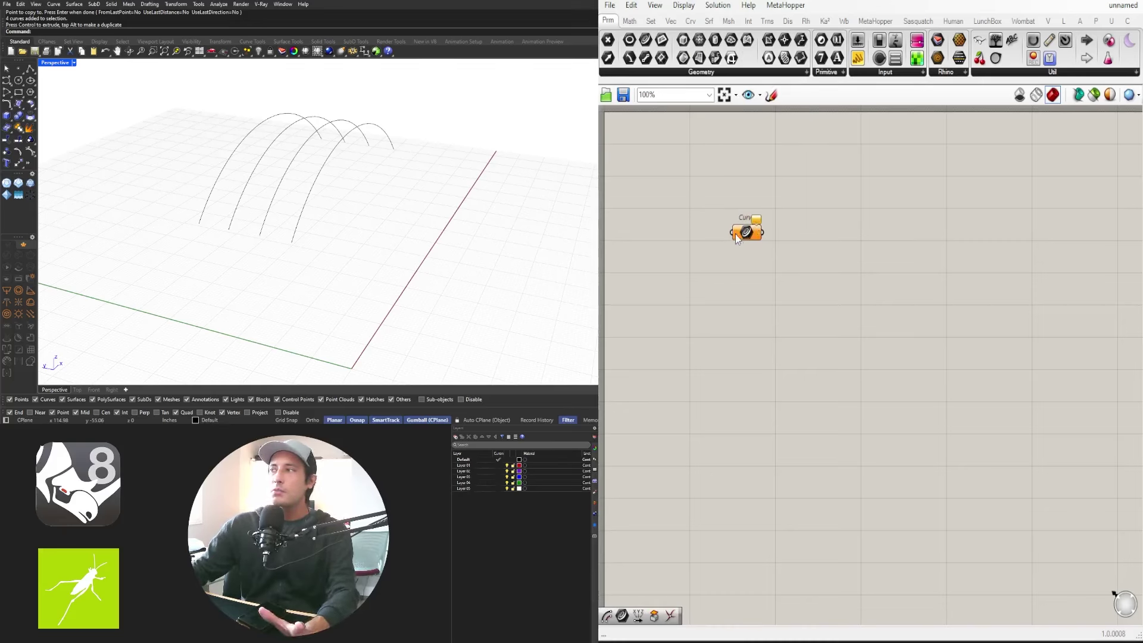
left_click_drag(279, 192, 180, 173)
right_click(745, 233)
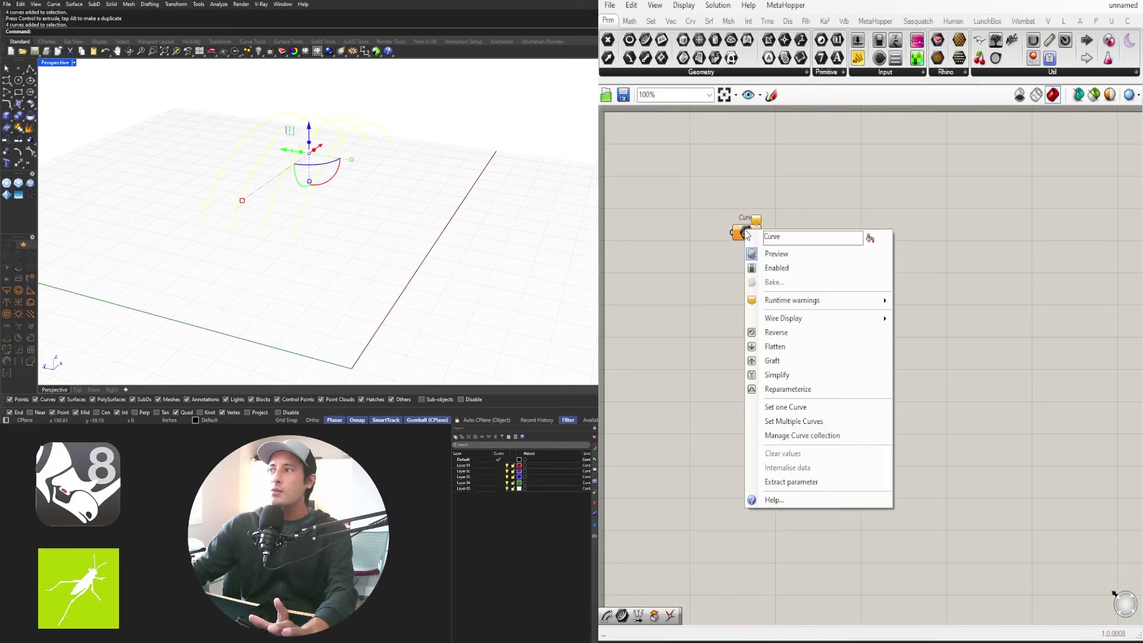
left_click(789, 422)
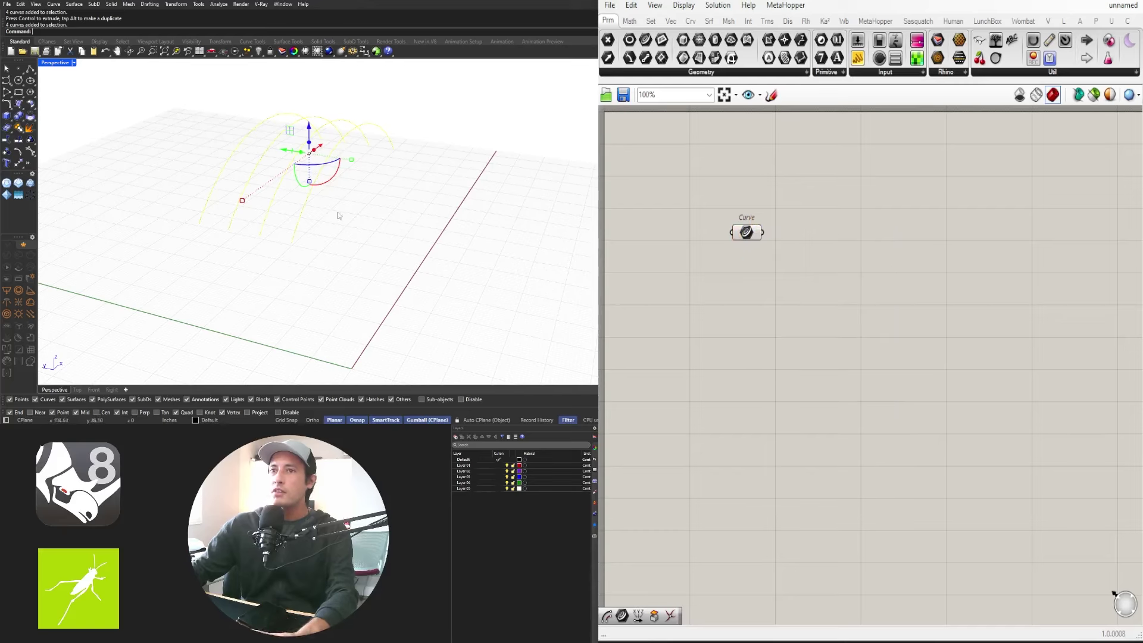
Hide the four original arches in Rhino and shift the Curve parameter slightly down the canvas
right_click_drag(338, 216, 346, 210)
left_click_drag(346, 210, 200, 146)
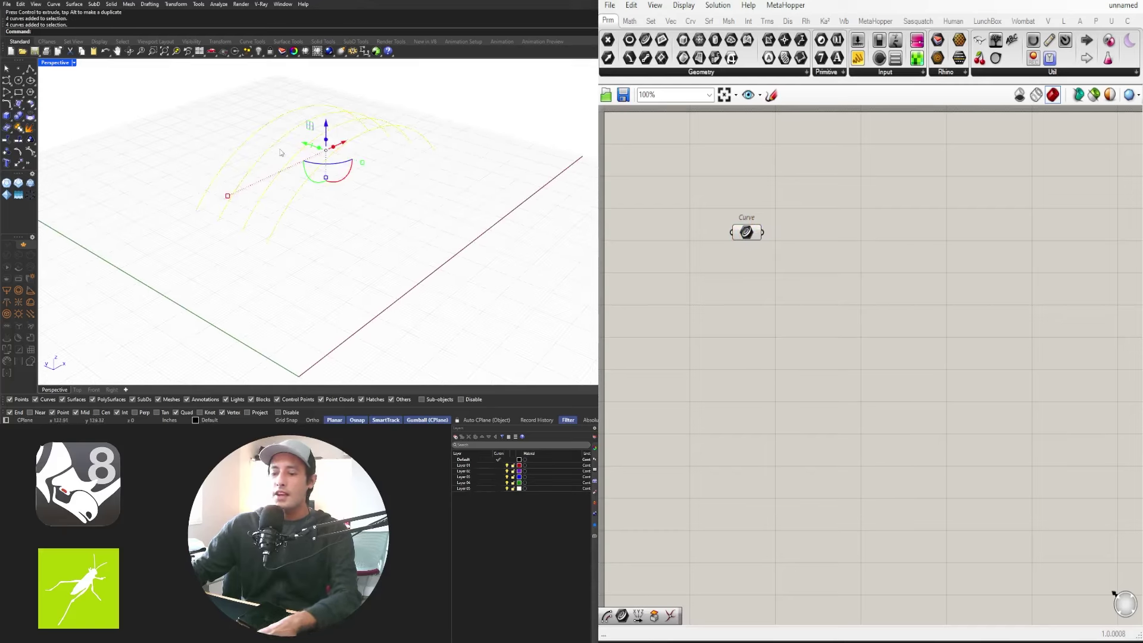
key("ctrl+h")
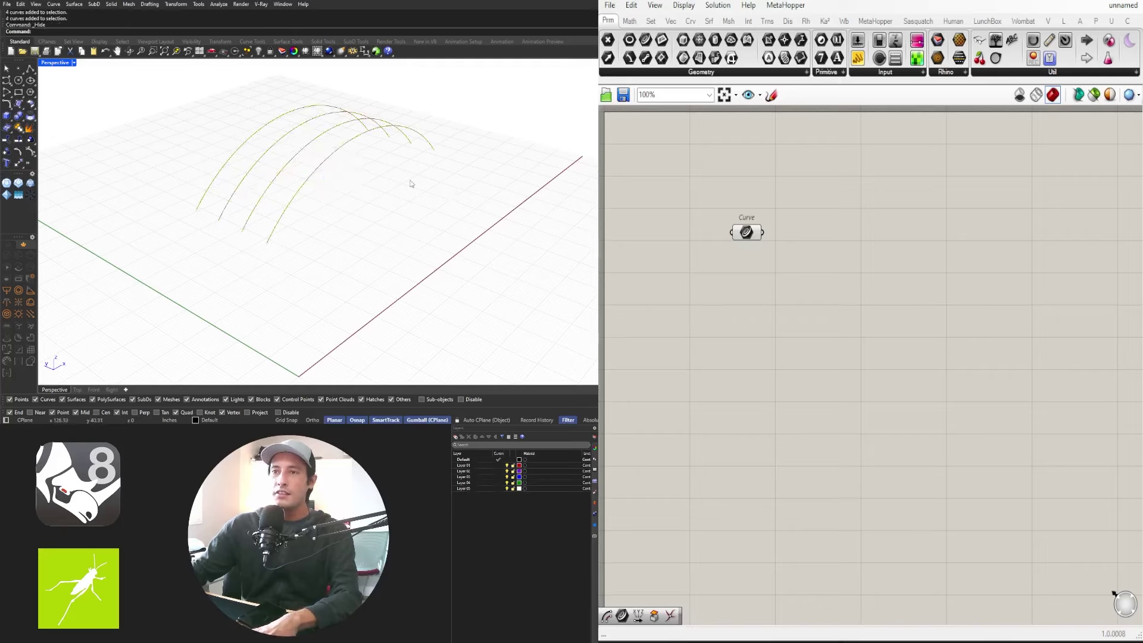
right_click_drag(409, 183, 358, 209)
left_click_drag(749, 232, 748, 253)
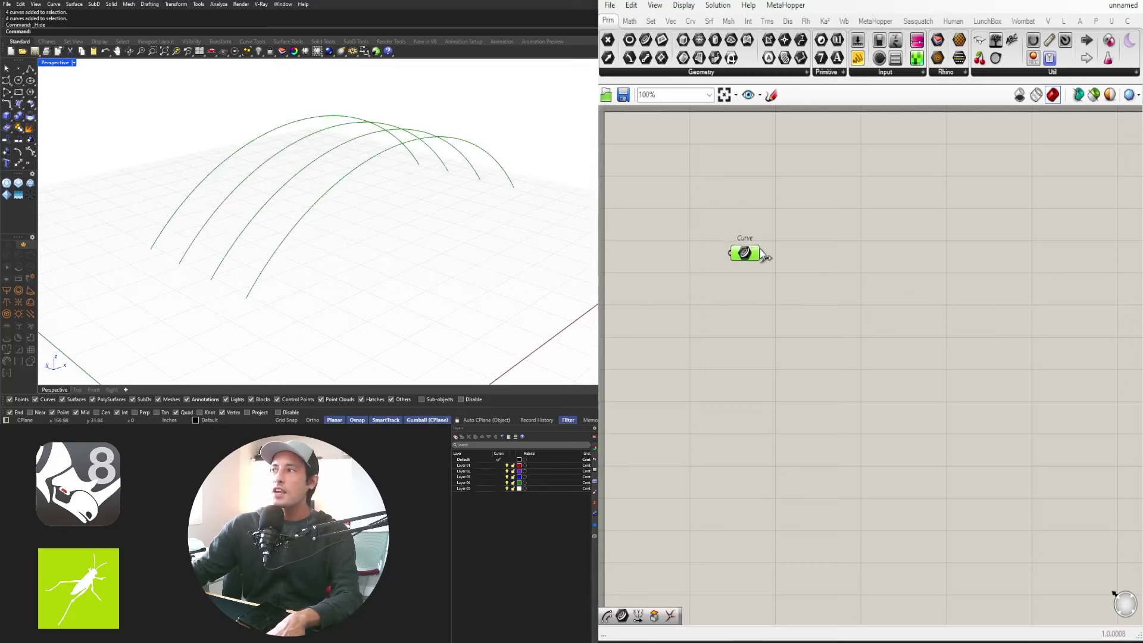
Add a Perp Frame component beside the Curve parameter and feed the arches into its Curve input
double_click(830, 271)
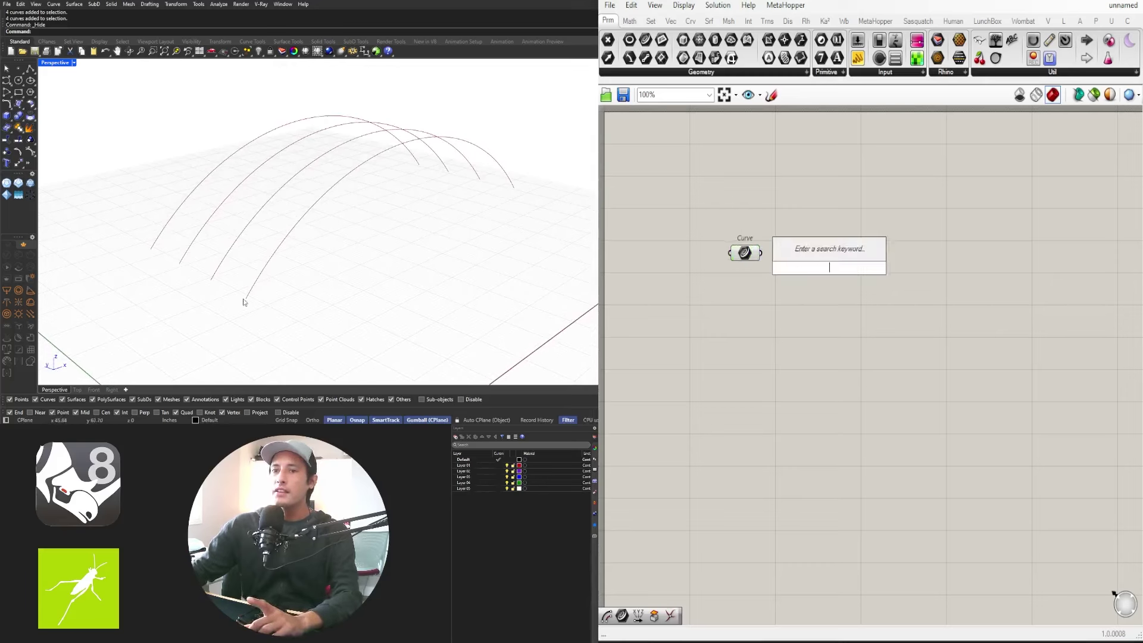
key("Escape")
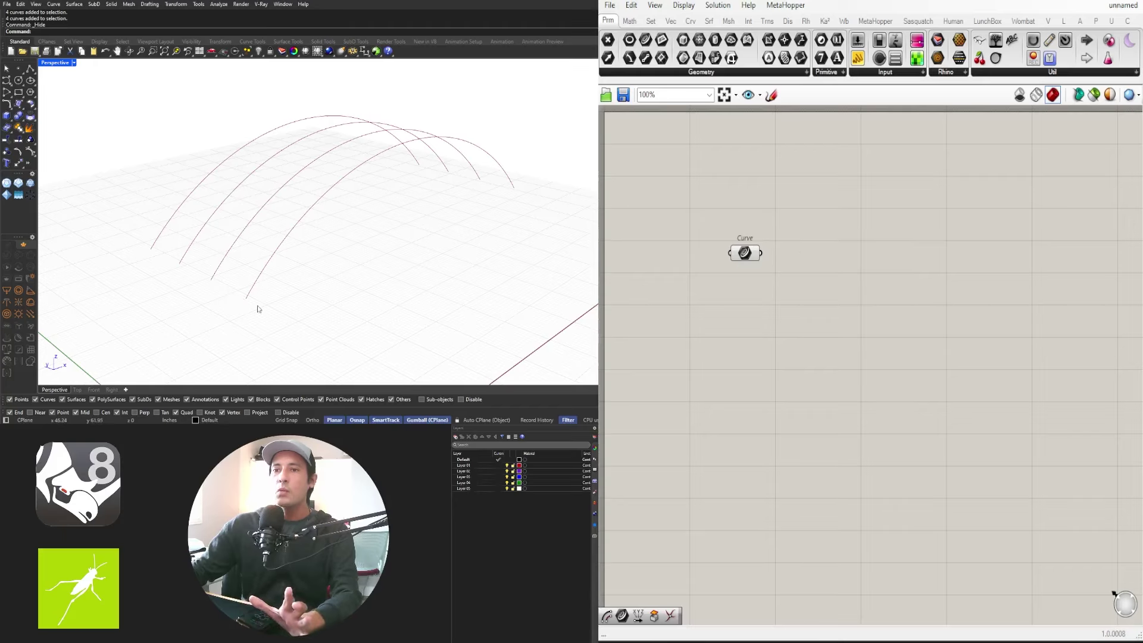
left_click(744, 253)
double_click(805, 261)
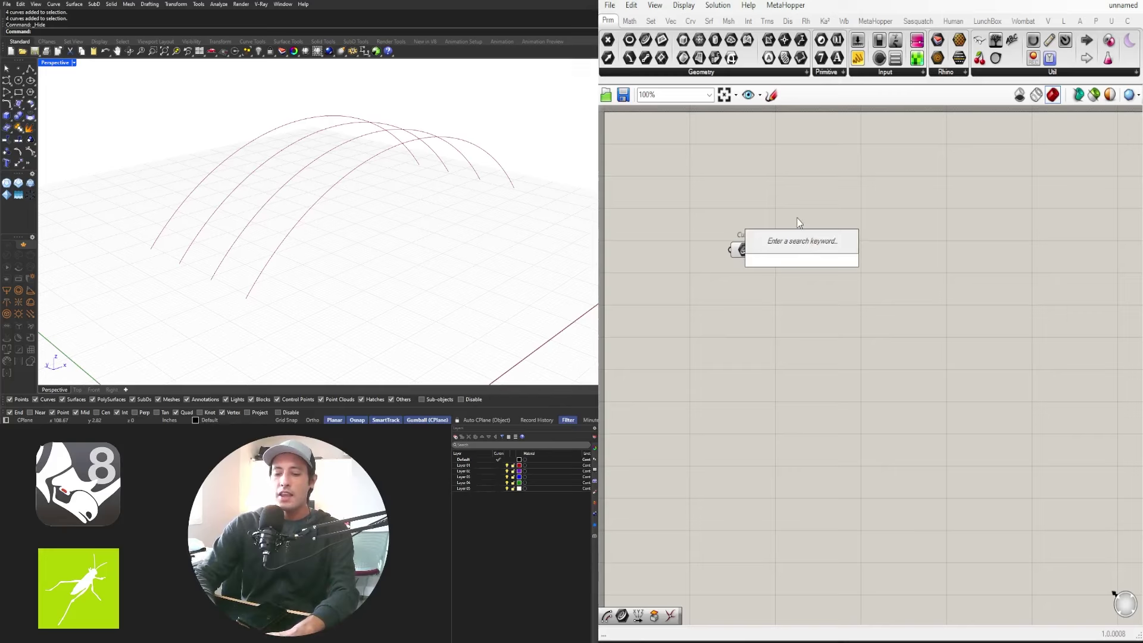
type("PER")
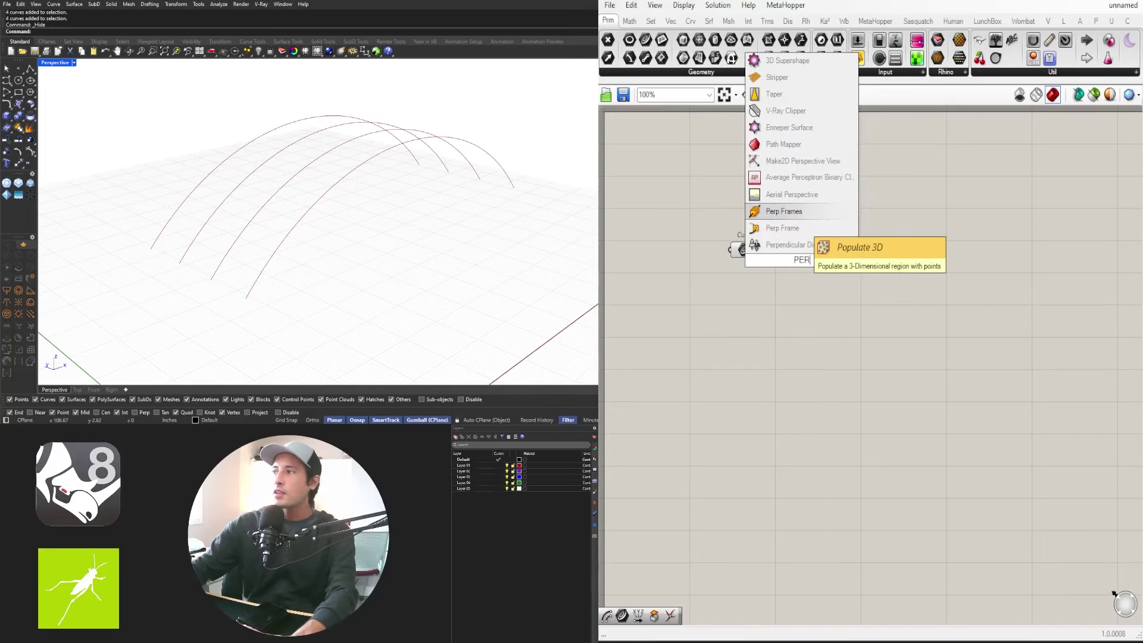
left_click(799, 230)
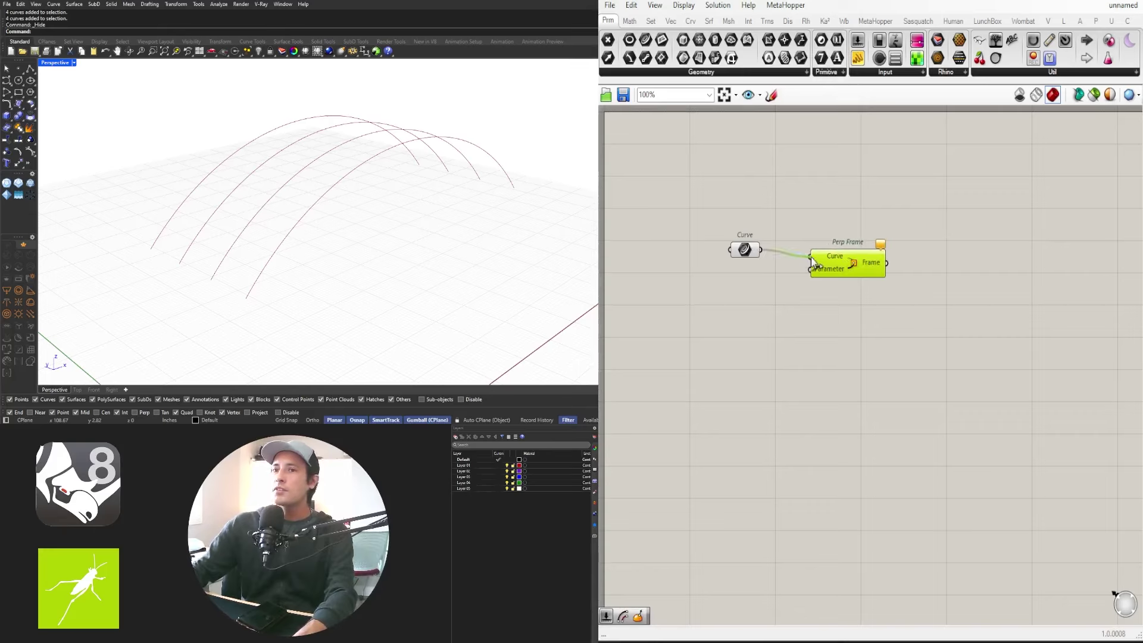
Create a number slider with value 1 below the Curve parameter and connect it to Perp Frame's Parameter input
double_click(756, 293)
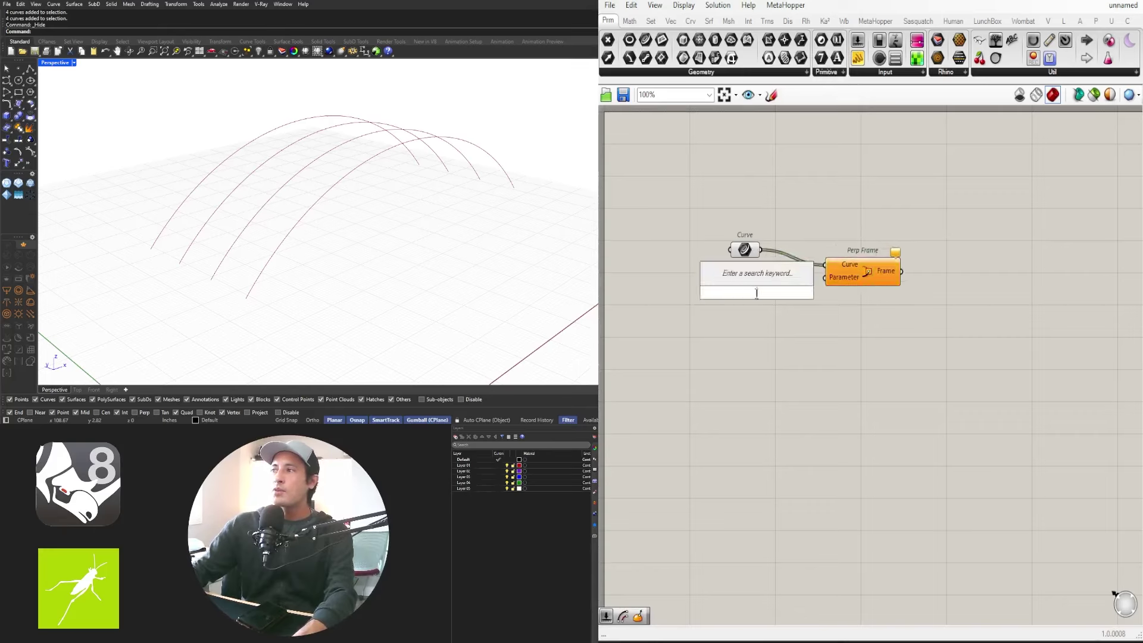
type("1")
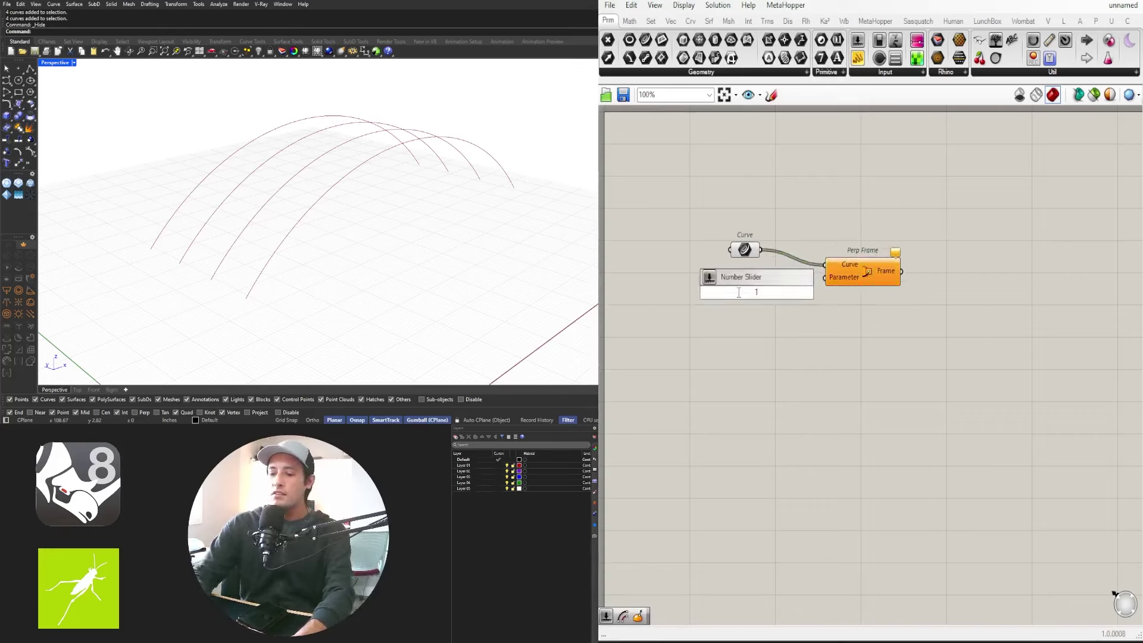
key("Return")
scroll(738, 295, "up", 2)
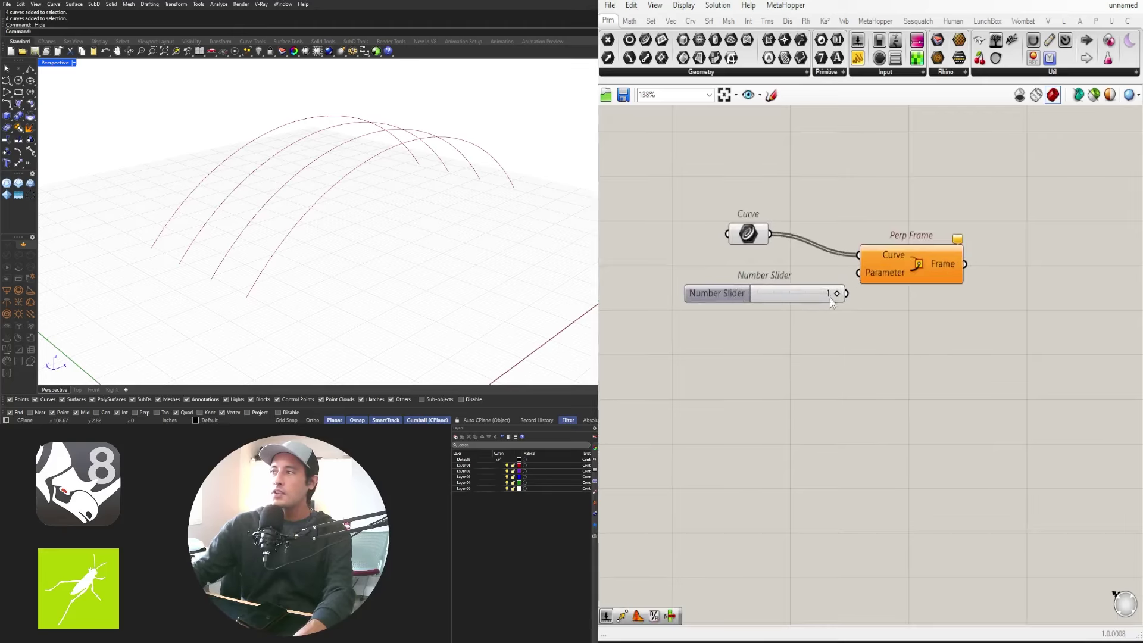
left_click_drag(795, 302, 767, 295)
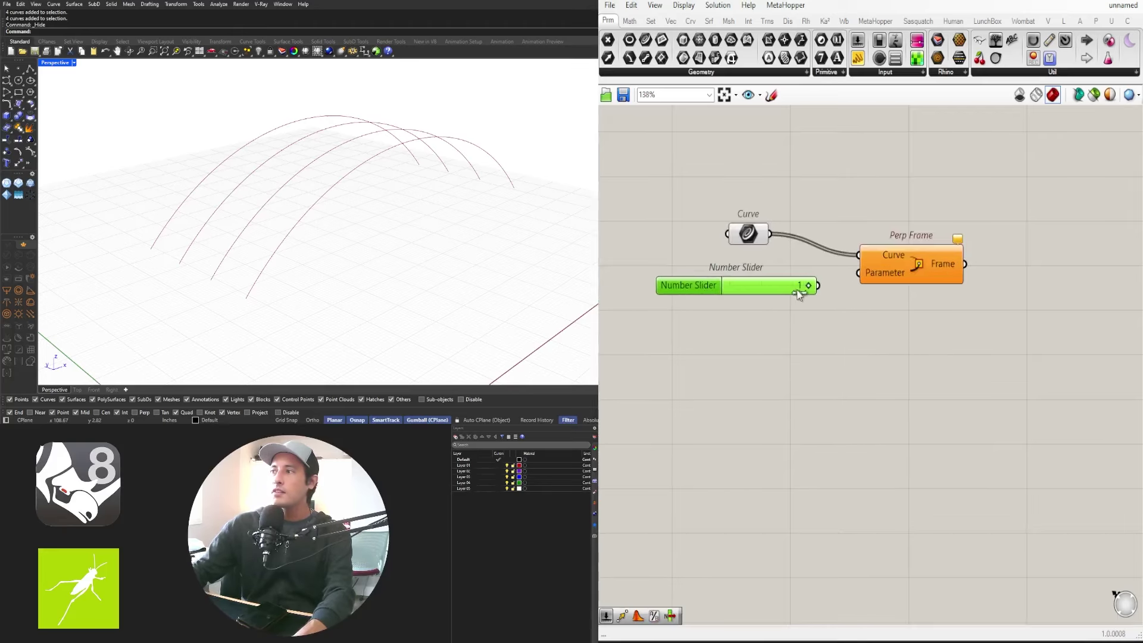
left_click_drag(857, 275, 858, 273)
left_click(893, 265)
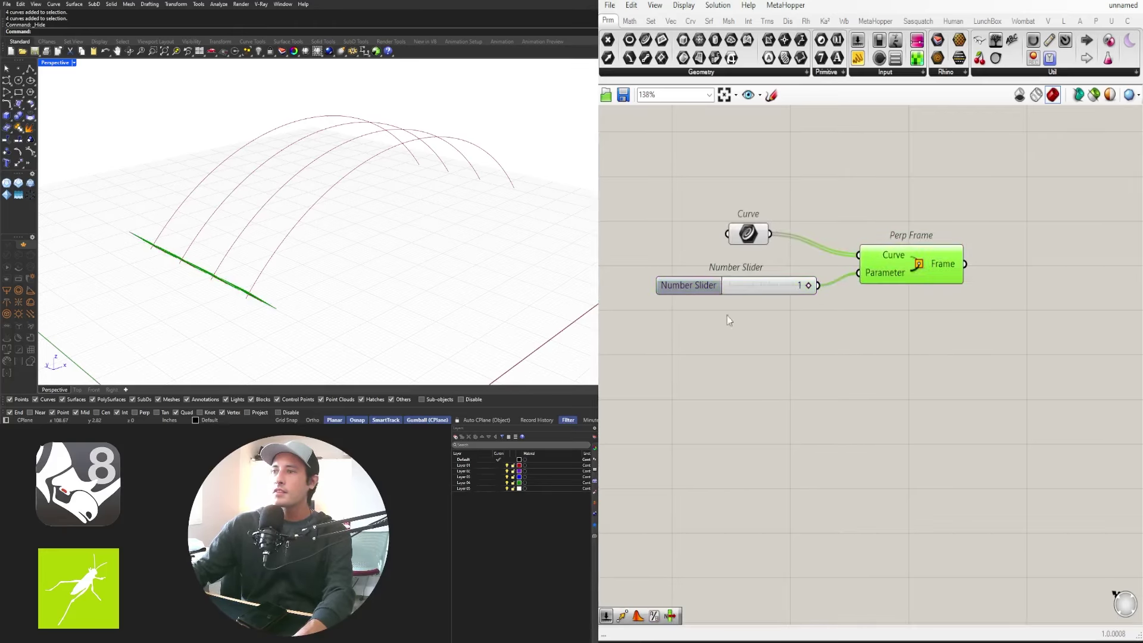
Reparameterize Perp Frame's Curve input and set the number slider to 0 so the frames sit at the arch starts
right_click(886, 258)
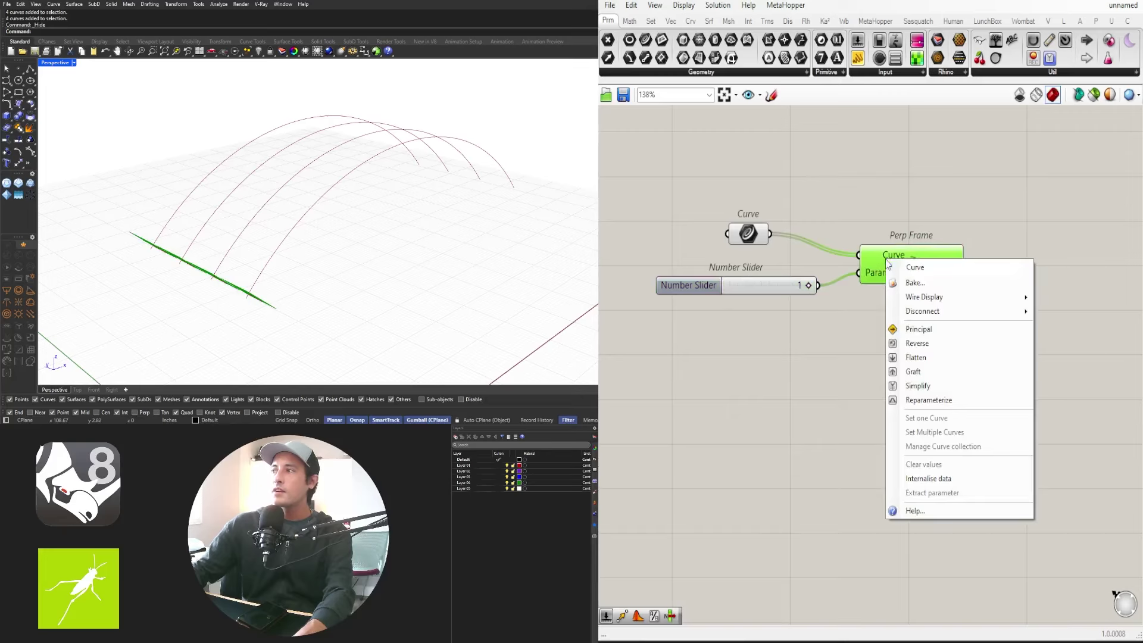
left_click(962, 398)
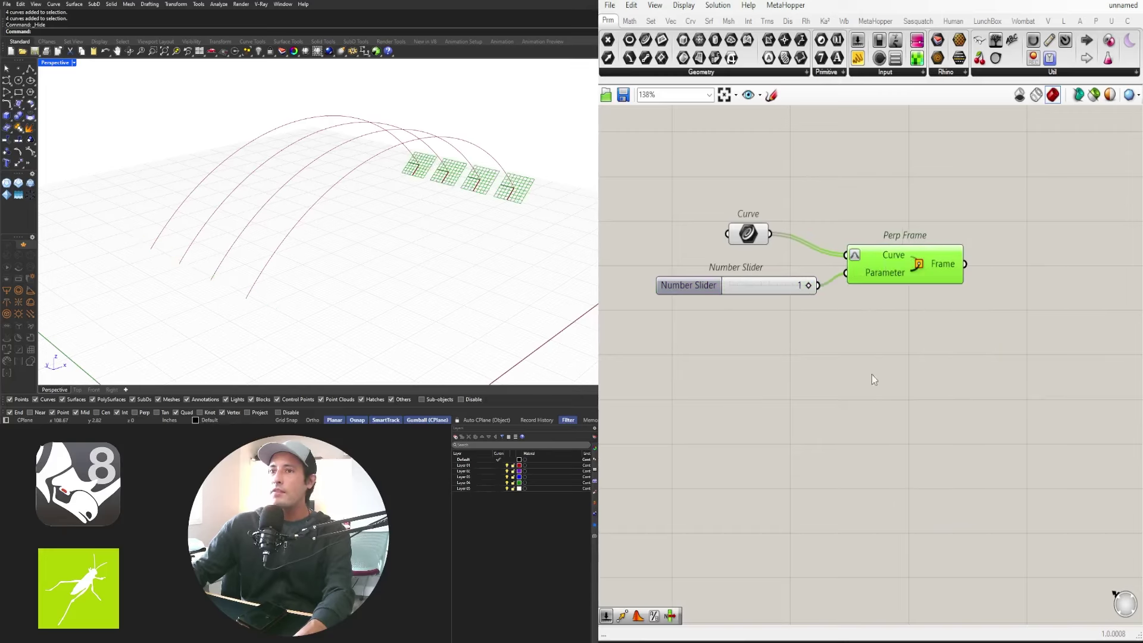
left_click_drag(809, 289, 739, 287)
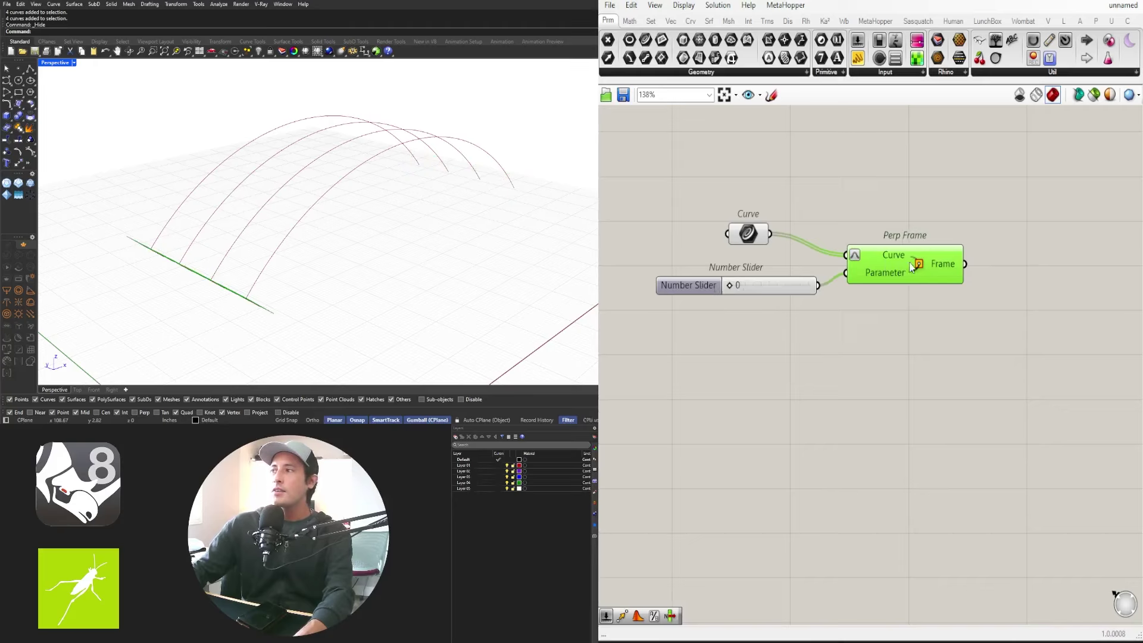
Align the Perp Frame component and the slider with the Curve parameter, and inspect the frames at the arch ends
left_click_drag(912, 267, 926, 246)
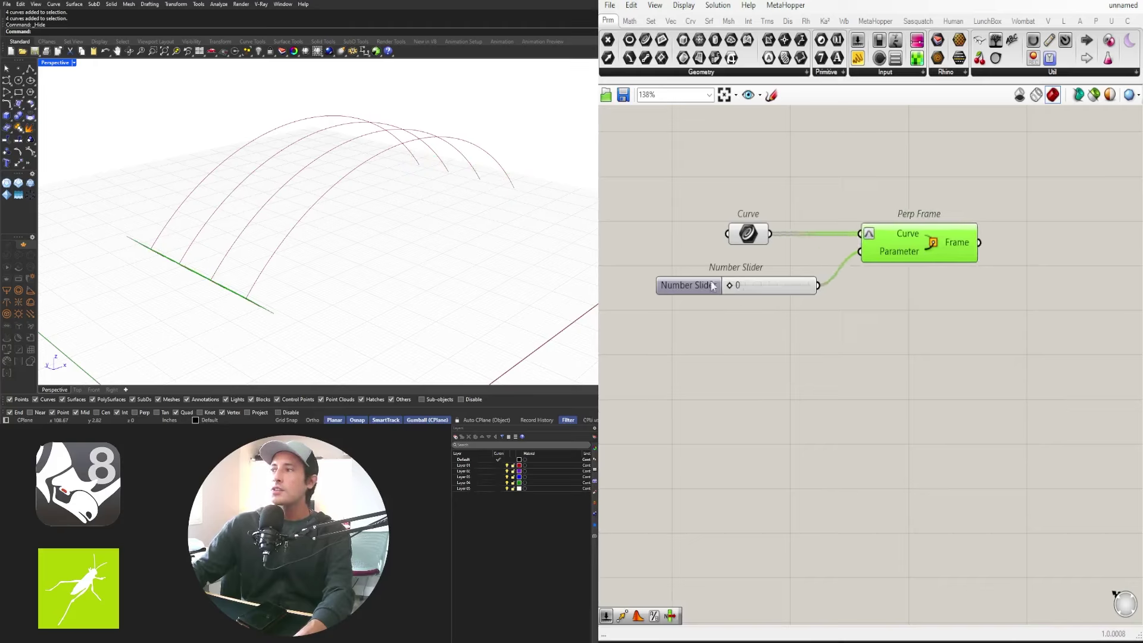
left_click_drag(713, 285, 710, 279)
right_click_drag(238, 215, 195, 283)
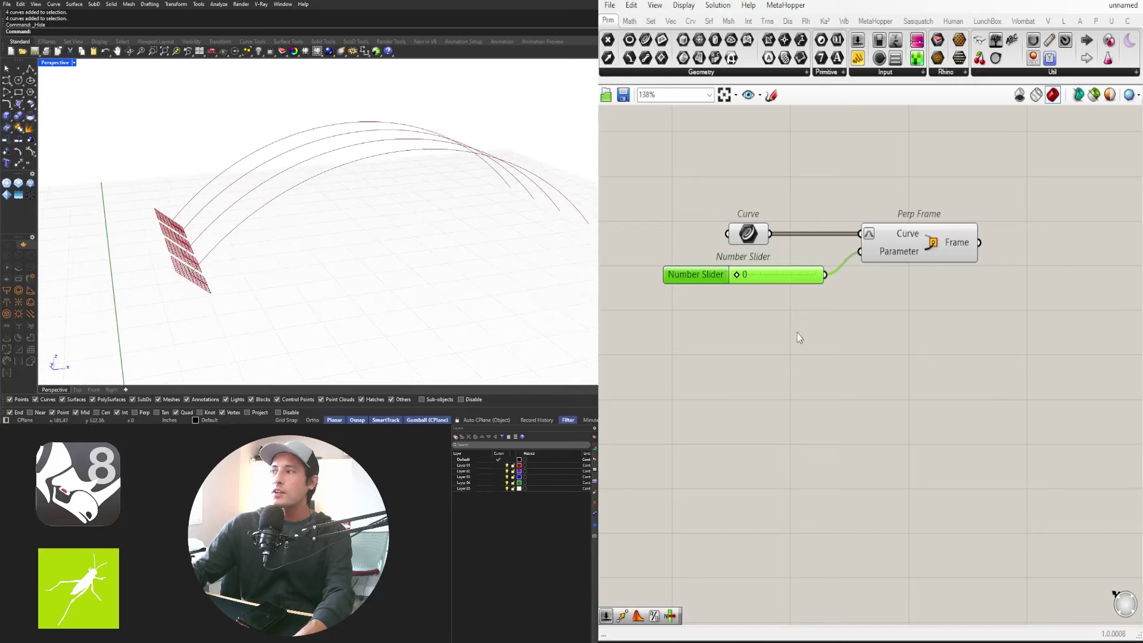
left_click_drag(922, 238, 933, 238)
left_click(1003, 377)
right_click_drag(572, 262, 536, 257)
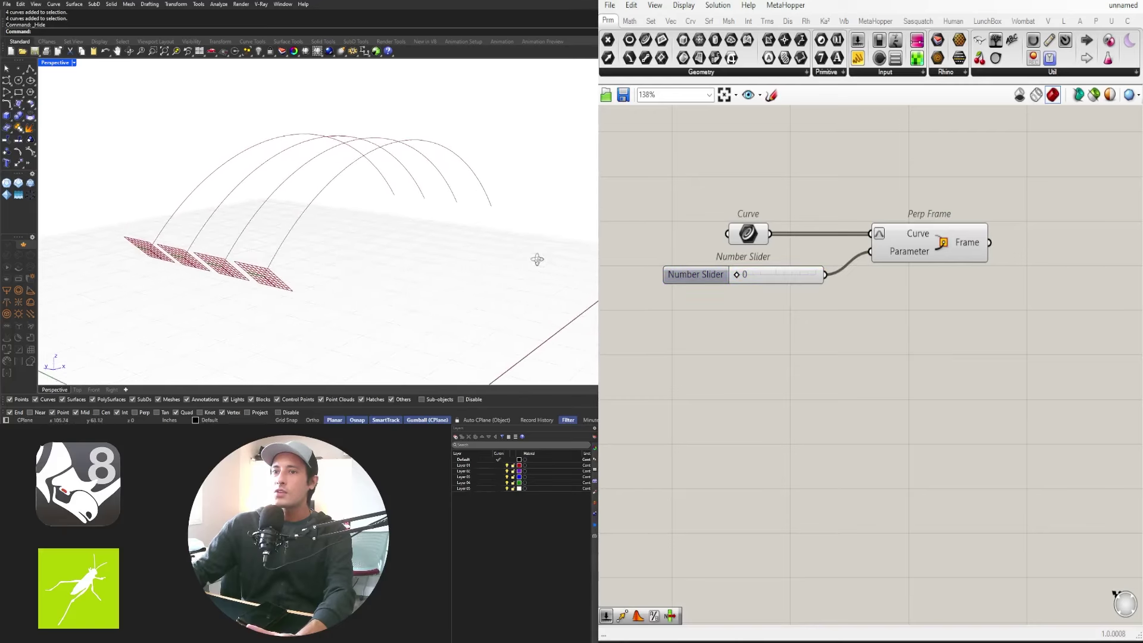
left_click_drag(949, 243, 941, 243)
left_click(977, 303)
right_click_drag(978, 303, 894, 309)
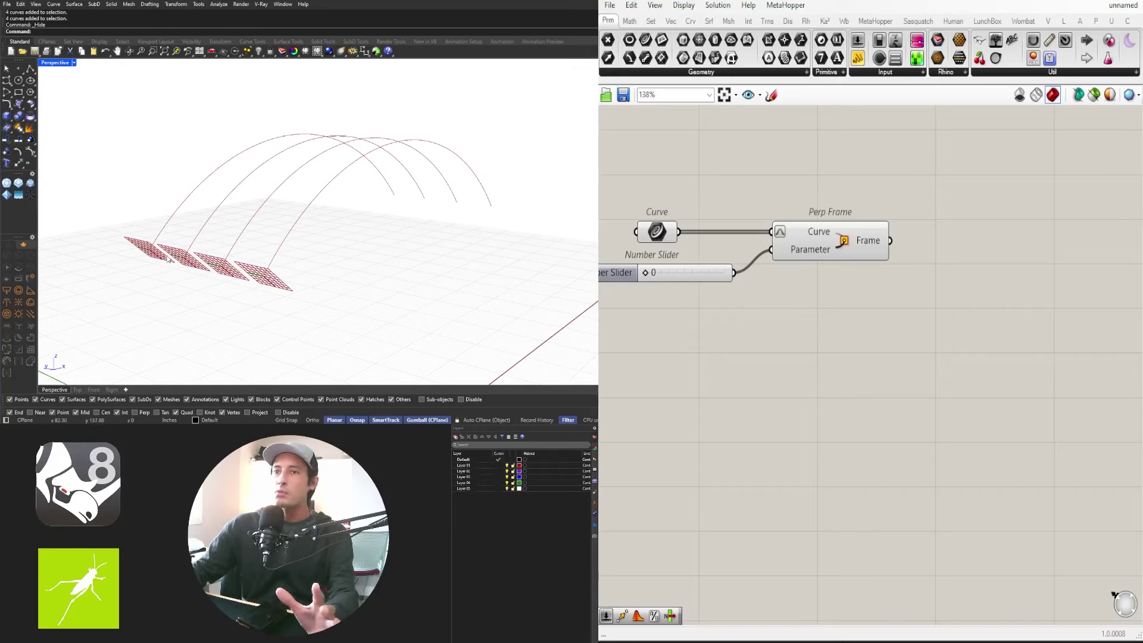
Add a List Item component after Perp Frame and connect the Frame output to its List input
double_click(945, 301)
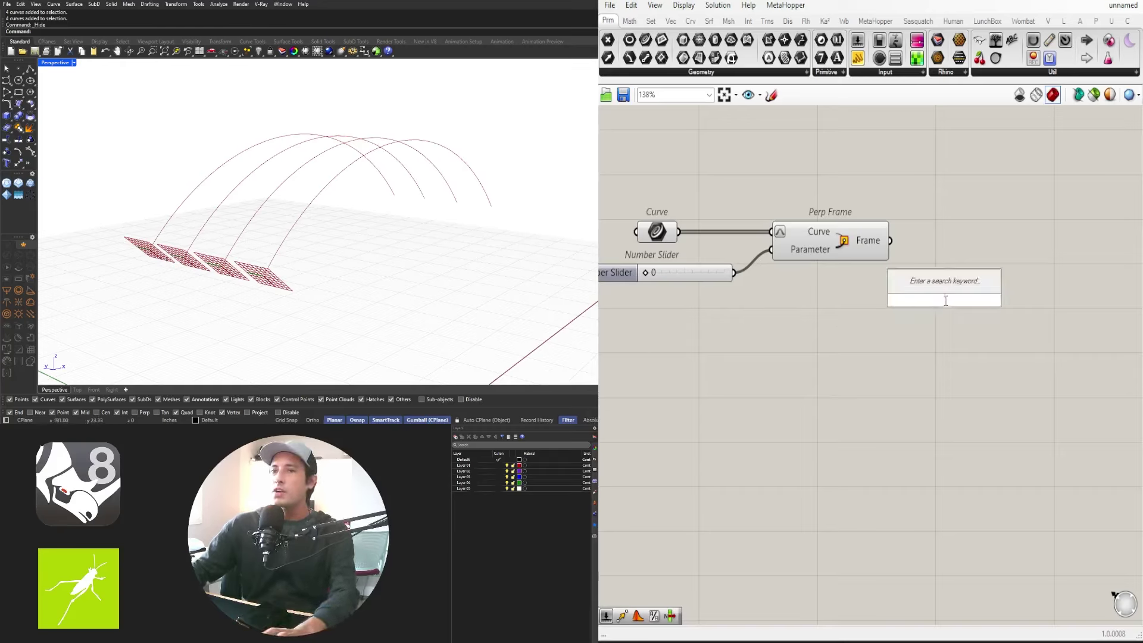
type("ITEM")
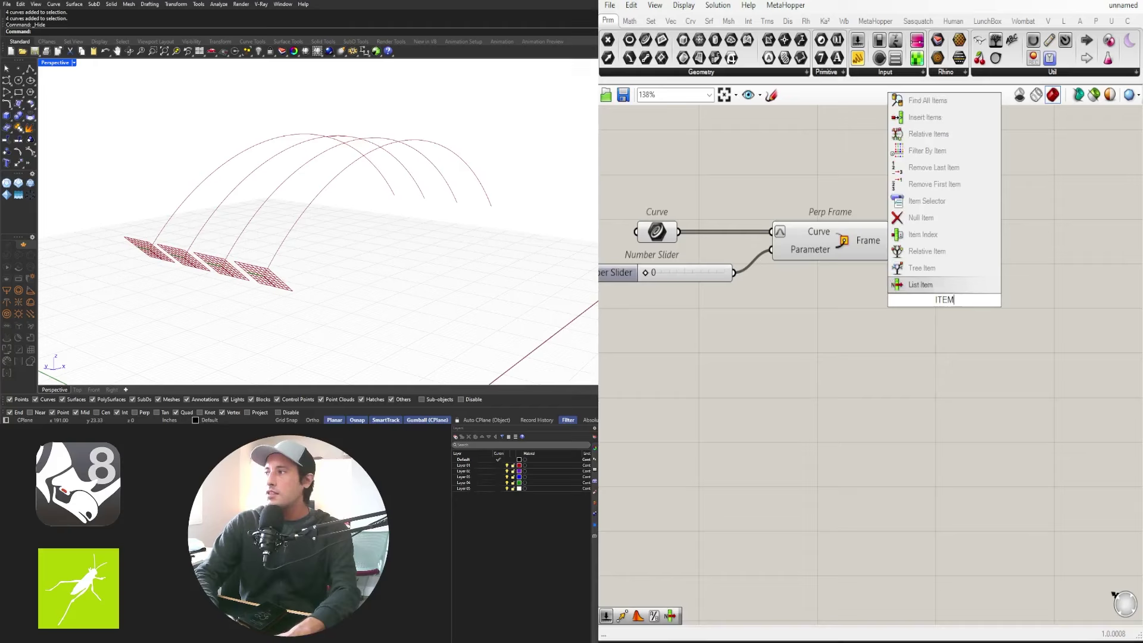
left_click(921, 285)
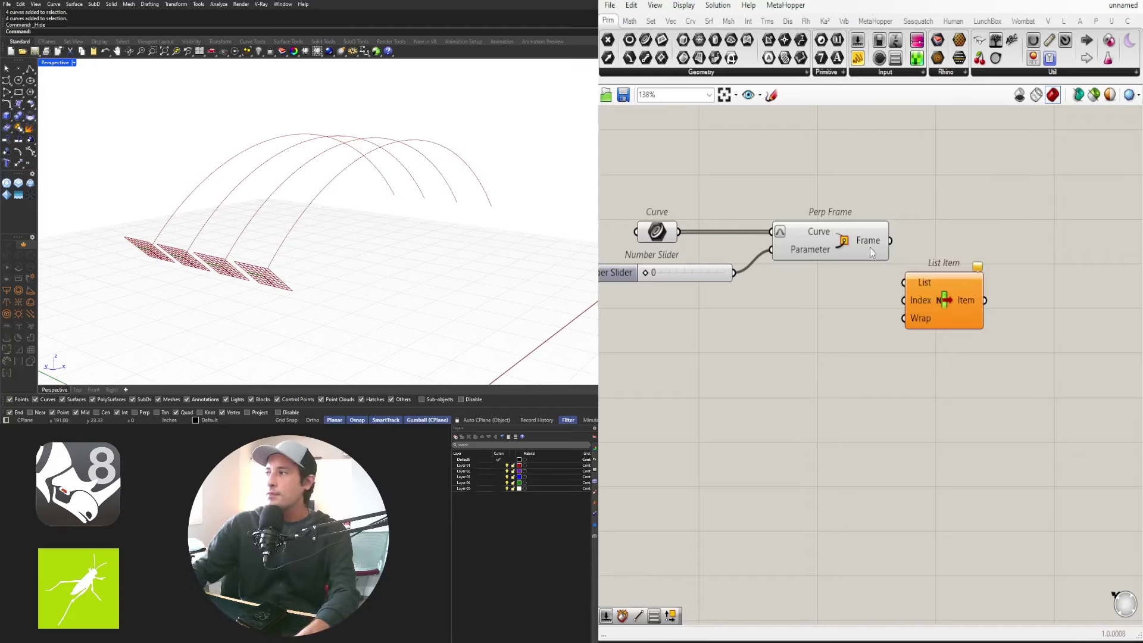
left_click_drag(891, 241, 904, 282)
left_click_drag(917, 286, 985, 265)
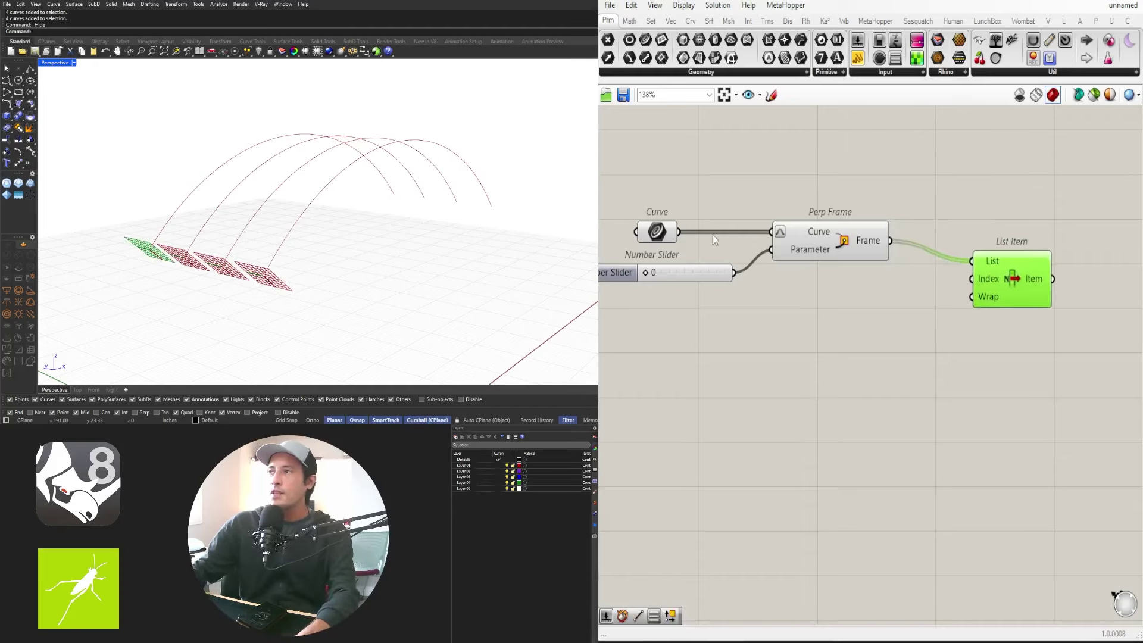
Graft the Curve parameter's data and move the List Item component closer to Perp Frame
right_click(670, 232)
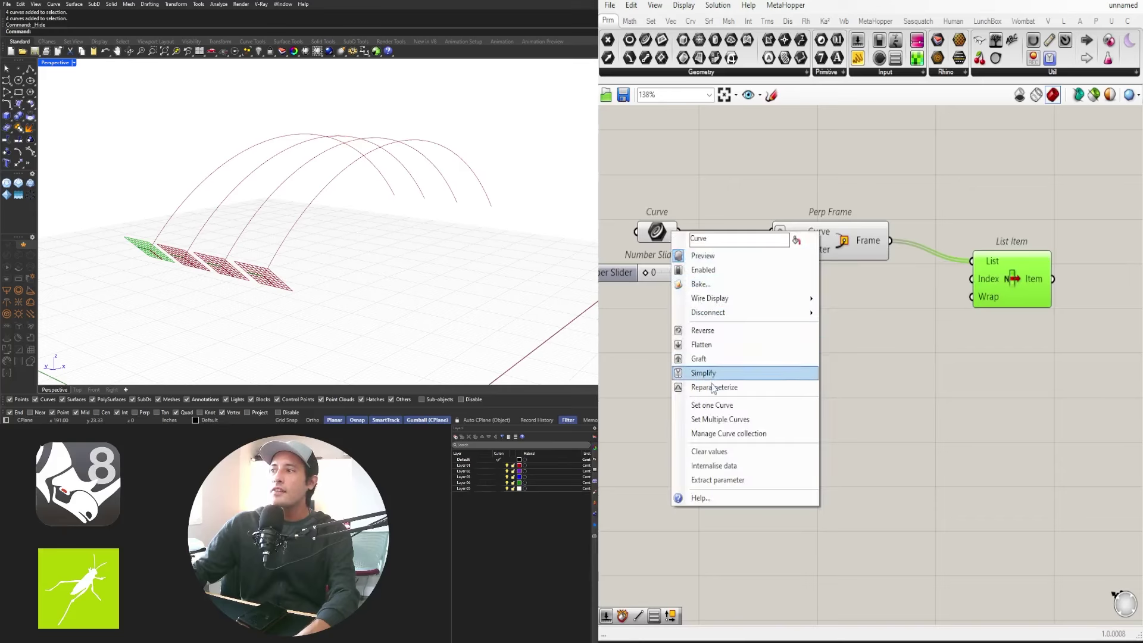
key("Escape")
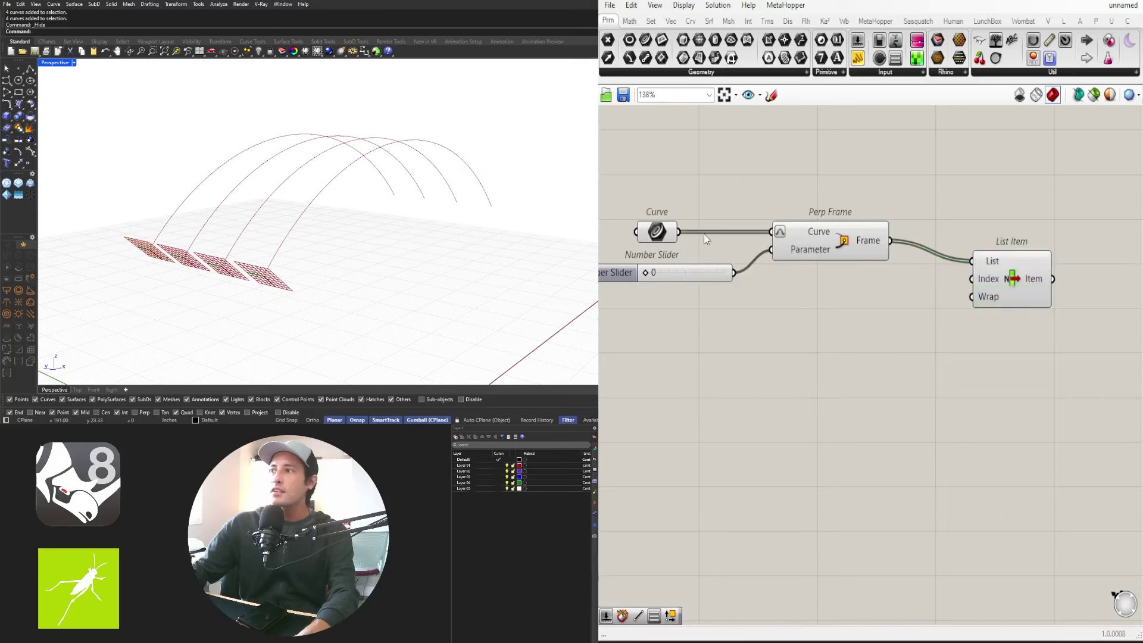
right_click(666, 233)
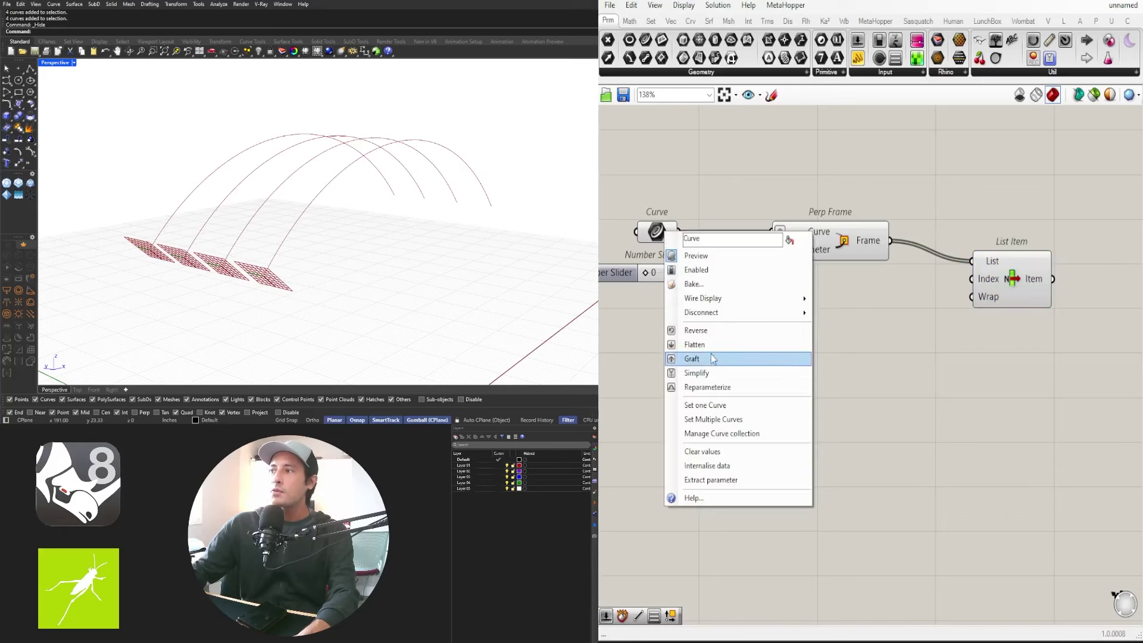
left_click(712, 359)
left_click_drag(1003, 285, 973, 261)
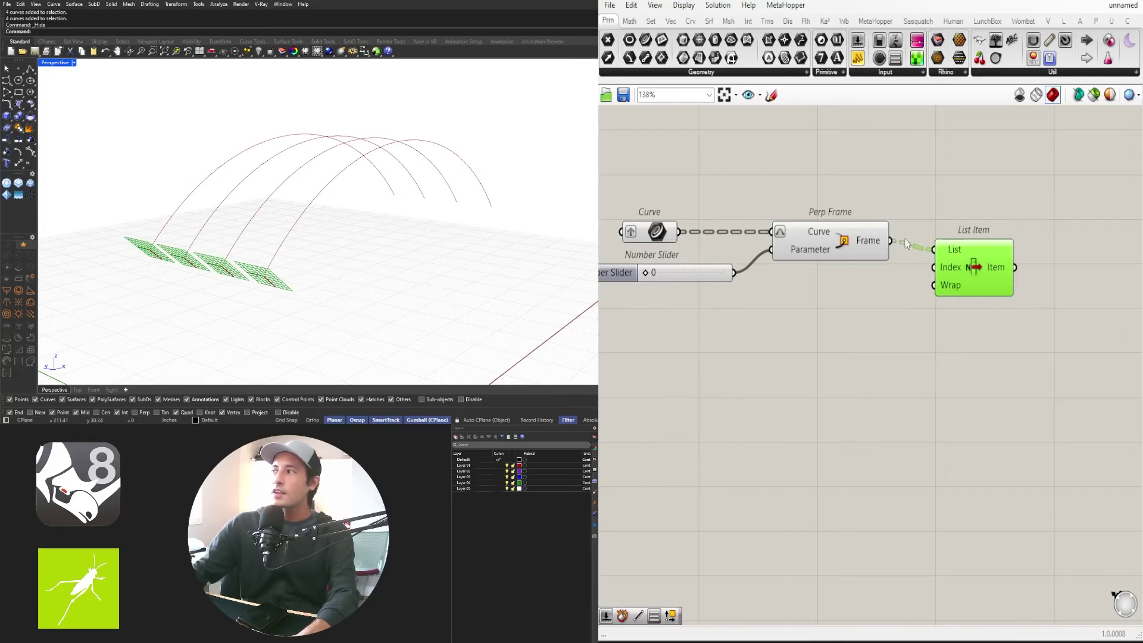
Flatten List Item's List input and reposition the component beside Perp Frame
right_click(959, 253)
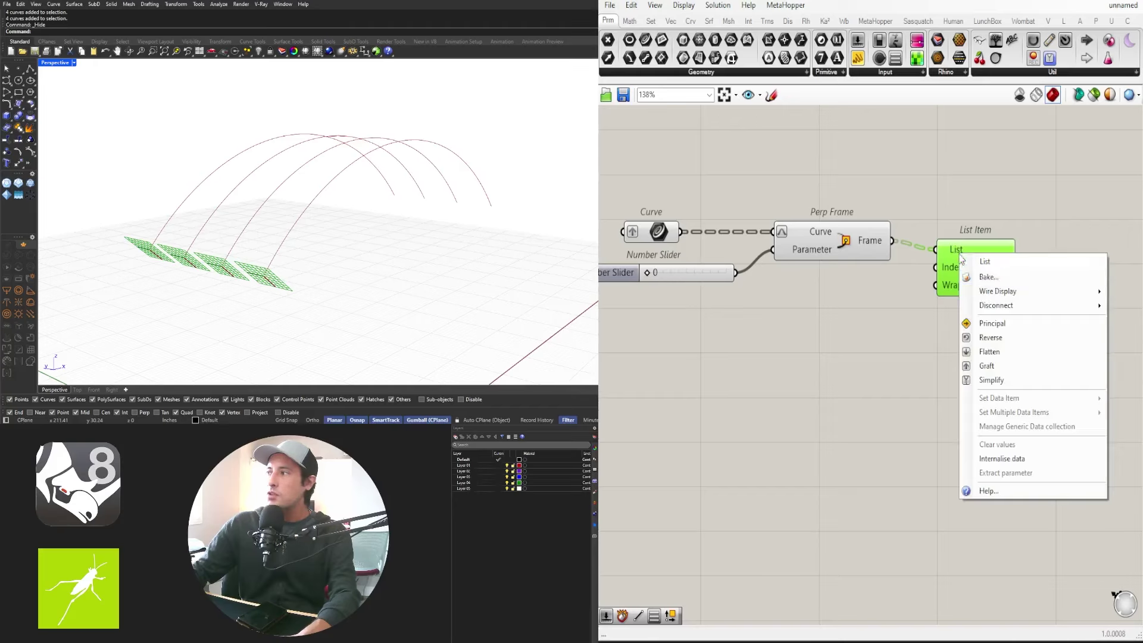
left_click(989, 351)
left_click_drag(950, 255, 978, 263)
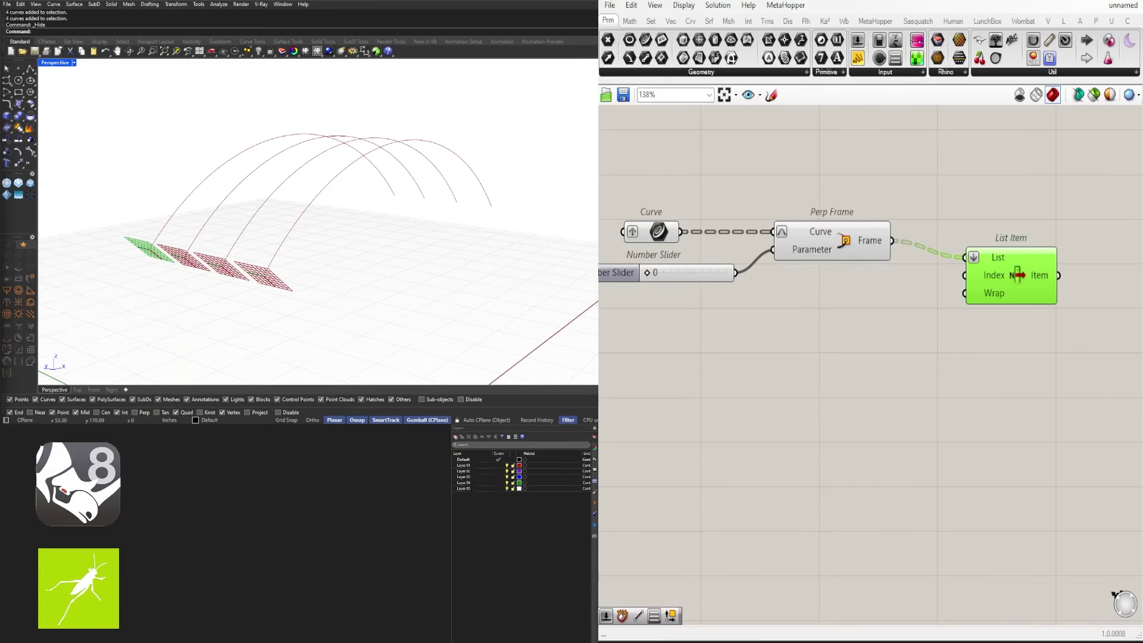
Turn off the preview of Perp Frame and inspect the single List Item frame at the first arch's start
right_click_drag(872, 349, 962, 344)
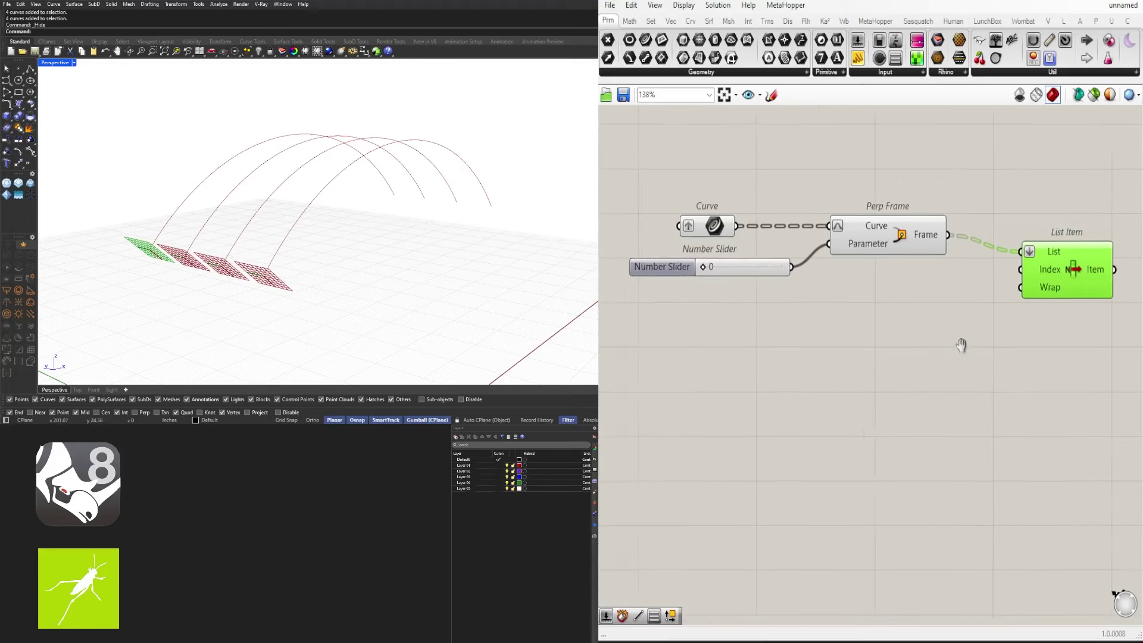
left_click_drag(968, 348, 784, 190)
middle_click(870, 204)
scroll(870, 204, "up", 2)
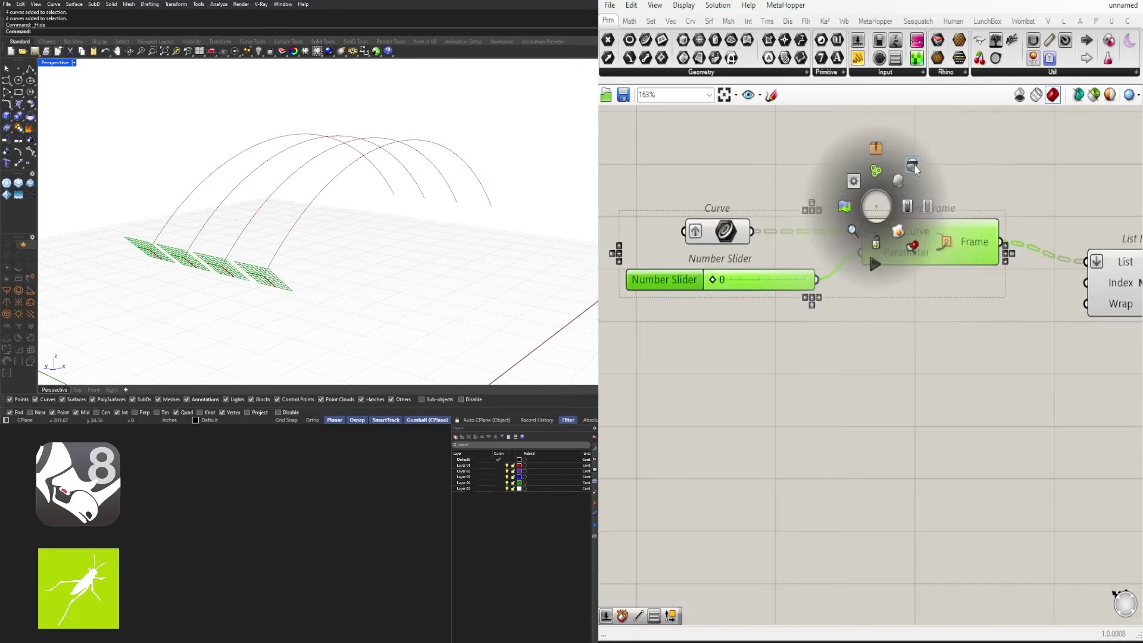
right_click_drag(1026, 236, 884, 230)
left_click(996, 262)
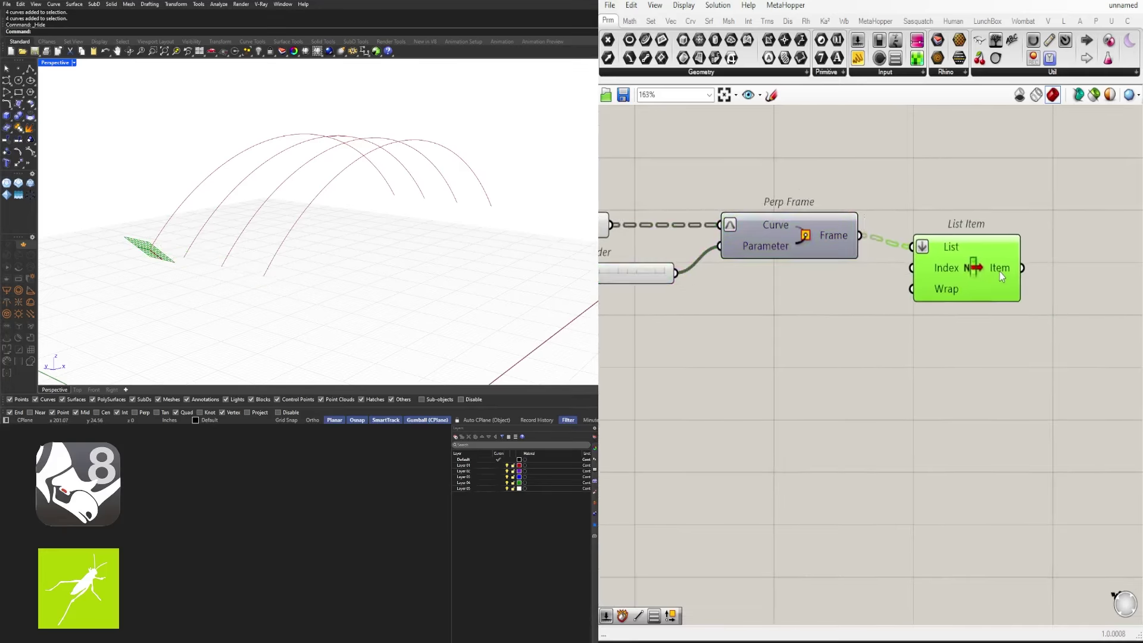
right_click_drag(115, 268, 284, 213)
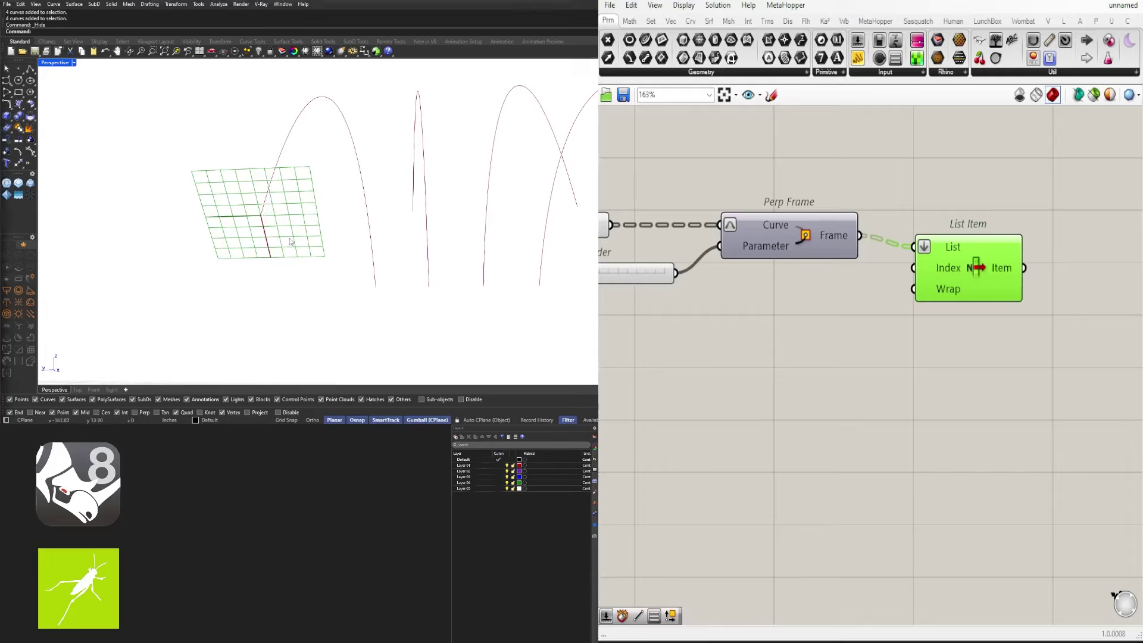
right_click_drag(300, 229, 241, 205)
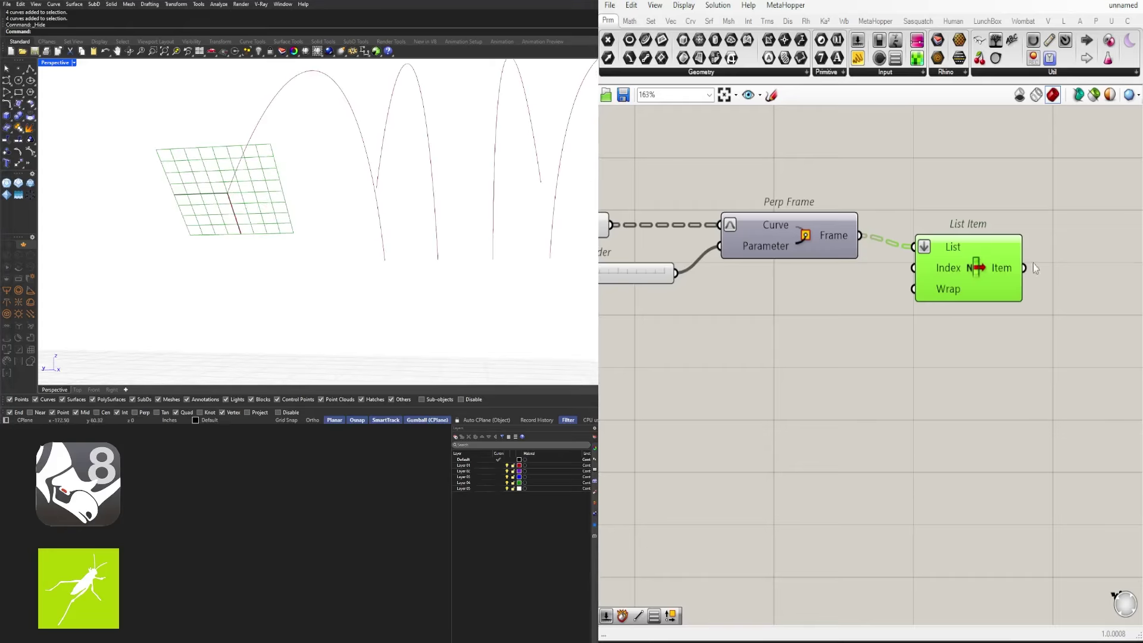
Add a Deconstruct Plane component, connect List Item's Item output to its Plane input, and align the two components
right_click_drag(965, 244, 987, 304)
double_click(1022, 317)
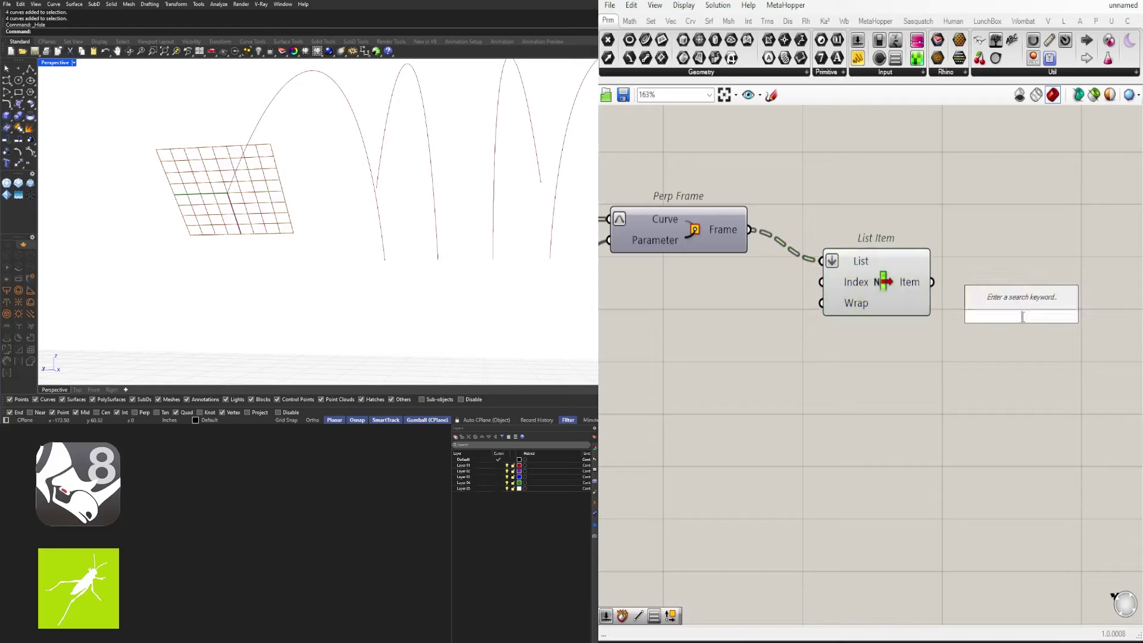
type("DEC")
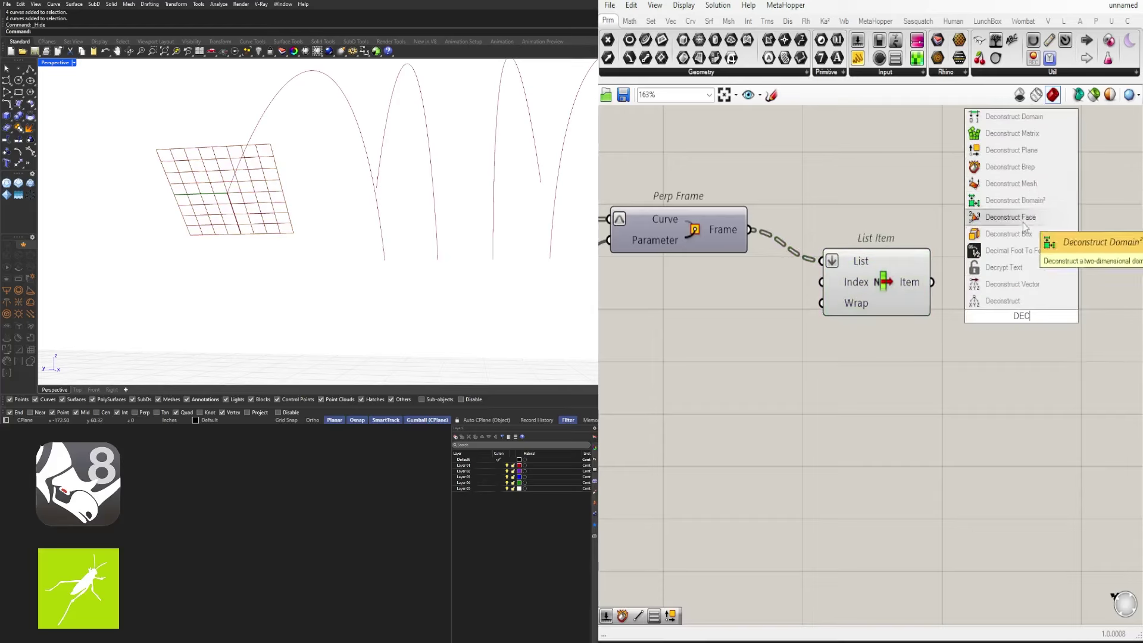
left_click(1007, 150)
left_click_drag(932, 282, 970, 317)
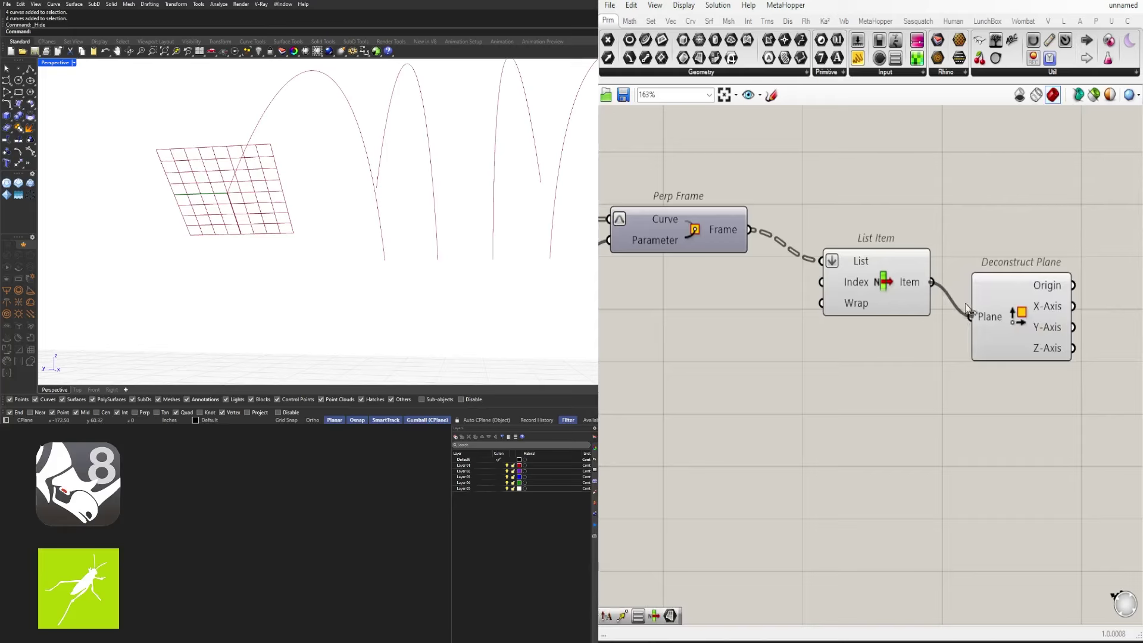
left_click_drag(1039, 333, 1057, 299)
right_click_drag(1058, 299, 887, 276)
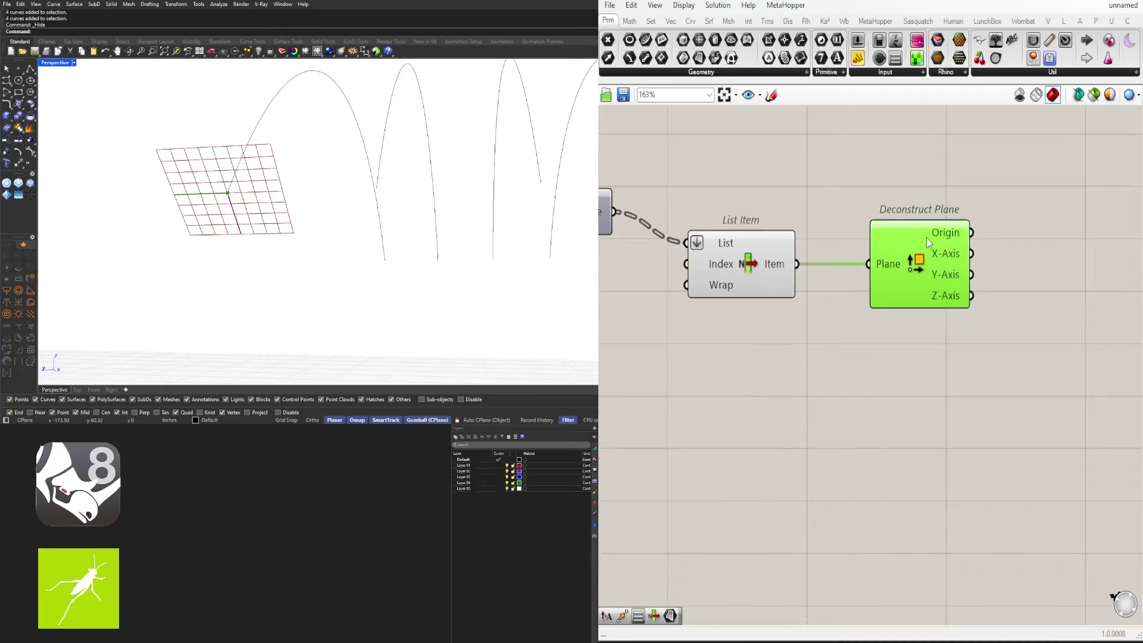
Add a Point parameter after Deconstruct Plane, connect the Origin output to it, and inspect the origin on the frame
double_click(1037, 241)
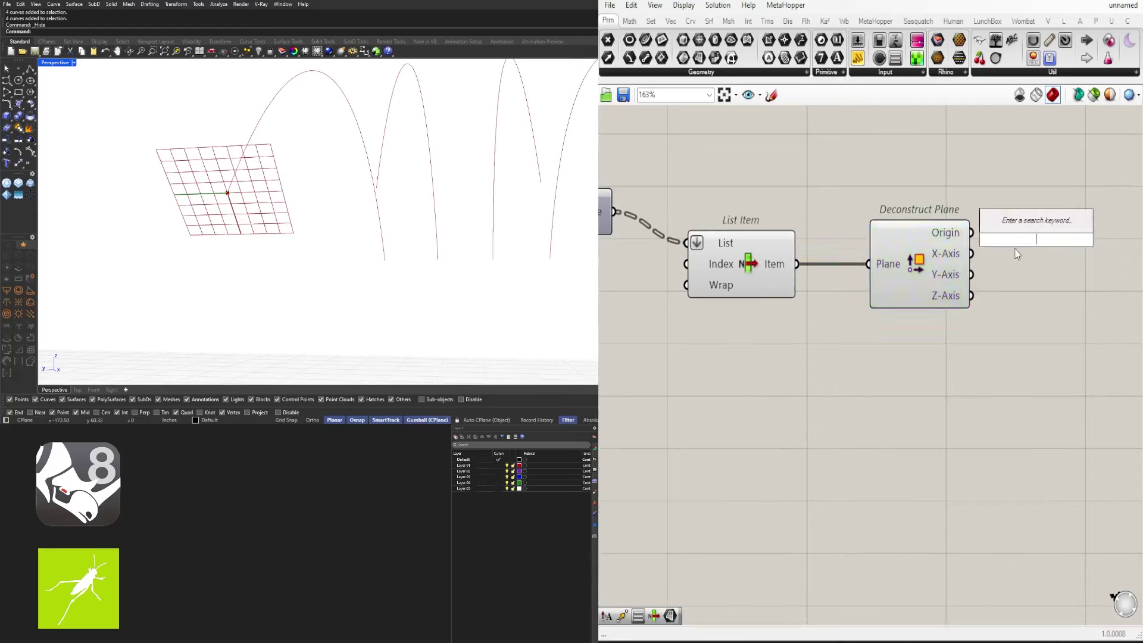
type("point")
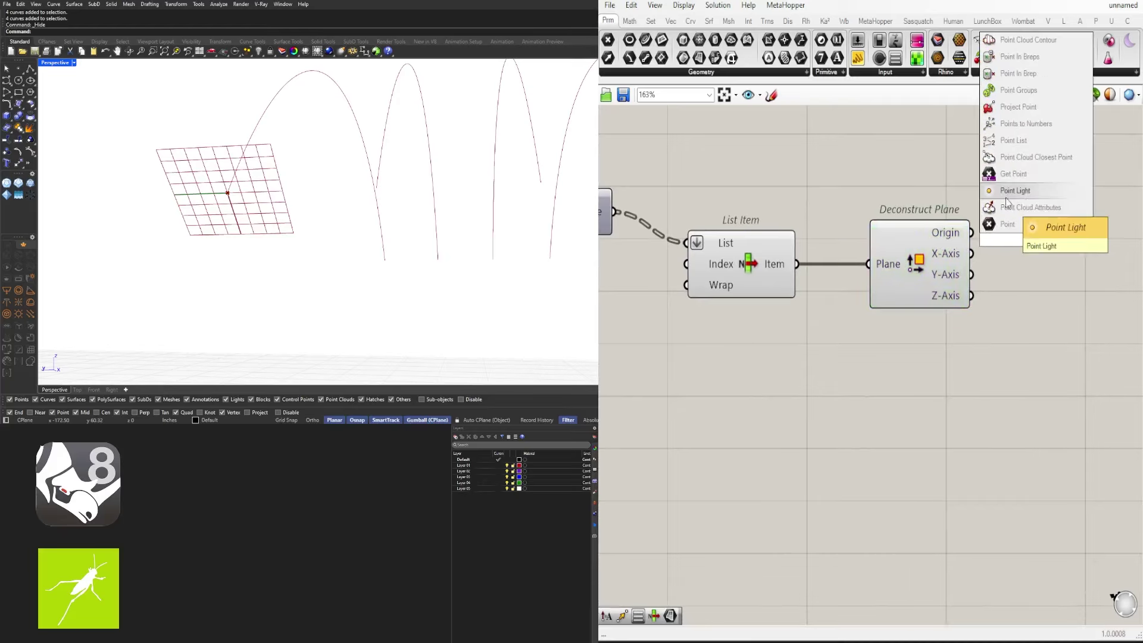
left_click(1007, 224)
left_click_drag(972, 233, 1060, 233)
left_click(920, 264)
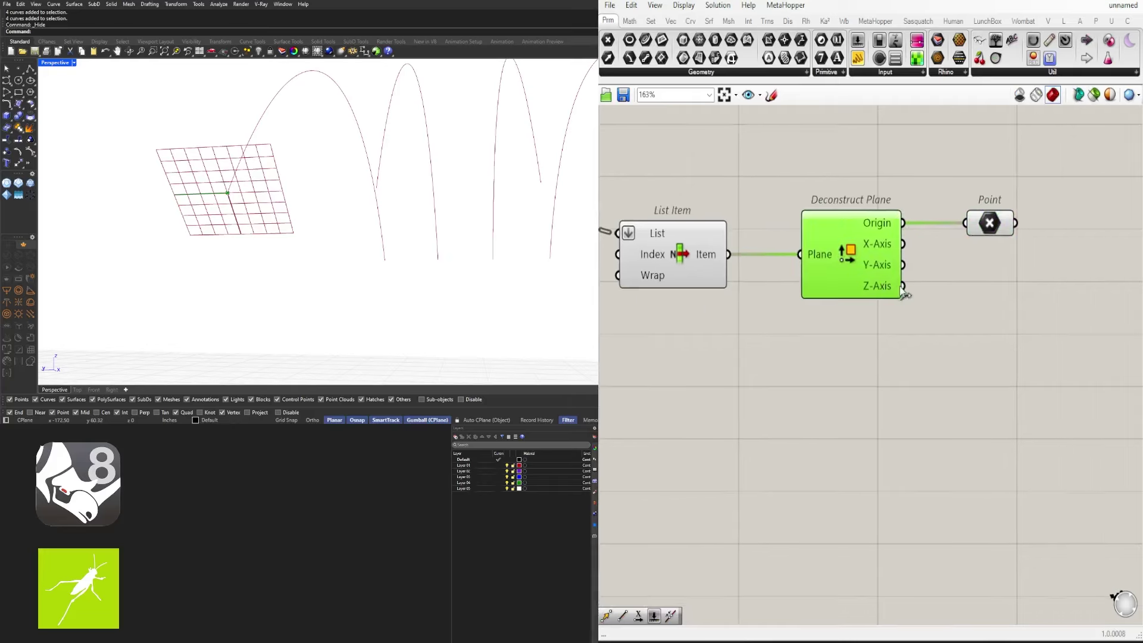
right_click_drag(1006, 310, 938, 301)
right_click_drag(315, 171, 257, 195)
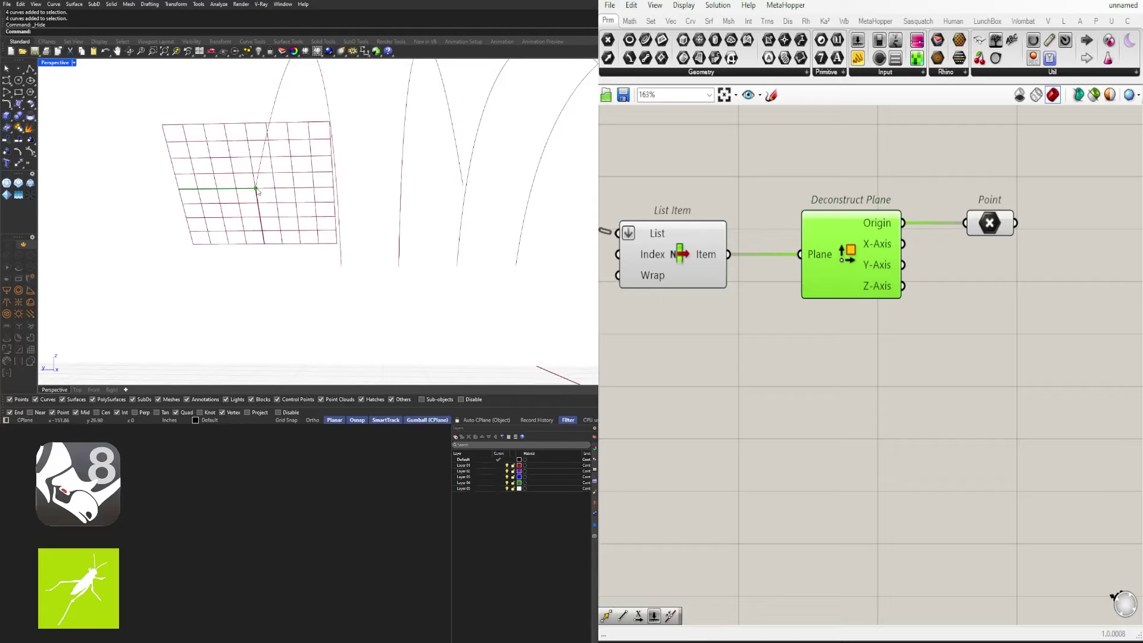
Add a Move component and connect the Point parameter to its Geometry input
right_click_drag(1030, 279, 934, 295)
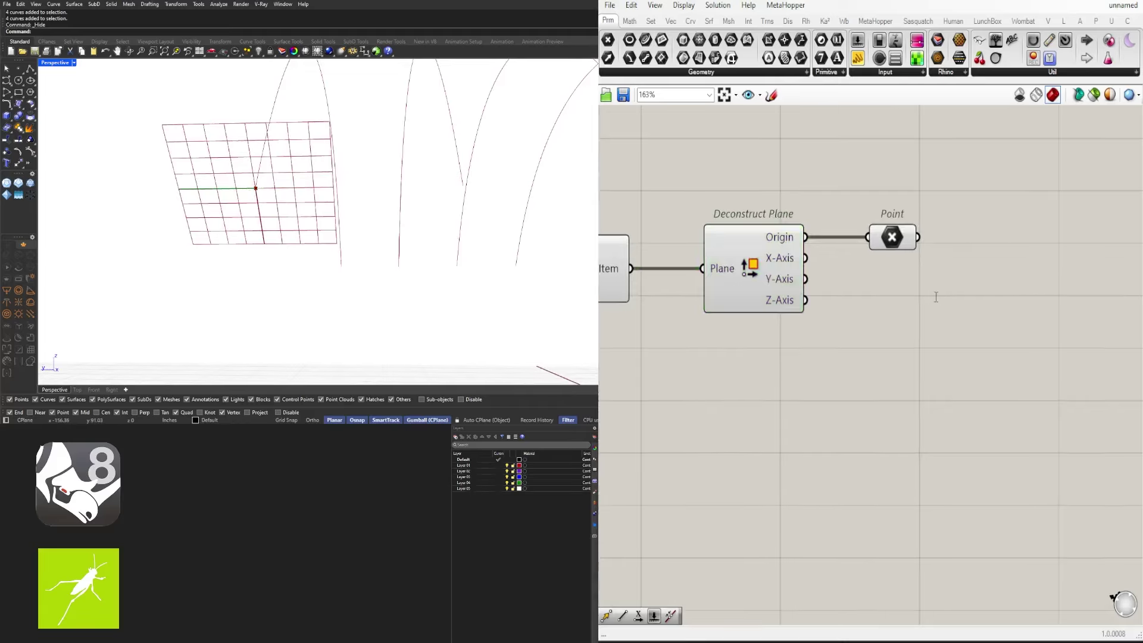
double_click(935, 291)
type("MOVE")
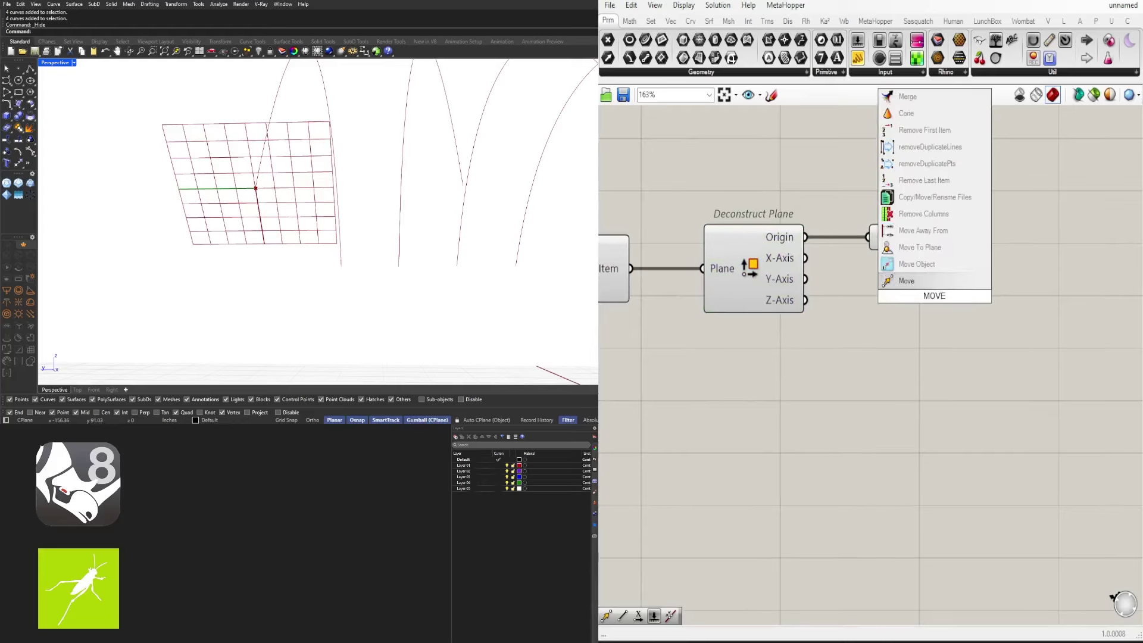
key("Return")
left_click_drag(959, 287, 1052, 287)
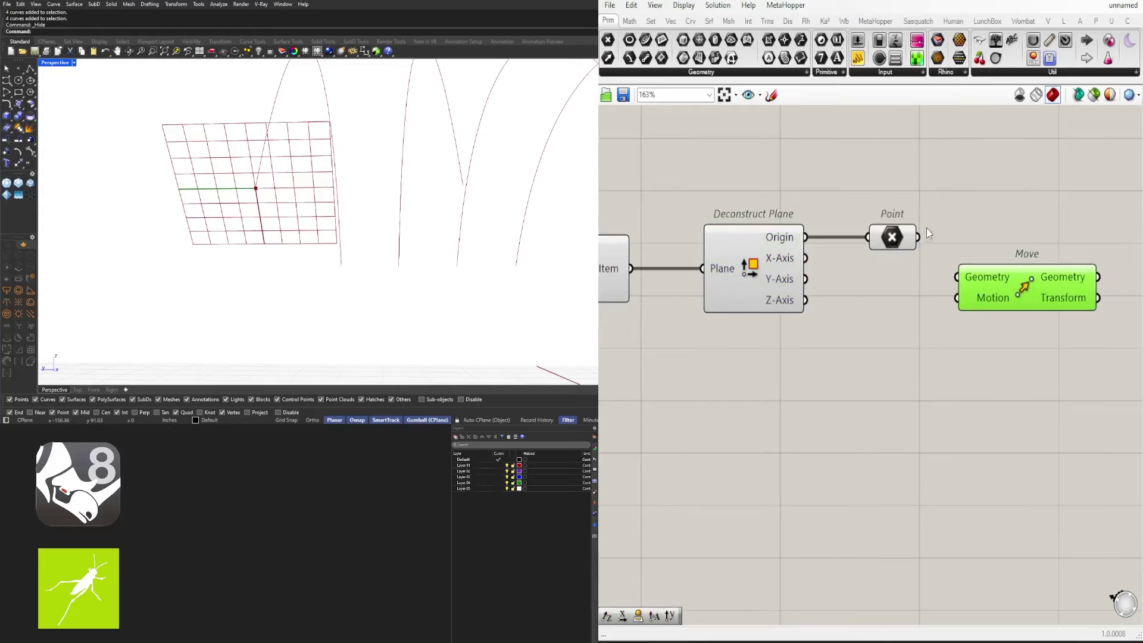
left_click_drag(918, 237, 1062, 297)
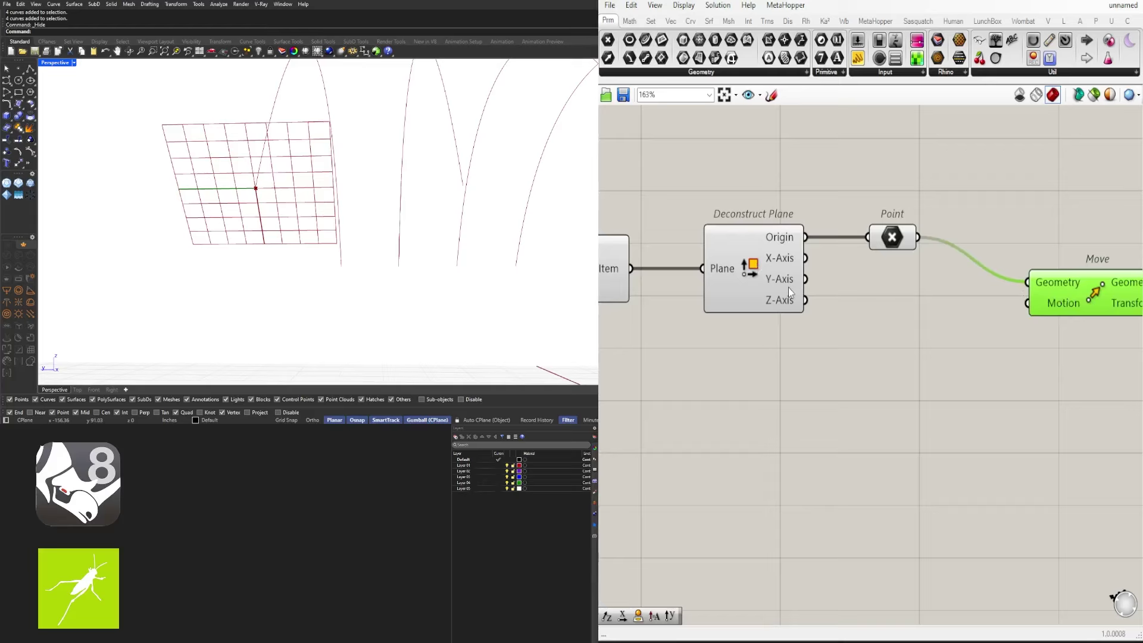
Add an Amplitude component below the Point parameter and connect Deconstruct Plane's Y-Axis output to its Vector input
right_click_drag(48, 374, 155, 337)
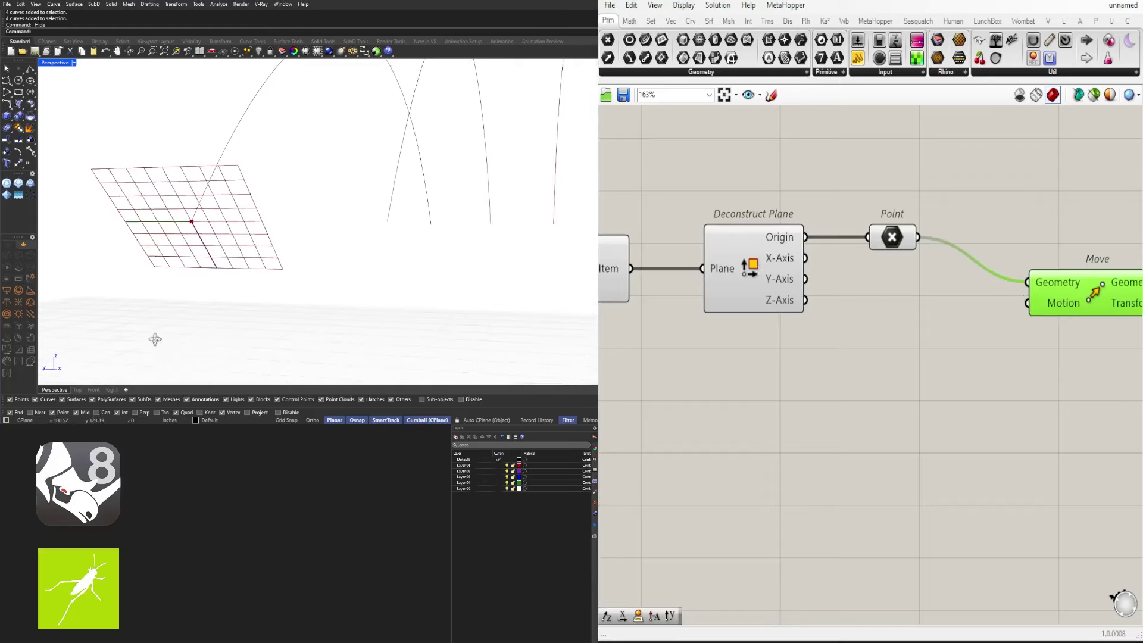
double_click(923, 300)
type("AMPL")
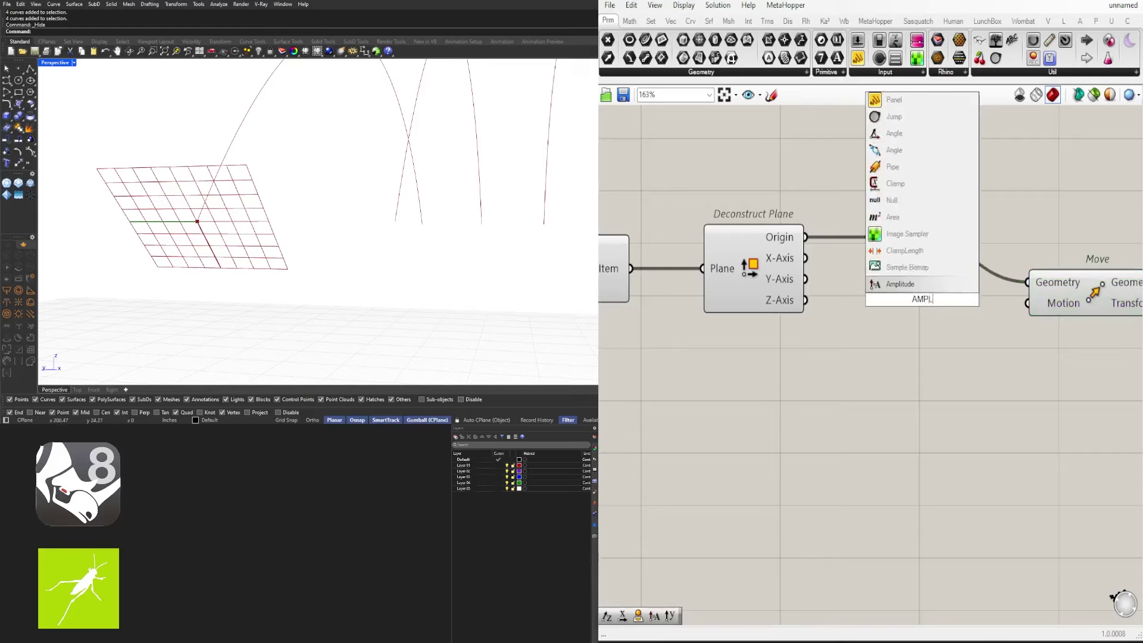
left_click(920, 284)
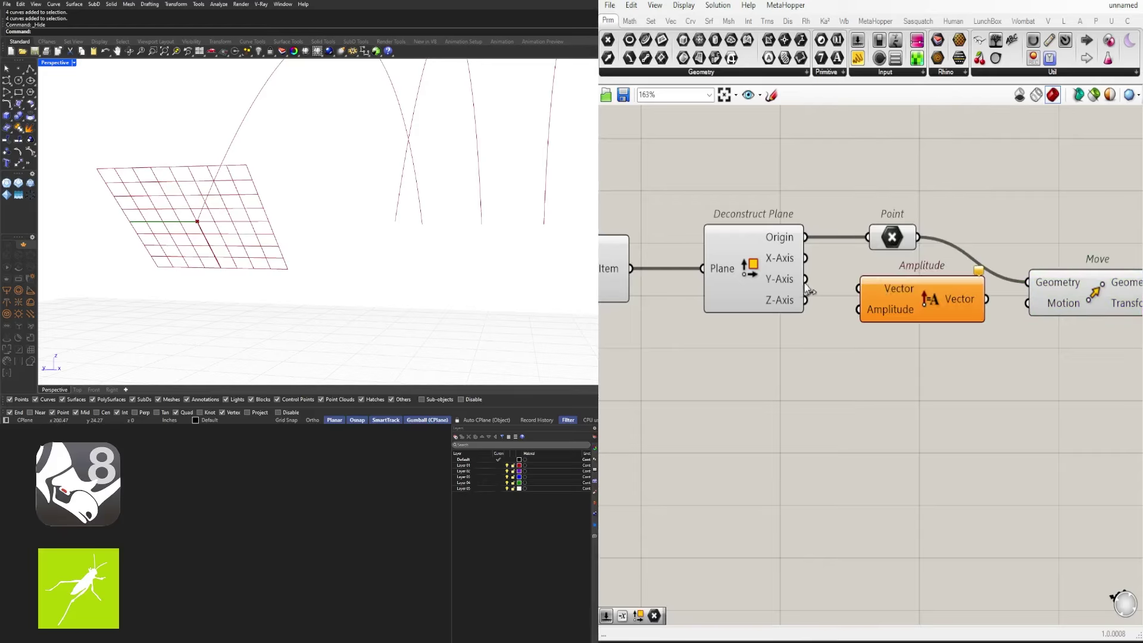
left_click_drag(805, 278, 858, 288)
left_click_drag(950, 311, 937, 351)
left_click_drag(1066, 295, 1080, 280)
right_click_drag(226, 202, 242, 206)
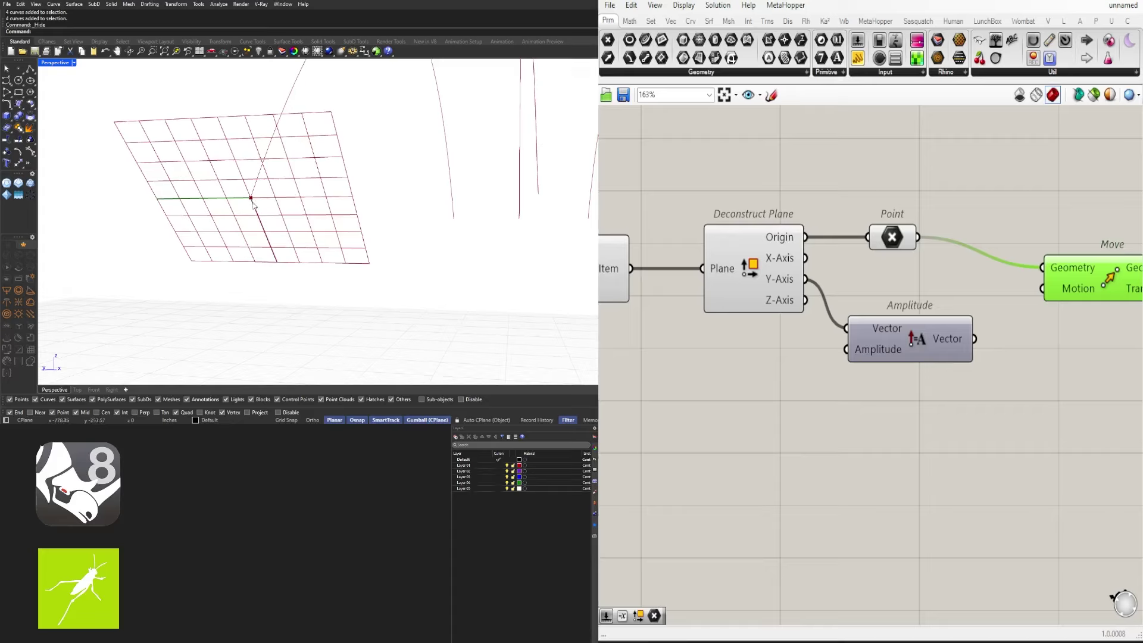
double_click(704, 379)
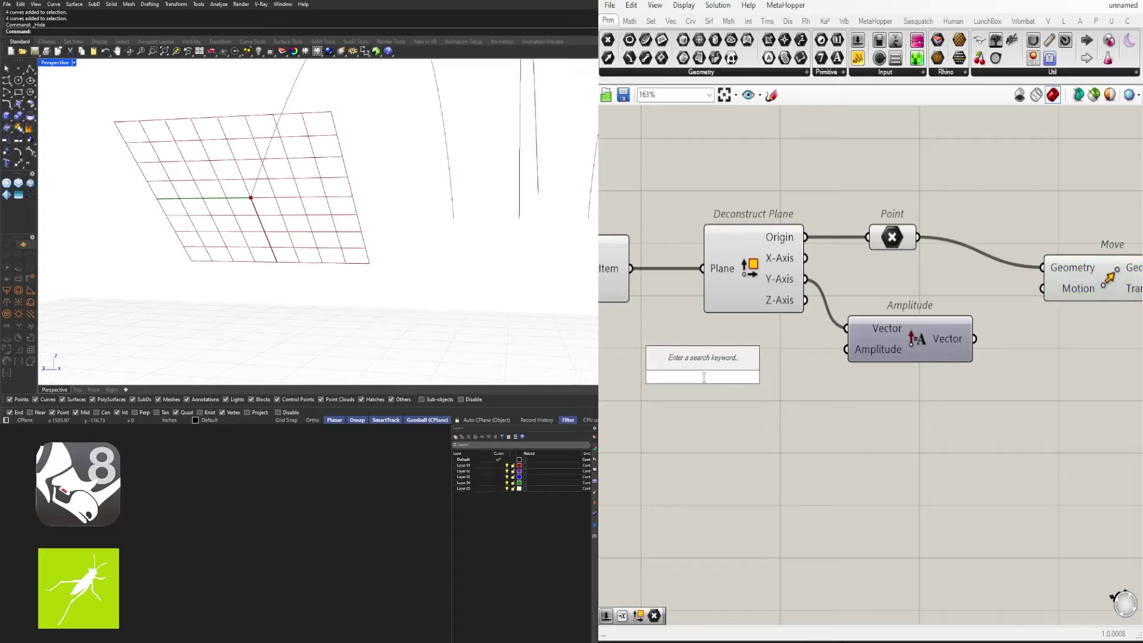
type("12")
key("Return")
left_click(663, 377)
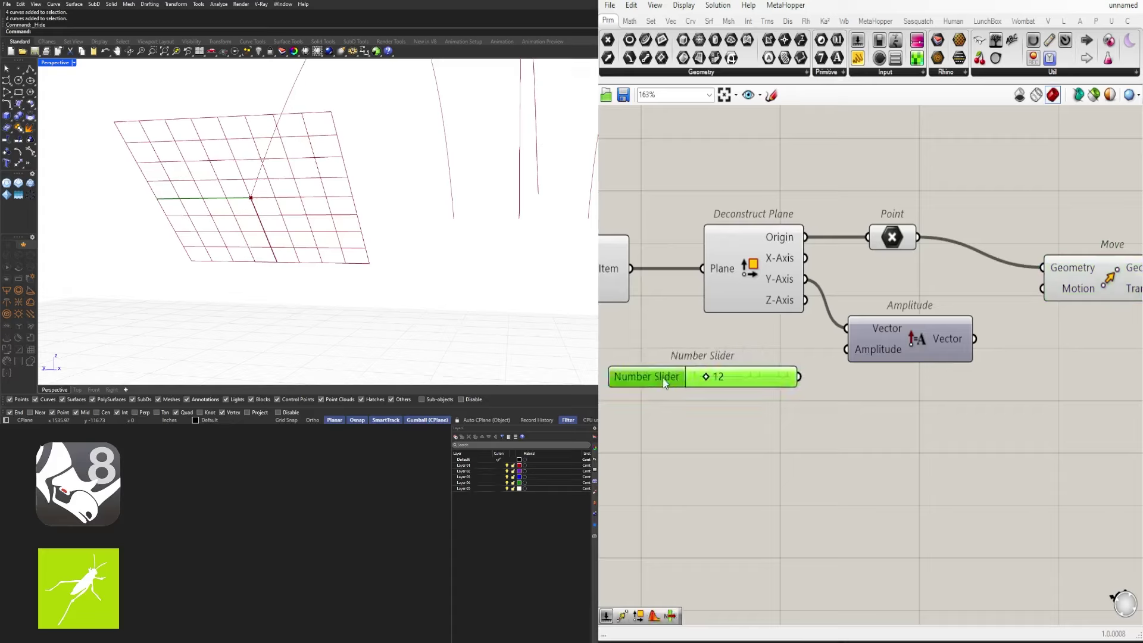
key("Delete")
Drive the Amplitude component with a new number slider at 12.000 and connect its Vector output to Move's Motion input
double_click(660, 378)
type("12")
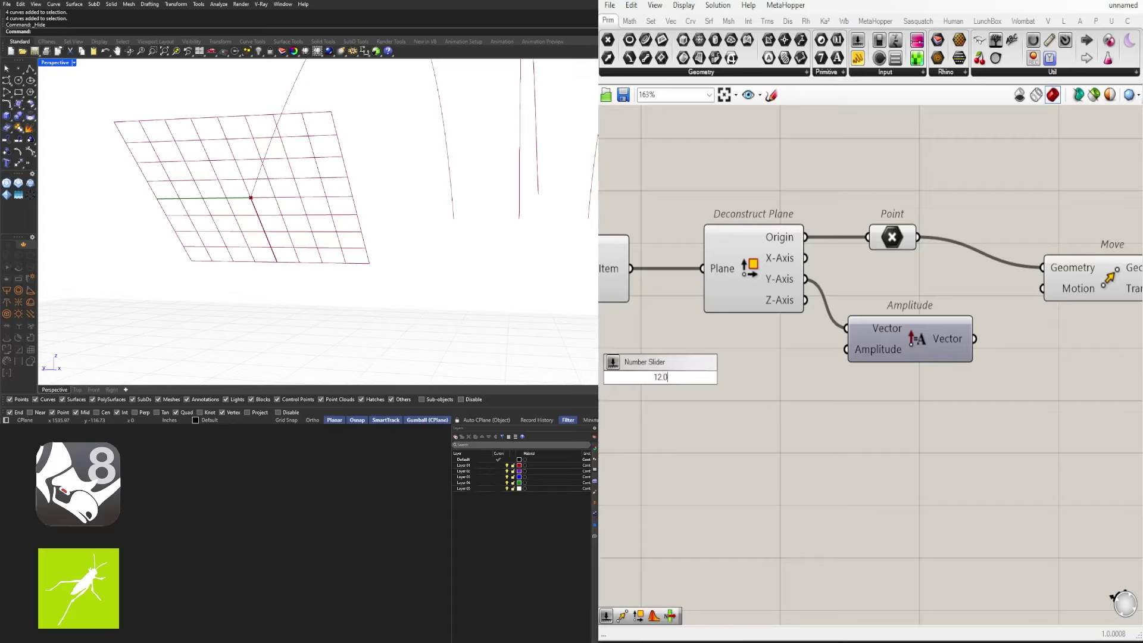
key("Return")
left_click_drag(719, 381, 845, 368)
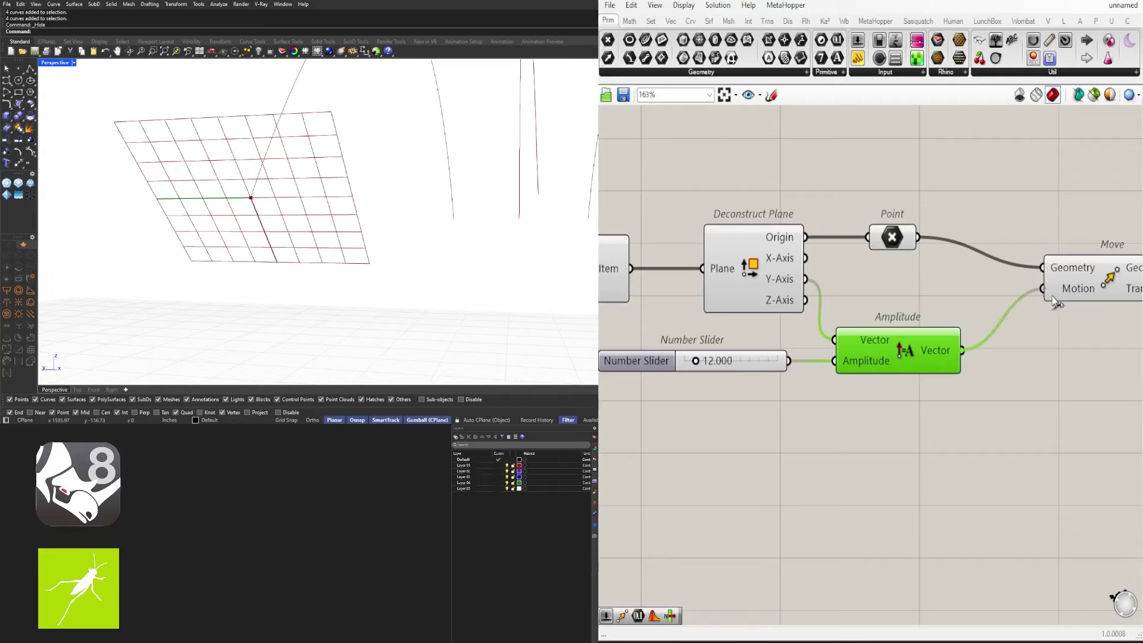
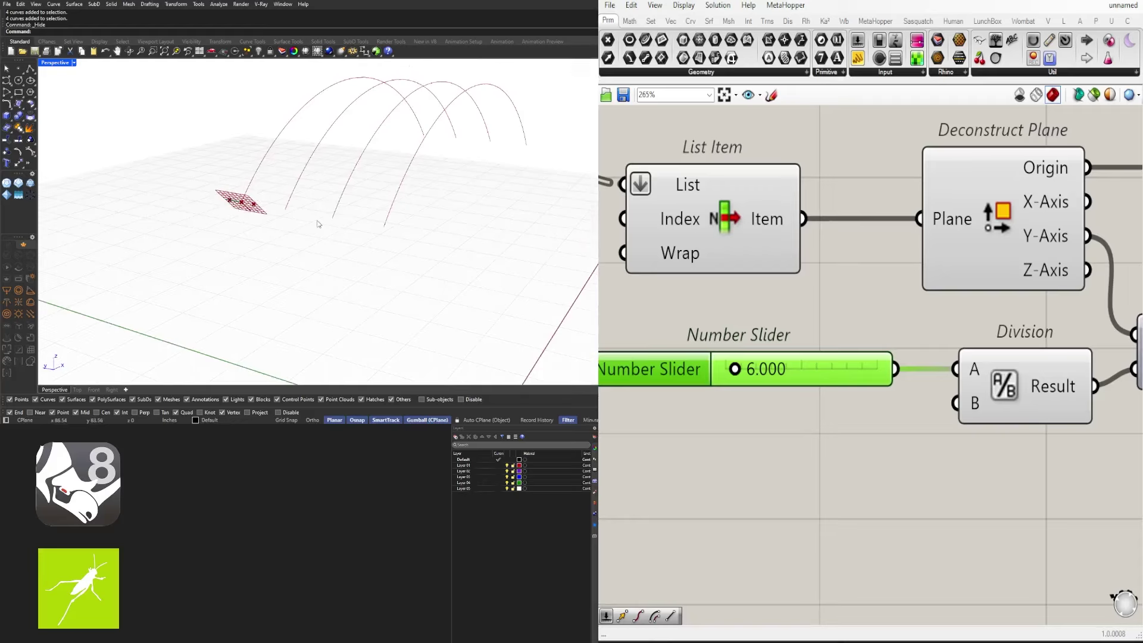
Show the four hidden arch curves and scale them up uniformly from a base point near the start of the first arch
scroll(319, 222, "down", 3)
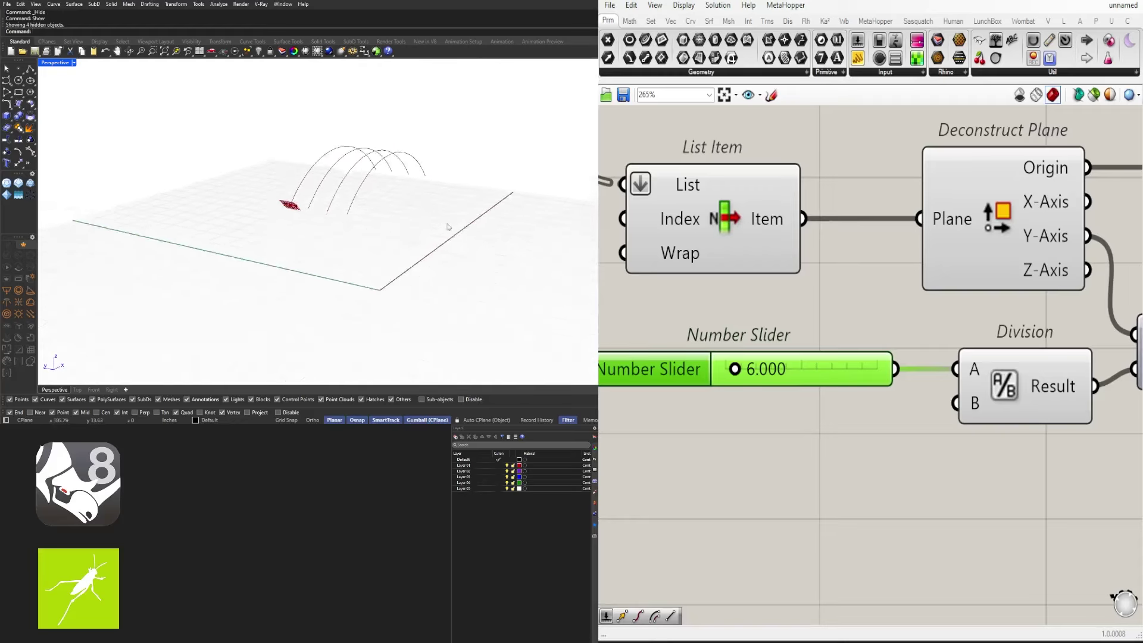
right_click_drag(447, 222, 322, 205)
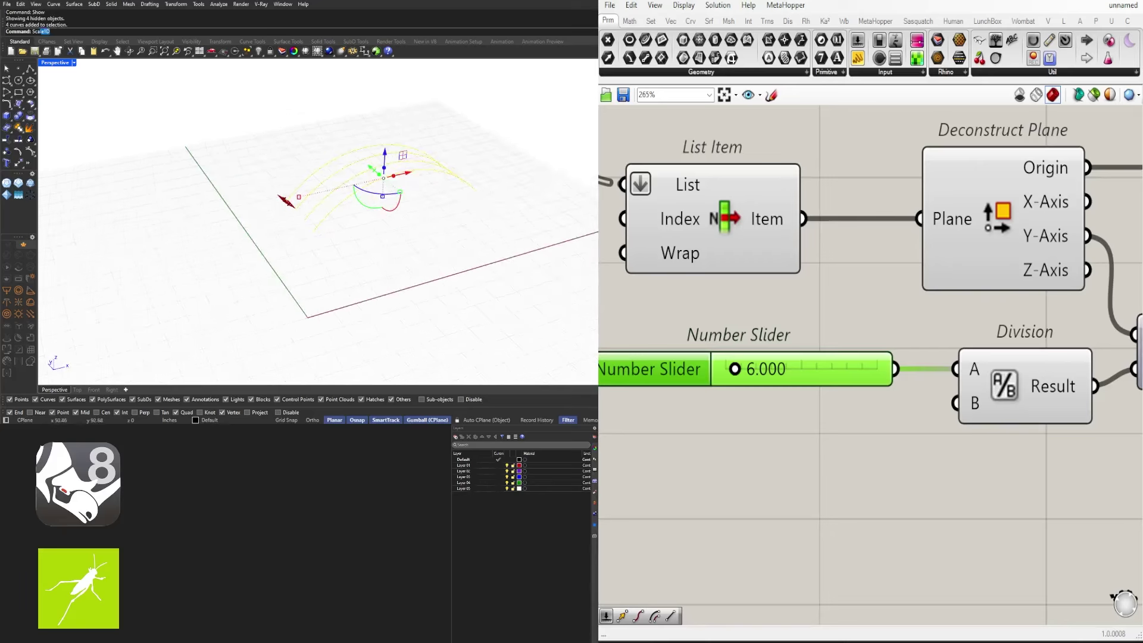
key("Return")
left_click(312, 231)
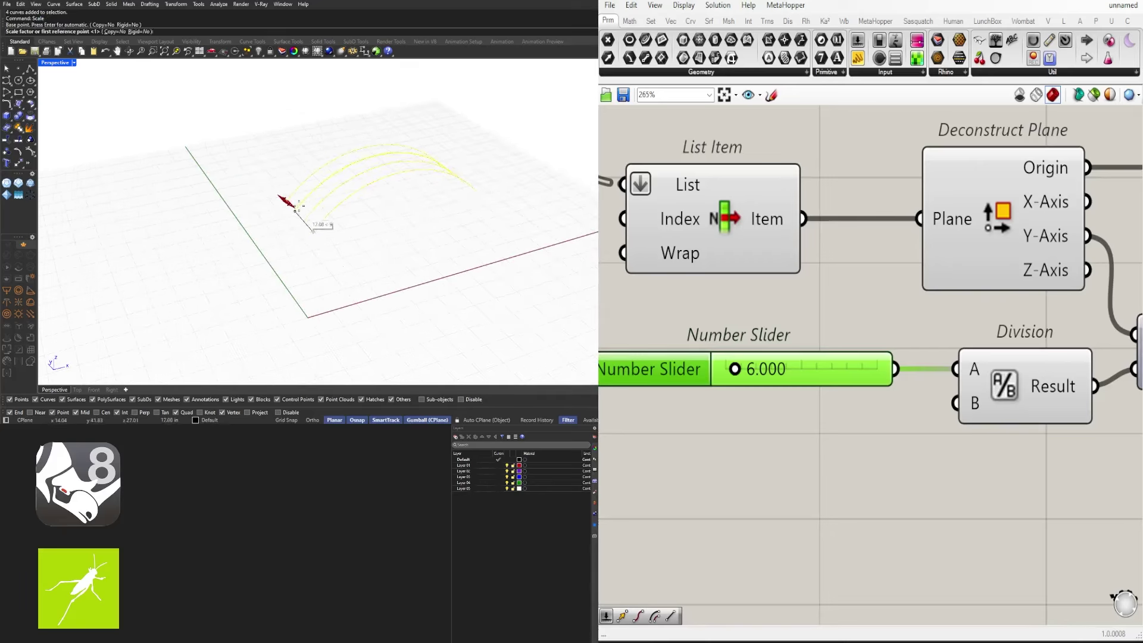
left_click(307, 213)
left_click(277, 170)
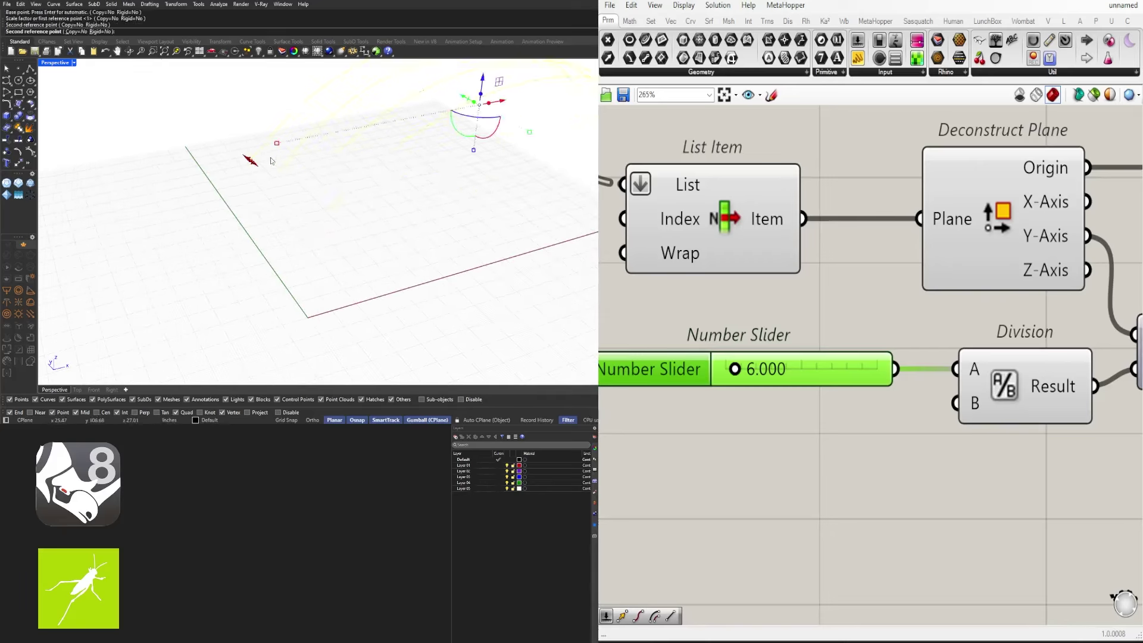
Hide the four scaled arch curves again and return to a close view of the first arch's perpendicular frame
scroll(307, 158, "down", 2)
right_click_drag(350, 160, 467, 219)
left_click_drag(467, 219, 303, 108)
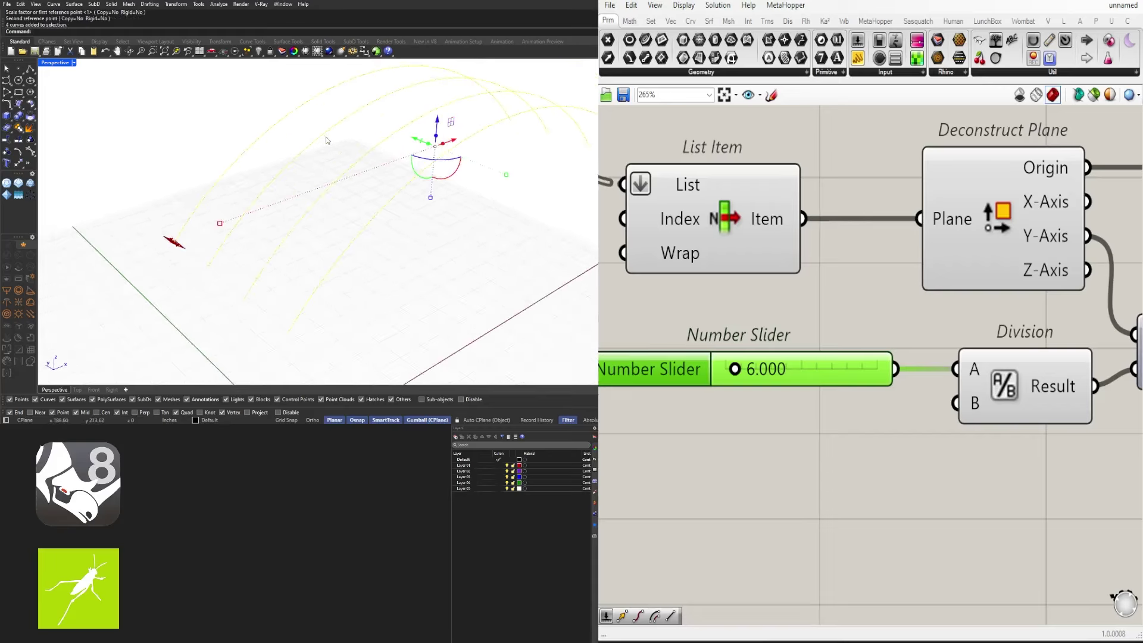
key("ctrl+h")
scroll(226, 248, "up", 5)
mouse_move(155, 271)
right_mouse_down()
mouse_move(320, 241)
mouse_move(250, 230)
mouse_move(169, 256)
right_mouse_up()
scroll(912, 425, "down", 5)
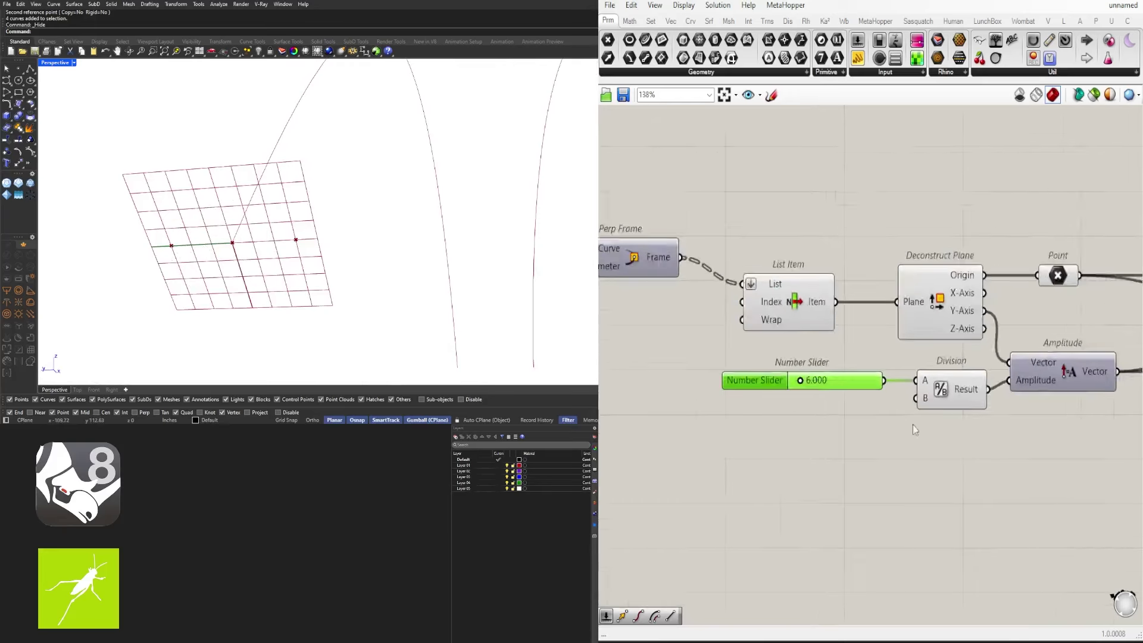
Align the first Move component with the one below it and select both to check their points on the frame
left_click(856, 301)
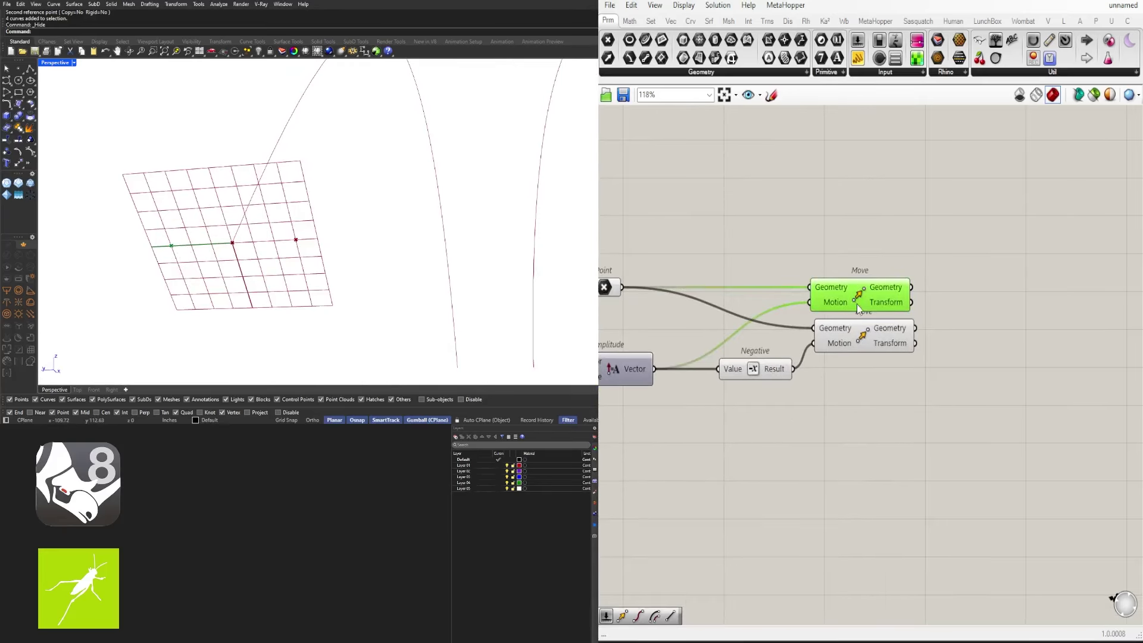
left_click_drag(866, 309, 871, 309)
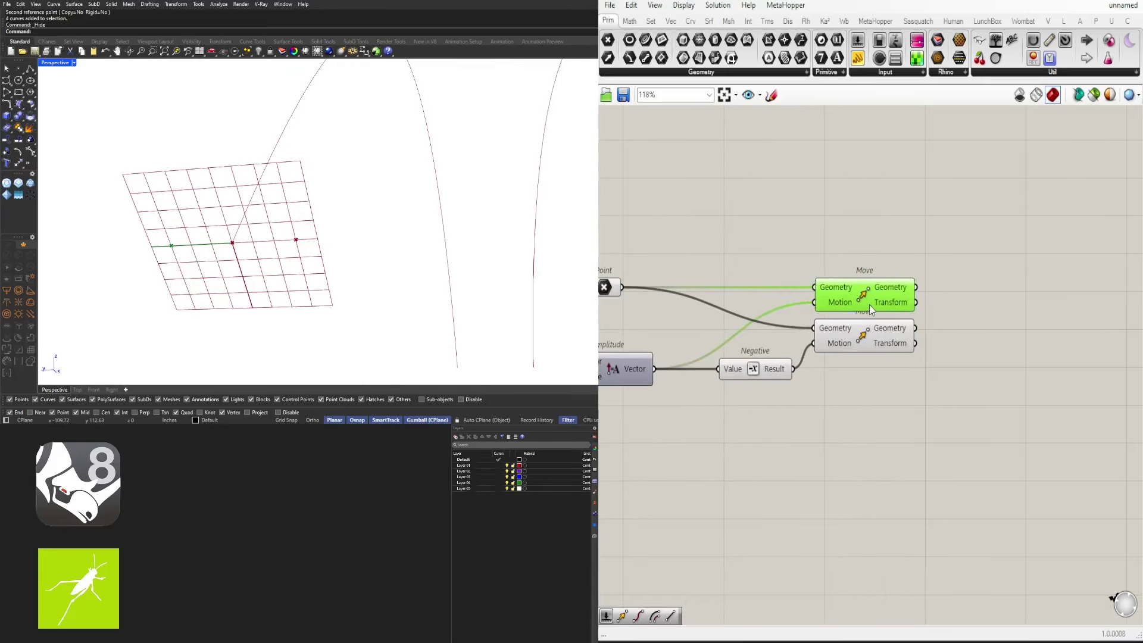
left_click(866, 337, "shift")
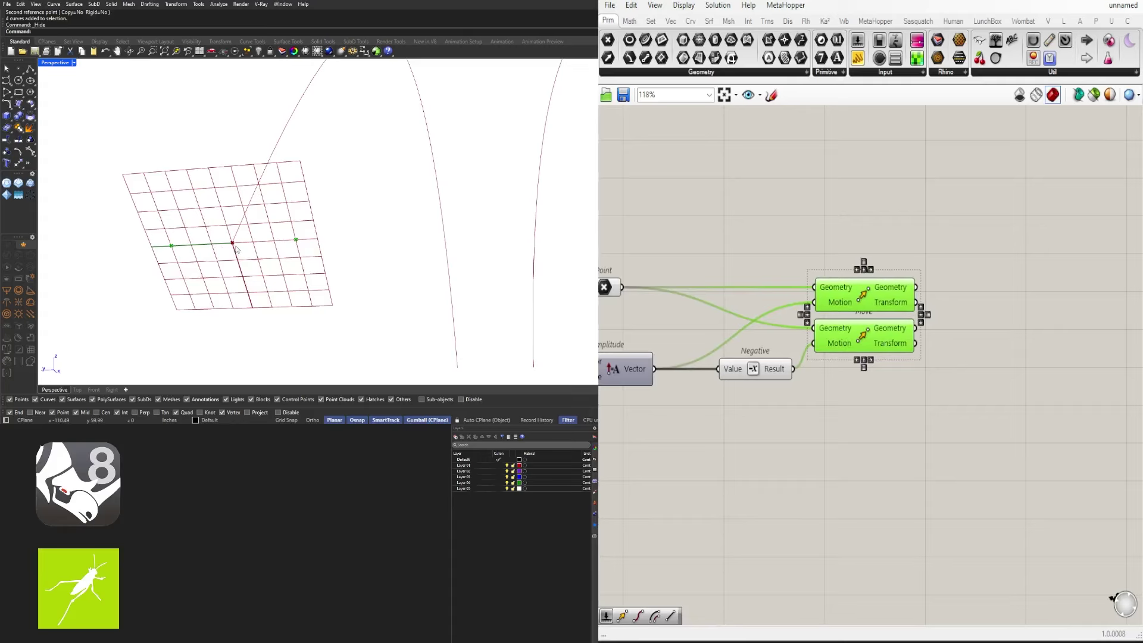
scroll(827, 395, "down", 2)
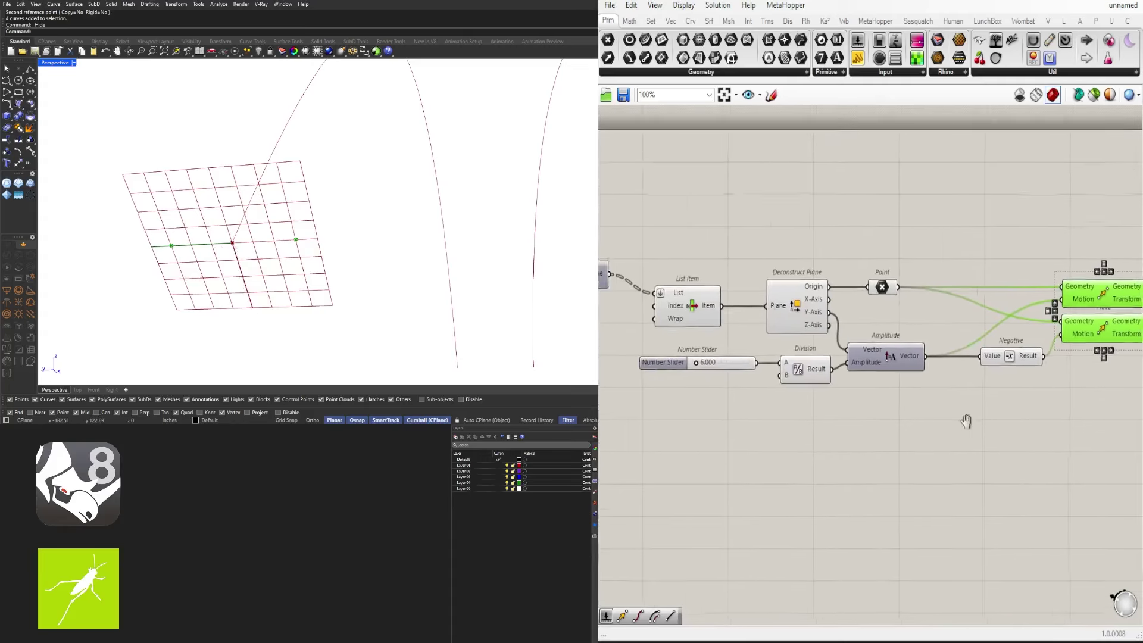
left_click(873, 439)
Shift both Move components and the Negative component further away from Amplitude to make room on the canvas
scroll(941, 385, "down", 2)
left_click_drag(1058, 379, 951, 251)
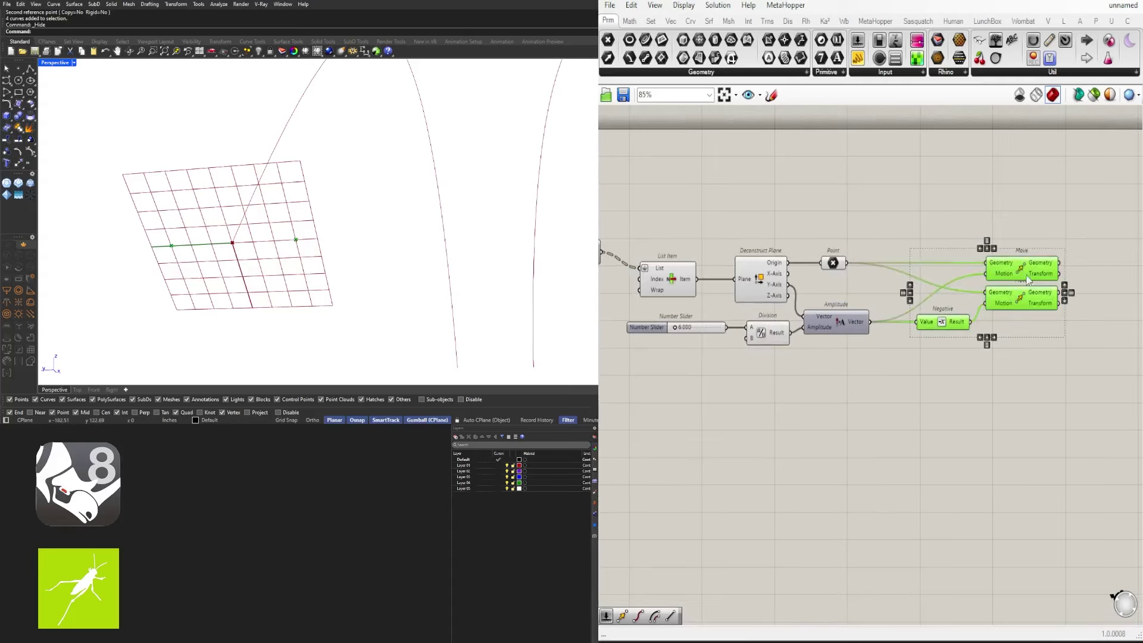
left_click_drag(1027, 275, 1122, 275)
left_click(1054, 250)
left_click_drag(860, 327, 893, 296)
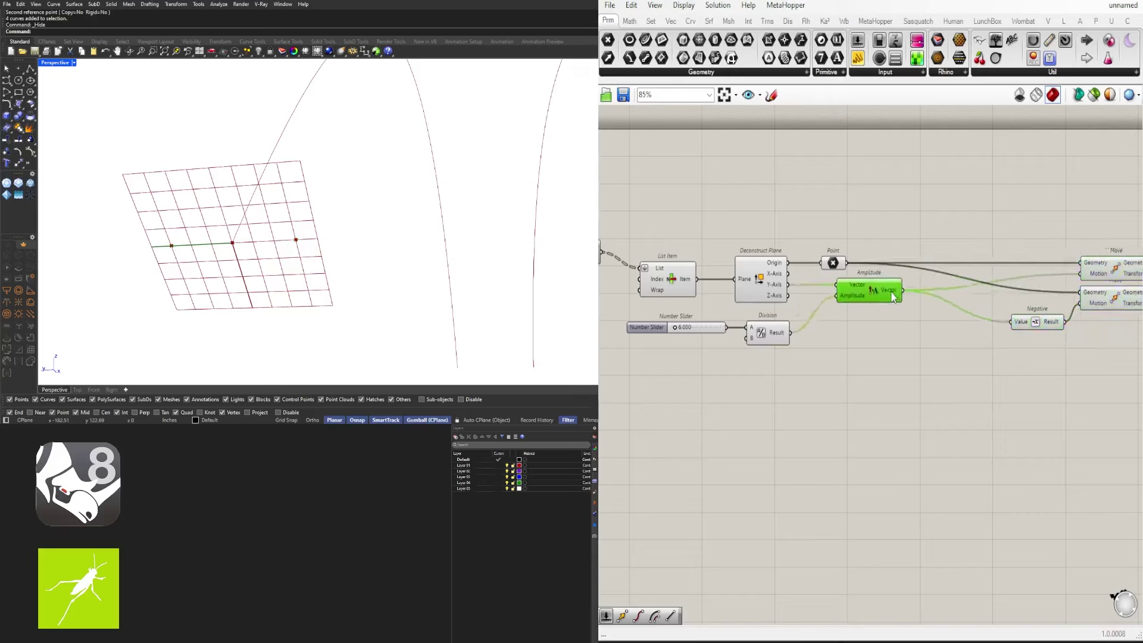
left_click(880, 336)
key("ctrl+z")
Reposition the number slider, Division and Amplitude components slightly further from Deconstruct Plane
left_click_drag(898, 383, 622, 315)
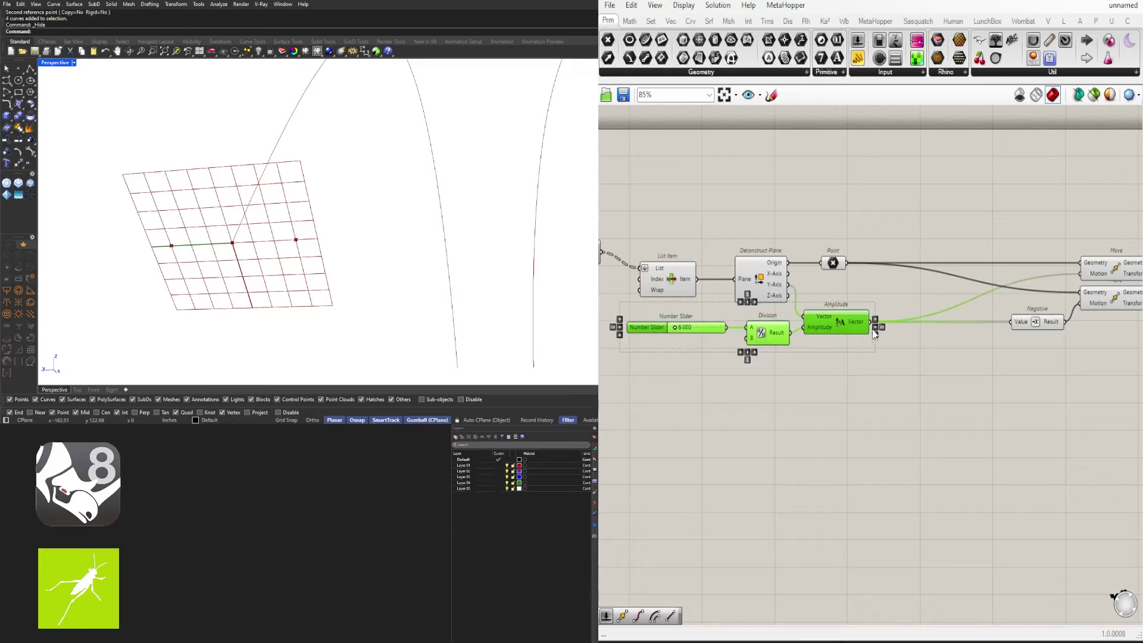
left_click_drag(874, 332, 911, 332)
left_click(797, 349)
left_click_drag(717, 376, 792, 334)
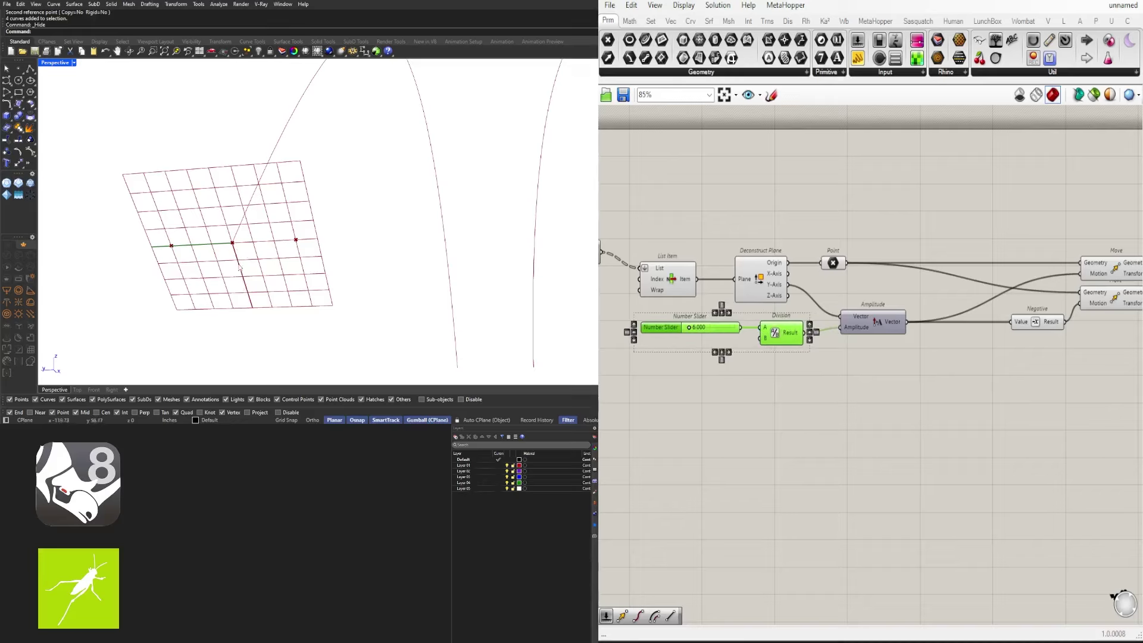
left_click(765, 417)
Duplicate the number slider, Division and Amplitude group directly below the originals
left_click_drag(914, 383, 672, 291)
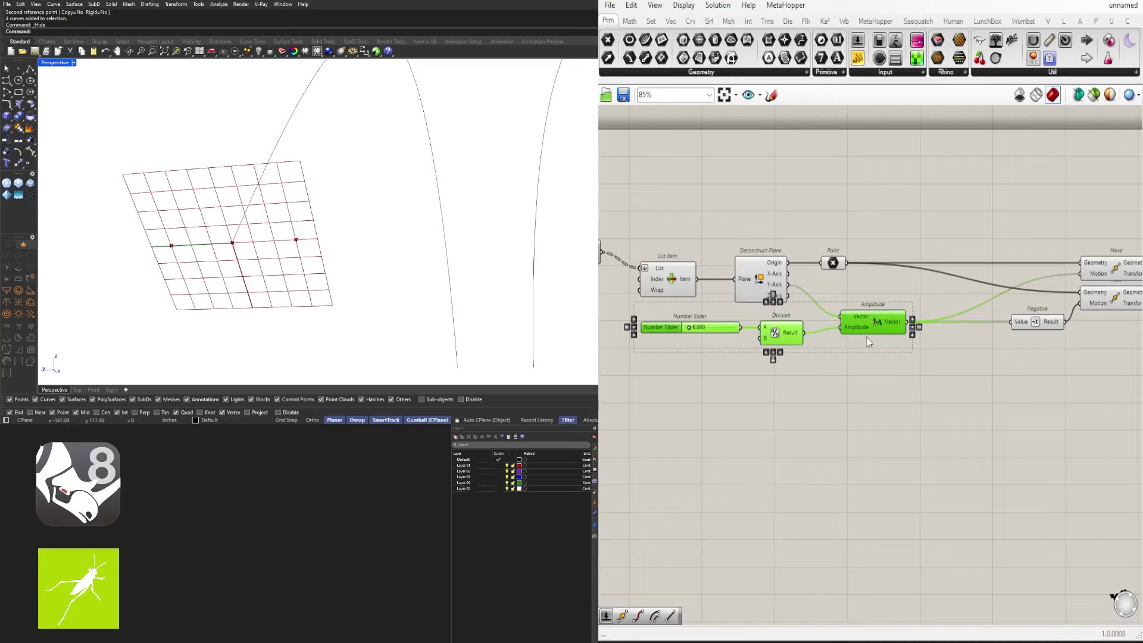
left_click(867, 360)
left_click_drag(913, 360, 693, 321)
left_click_drag(873, 320, 873, 358, "alt")
Delete the copied Division, feed the copied slider straight into the copied Amplitude, and connect Deconstruct Plane's X-Axis to its Vector input
left_click(748, 380)
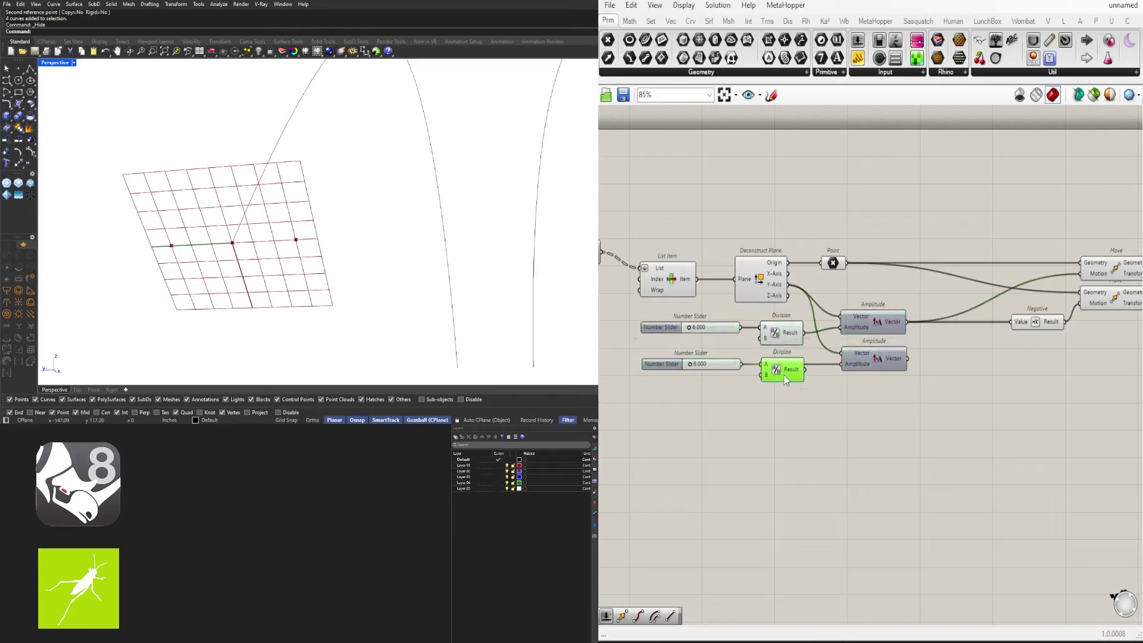
key("Delete")
left_click_drag(787, 273, 842, 355)
left_click(870, 365)
Duplicate the two Move components and connect each original's Geometry output to the Geometry input of its copy
right_click_drag(941, 388, 820, 381)
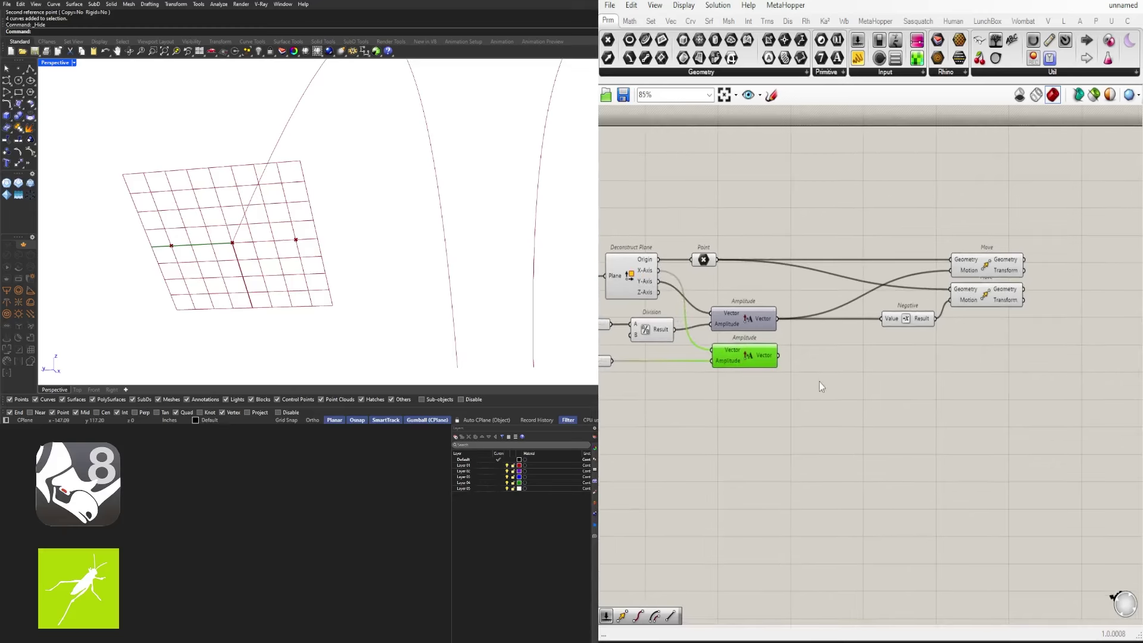
scroll(819, 381, "down", 3)
left_click_drag(983, 354, 914, 279)
left_click(911, 277)
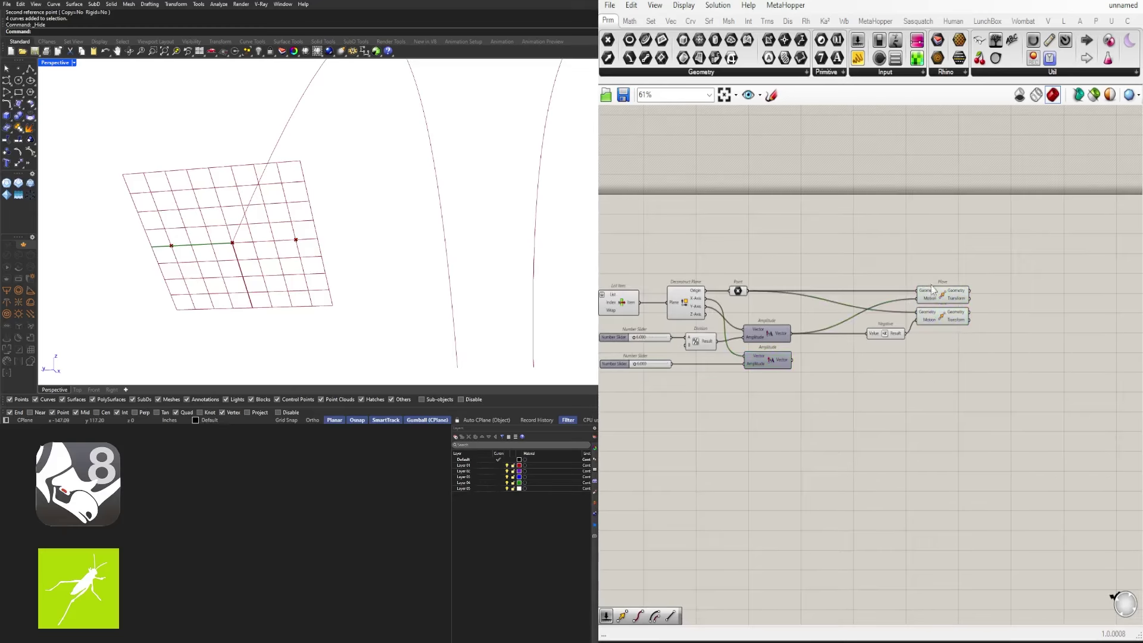
left_click(937, 295)
left_click(937, 317, "shift")
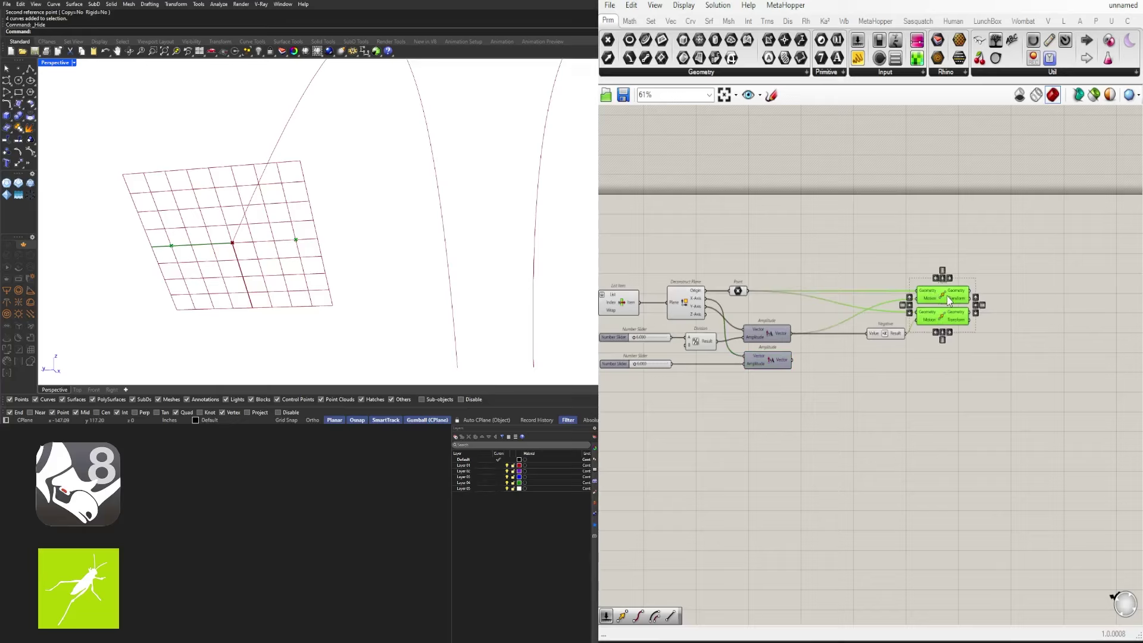
left_click_drag(949, 300, 1006, 337, "alt")
left_click_drag(1065, 384, 1035, 340)
left_click(1035, 400)
Replace the Motion inputs of both copied Move components with the X-axis Amplitude's Vector output
left_click(768, 362)
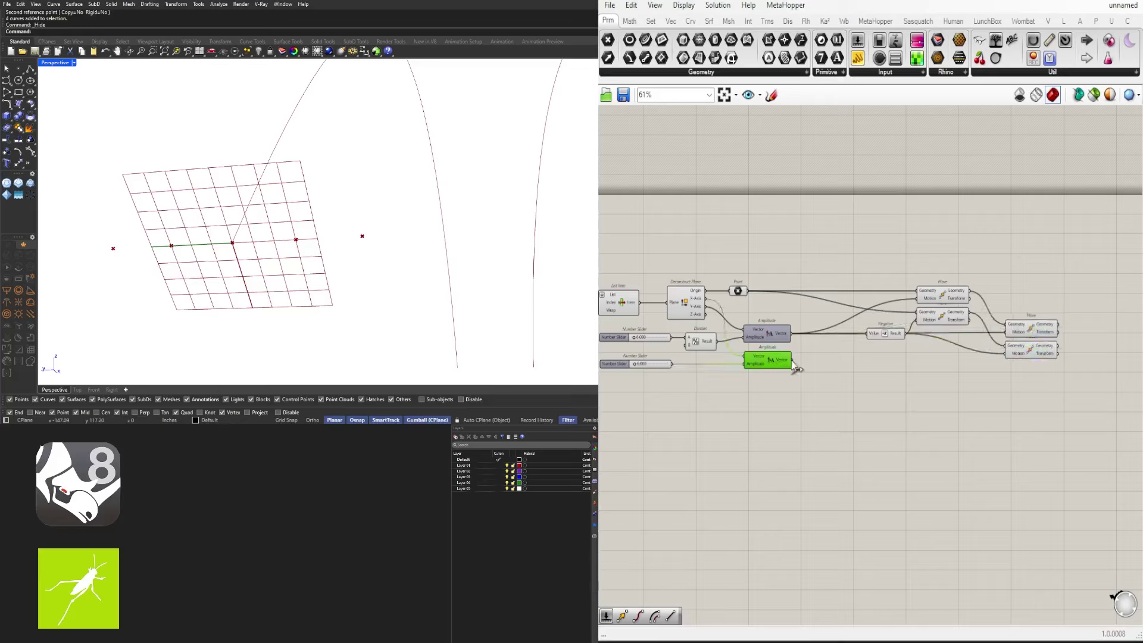
left_click_drag(792, 360, 1000, 336)
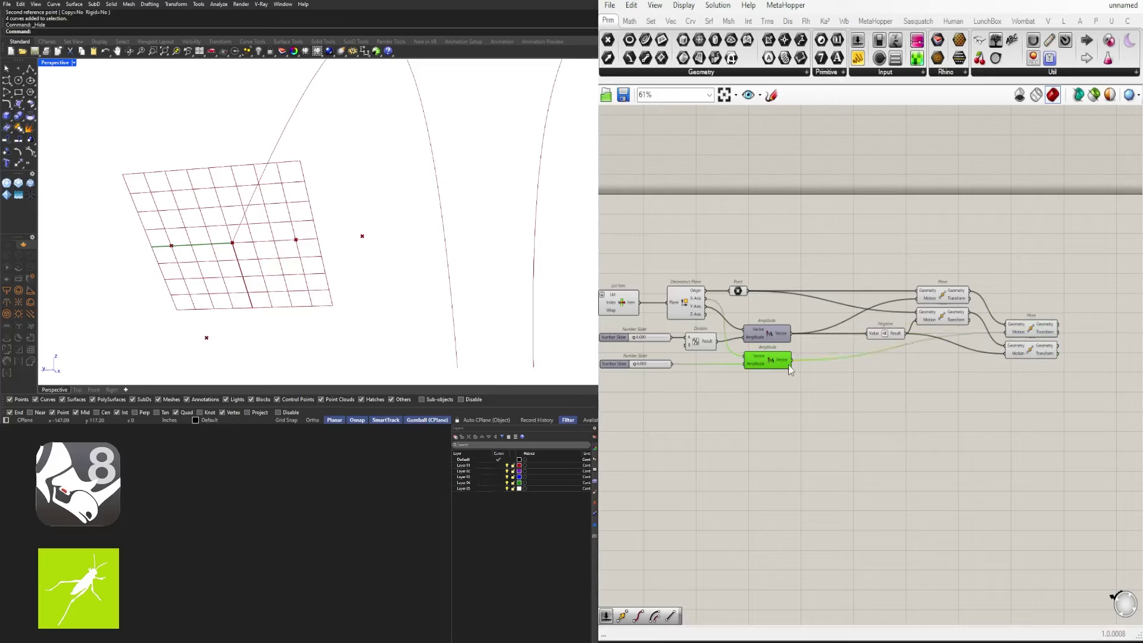
left_click_drag(793, 360, 1000, 353)
Compare the points of the two Move pairs and space the copied pair slightly further from the first pair
left_click_drag(1069, 383, 1020, 294)
left_click_drag(966, 237, 947, 340)
left_click(1025, 304)
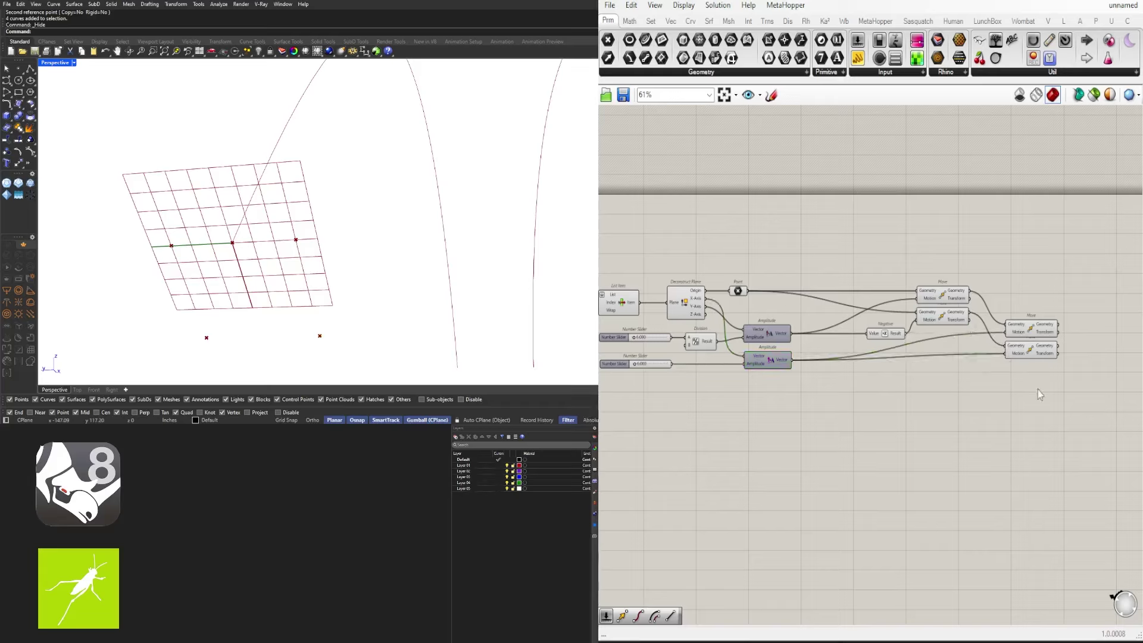
left_click_drag(1039, 395, 997, 301)
left_click_drag(1035, 338, 1049, 341)
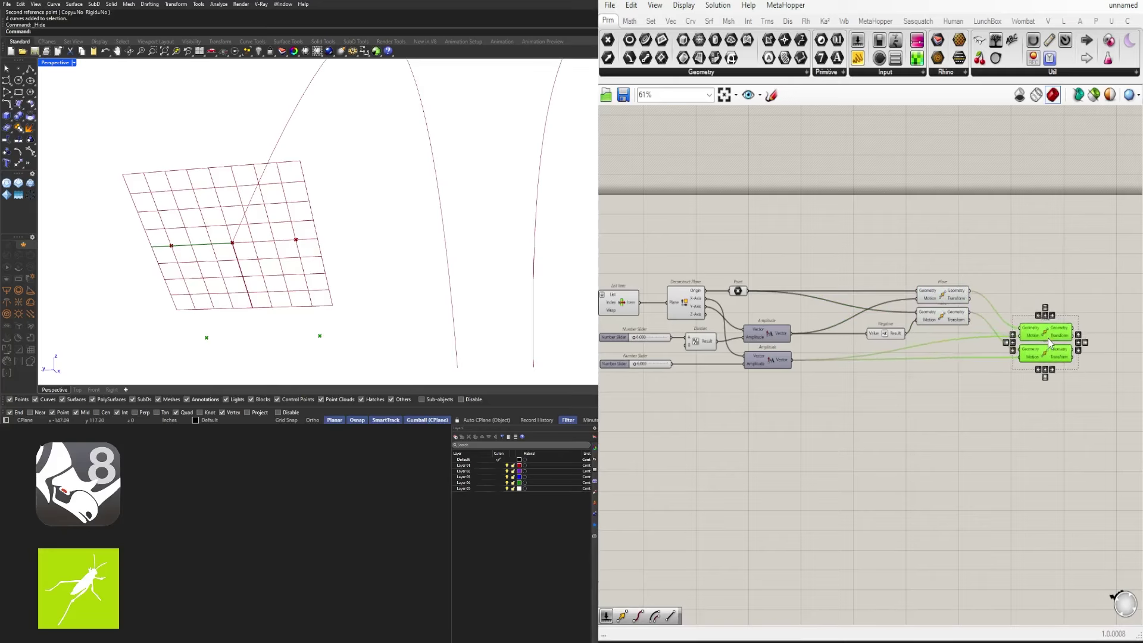
left_click(1051, 300)
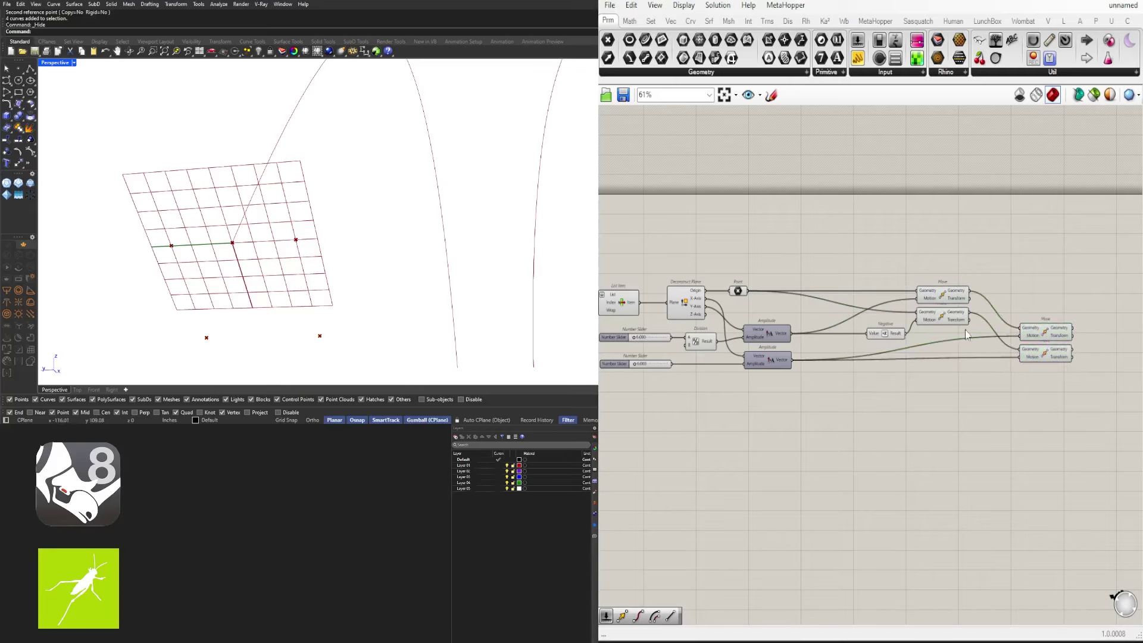
Examine on the frame which points the two copied Move components produce
right_click_drag(966, 334, 1032, 273)
mouse_move(258, 260)
right_mouse_down()
mouse_move(257, 238)
mouse_move(256, 247)
right_mouse_up()
right_click_drag(1066, 350, 916, 333)
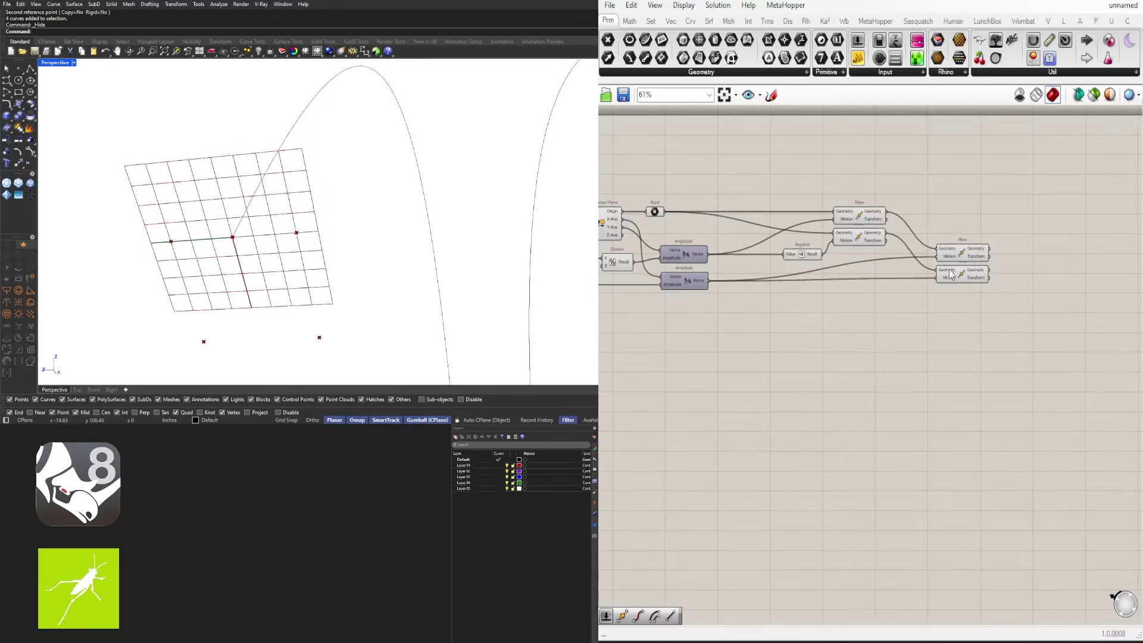
left_click(954, 260)
left_click(928, 369)
left_click(965, 275)
left_click(952, 262, "shift")
left_click(993, 366)
Add an Average component and connect the Geometry outputs of both copied Move components to its Input
right_click_drag(905, 321, 803, 340)
double_click(938, 305)
type("AVERAGE")
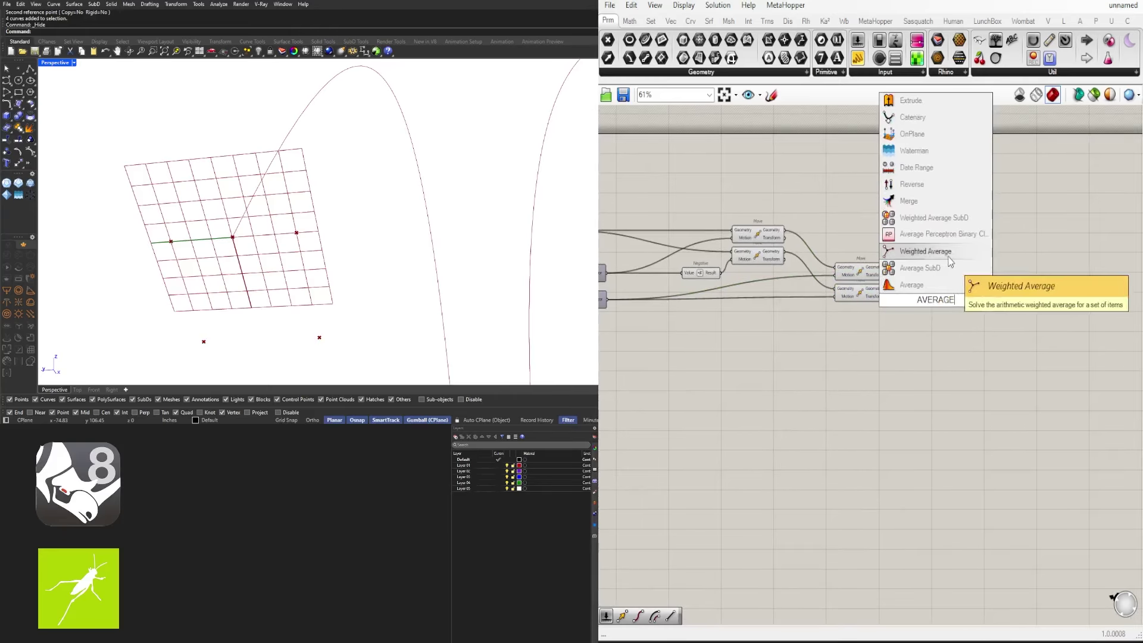
key("Return")
left_click(855, 278)
scroll(855, 278, "up", 2)
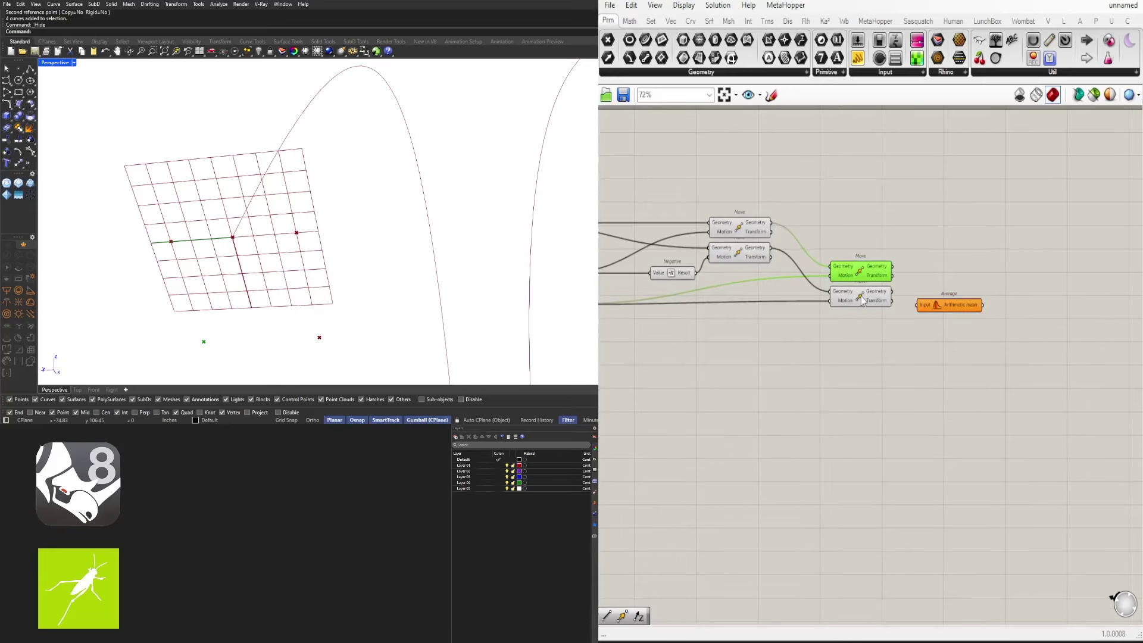
left_click(862, 300, "shift")
left_click_drag(893, 275, 942, 269)
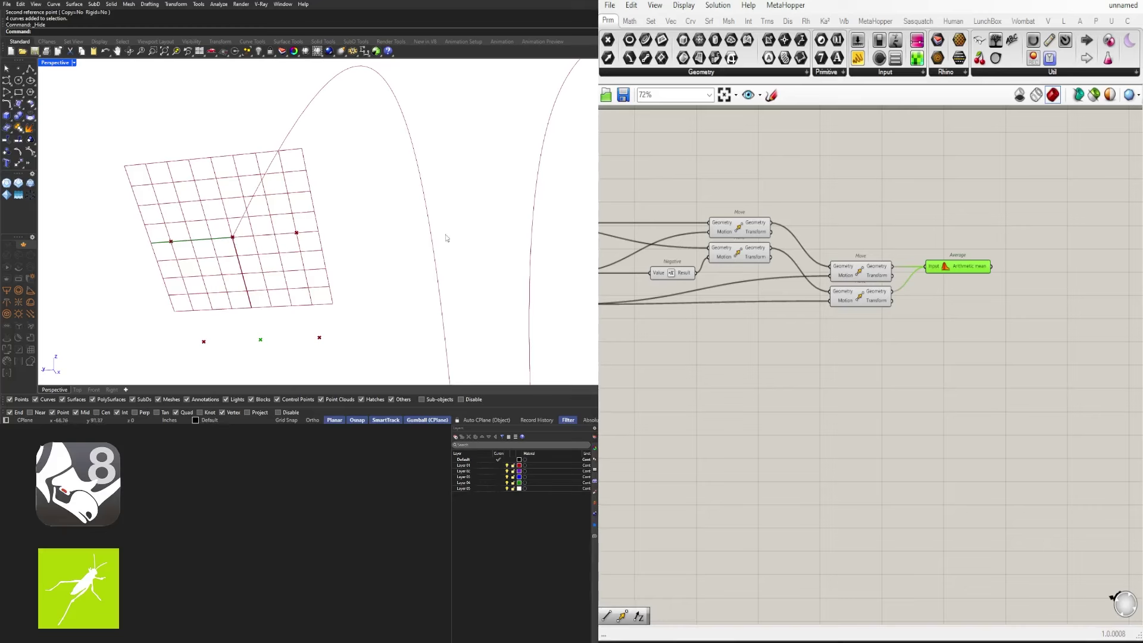
Delete the Average component after the copied Move pair
scroll(1016, 349, "down", 2)
left_click(1078, 291)
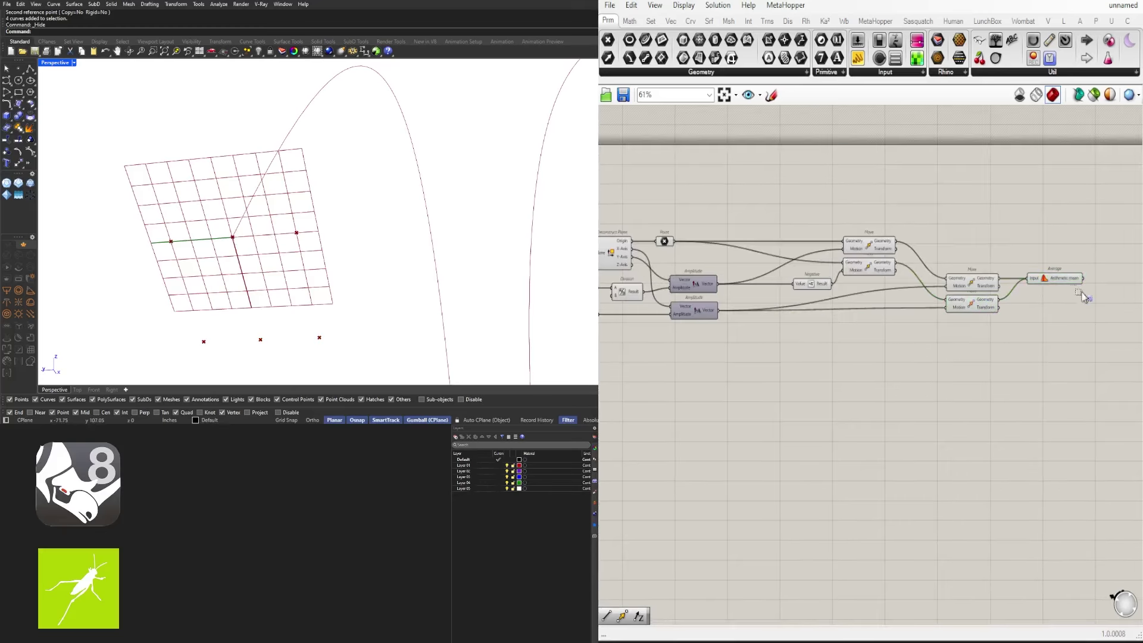
left_click_drag(1084, 298, 1059, 299)
key("Delete")
Duplicate the lower X-axis Move component below itself and connect the origin Point parameter to the copy's Geometry input
left_click(969, 308)
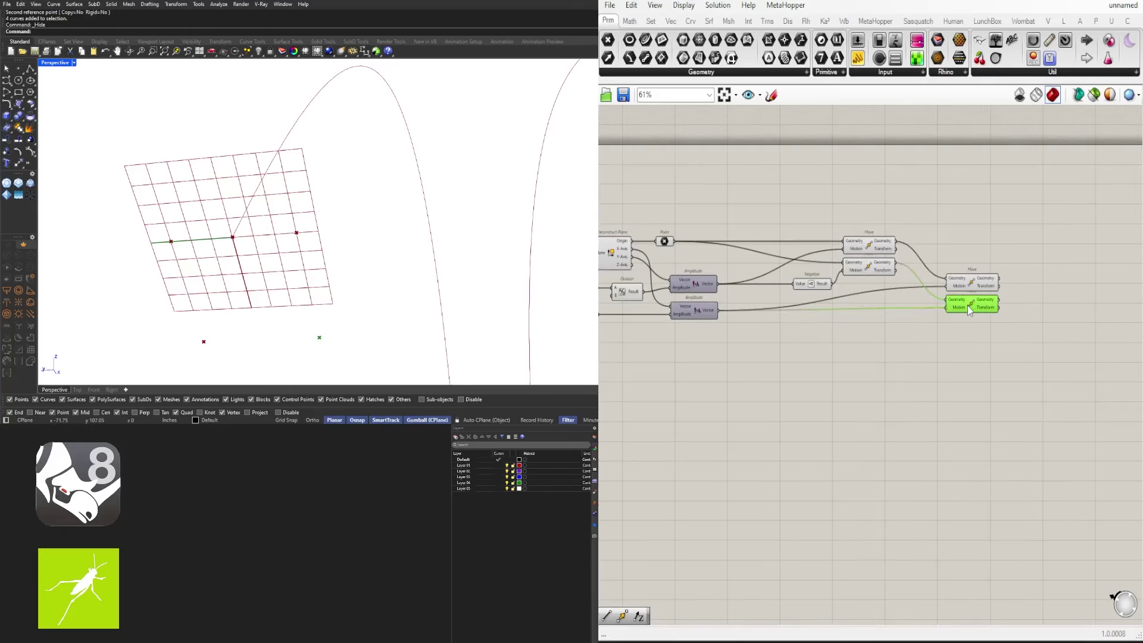
left_click_drag(968, 306, 969, 327, "alt")
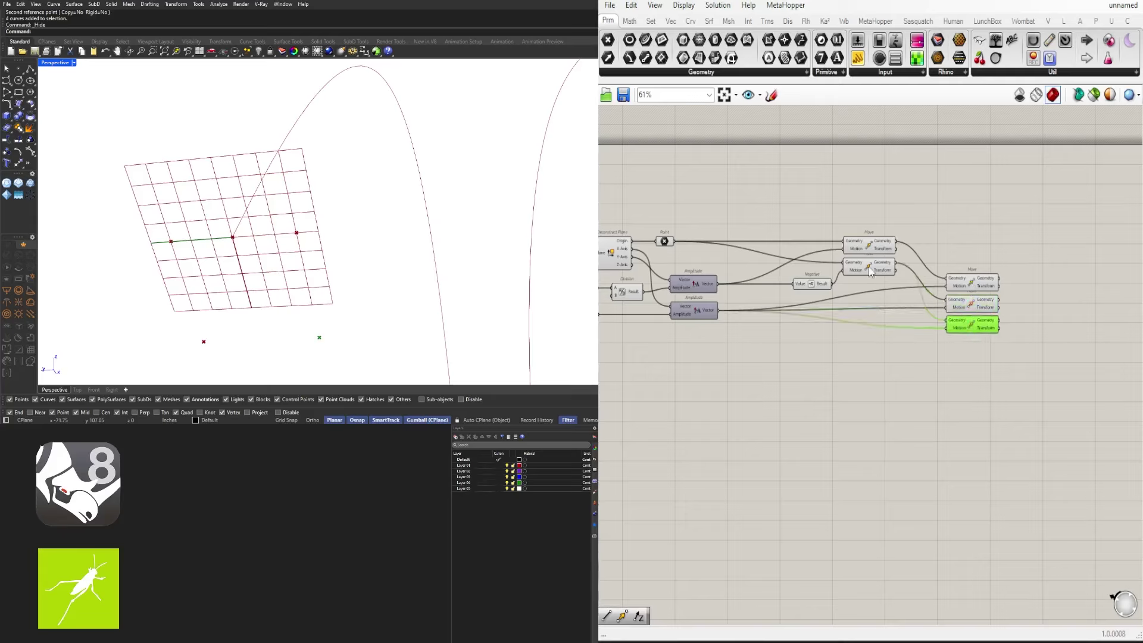
left_click(665, 242)
left_click_drag(674, 241, 949, 320)
left_click(973, 331)
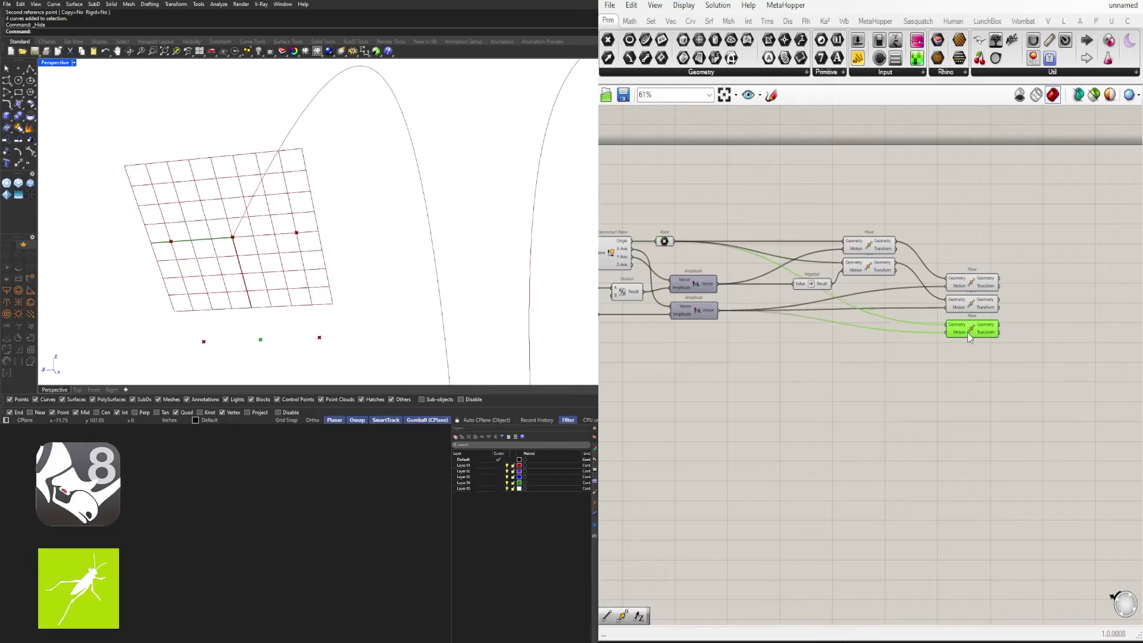
left_click(1039, 377)
Select the three X-axis Move components together and examine their points relative to the frame
left_click_drag(1015, 332, 970, 263)
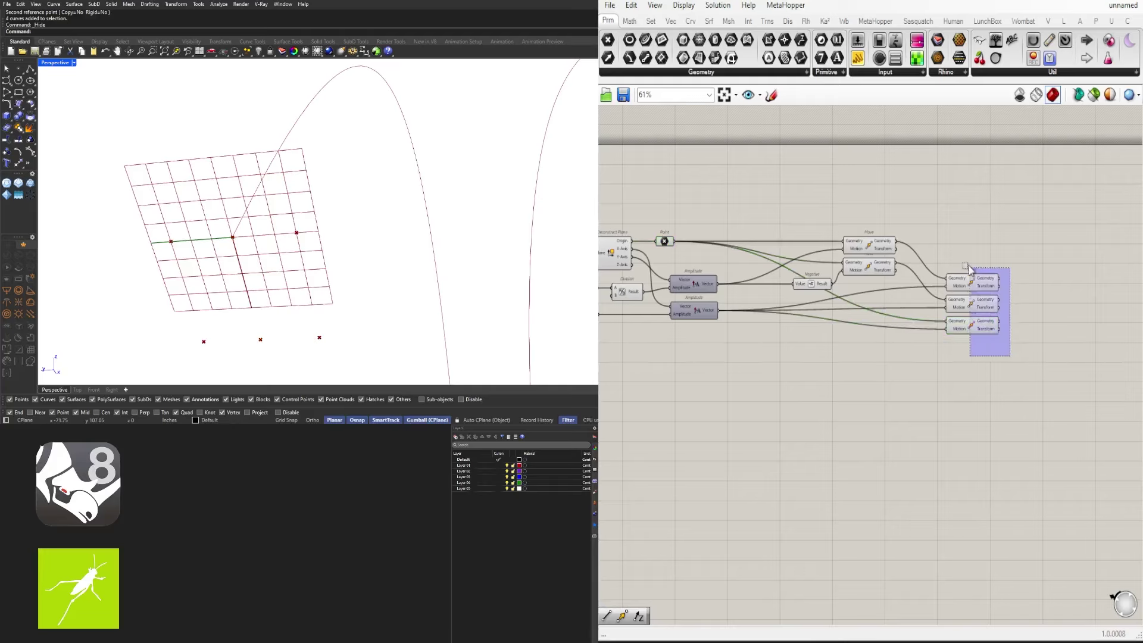
left_click(972, 280)
left_click_drag(1050, 337, 990, 252)
scroll(979, 328, "up", 2)
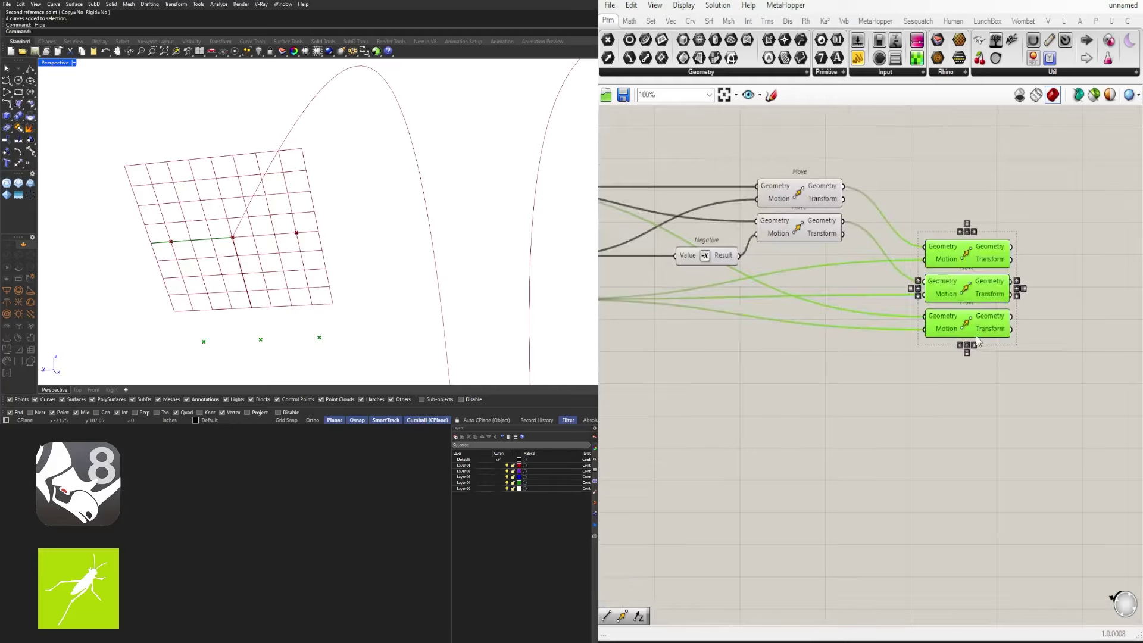
left_click(992, 388)
right_click_drag(284, 251, 211, 267)
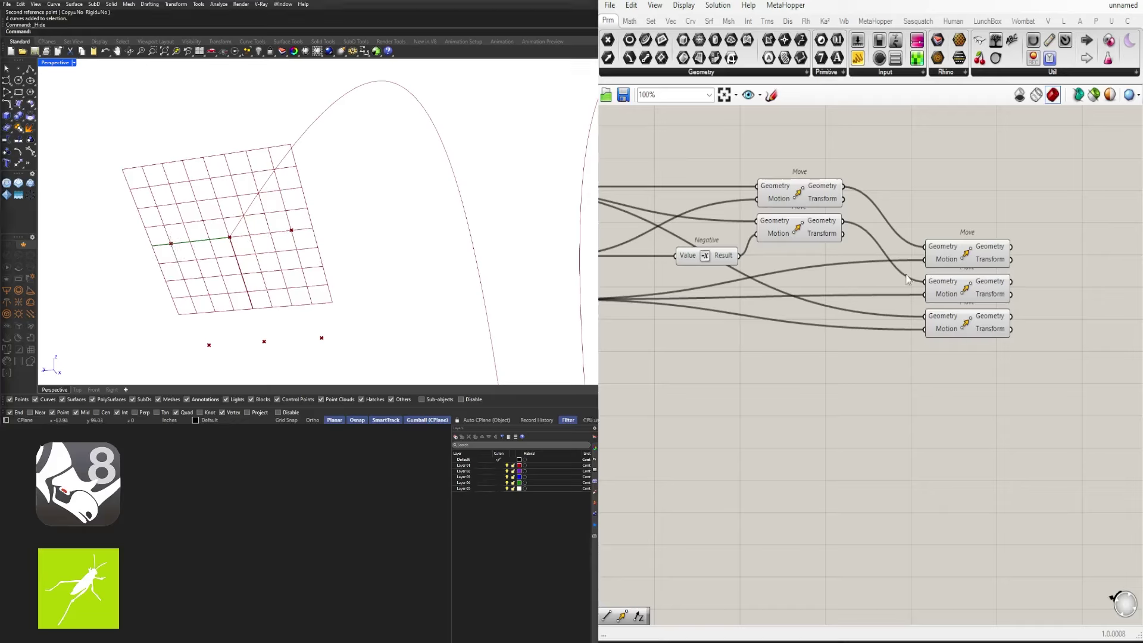
Select the Y-axis Move pair and the upper X-axis Move pair separately to identify their points on the frame
left_click(820, 201)
left_click(811, 229, "shift")
scroll(953, 266, "down", 1)
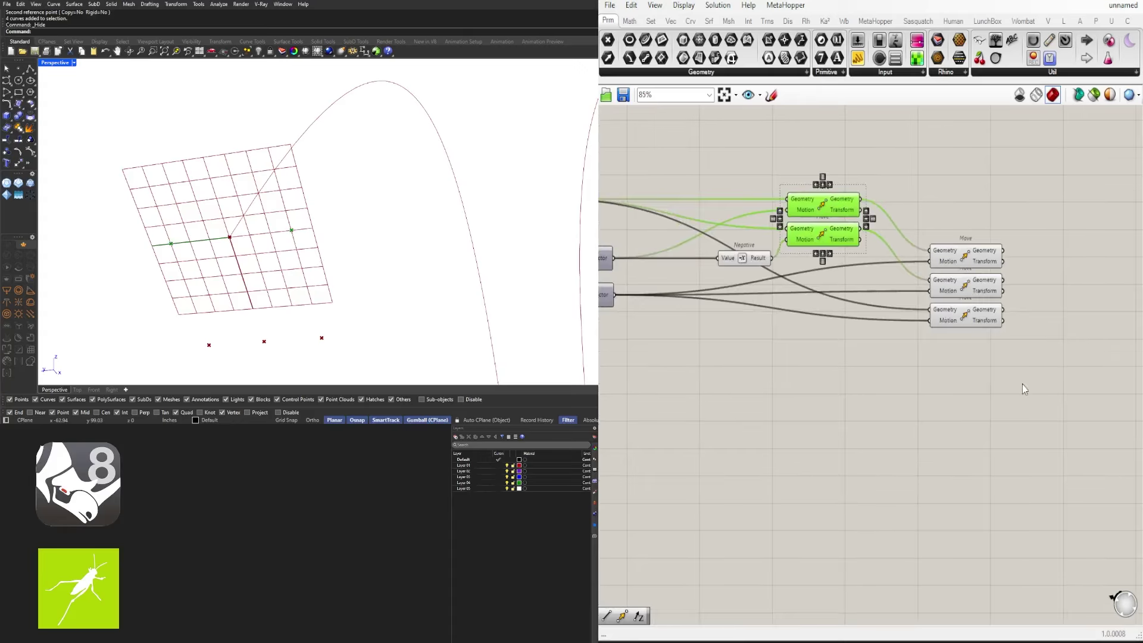
left_click_drag(1024, 389, 962, 283)
left_click_drag(1022, 307, 970, 257)
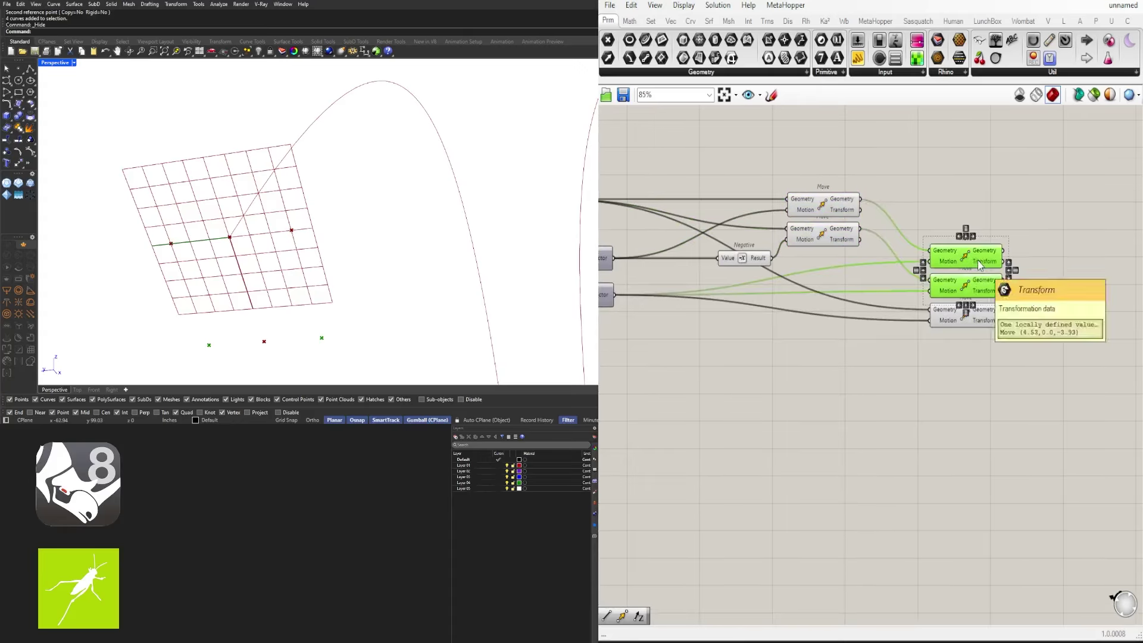
Reposition the X-axis Move component fed by the origin Point apart from the other two, closer to the Amplitude components
left_click(1091, 370)
scroll(1092, 363, "down", 1)
left_click_drag(1063, 300, 1008, 262)
left_click_drag(1022, 320, 943, 319)
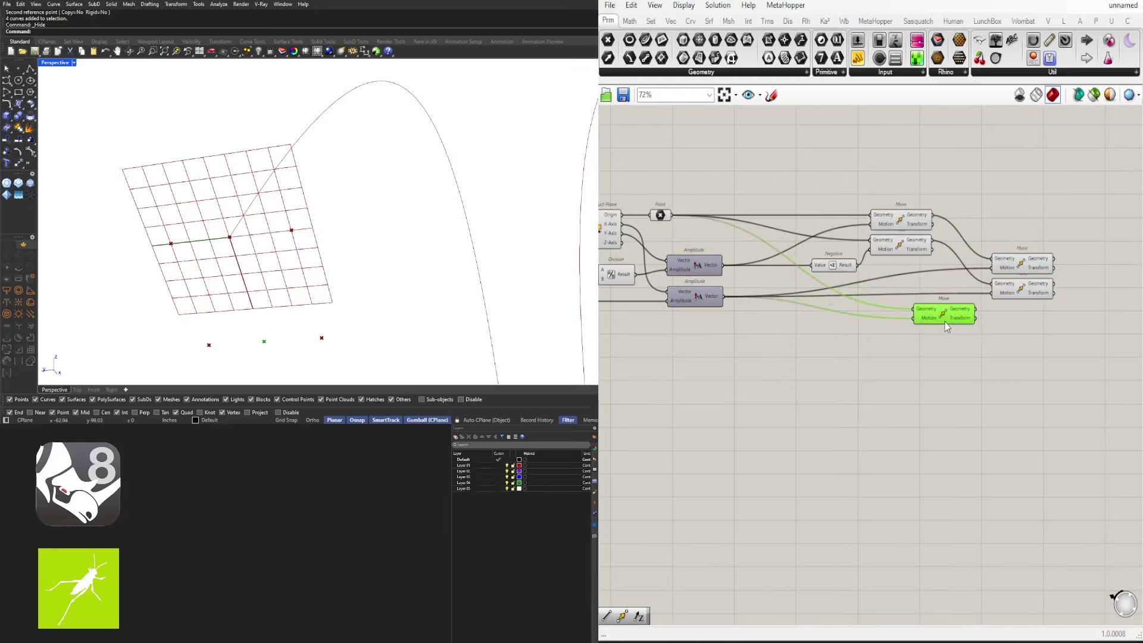
Duplicate the X-axis number slider, its Amplitude component and the two connected Move components below the originals, keeping their wires
left_click_drag(1061, 341, 1012, 256)
right_click_drag(769, 333, 870, 332)
left_click_drag(868, 339, 637, 296, "shift")
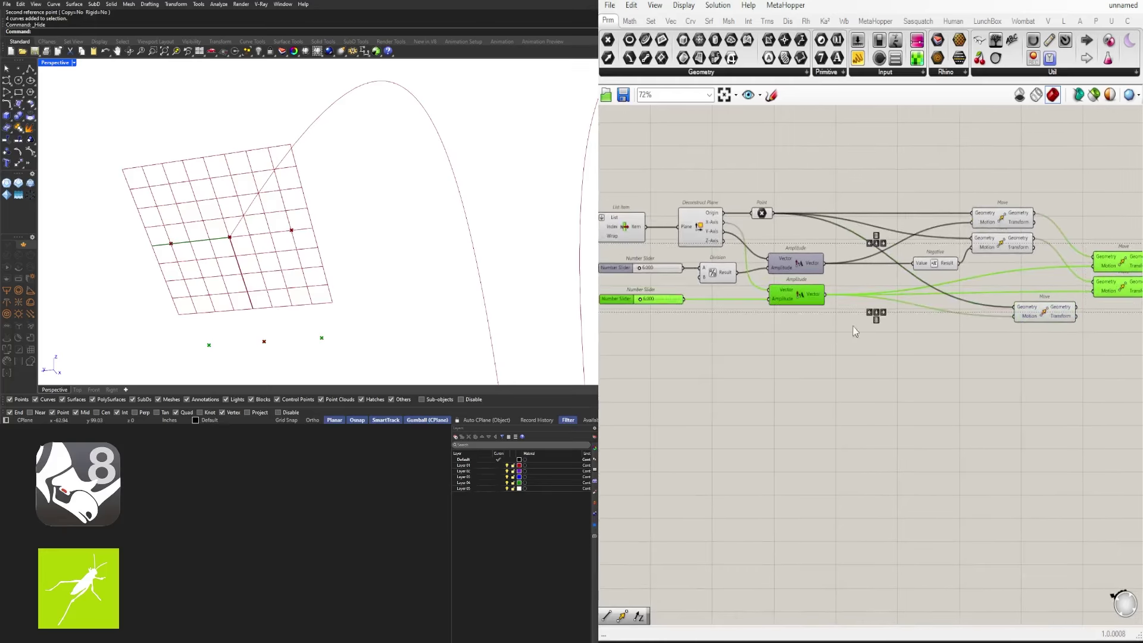
scroll(655, 301, "down", 2)
scroll(916, 239, "up", 4)
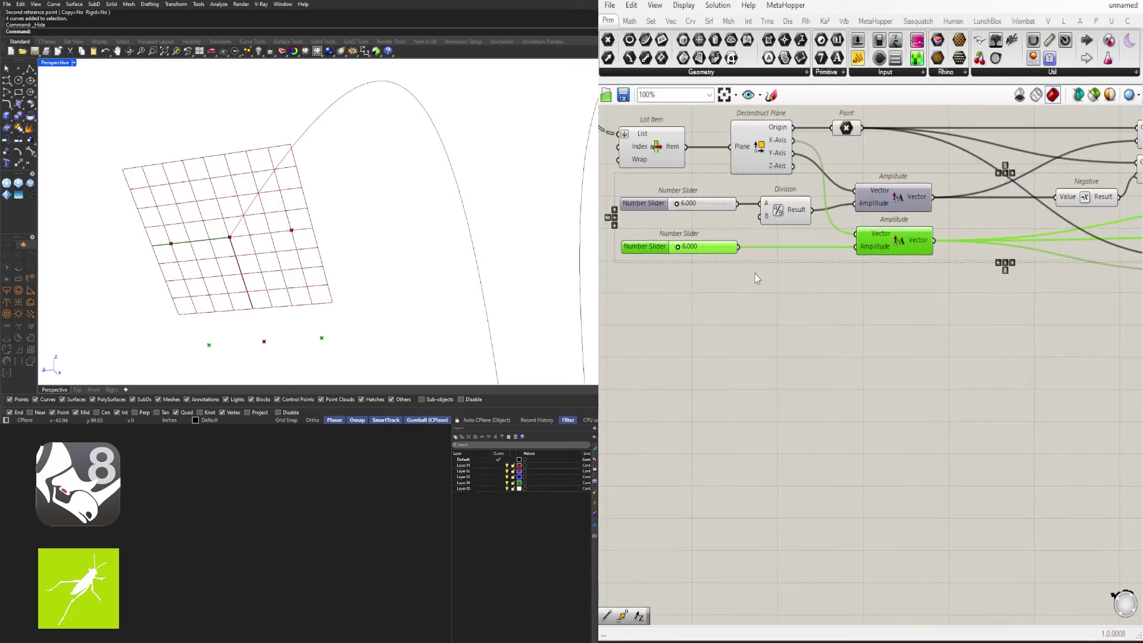
scroll(834, 244, "down", 3)
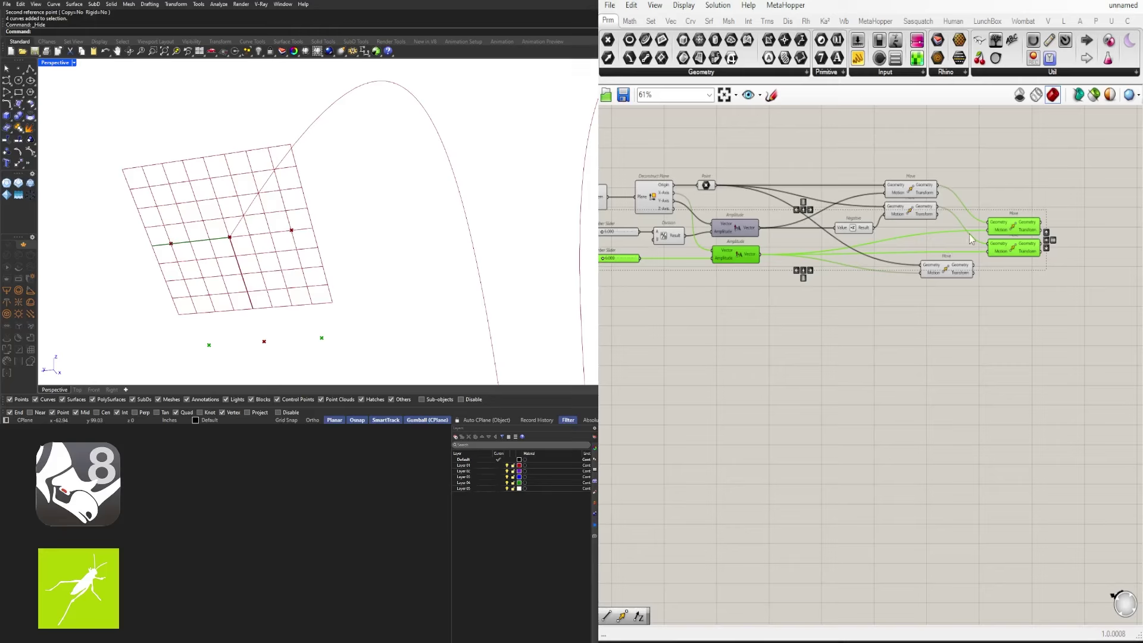
left_click(721, 310)
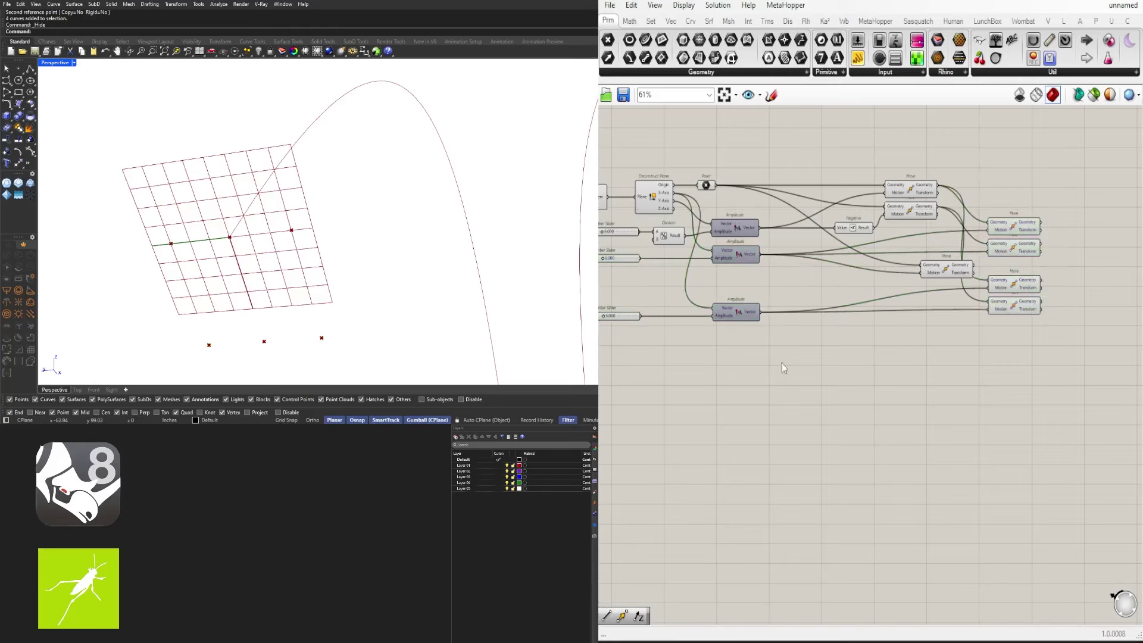
Lower the copied number slider's maximum, set its value to 1 and place it closer to its Amplitude component
scroll(719, 324, "up", 2)
scroll(718, 324, "up", 2)
double_click(679, 324)
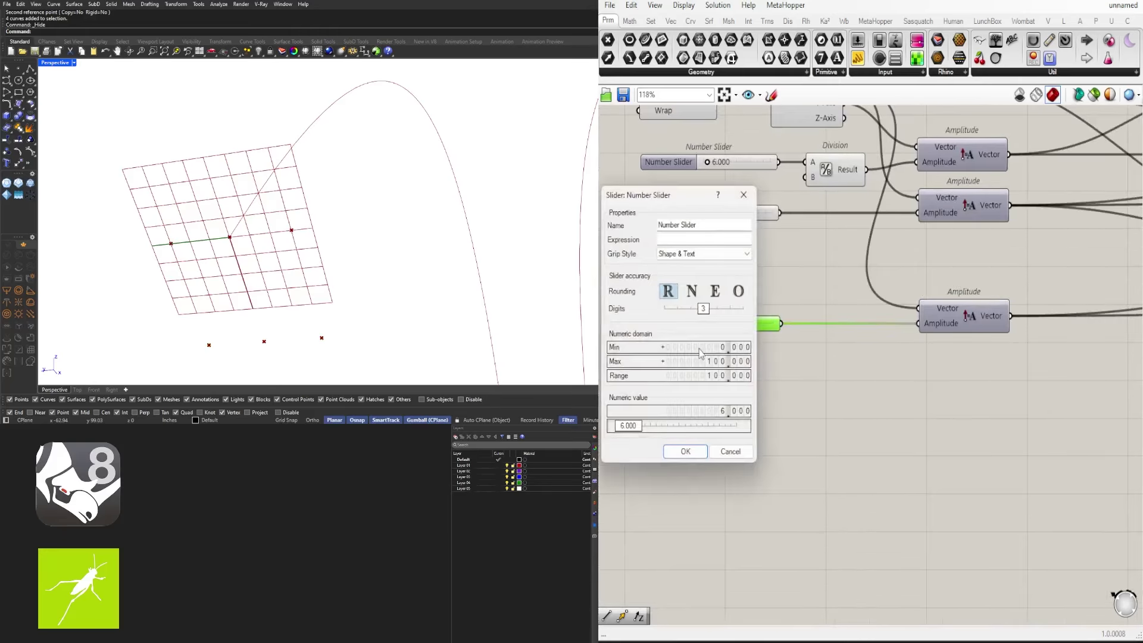
double_click(716, 365)
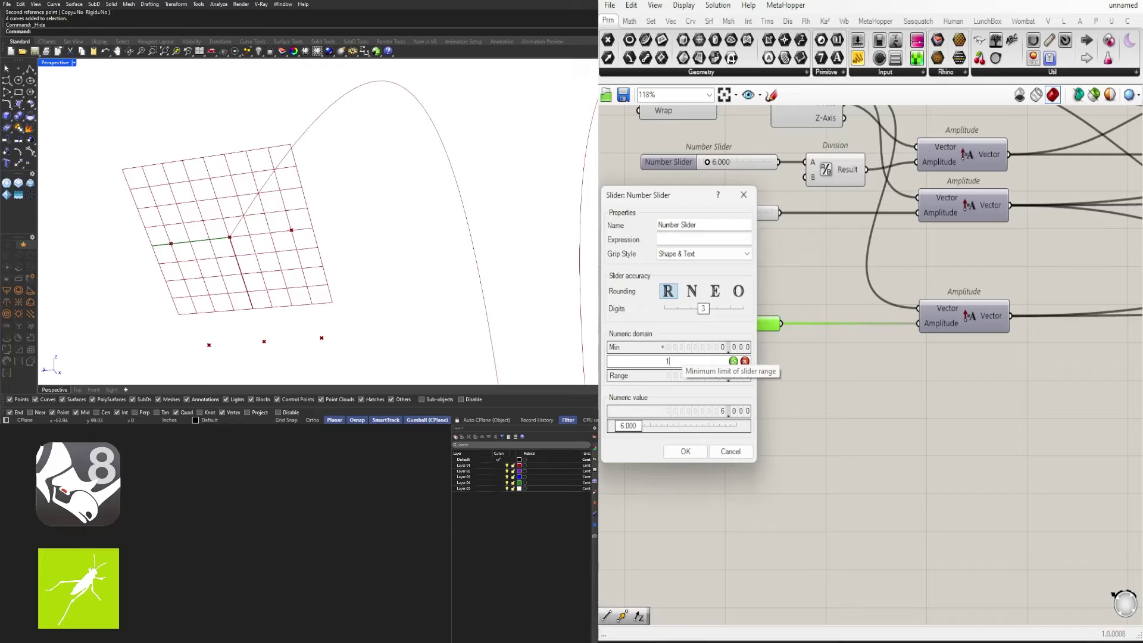
left_click(685, 452)
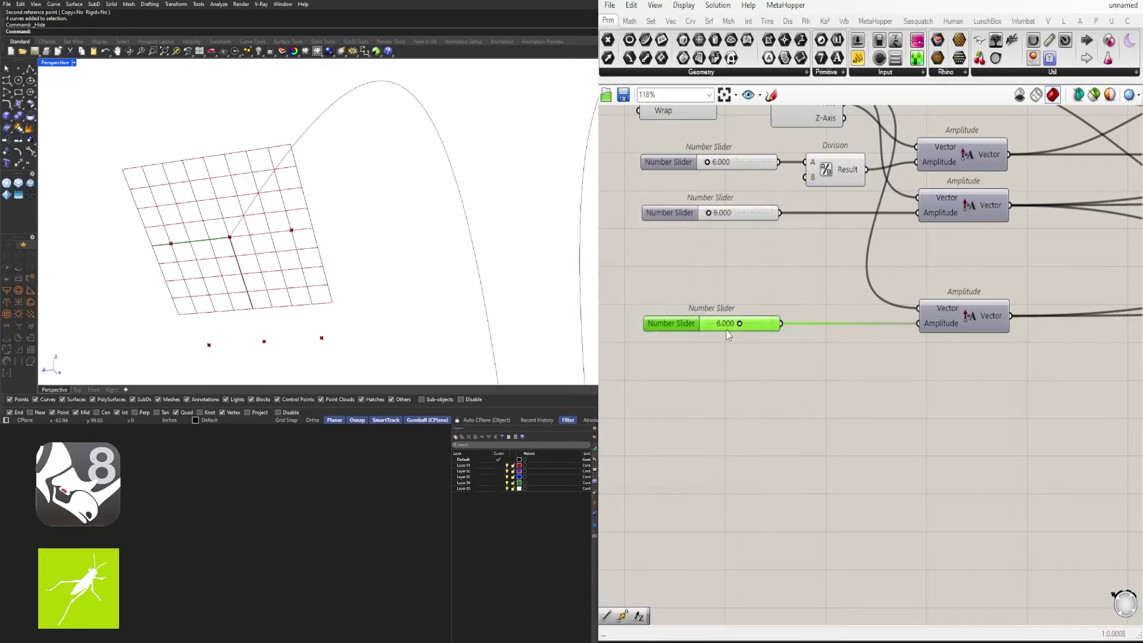
double_click(727, 331)
type("1")
key("Return")
left_click_drag(681, 327, 747, 330)
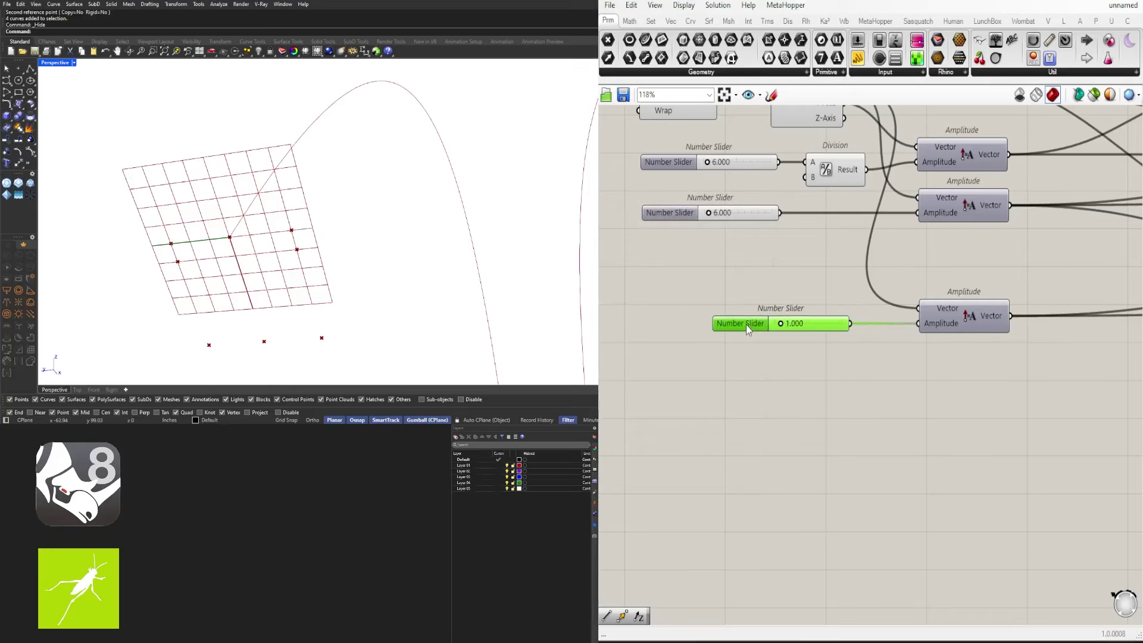
Set the copied number slider feeding the lowest Amplitude component to 0.5
double_click(783, 324)
key("BackSpace")
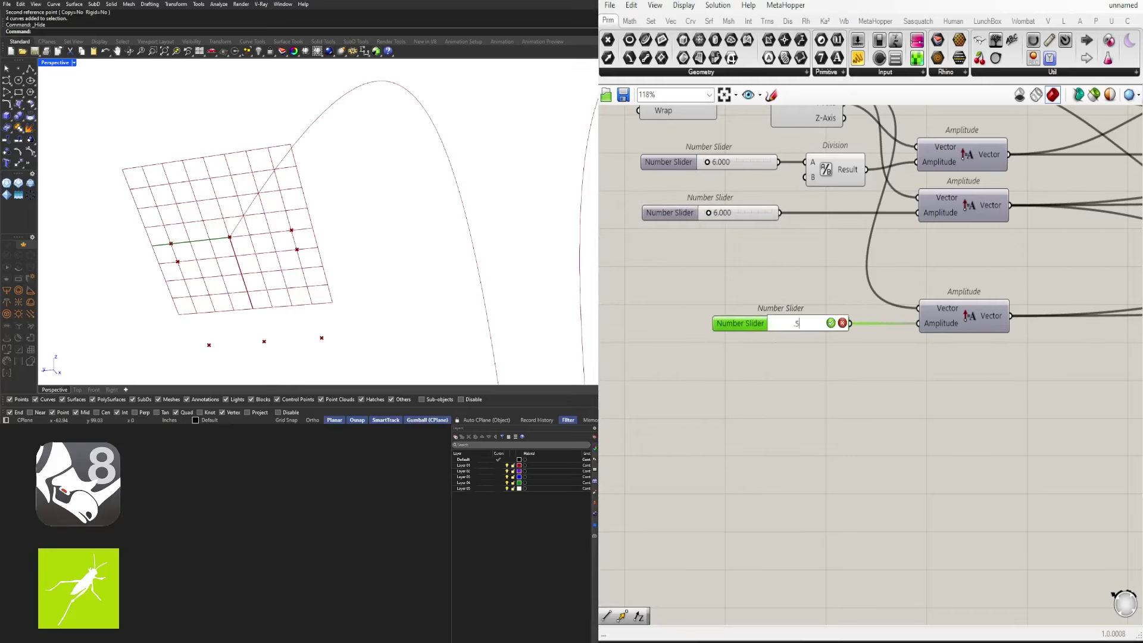
type(".5")
key("Return")
Select the upper and lower X-axis Move pairs to examine where their points lie on the frame
scroll(798, 334, "down", 3)
right_click_drag(974, 413, 757, 416)
left_click_drag(1054, 365, 1027, 293)
mouse_move(1096, 202)
left_mouse_down()
mouse_move(1066, 238)
mouse_move(1003, 255)
mouse_move(1042, 231)
left_mouse_up()
left_click_drag(1112, 379, 1031, 215)
left_click(1097, 273)
left_click_drag(1091, 341, 999, 271)
Duplicate the upper X-axis Move pair beyond the originals and connect the originals' Geometry outputs to the copies' Geometry inputs
left_click_drag(1085, 271, 1034, 212)
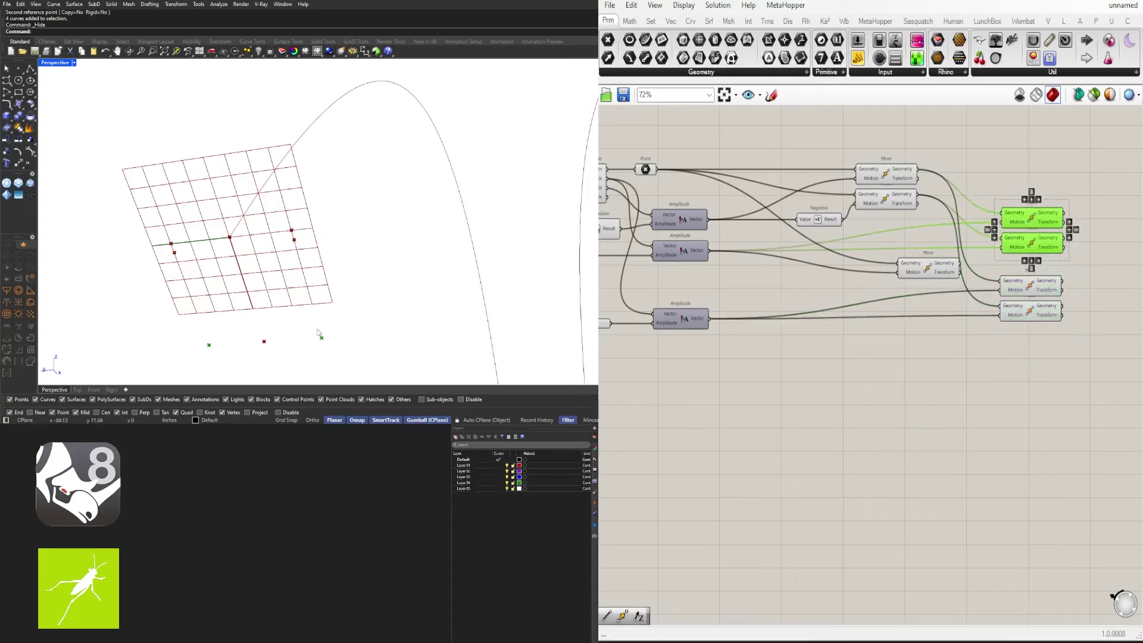
scroll(939, 286, "up", 2)
left_click_drag(956, 304, 997, 274)
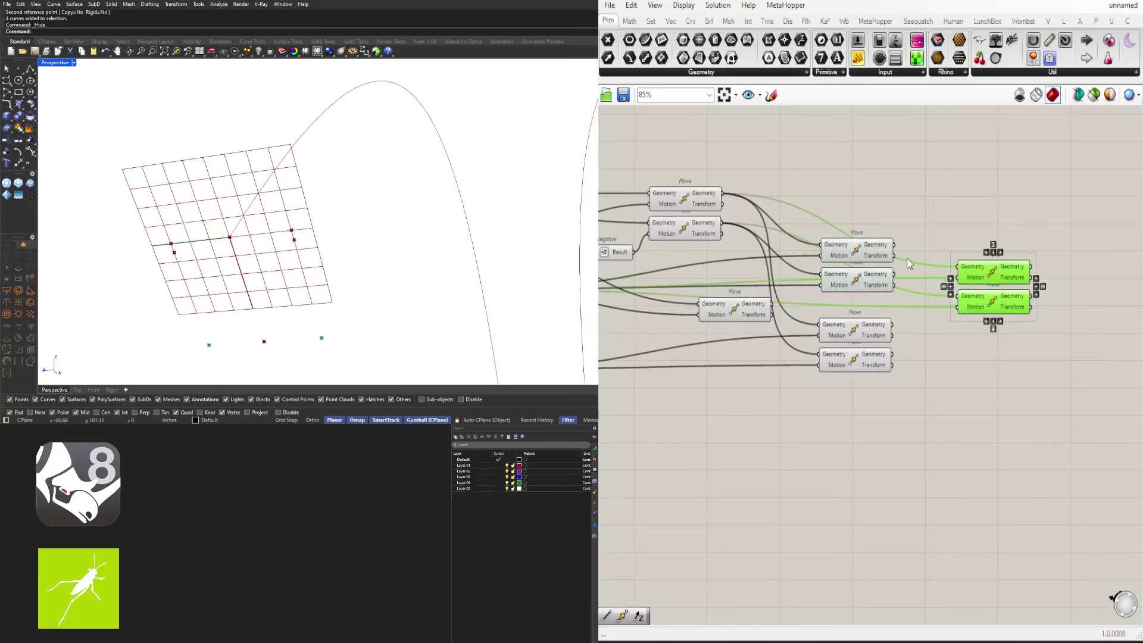
left_click_drag(891, 247, 964, 297)
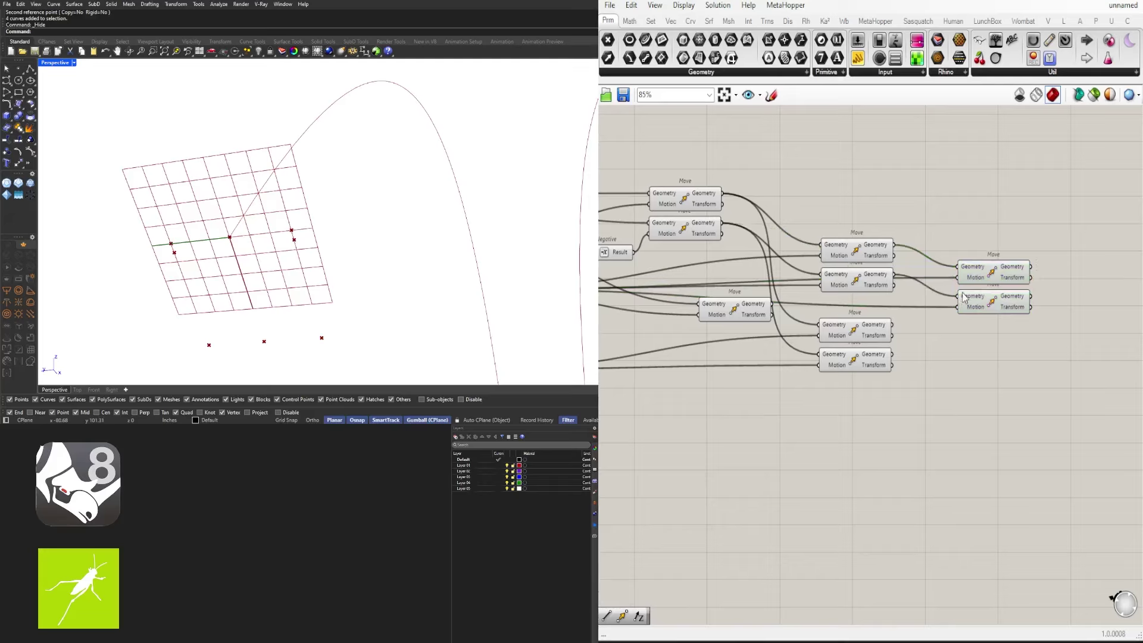
left_click_drag(1022, 340, 1003, 389)
right_click_drag(821, 411, 1010, 381)
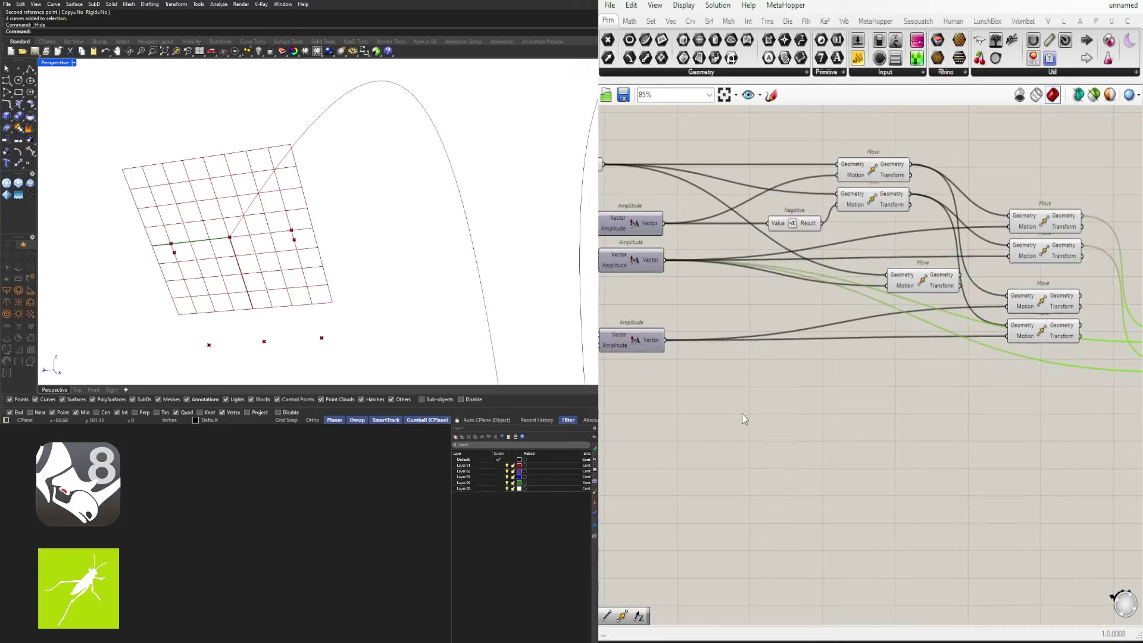
right_click_drag(689, 379, 898, 371)
double_click(913, 362)
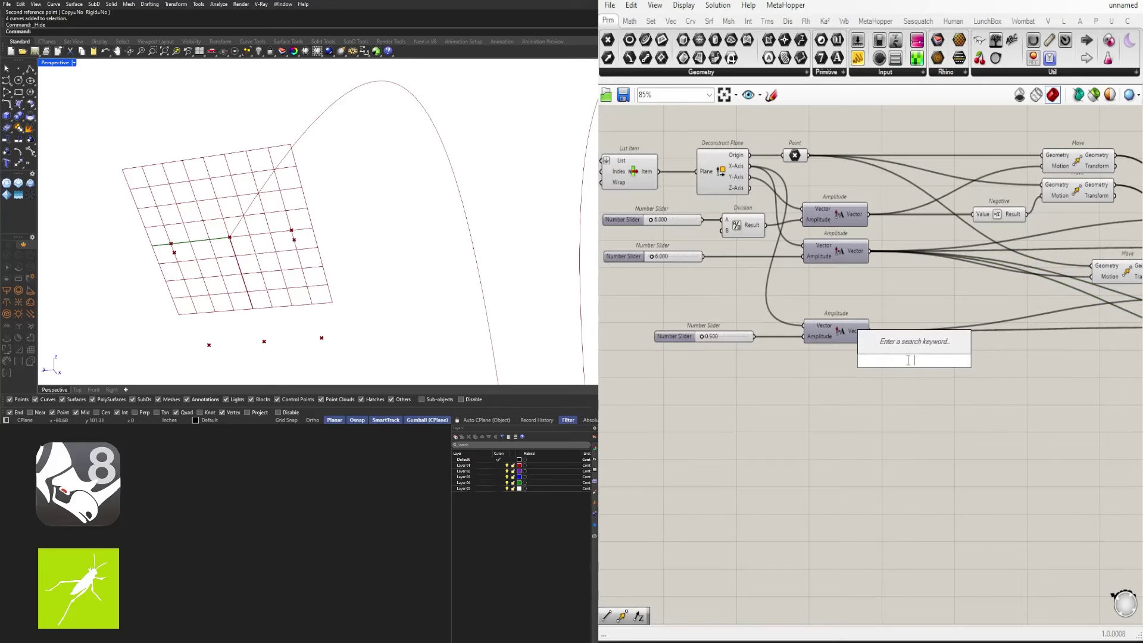
type("NEG")
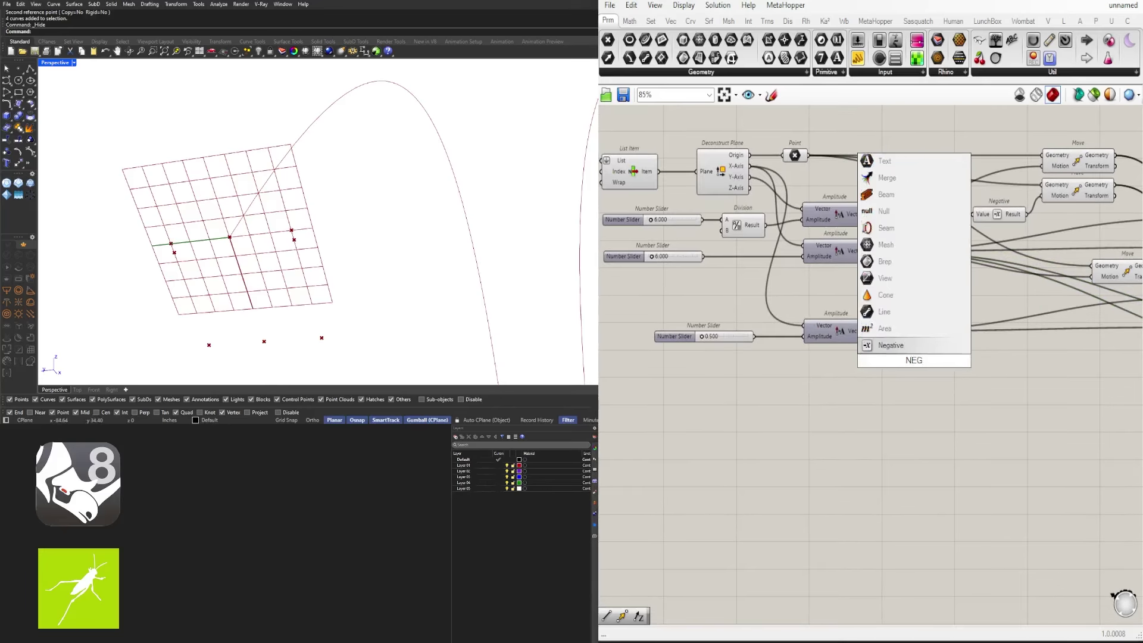
key("Escape")
Add a Negative component below the lower Move pair and feed it the lowest Amplitude component's Vector output
scroll(899, 381, "down", 3)
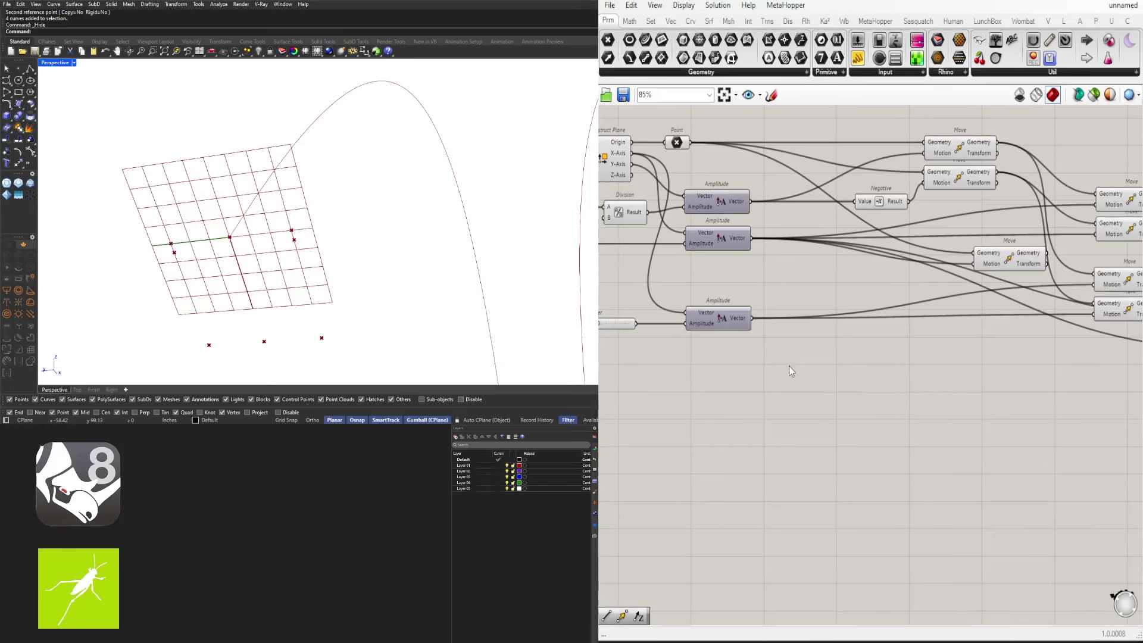
type("neg")
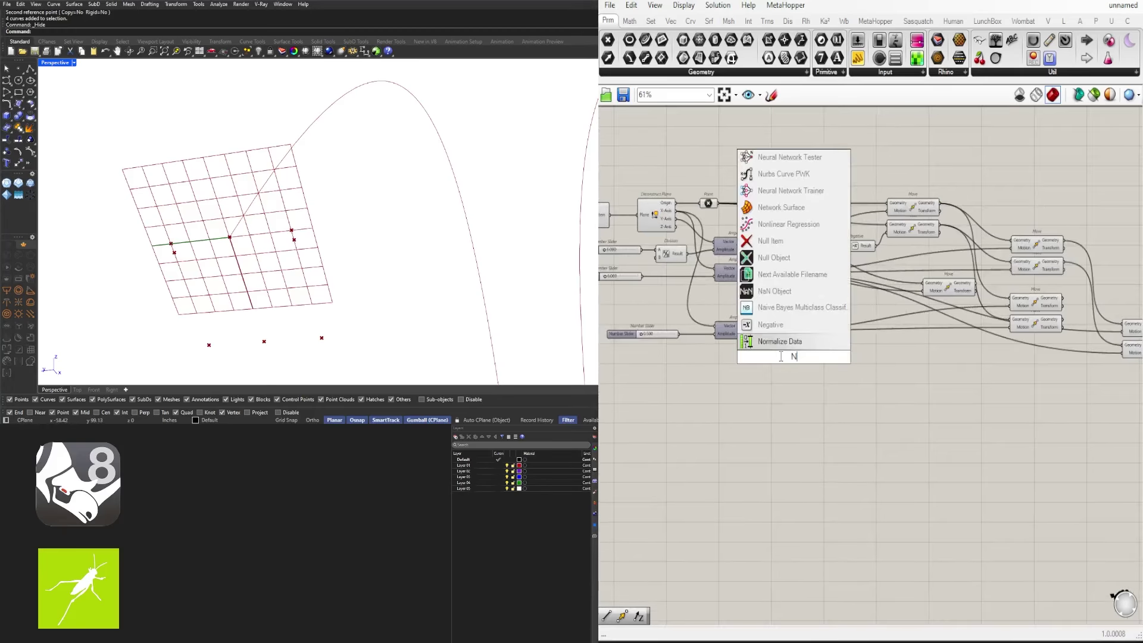
key("Return")
left_click_drag(762, 330, 1043, 356)
scroll(1042, 355, "up", 3)
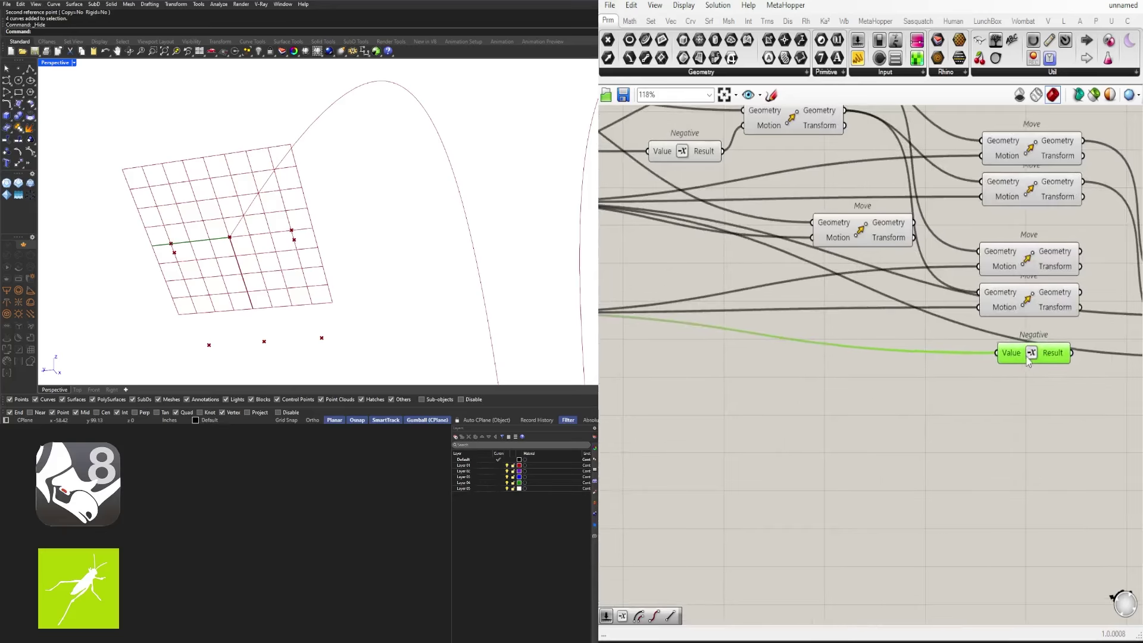
Connect the new Negative's Result to the Motion inputs of both Moves in the newest pair and reposition the pair
right_click_drag(1039, 354, 794, 359)
left_click_drag(809, 354, 953, 323)
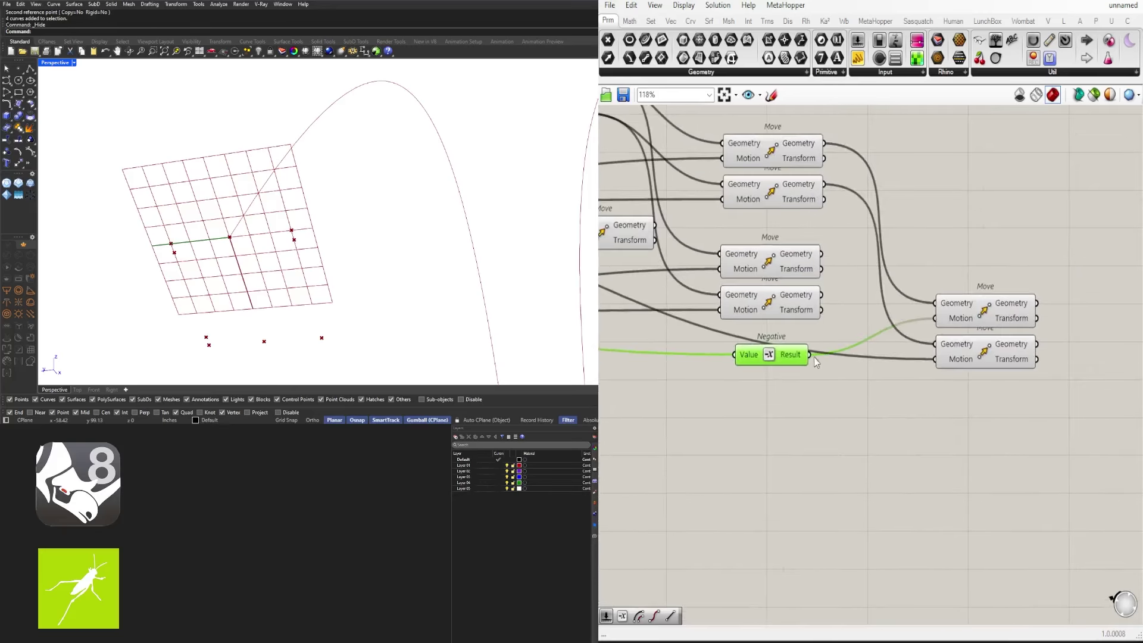
left_click_drag(1030, 419, 1020, 309)
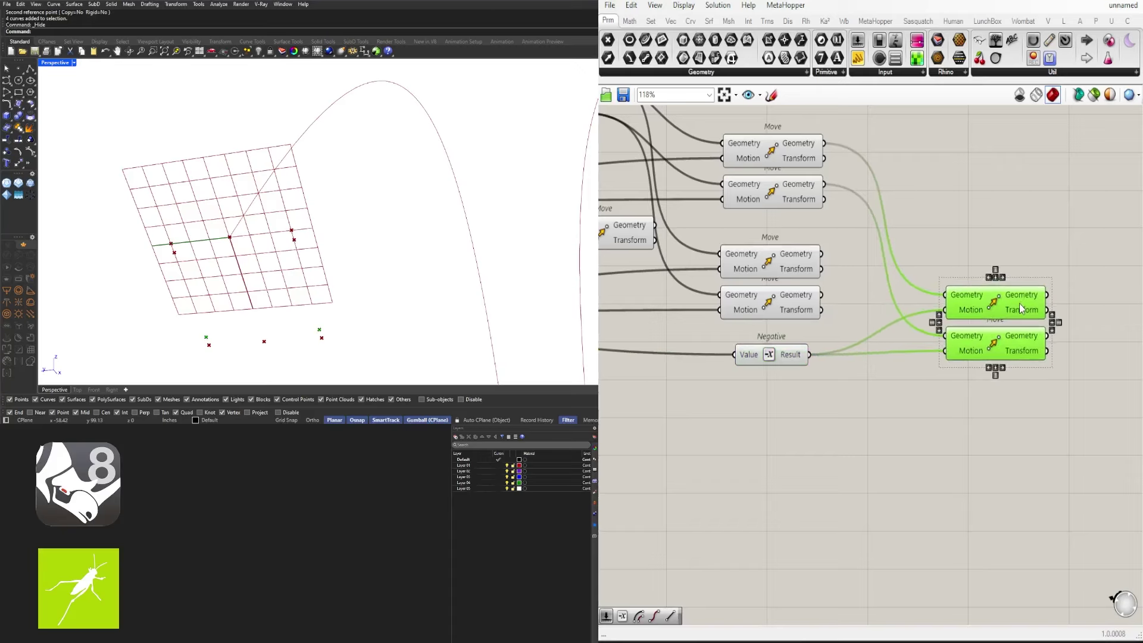
left_click(998, 249)
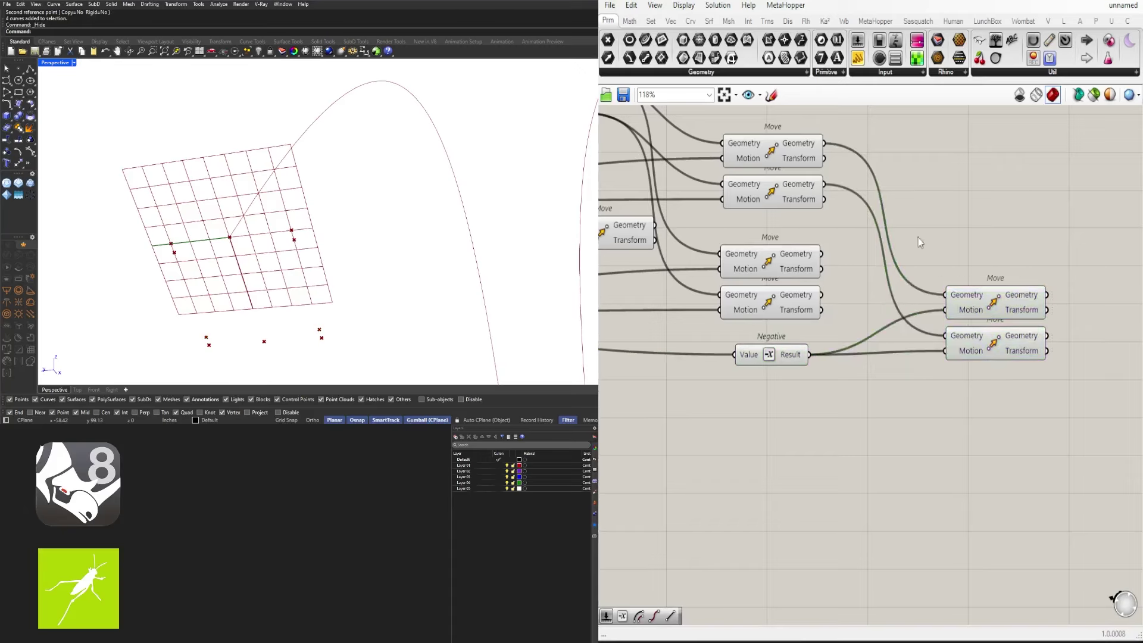
Review the definition from Deconstruct Plane to the newest Moves and locate the origin Point parameter's point in the Perspective view
scroll(808, 238, "down", 4)
scroll(744, 257, "up", 3)
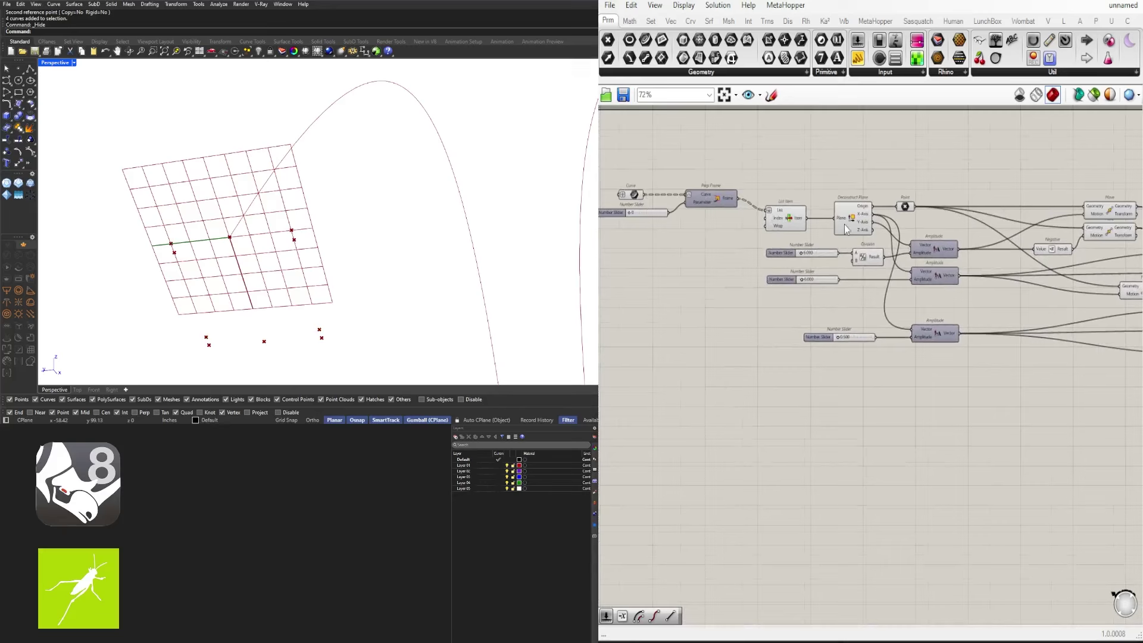
left_click(772, 224)
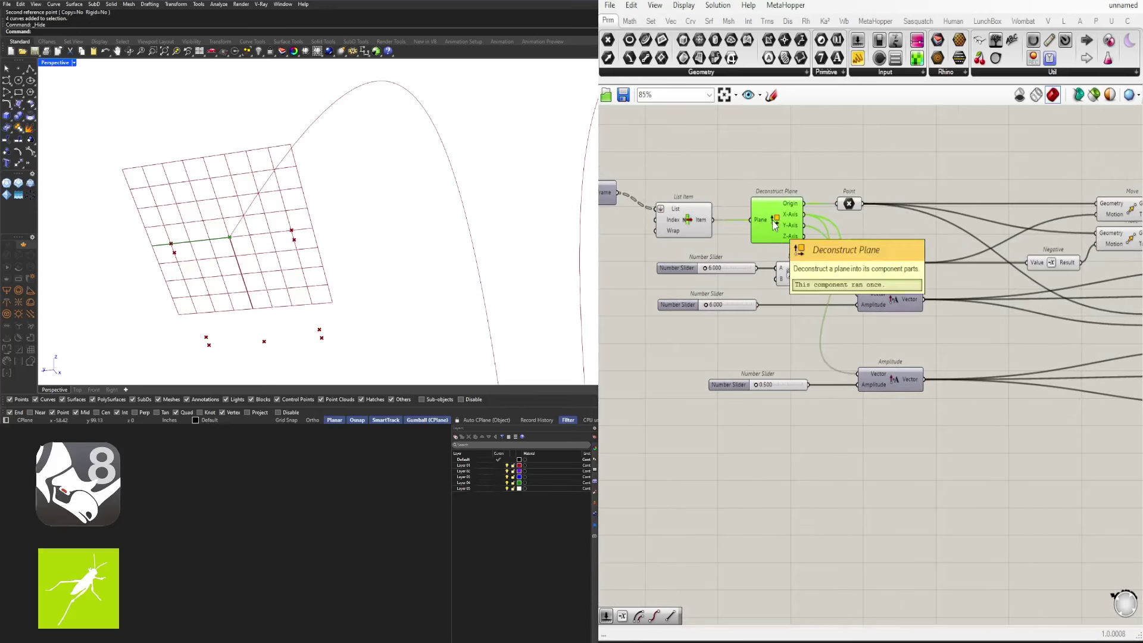
left_click(787, 179)
scroll(959, 328, "down", 4)
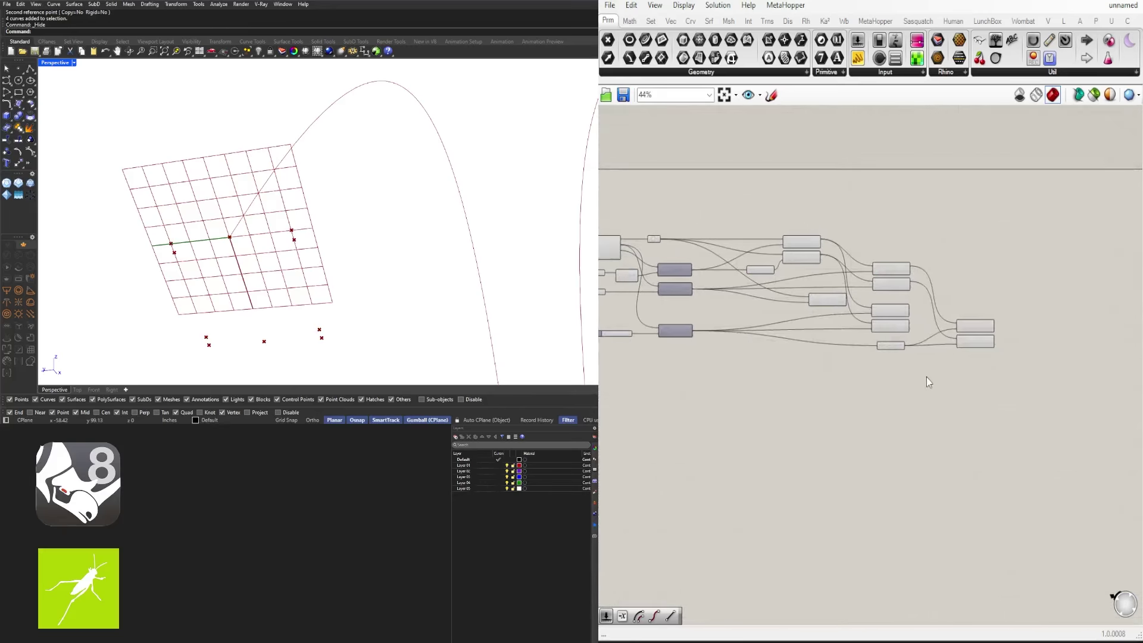
scroll(259, 347, "up", 2)
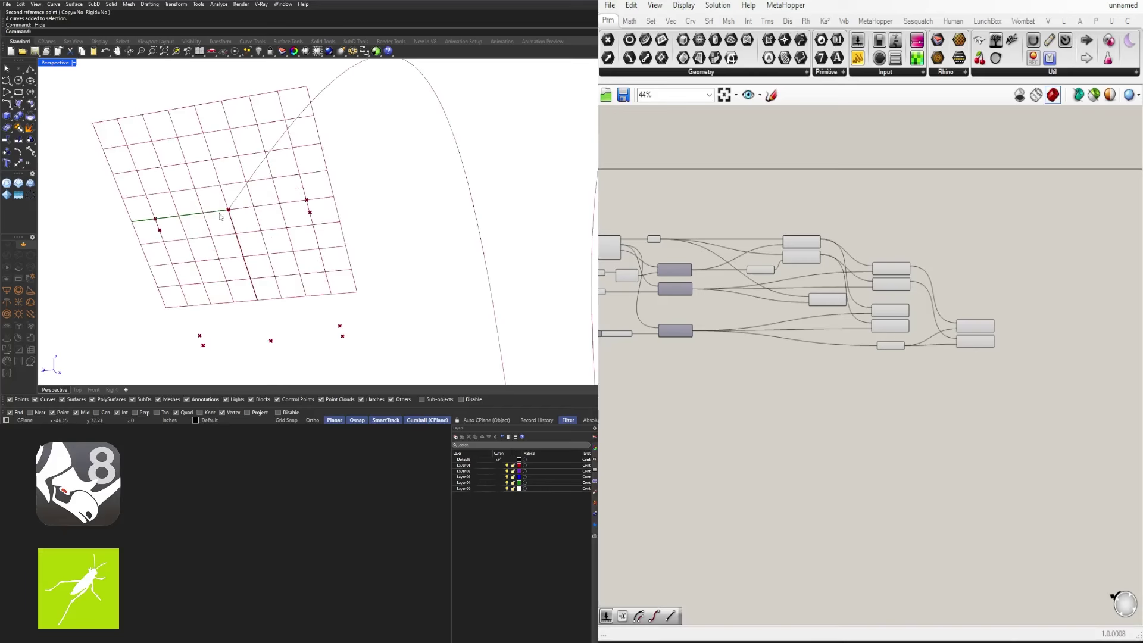
scroll(801, 267, "up", 4)
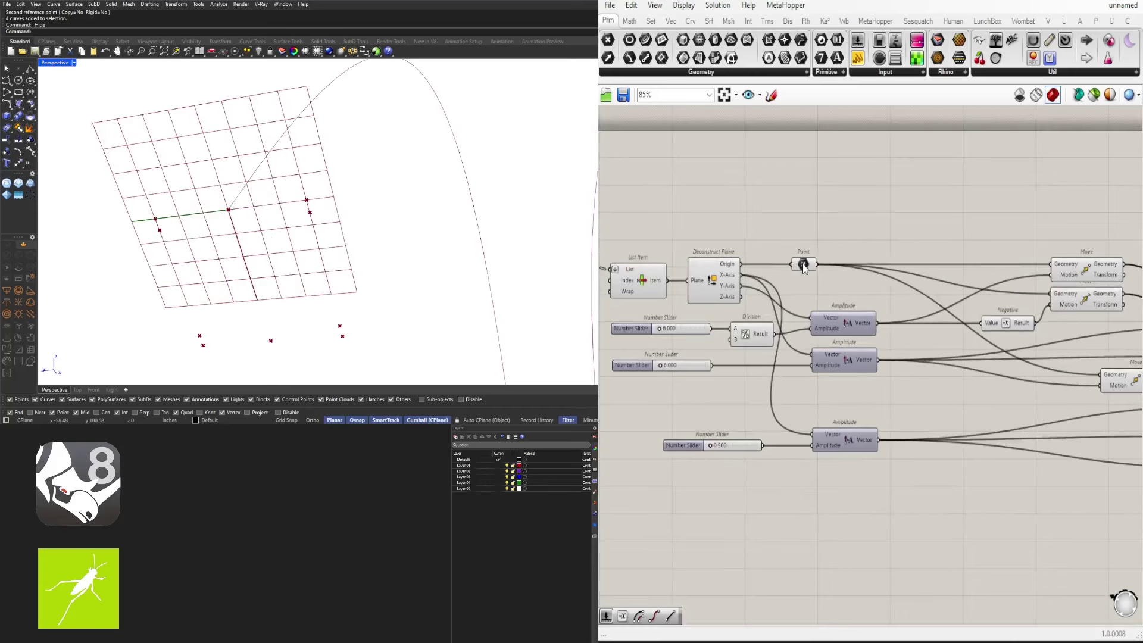
left_click(803, 264)
scroll(803, 265, "down", 1)
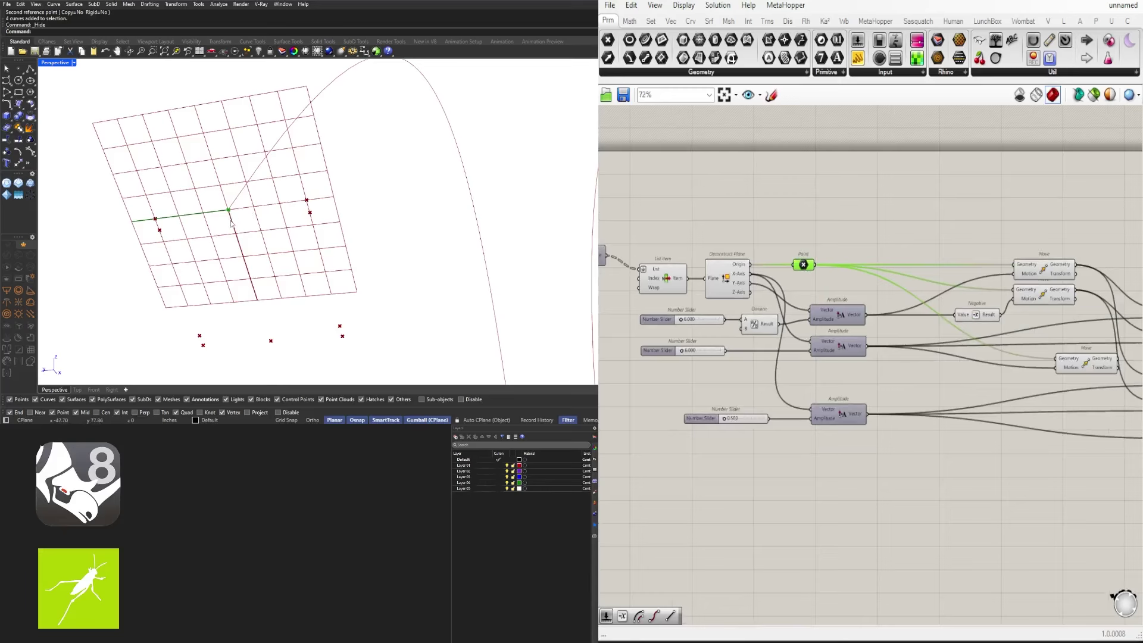
right_click_drag(1117, 253, 871, 289)
double_click(873, 283)
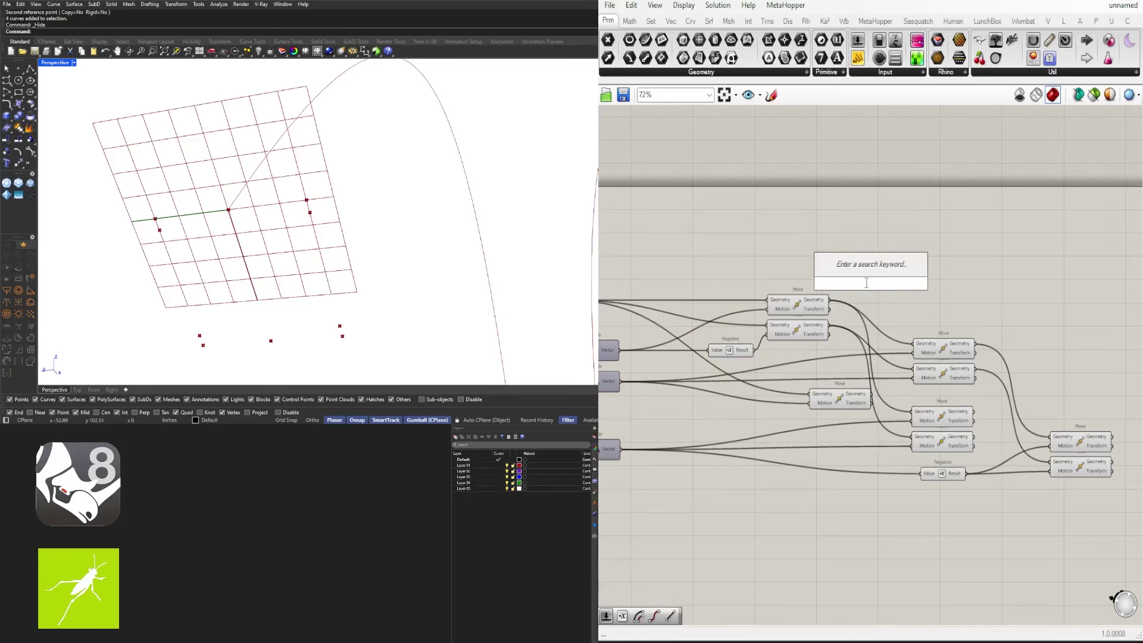
type("move")
key("Up")
key("Up")
key("Up")
key("Up")
key("Return")
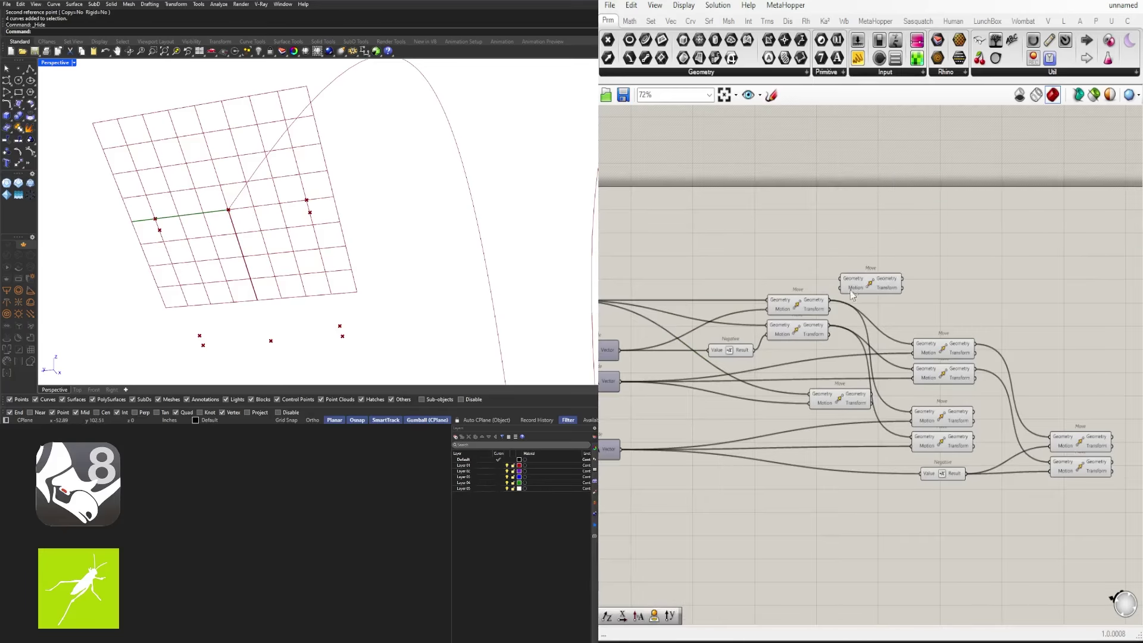
left_click(856, 286)
right_click_drag(833, 306, 950, 287)
key("Delete")
Check the Moves' points in the Perspective view and shift the lower Negative and the newest Move pair farther along the canvas
left_click(912, 293)
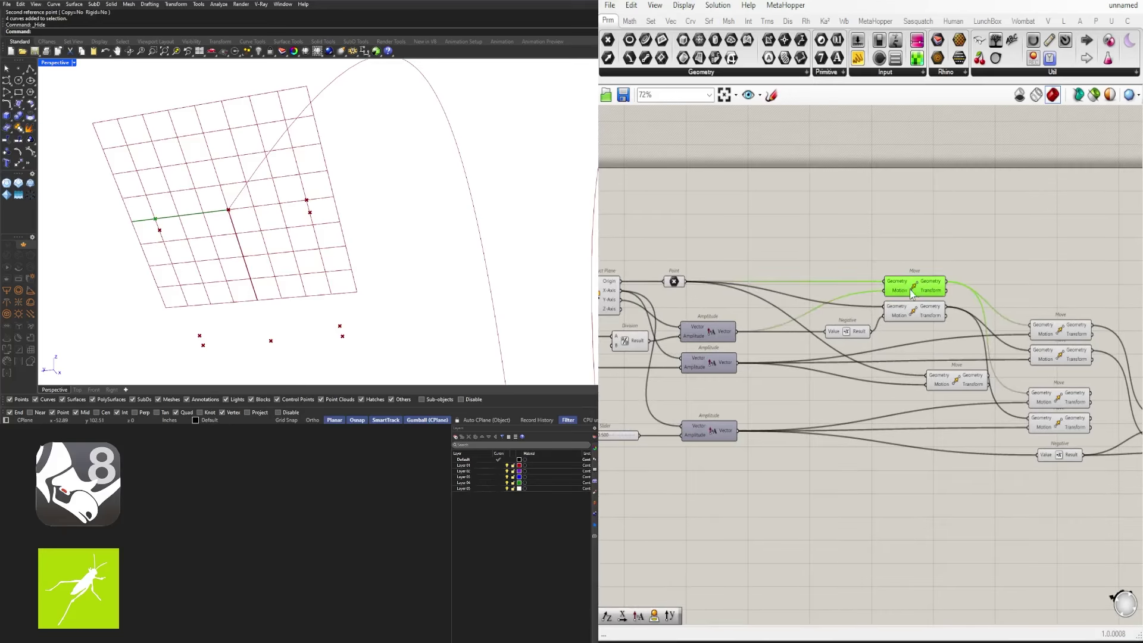
right_click_drag(1044, 354, 936, 323)
left_click(959, 301)
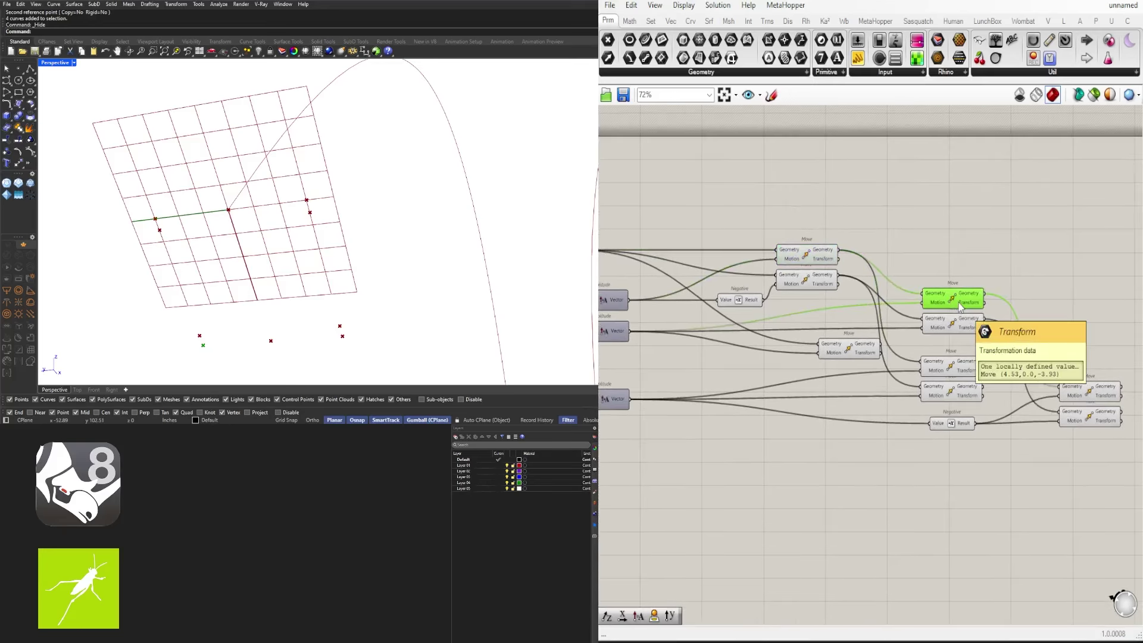
left_click(955, 373)
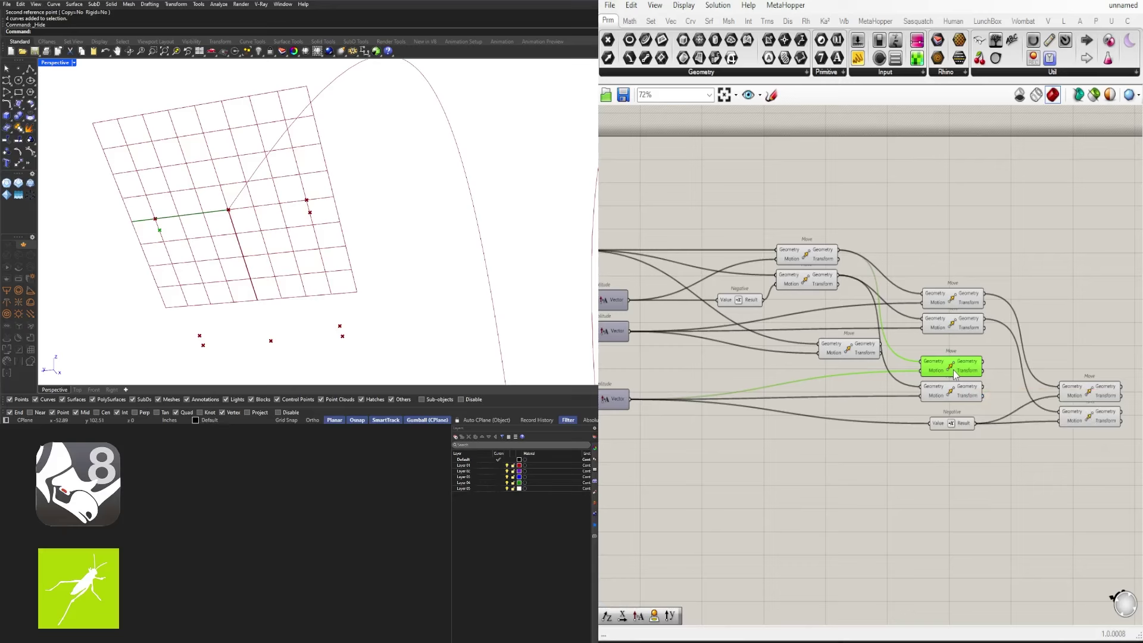
right_click_drag(1031, 417, 996, 370)
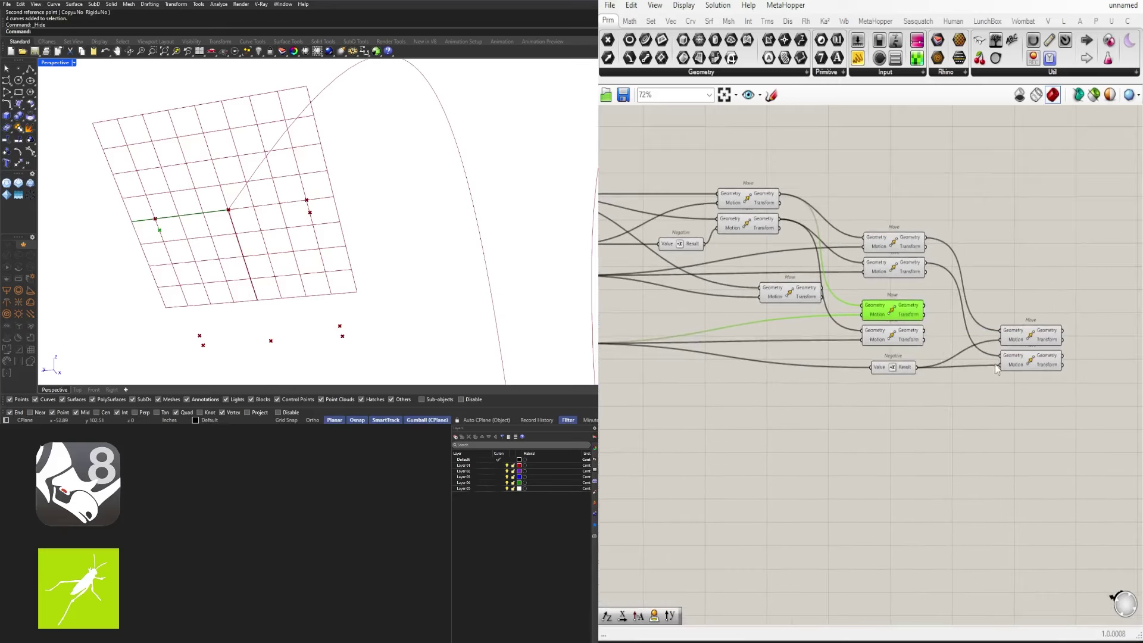
left_click_drag(1097, 401, 866, 322)
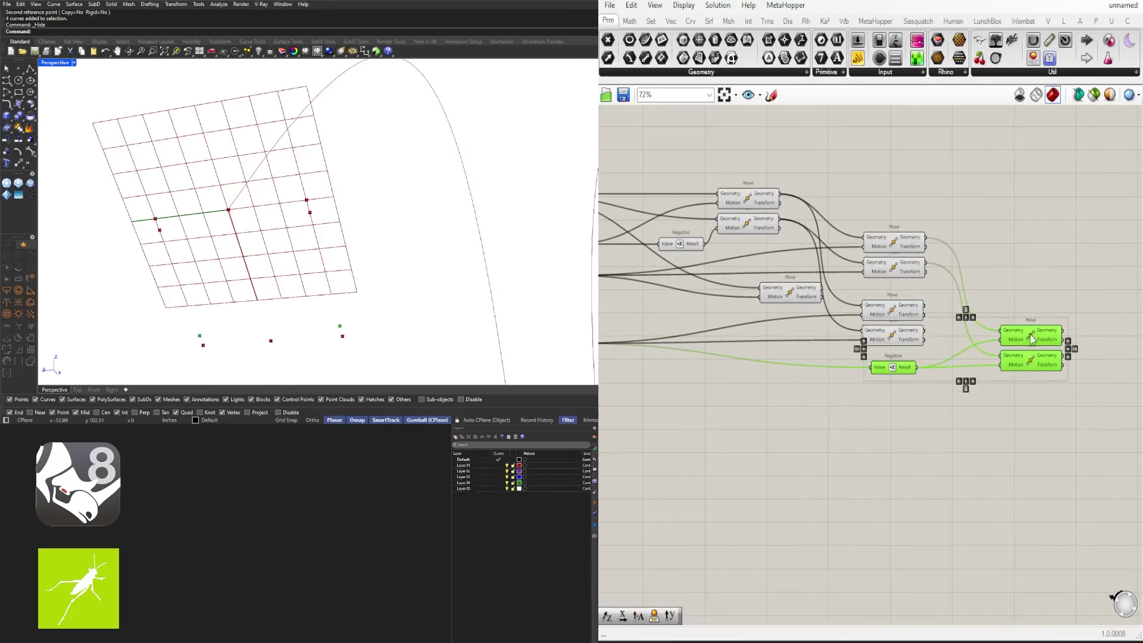
left_click_drag(1029, 334, 1076, 371)
Duplicate the lower 0.5-offset Move below itself and connect the origin Point parameter to the copy's Geometry input
left_click(887, 341)
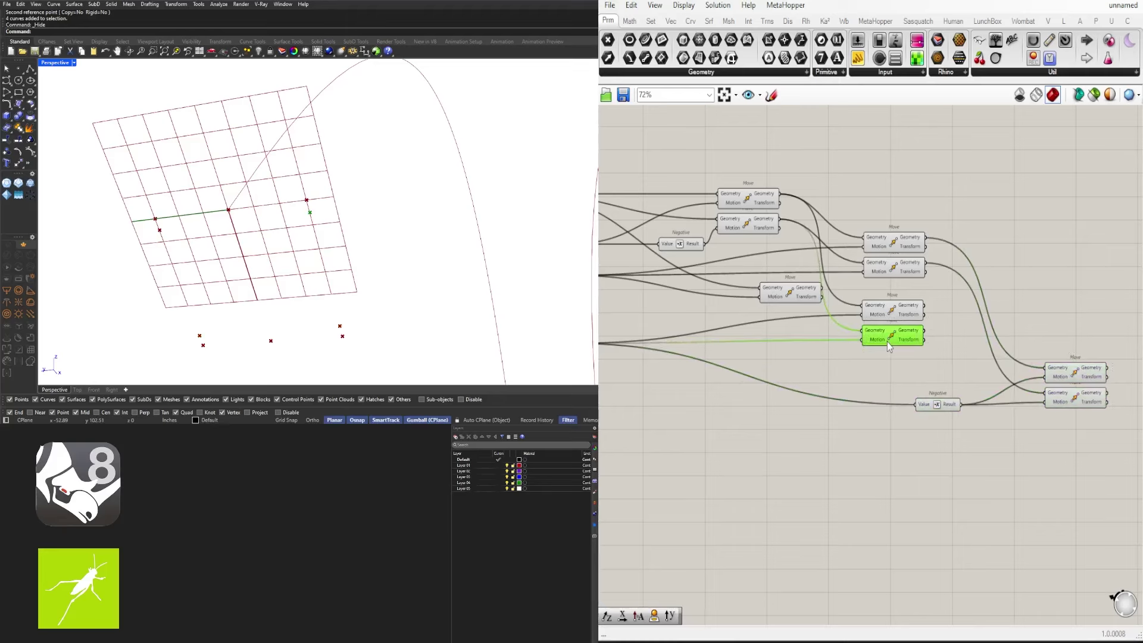
left_click_drag(887, 342, 888, 369, "alt")
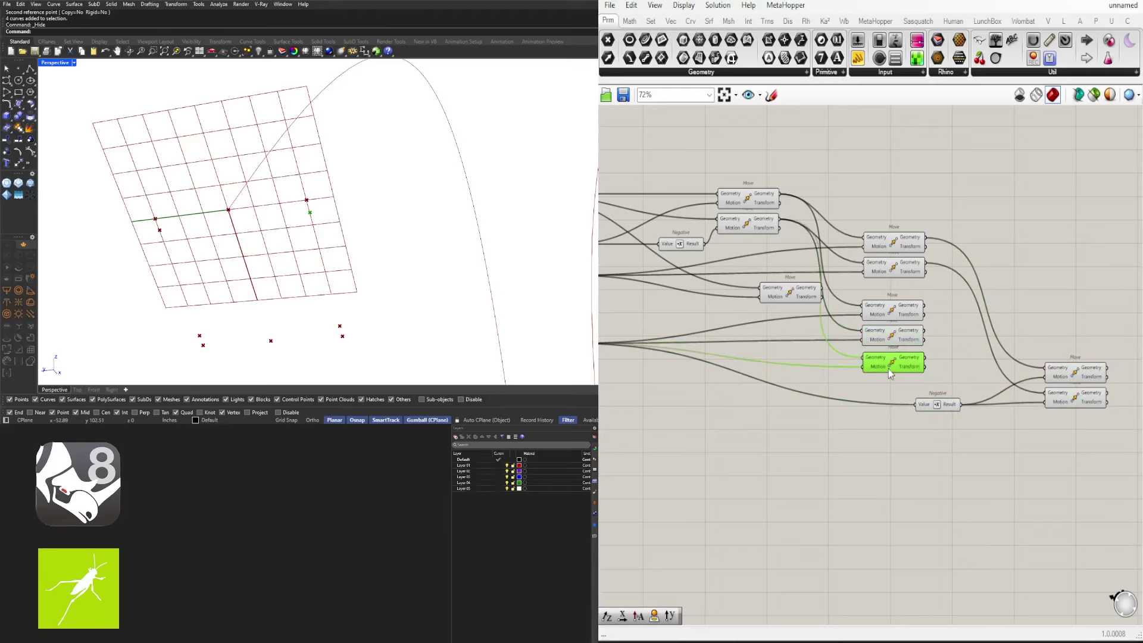
right_click_drag(720, 323, 909, 341)
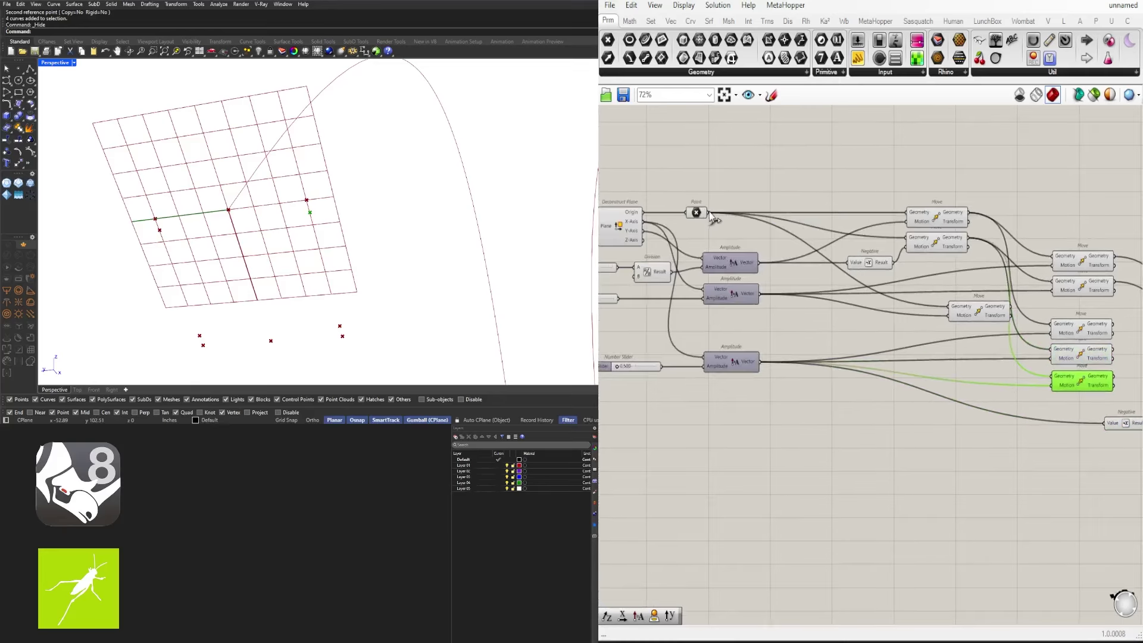
left_click_drag(708, 212, 1054, 379)
right_click_drag(1054, 382, 882, 356)
Lower the three 0.5-offset Moves and their Negative to make room, and reposition the single origin Move
left_click(963, 416)
left_click(906, 262)
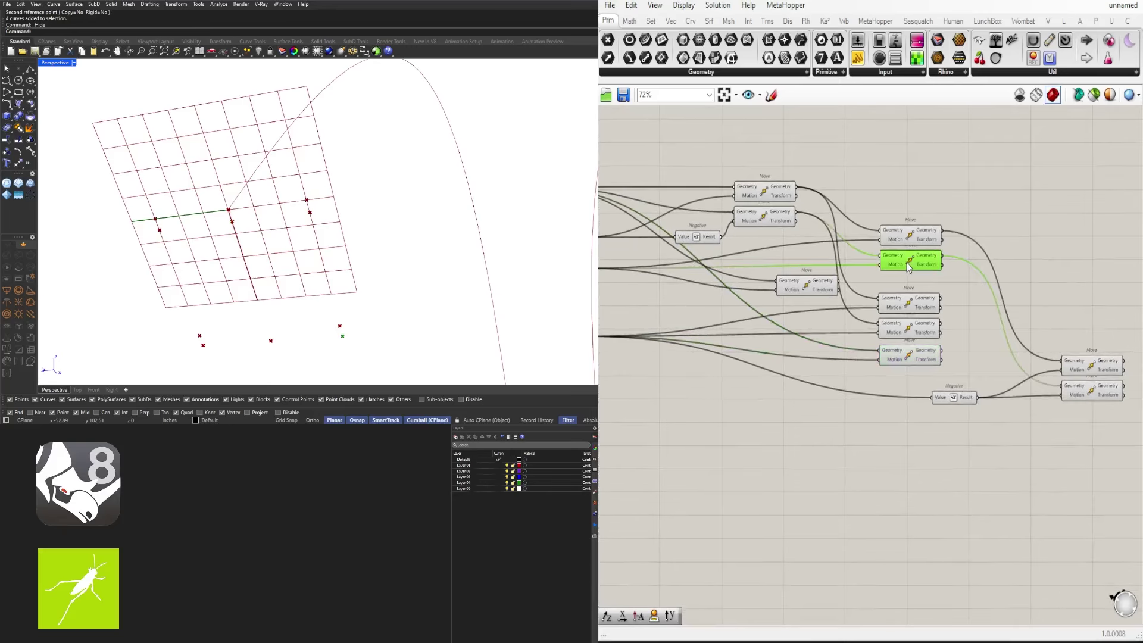
left_click(955, 283)
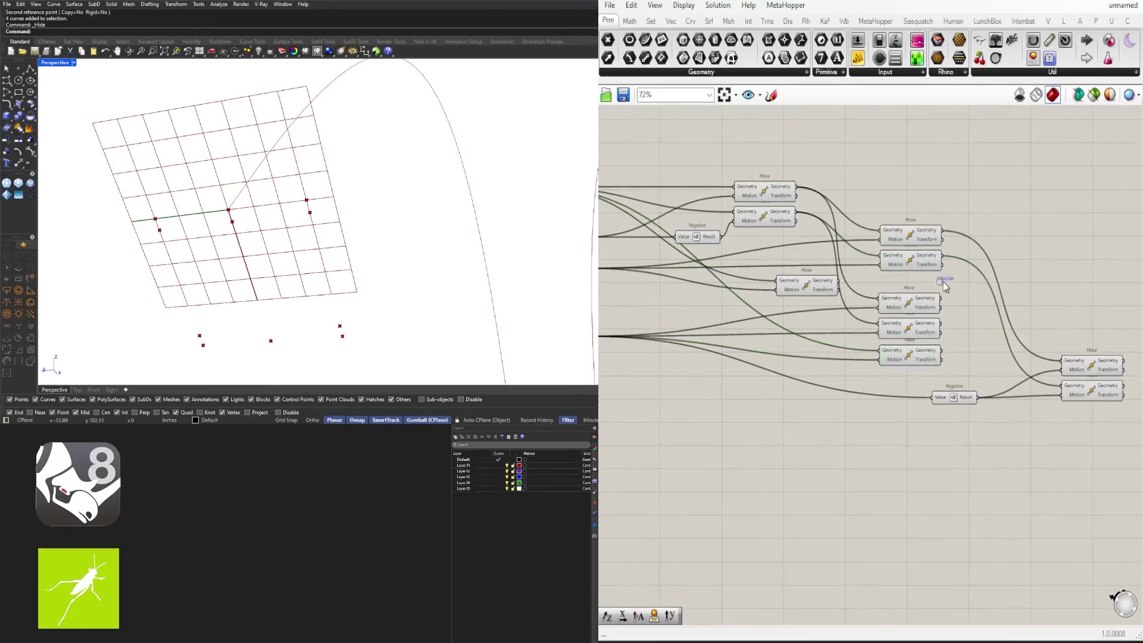
left_click_drag(983, 391, 810, 291)
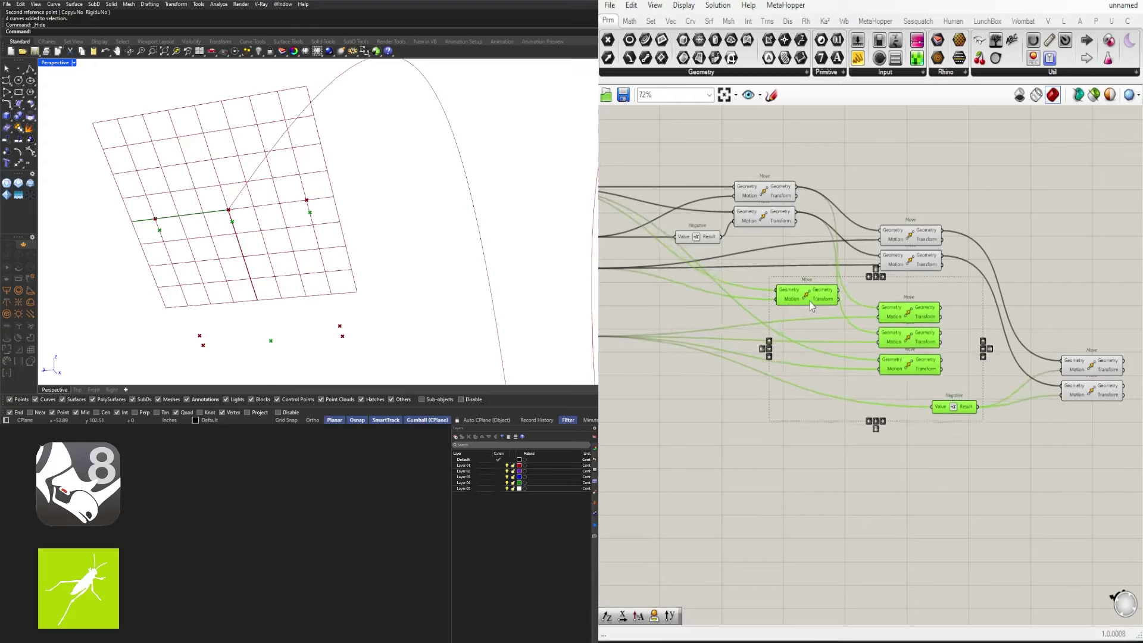
left_click_drag(909, 331, 909, 350)
left_click(845, 267)
left_click_drag(807, 305, 779, 299)
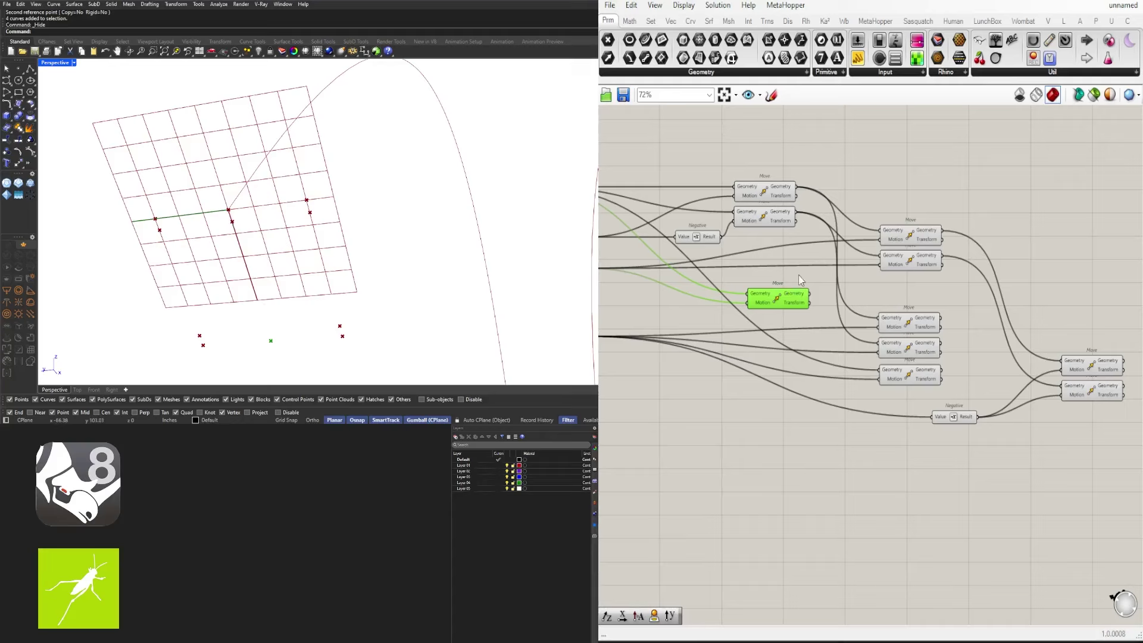
Duplicate the lower X-axis Move beneath its pair and connect the single origin Move's Geometry output to the copy's Geometry input
left_click_drag(780, 297, 913, 285, "alt")
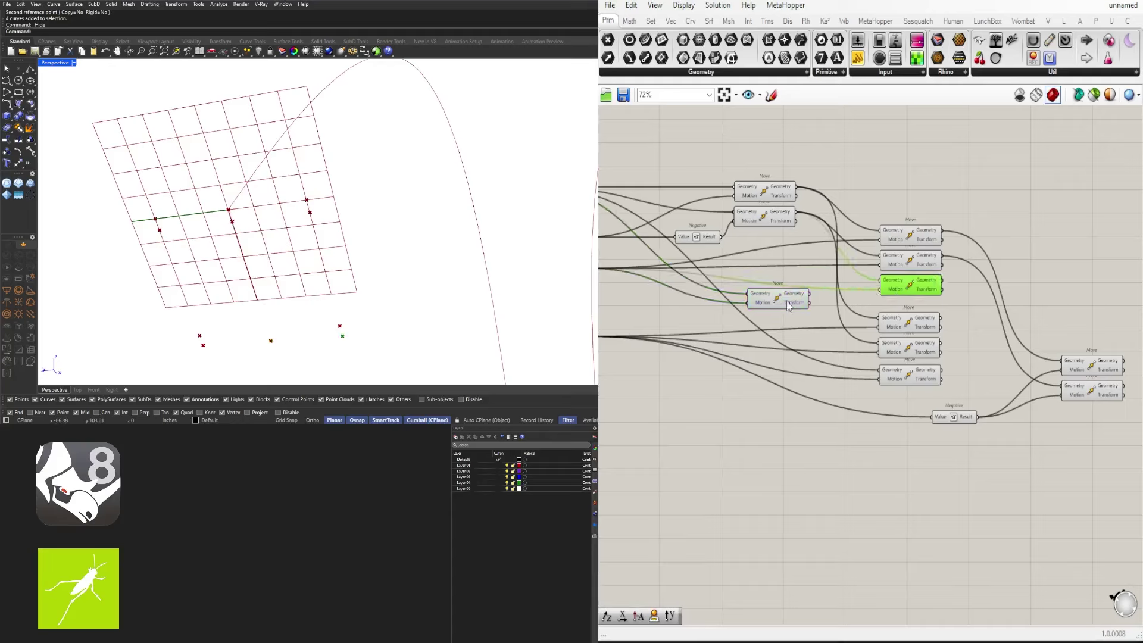
left_click_drag(810, 294, 881, 289)
Try feeding the lowest Amplitude component's Vector output into the new Move's Motion input
right_click_drag(690, 387, 854, 380)
right_click_drag(987, 338, 955, 338)
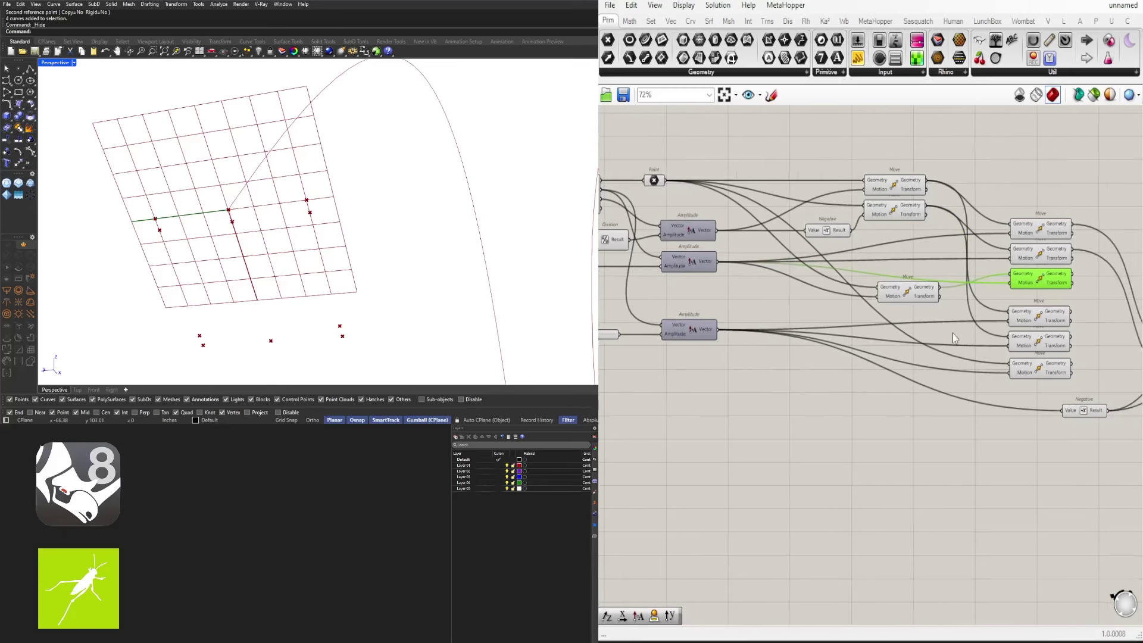
left_click(1075, 412)
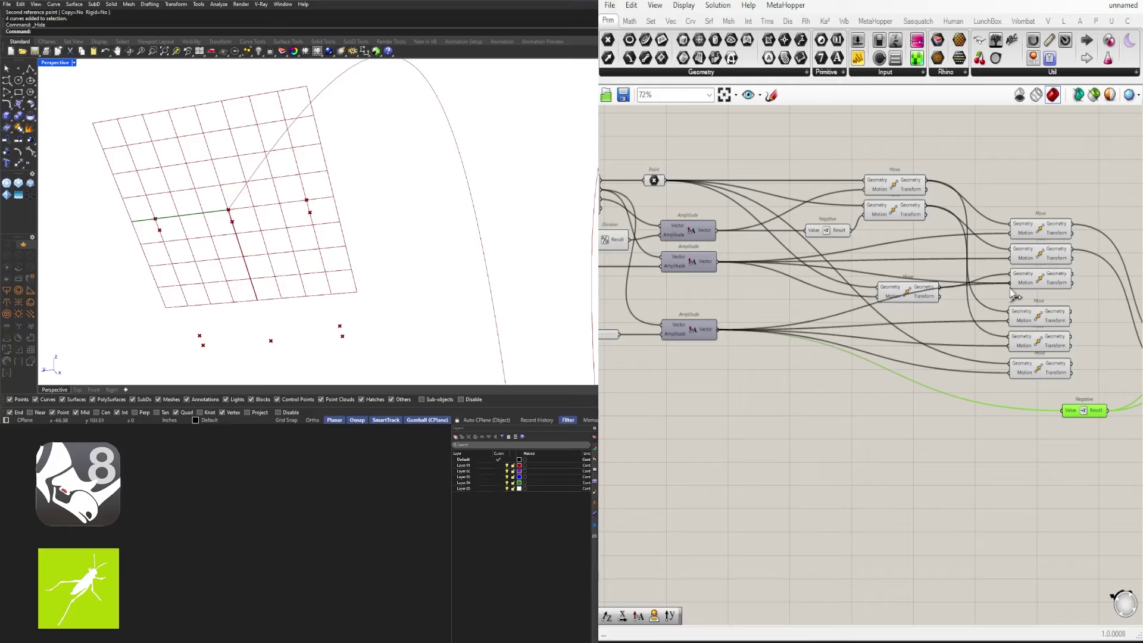
left_click(1036, 283)
Place the lower Negative ahead of the Moves and connect its Result to the new Move's Motion input
right_click_drag(1078, 416, 969, 396)
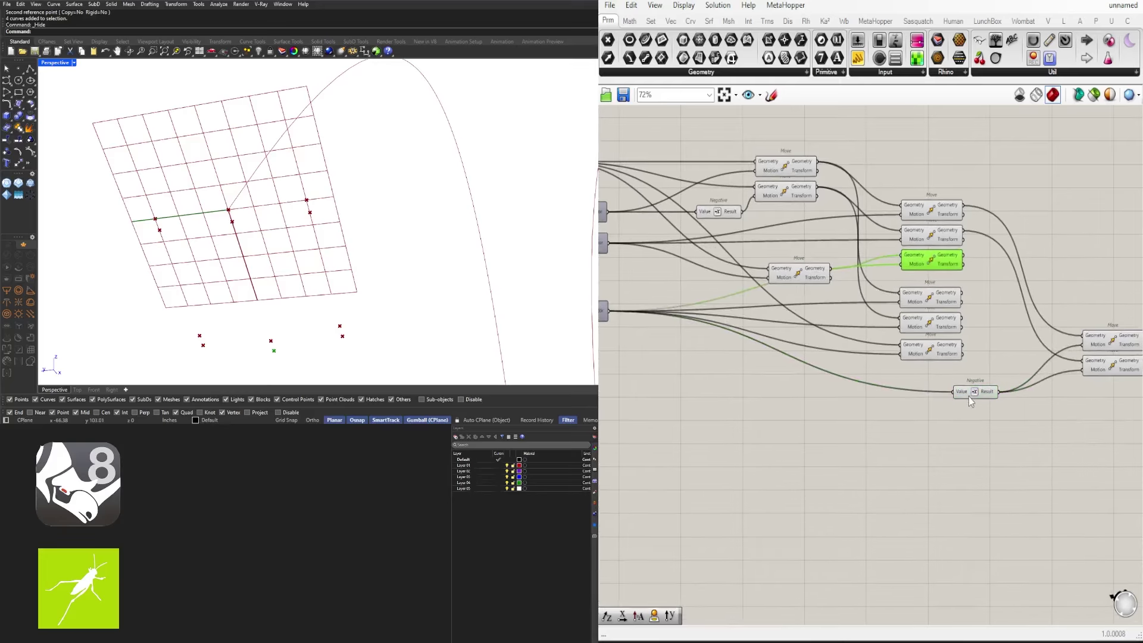
left_click_drag(973, 397, 900, 266)
left_click(909, 266)
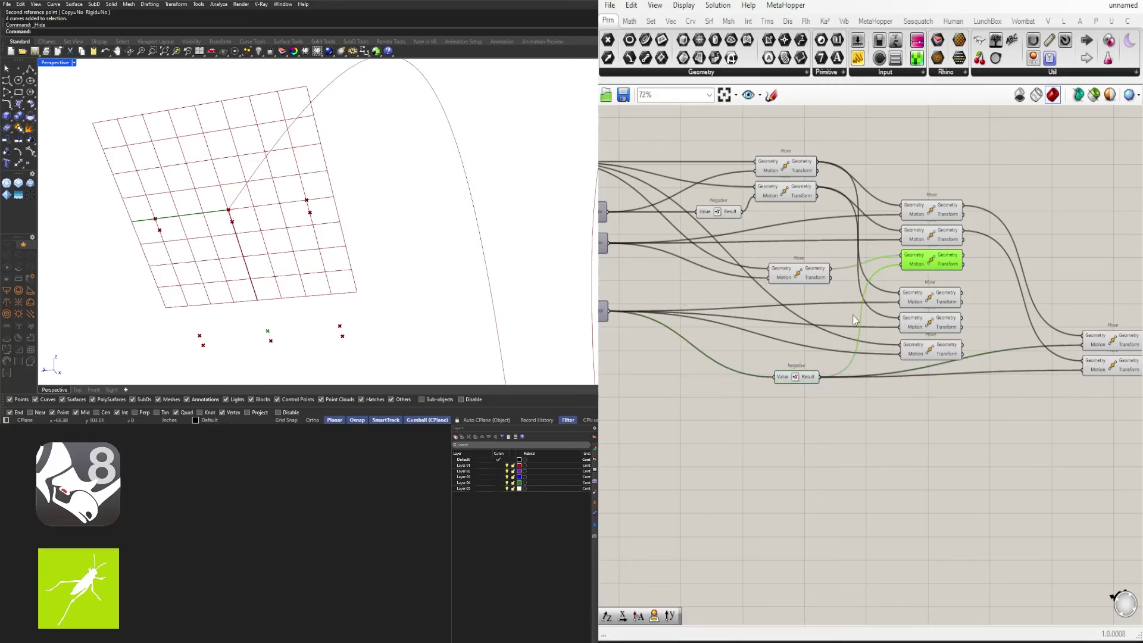
Review the Move network from the Amplitude components to the last Move pair
right_click_drag(748, 361, 863, 370)
left_click_drag(959, 398, 807, 157)
left_click(912, 344)
right_click_drag(912, 343, 860, 333)
scroll(1004, 368, "down", 1)
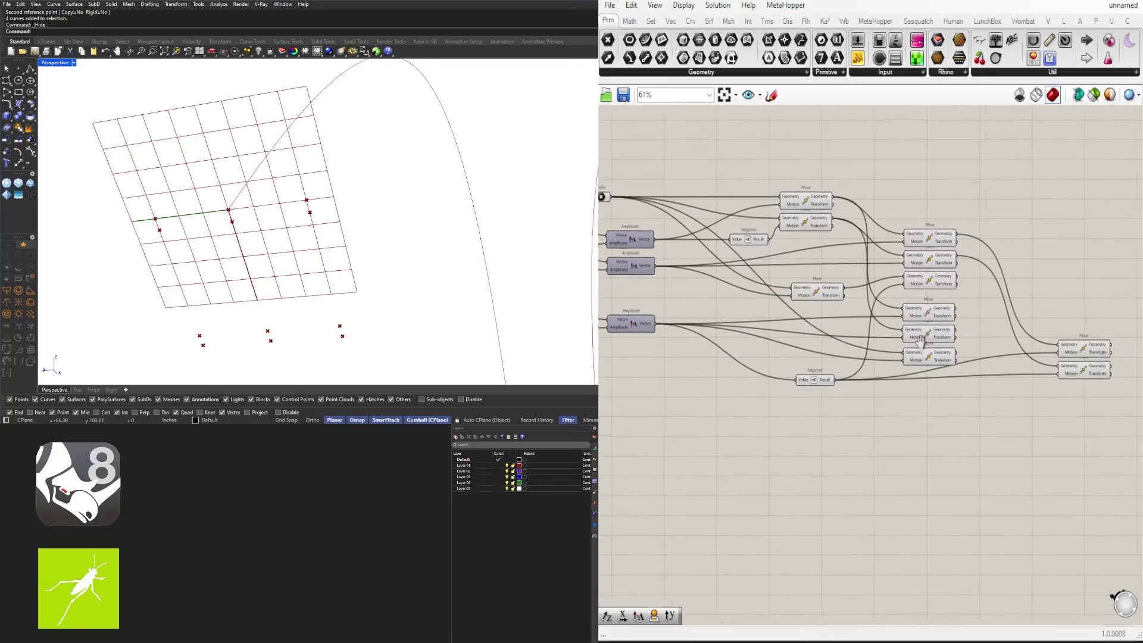
right_click_drag(1080, 368, 1003, 367)
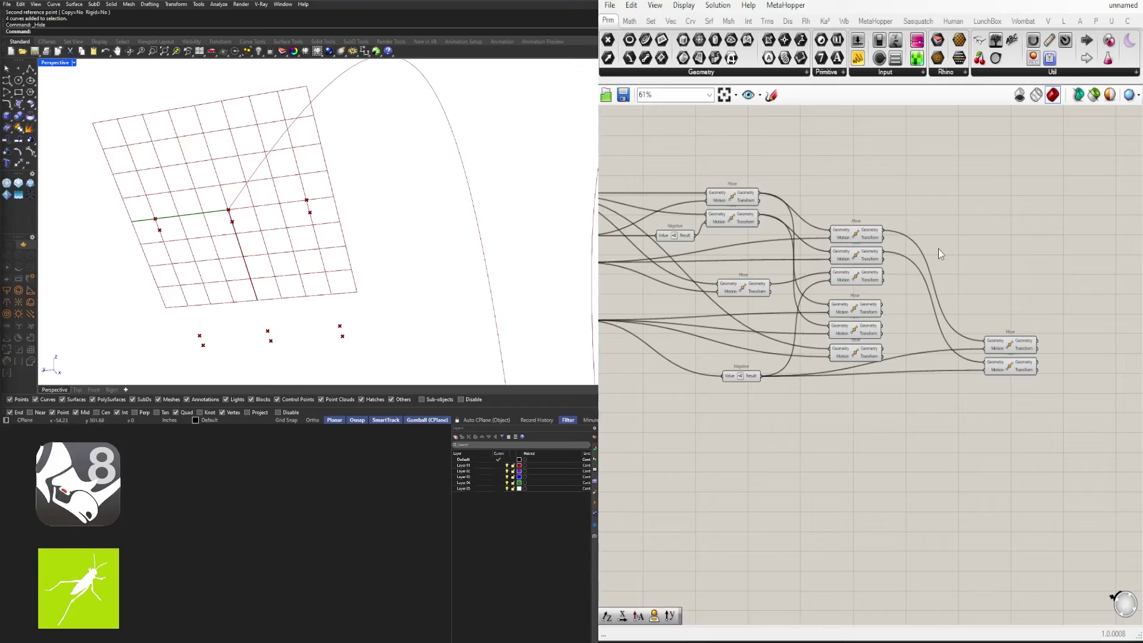
right_click_drag(631, 260, 764, 271)
Duplicate the top Number Slider, Division and Amplitude group below the lowest Amplitude component
left_click(840, 249)
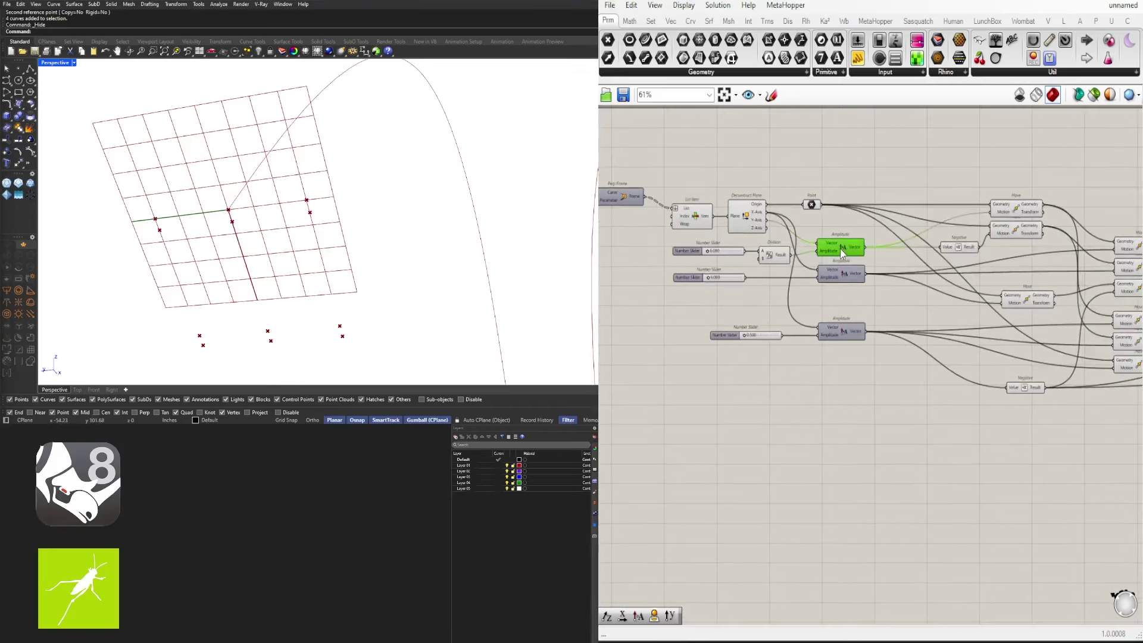
left_click(771, 255, "shift")
left_click(701, 253, "shift")
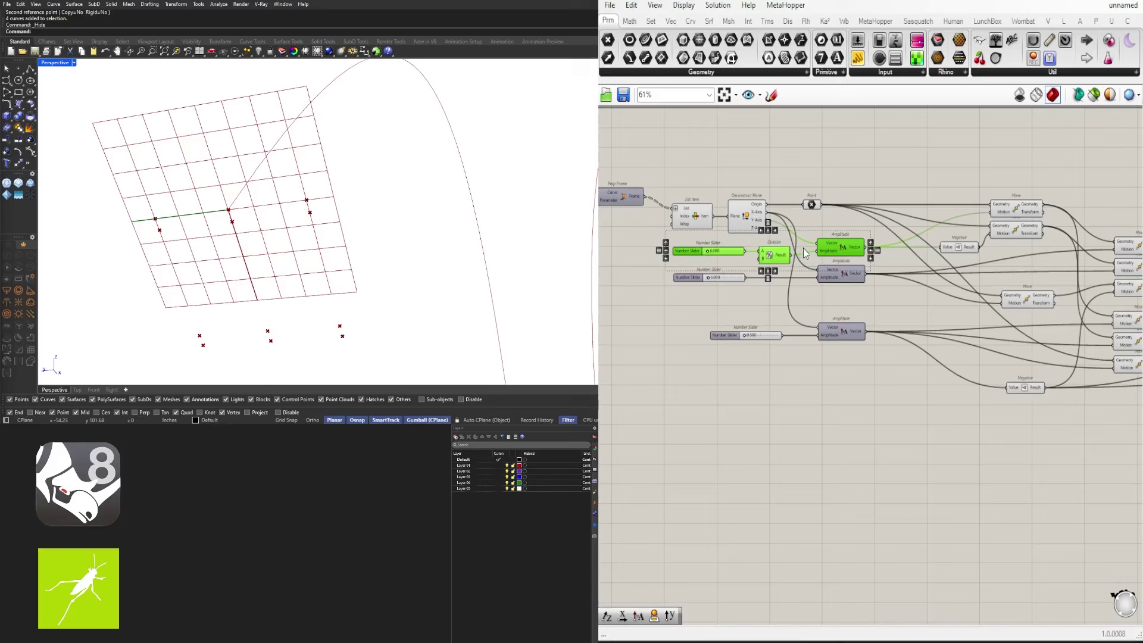
scroll(804, 253, "down", 2)
left_click_drag(826, 255, 825, 354)
Set the duplicated Number Slider's maximum to 12
scroll(817, 371, "up", 4)
right_click_drag(815, 366, 896, 399)
scroll(727, 362, "up", 2)
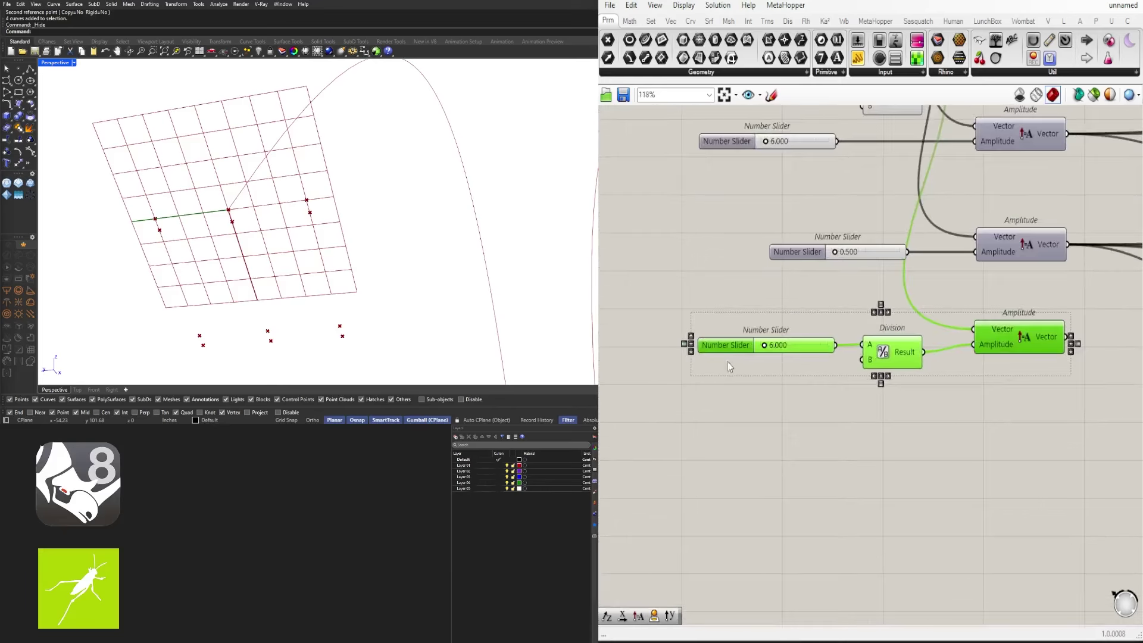
double_click(728, 351)
double_click(763, 383)
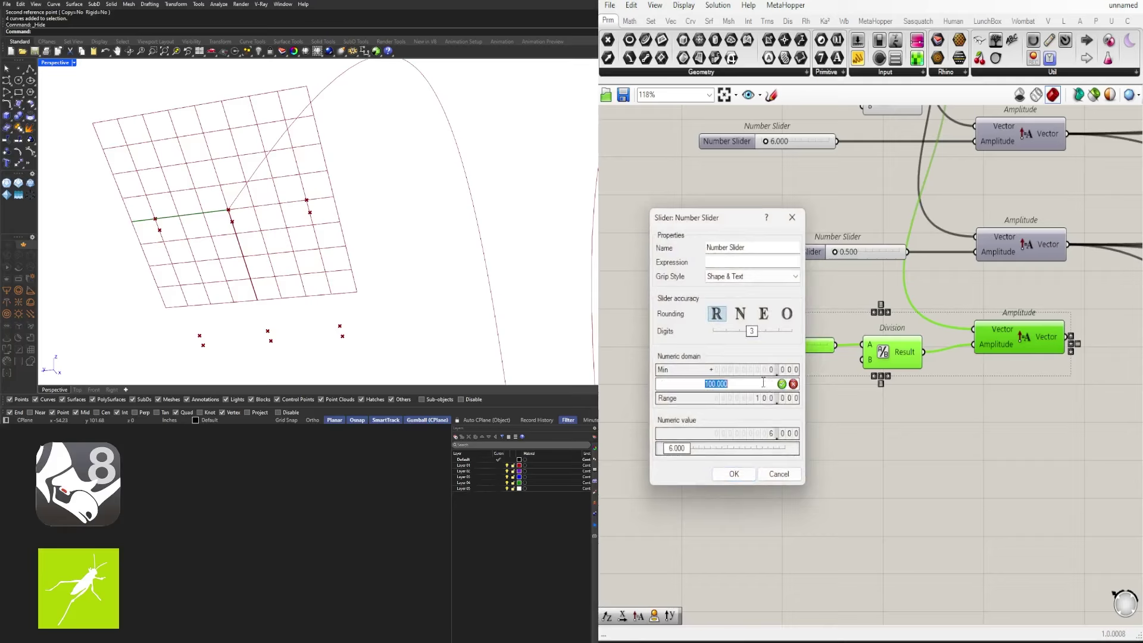
type("12")
key("Return")
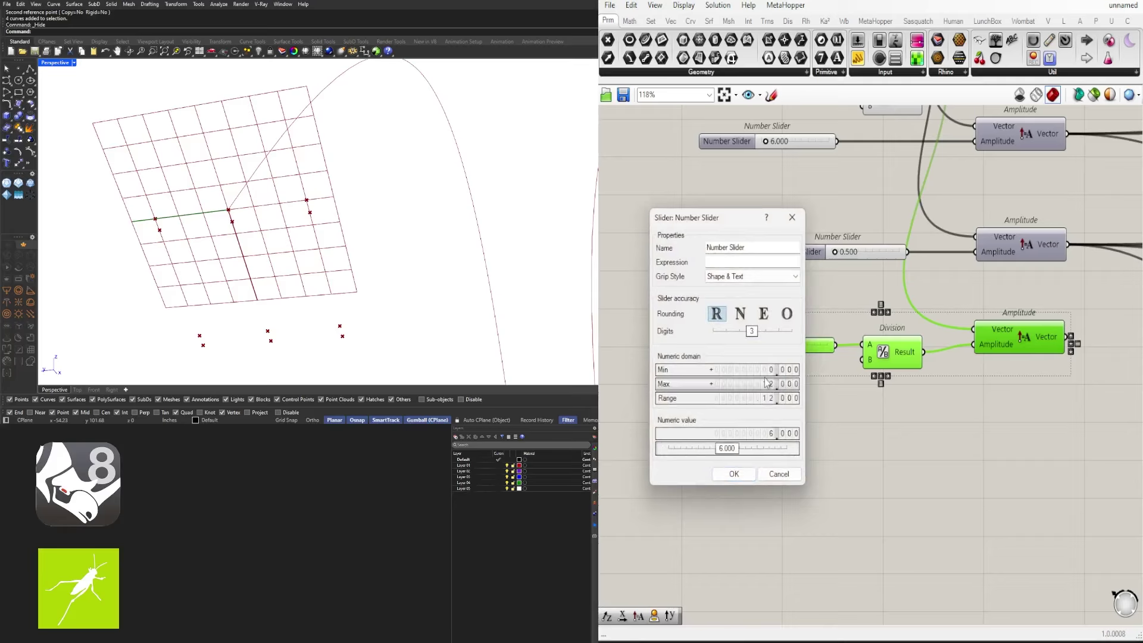
left_click(734, 474)
Set the duplicated Number Slider's value to 0.5
scroll(757, 335, "up", 4)
left_click(802, 352)
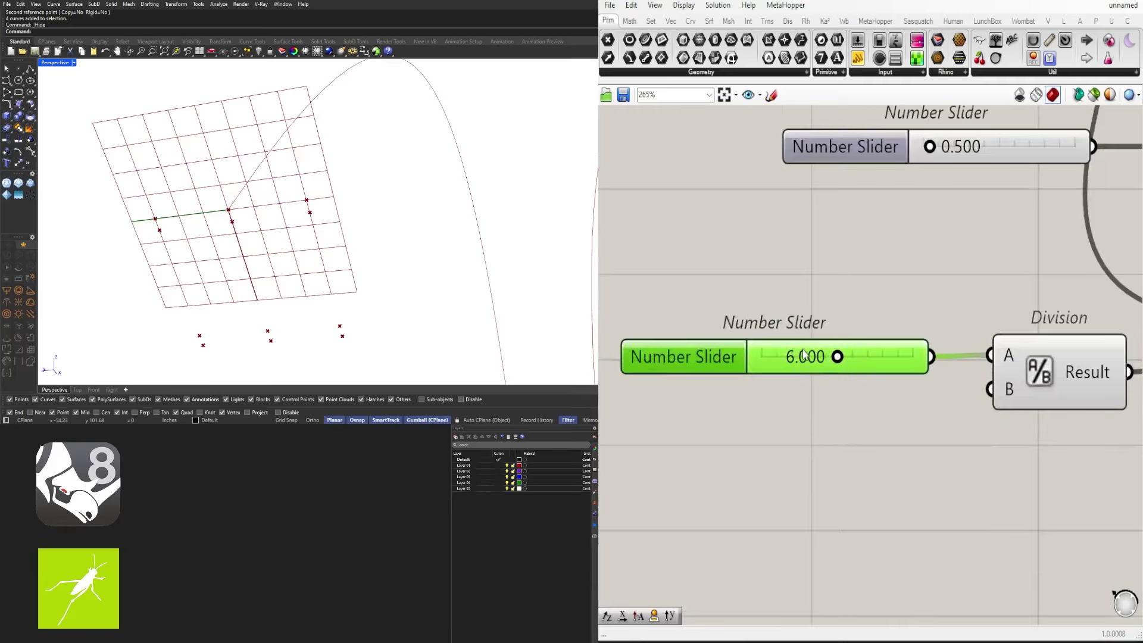
double_click(810, 365)
type(".5")
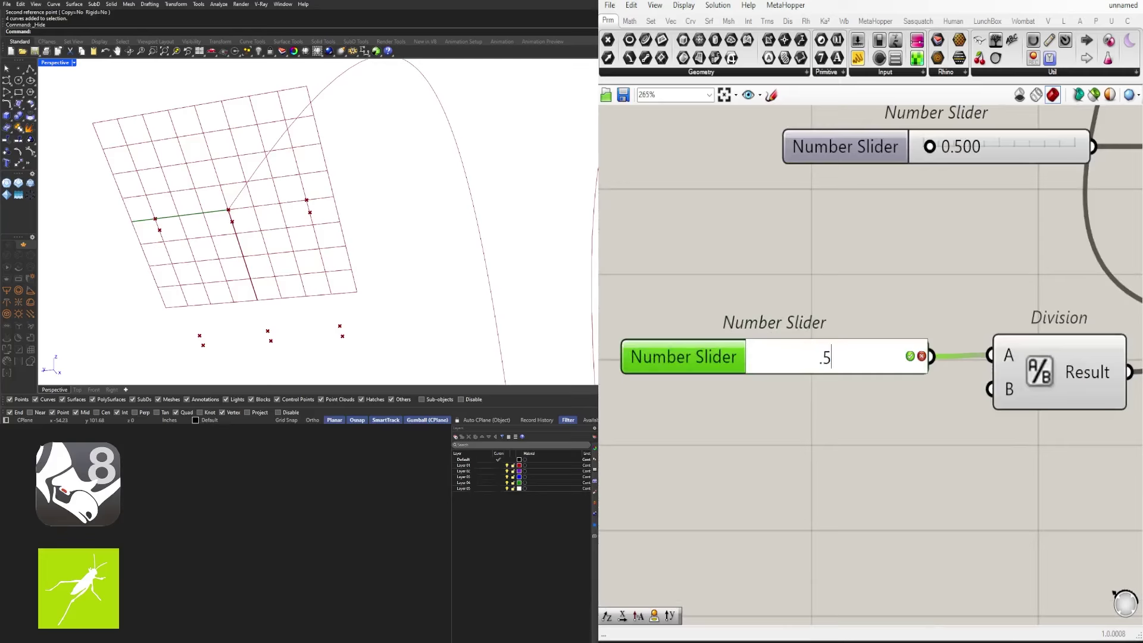
key("Return")
scroll(768, 358, "down", 3)
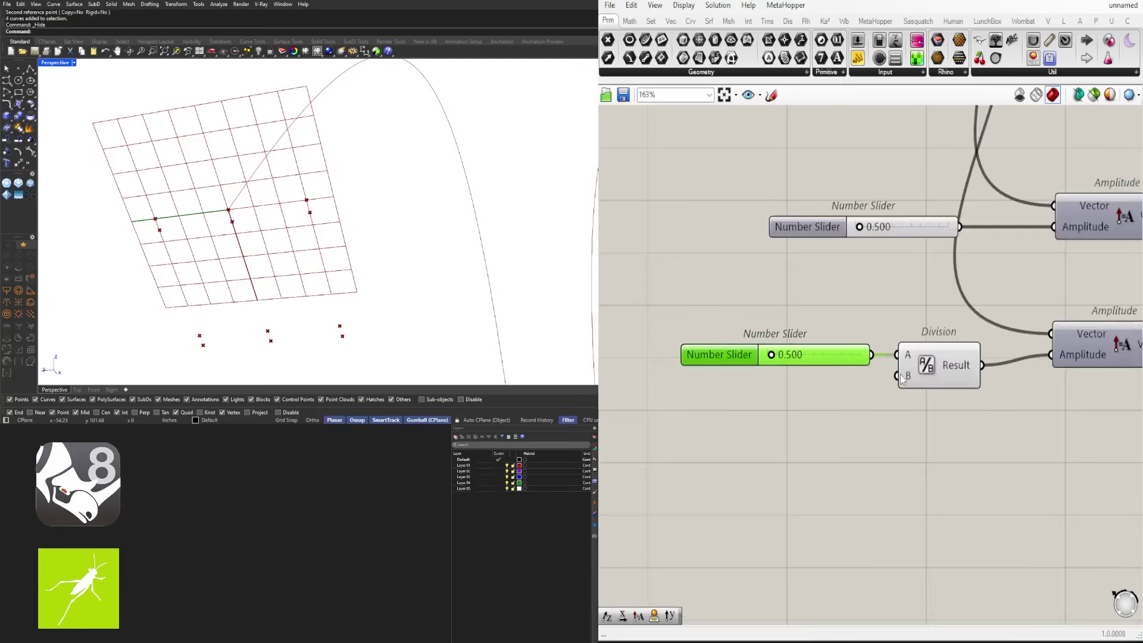
Examine which points the Negative-driven Move and the lowest origin Move produce, and trace their inputs back to Deconstruct Plane
scroll(900, 375, "down", 4)
left_click_drag(889, 451, 833, 370)
right_click_drag(1126, 303, 924, 279)
left_click(974, 256)
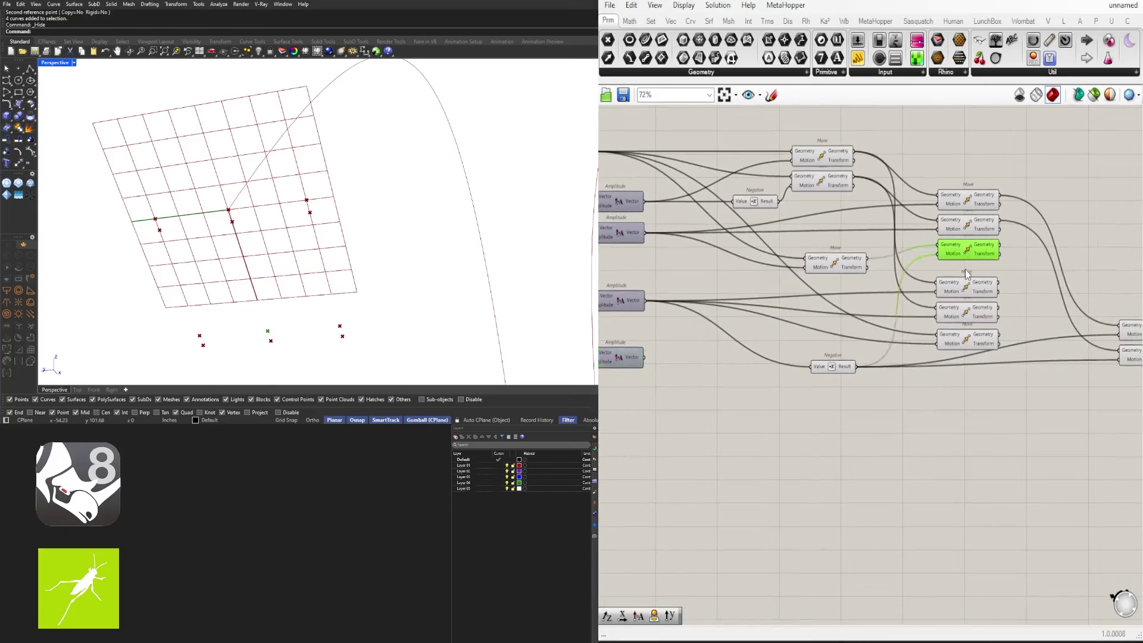
left_click(965, 343, "shift")
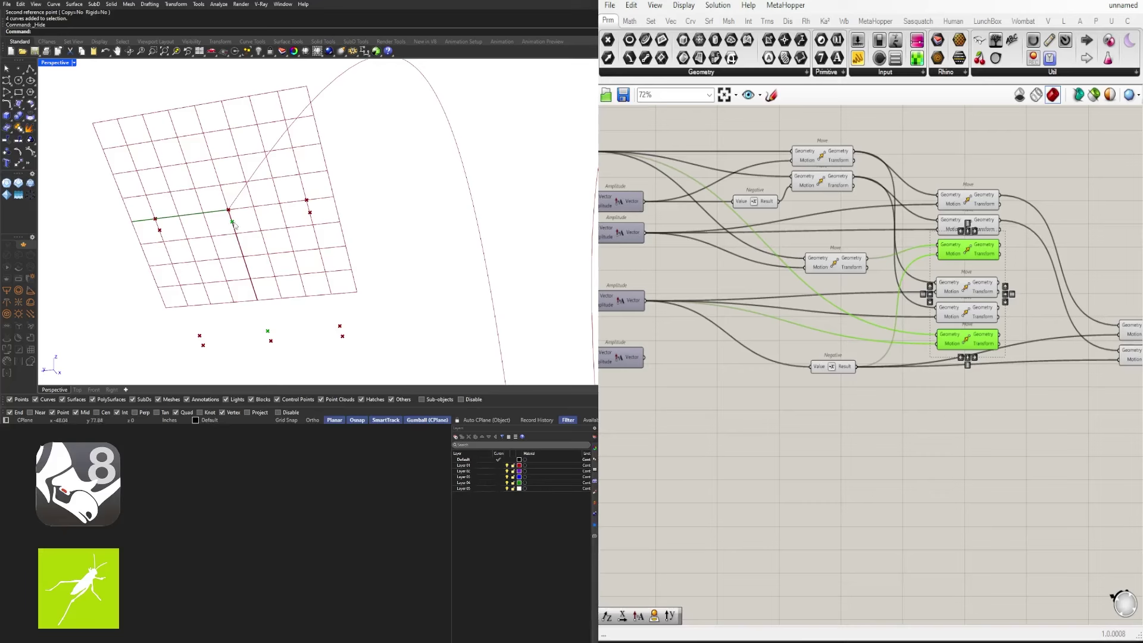
scroll(650, 350, "down", 3)
scroll(819, 269, "up", 5)
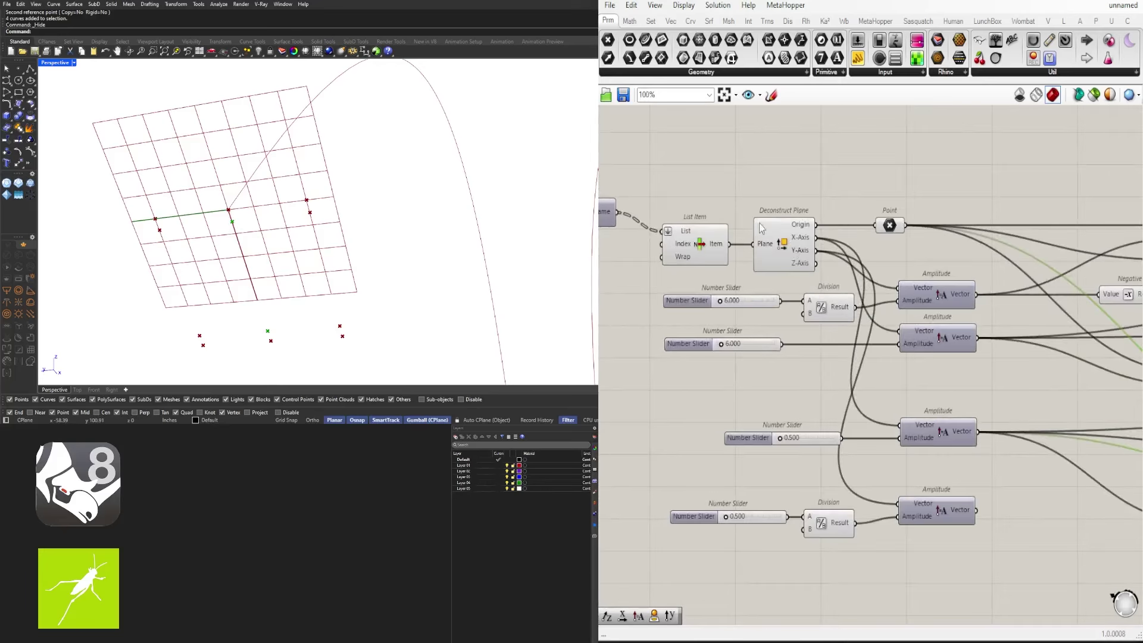
scroll(834, 435, "down", 2)
scroll(833, 434, "up", 3)
Add a Move component beyond the second Move column and feed its Motion input from the new Amplitude's Vector output
double_click(829, 456)
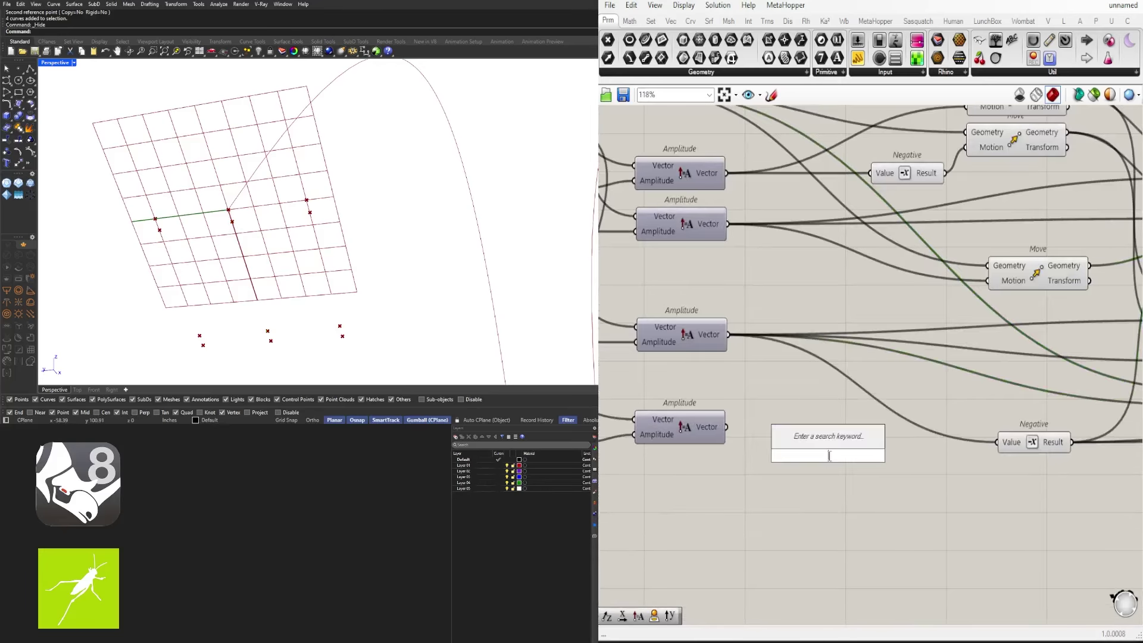
type("move")
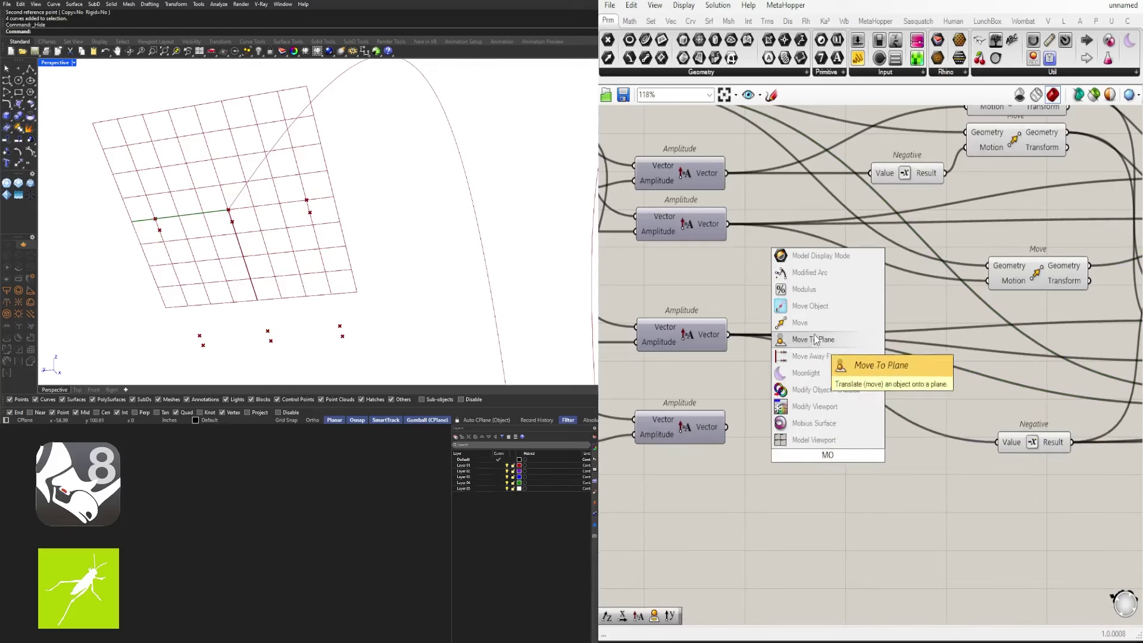
left_click(798, 378)
left_click(714, 433)
left_click_drag(726, 426, 1054, 360)
Connect the Negative-driven Move's Geometry output to the new Move's Geometry input and reposition the new Move
scroll(771, 415, "down", 4)
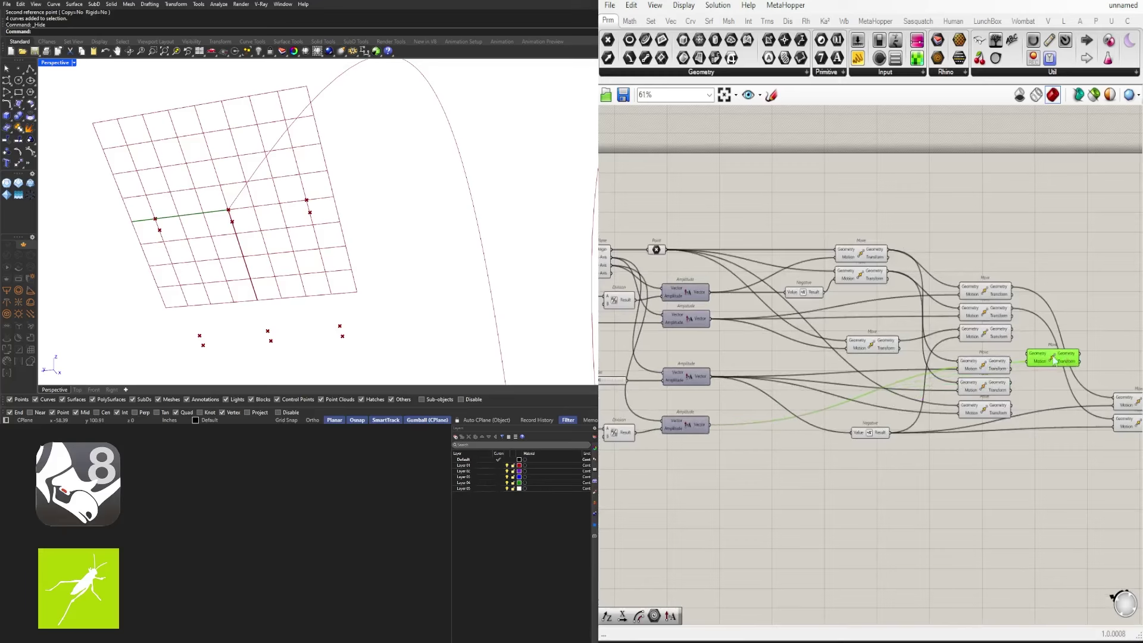
left_click(990, 334)
scroll(1011, 344, "up", 3)
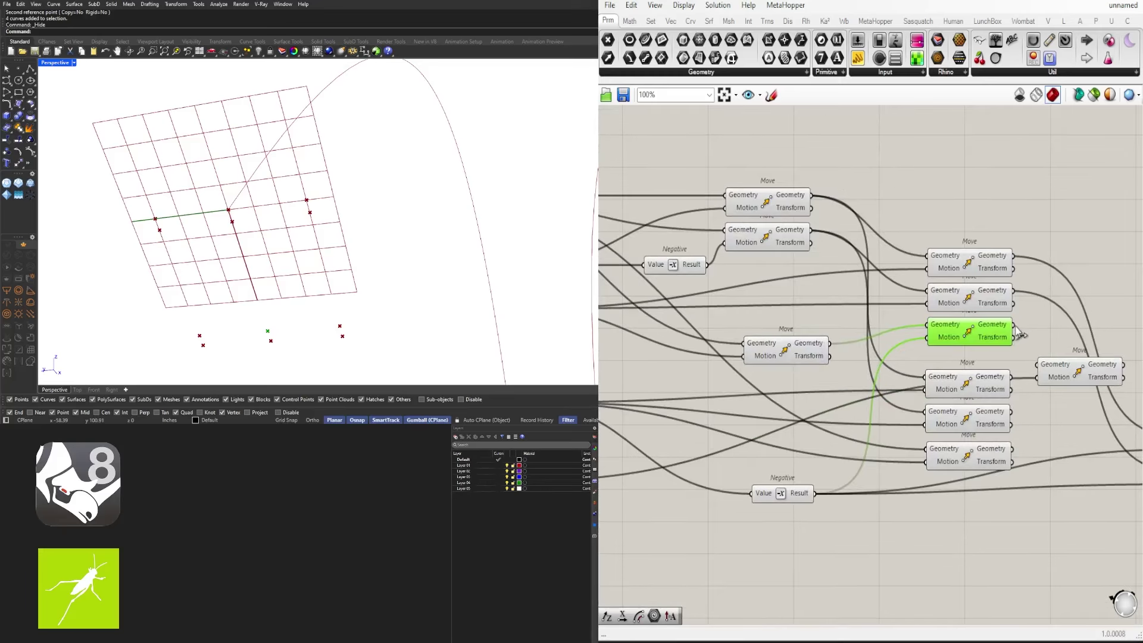
left_click_drag(1072, 377, 1082, 364)
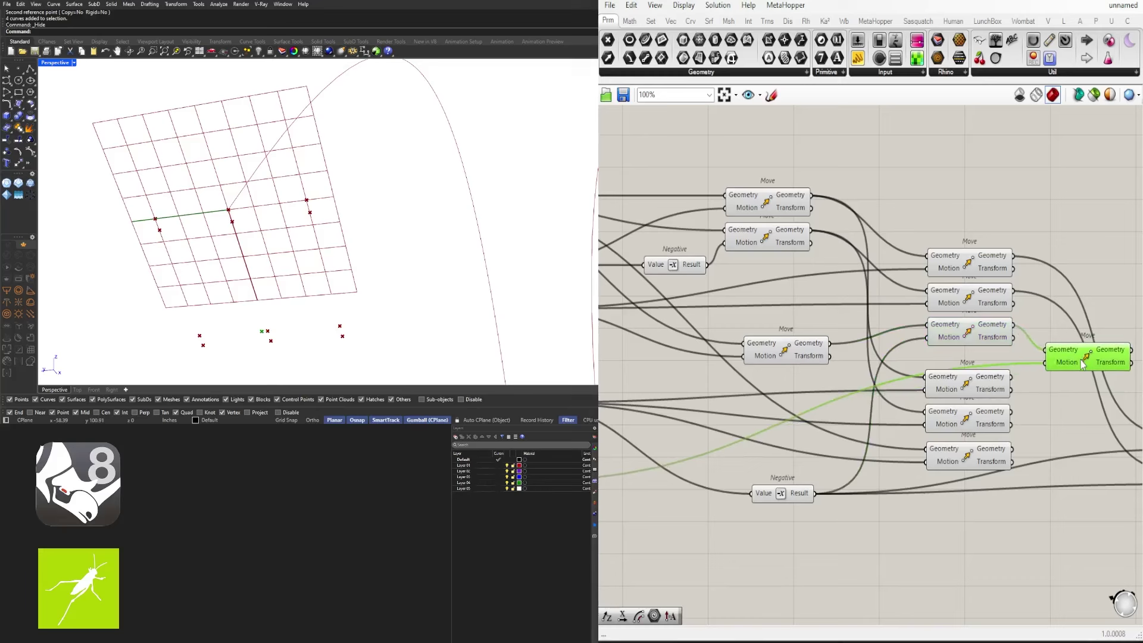
Place the new Move in the third Move column, above the existing pair, and duplicate it directly below
scroll(1082, 364, "down", 1)
right_click_drag(1082, 364, 1006, 358)
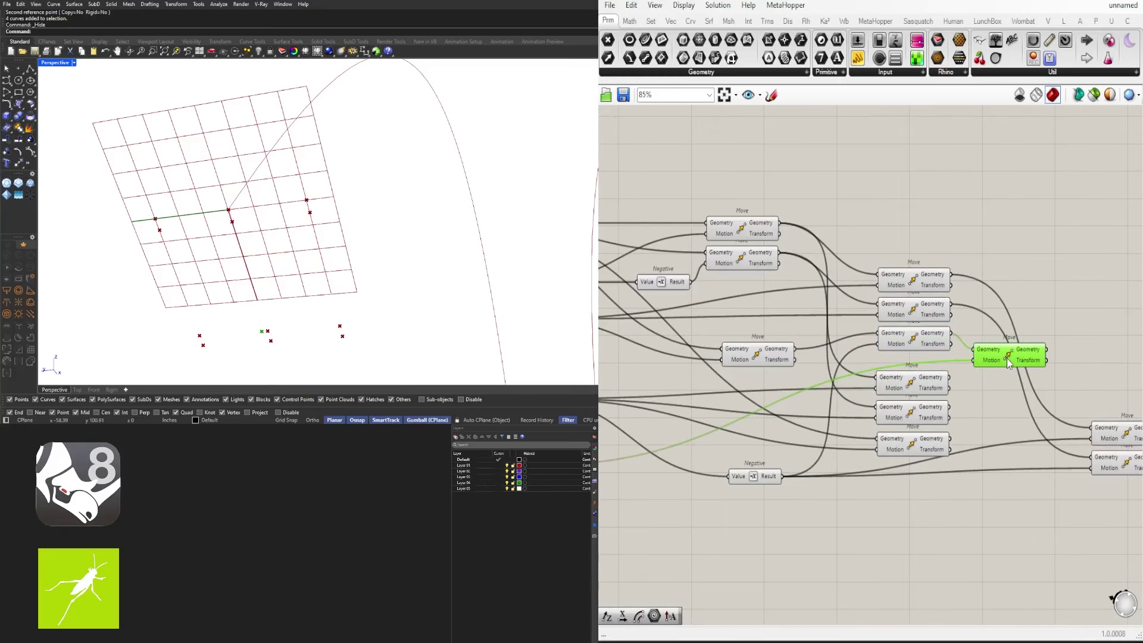
left_click_drag(1006, 360, 945, 382)
Add a Negative component, feed it from the lowest Amplitude's Vector output, and connect its Result to the duplicated Move's Motion input
double_click(821, 409)
type("negative")
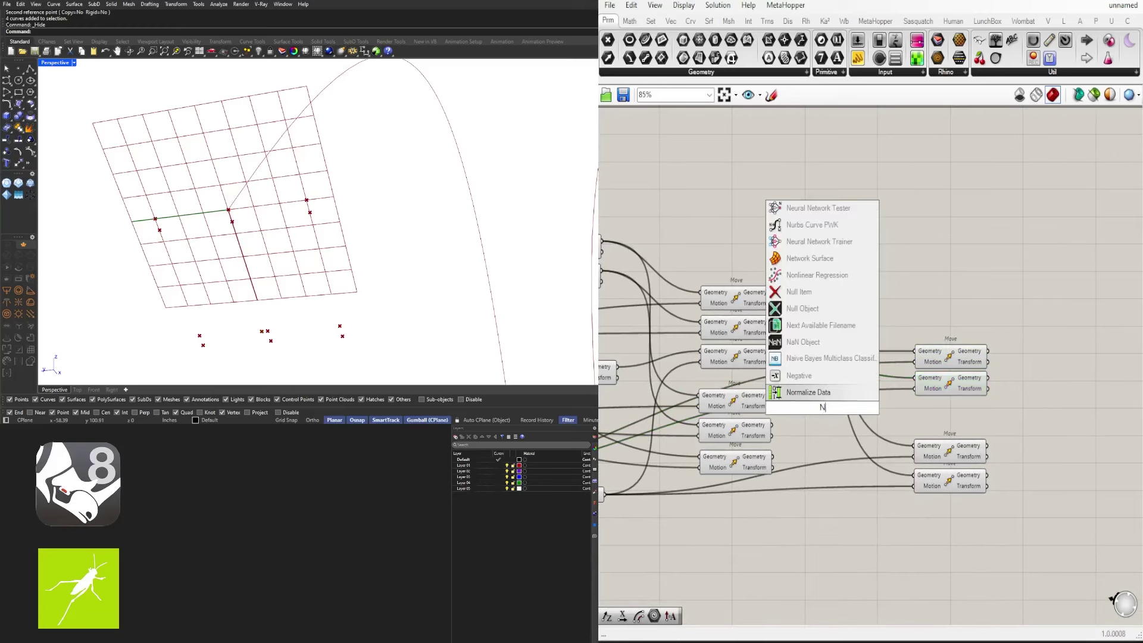
left_click(816, 427)
right_click_drag(815, 426, 676, 450)
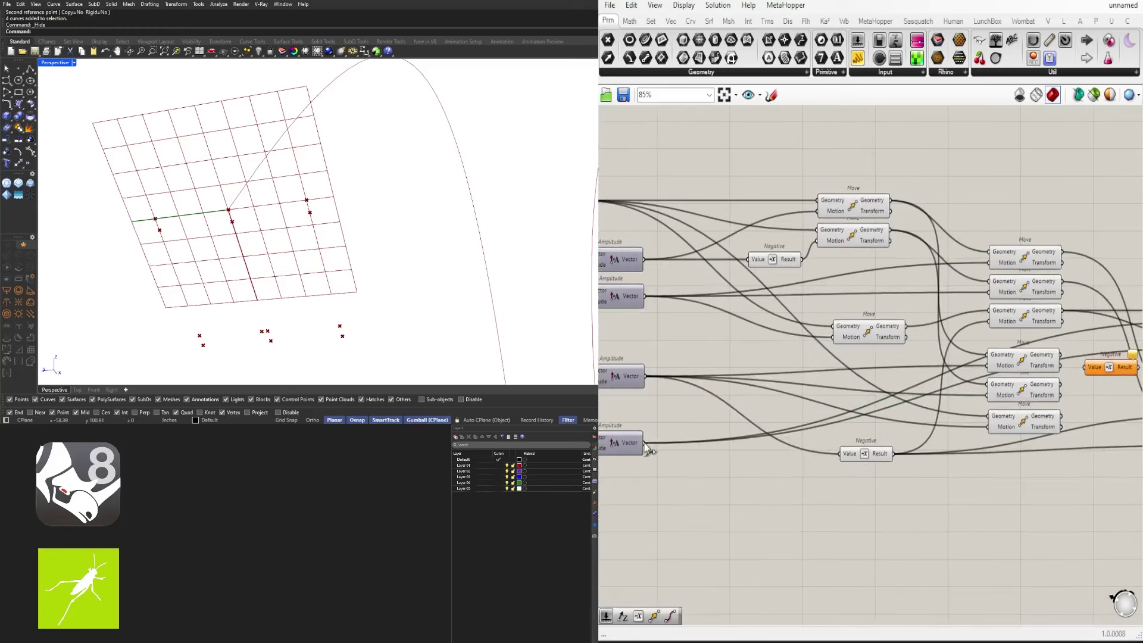
scroll(837, 388, "up", 4)
left_click_drag(827, 377, 940, 352)
left_click_drag(788, 383, 870, 347)
left_click_drag(1021, 378, 946, 270)
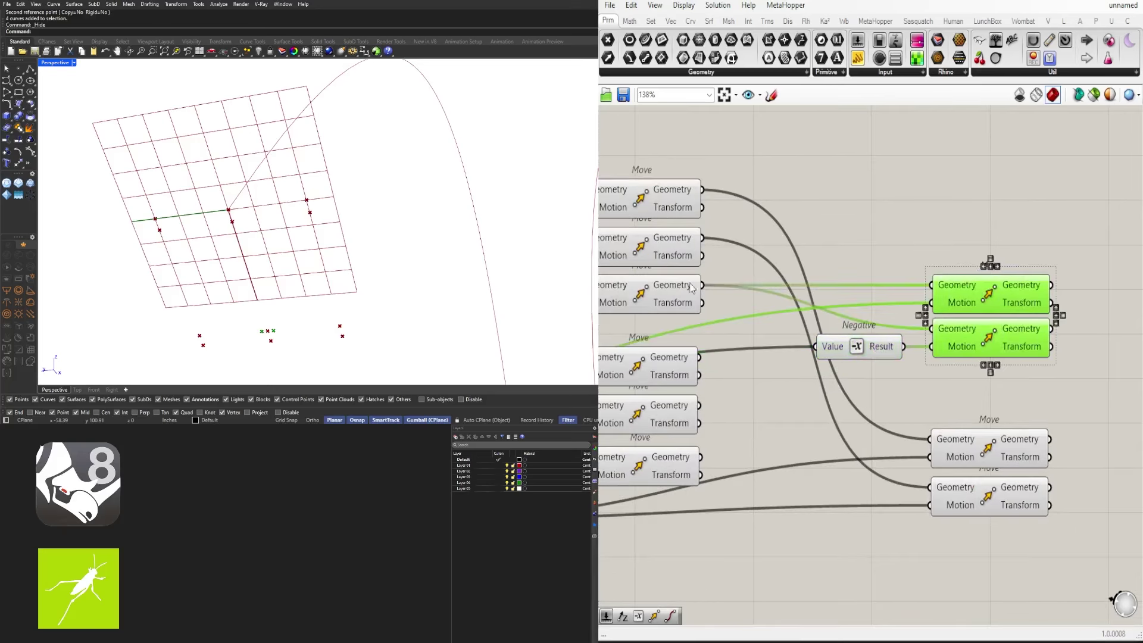
Turn off the preview of the third Move in the second column, which feeds the two new Moves
right_click_drag(692, 289, 849, 305)
left_click(789, 313)
middle_click(788, 314)
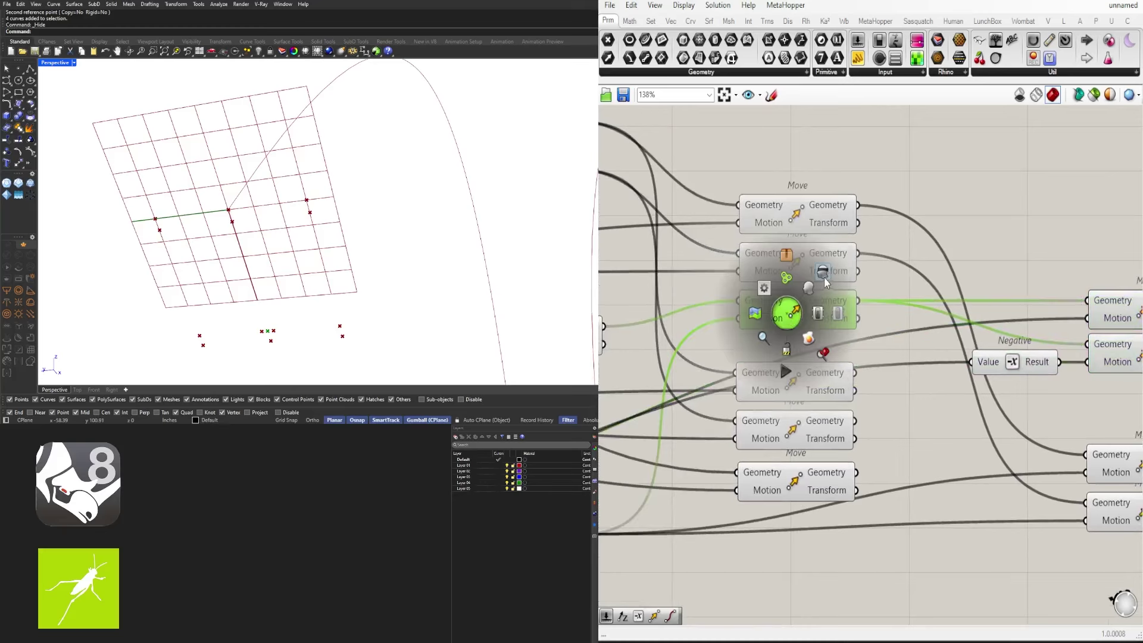
left_click(823, 270)
scroll(1002, 319, "down", 2)
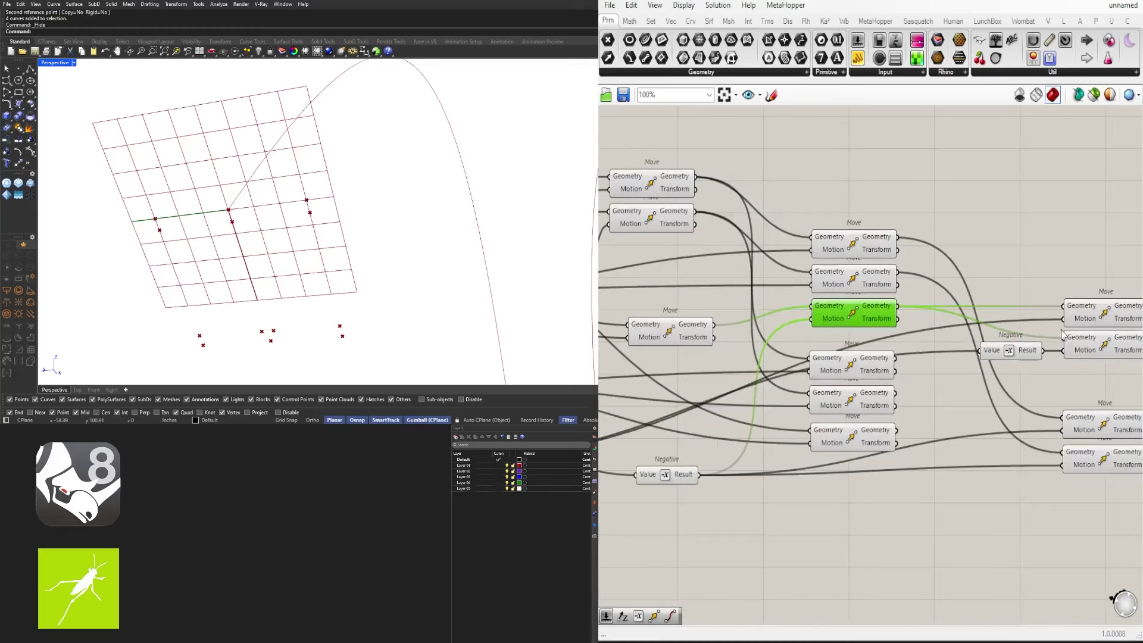
Duplicate the new pair of Moves with their Negative component and place the copy below the lowest Moves in the third column
right_click_drag(1062, 334, 800, 370)
scroll(799, 370, "down", 1)
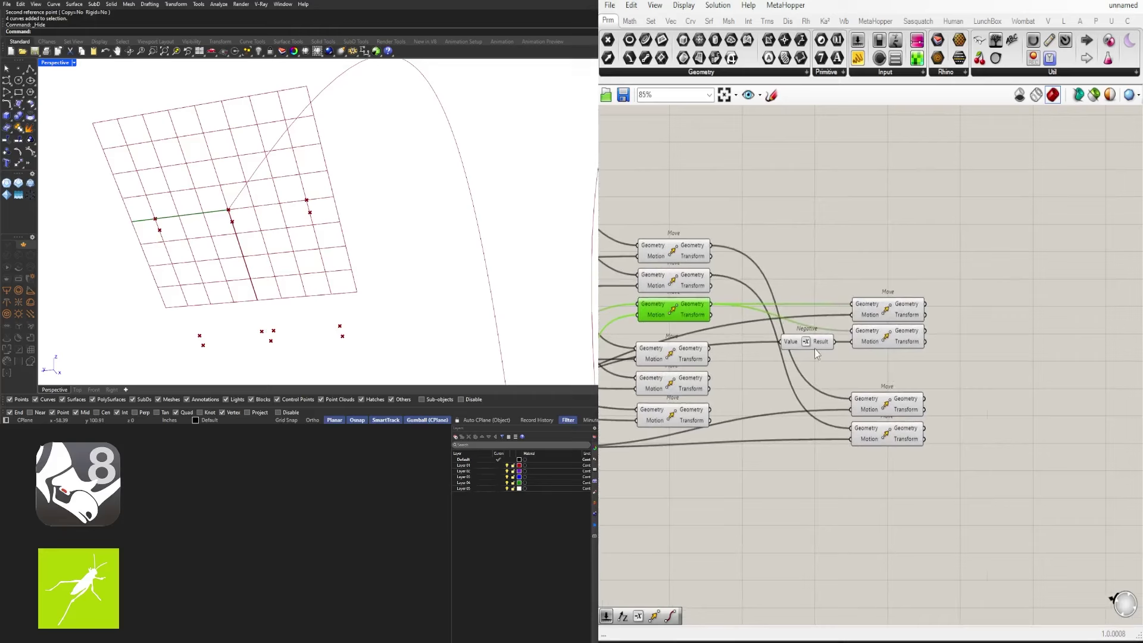
left_click_drag(945, 337, 795, 262)
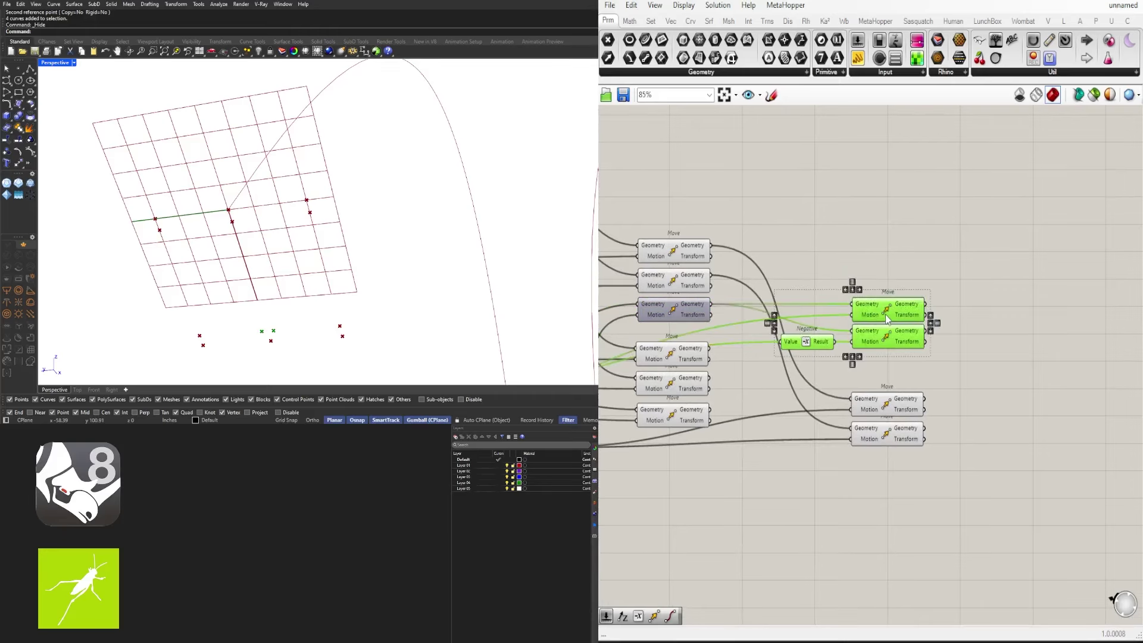
left_click_drag(887, 317, 891, 249)
right_click_drag(725, 359, 780, 337)
left_click(739, 398)
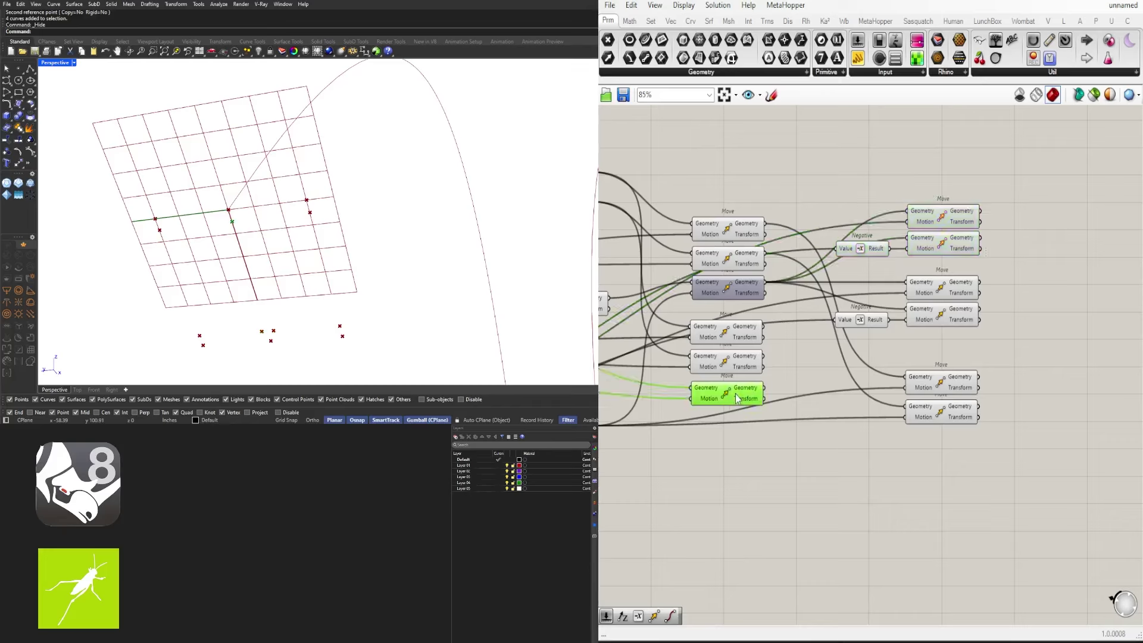
left_click_drag(1012, 265, 831, 184)
left_click_drag(932, 223, 941, 463)
left_click(1024, 438)
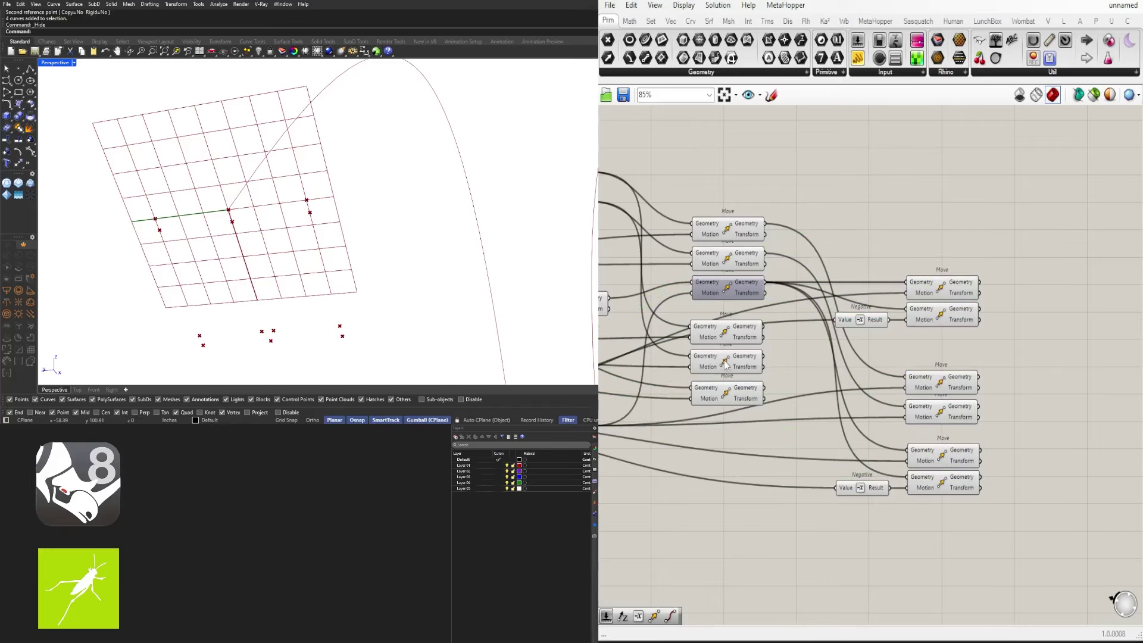
Connect the Geometry output of the second column's lowest Move to the Geometry inputs of both copied Moves
left_click(726, 397)
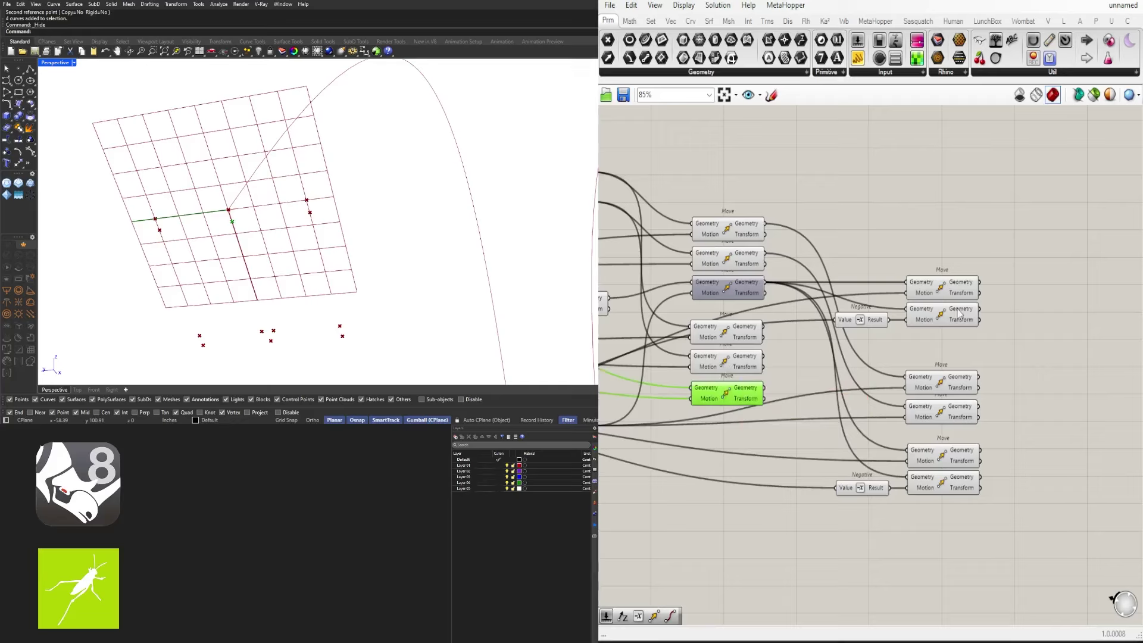
left_click_drag(989, 331, 933, 274)
left_click(988, 335)
left_click_drag(1041, 498, 829, 436)
left_click(733, 370)
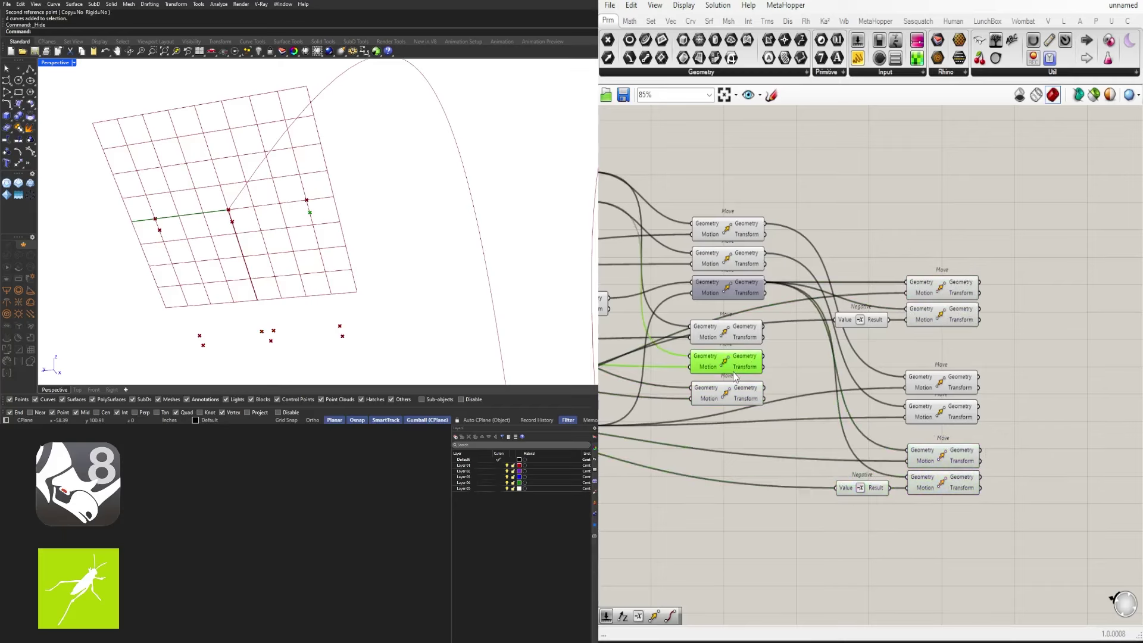
left_click(749, 397)
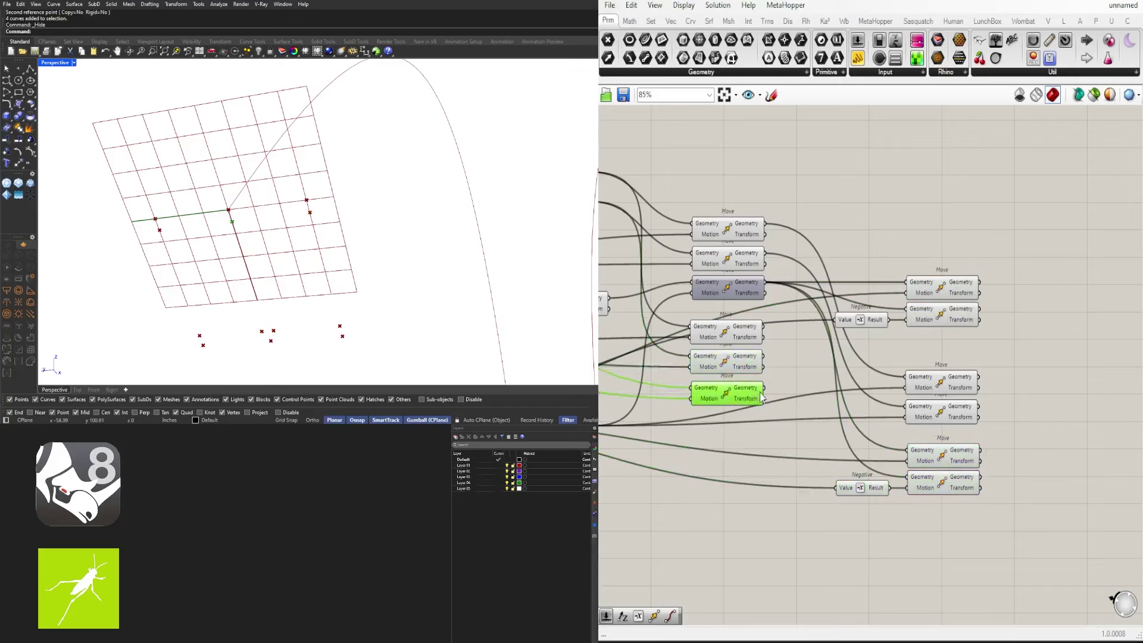
left_click_drag(763, 398, 906, 460)
left_click(1009, 469)
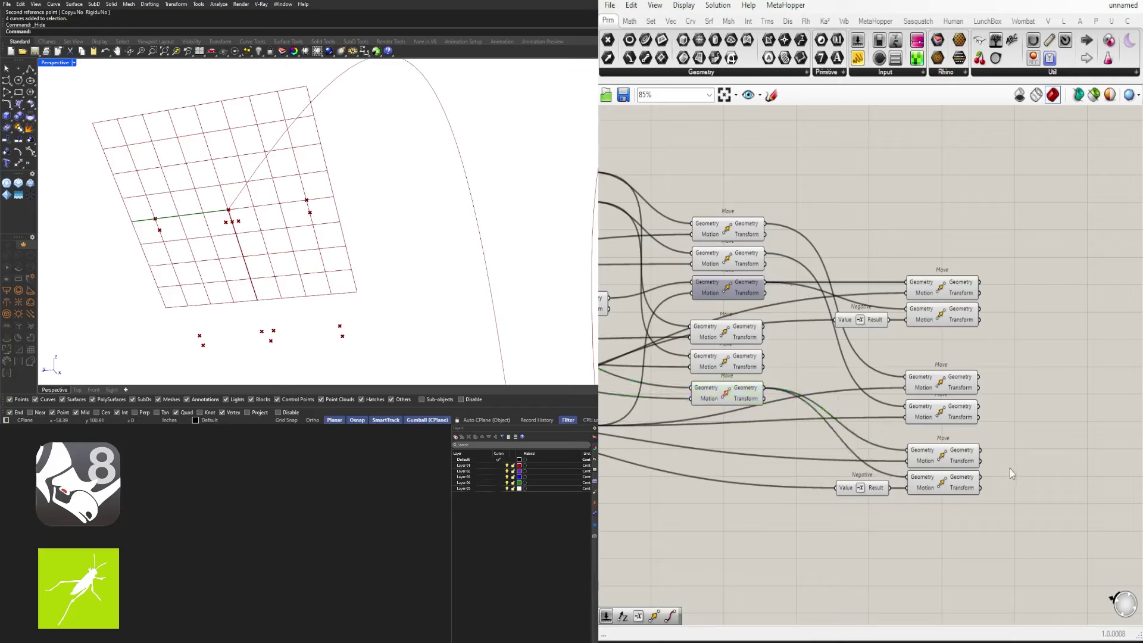
Turn off the preview of the second column's lowest Move and nudge the copied Negative component away from its Moves
left_click(729, 397)
middle_click(727, 390)
left_click(858, 392)
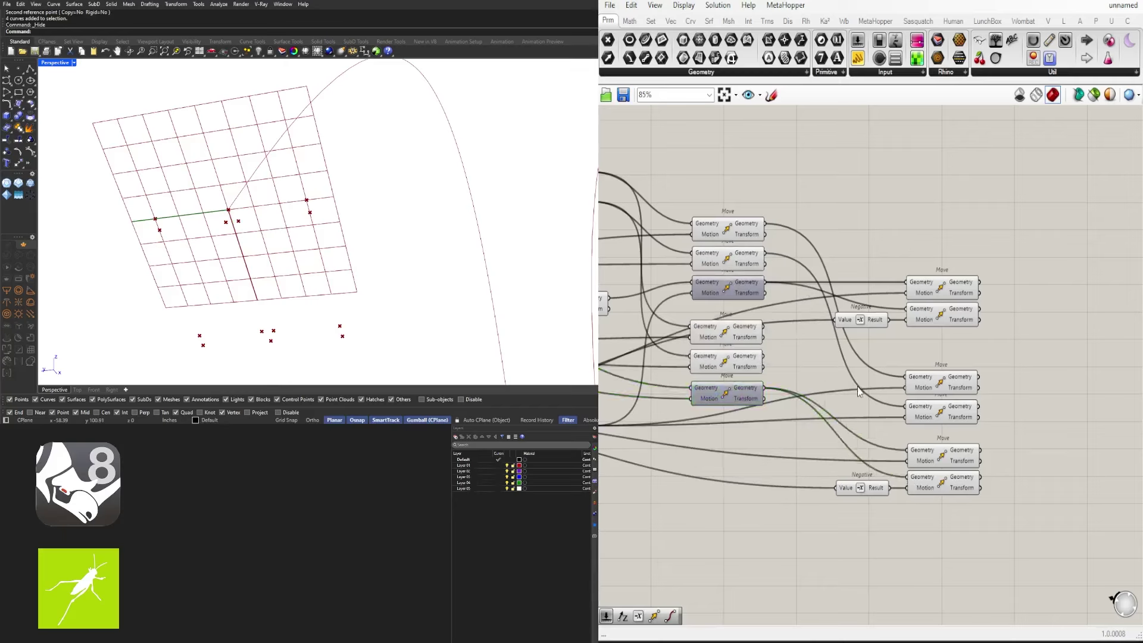
left_click_drag(874, 483, 800, 479)
Examine the definition and which outer profile points the first-column Moves and the upper second-column Moves produce
scroll(778, 472, "down", 5)
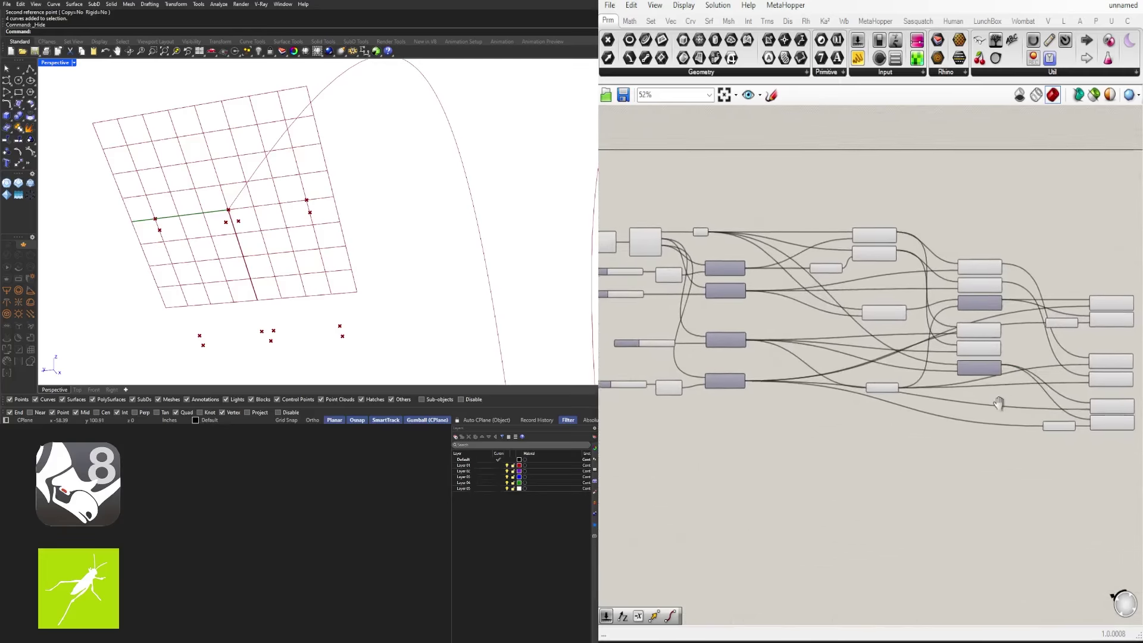
scroll(882, 352, "up", 4)
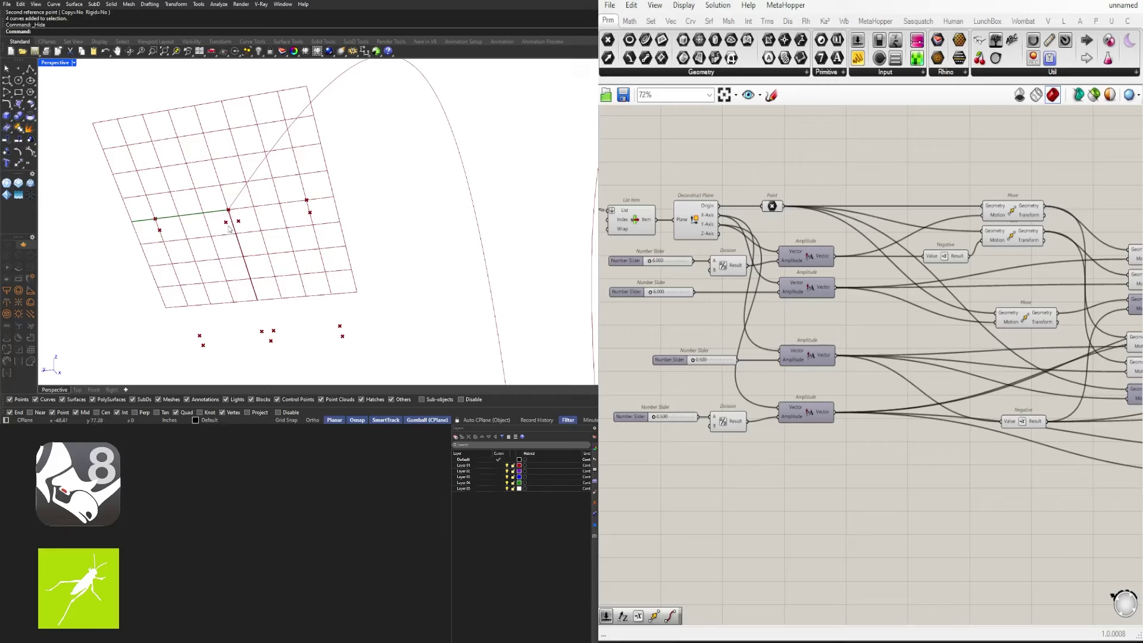
right_click_drag(826, 317, 799, 316)
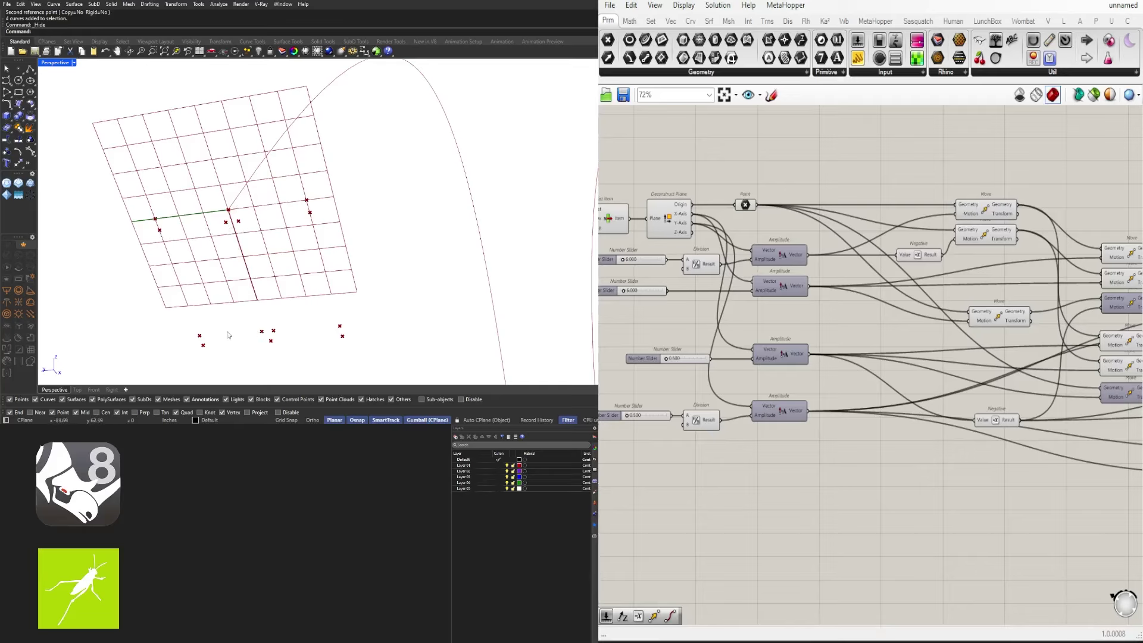
scroll(929, 232, "down", 1)
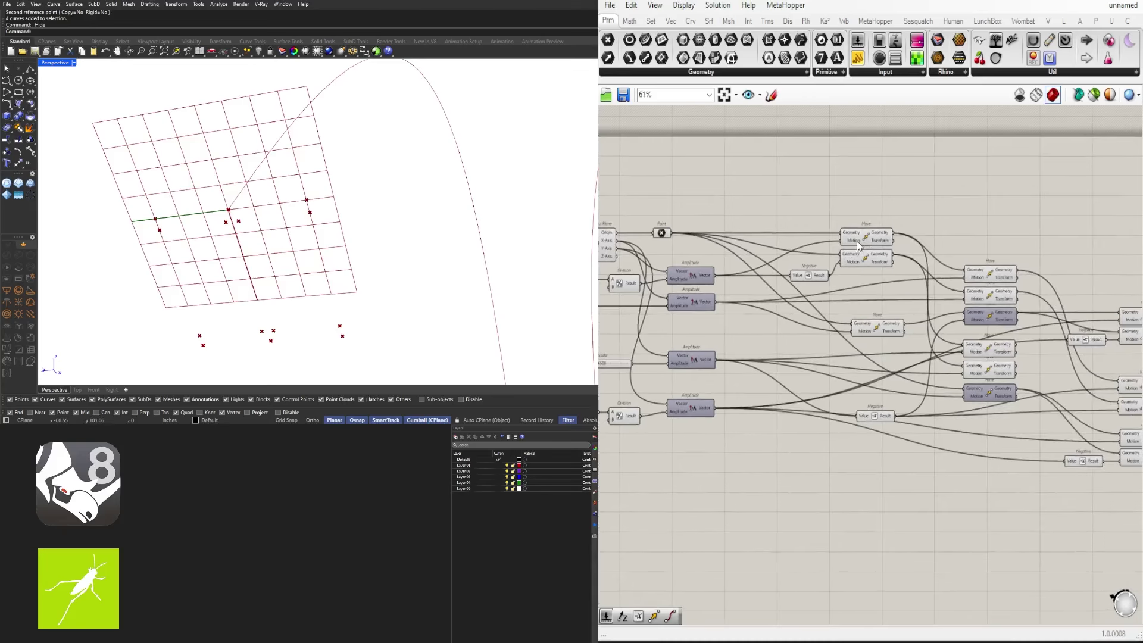
left_click(855, 241)
left_click(862, 260)
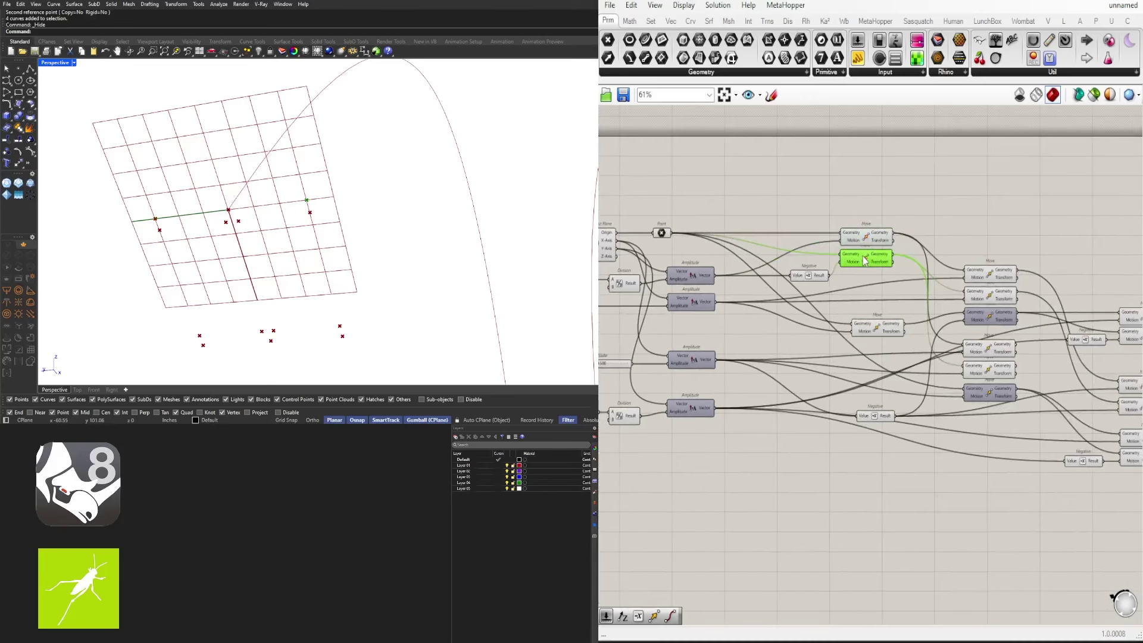
left_click(994, 276)
left_click(994, 291)
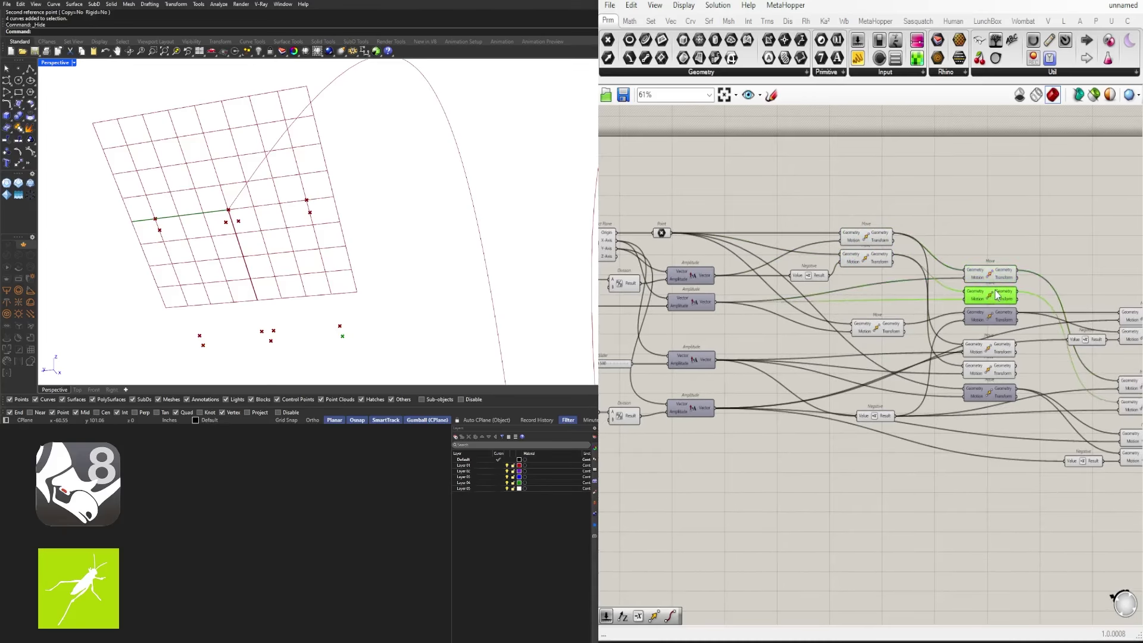
right_click_drag(991, 291, 807, 248)
left_click(868, 202)
left_click(813, 254)
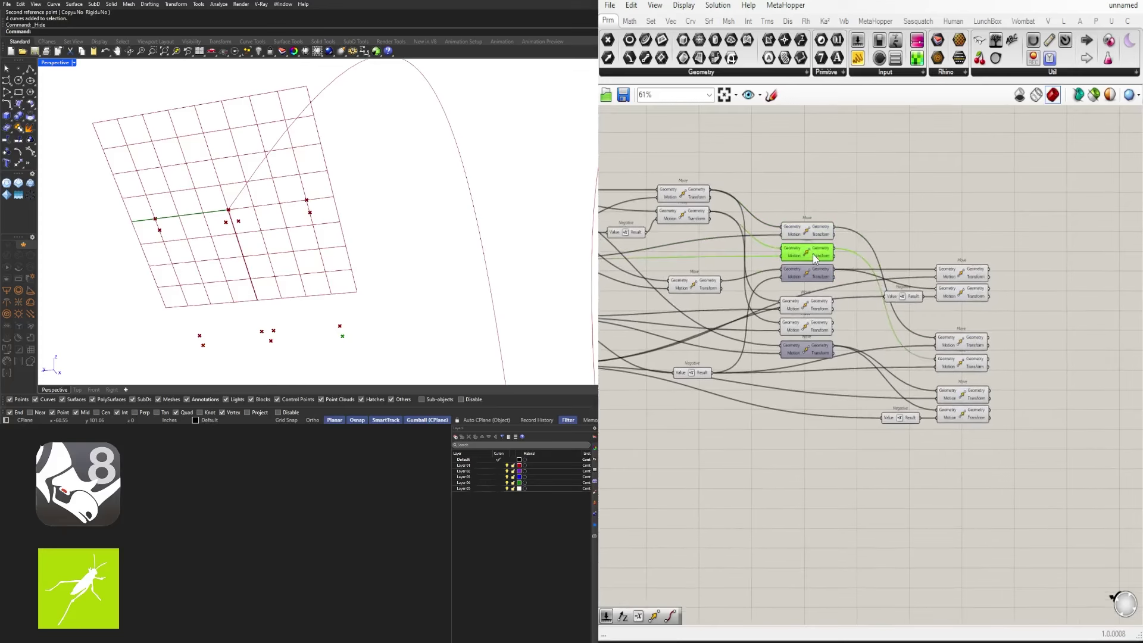
Add a two-point Line component above the third column of Moves
left_click(969, 268)
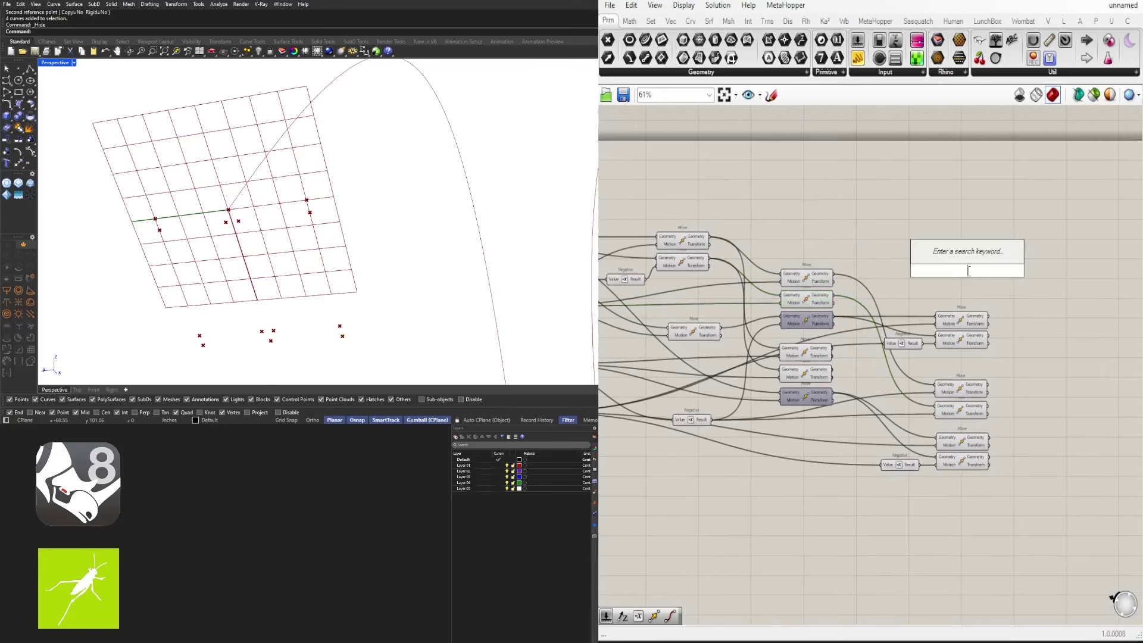
right_click_drag(994, 291, 1019, 275)
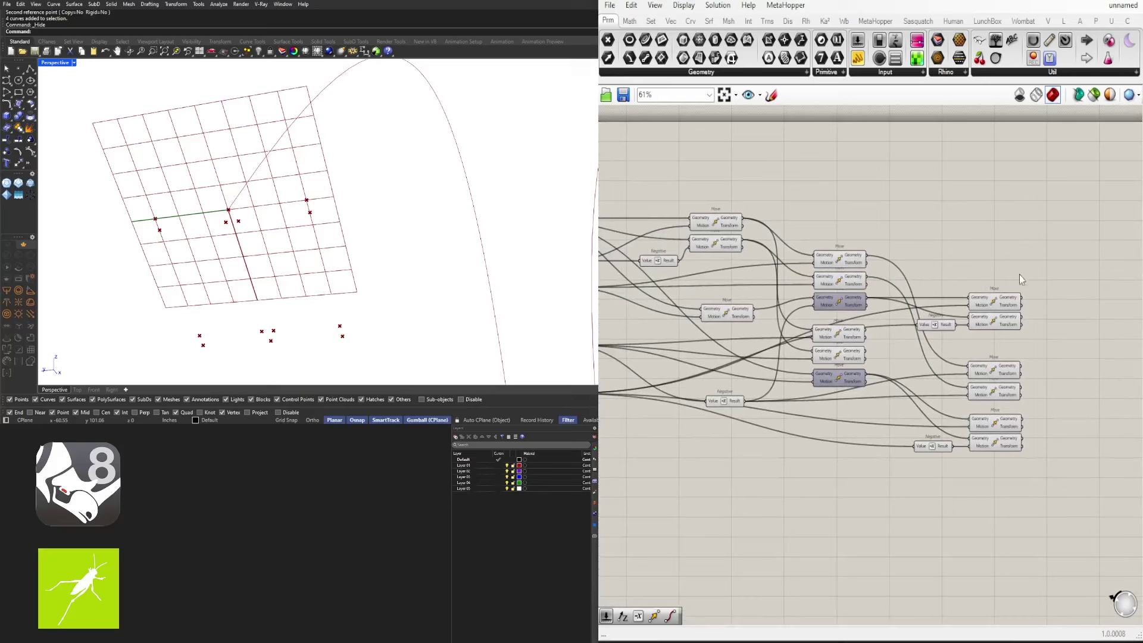
double_click(1021, 222)
type("LINE")
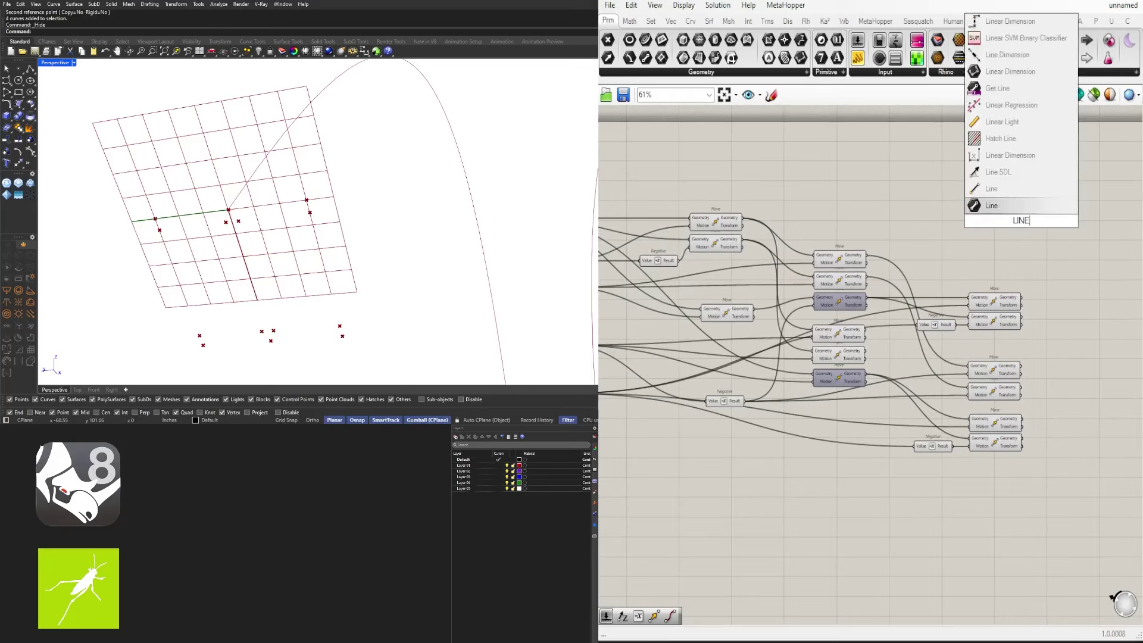
left_click(1020, 189)
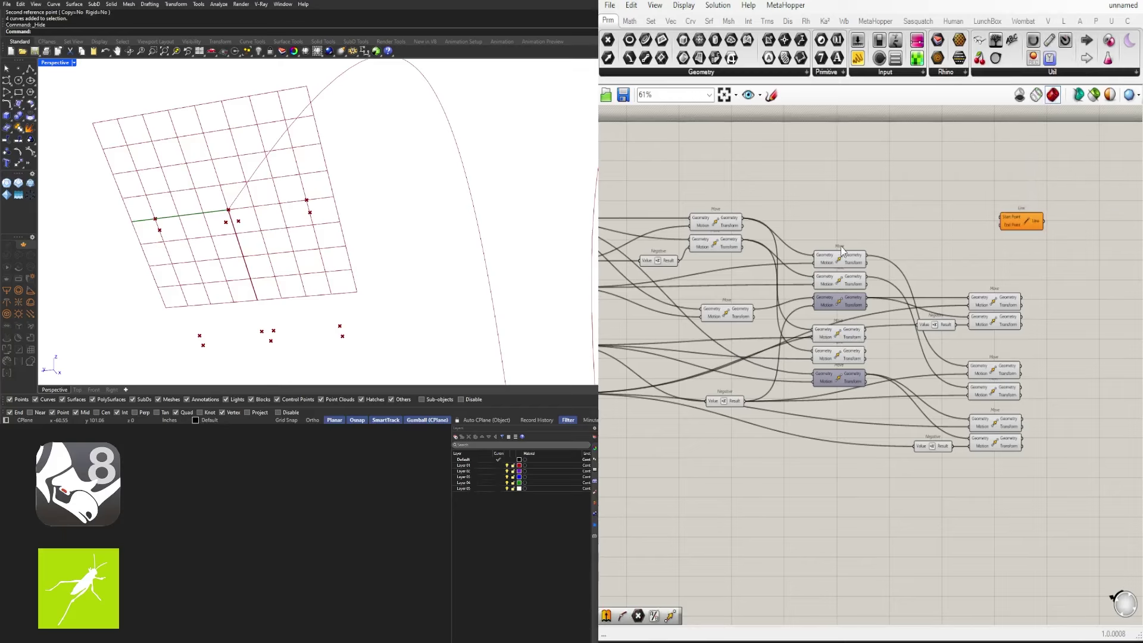
Connect the Geometry output of the fourth Move in the second column to the Line's Start Point input
left_click(726, 225)
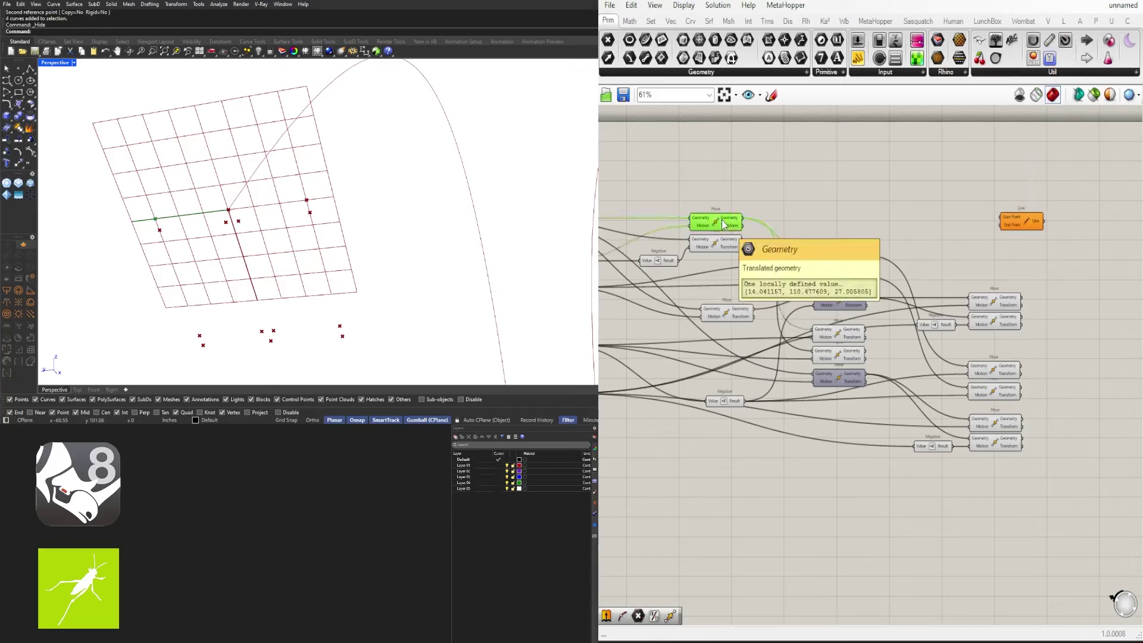
left_click(724, 245)
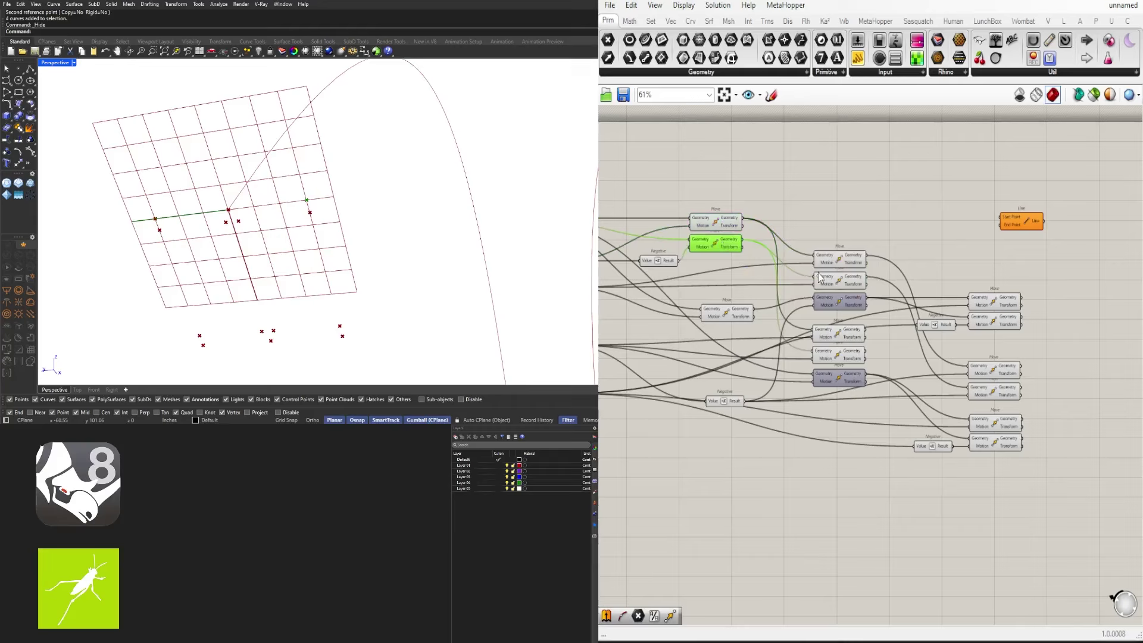
left_click(832, 262)
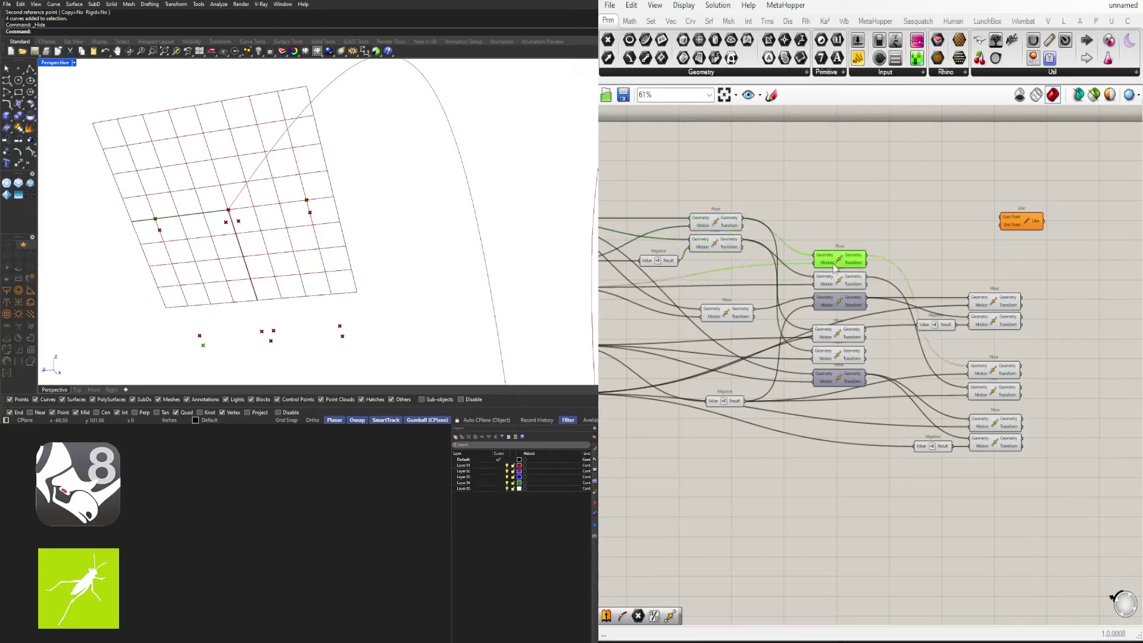
left_click(836, 282)
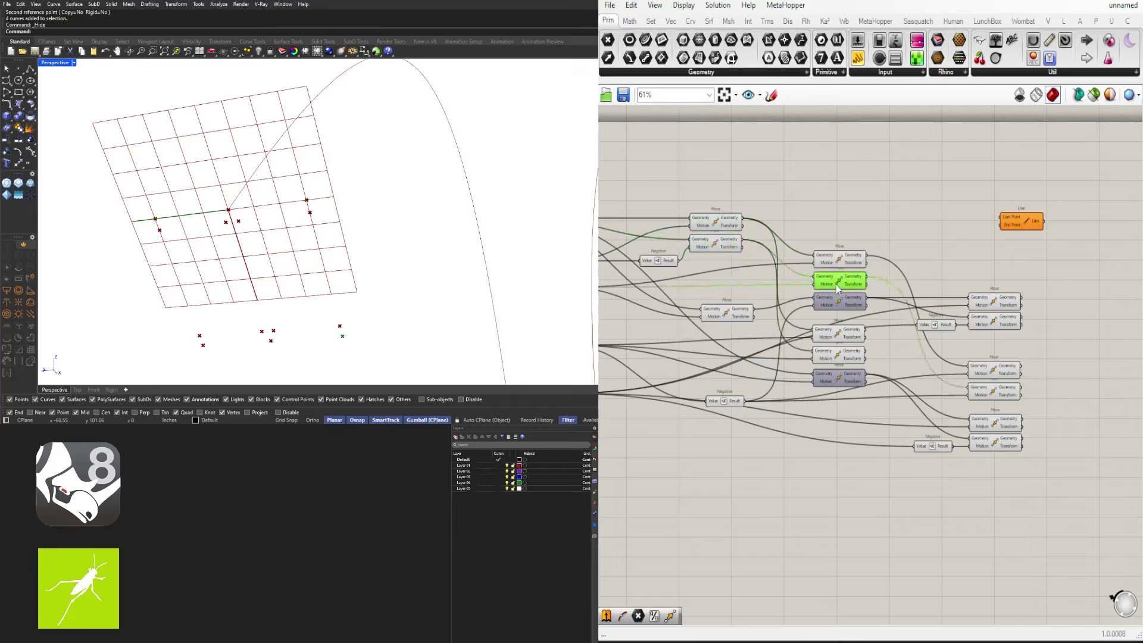
left_click(842, 332)
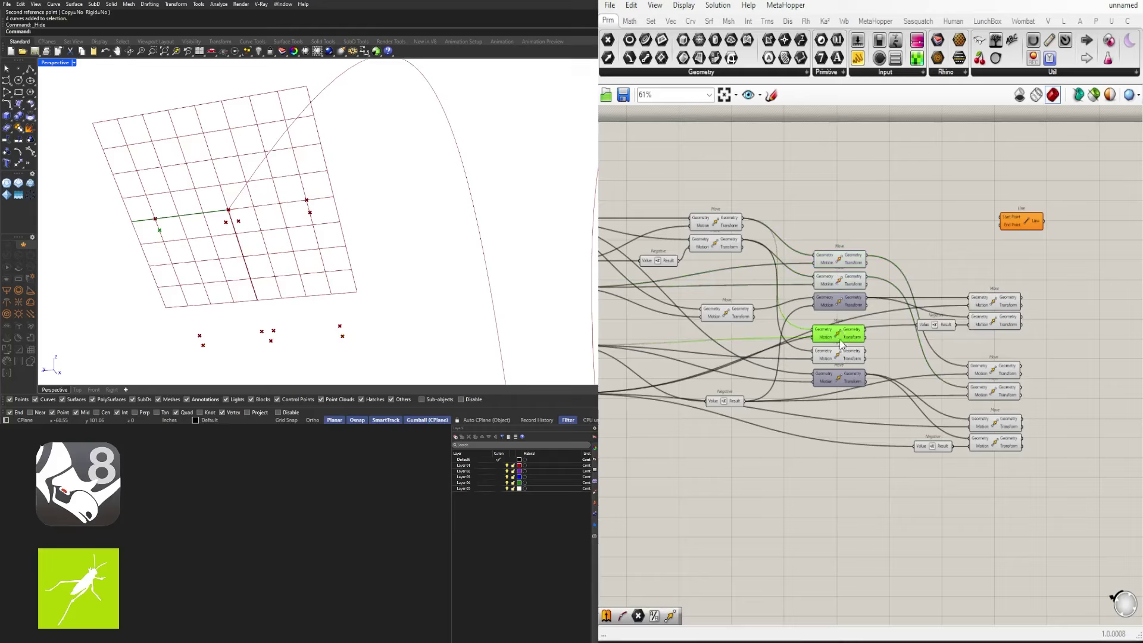
left_click_drag(866, 334, 1023, 248)
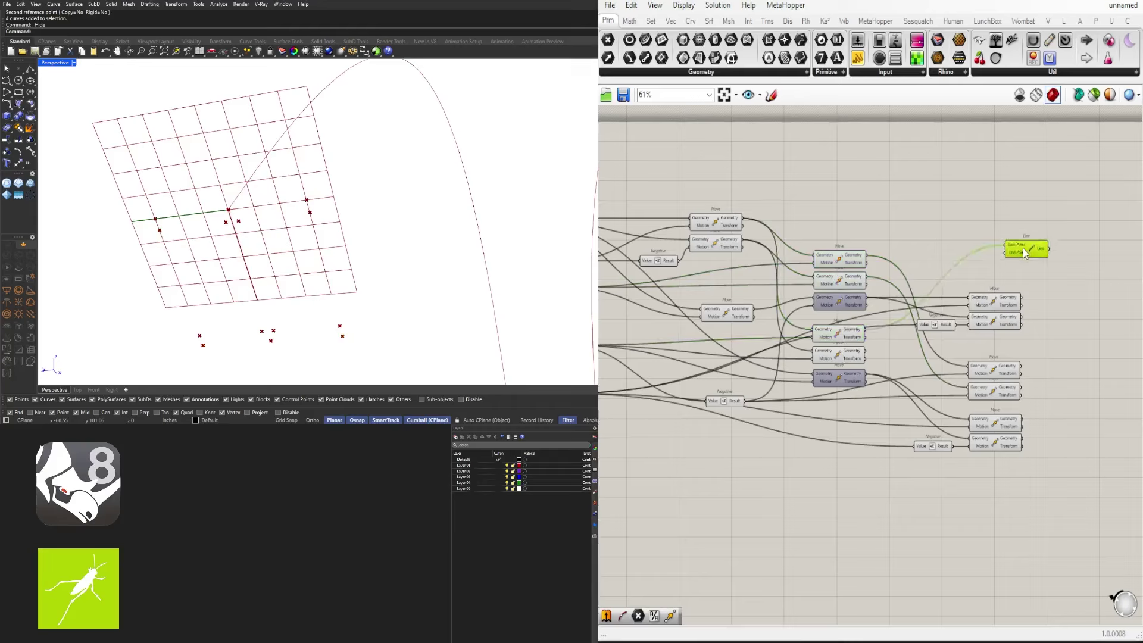
Connect the Geometry output of the upper Move in the third column's lowest pair to the Line's End Point and place the Line beyond that column
left_click(846, 337)
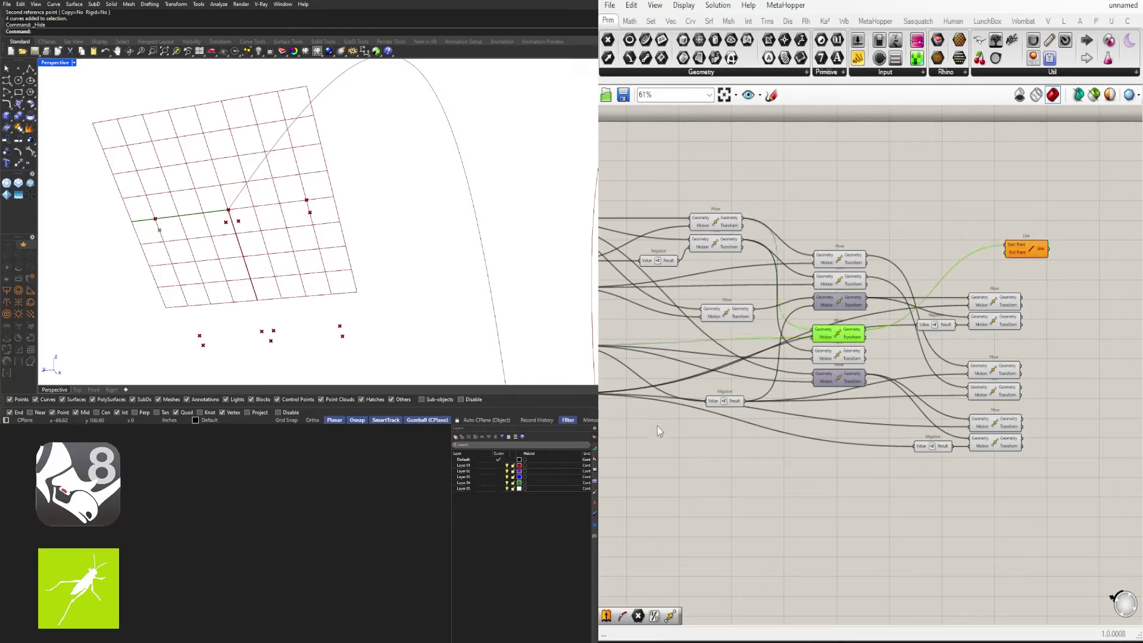
left_click(994, 305)
left_click(999, 424)
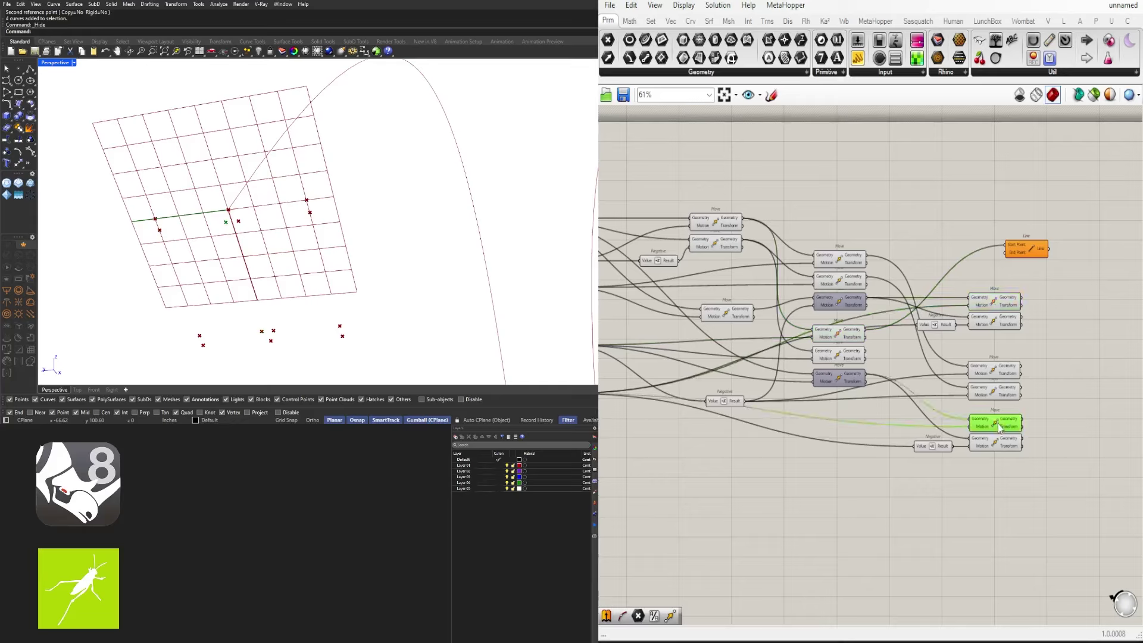
left_click_drag(1022, 426, 1093, 356)
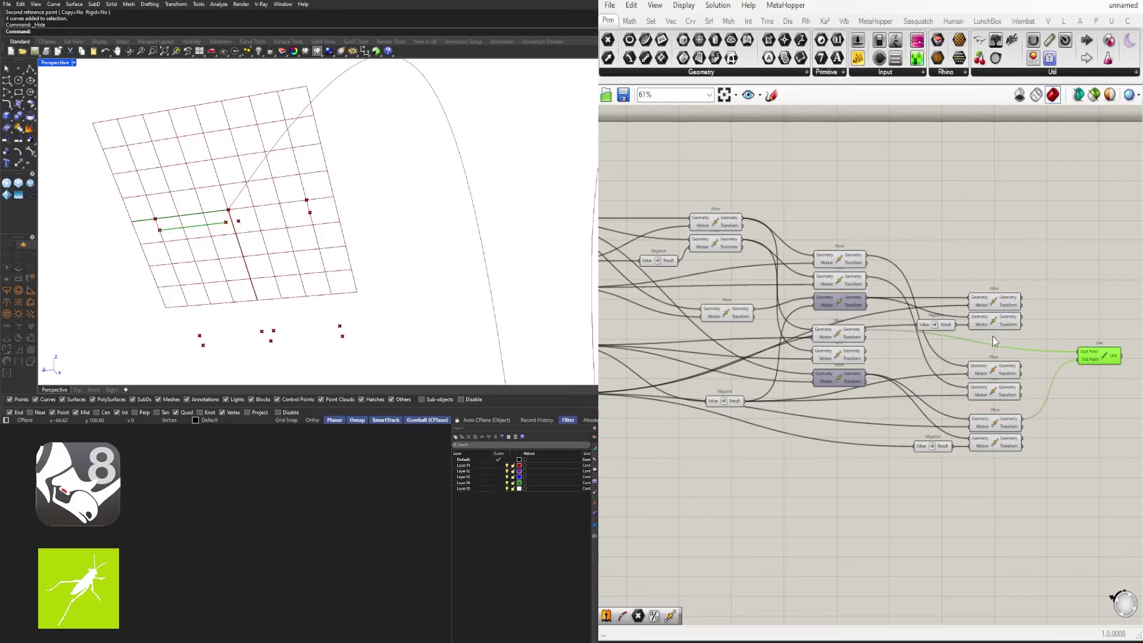
Reposition the Line component beyond the third column of Moves and duplicate it directly below
scroll(992, 336, "up", 2)
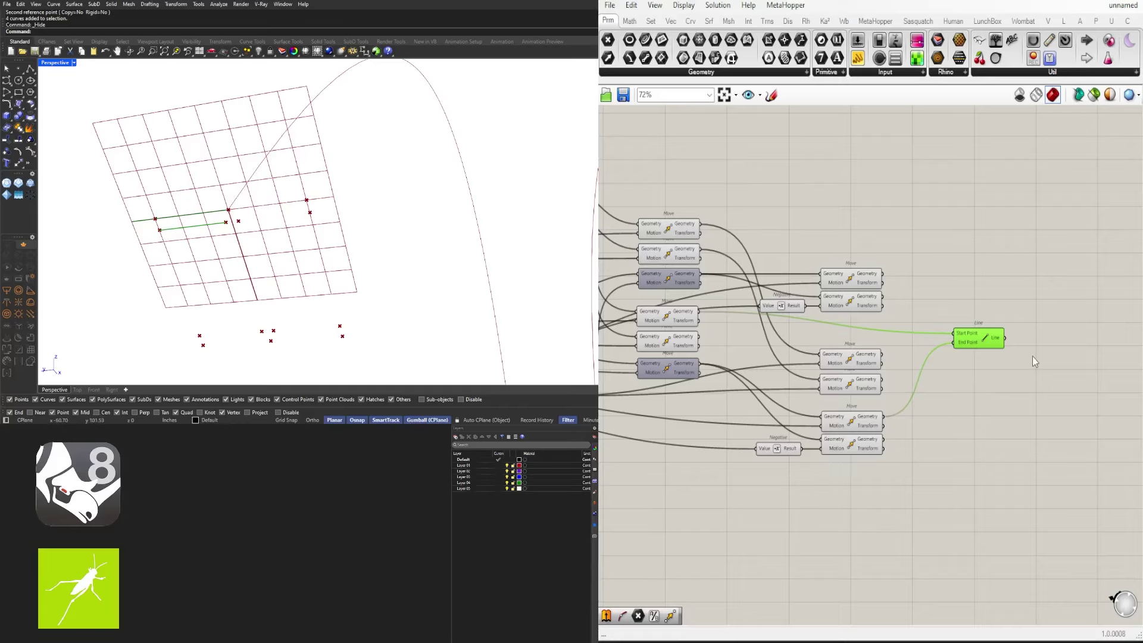
right_click_drag(1034, 362, 924, 382)
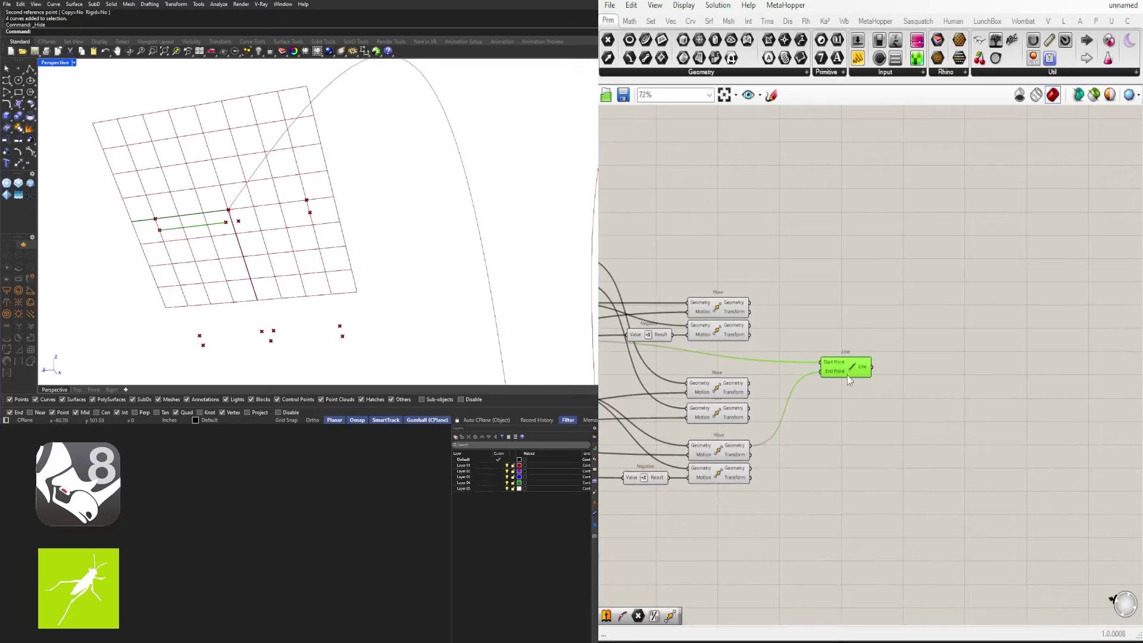
mouse_move(856, 373)
left_mouse_down()
mouse_move(826, 381)
mouse_move(855, 341)
mouse_move(836, 368)
left_mouse_up()
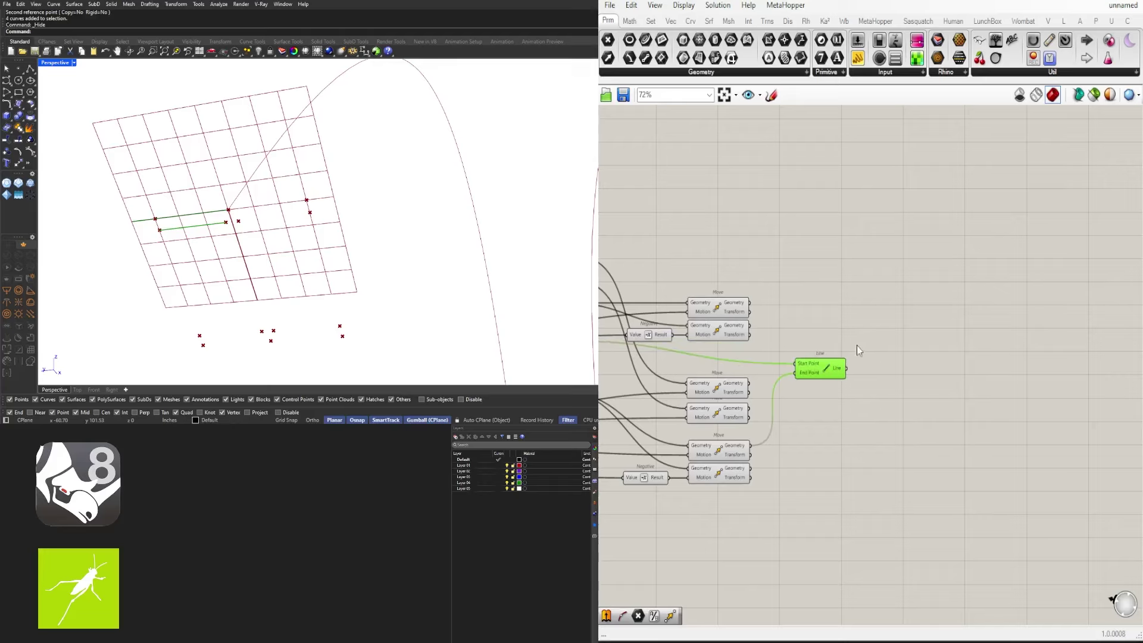
right_click_drag(856, 345, 907, 312)
left_click_drag(869, 332, 925, 326)
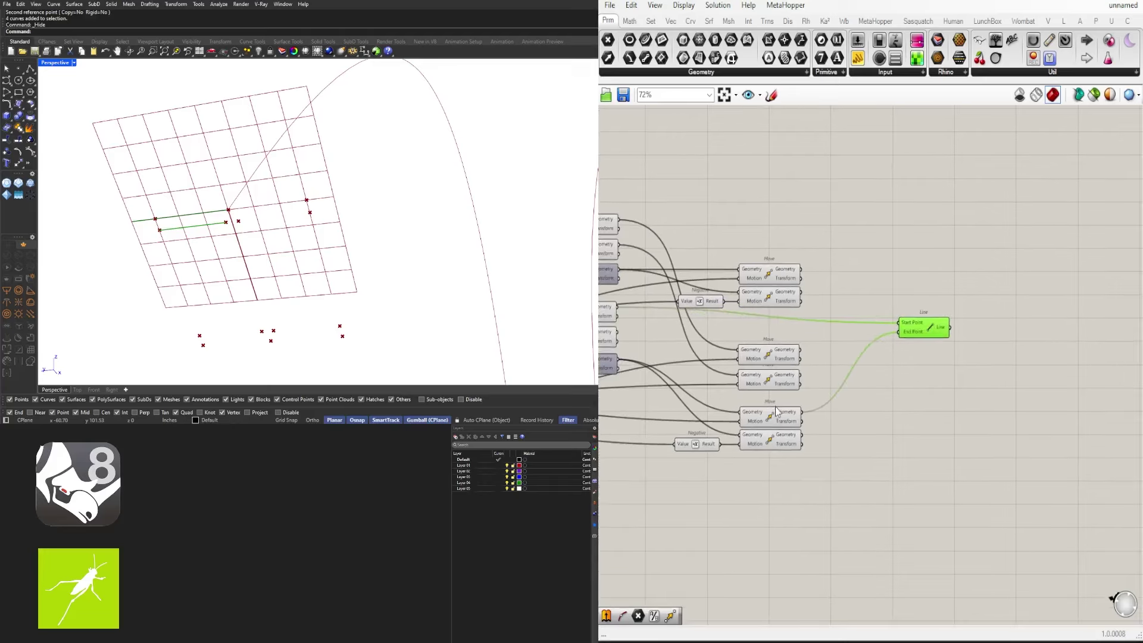
left_click(771, 446)
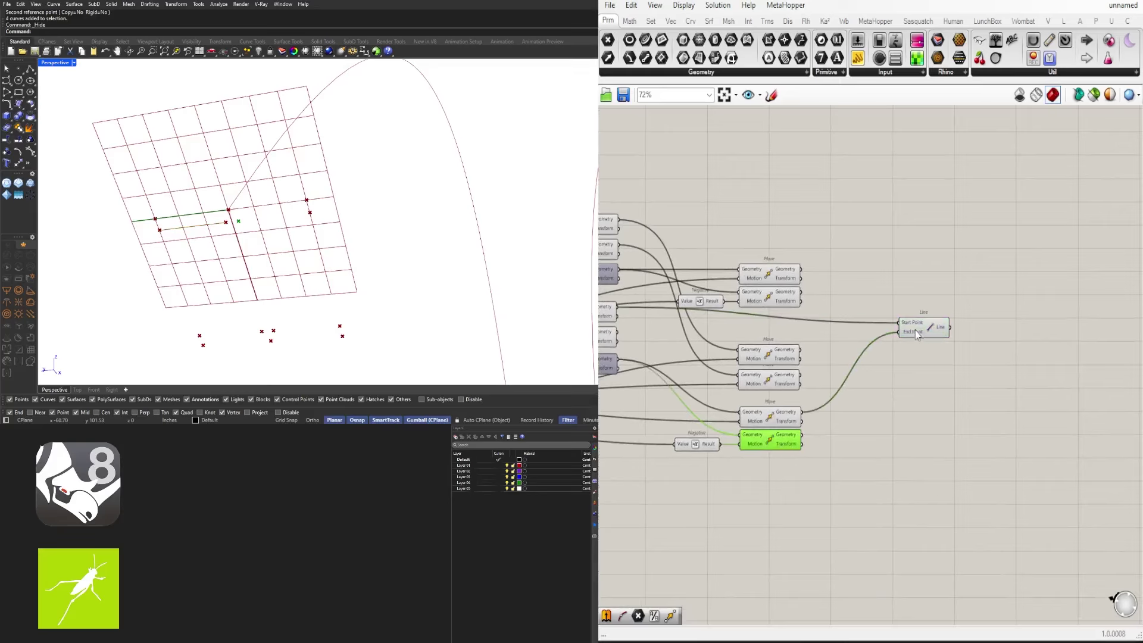
left_click_drag(920, 329, 920, 365)
Connect the fifth Move of the second column to the duplicate Line's Start Point and the lowest third-column Move to its End Point
right_click_drag(896, 373, 1023, 393)
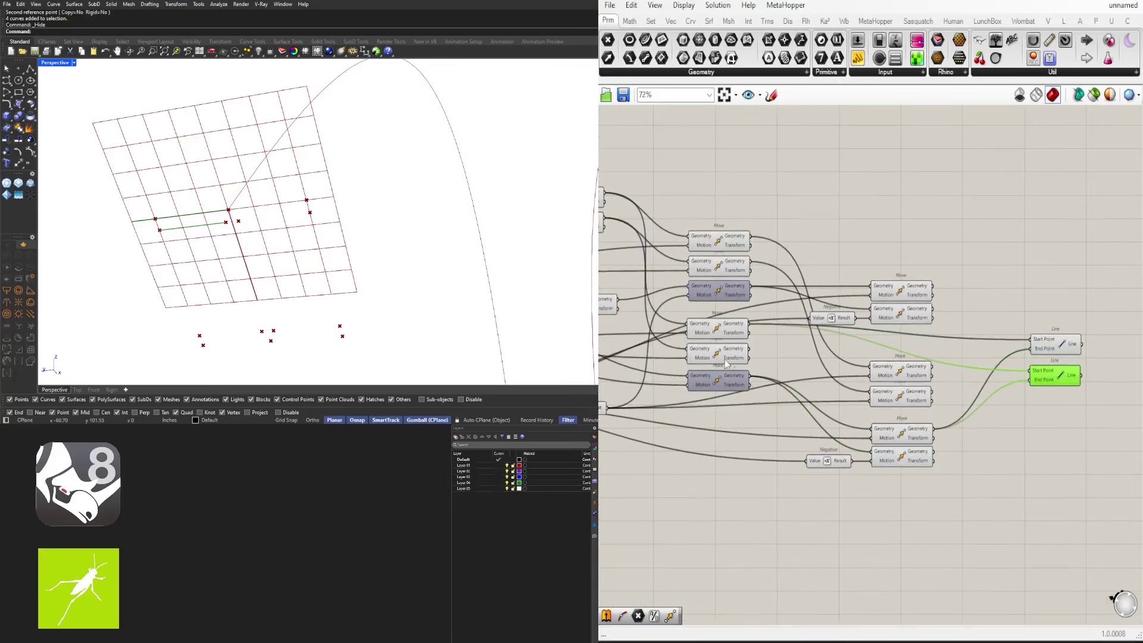
left_click(711, 354)
left_click_drag(750, 349, 1038, 380)
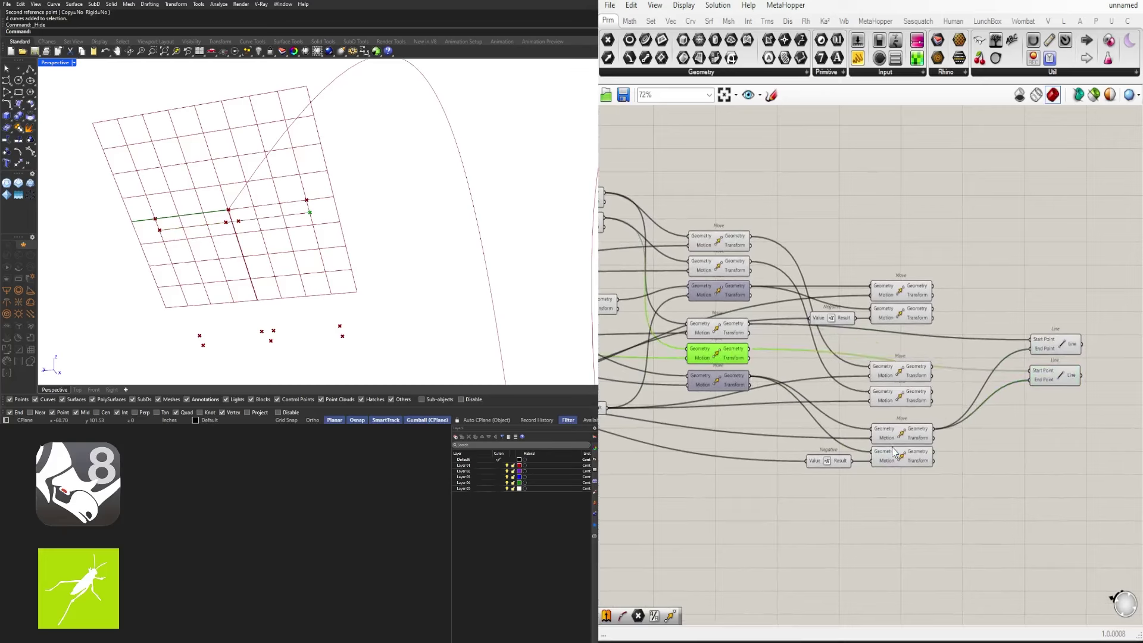
left_click(909, 456)
left_click_drag(934, 451, 1031, 383)
Move both Line components together farther away from the third column of Moves
left_click_drag(1102, 434, 1030, 331)
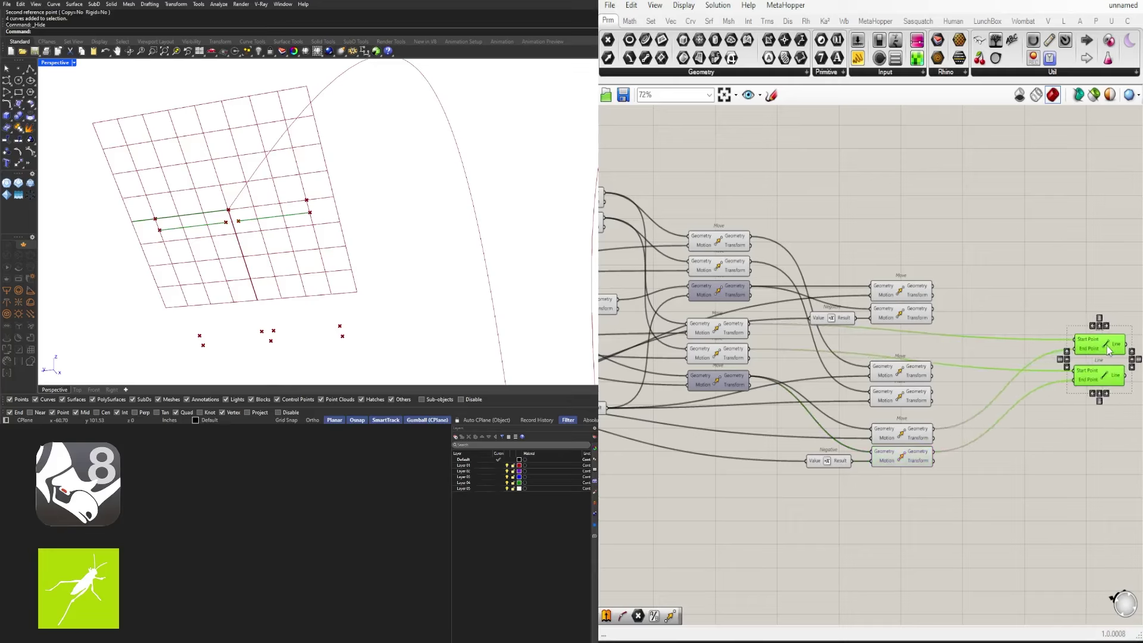
right_click_drag(1078, 342, 991, 349)
left_click_drag(991, 350, 1031, 342)
right_click_drag(826, 306, 876, 307)
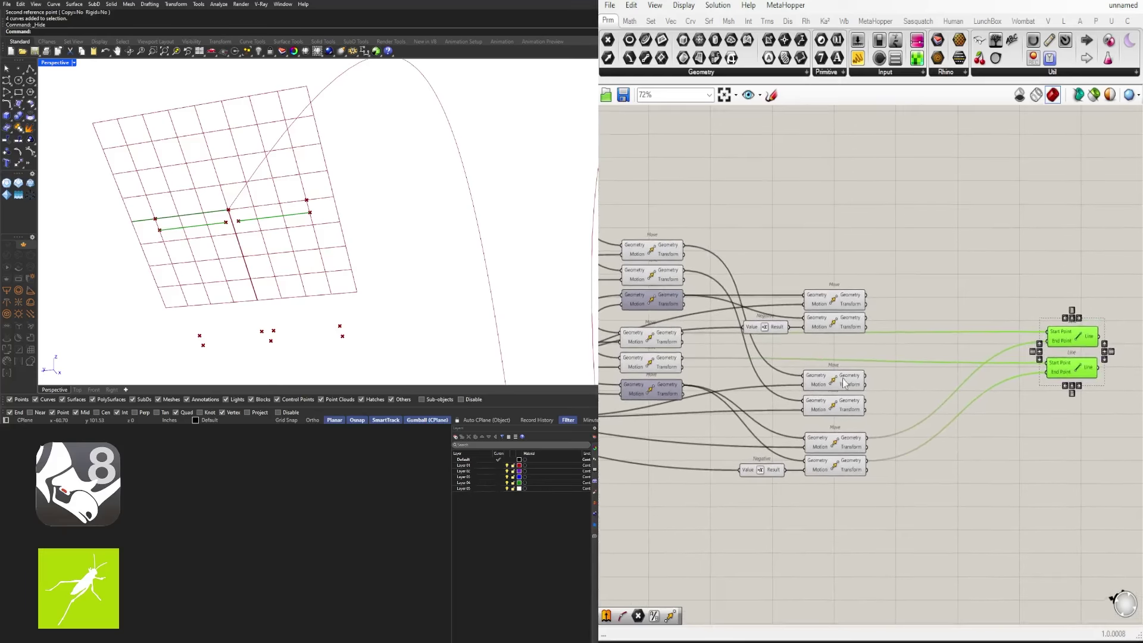
left_click_drag(852, 334, 857, 301)
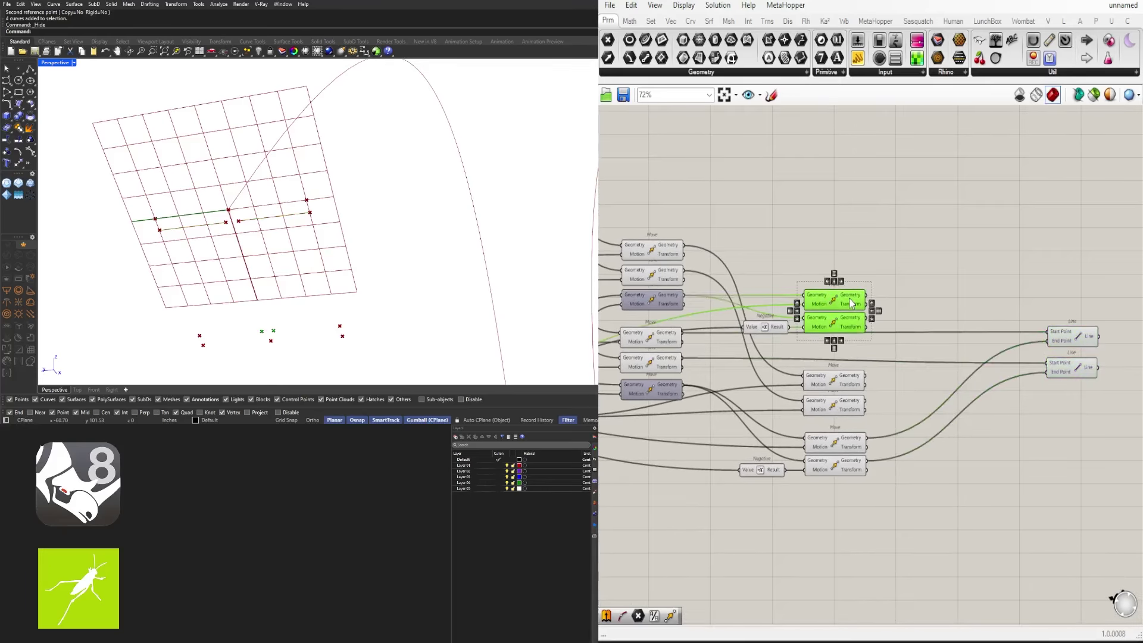
right_click_drag(1116, 374, 1037, 386)
left_click_drag(1035, 413, 995, 283)
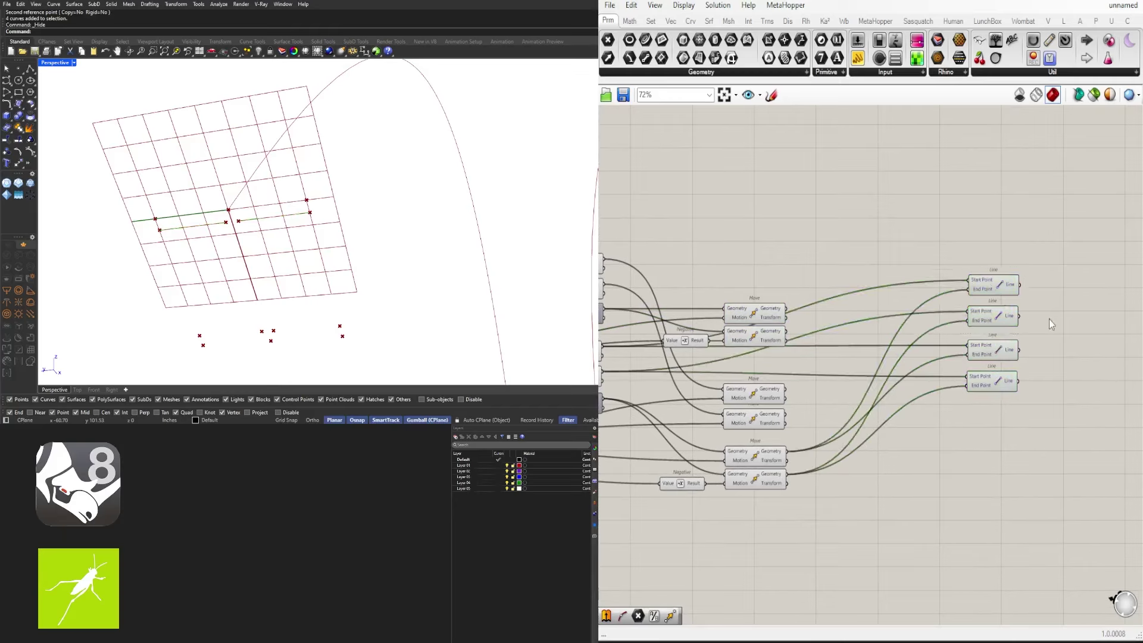
key("ctrl+z")
Duplicate the upper Line above the pair and connect the lower Move of the third column's top pair to its End Point
left_click(994, 354)
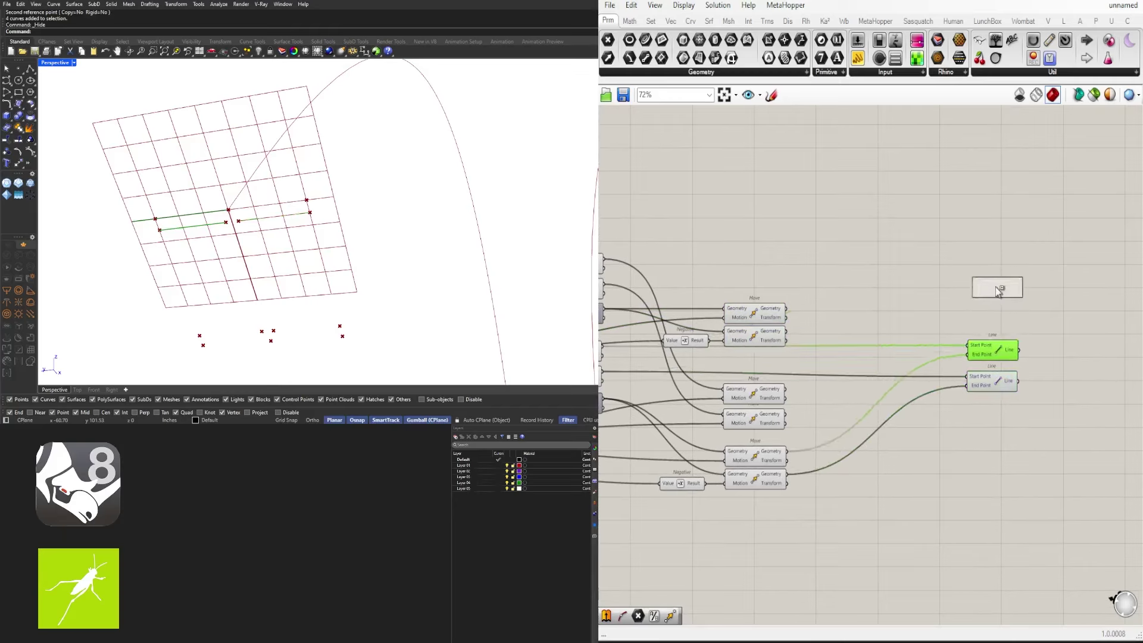
left_click_drag(998, 292, 995, 309, "alt")
left_click(772, 334)
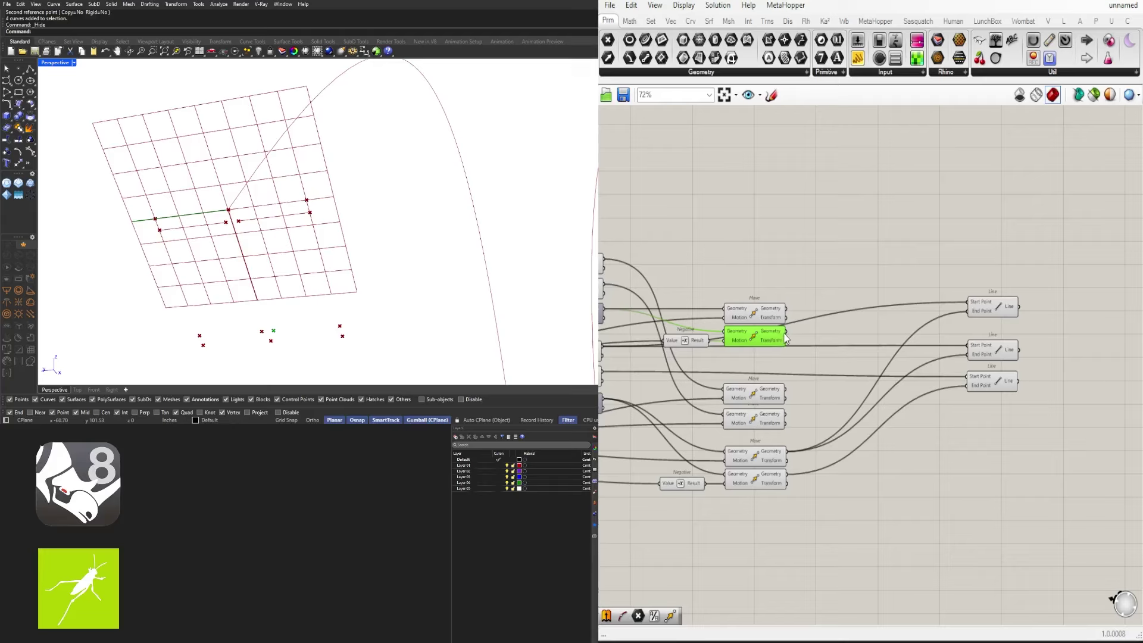
left_click_drag(785, 336, 966, 322)
Find the matching lower flange point and connect the lower Move of the third column's middle pair to the new Line's Start Point
right_click_drag(733, 367, 815, 360)
right_click_drag(686, 365, 741, 356)
left_click(732, 352)
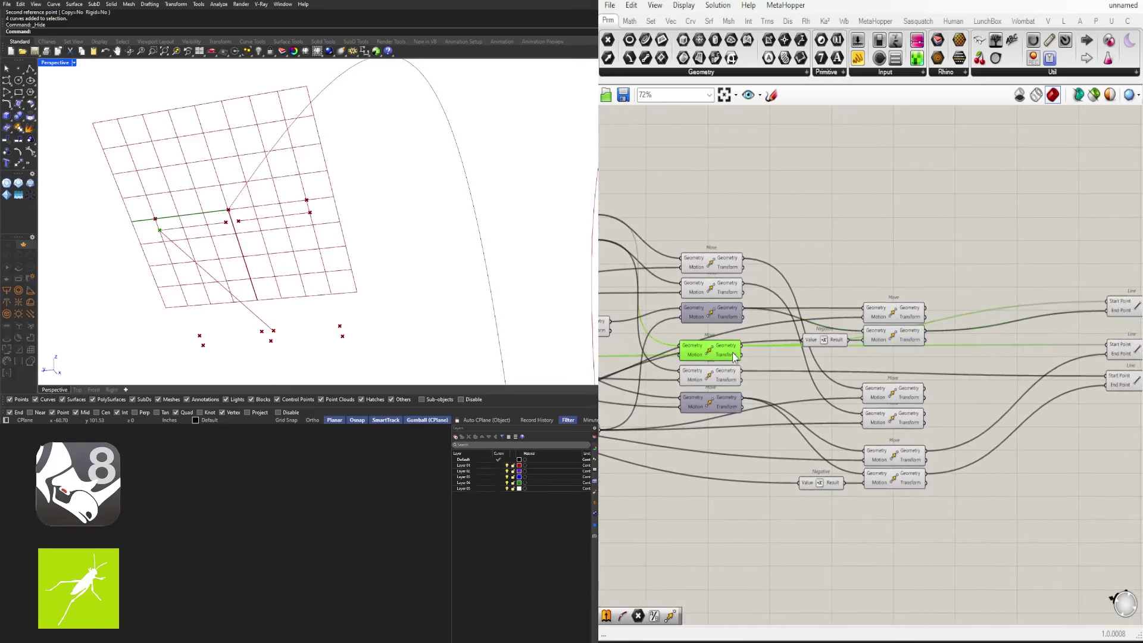
left_click(733, 379)
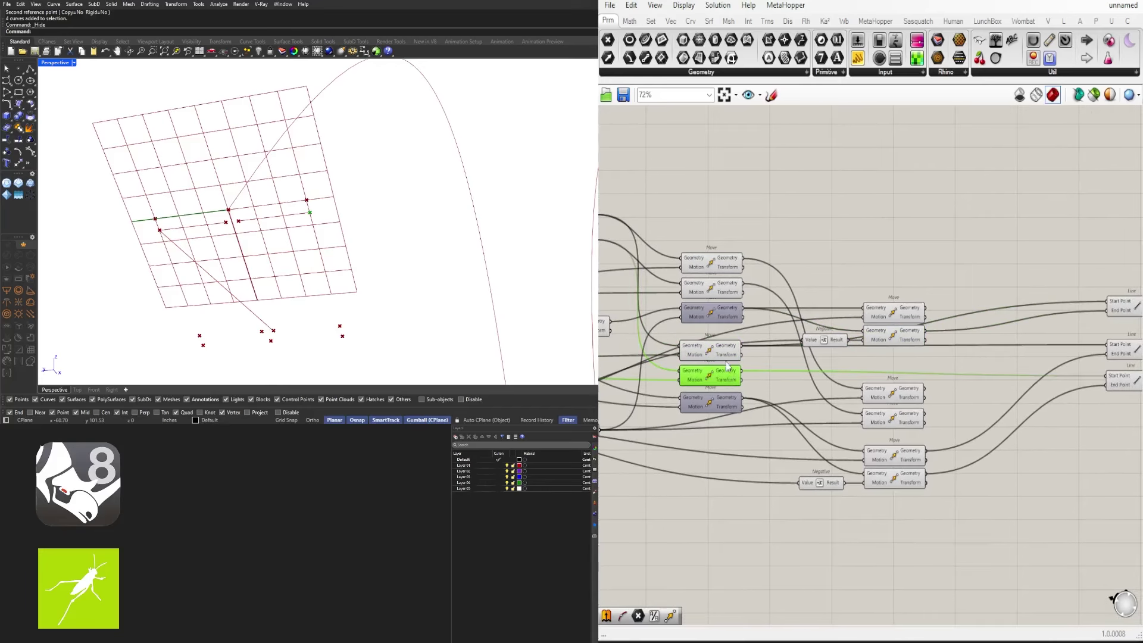
left_click(719, 264)
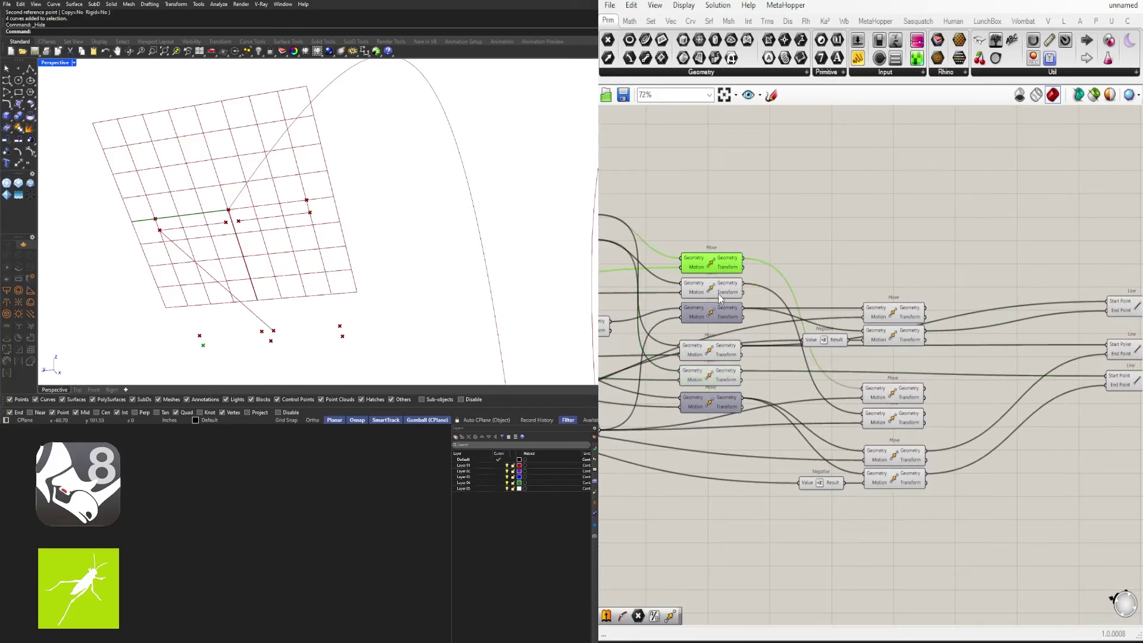
left_click(721, 289)
left_click(893, 417)
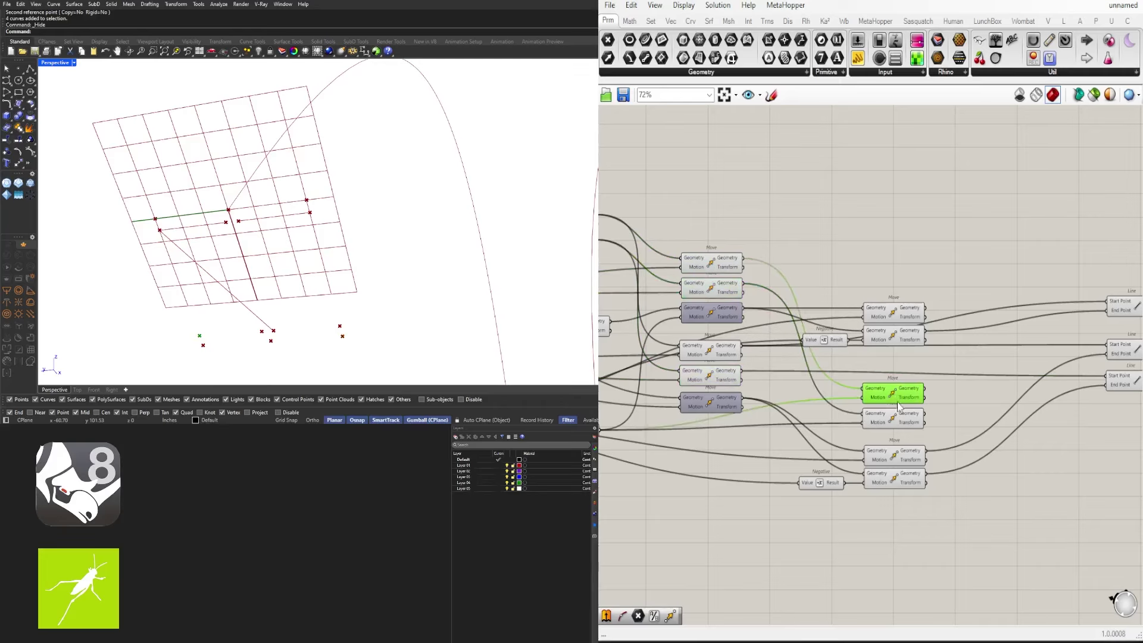
right_click_drag(936, 408, 839, 415)
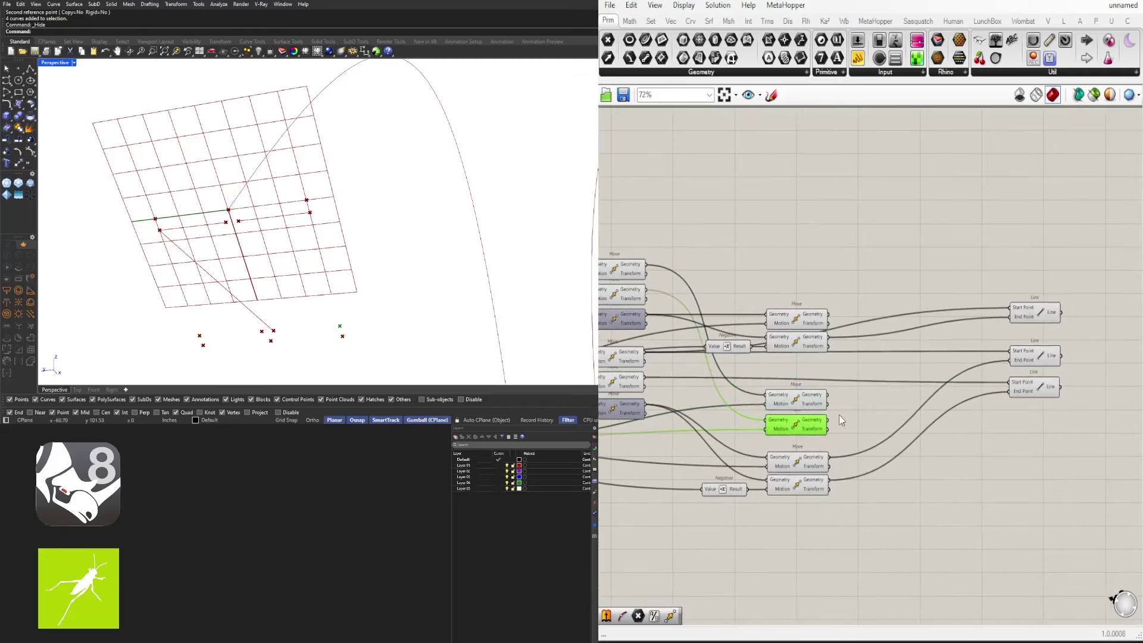
left_click_drag(826, 421, 1033, 290)
Duplicate that Line above, wiring the top pair's upper Move to its Start Point and the middle pair's upper Move to its End Point
left_click(1048, 314)
left_click_drag(828, 314, 1010, 295)
left_click_drag(830, 397, 1011, 295)
Distribute the four Line components vertically and align their right edges
left_click_drag(1066, 242, 1030, 408)
left_click(1032, 413)
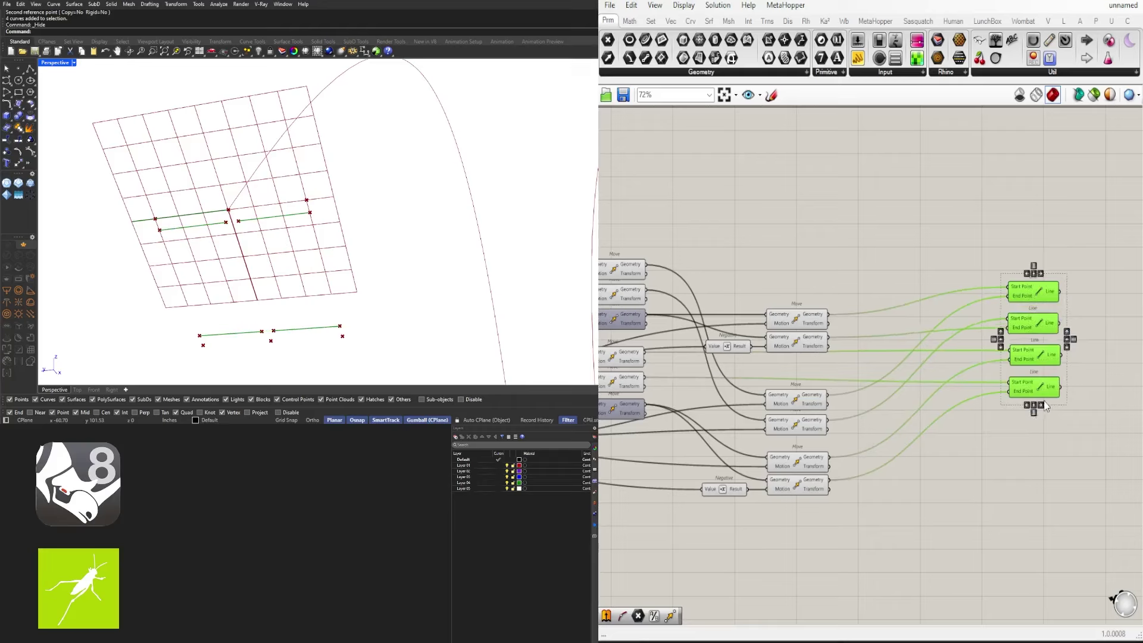
left_click(1040, 405)
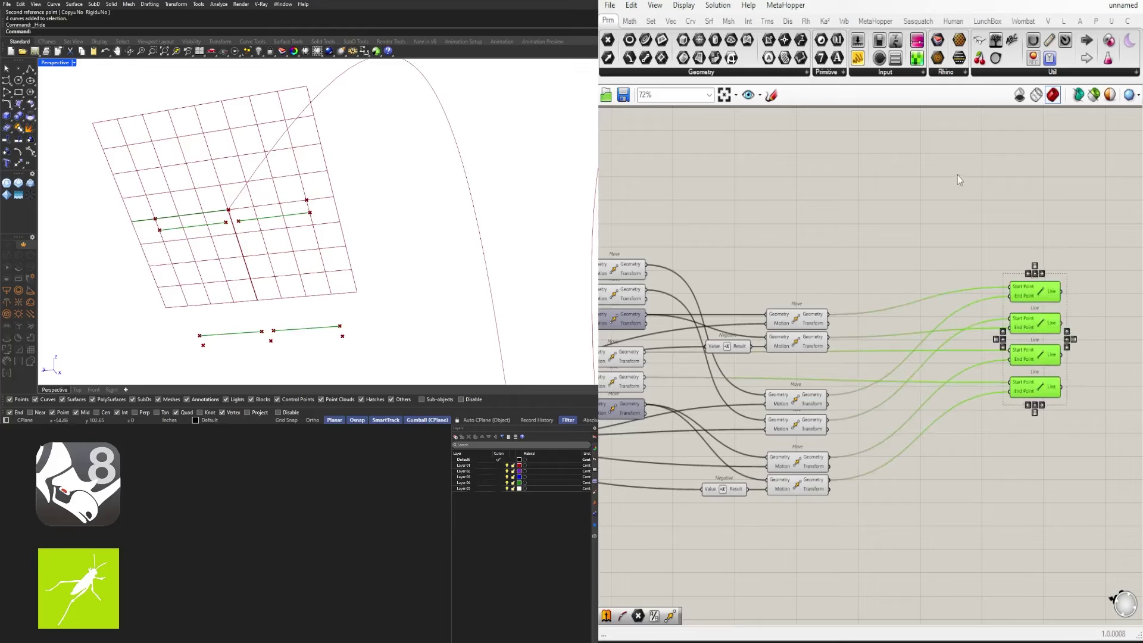
Examine which flange edges the four Line components draw and which third-column Moves produce the web corner points
left_click(924, 219)
left_click(792, 322)
left_click(892, 220)
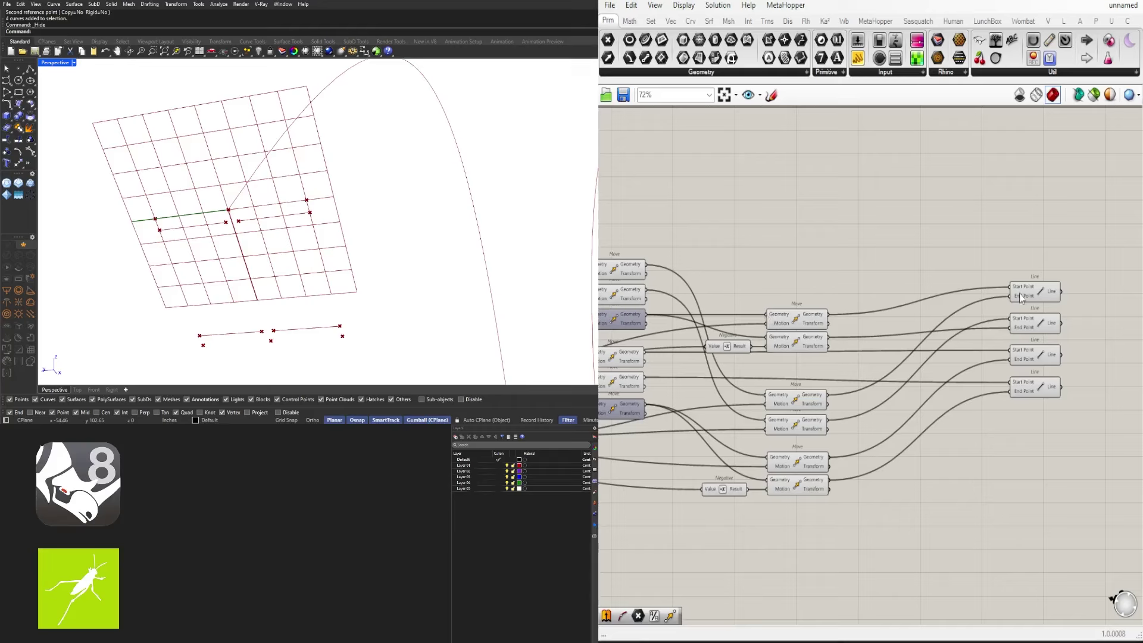
left_click(1022, 296)
left_click(1026, 328, "shift")
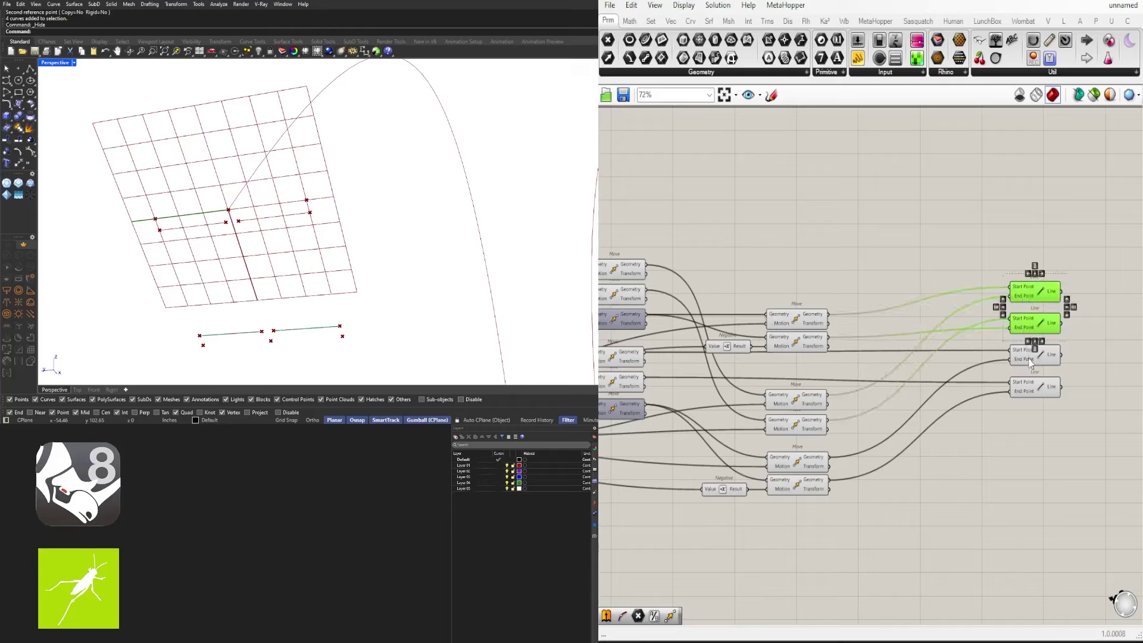
left_click(1029, 357, "shift")
left_click(1037, 390, "shift")
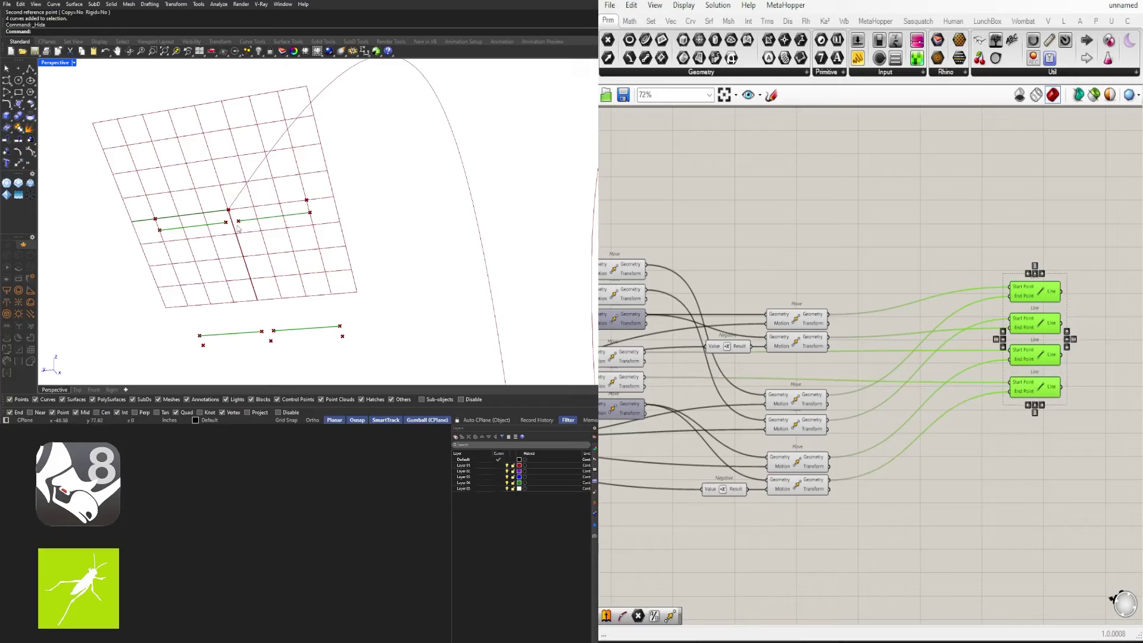
left_click(998, 525)
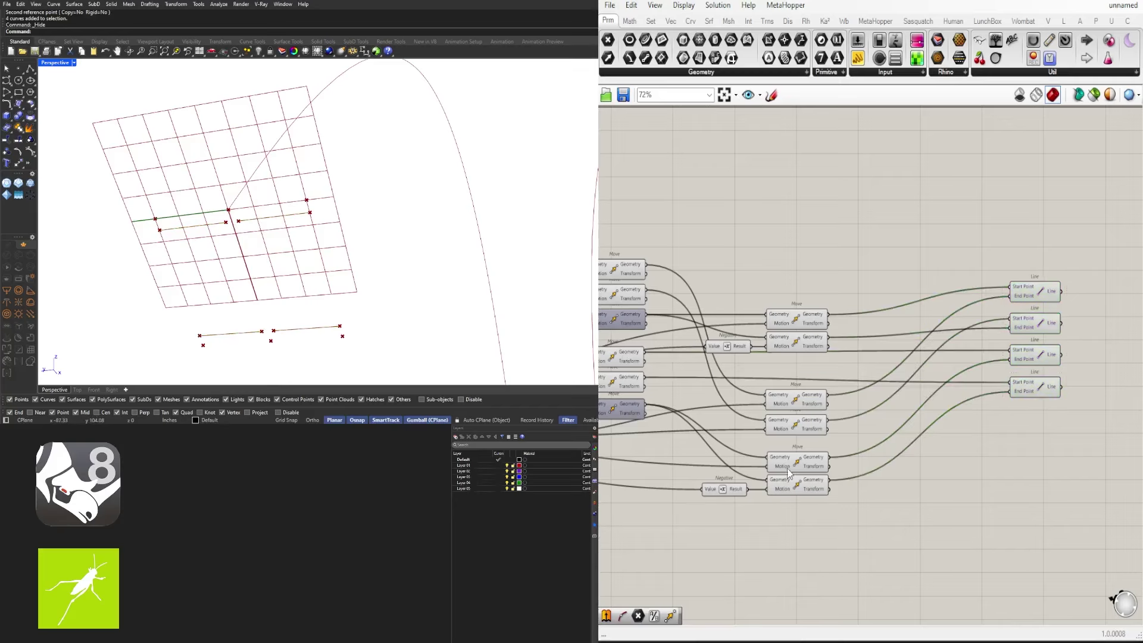
left_click(795, 406)
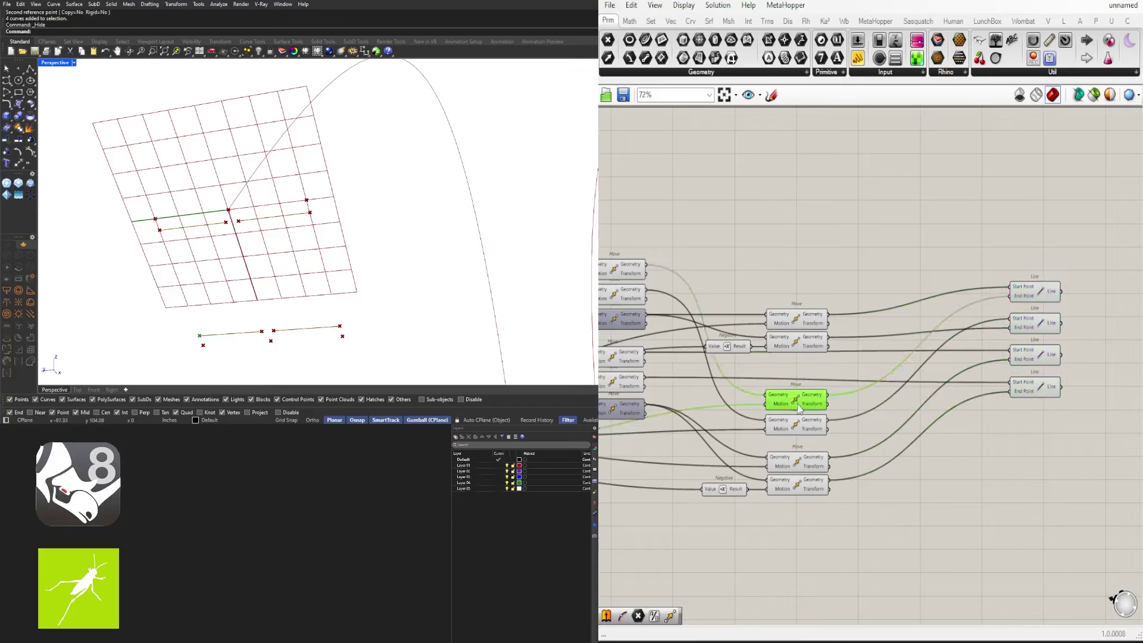
left_click(807, 346)
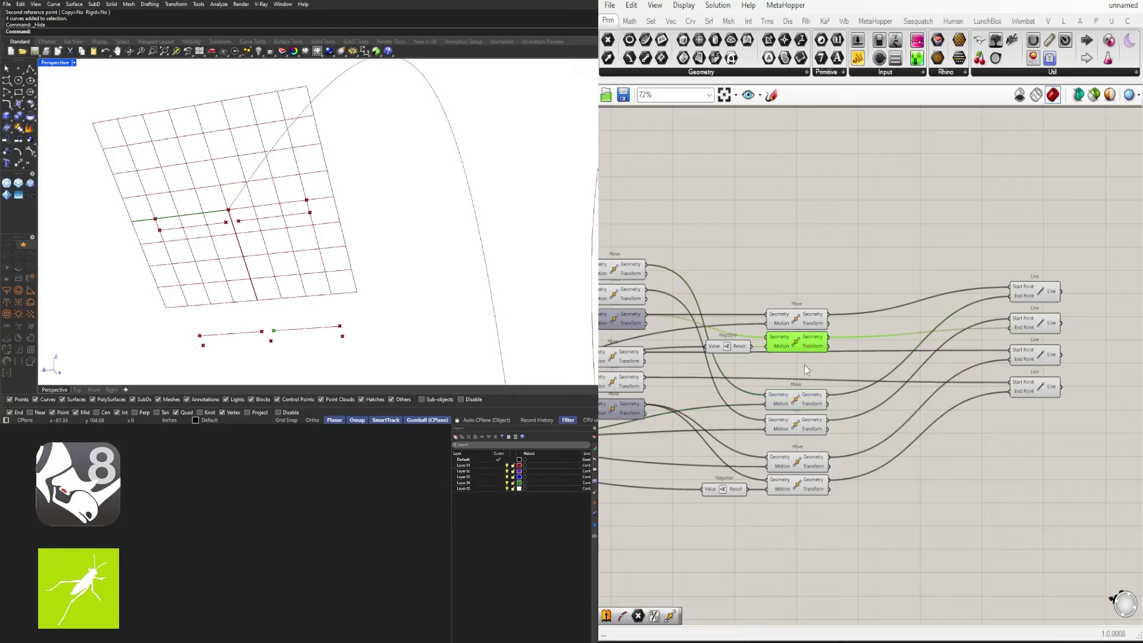
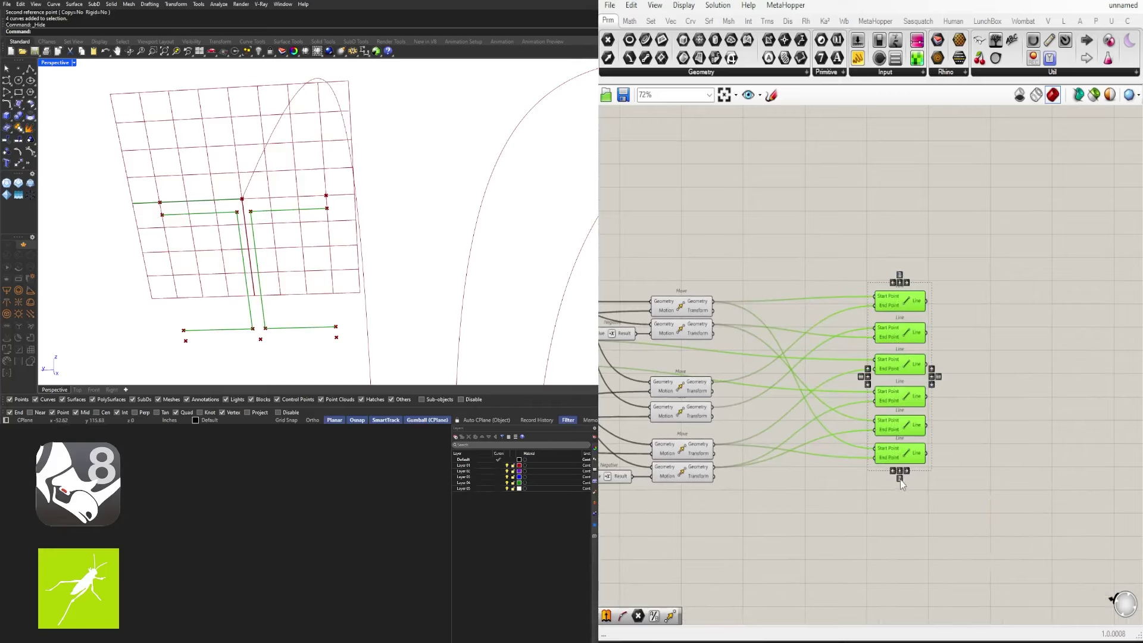
Distribute the six Line components vertically and add a Join Curves component beyond them
left_click(899, 479)
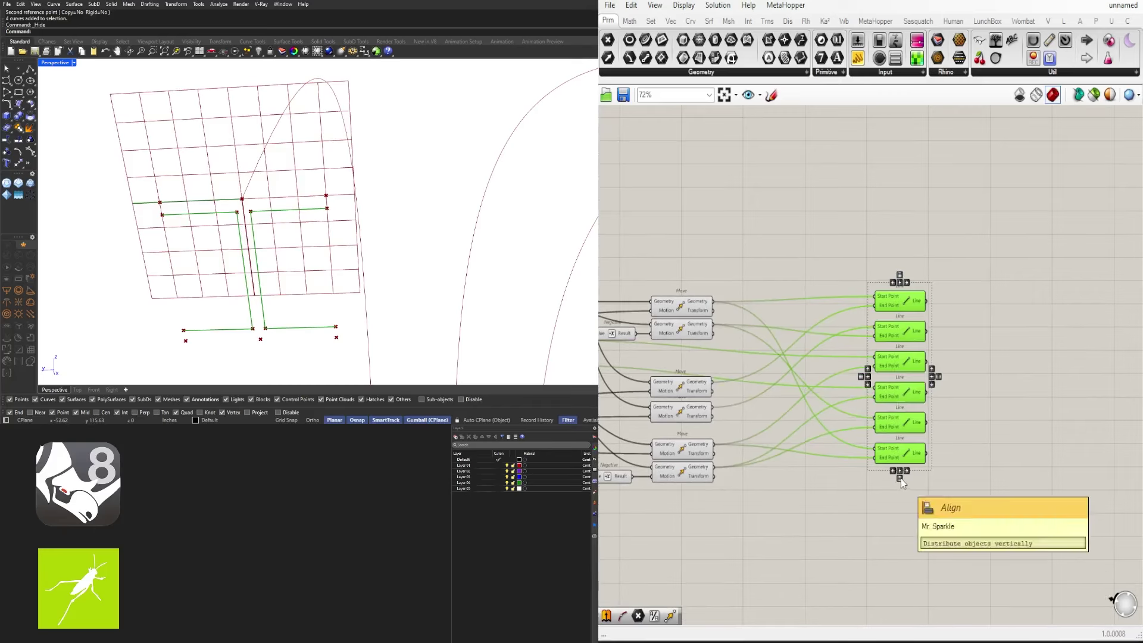
left_click(958, 481)
double_click(1012, 371)
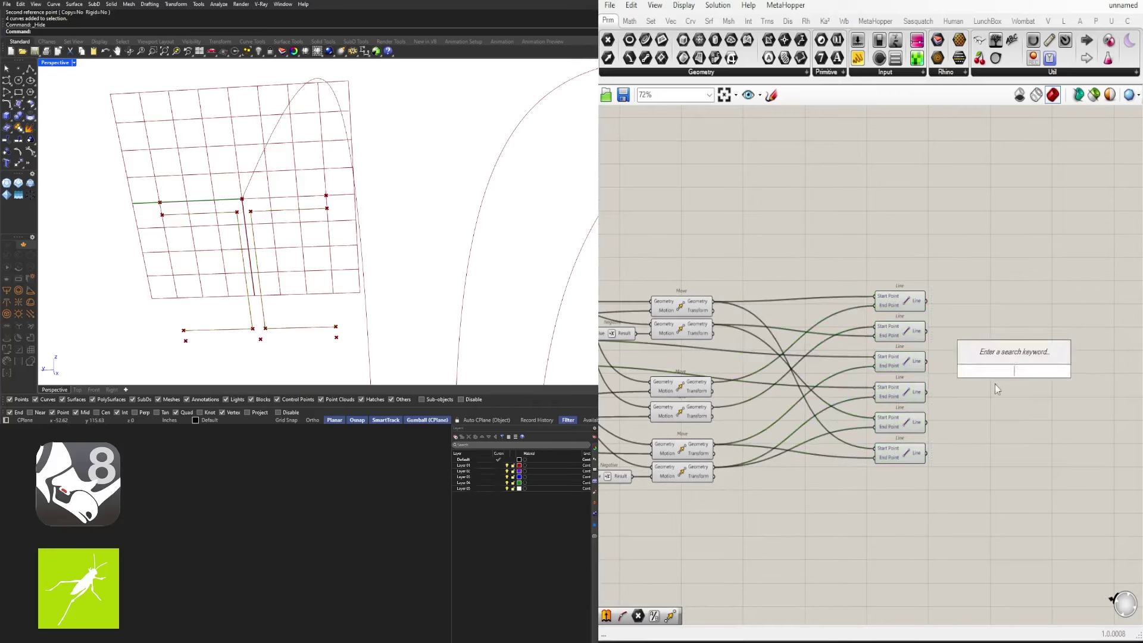
type("JOIN")
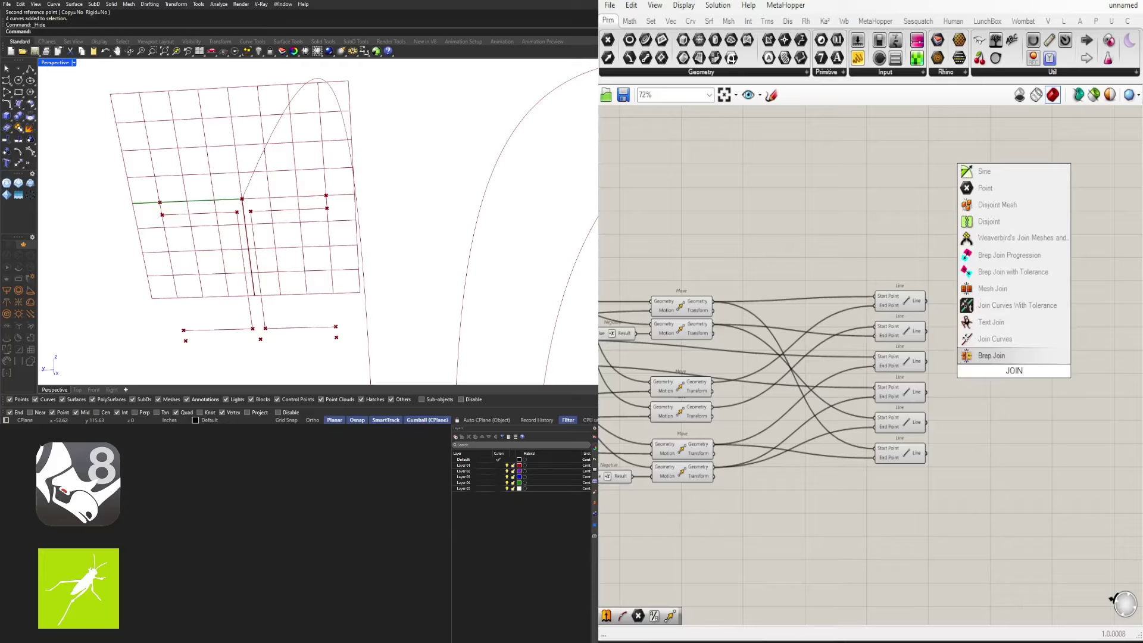
left_click(1014, 341)
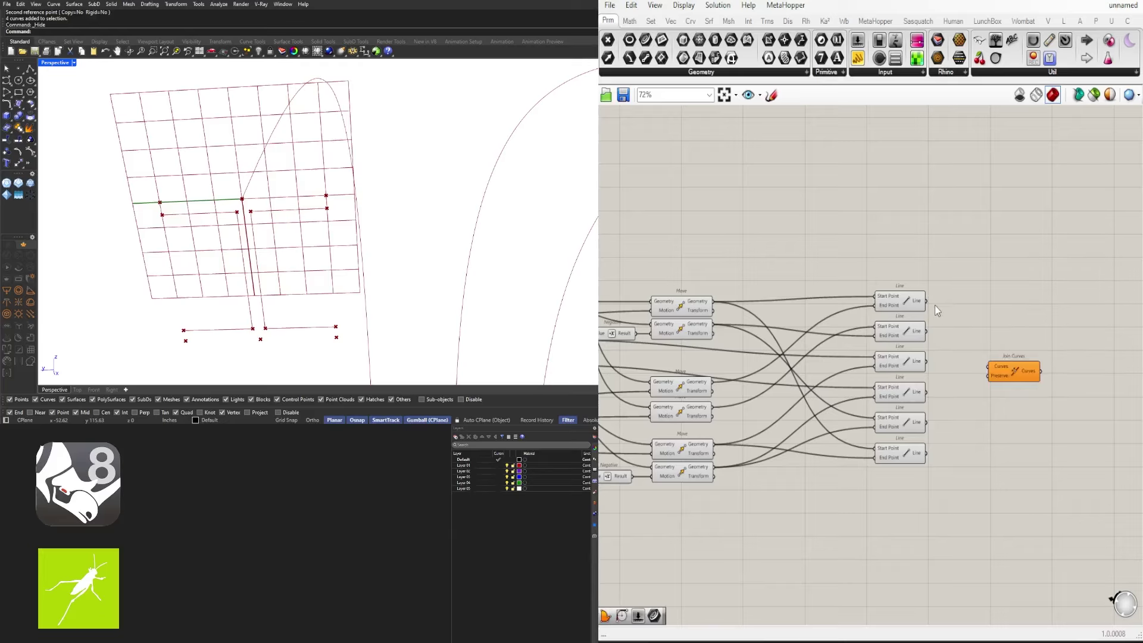
Connect the outputs of all six Line components to the Curves input of Join Curves
left_click_drag(931, 303, 988, 366)
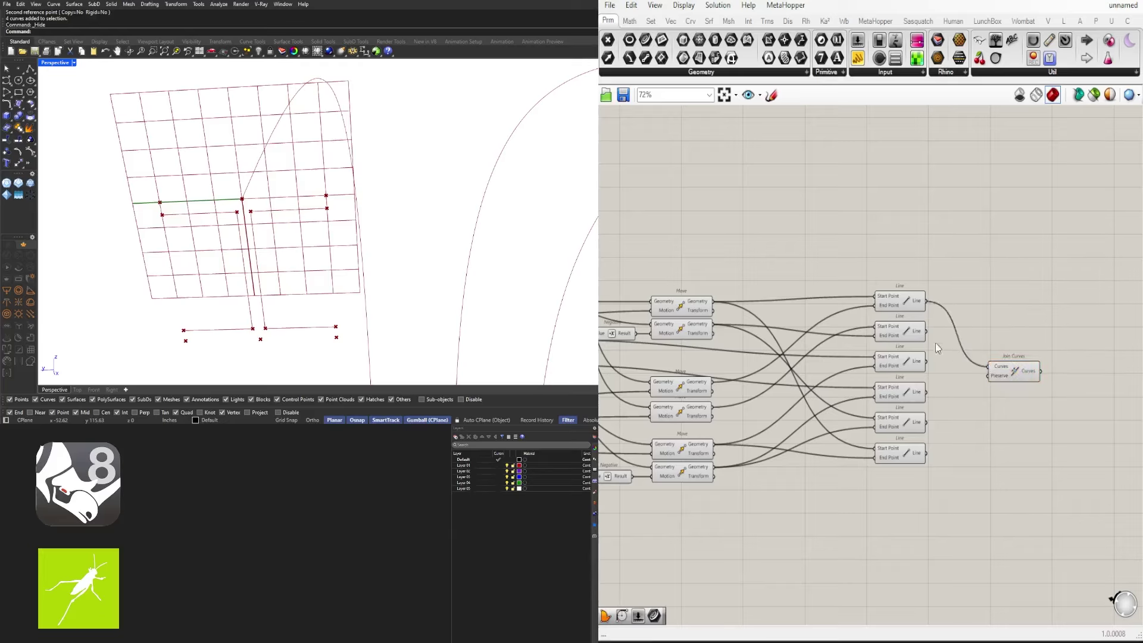
left_click_drag(927, 333, 989, 368, "shift")
left_click_drag(925, 391, 990, 368, "shift")
left_click_drag(926, 424, 989, 370, "shift")
left_click_drag(927, 452, 1022, 382, "shift")
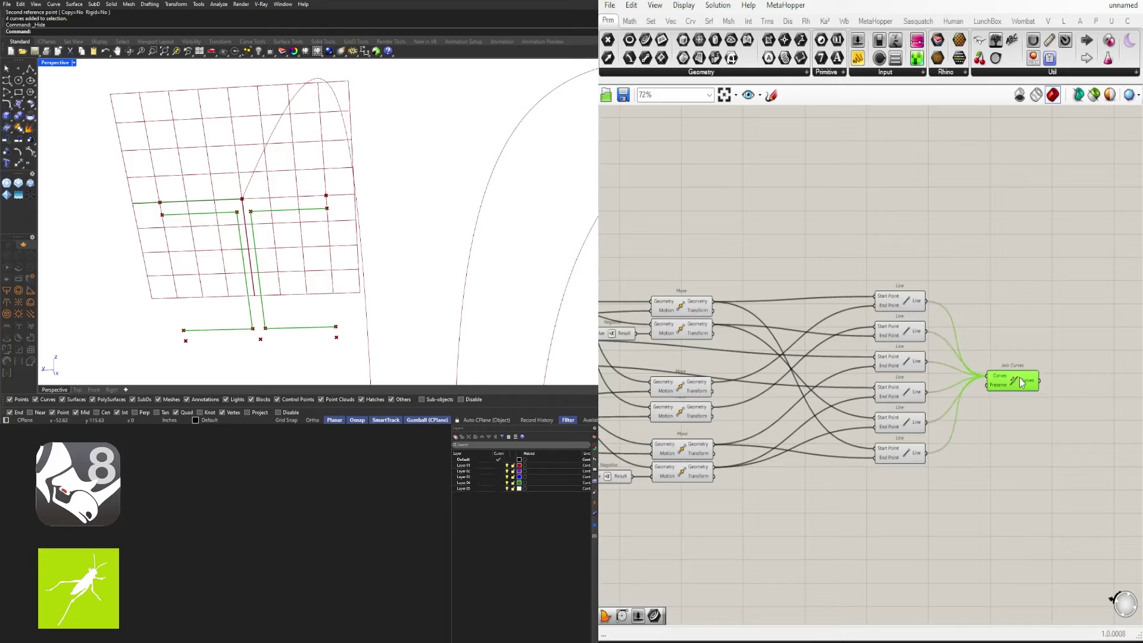
Flatten the Curves input of the Join Curves component
mouse_move(1028, 388)
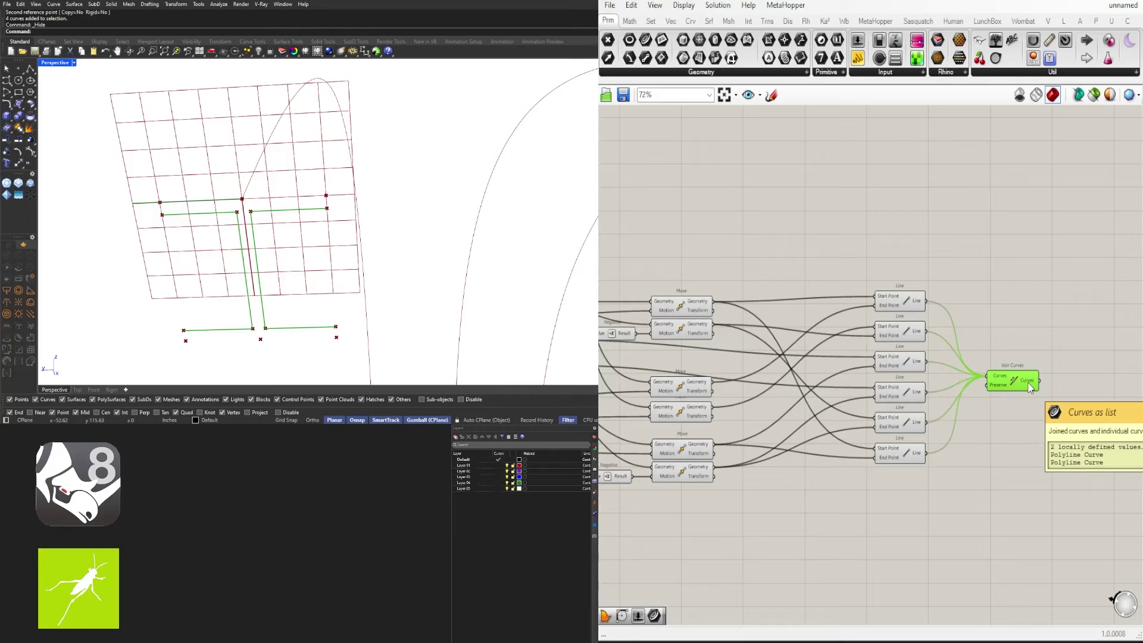
right_click(1005, 375)
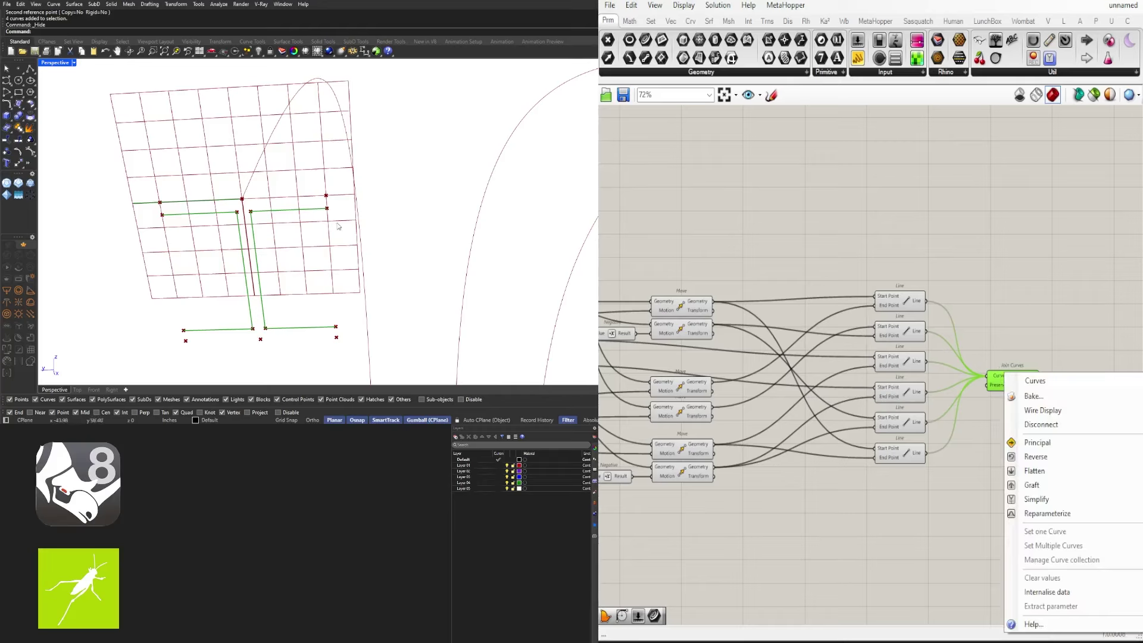
left_click(987, 368)
right_click(1004, 379)
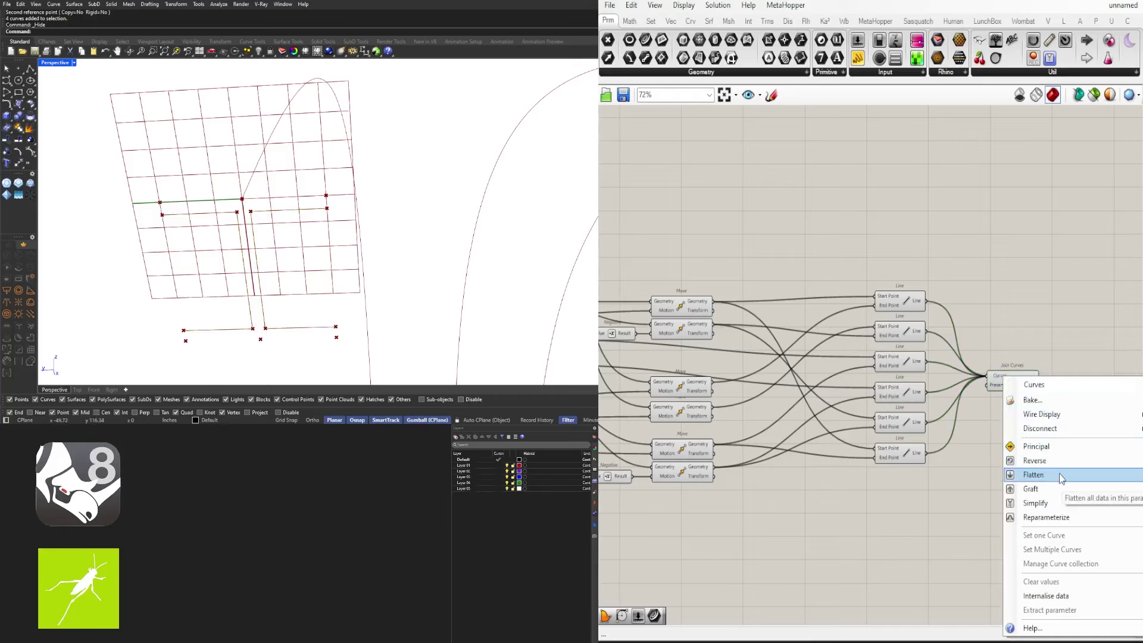
left_click(1034, 475)
left_click(1021, 384)
Add a curve Fillet component beyond Join Curves and connect the joined curves to its Curve input
right_click_drag(1121, 387, 1028, 390)
double_click(1028, 389)
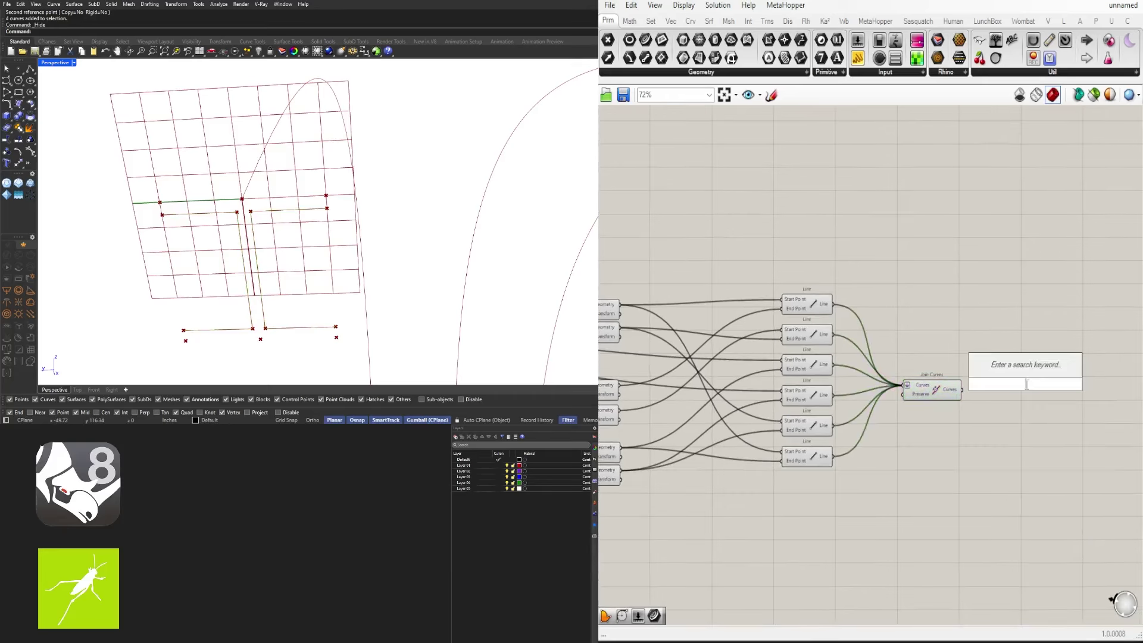
type("FILL")
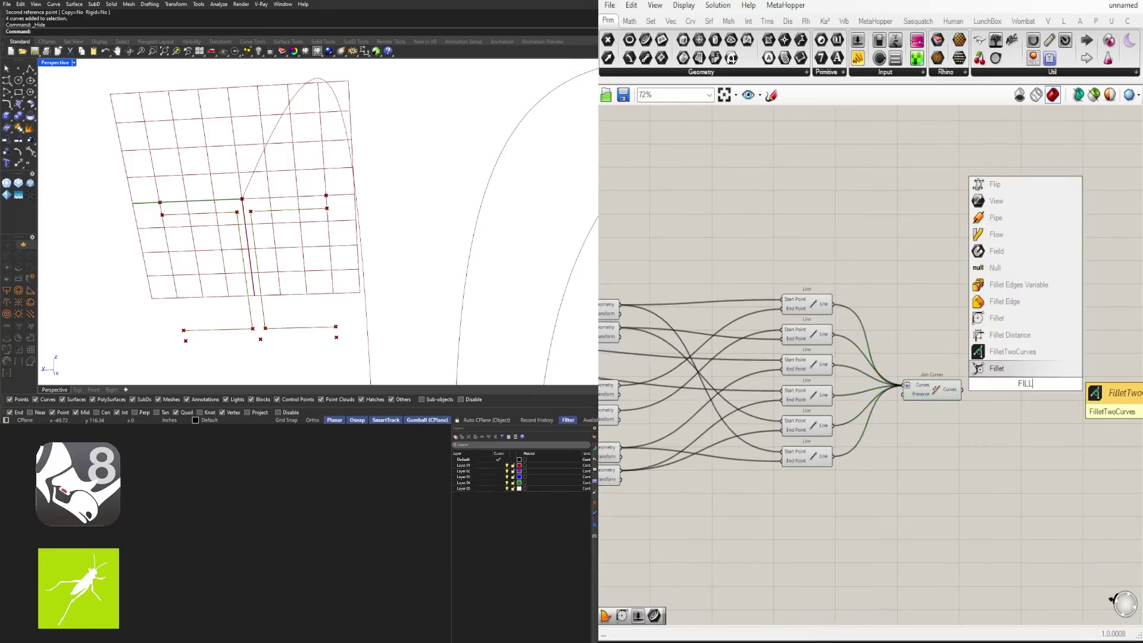
key("Up")
key("Up")
key("Up")
key("Return")
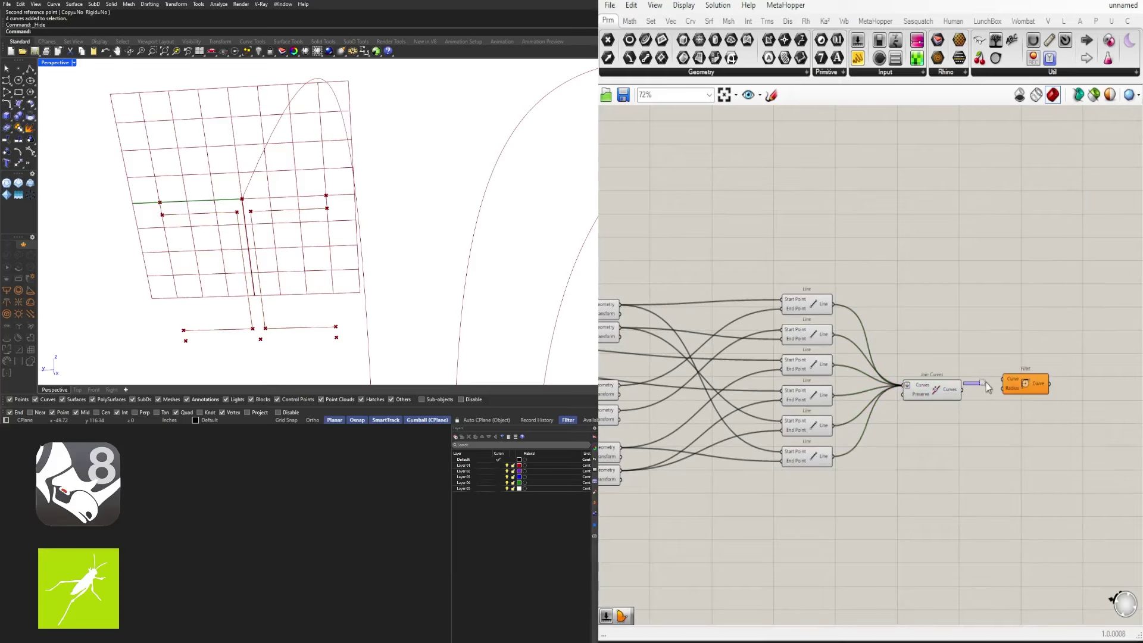
left_click_drag(960, 390, 1006, 401)
Add a number slider set to 0.500 and connect it to the Radius input of the Fillet component
double_click(937, 412)
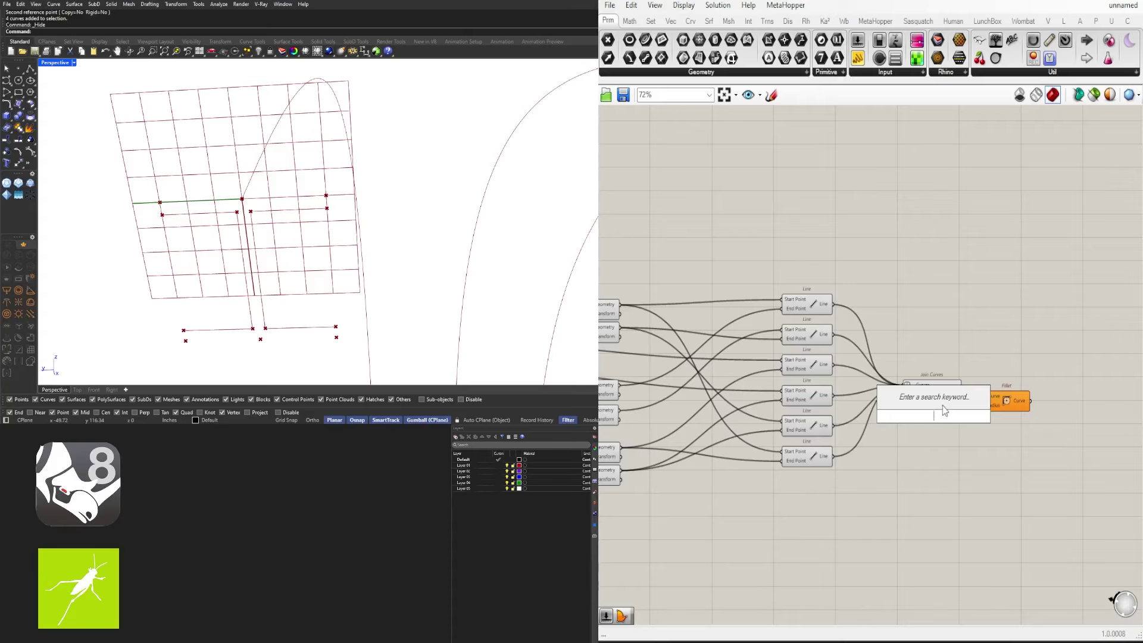
type("0.9")
key("Return")
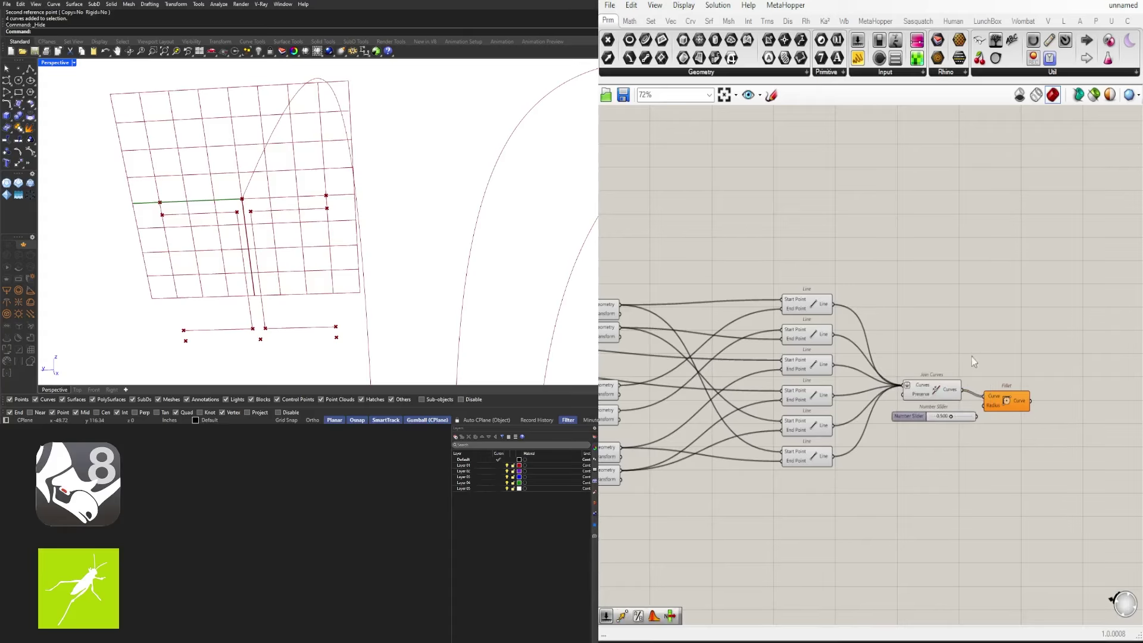
scroll(974, 361, "up", 3)
left_click_drag(984, 478, 998, 457)
left_click_drag(1042, 455, 1065, 443)
left_click(985, 456)
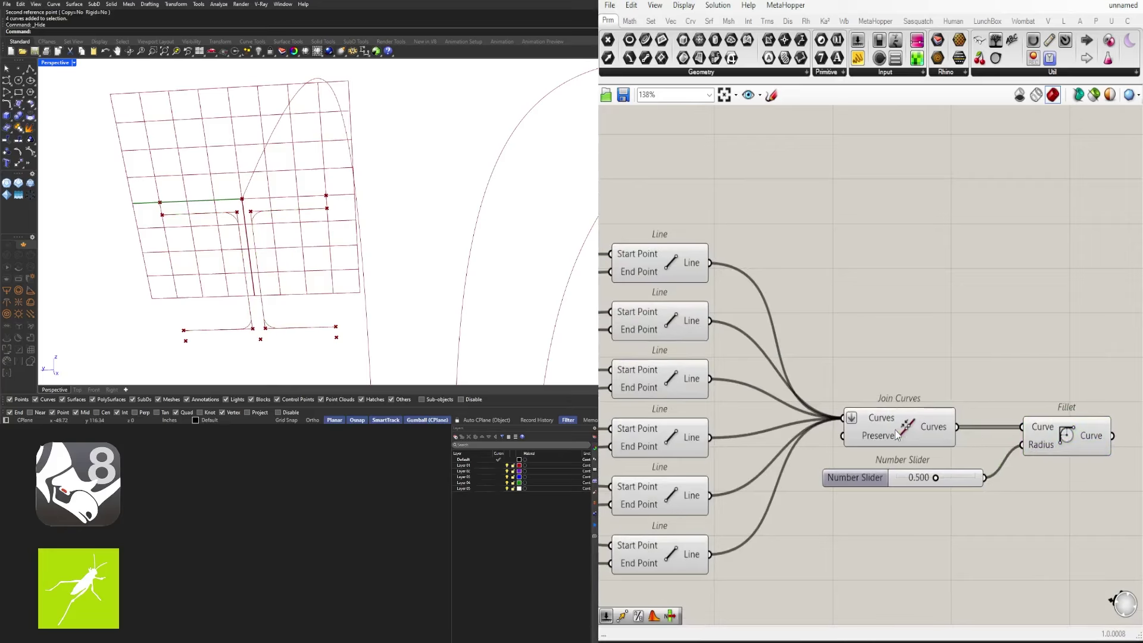
Turn off the preview of the Join Curves component and the six Line components
left_click(908, 427)
middle_click(911, 425)
left_click(946, 386)
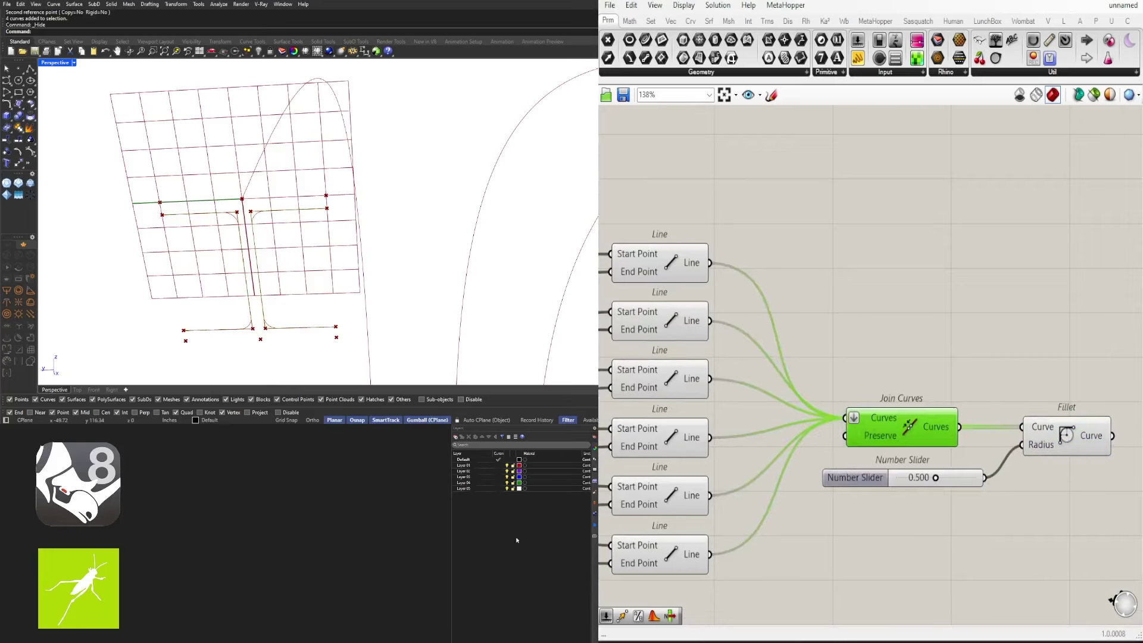
scroll(881, 399, "down", 2)
left_click_drag(887, 549, 837, 224)
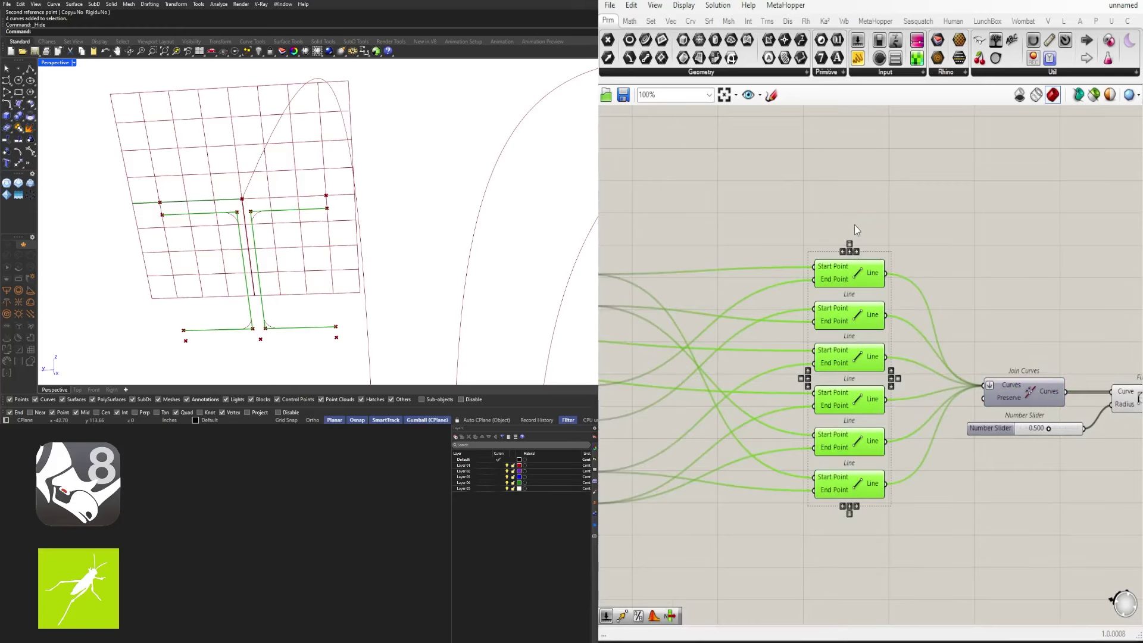
middle_click(857, 222)
left_click(895, 183)
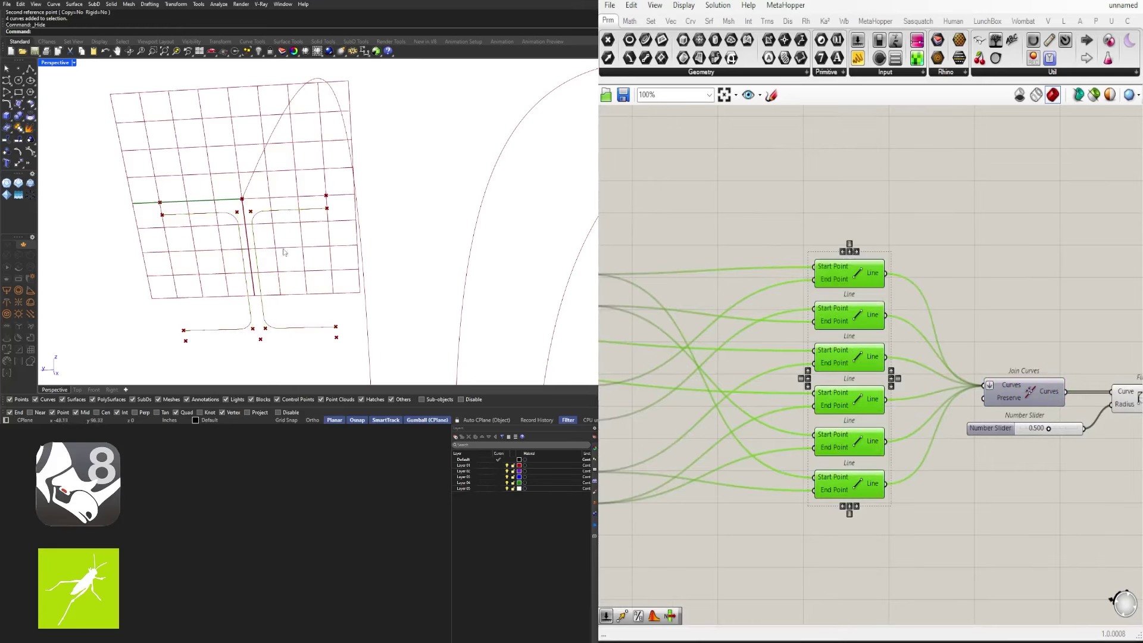
Examine the filleted web curves and which upper Moves of the second Move column produce the outer flange corner points
right_click_drag(352, 209, 380, 270)
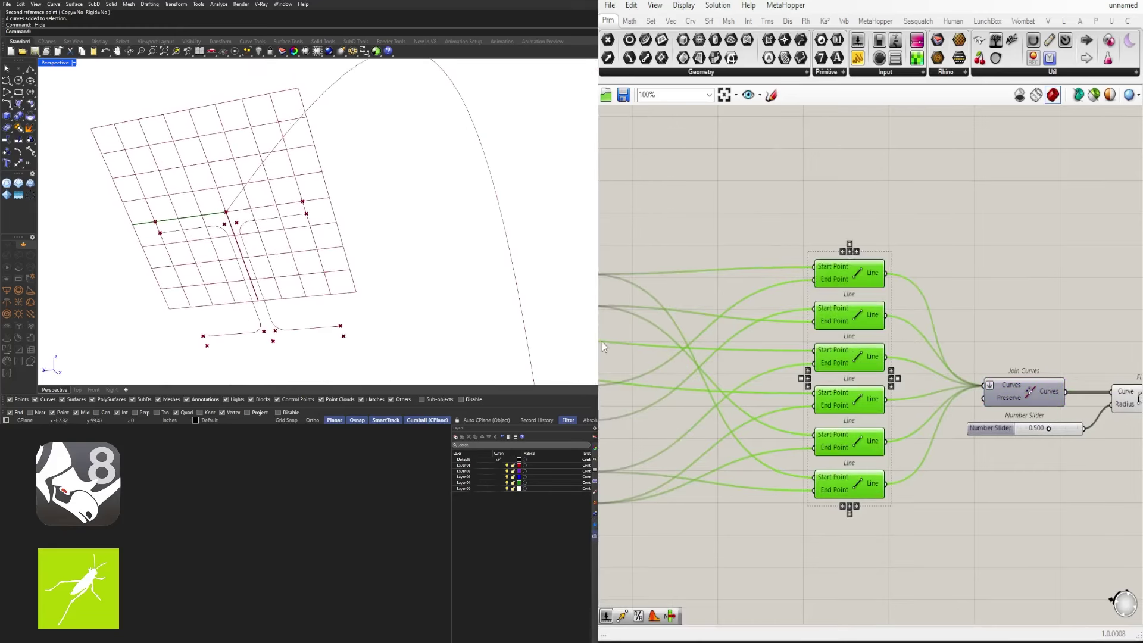
right_click_drag(1062, 454, 945, 401)
left_click_drag(1058, 428, 987, 333)
scroll(840, 363, "down", 2)
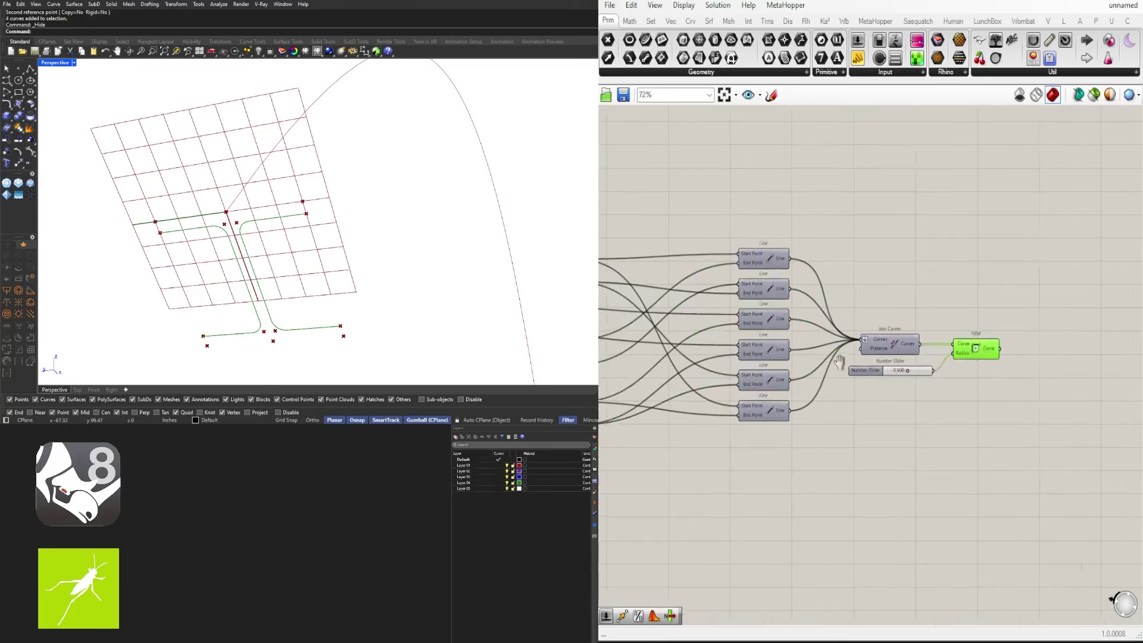
right_click_drag(840, 363, 1083, 366)
right_click_drag(643, 334, 881, 333)
right_click_drag(607, 298, 801, 303)
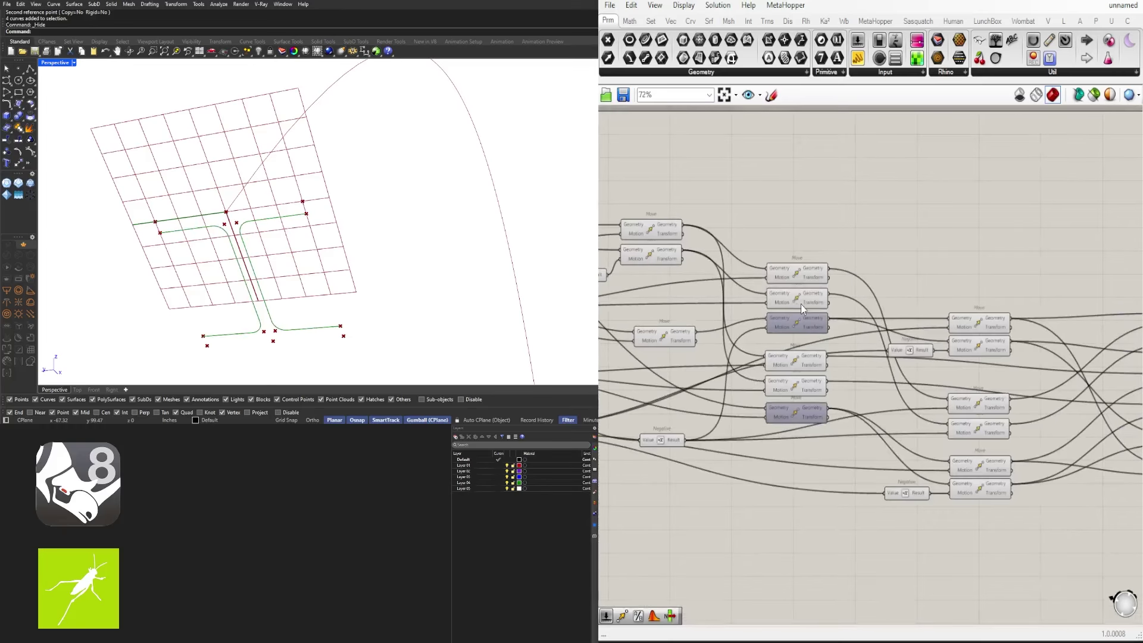
left_click(799, 271)
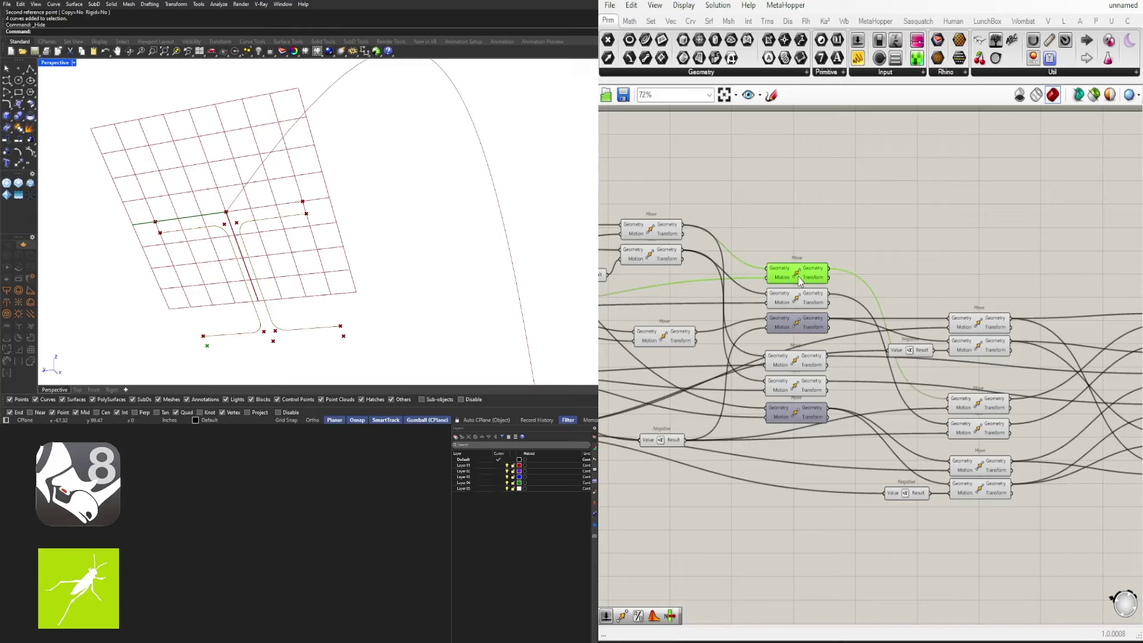
left_click(793, 288)
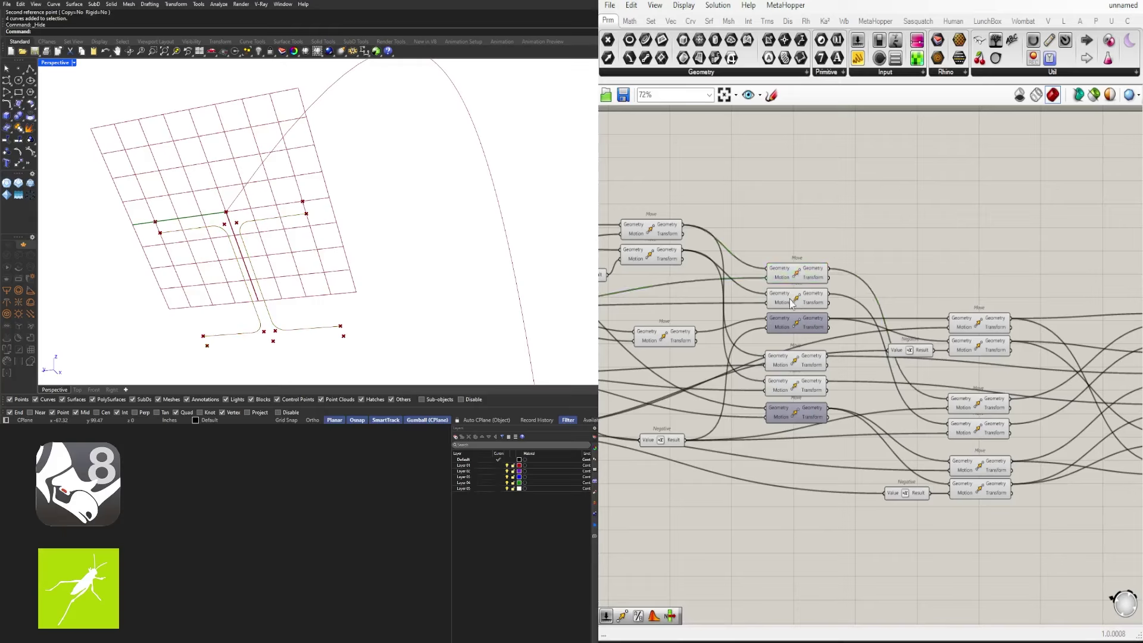
left_click(792, 300)
left_click(796, 276, "shift")
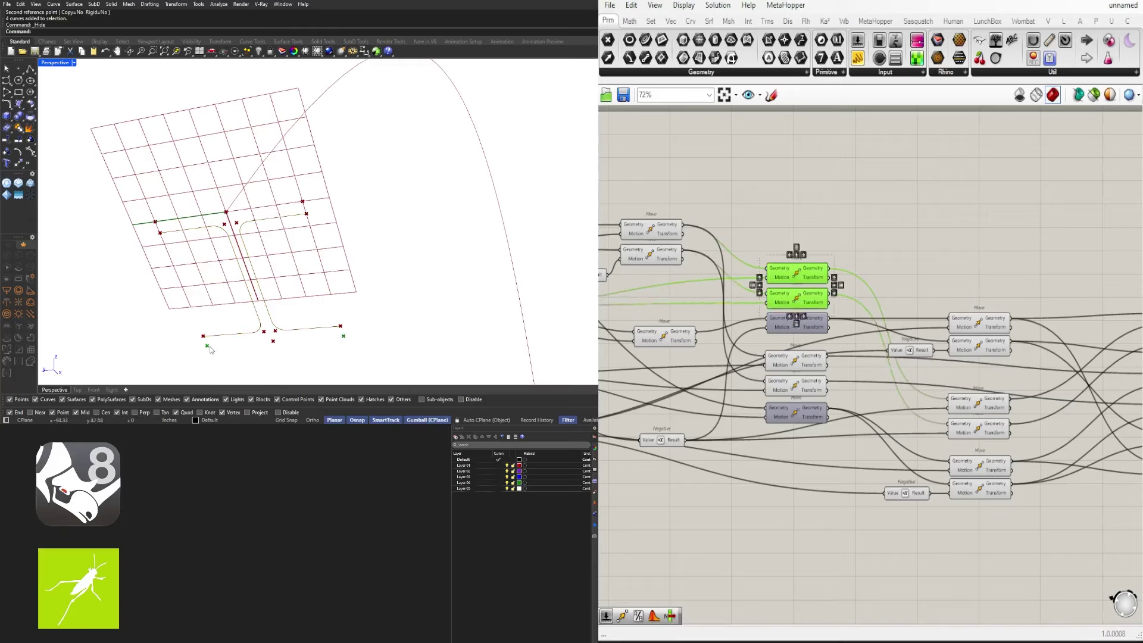
Add two Line components, one joining the upper pair of previewed second-column Moves and one joining the lower pair
double_click(912, 266)
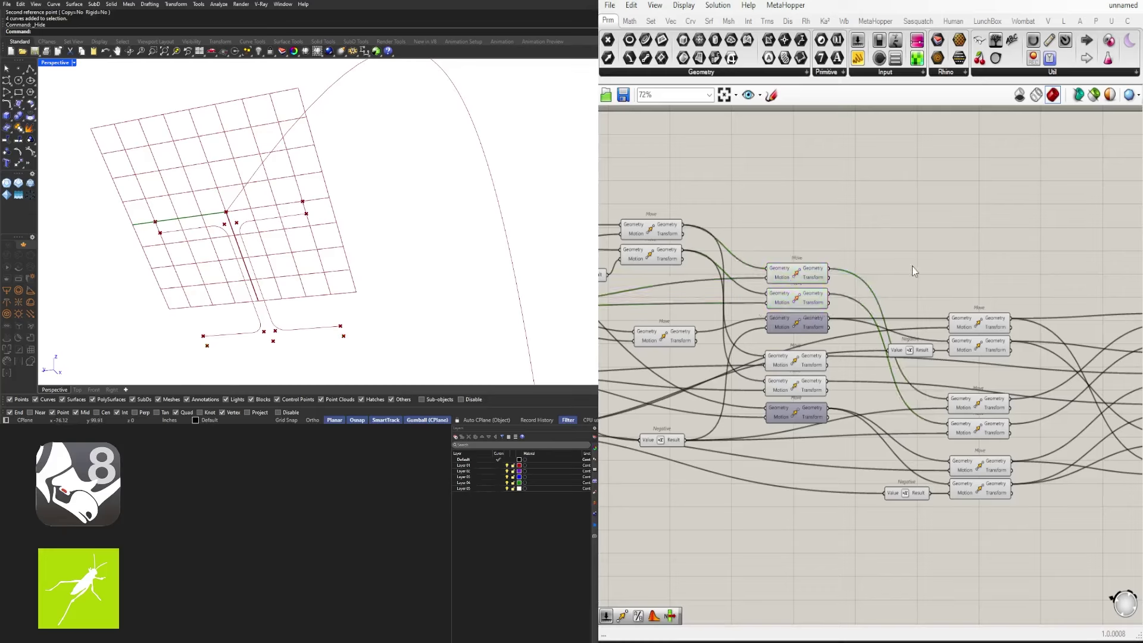
type("line")
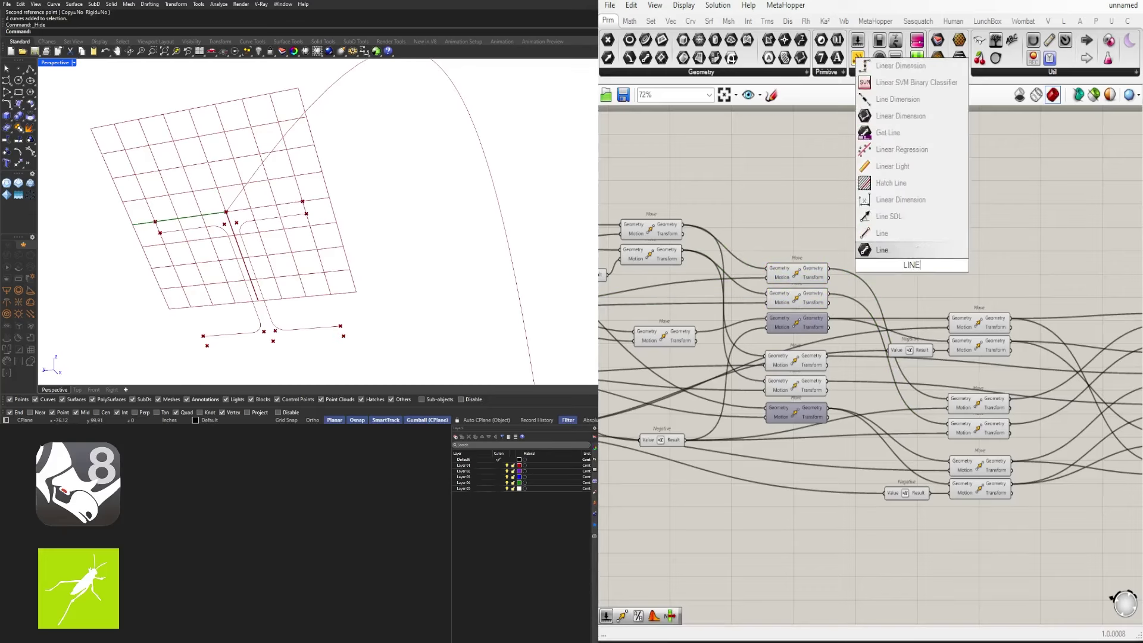
key("Return")
left_click_drag(827, 268, 888, 261)
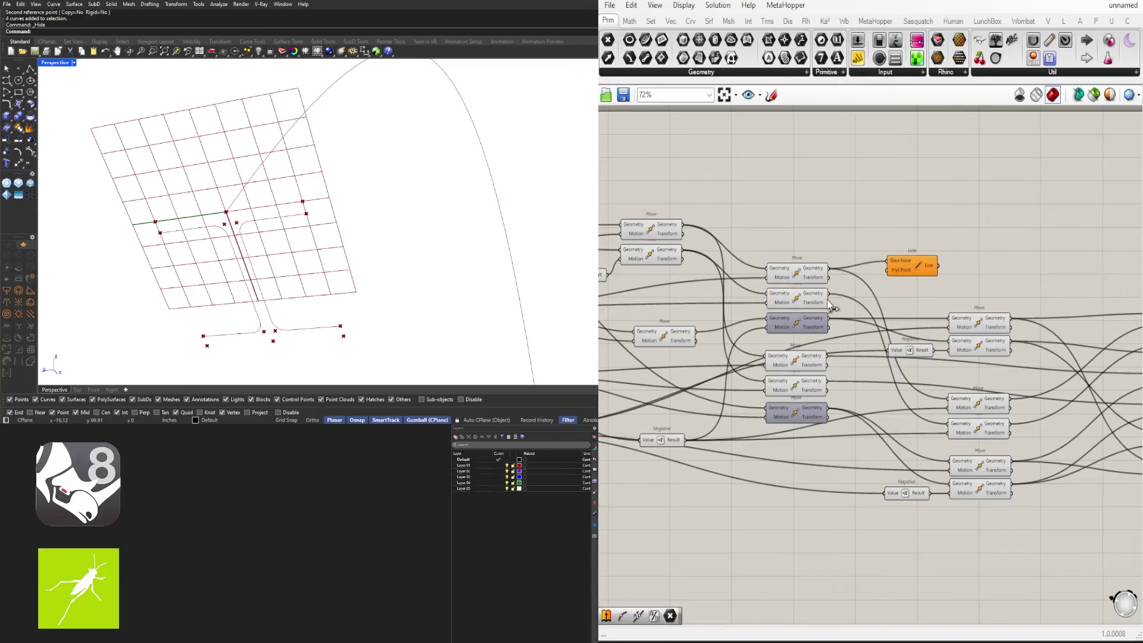
left_click_drag(829, 294, 978, 269)
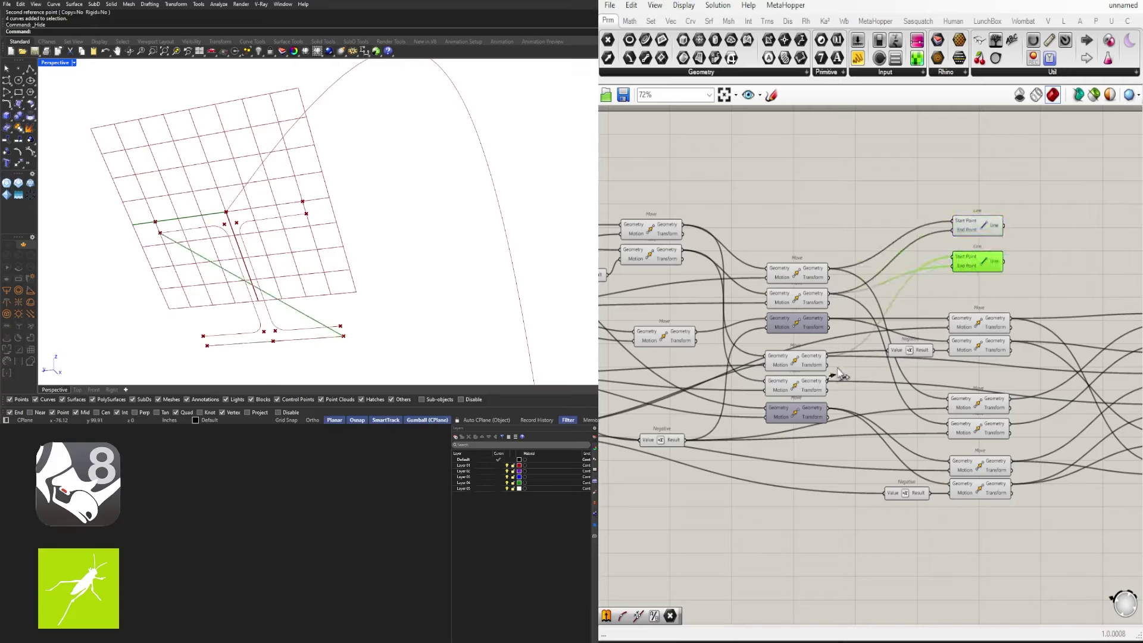
left_click_drag(839, 373, 827, 381)
left_click_drag(952, 267, 976, 287)
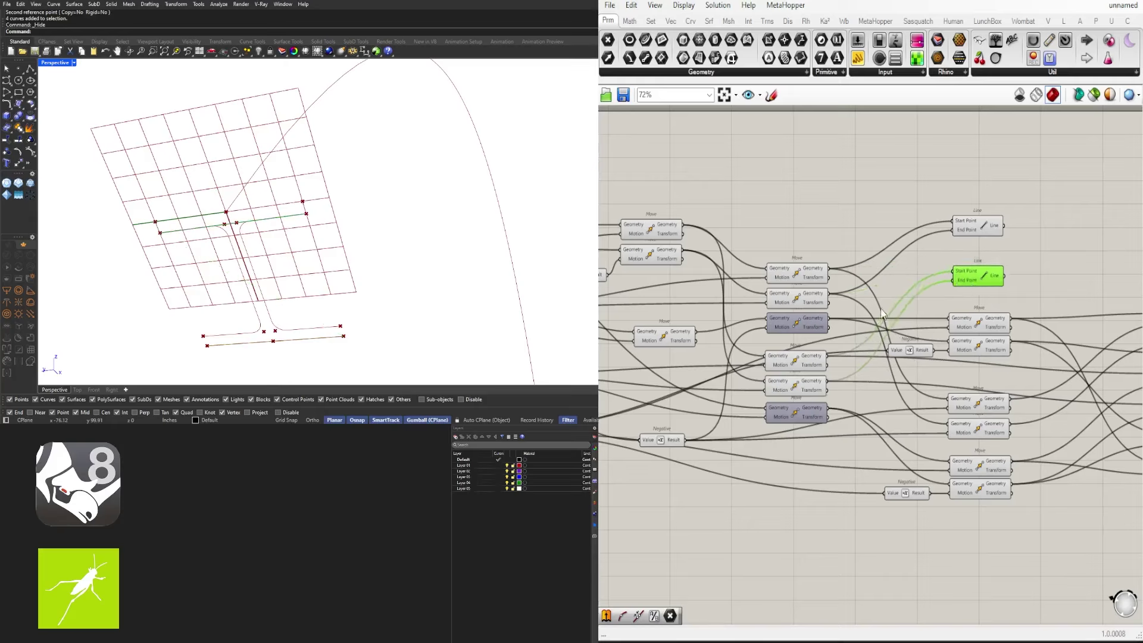
Examine which flange corner points the upper and lower Move pairs feeding the two new Line components produce
left_click(793, 368)
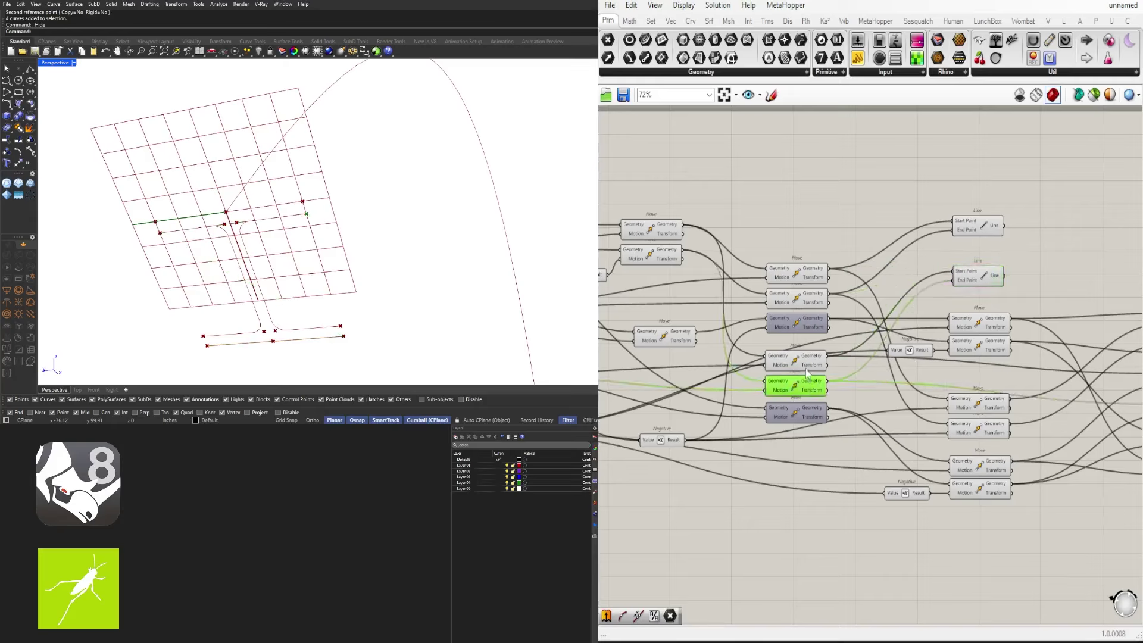
left_click(833, 231)
left_click(810, 275)
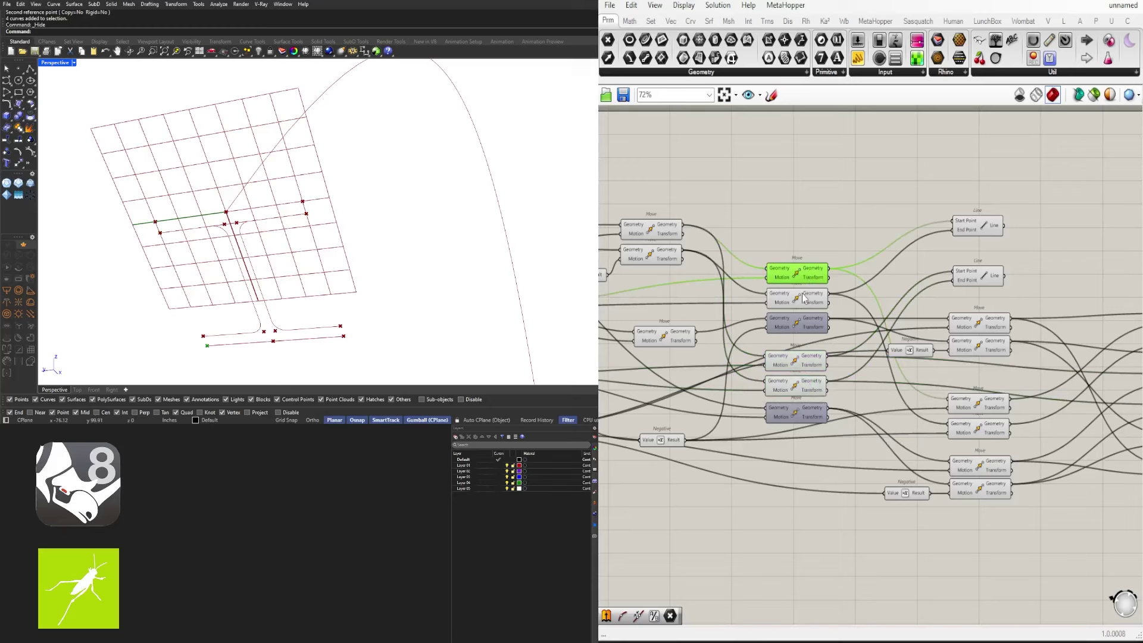
left_click(799, 301, "shift")
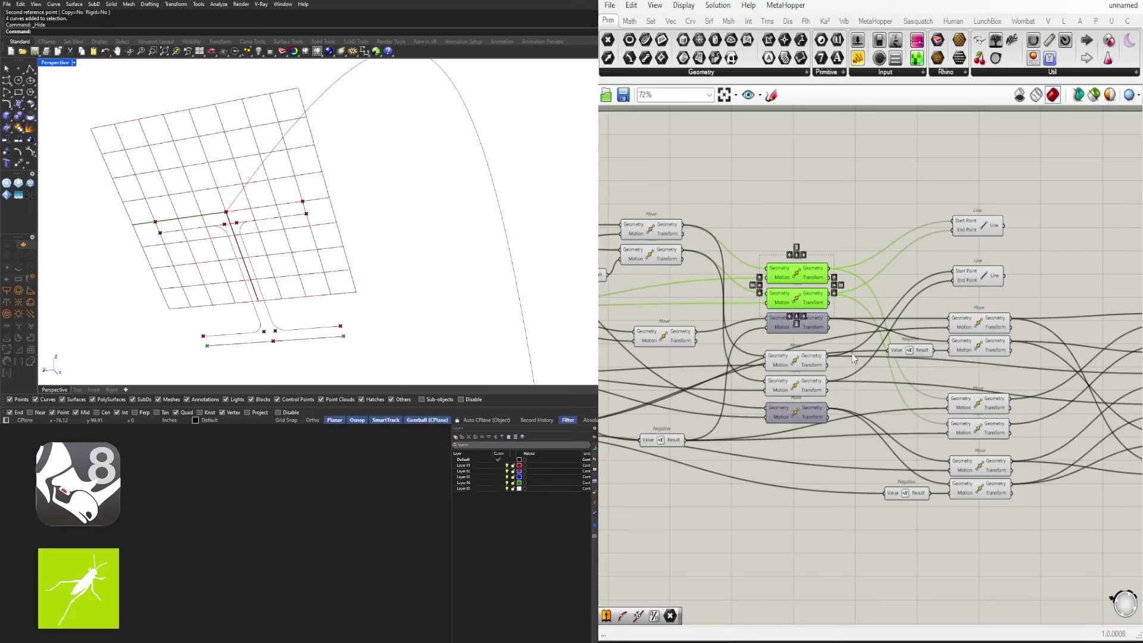
Delete the second Line component, which joins the two inner corner points of the upper flange
right_click_drag(979, 389, 886, 381)
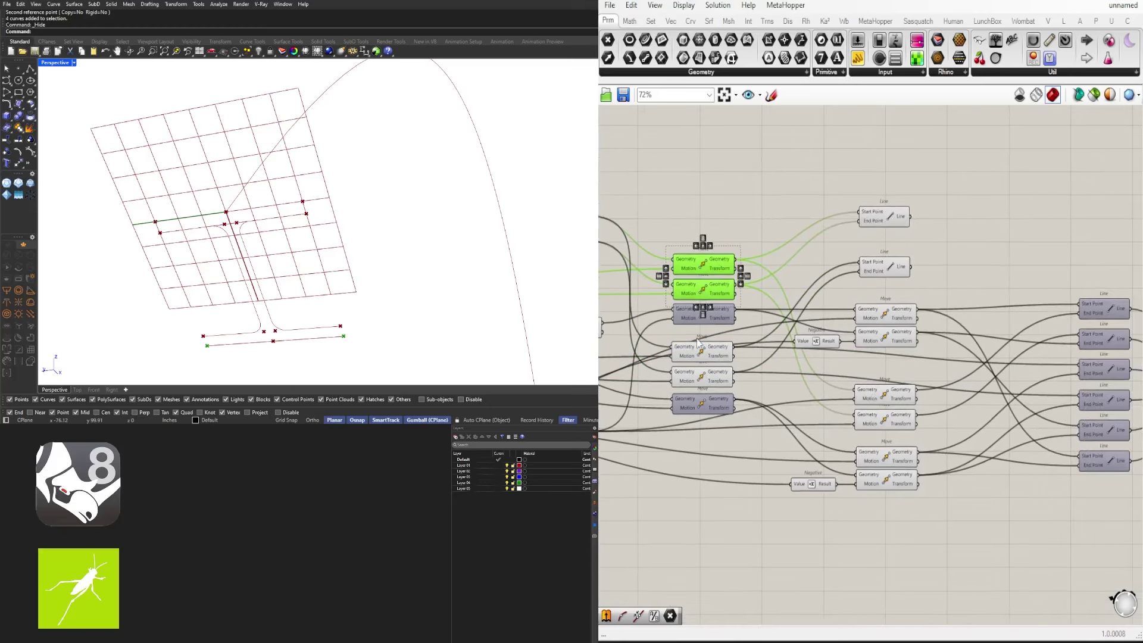
left_click(710, 351)
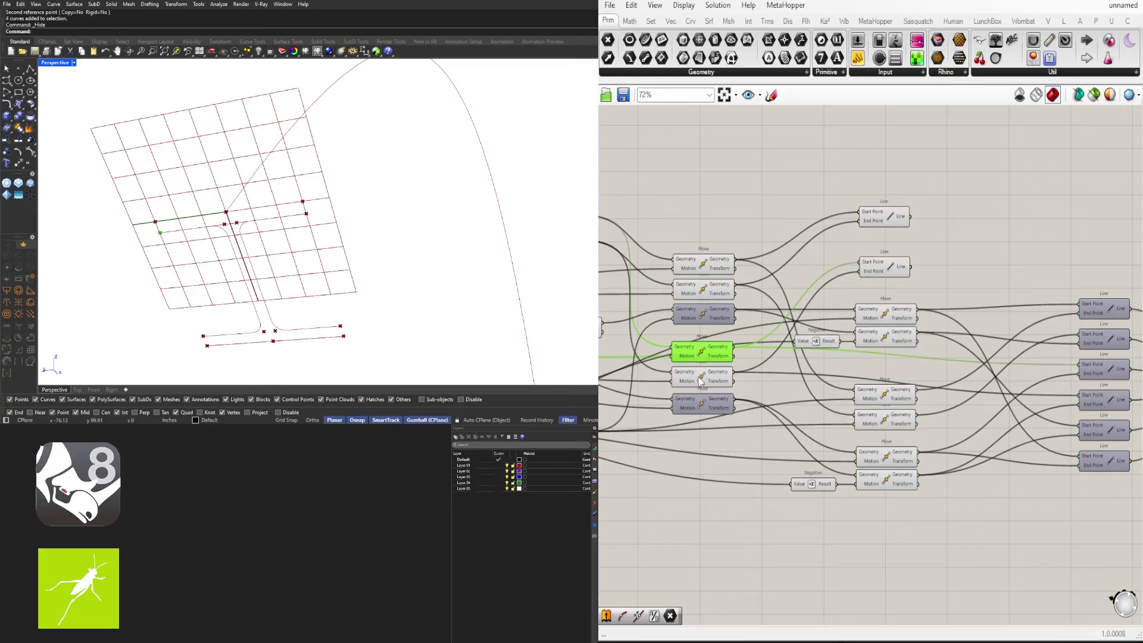
left_click(702, 379)
left_click_drag(924, 254, 854, 204)
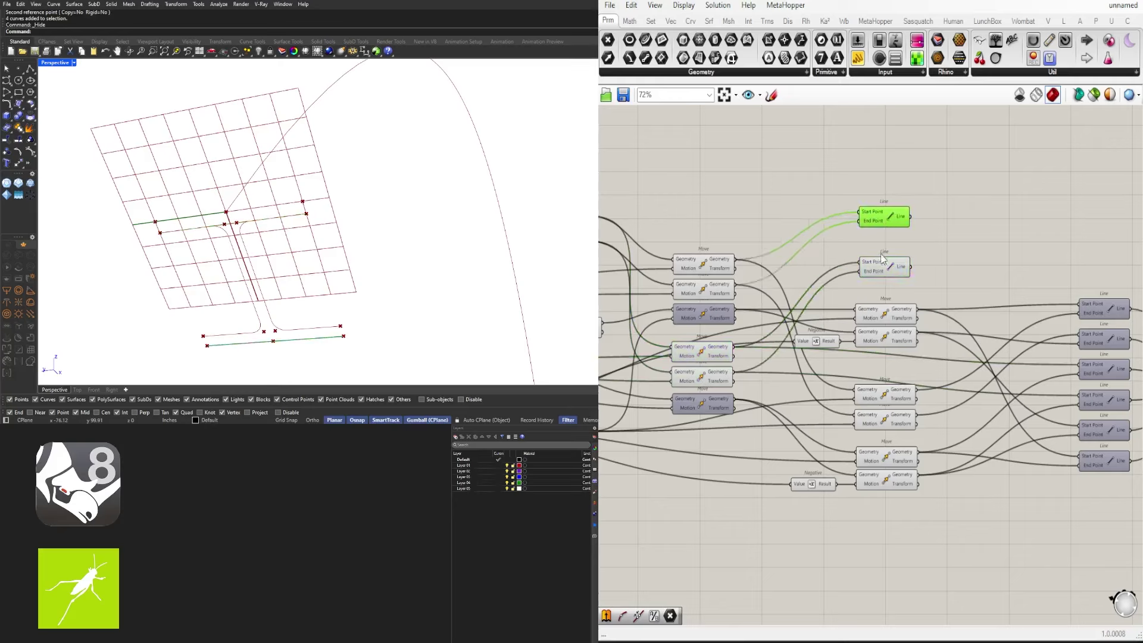
left_click(893, 271)
key("Delete")
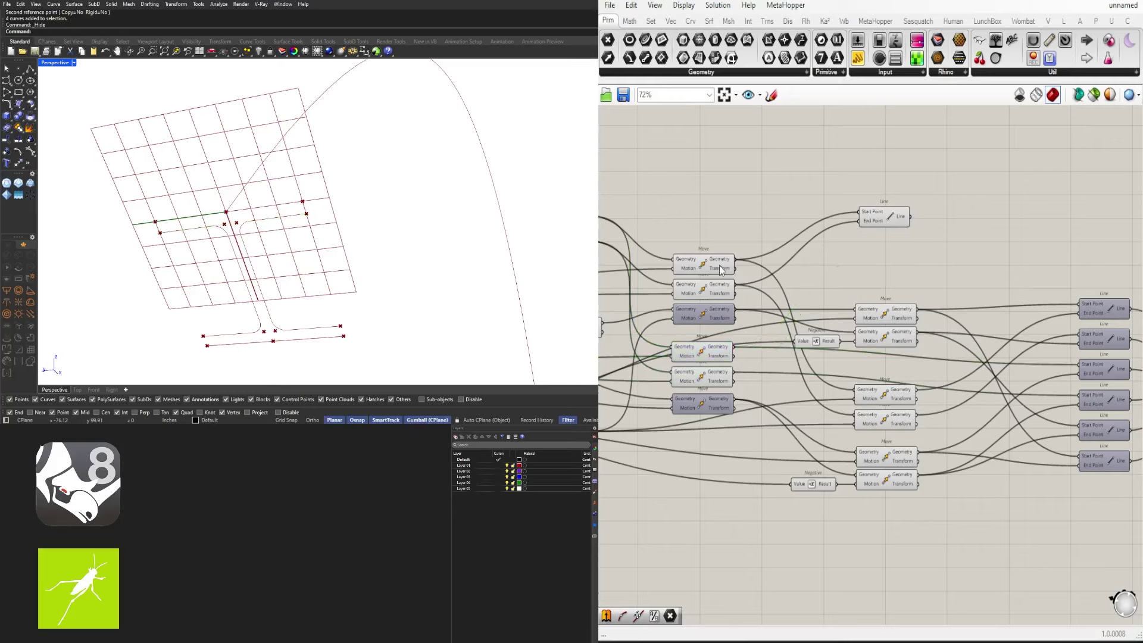
left_click_drag(719, 301, 719, 304)
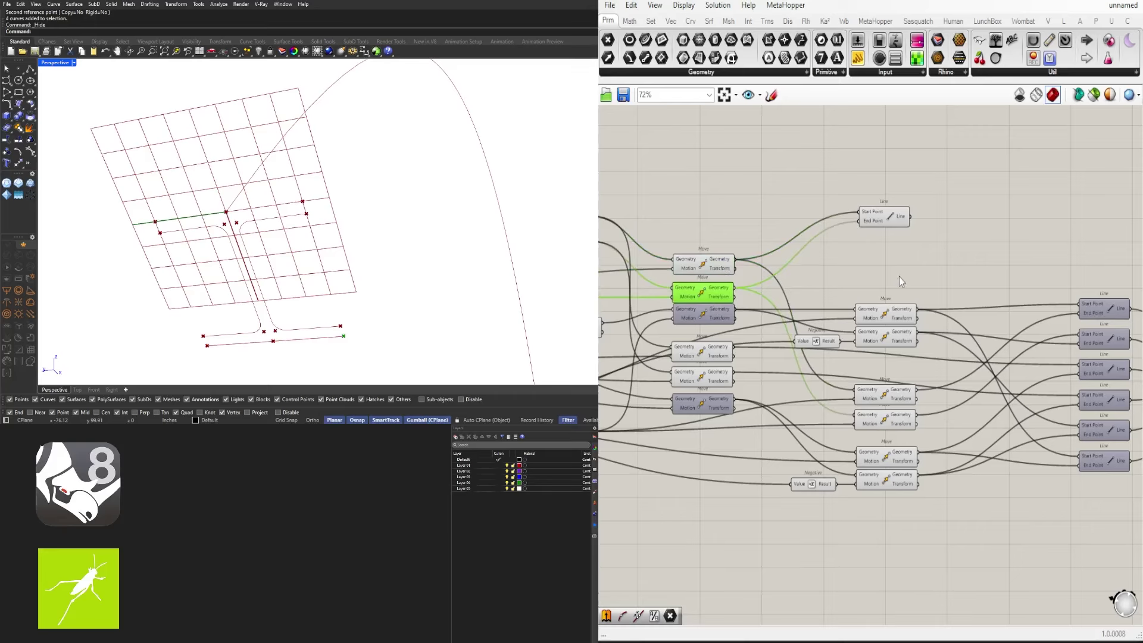
key("ctrl+z")
Examine which flange and web points of the I-beam profile the remaining Line and Move components produce
left_click_drag(950, 247, 880, 171)
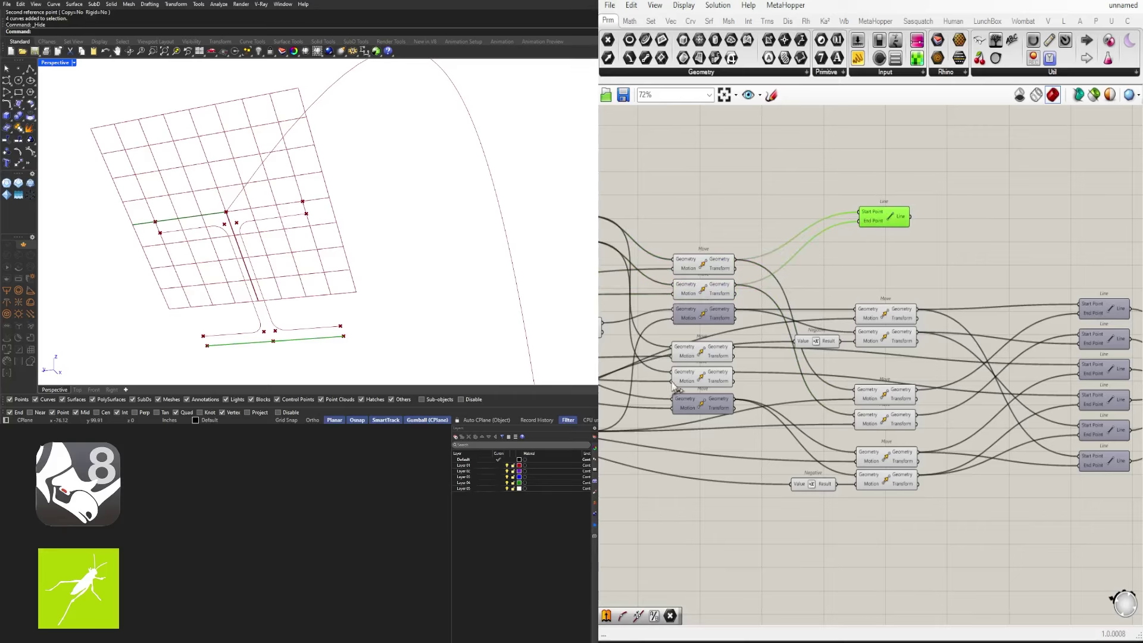
right_click_drag(679, 389, 704, 365)
left_click_drag(924, 504, 912, 436)
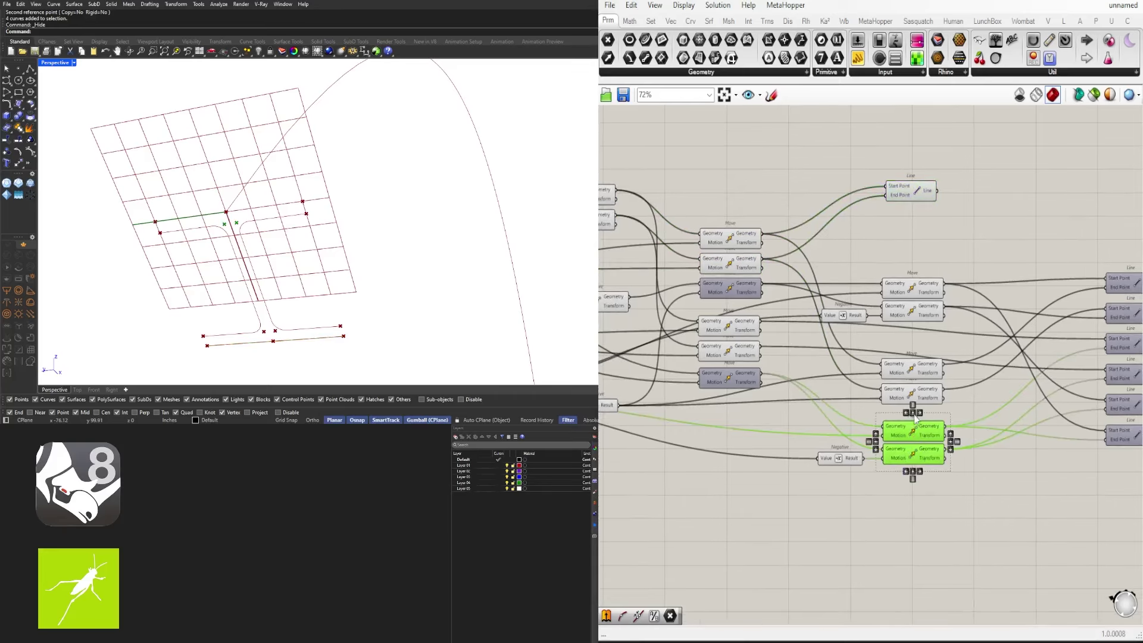
left_click_drag(975, 387, 933, 290)
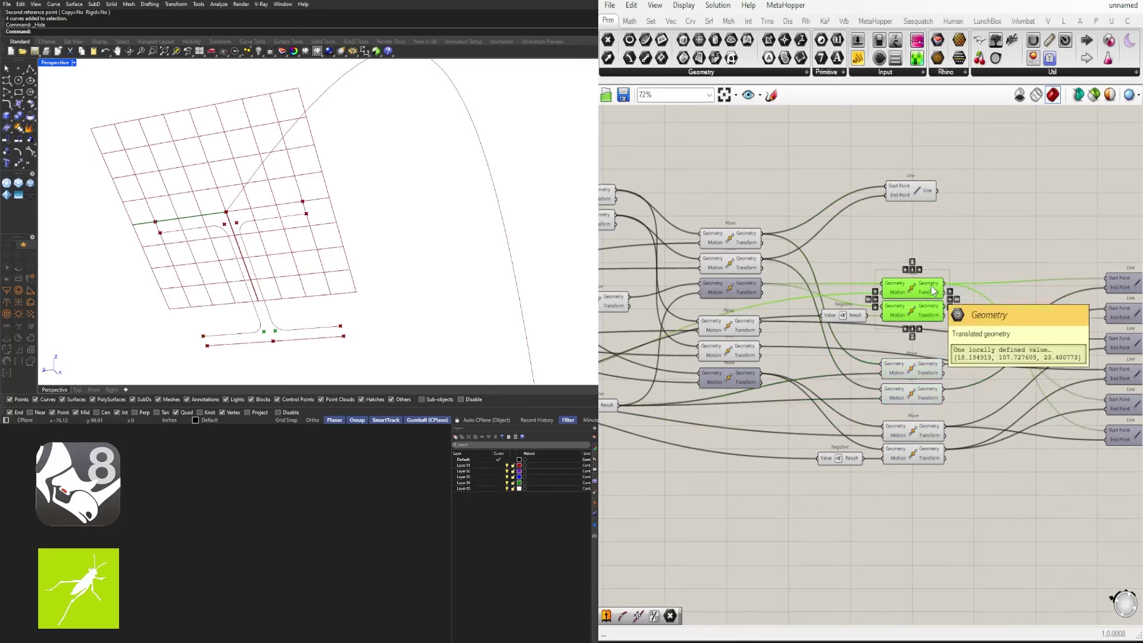
right_click_drag(933, 290, 1070, 326)
left_click_drag(790, 282, 744, 218)
left_click(844, 194)
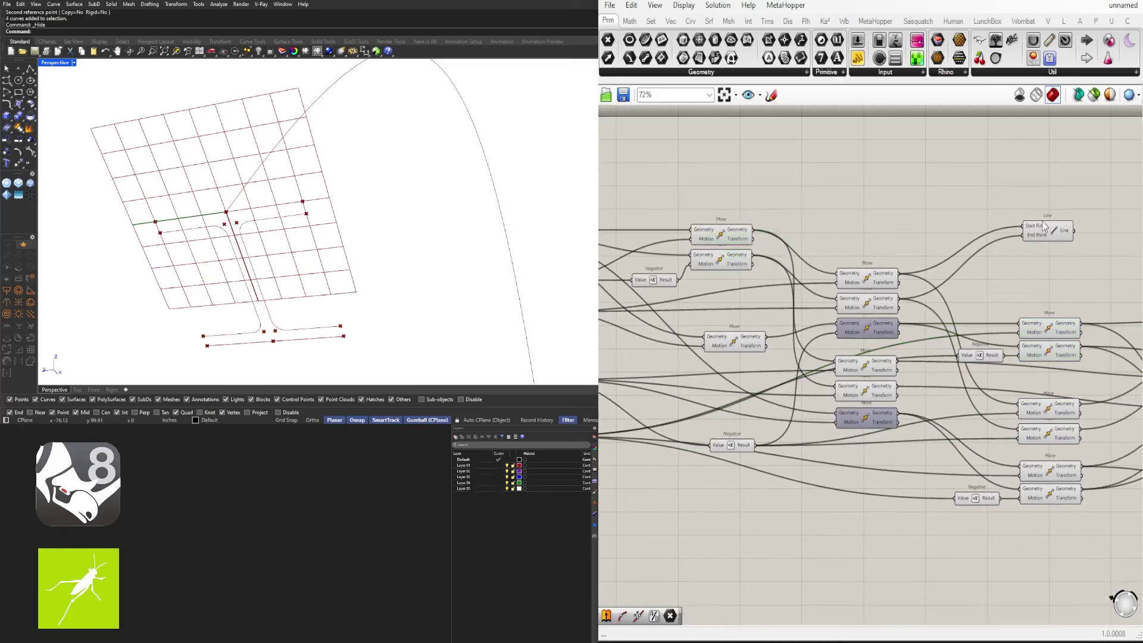
Duplicate the Line component and connect its start and end points to the two Move components of the upper flange's outer corners
left_click(1046, 230)
left_click(728, 233)
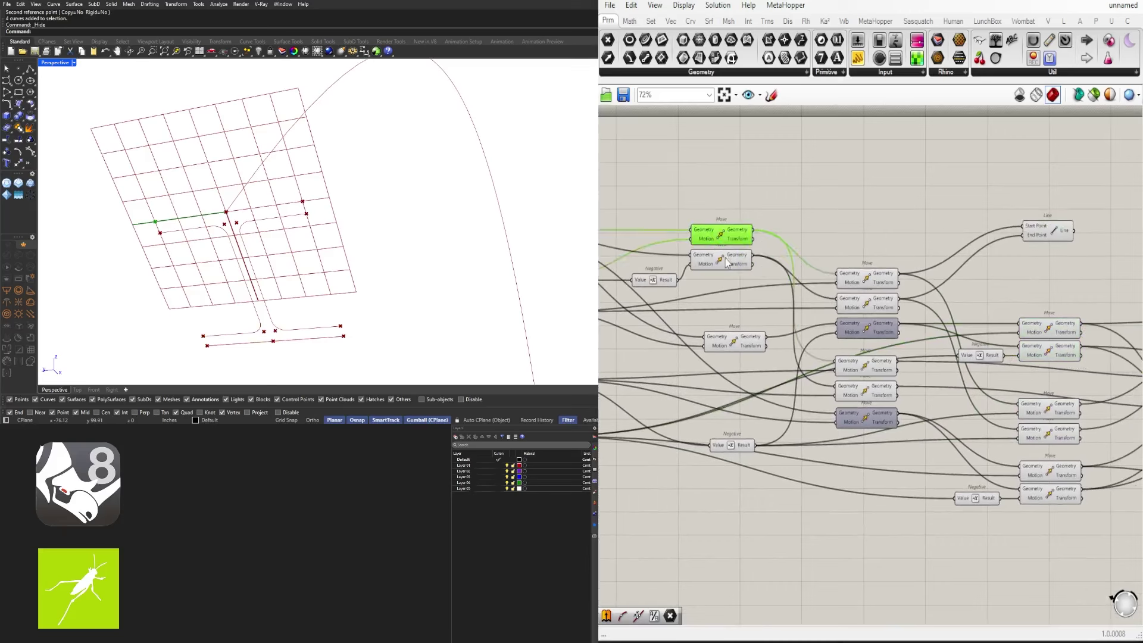
left_click(763, 210)
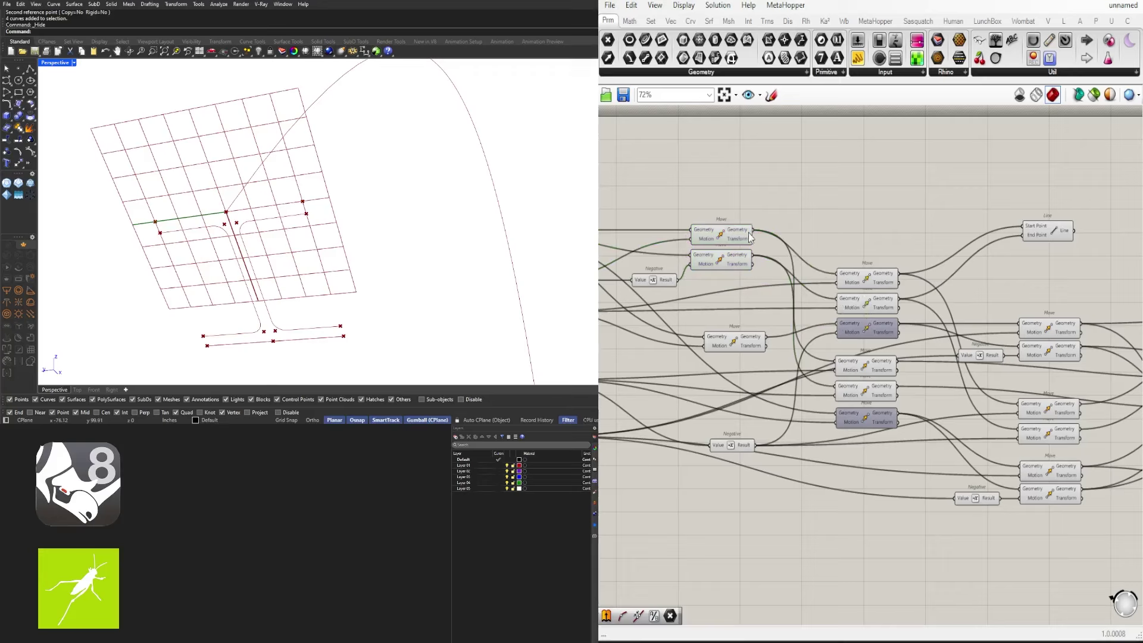
left_click_drag(750, 238, 1030, 221)
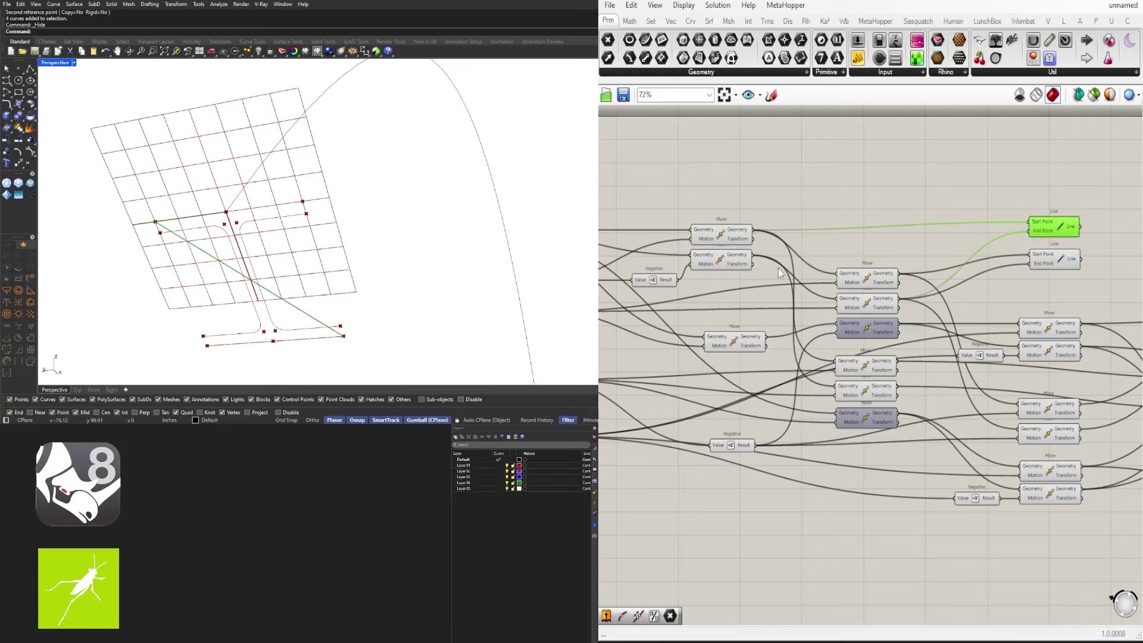
left_click_drag(758, 267, 1060, 229)
left_click(1012, 178)
right_click_drag(1012, 179, 869, 176)
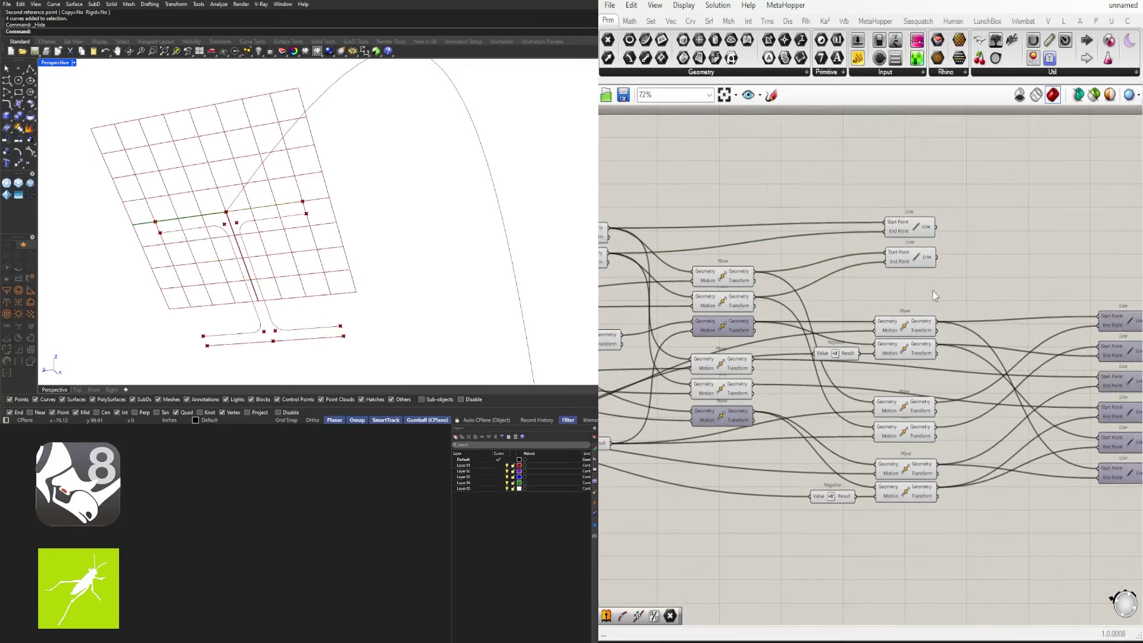
Reposition the two flange Line components together above the Join Curves and Fillet components
left_click_drag(869, 197, 953, 286)
scroll(927, 295, "down", 2)
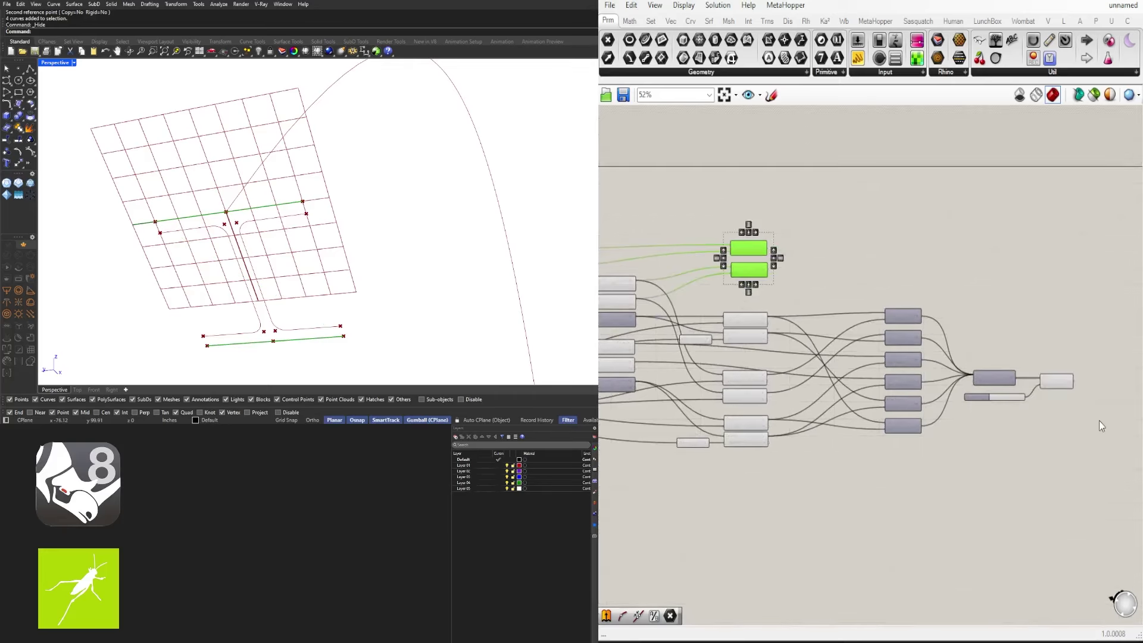
left_click_drag(1099, 420, 1069, 348, "shift")
left_click(923, 292)
left_click_drag(899, 288, 1059, 295)
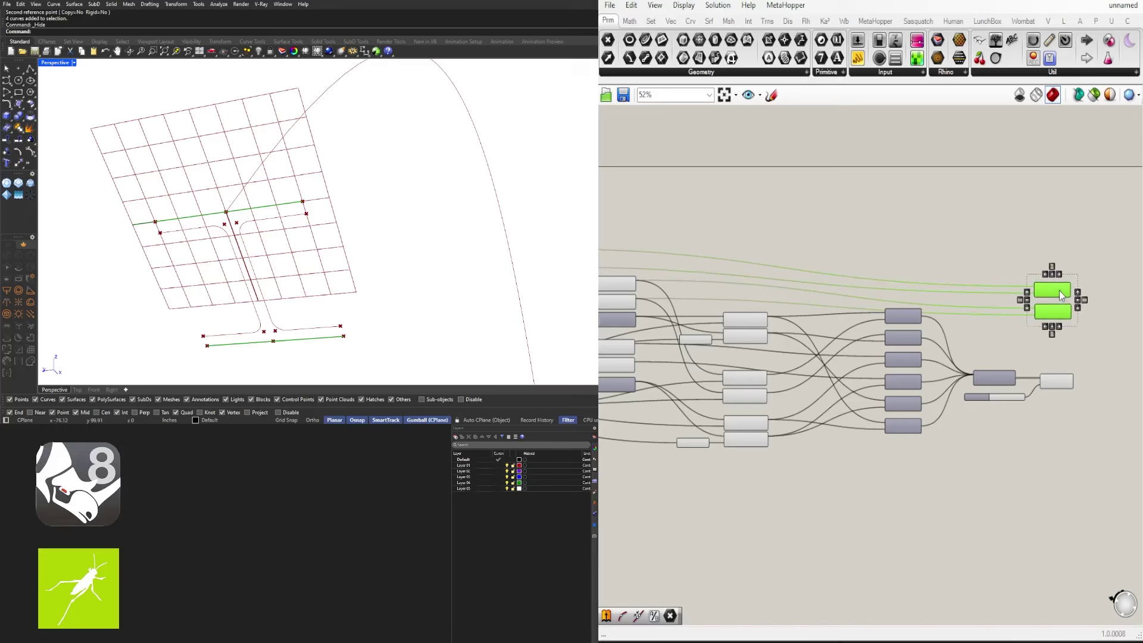
Examine the Move components to identify the outer and inner corner points of both flanges
scroll(873, 367, "up", 2)
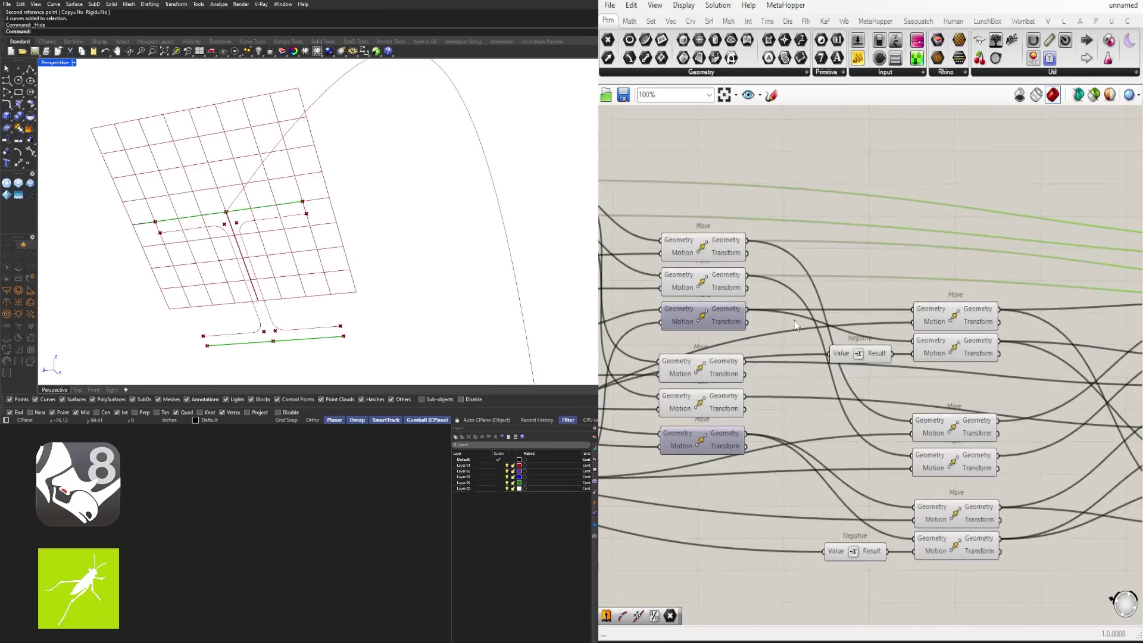
right_click_drag(702, 297, 852, 280)
left_click(851, 277)
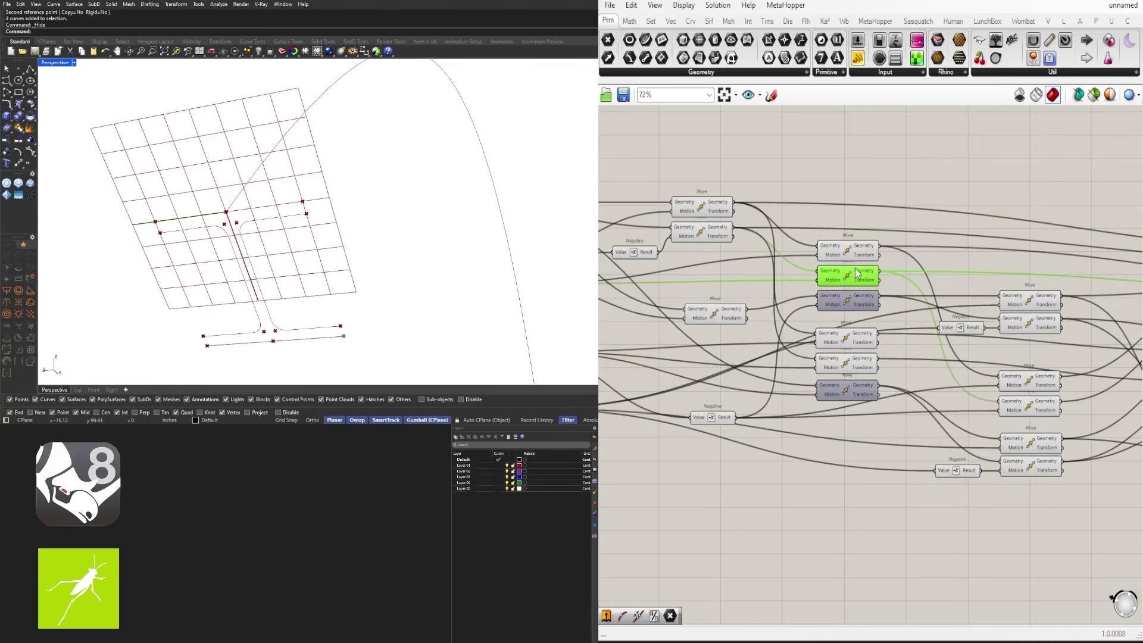
right_click_drag(1018, 303, 954, 287)
left_click(965, 285)
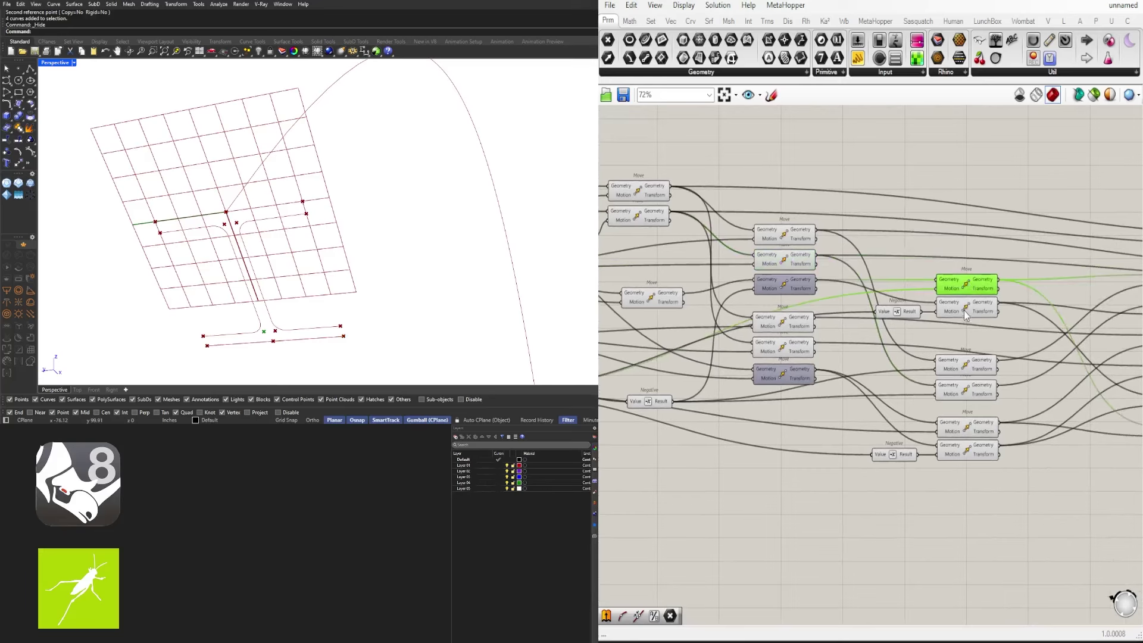
left_click(963, 309, "shift")
right_click_drag(695, 301, 812, 297)
left_click(912, 341)
left_click_drag(884, 330, 935, 296)
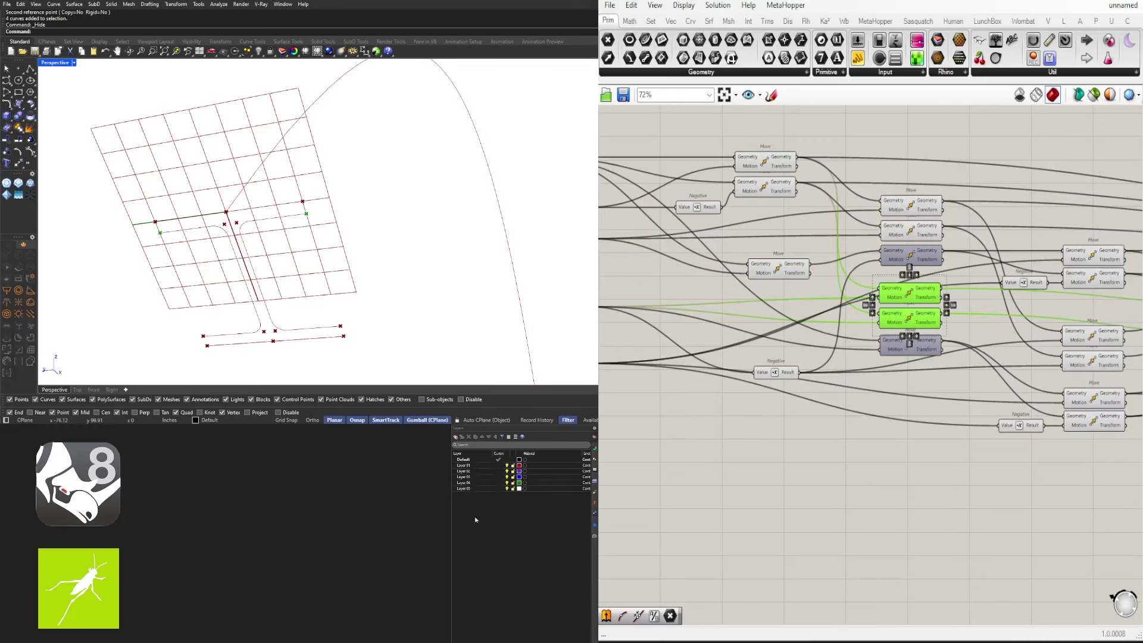
right_click_drag(947, 337, 932, 353)
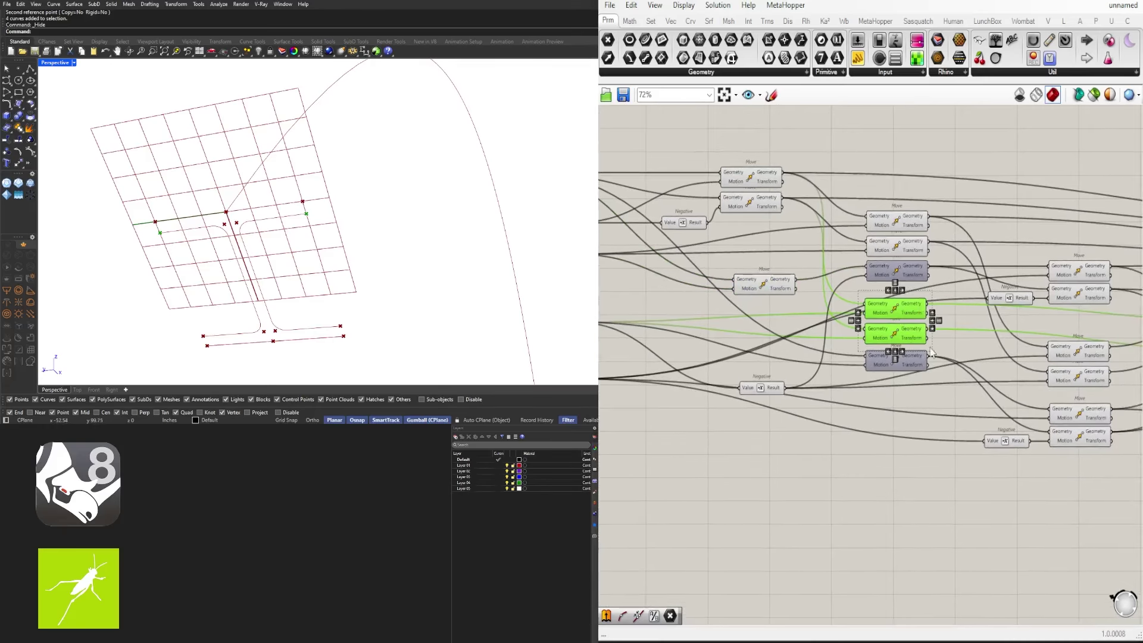
left_click_drag(912, 219, 819, 241, "shift")
right_click_drag(819, 241, 878, 241)
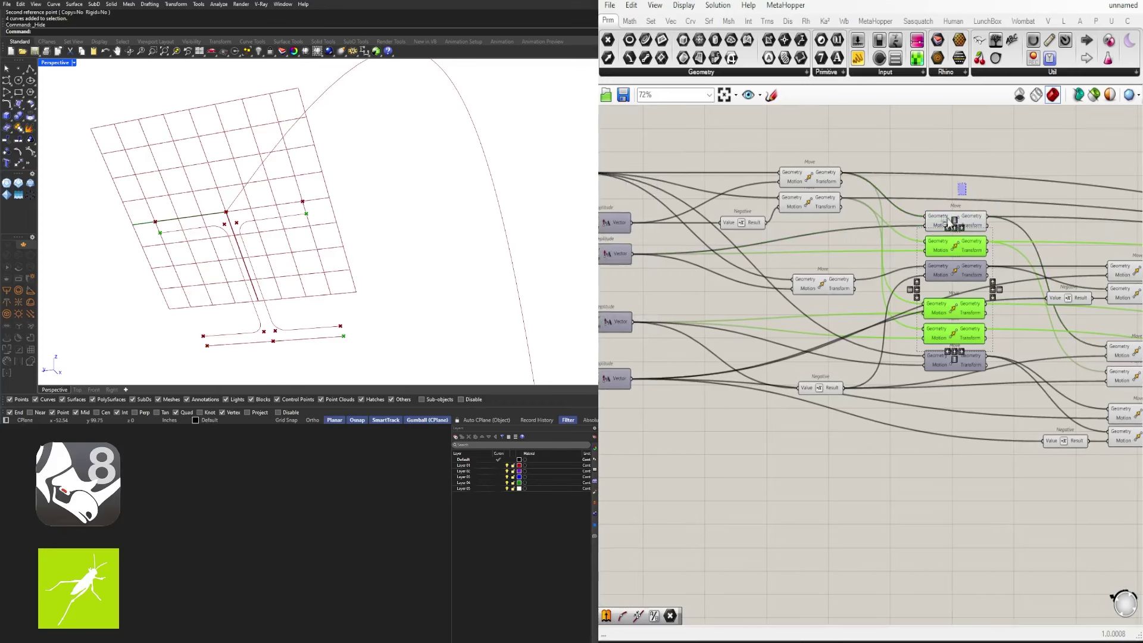
left_click_drag(845, 228, 813, 171, "shift")
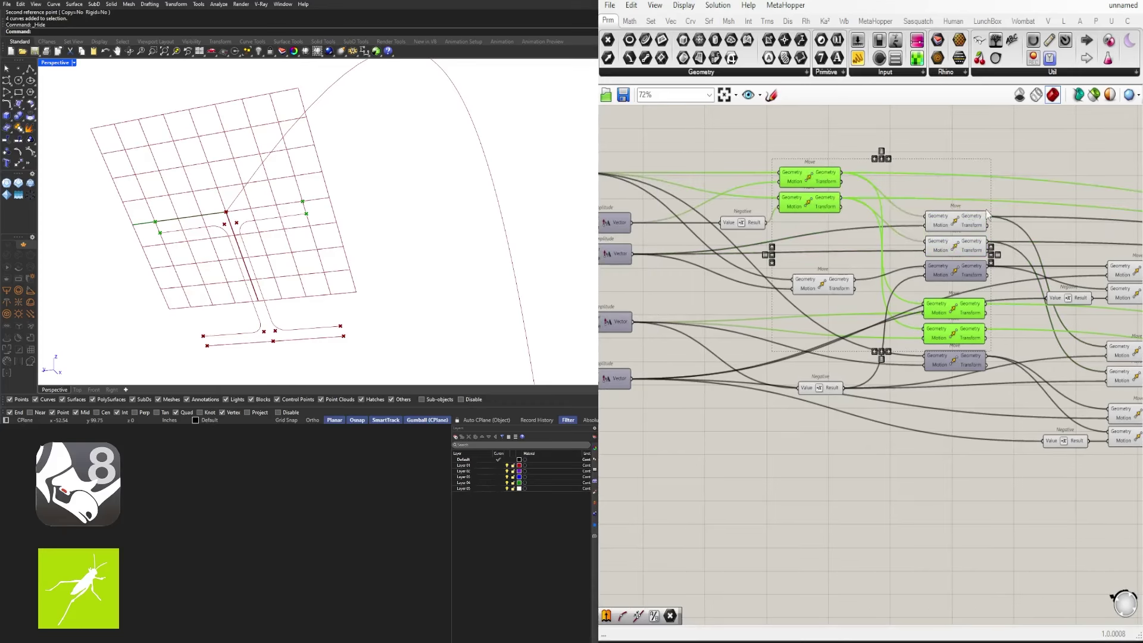
right_click_drag(1030, 220, 914, 265)
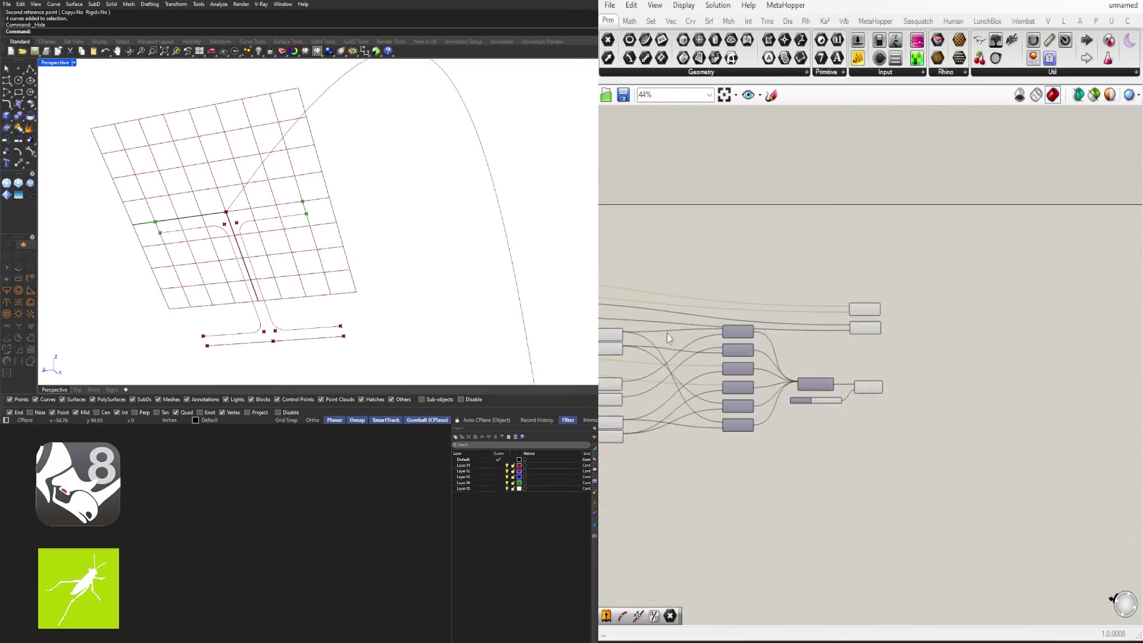
Check the two outer flange lines and the filleted curve against the profile in the viewport
right_click_drag(1008, 305, 882, 341)
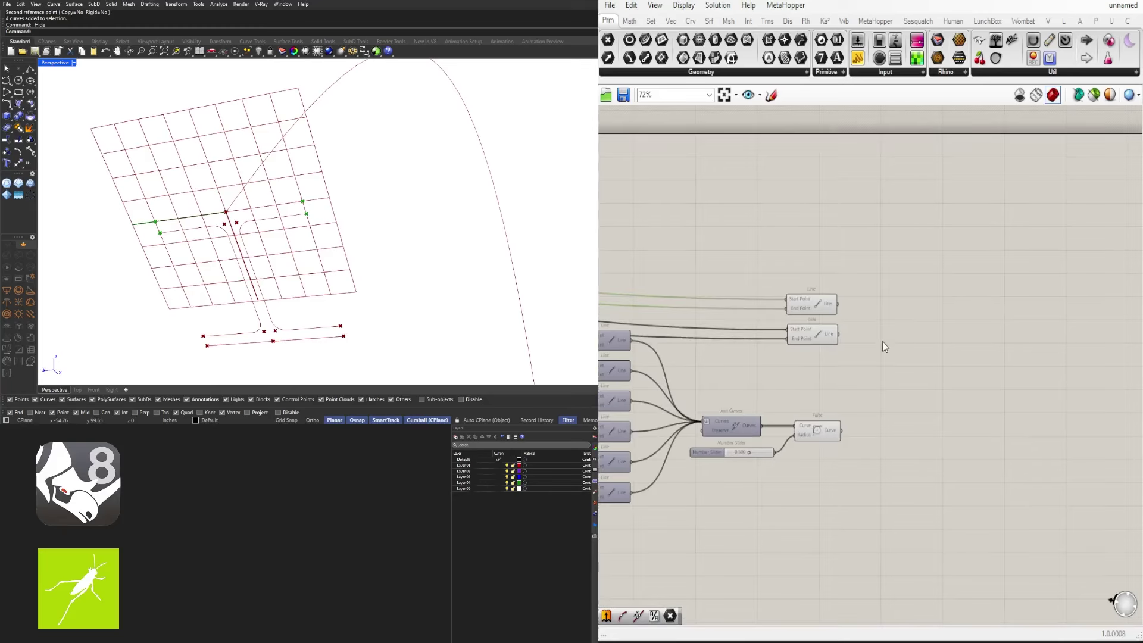
left_click(820, 334)
left_click(820, 306, "shift")
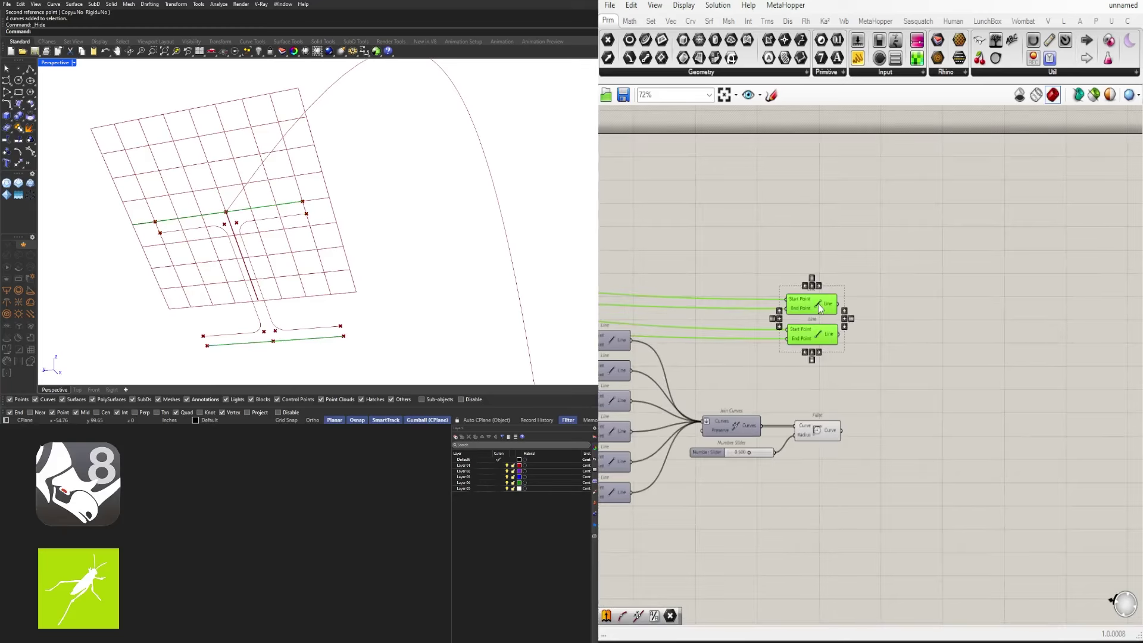
left_click(831, 430)
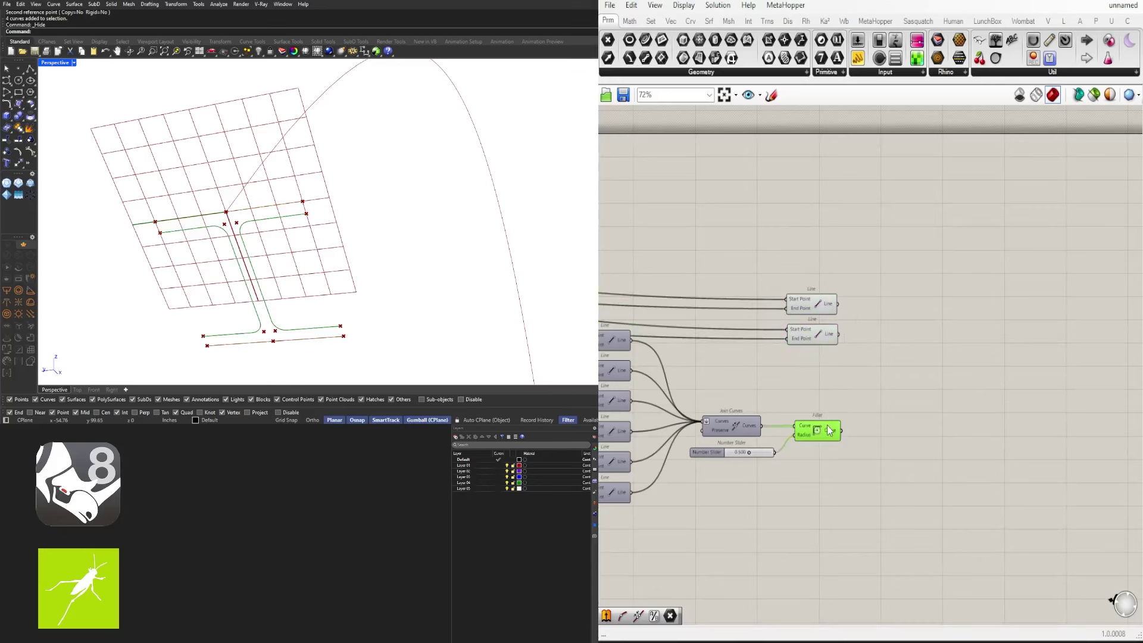
left_click(787, 359)
Locate the Move components of the lower flange's outer corners and add a new Line component above them
right_click_drag(787, 358, 909, 352)
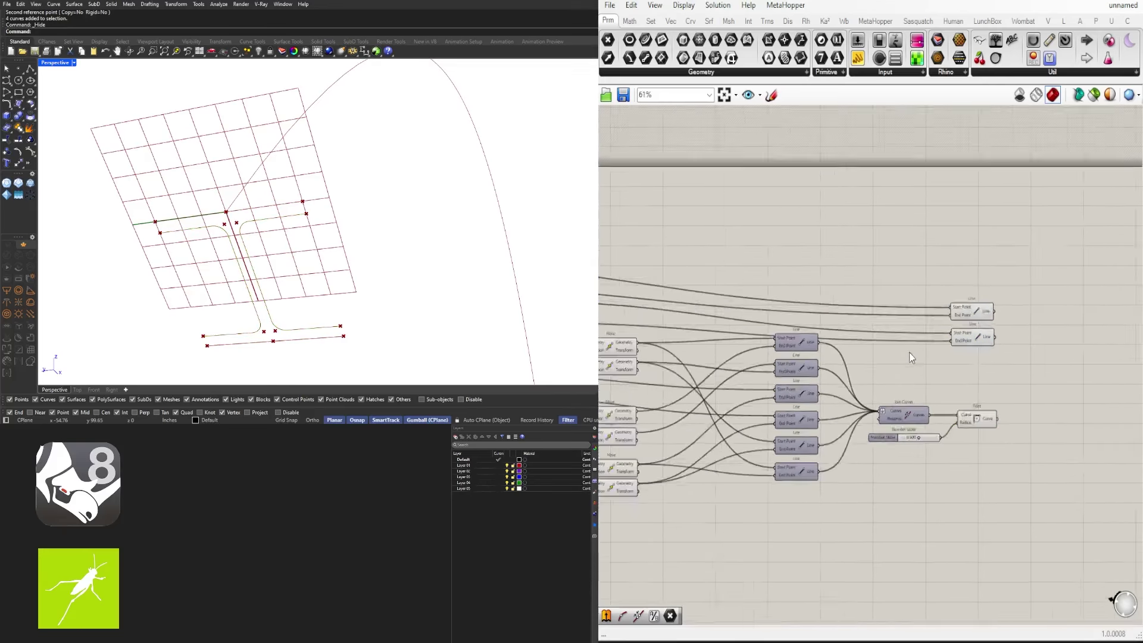
scroll(869, 365, "up", 3)
scroll(869, 365, "down", 3)
left_click(845, 325)
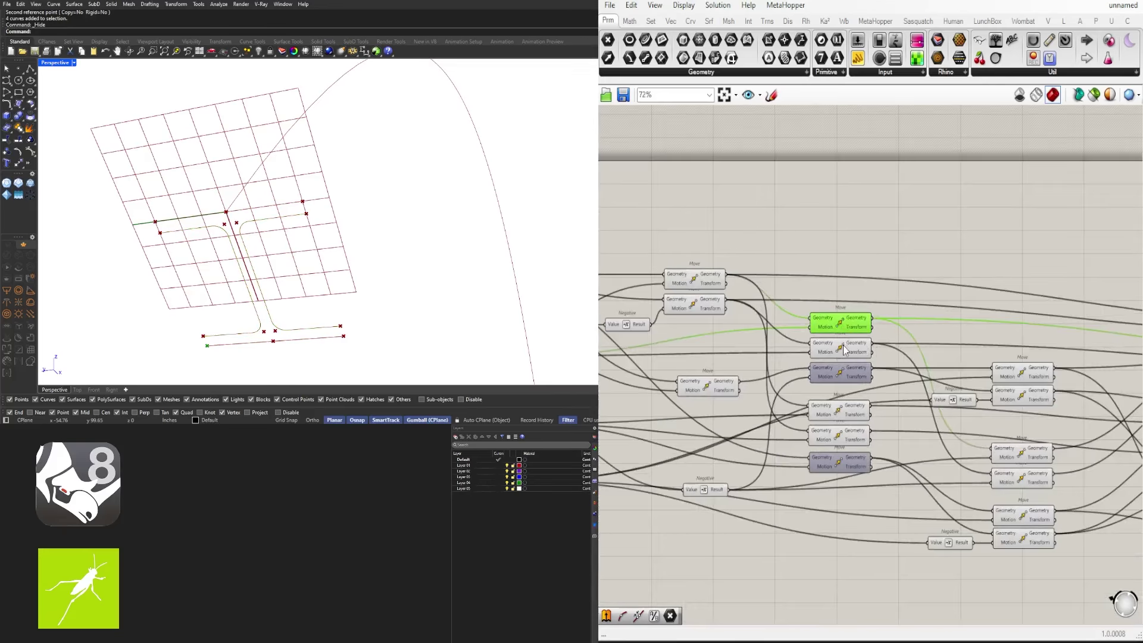
left_click(846, 350, "shift")
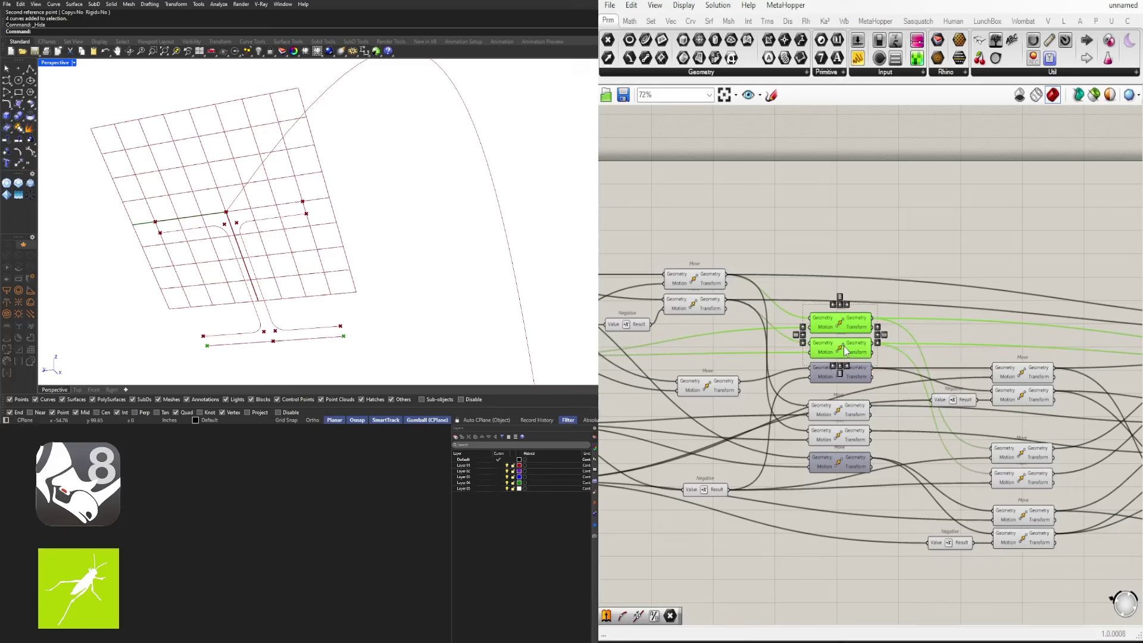
double_click(1012, 269)
type("LINE")
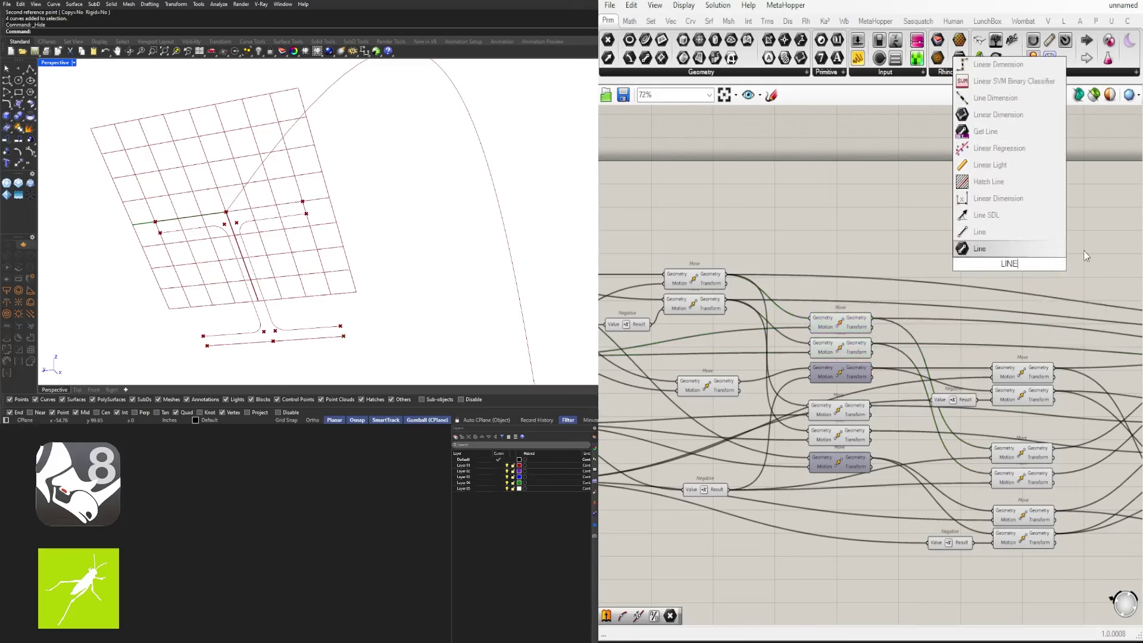
left_click(997, 247)
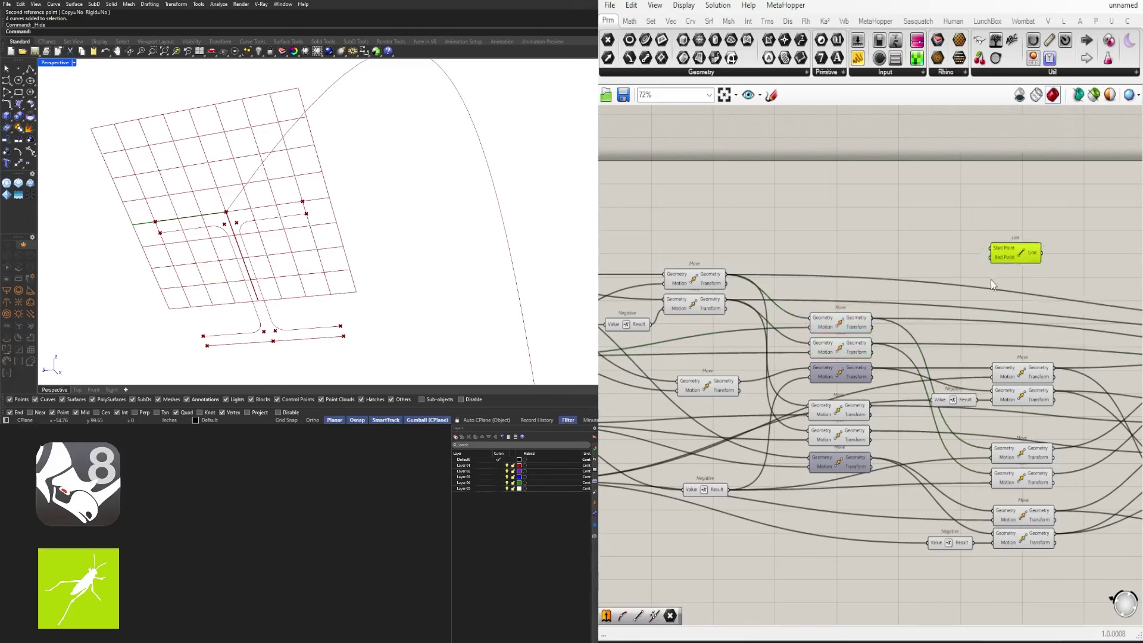
Connect the Move component of one outer corner of the lower flange to the new Line's start point
left_click(832, 325)
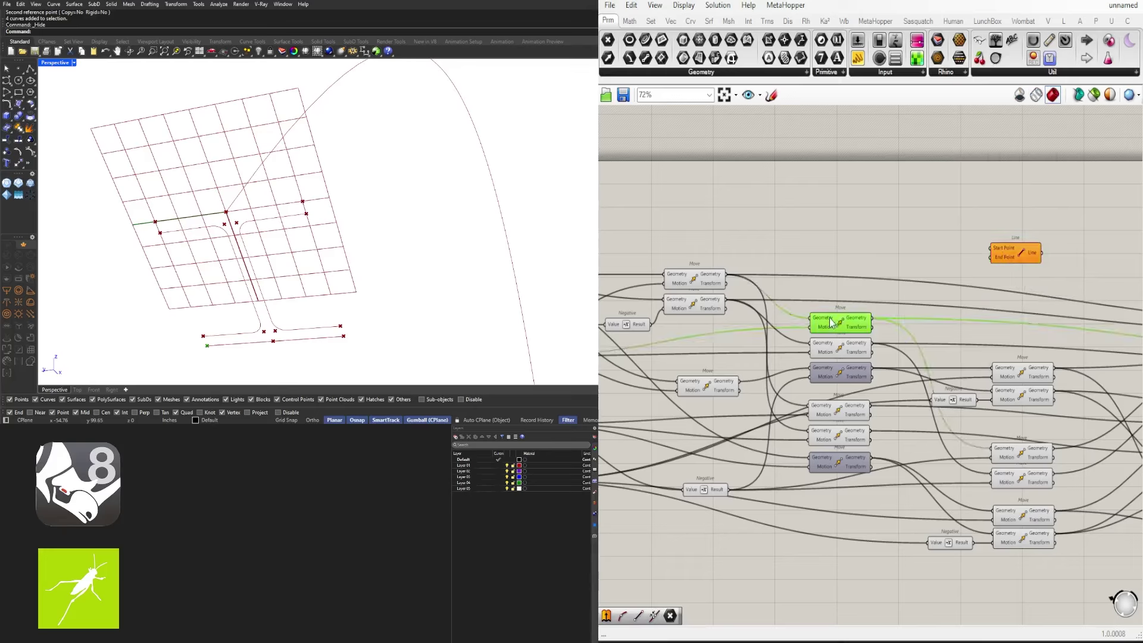
left_click_drag(871, 327, 1031, 249)
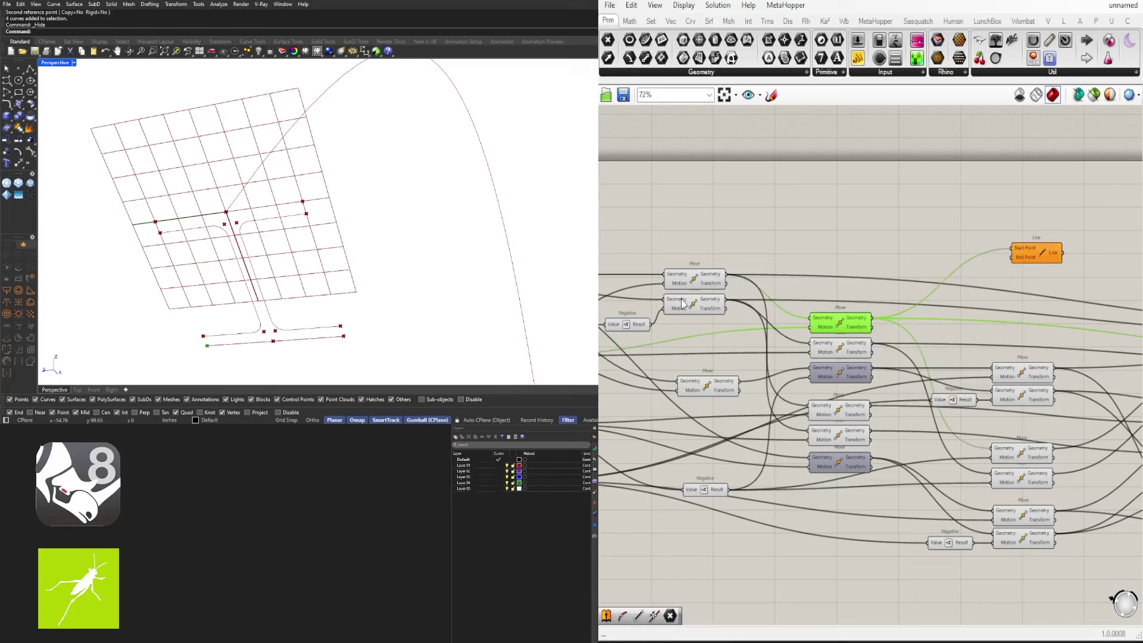
left_click(688, 280)
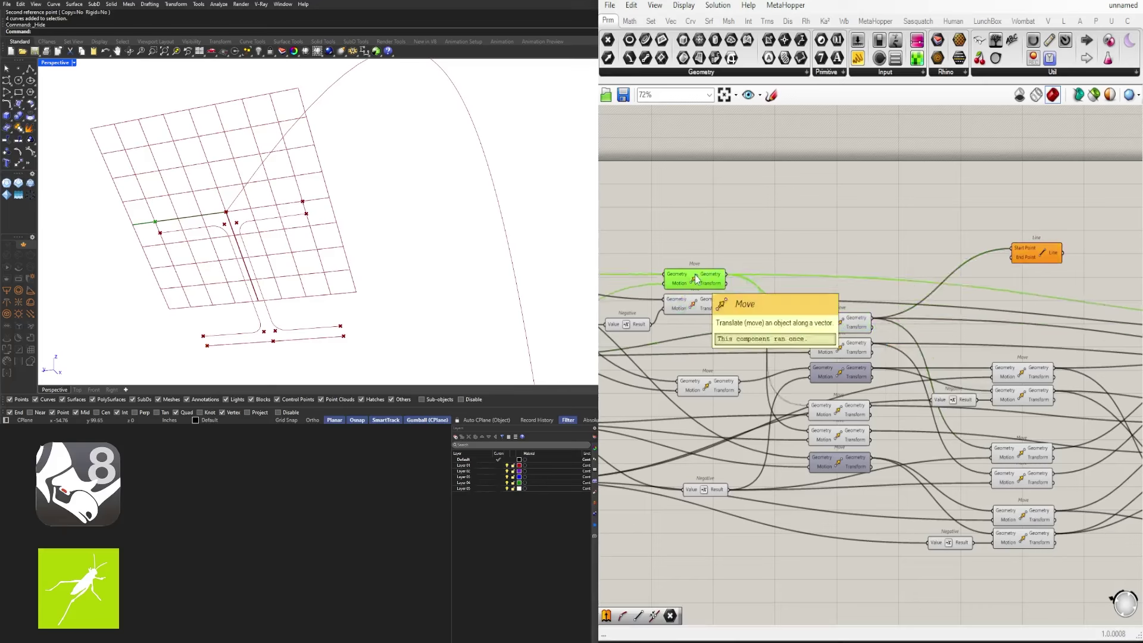
left_click(847, 322)
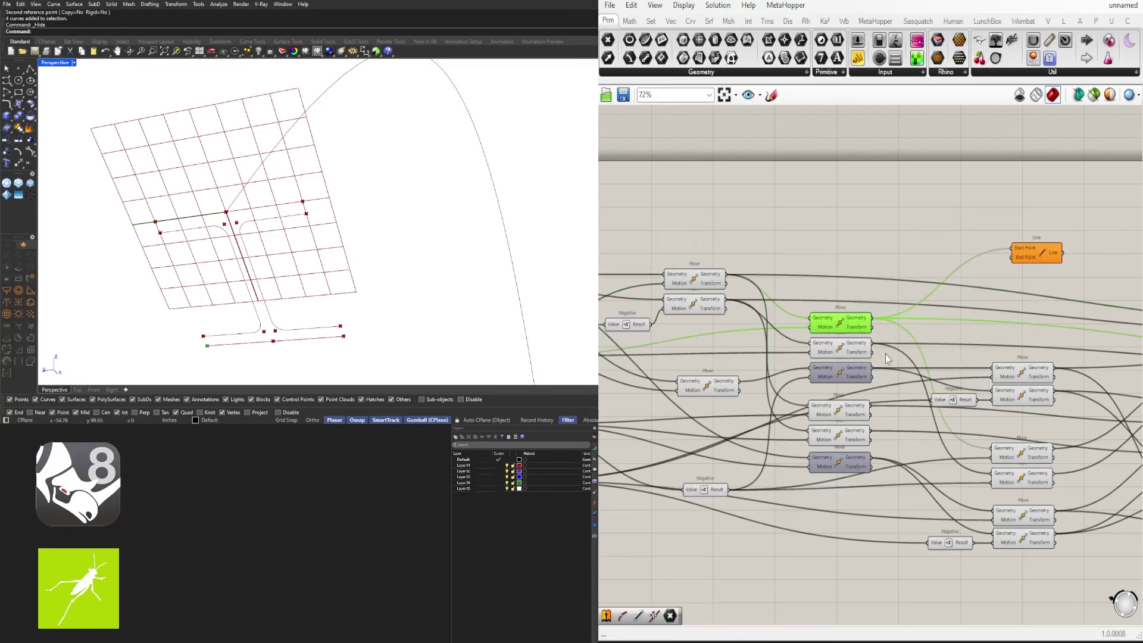
Examine the downstream Move components to identify which ones produce the web-to-flange corner points of the profile
right_click_drag(970, 396, 968, 364)
left_click(1017, 346, "shift")
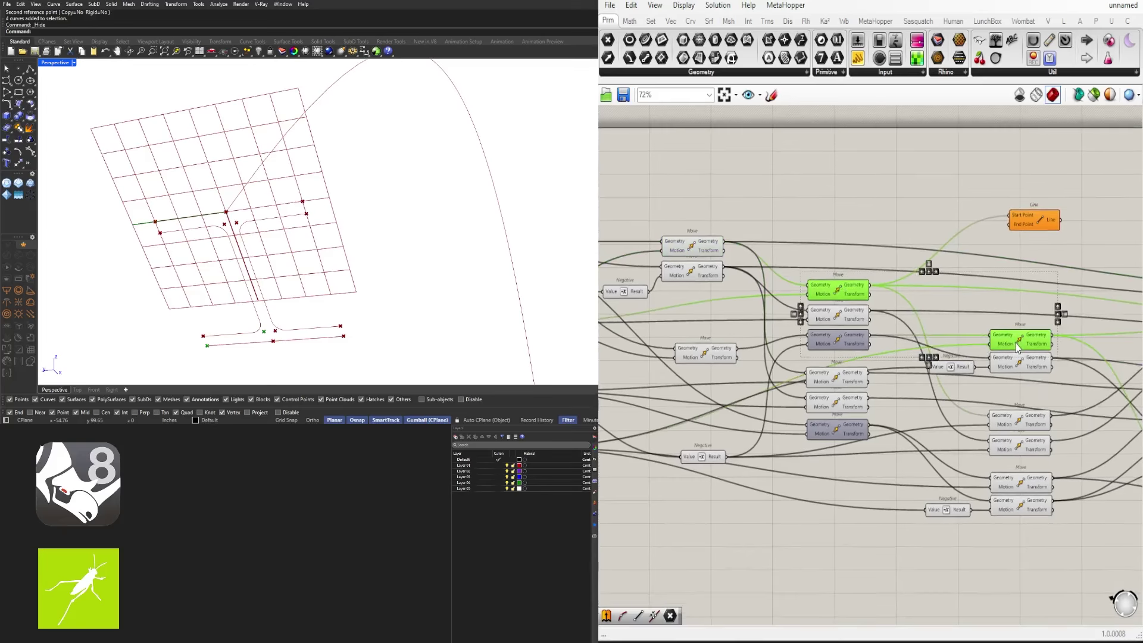
left_click(1015, 344, "ctrl")
left_click(1019, 363, "shift")
right_click_drag(949, 370, 966, 366)
left_click(732, 350, "shift")
left_click(732, 351, "ctrl")
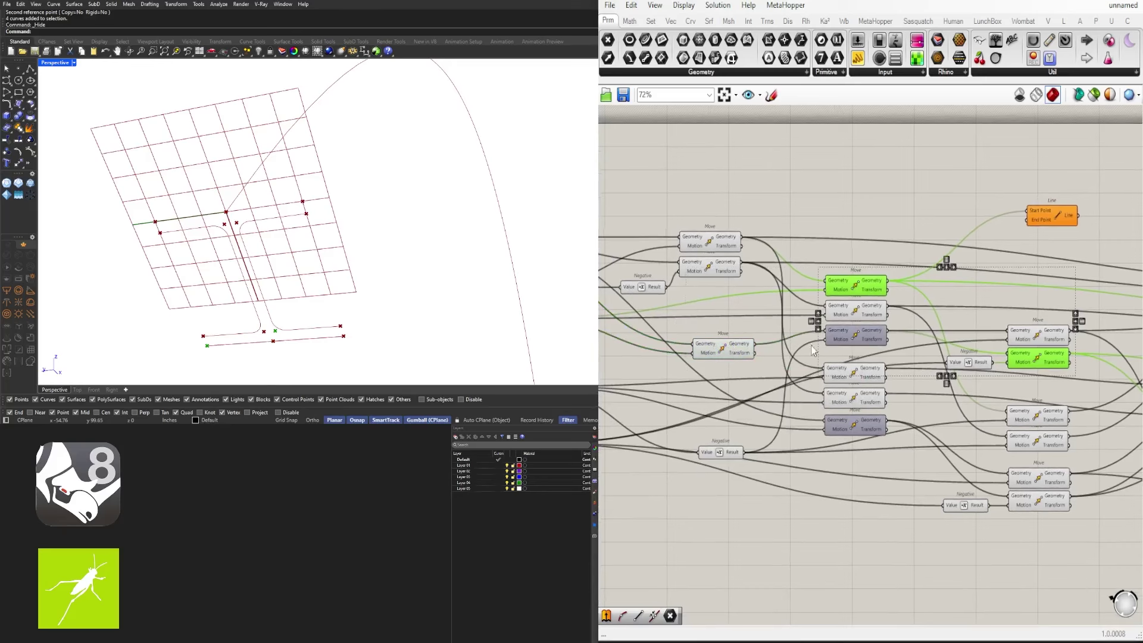
right_click_drag(1069, 237, 966, 217)
left_click(966, 217)
left_click(740, 262)
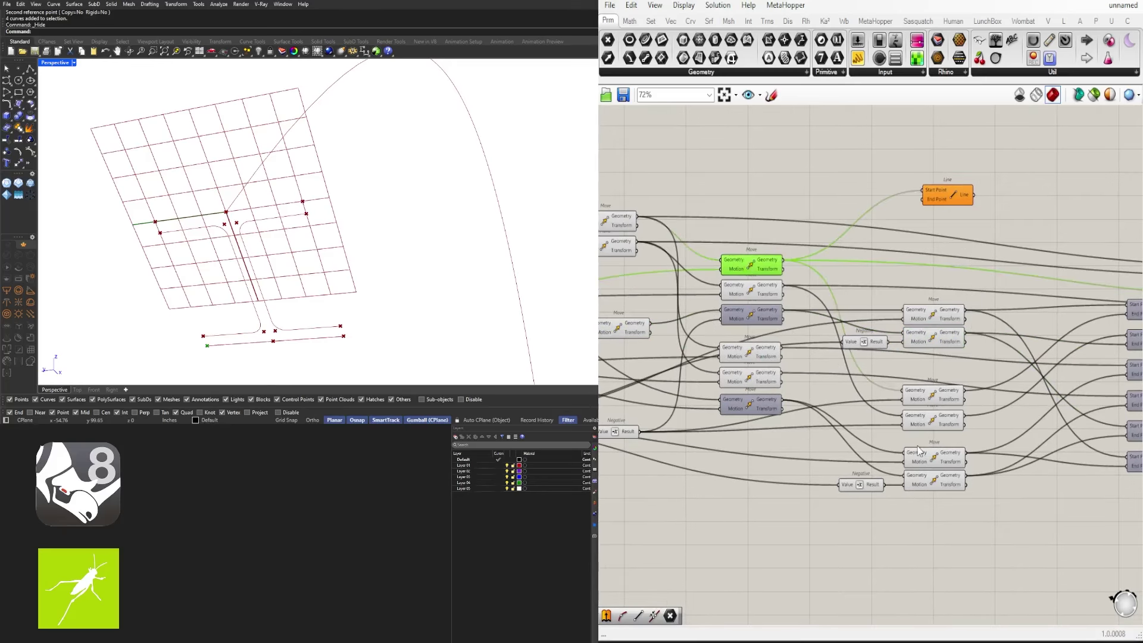
left_click(926, 455, "shift")
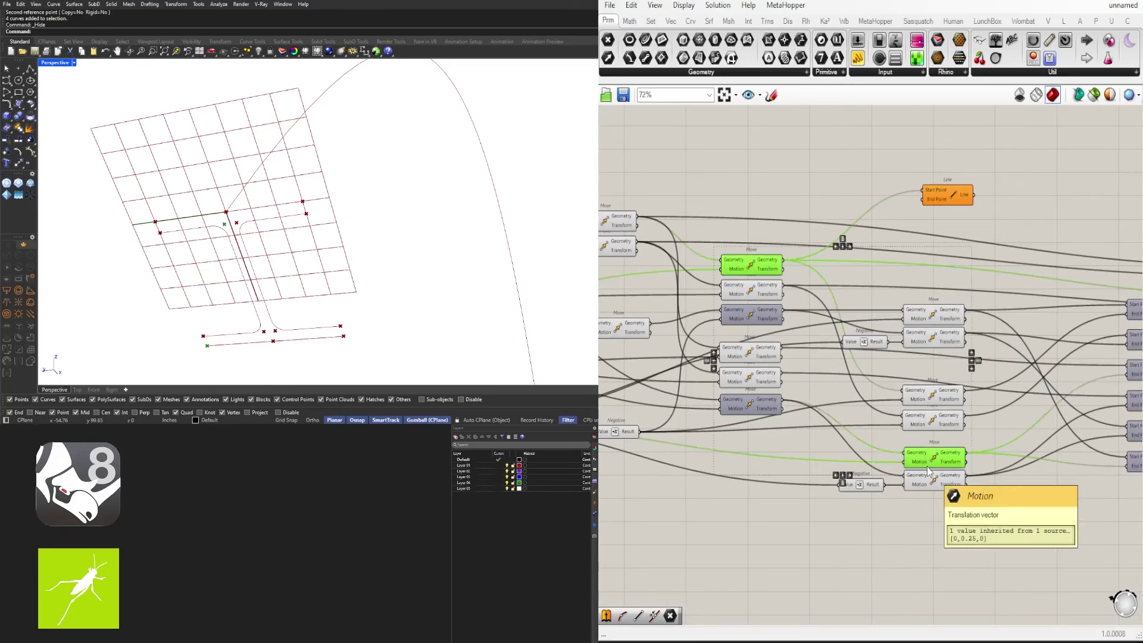
left_click(925, 479, "shift")
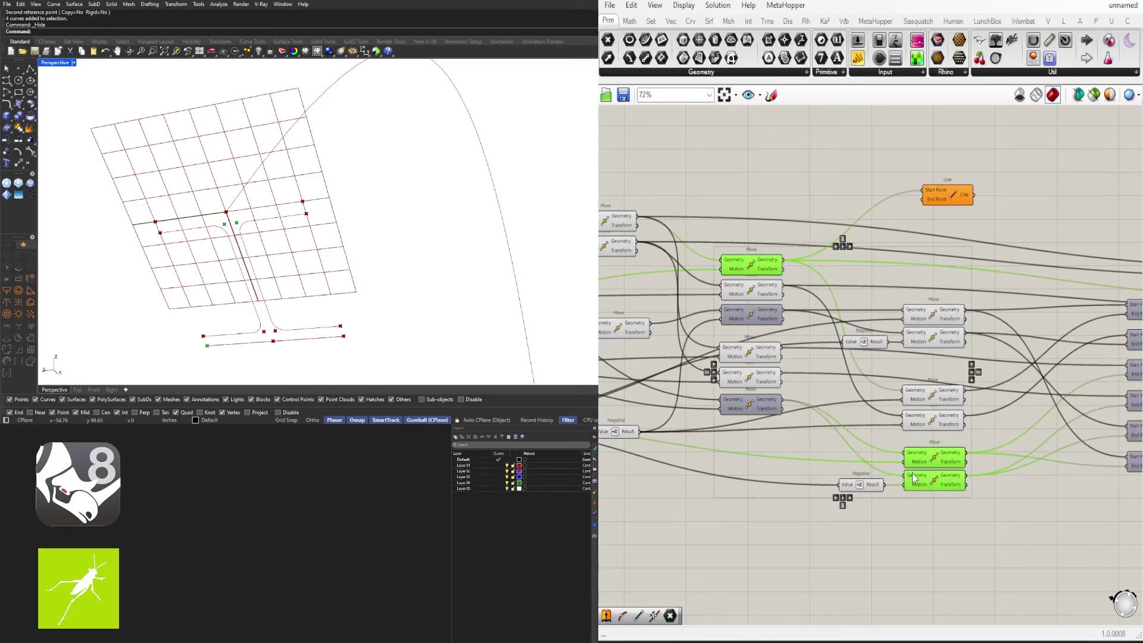
Locate the two Move pairs that produce the outer and inner corner points of the lower flange
scroll(915, 478, "down", 5)
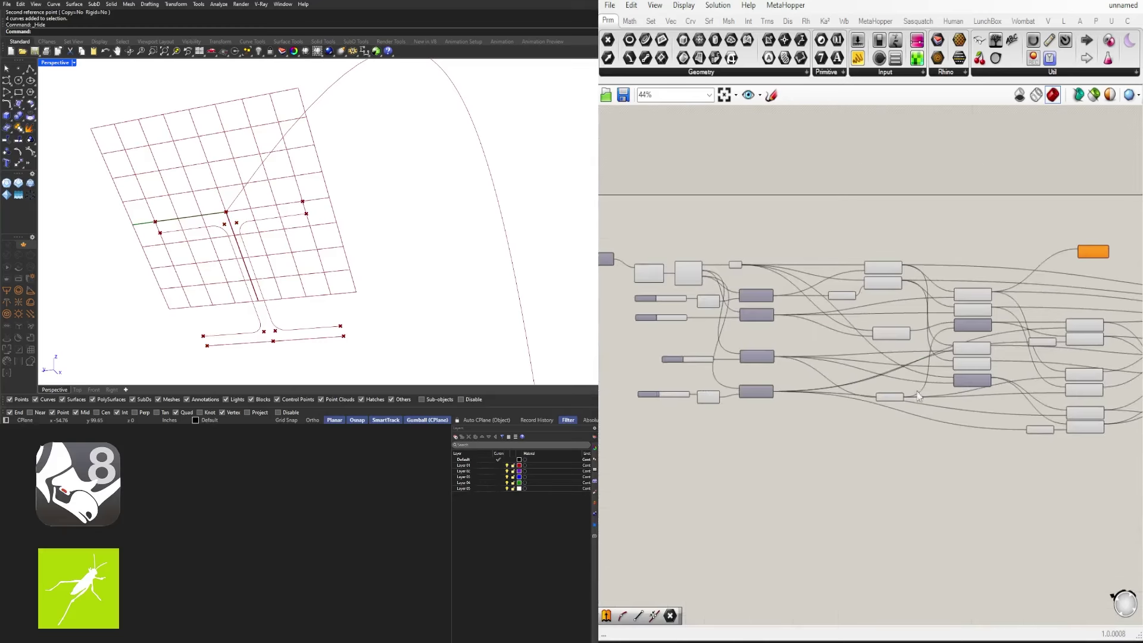
scroll(918, 396, "up", 5)
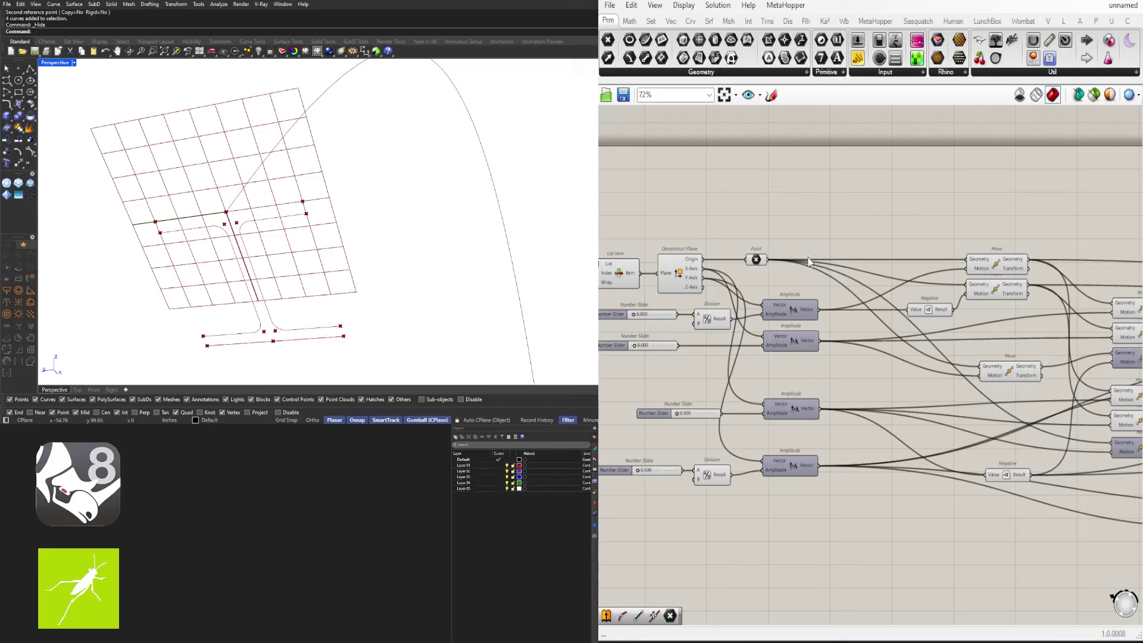
right_click_drag(1003, 312, 924, 302)
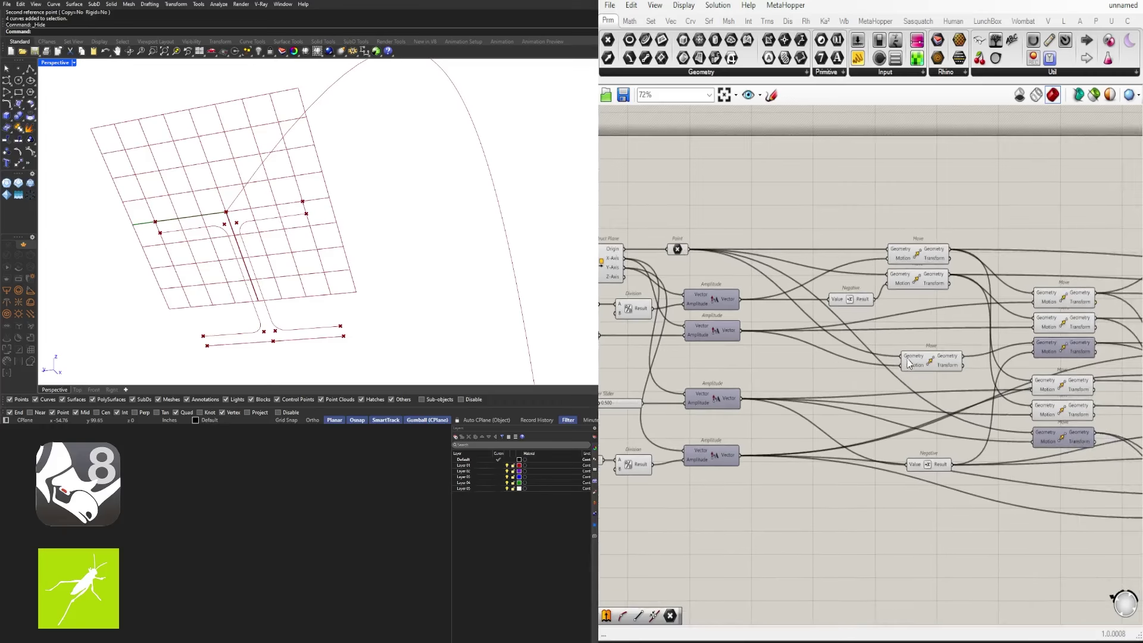
left_click(919, 255)
right_click_drag(1085, 301, 899, 326)
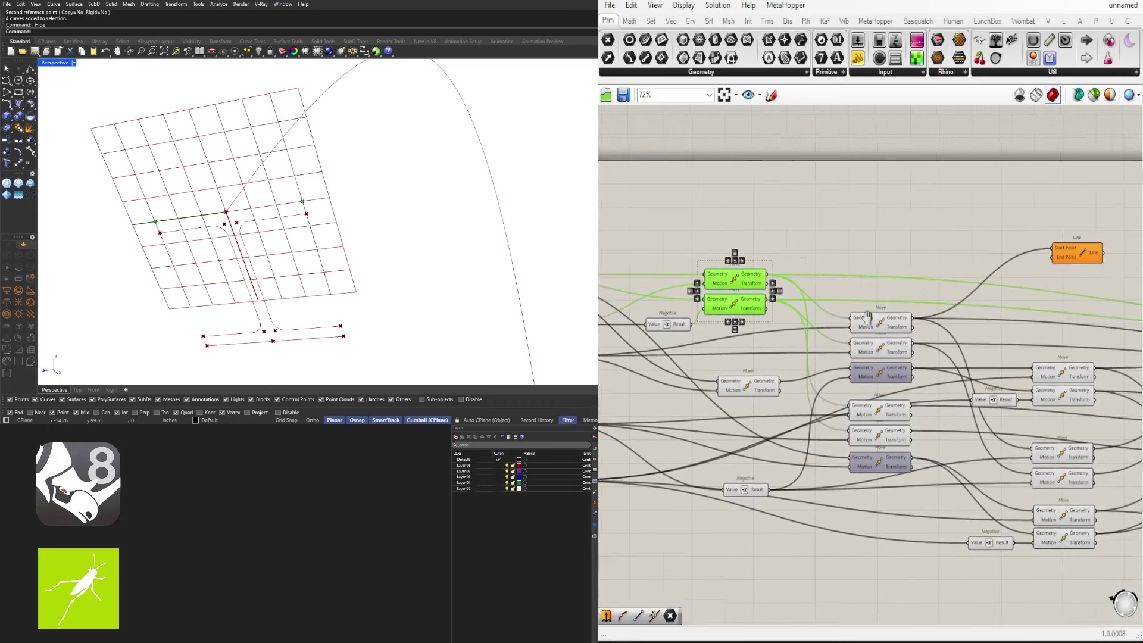
left_click(899, 327)
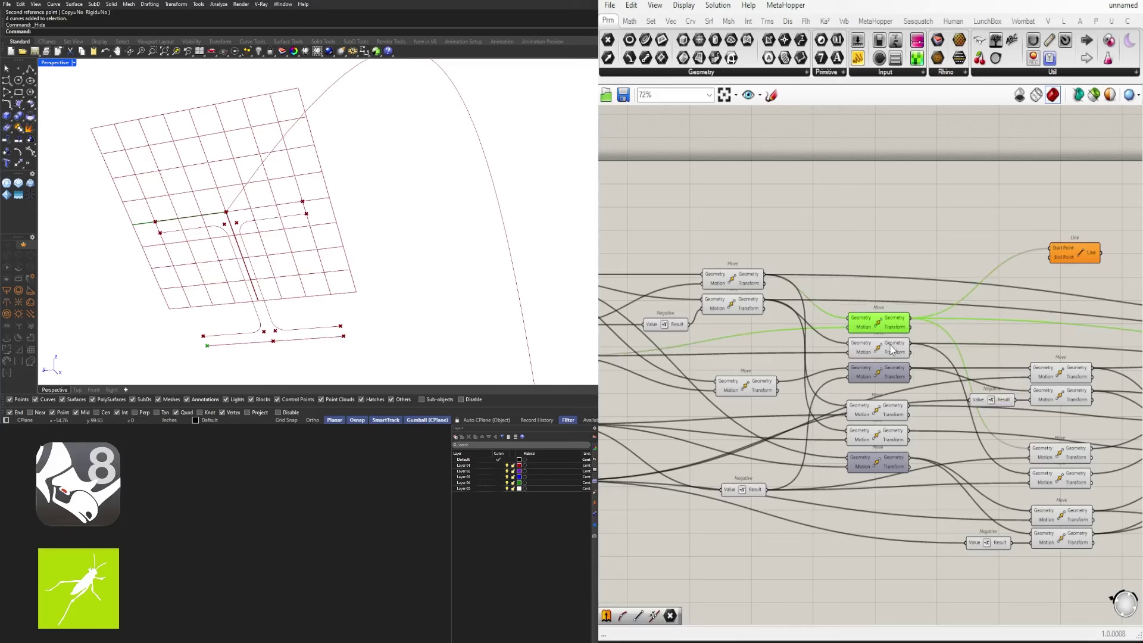
left_click(892, 349, "shift")
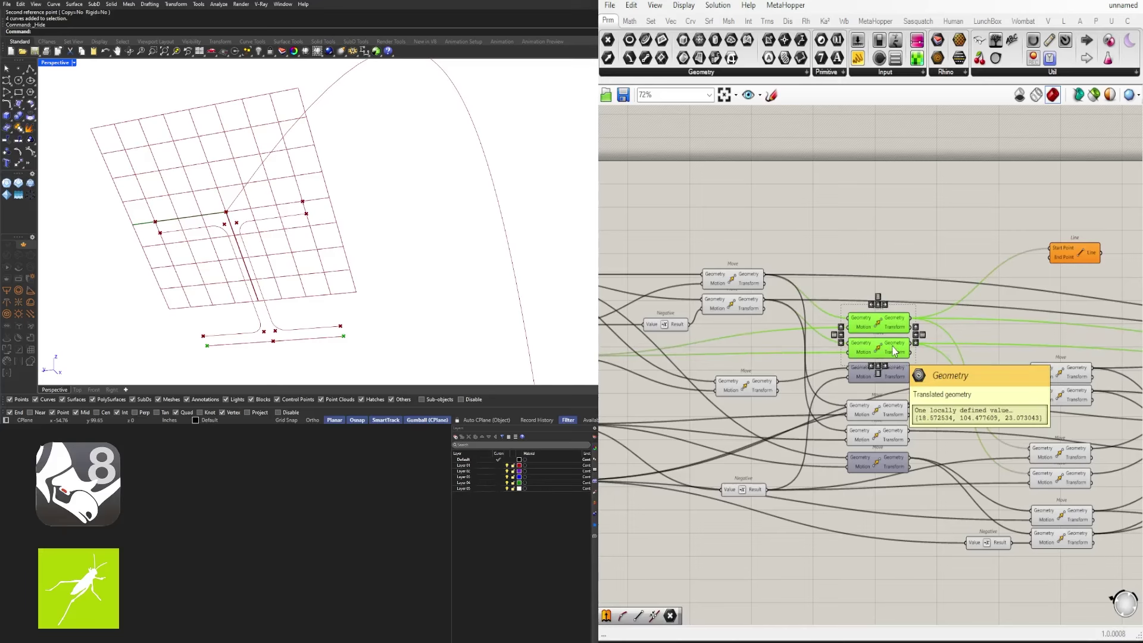
scroll(1051, 357, "up", 2)
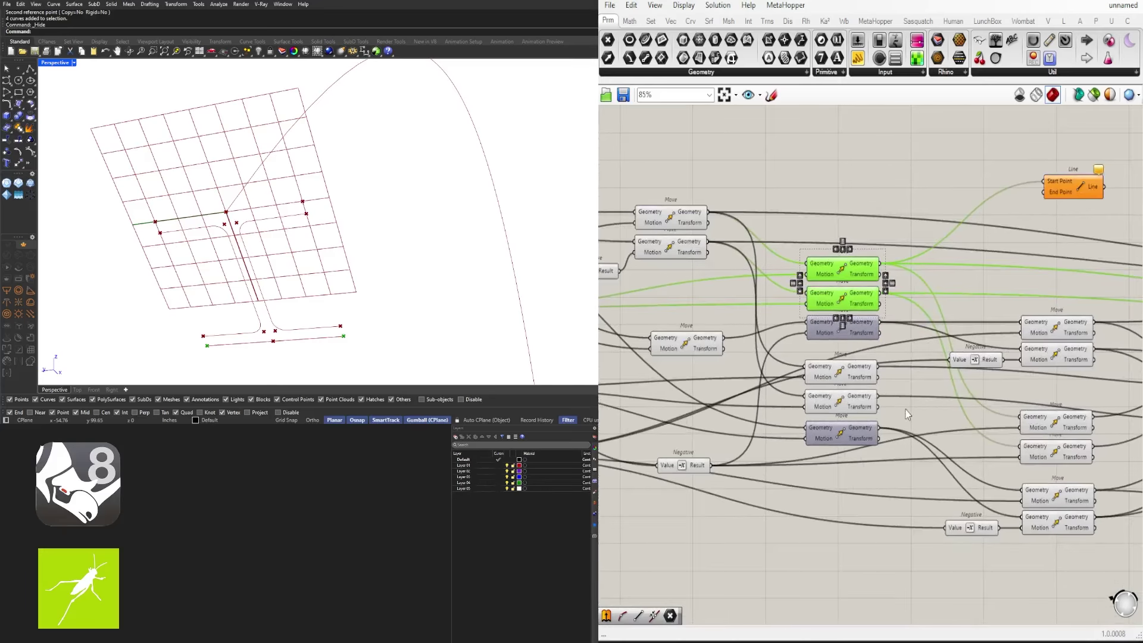
left_click_drag(906, 409, 851, 369, "shift")
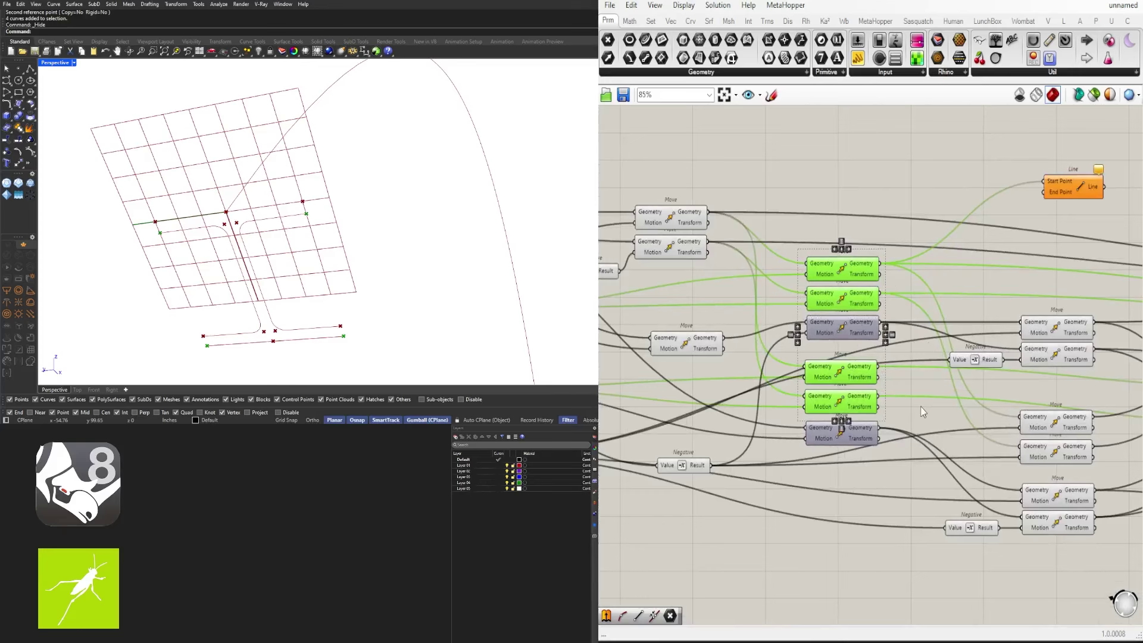
left_click_drag(921, 409, 857, 372, "ctrl")
left_click_drag(1064, 387, 1030, 317, "shift")
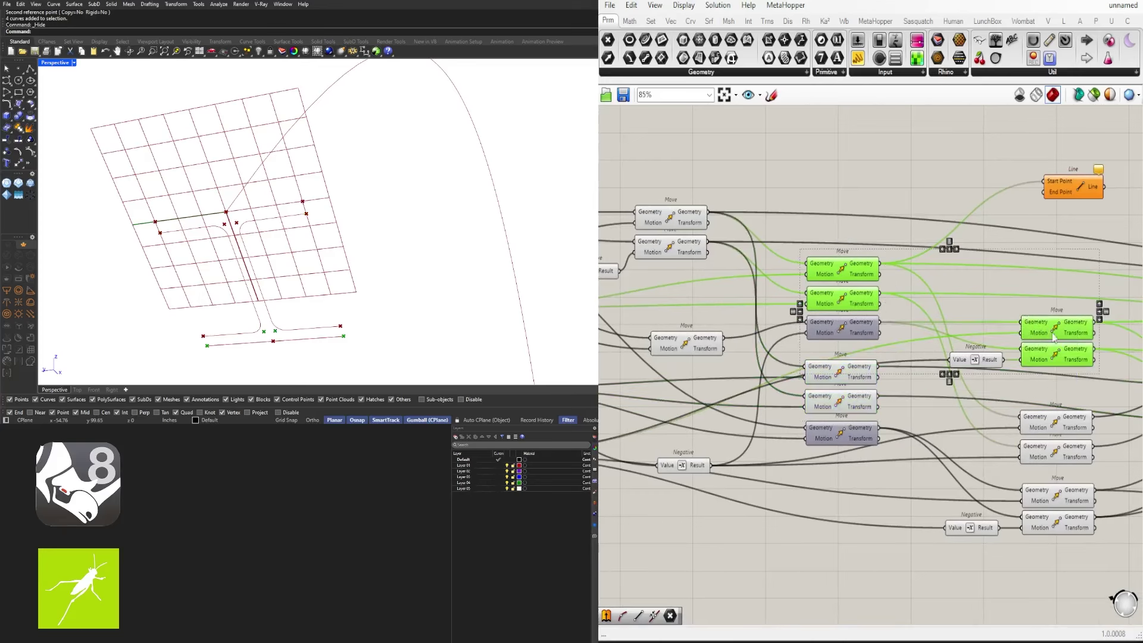
right_click_drag(1053, 336, 912, 346)
left_click_drag(938, 400, 915, 326)
left_click_drag(997, 468, 921, 432, "shift")
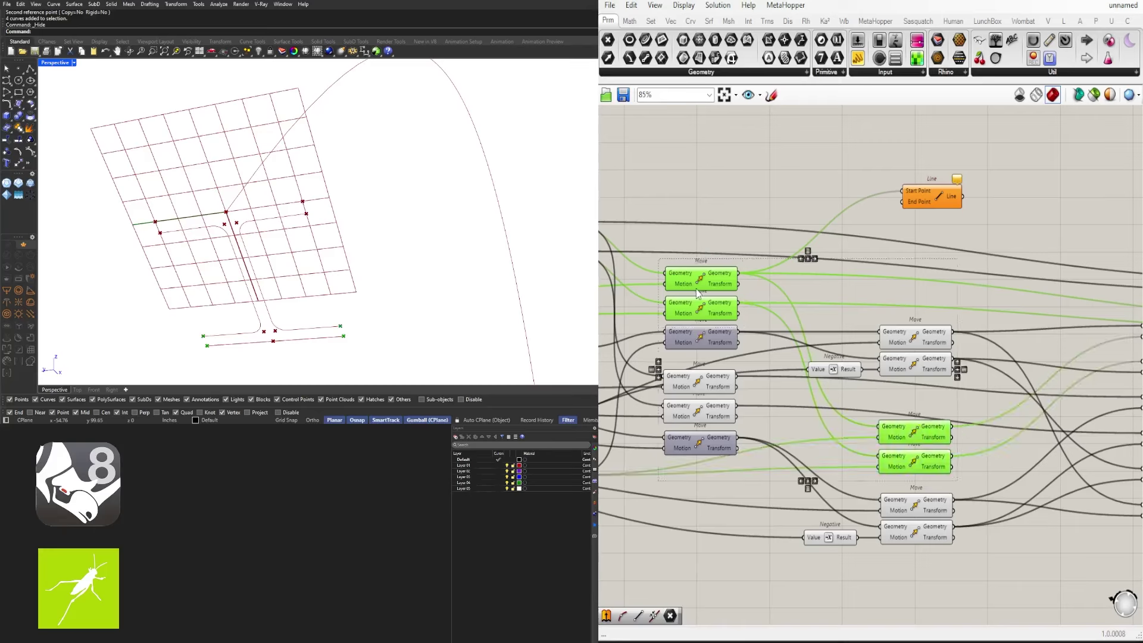
Close both ends of the lower flange with two Line components connecting the matching outer and inner corner Moves
left_click_drag(936, 202, 1090, 219)
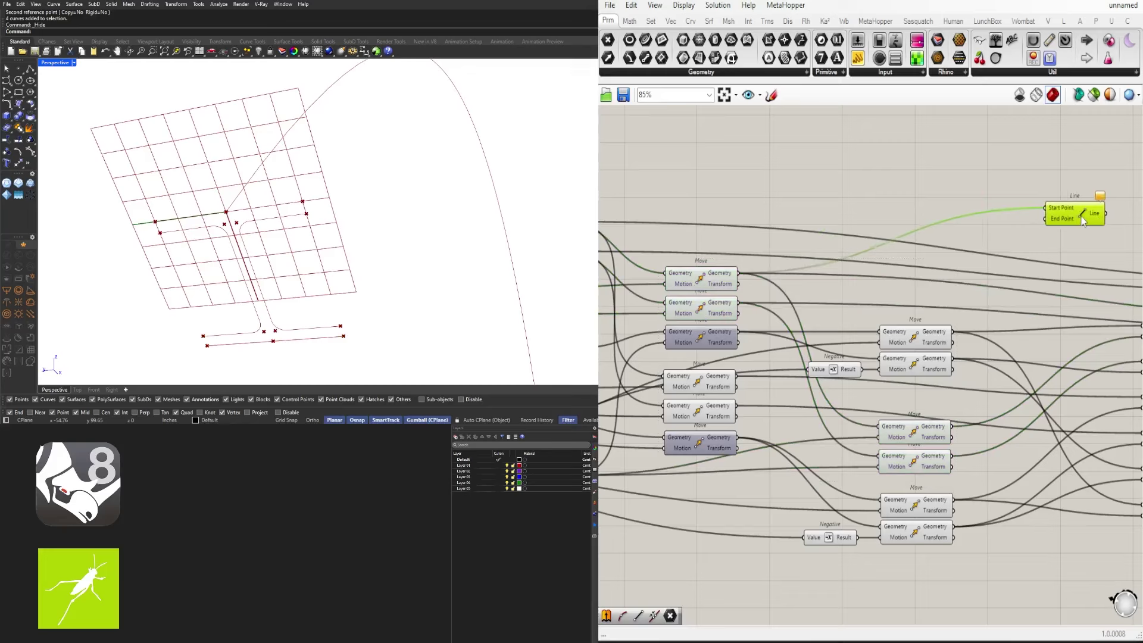
left_click_drag(952, 426, 1094, 247)
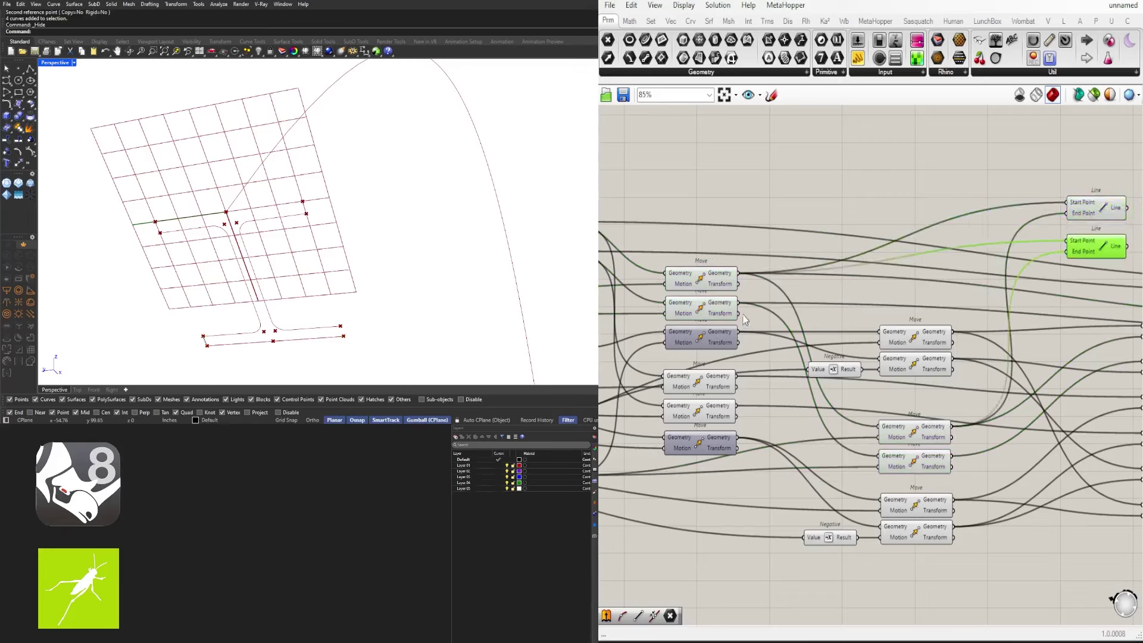
left_click_drag(738, 303, 1066, 240)
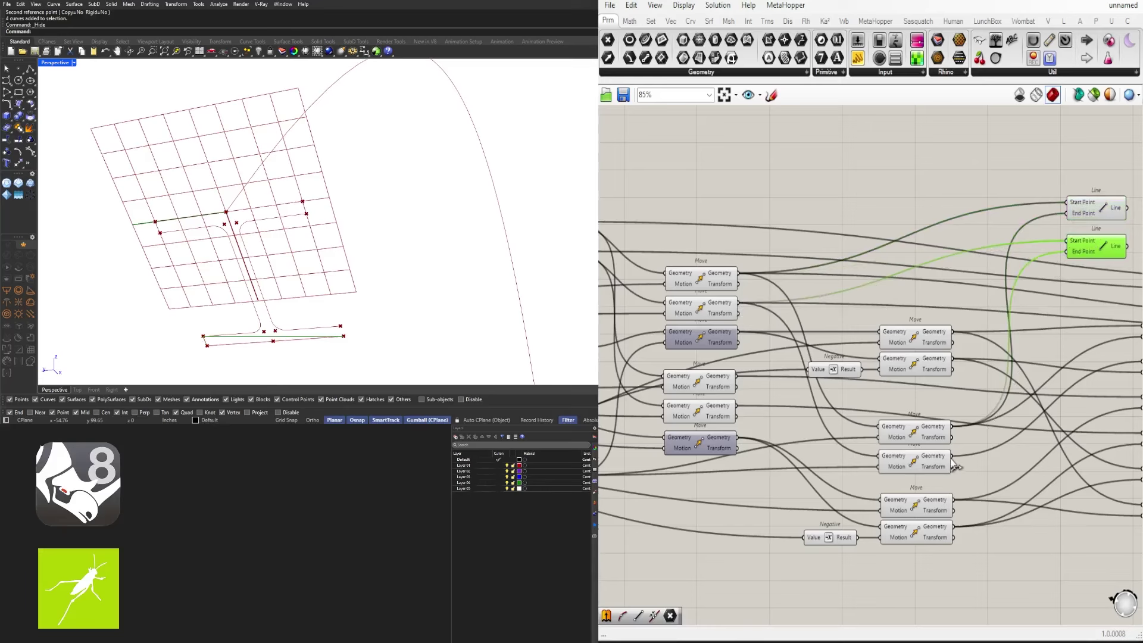
left_click_drag(952, 466, 1076, 253)
scroll(1083, 255, "up", 4)
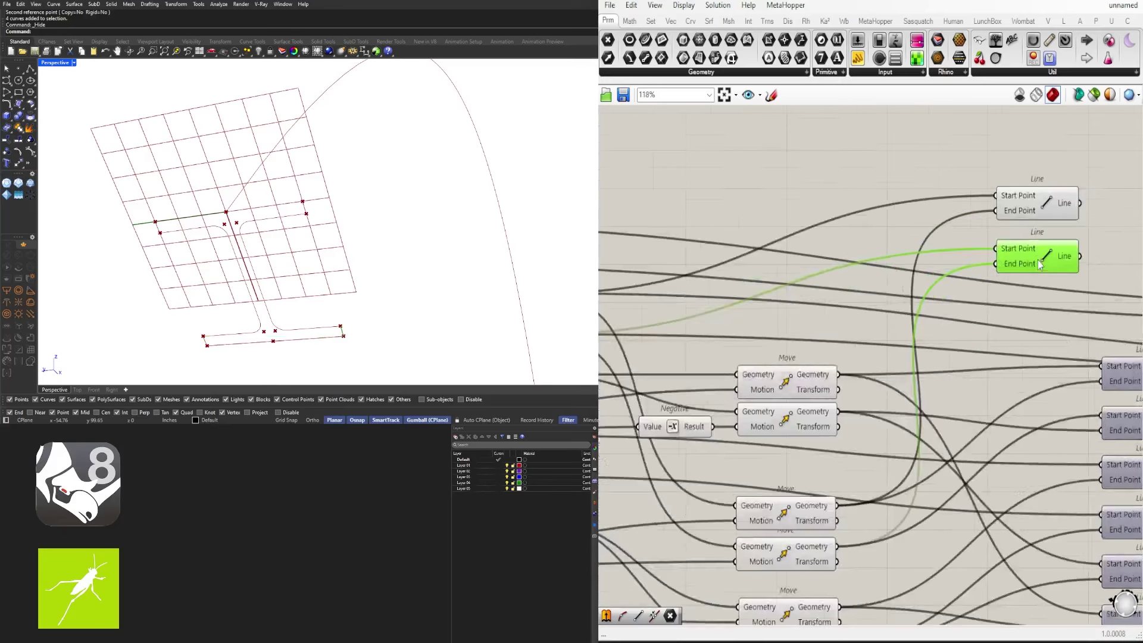
Reposition the two lower-flange end Line components together in the free area above the other components
left_click(1069, 223)
left_click_drag(1069, 226, 976, 280)
right_click_drag(1037, 198, 811, 266)
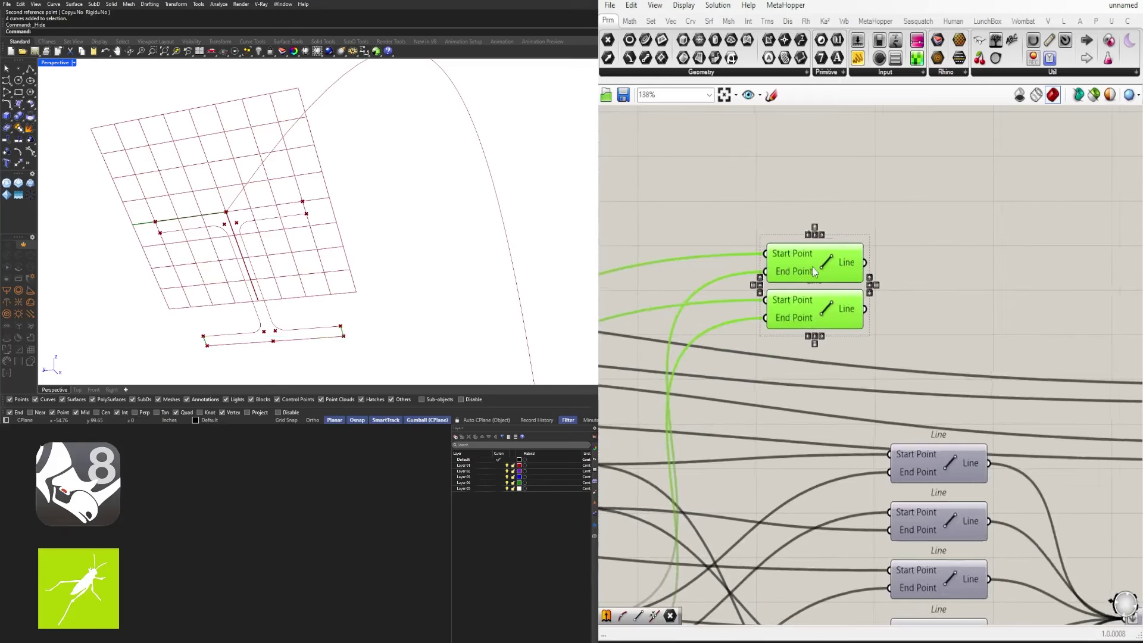
left_click_drag(811, 267, 983, 246)
scroll(920, 248, "down", 3)
left_click_drag(1047, 292, 995, 253)
key("Delete")
Add another Line component for two points below the two lower-flange end Lines
double_click(994, 252)
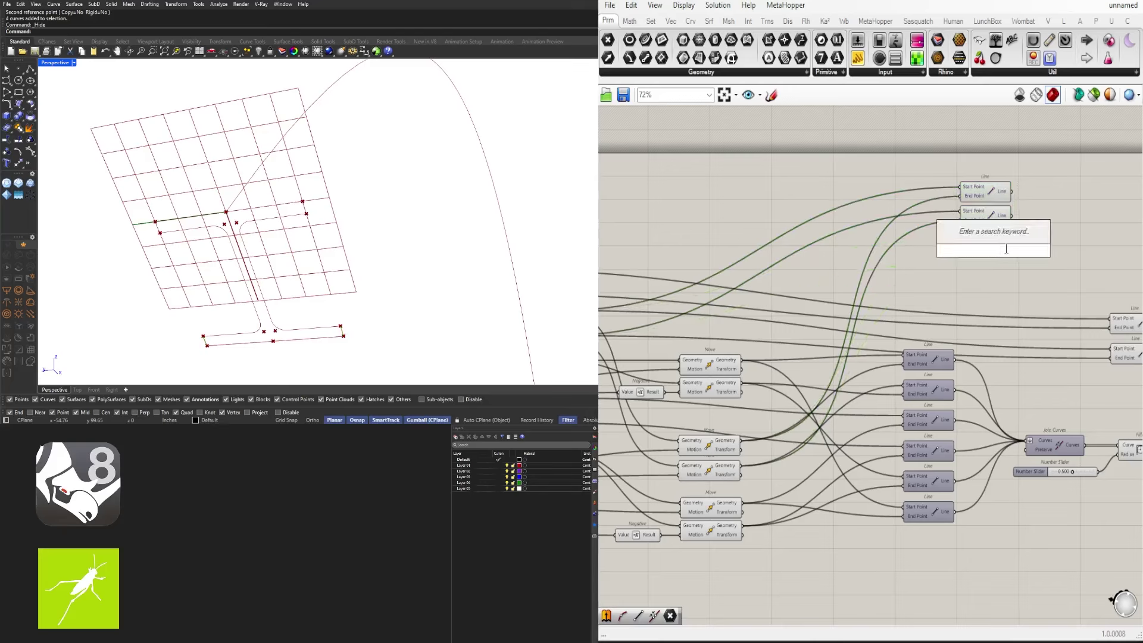
type("LINE")
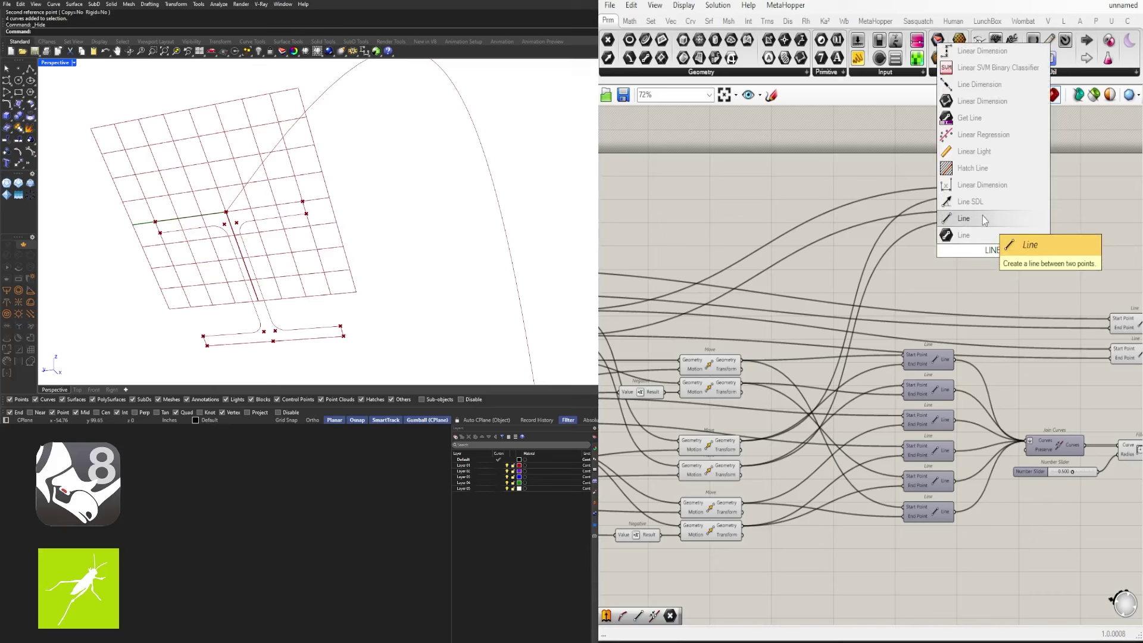
left_click(982, 218)
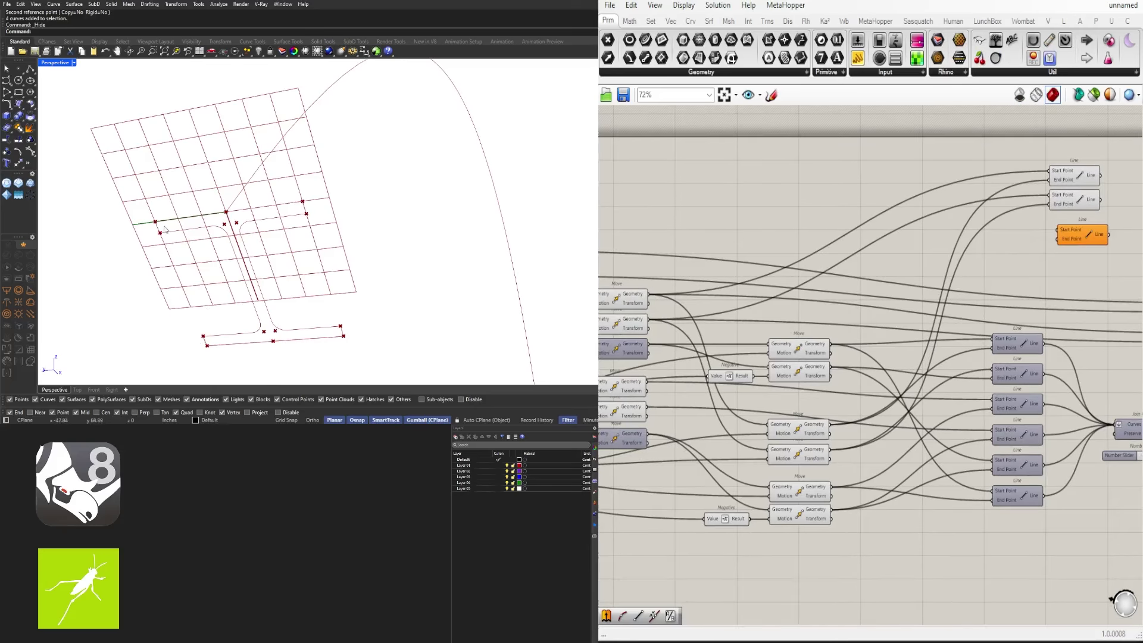
Connect the Move component of an inner corner of the upper flange to the new Line's start point
left_click(809, 342)
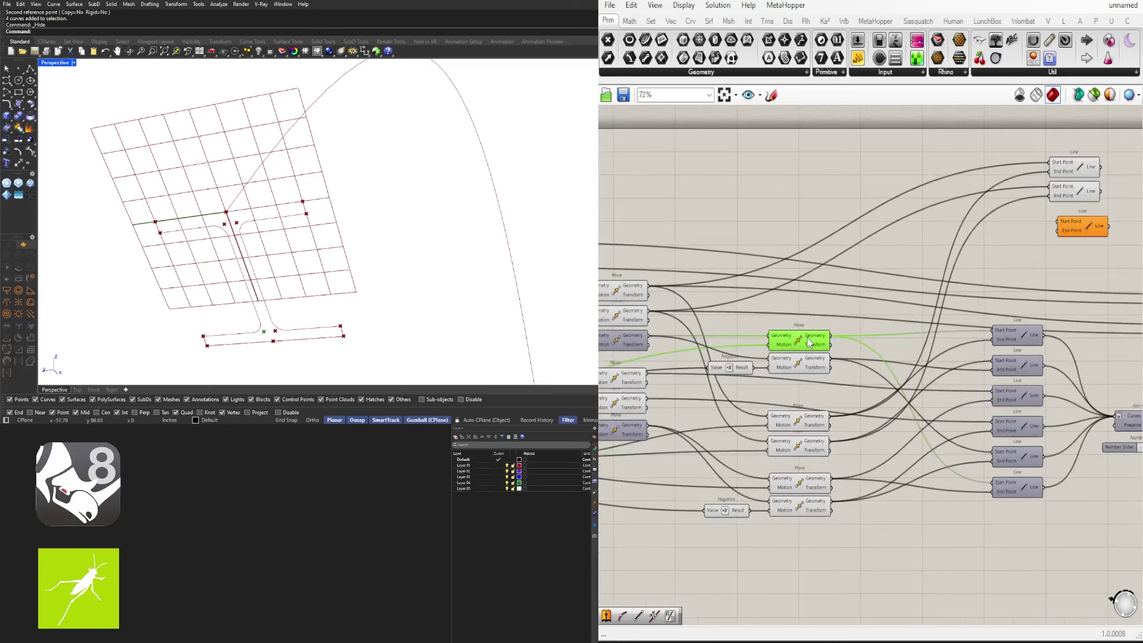
scroll(667, 341, "down", 2)
right_click_drag(1012, 351, 857, 363)
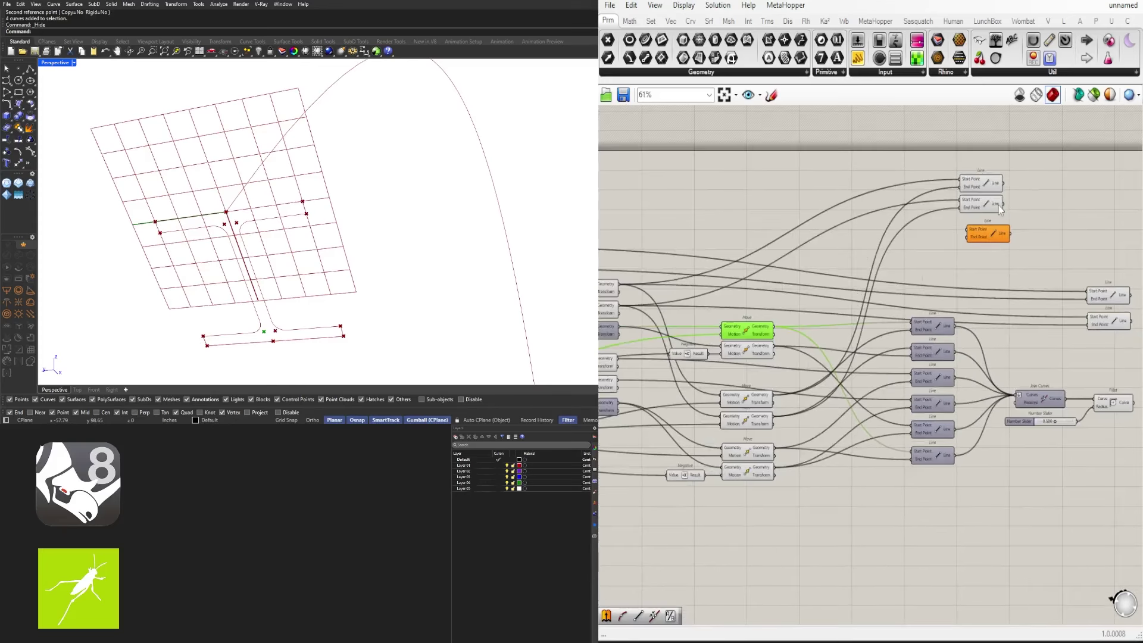
left_click_drag(1018, 166, 953, 215)
right_click_drag(688, 383, 795, 367)
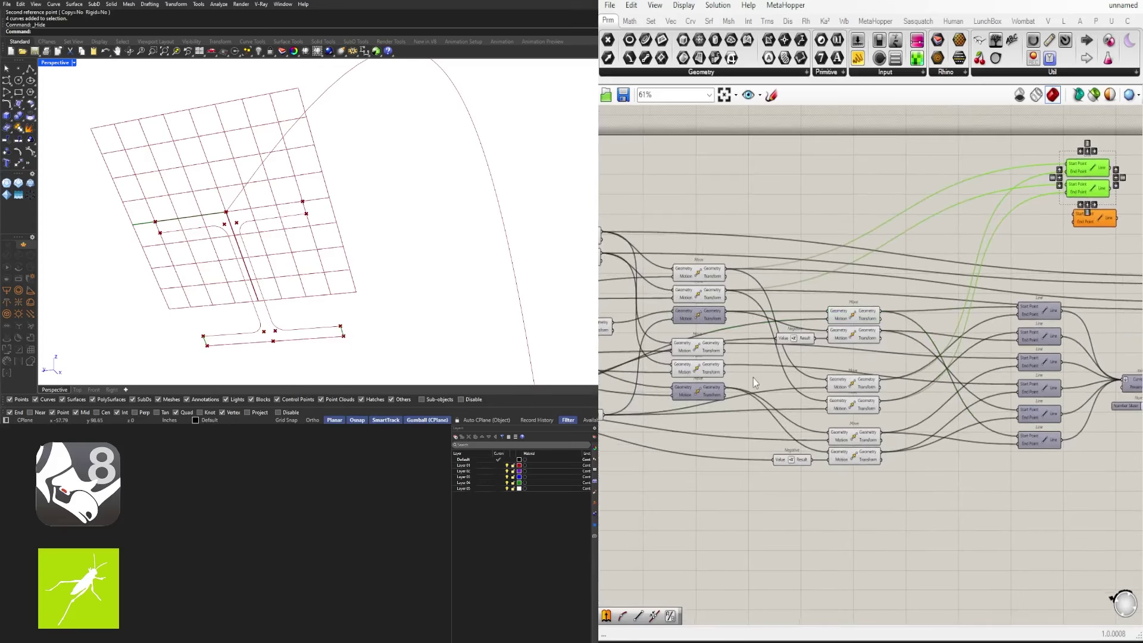
left_click_drag(754, 383, 1074, 214)
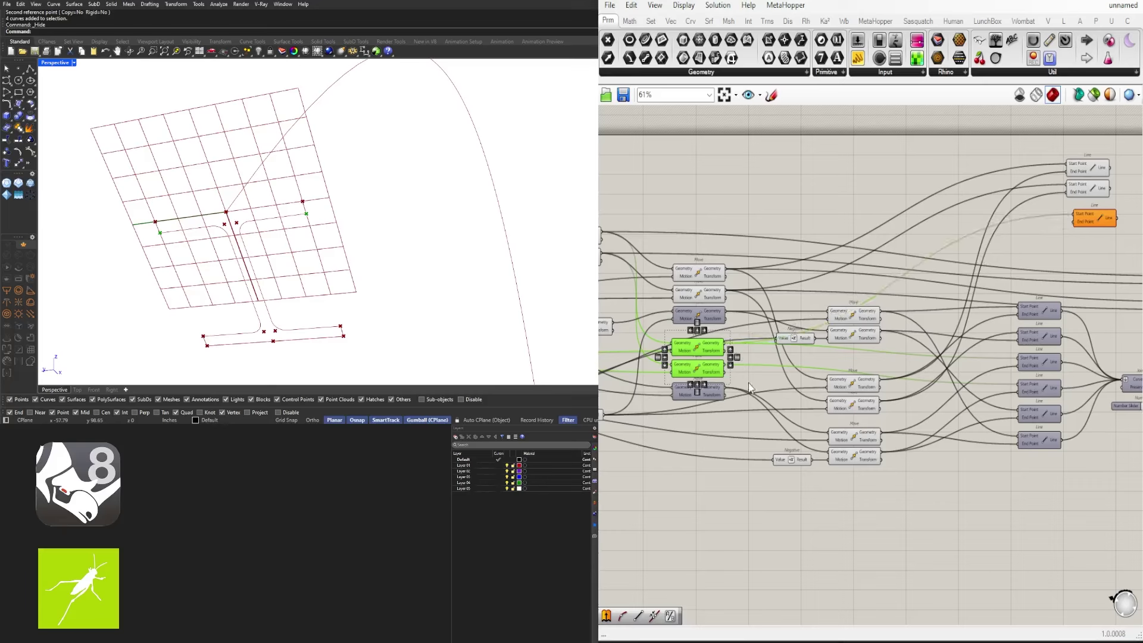
Examine which Move components produce the inner and outer corner points of the upper flange
key("ctrl+c")
key("ctrl+v")
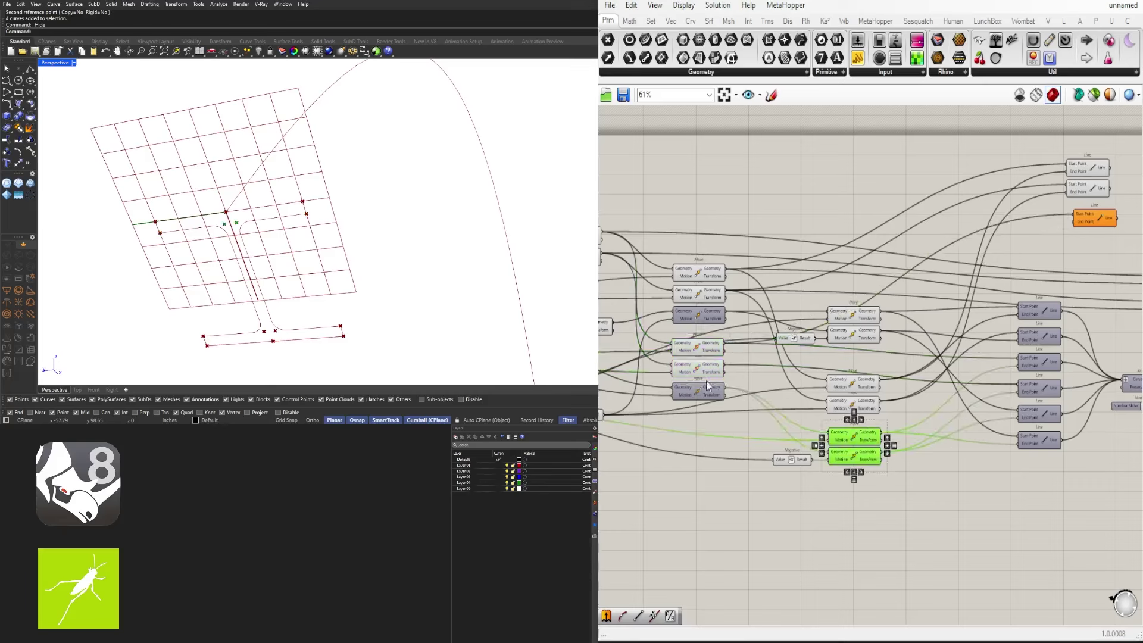
left_click(1099, 201)
left_click(1090, 189)
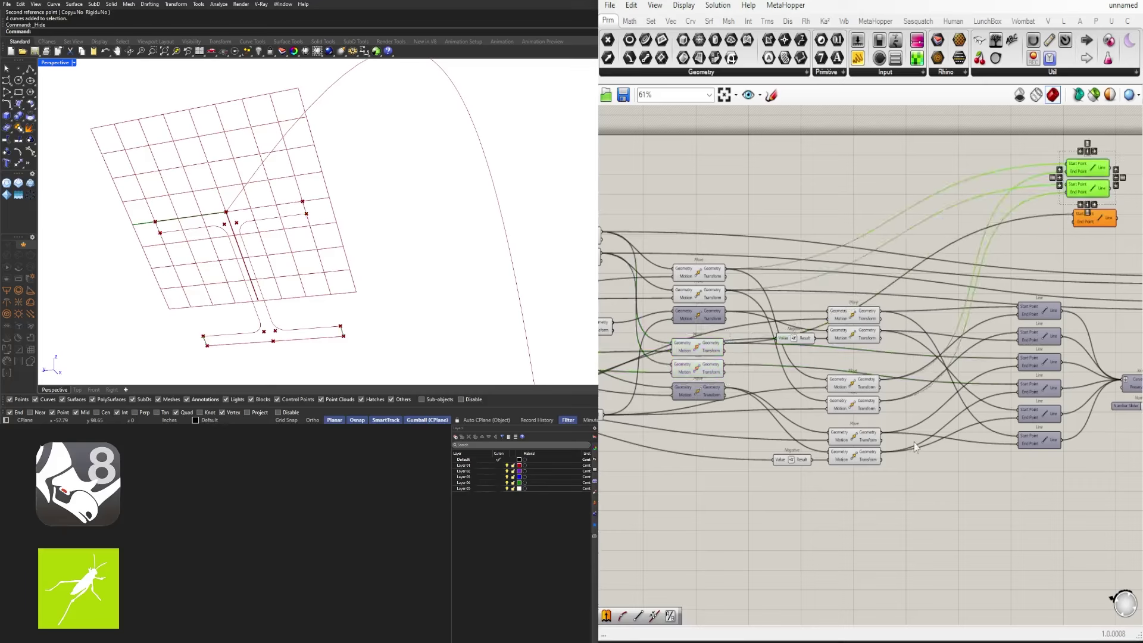
left_click_drag(905, 468, 879, 302)
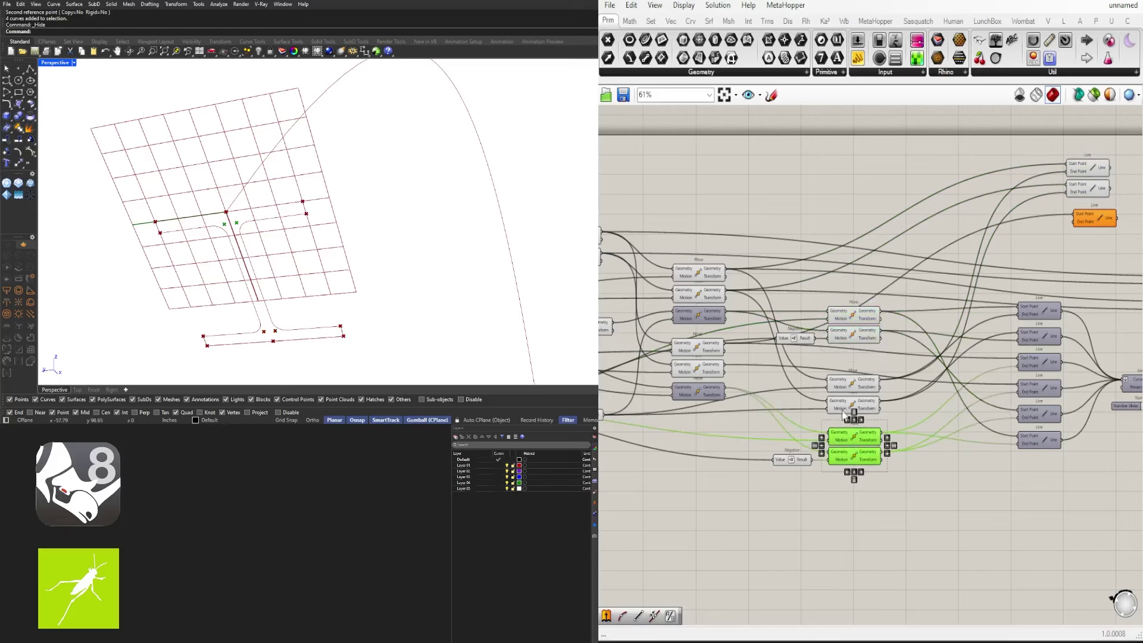
right_click_drag(775, 368, 816, 371)
left_click_drag(814, 377, 752, 350)
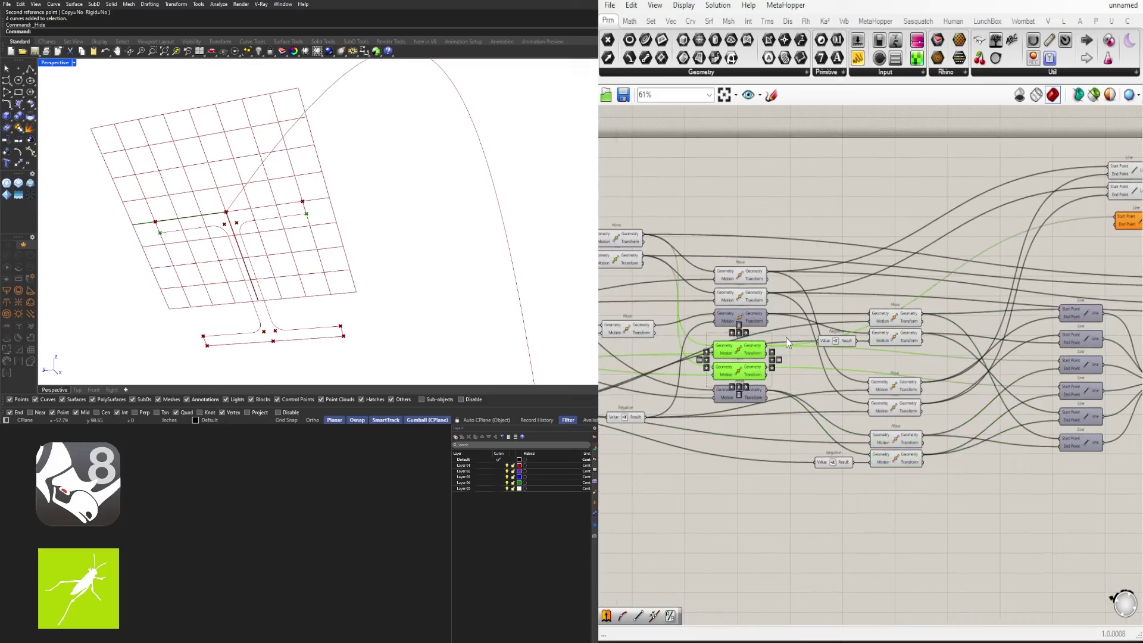
right_click_drag(1045, 254, 955, 296)
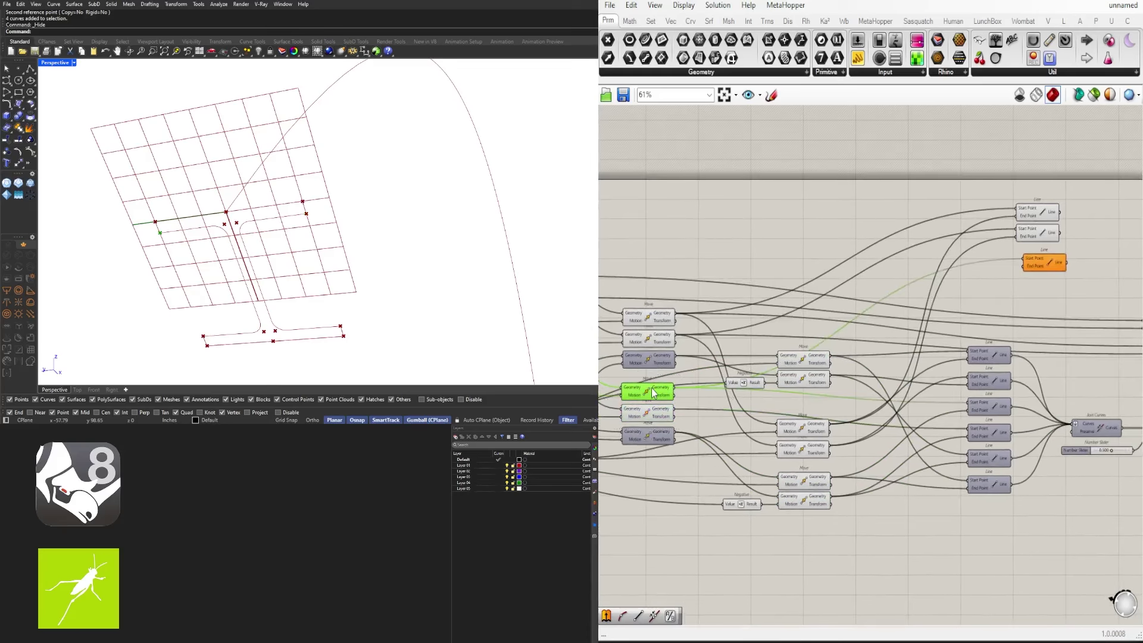
right_click_drag(683, 405, 916, 400)
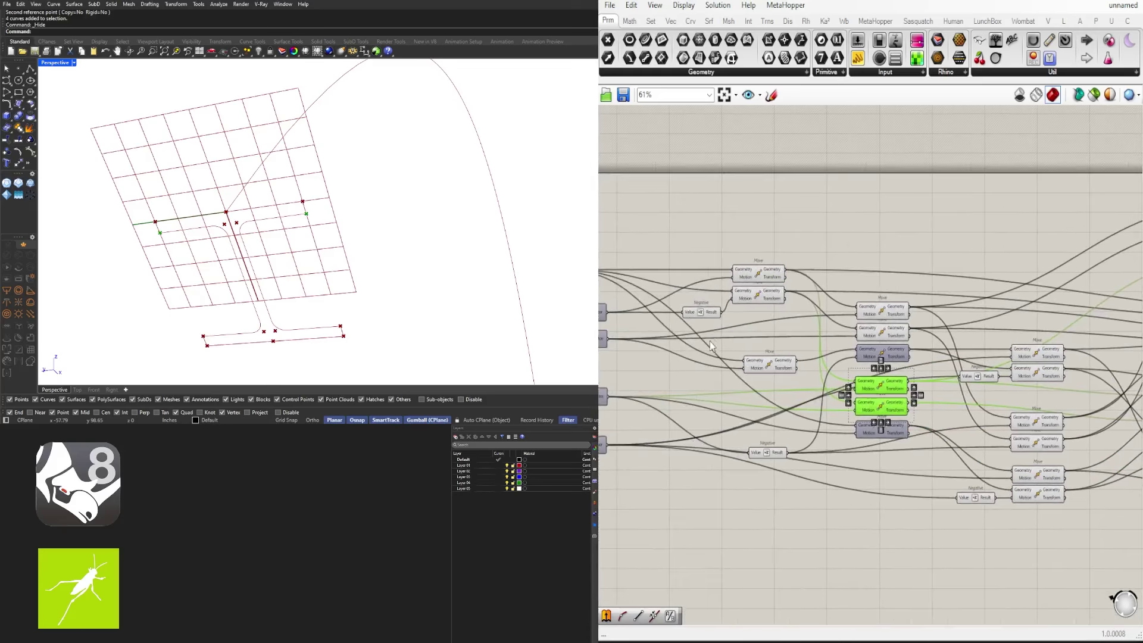
left_click(764, 299, "shift")
right_click_drag(971, 211, 884, 270)
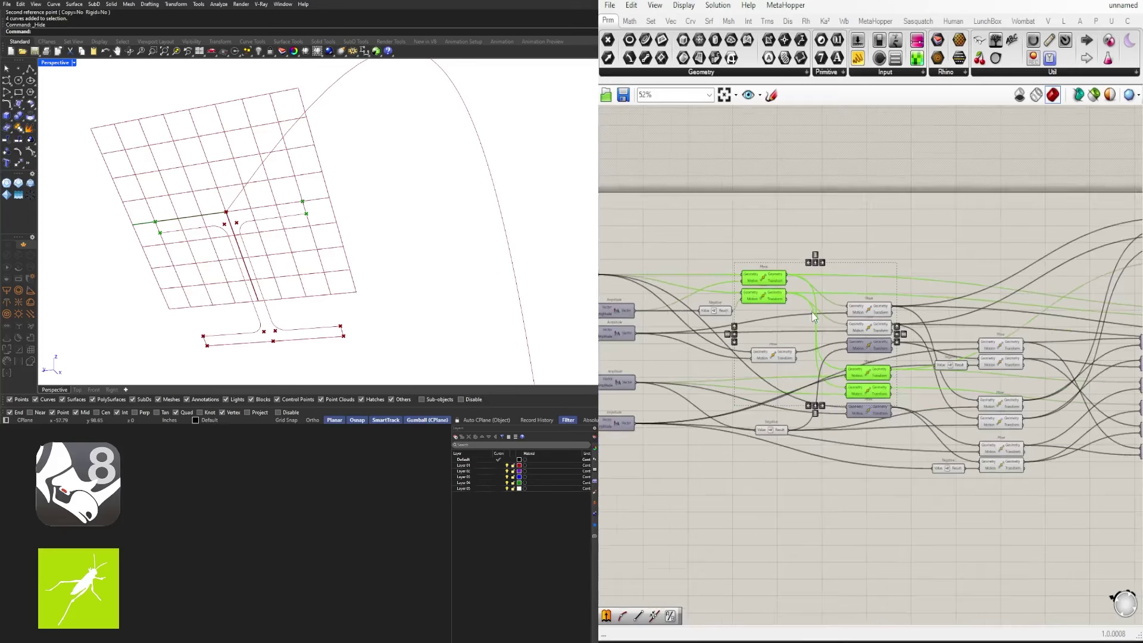
scroll(885, 270, "down", 2)
Replace the start point of the new Line with the Move output of an outer corner of the upper flange
left_click(707, 328)
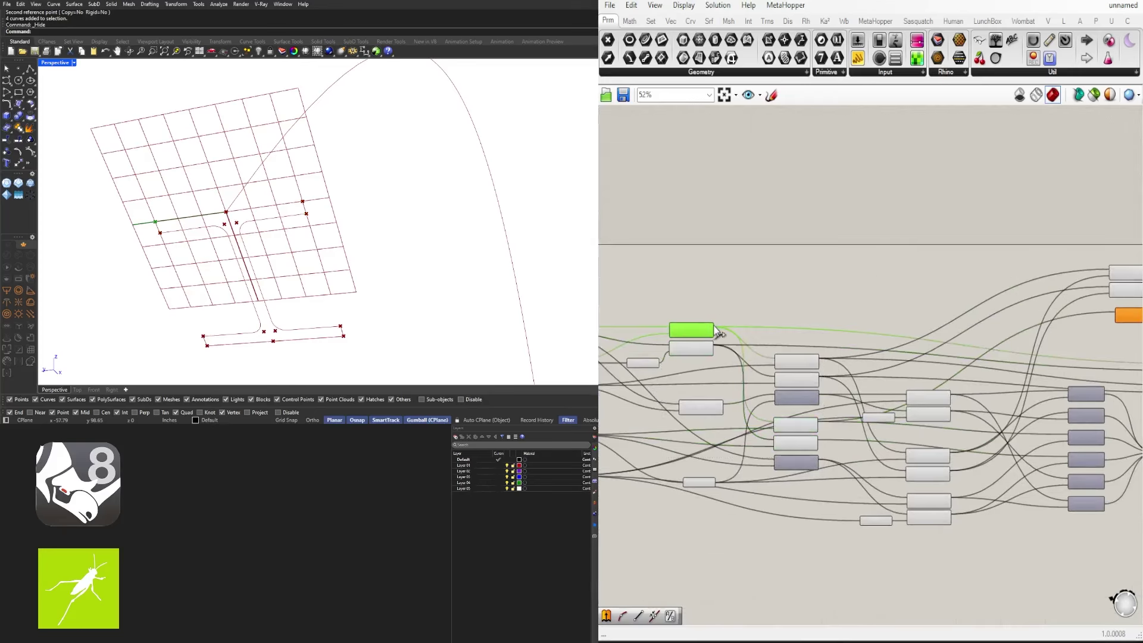
right_click_drag(1131, 314, 937, 323)
scroll(937, 322, "up", 2)
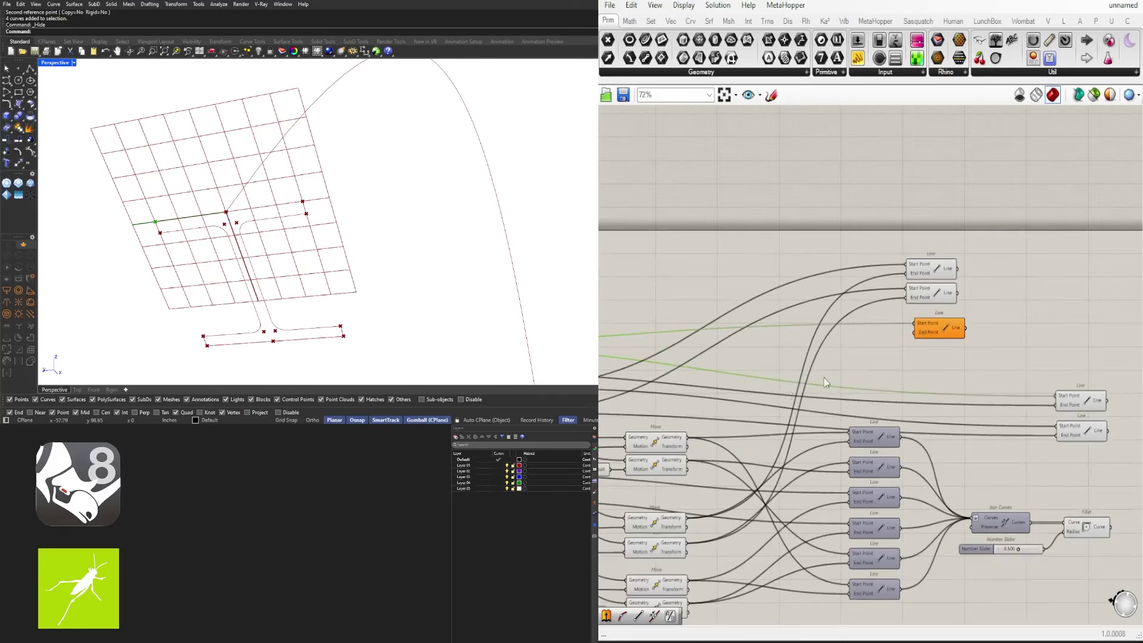
Check the remaining Move components to identify which ones produce the upper flange's inner corner points
right_click_drag(827, 383, 981, 388)
left_click(814, 451)
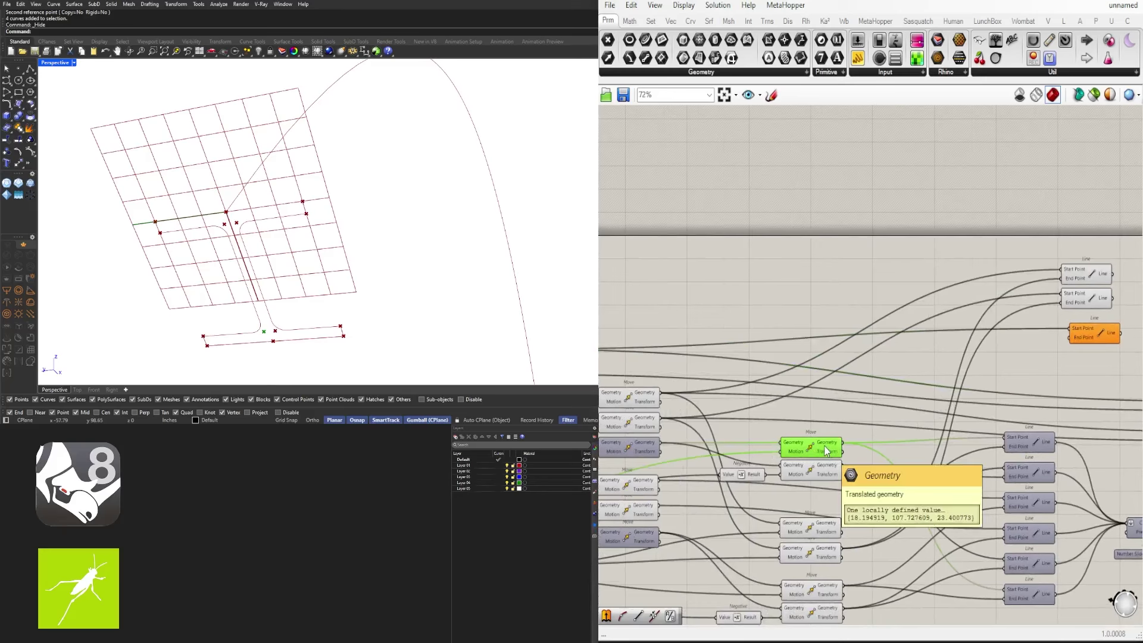
right_click_drag(807, 521, 823, 429)
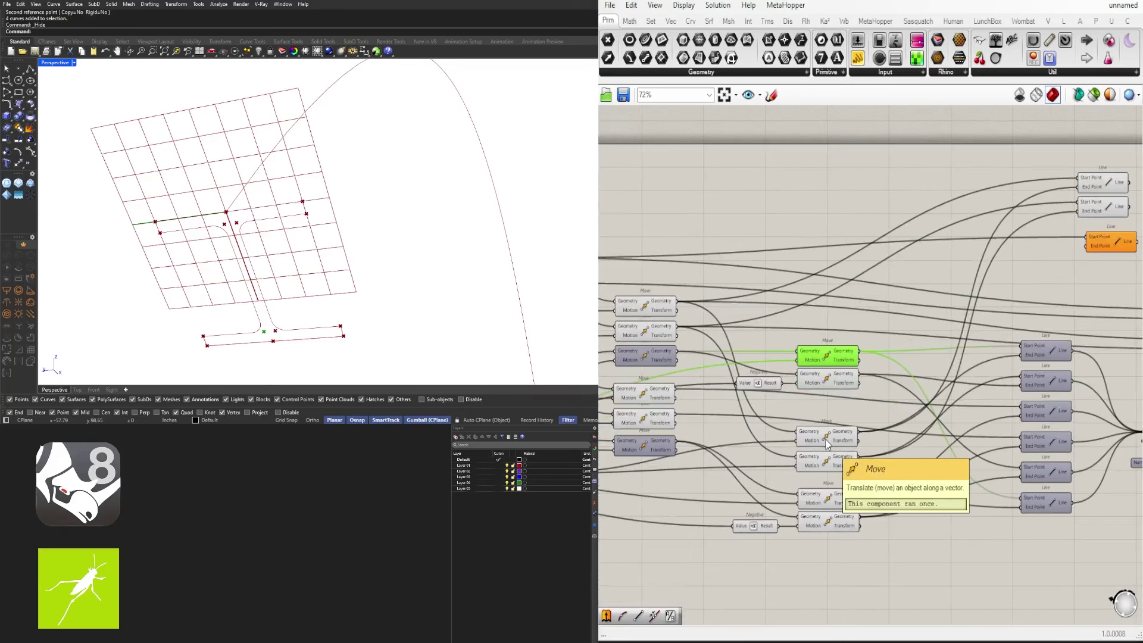
left_click(648, 314)
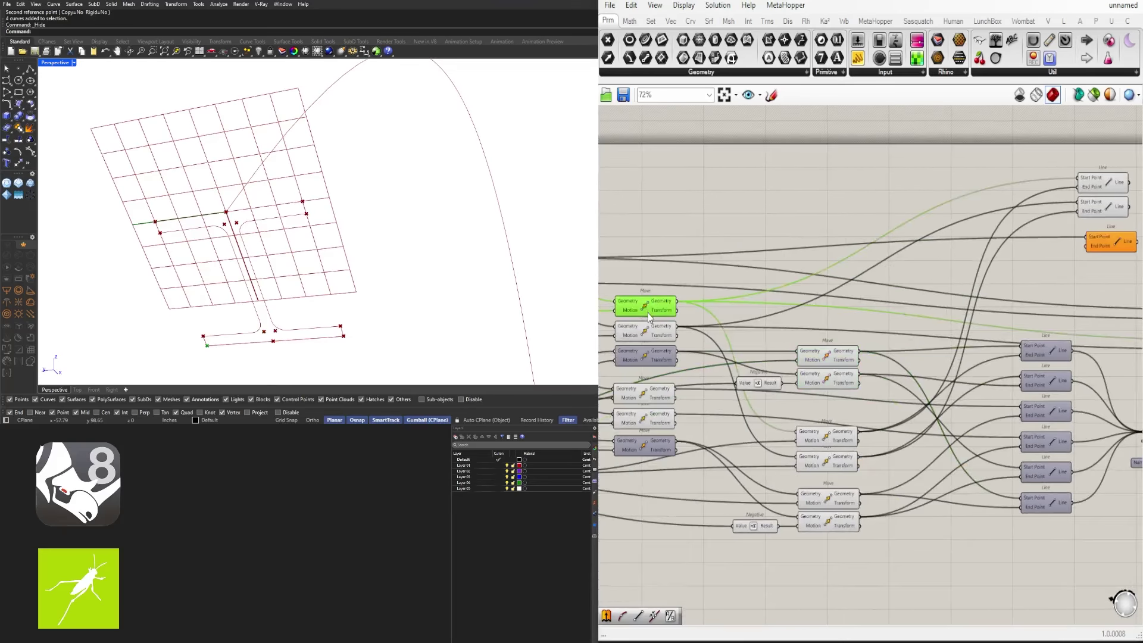
left_click(819, 434)
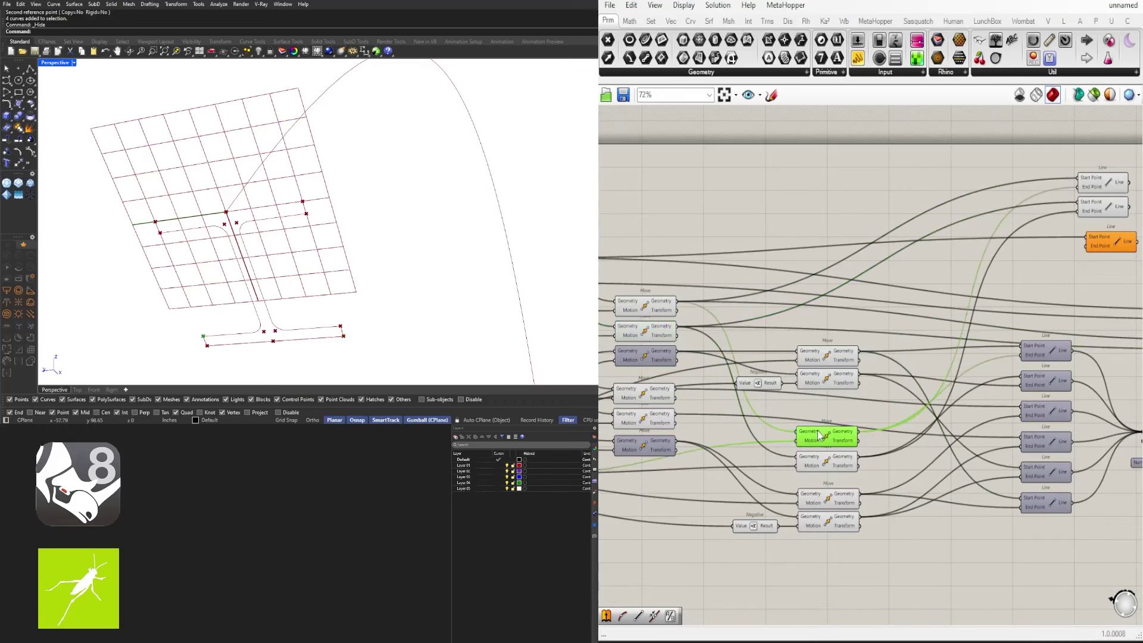
left_click(825, 459)
right_click_drag(664, 397, 854, 400)
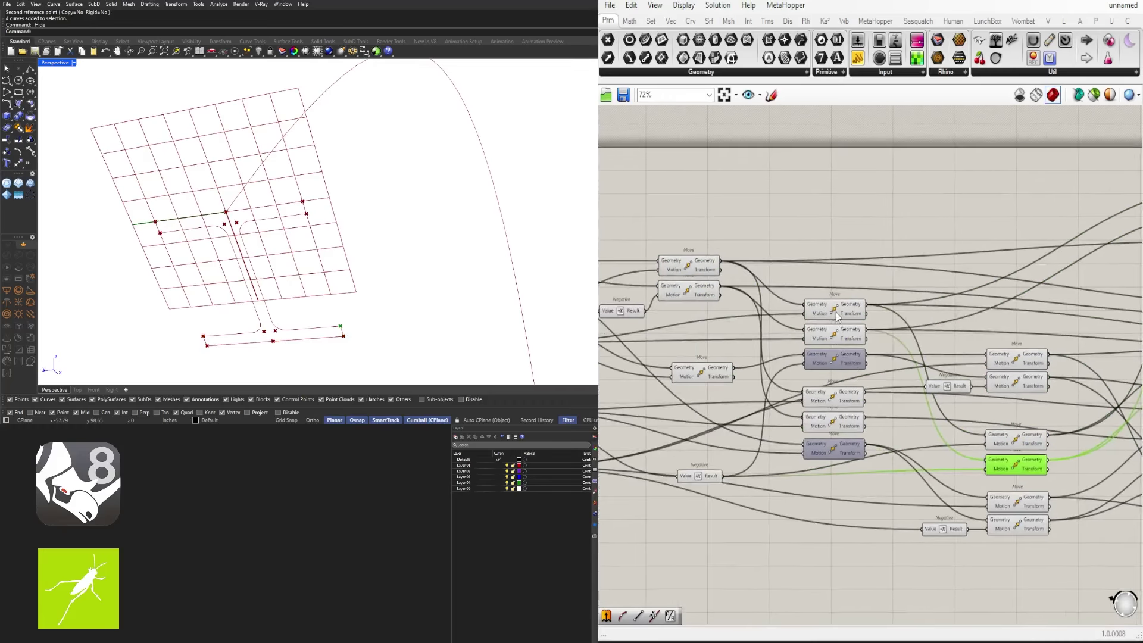
left_click(840, 342)
left_click(840, 397)
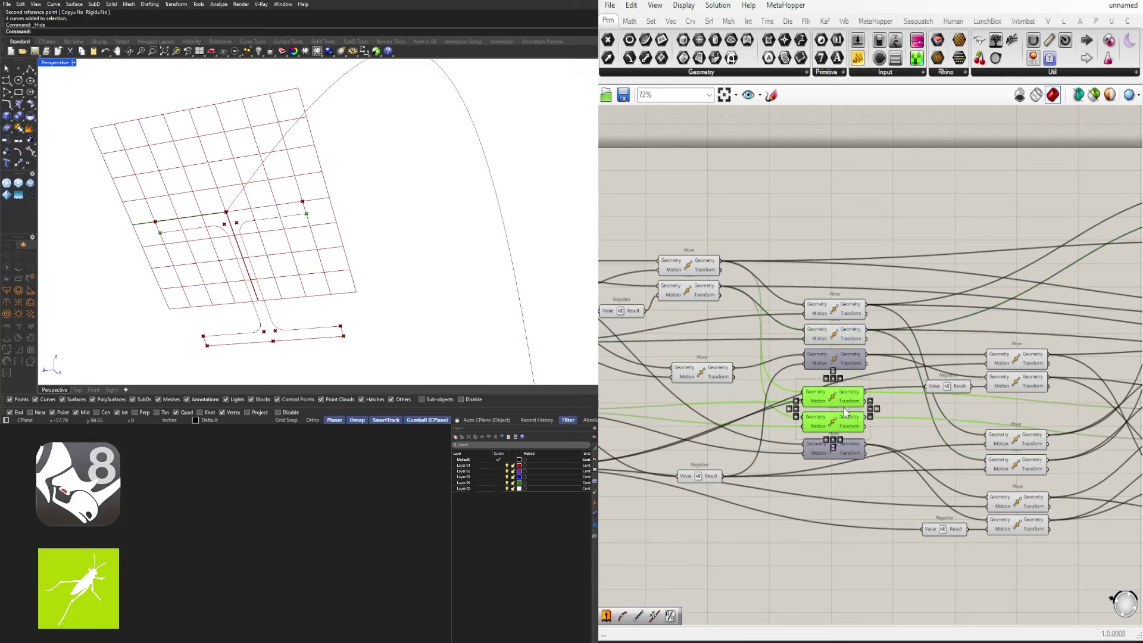
Connect the Move of the matching inner corner of the upper flange to the Line's end point
right_click_drag(864, 408, 822, 417)
left_click(824, 410)
scroll(825, 409, "down", 2)
right_click_drag(893, 369, 802, 407)
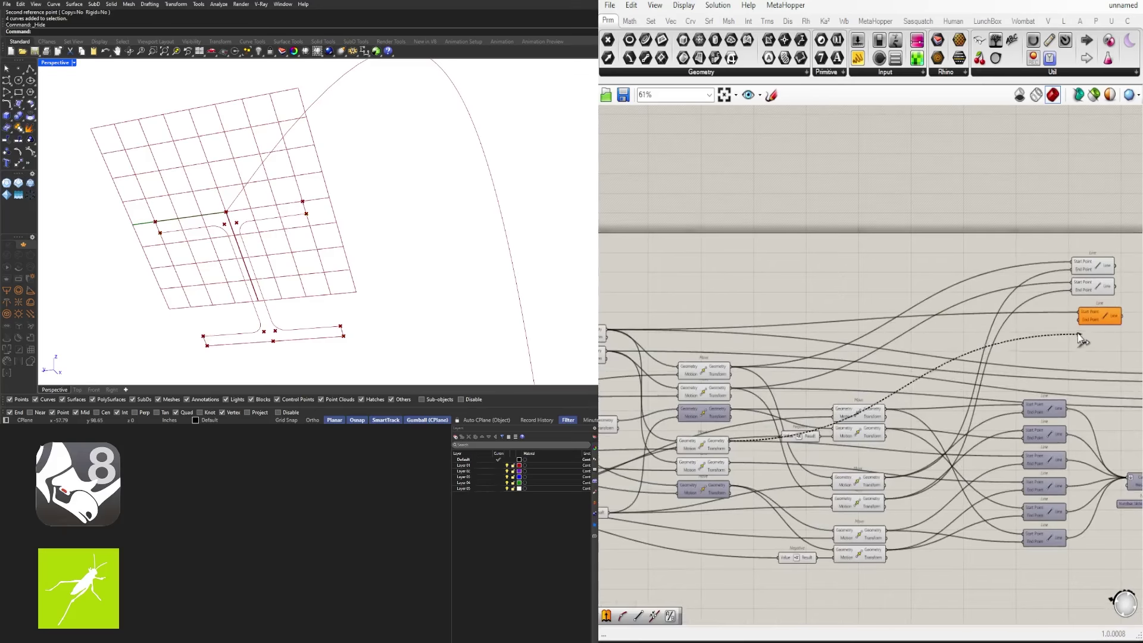
left_click(1094, 319)
Duplicate the Line and connect it to the outer and inner corner Moves at the upper flange's opposite end
left_click_drag(1094, 319, 1089, 312)
right_click_drag(601, 345, 456, 381)
left_click(649, 353)
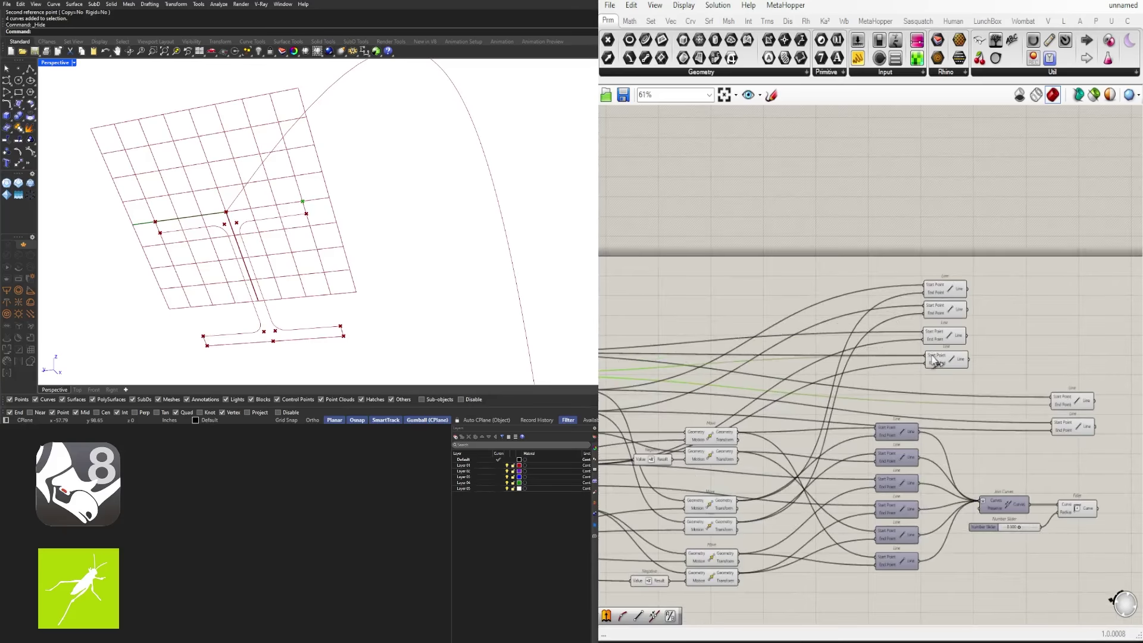
left_click(933, 360)
right_click_drag(576, 478, 726, 467)
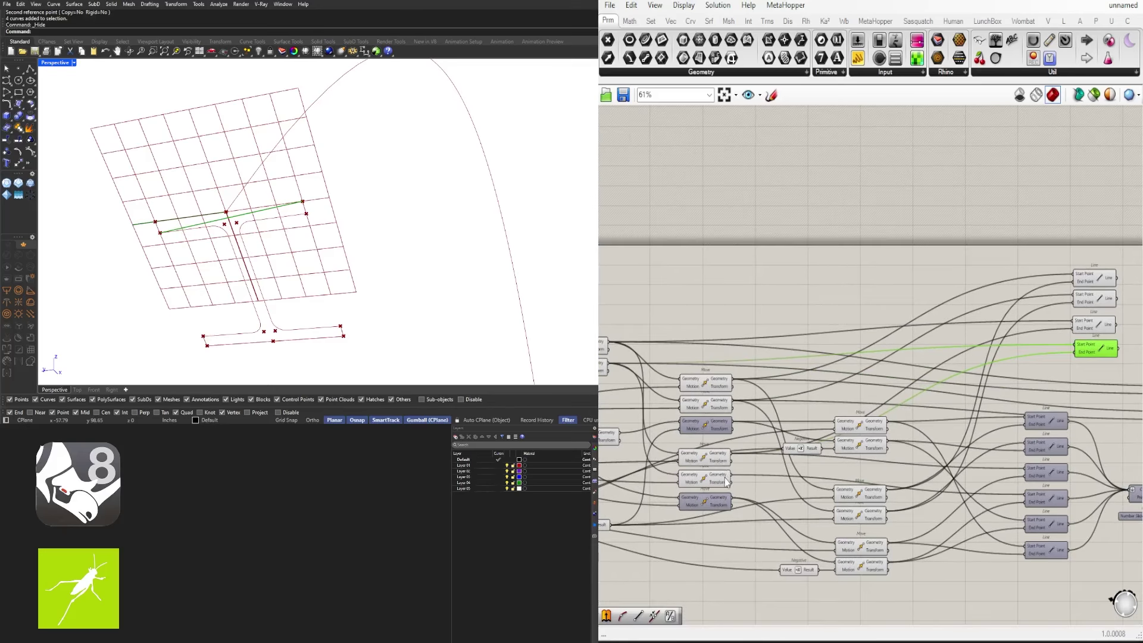
left_click_drag(726, 479, 1073, 350)
Gather the four flange-end Lines above the two existing outer Lines and arrange all six in an aligned, evenly spaced column
right_click_drag(1039, 389, 912, 412)
left_click_drag(1021, 399, 959, 283)
left_click_drag(987, 353, 1094, 370)
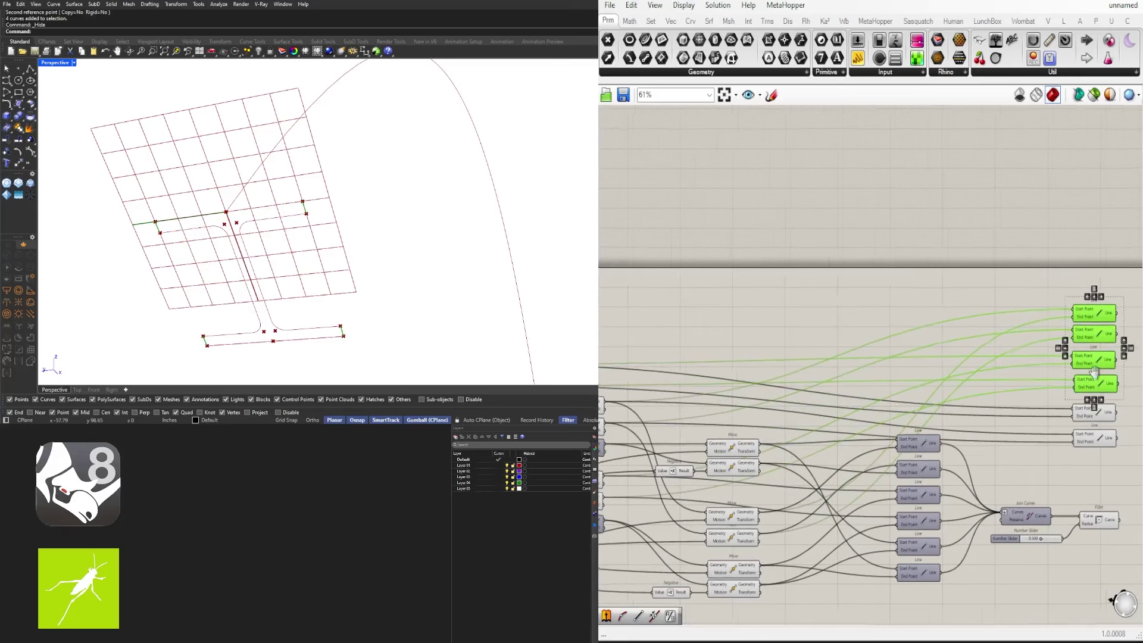
right_click_drag(1094, 372, 970, 470)
scroll(888, 384, "up", 2)
left_click_drag(935, 448, 881, 223)
left_click(845, 326)
left_click(968, 518)
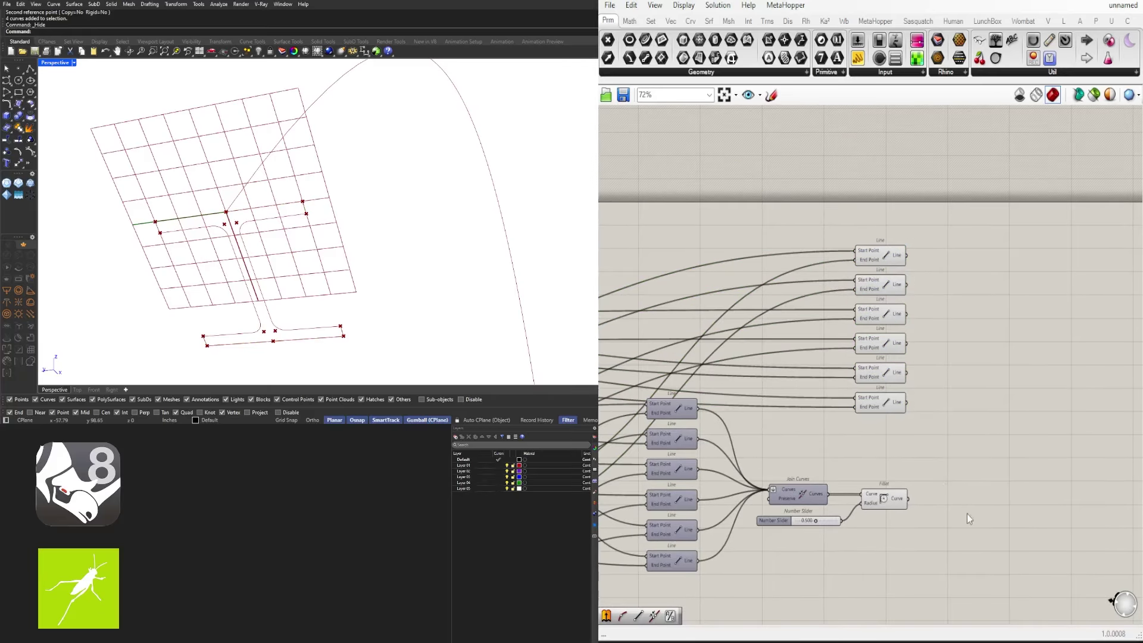
Check the Fillet and Line outputs, duplicate the Join Curves component and feed it only the filleted curve
left_click_drag(954, 558, 895, 474)
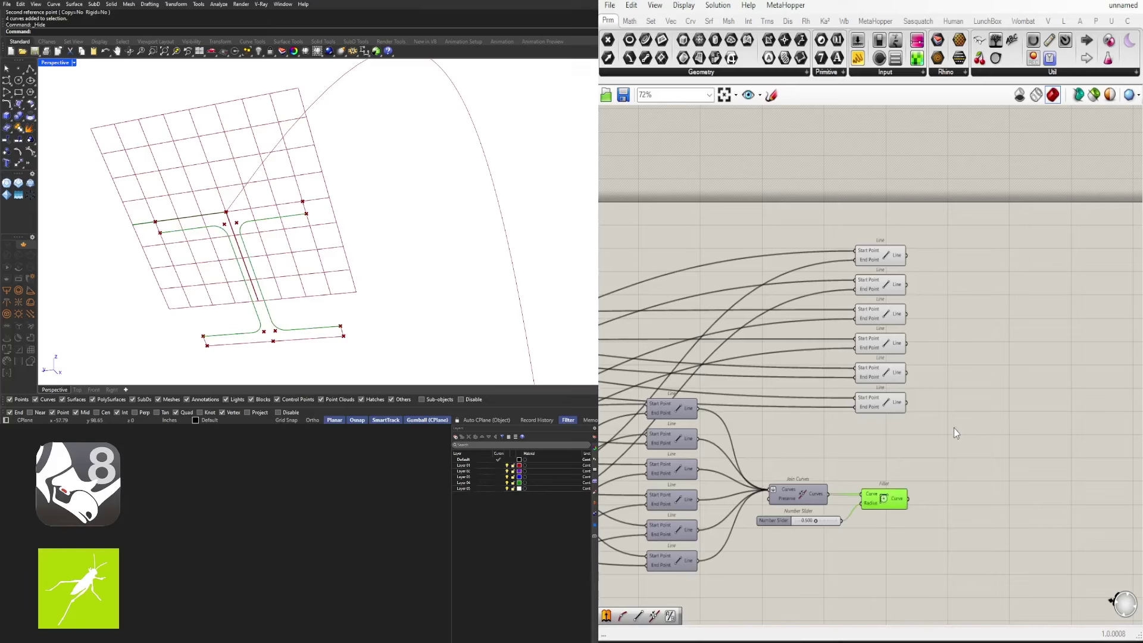
left_click_drag(954, 430, 890, 239)
left_click(1030, 422)
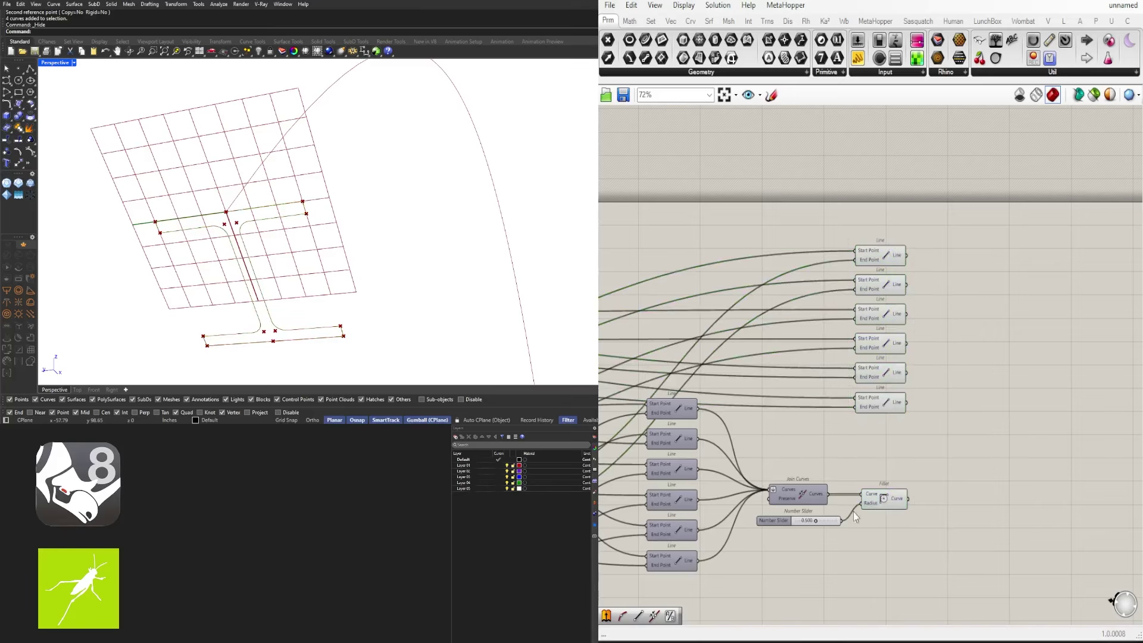
left_click_drag(799, 505, 1040, 394, "alt")
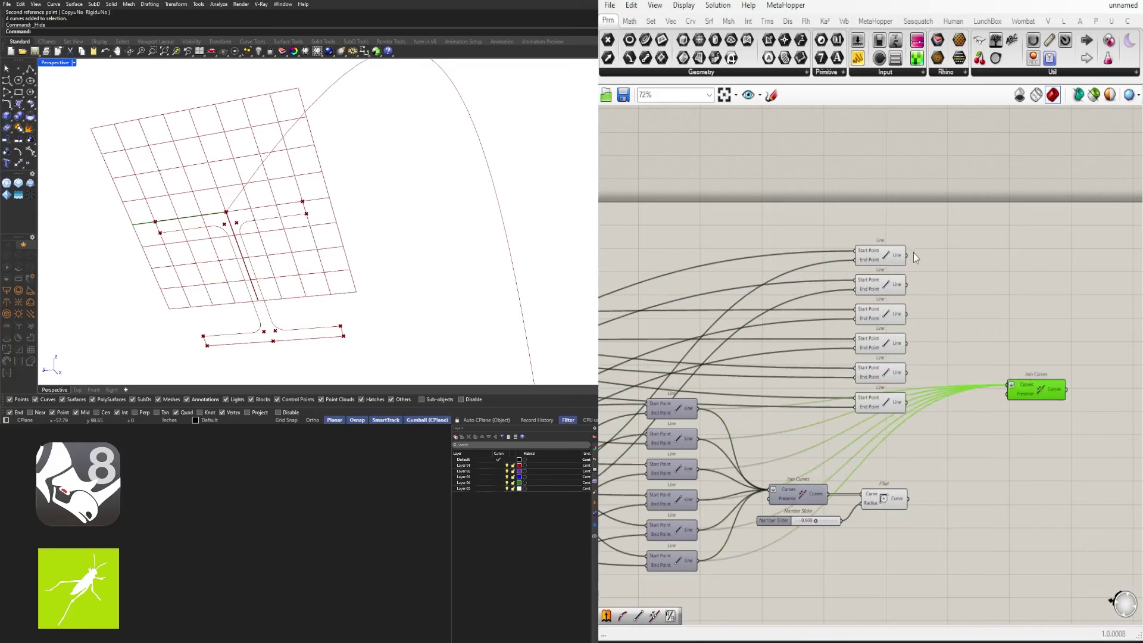
left_click_drag(908, 498, 1027, 423)
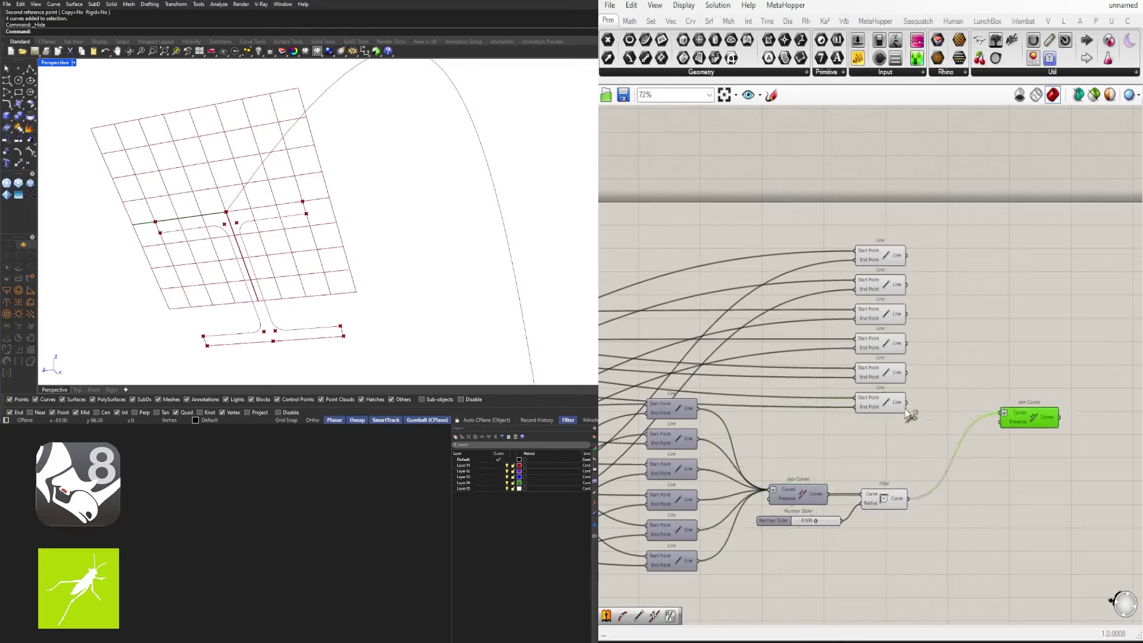
Add the outputs of all six aligned Lines to the new Join Curves input and move the component farther from them
left_click_drag(905, 402, 1002, 412, "shift")
left_click_drag(905, 372, 1004, 410, "shift")
left_click_drag(905, 343, 1003, 412, "shift")
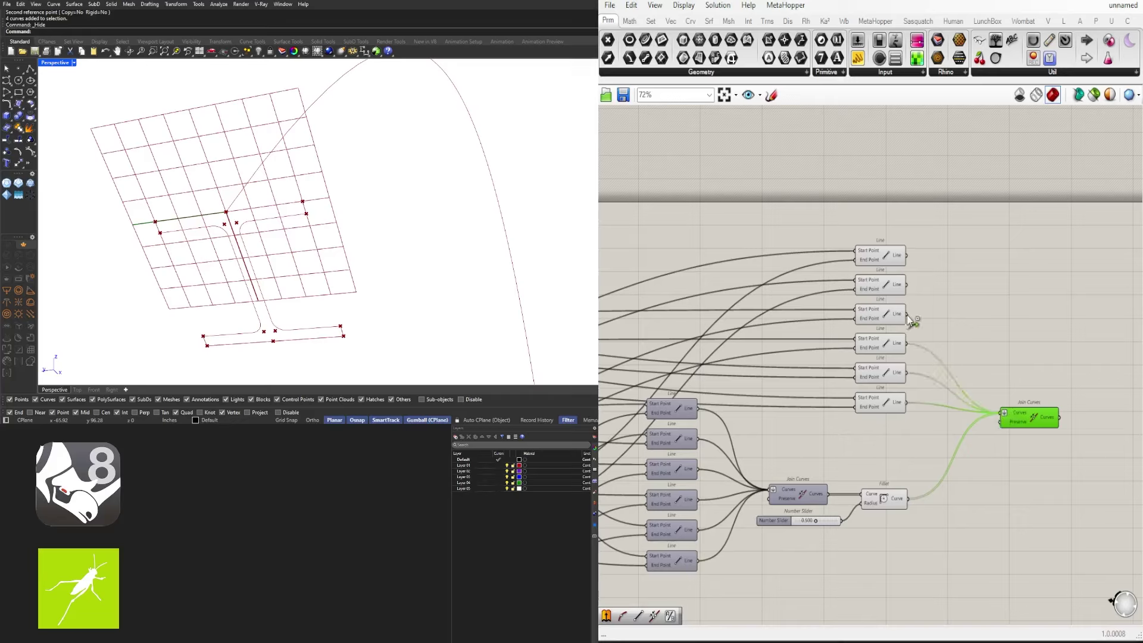
left_click_drag(906, 314, 1003, 412, "shift")
left_click_drag(905, 314, 1002, 411, "shift")
left_click_drag(906, 286, 1004, 412, "shift")
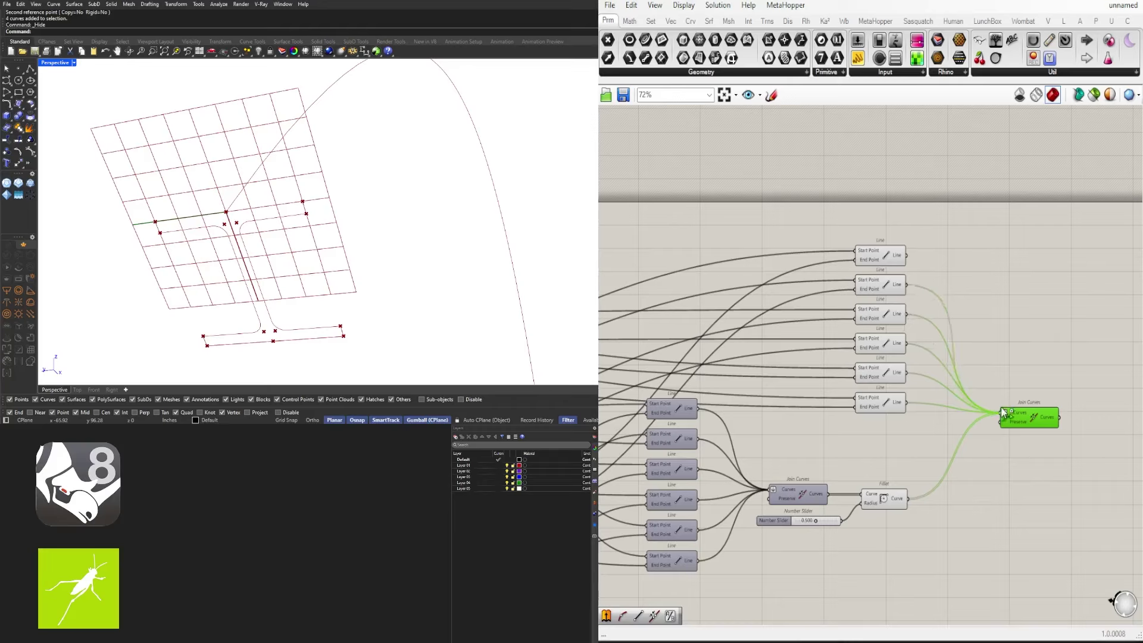
left_click_drag(905, 258, 1057, 412, "shift")
left_click(956, 373)
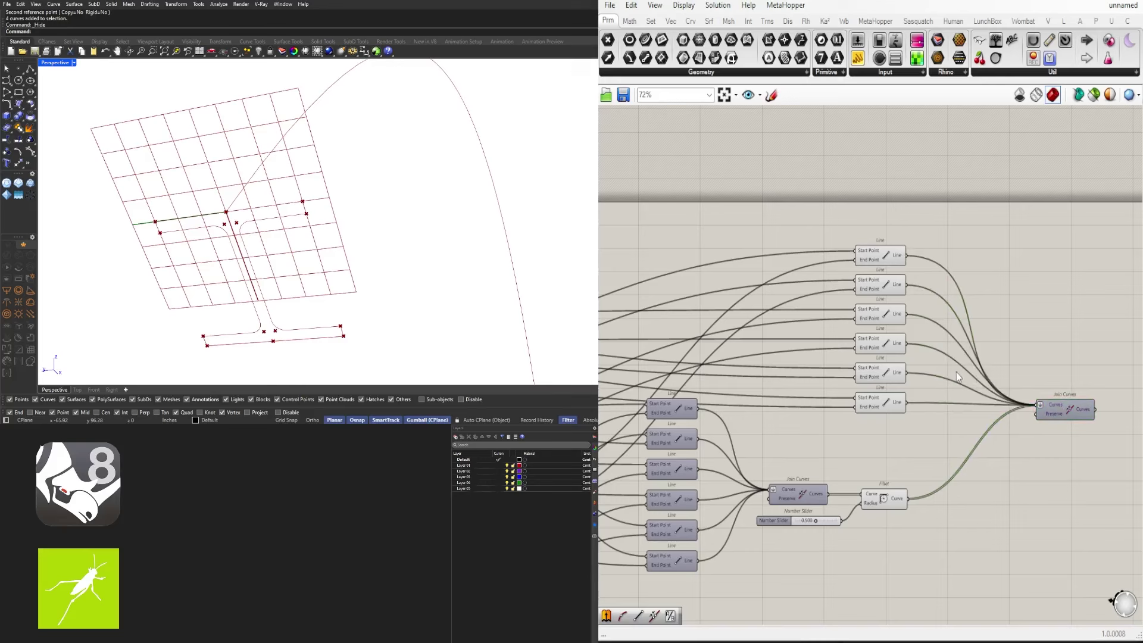
Review the definition and examine the two Move components that produce the lower web corner points
scroll(1063, 385, "down", 3)
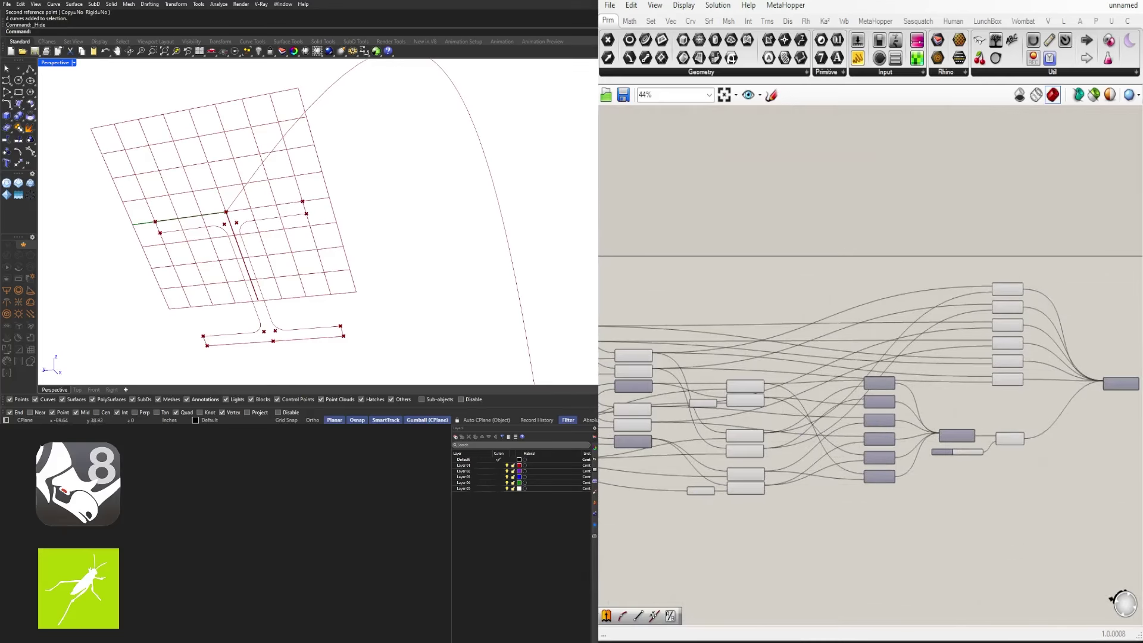
scroll(950, 404, "up", 2)
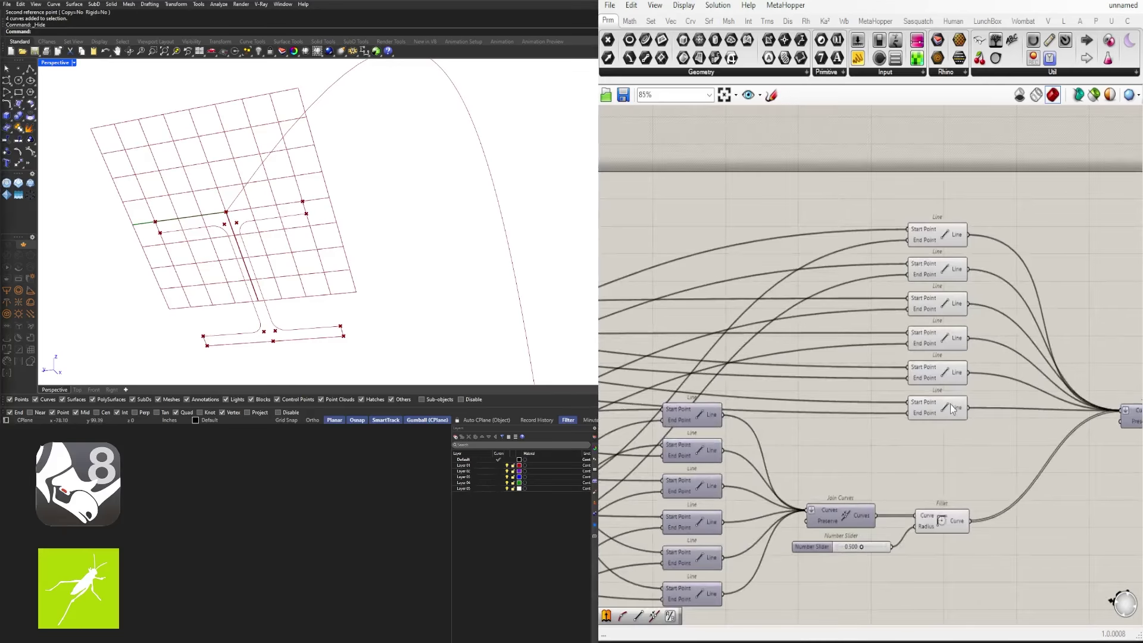
scroll(887, 410, "down", 3)
scroll(839, 424, "up", 3)
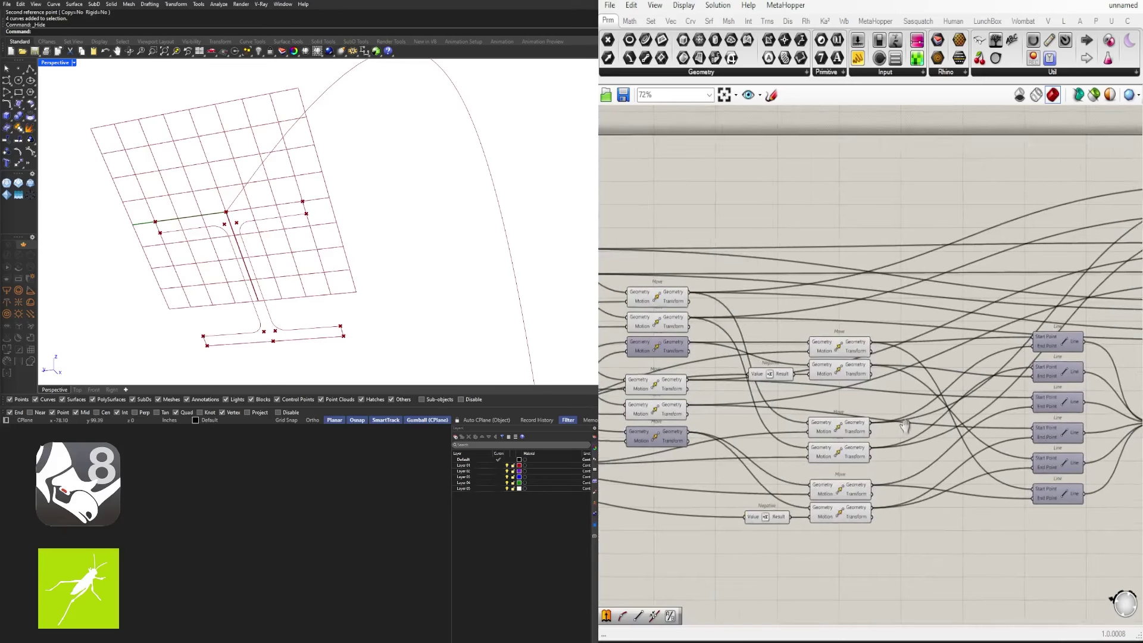
scroll(931, 442, "down", 2)
scroll(844, 358, "up", 3)
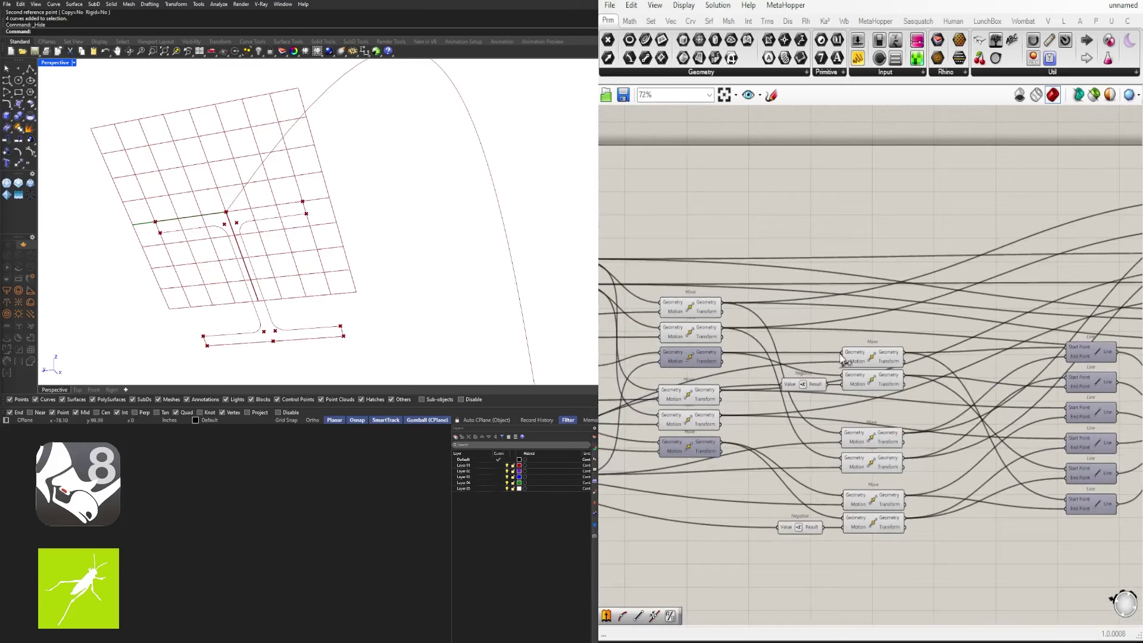
left_click(895, 361)
left_click(872, 383, "shift")
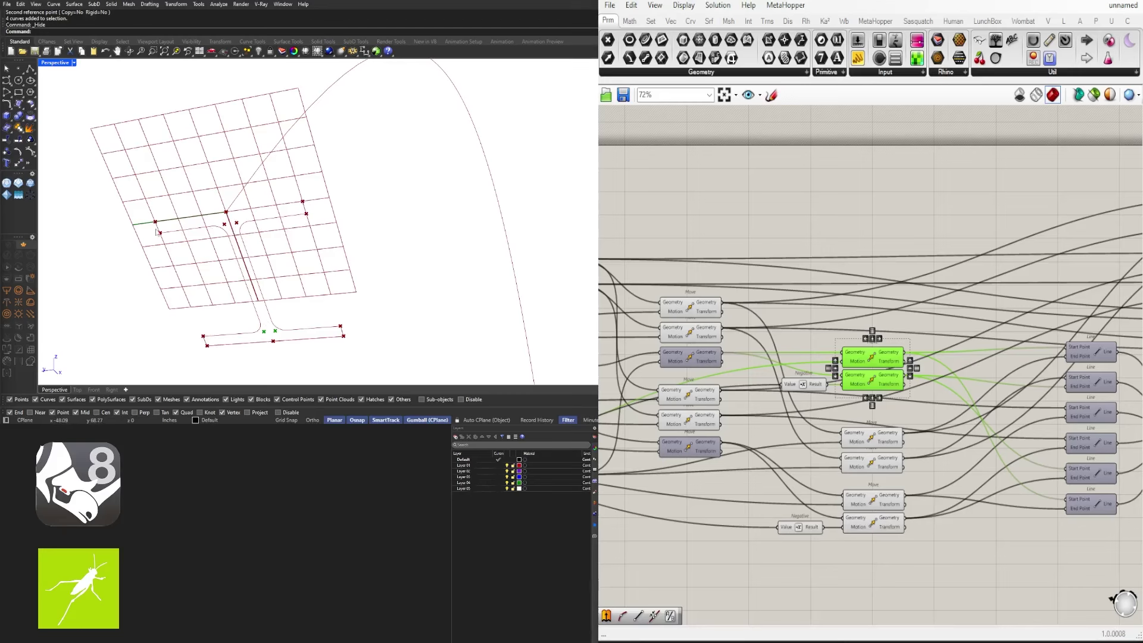
Examine the aligned Lines that feed the final Join Curves by checking the profile edges they produce
scroll(937, 308, "down", 2)
right_click_drag(937, 308, 577, 210)
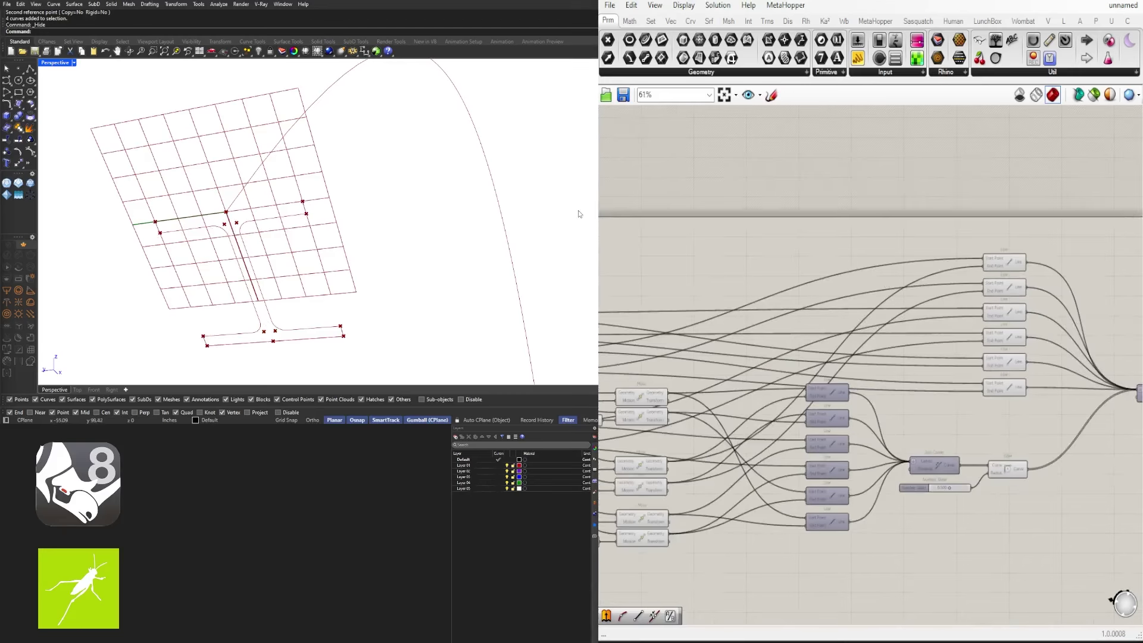
left_click(1004, 264)
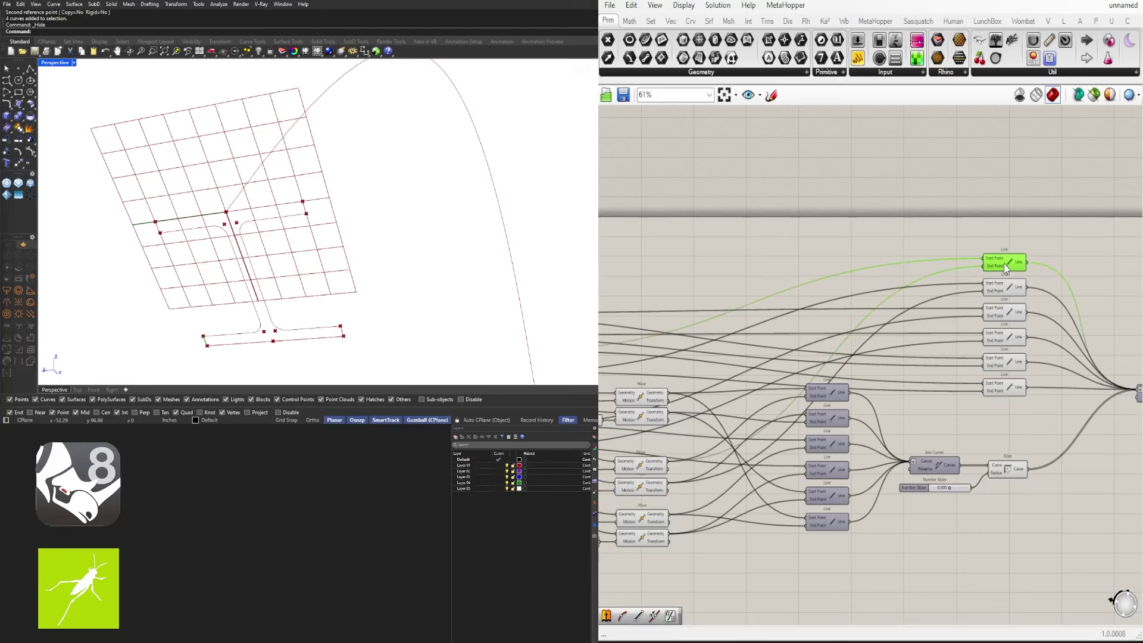
left_click(1009, 292, "shift")
left_click(1019, 317, "shift")
left_click(1073, 362)
scroll(1047, 363, "up", 4)
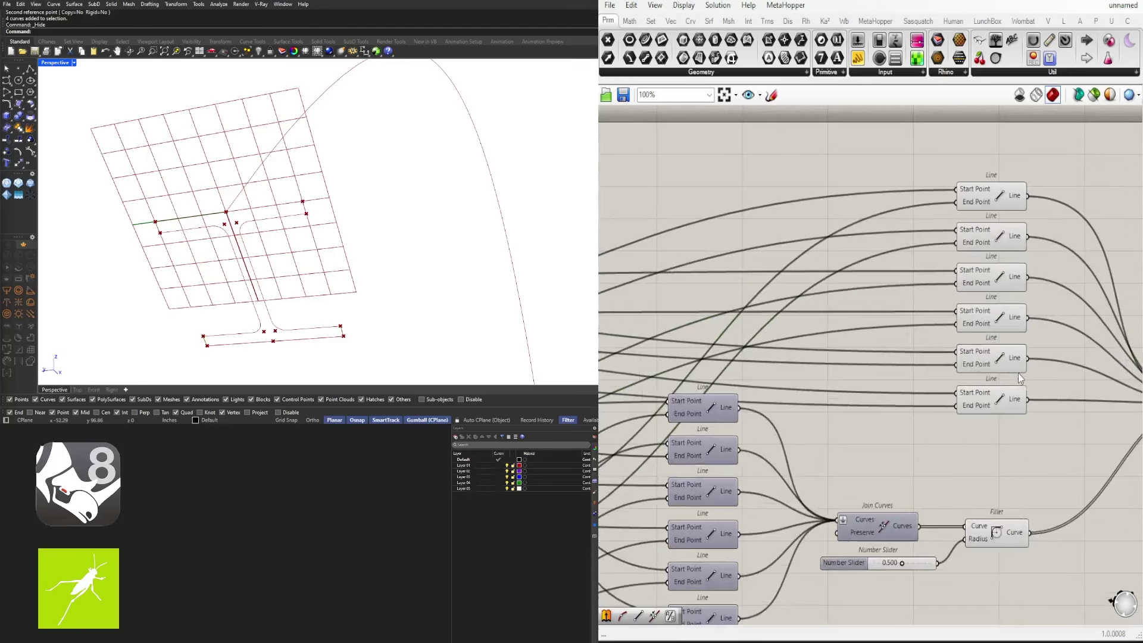
Pack the six upper Line components closer together and distribute them evenly in a vertical stack
left_click_drag(990, 172, 990, 177)
left_click_drag(1019, 134, 1000, 222)
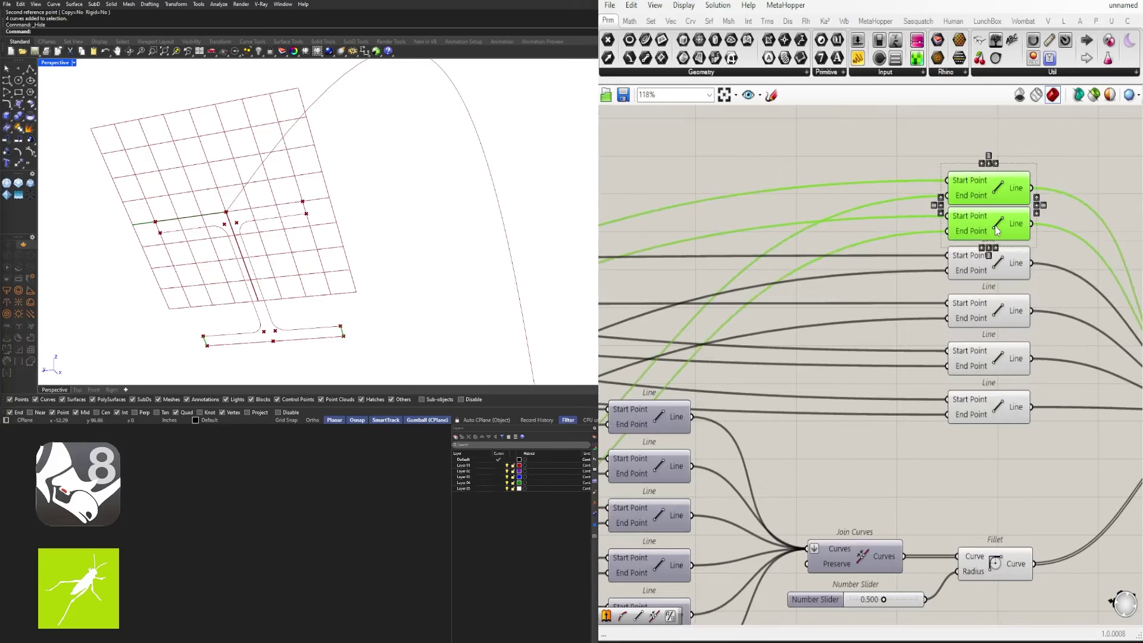
left_click_drag(1024, 171, 999, 283)
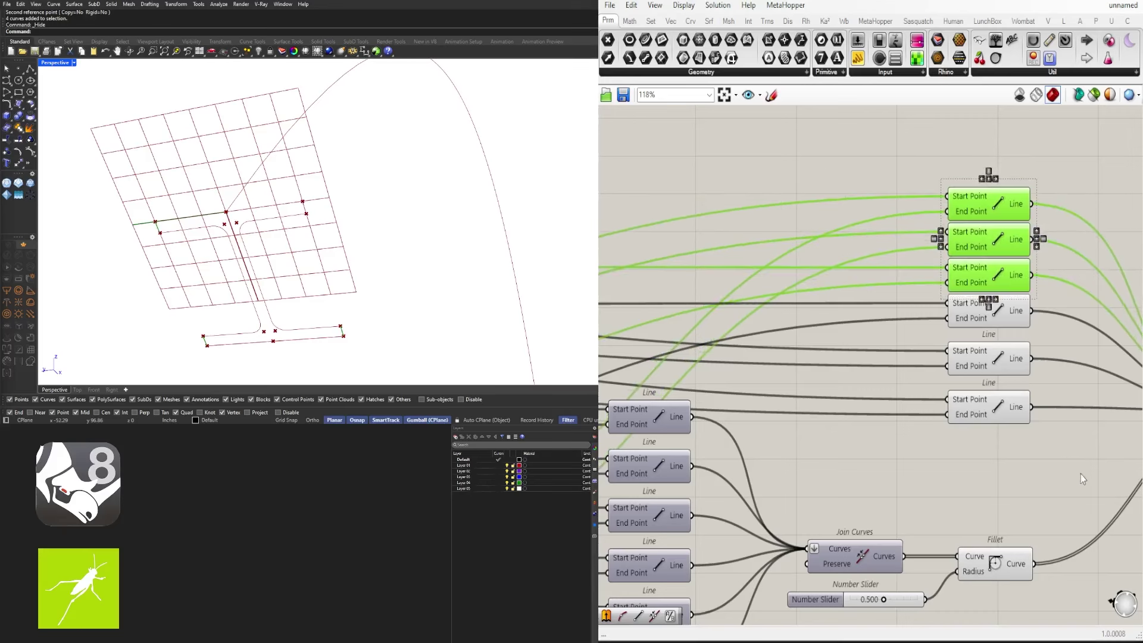
left_click(991, 406)
left_click_drag(990, 406, 990, 395)
left_click_drag(1033, 441, 942, 178)
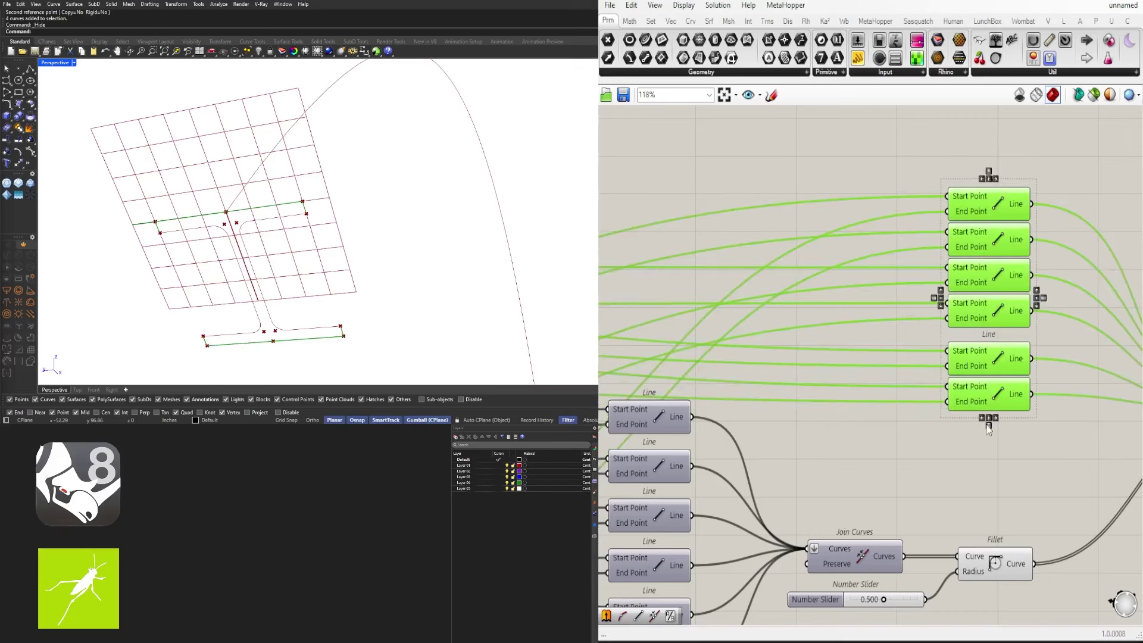
left_click(988, 426)
left_click(1053, 451)
Add a Curve parameter after the final Join Curves and connect its Curves output to it
scroll(1053, 452, "down", 4)
left_click(964, 417)
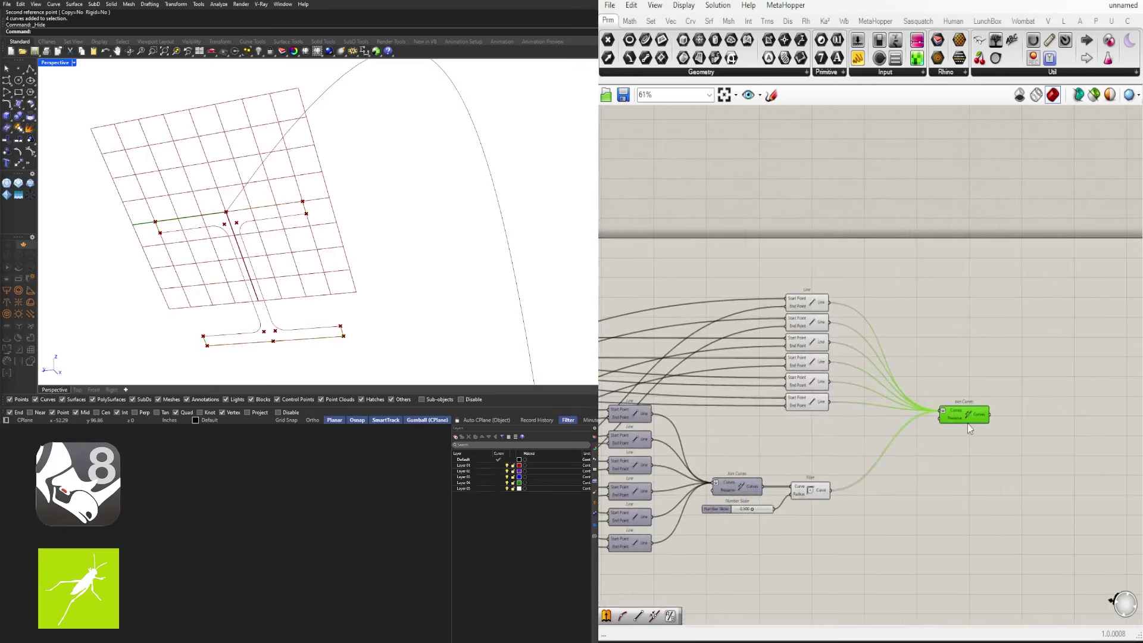
right_click_drag(969, 427, 906, 422)
double_click(963, 416)
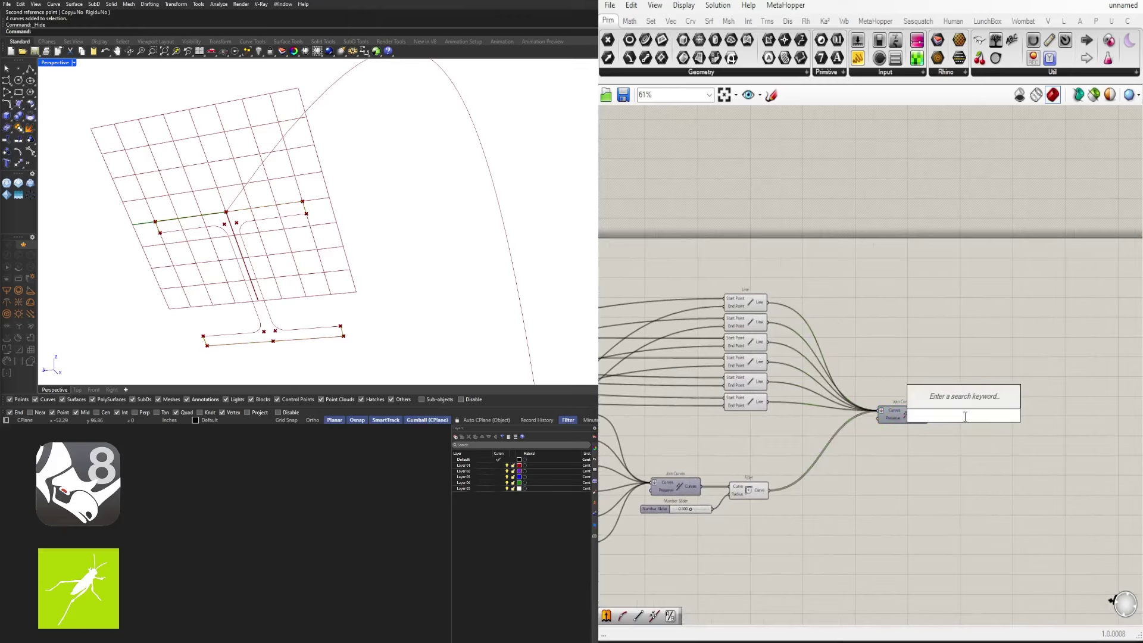
type("curve")
left_click(949, 324)
scroll(936, 387, "up", 1)
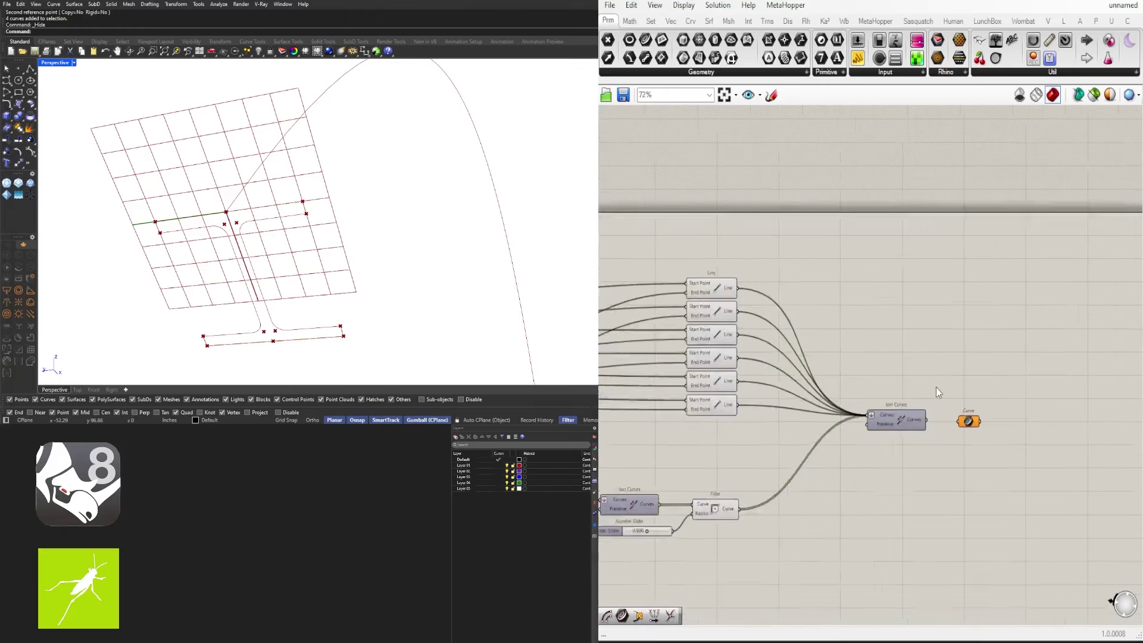
scroll(936, 387, "up", 2)
left_click_drag(922, 431, 975, 432)
scroll(952, 441, "down", 1)
key("space")
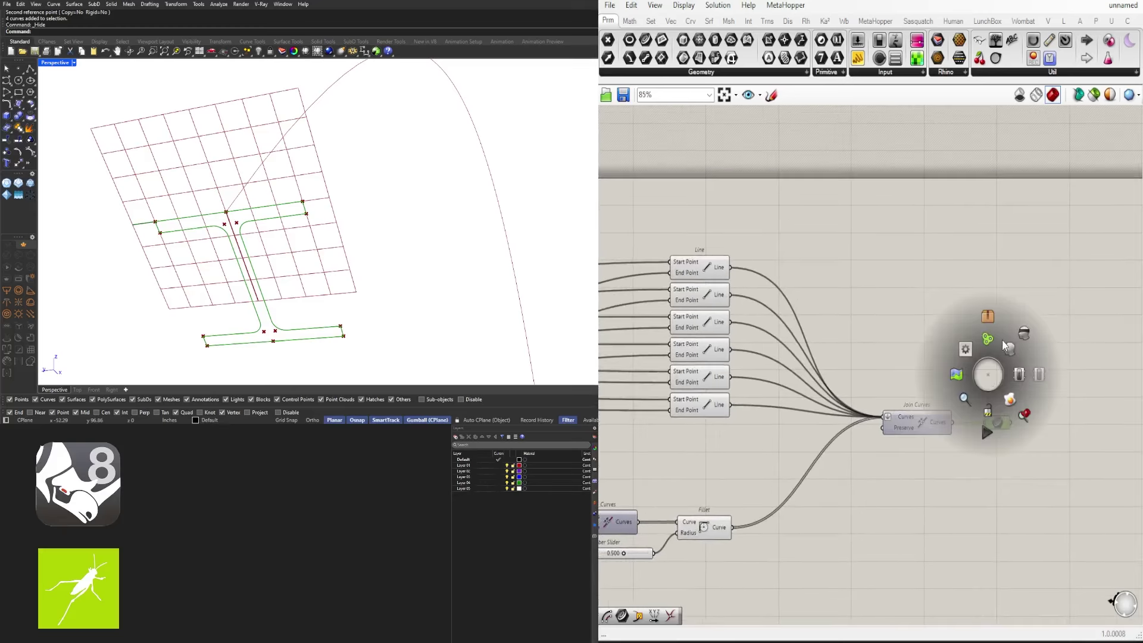
left_click_drag(1054, 462, 995, 387)
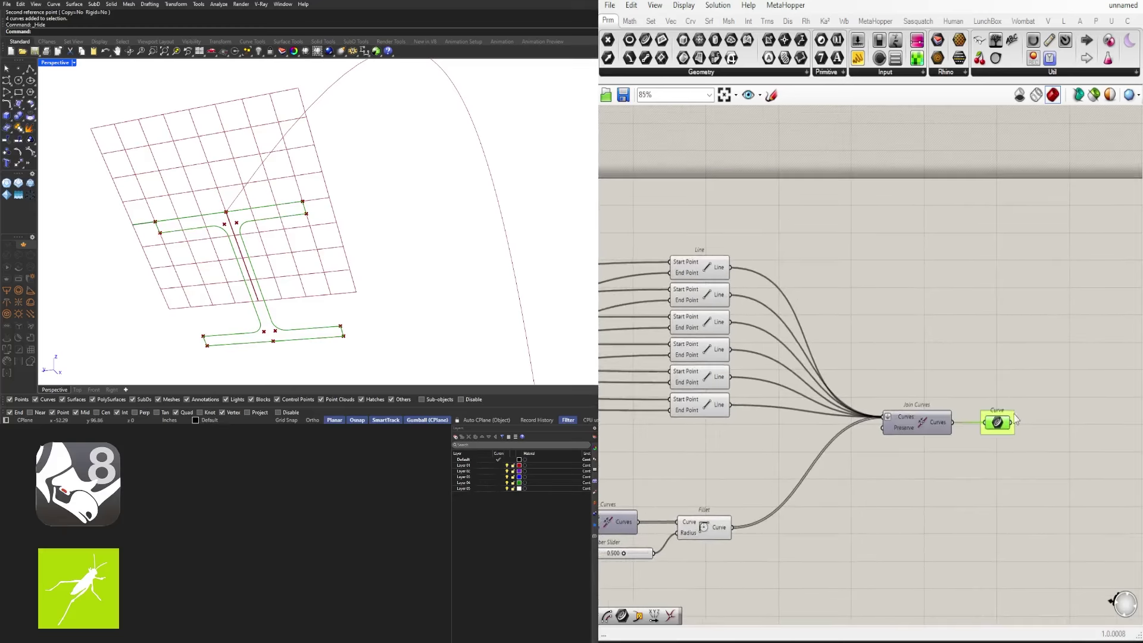
scroll(1008, 421, "up", 2)
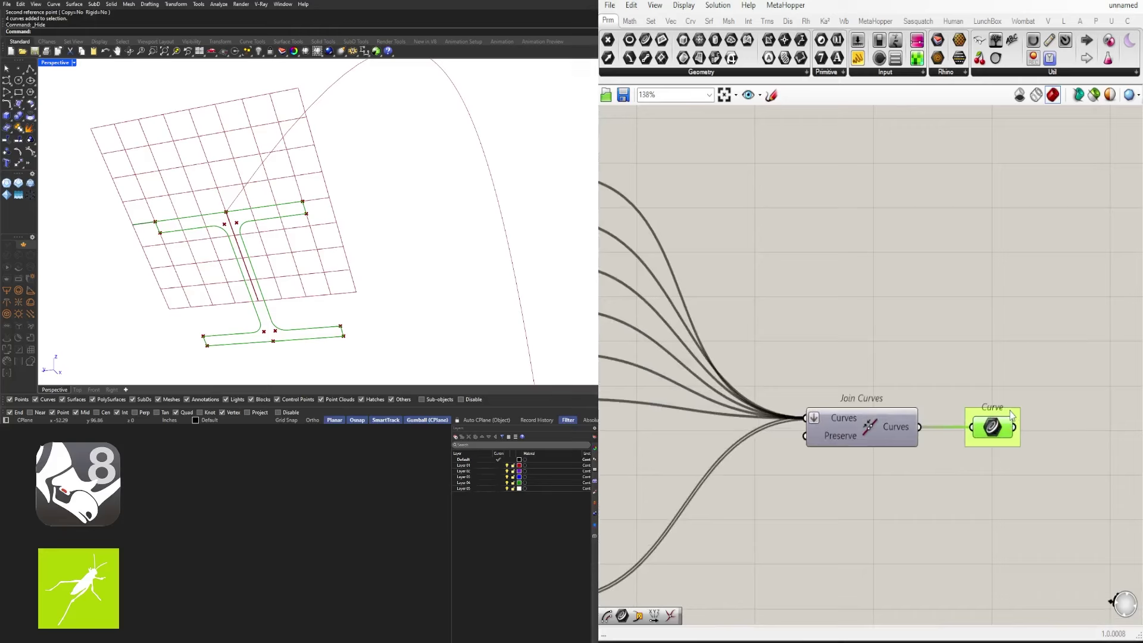
Turn off the preview of the six upper Line components and the Fillet component
scroll(998, 412, "down", 6)
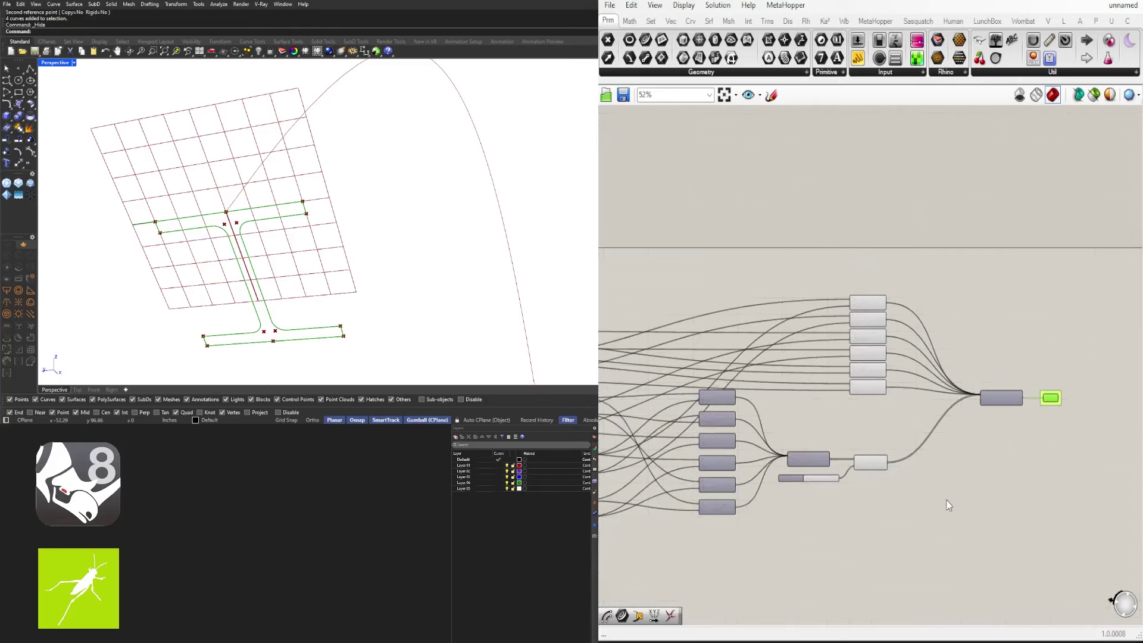
left_click_drag(952, 511, 826, 297)
middle_click(856, 256)
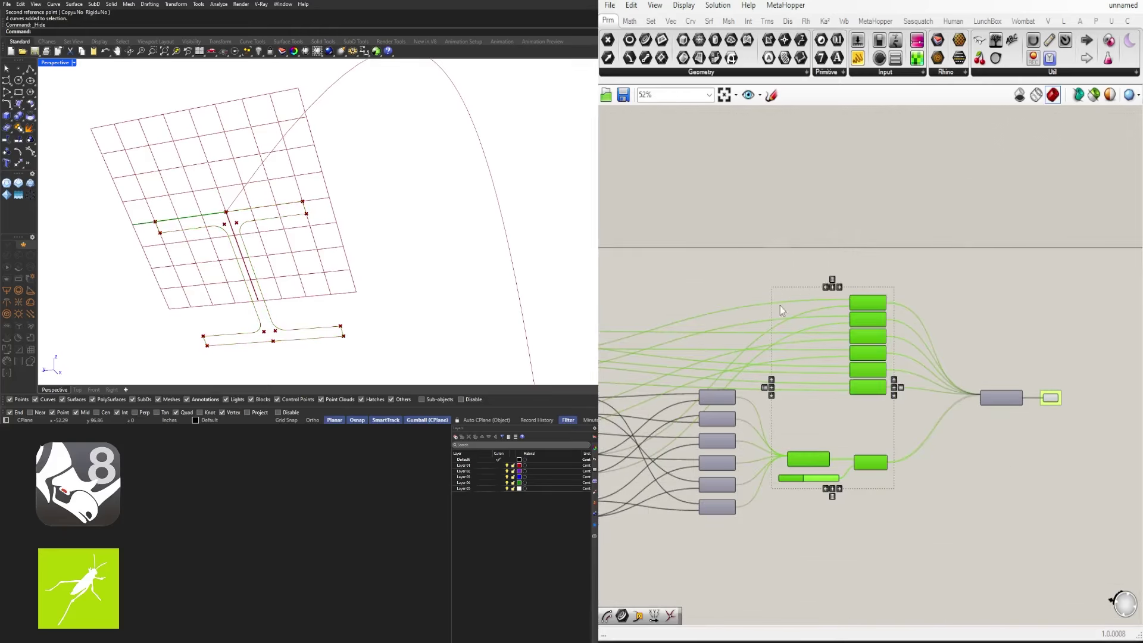
Review the definition from Deconstruct Plane to the final Curve, including the Curves input options of the first Join Curves
right_click_drag(613, 376, 849, 354)
scroll(848, 354, "up", 2)
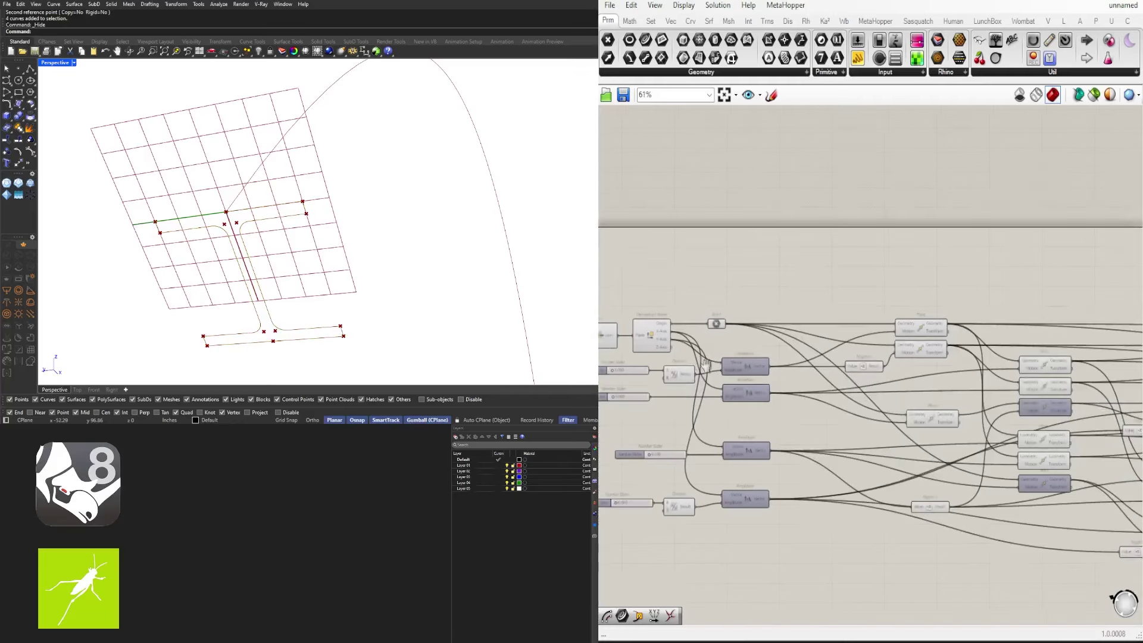
left_click(801, 339)
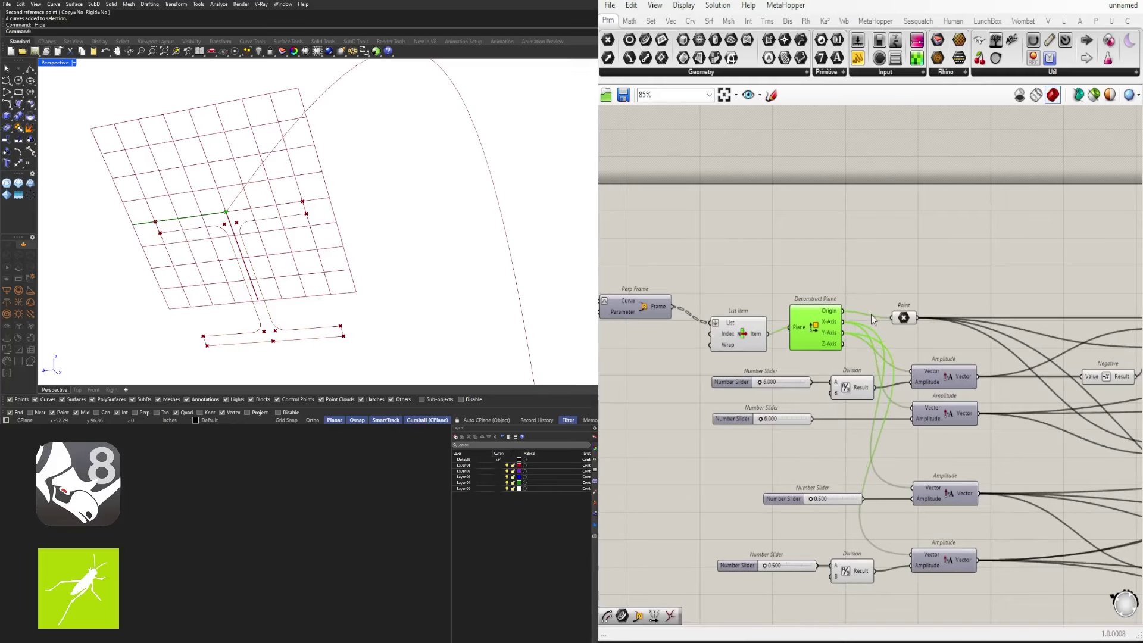
scroll(870, 316, "down", 2)
right_click_drag(946, 354, 730, 375)
scroll(730, 376, "up", 2)
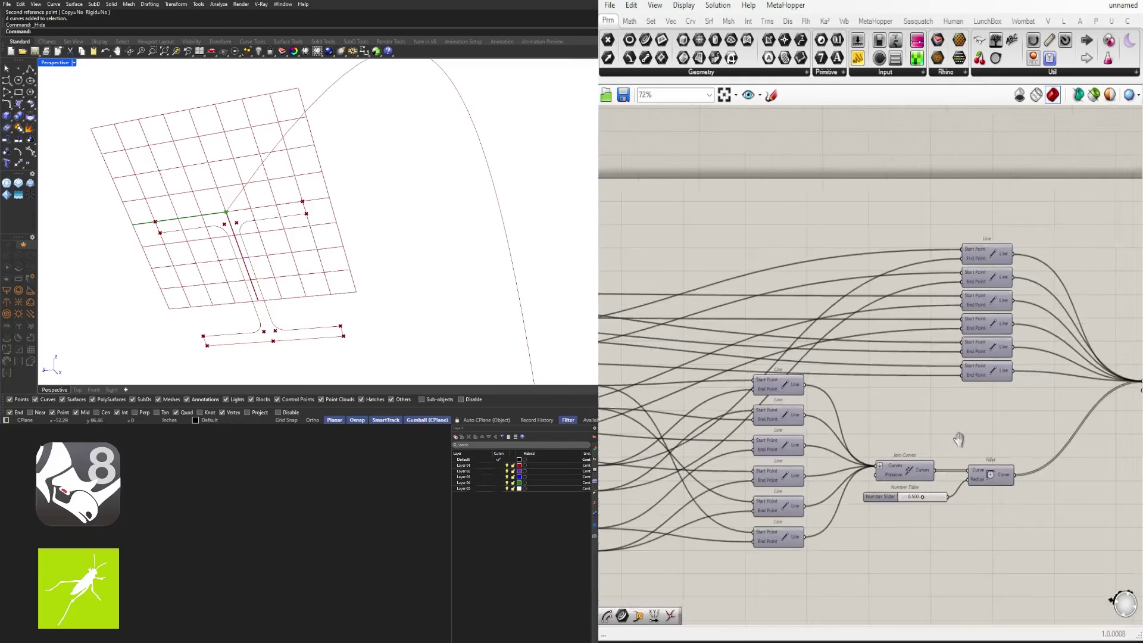
scroll(952, 451, "up", 3)
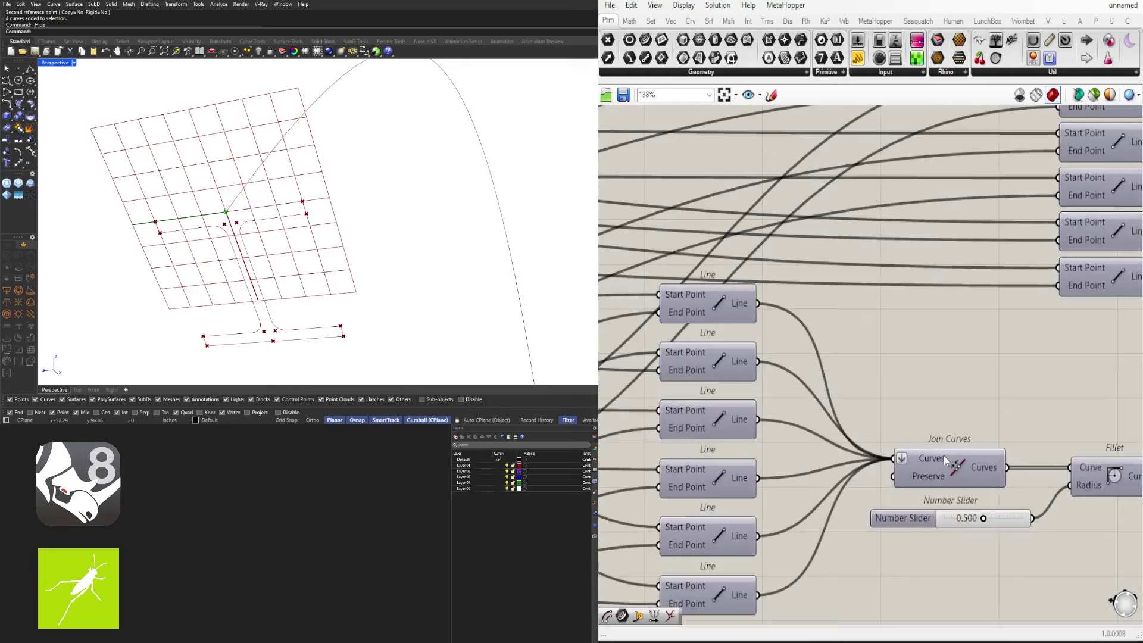
right_click(902, 459)
key("Escape")
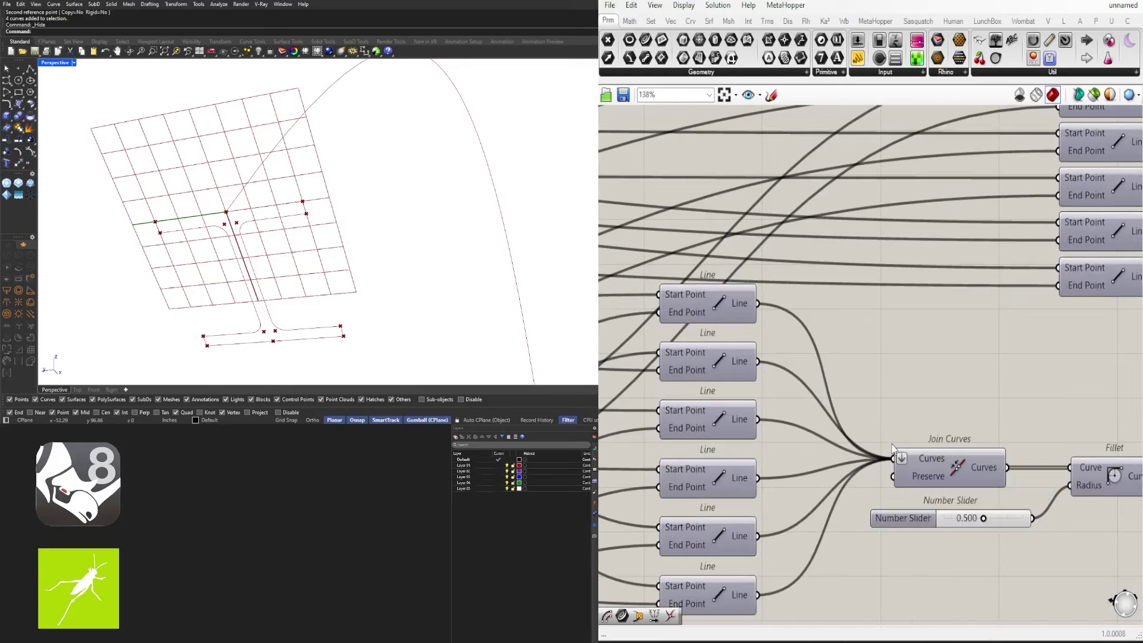
scroll(893, 448, "down", 5)
right_click_drag(1098, 392, 970, 404)
left_click(976, 399)
scroll(977, 398, "down", 5)
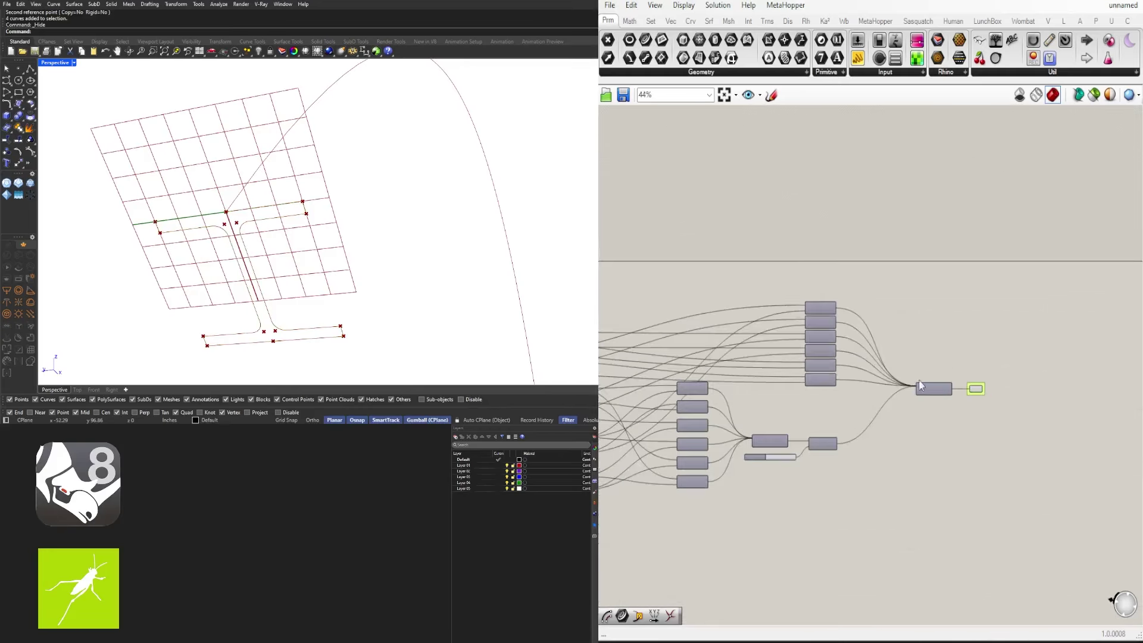
scroll(413, 280, "down", 5)
Line up List Item with Deconstruct Plane and turn off Flatten on its List input
scroll(380, 255, "up", 5)
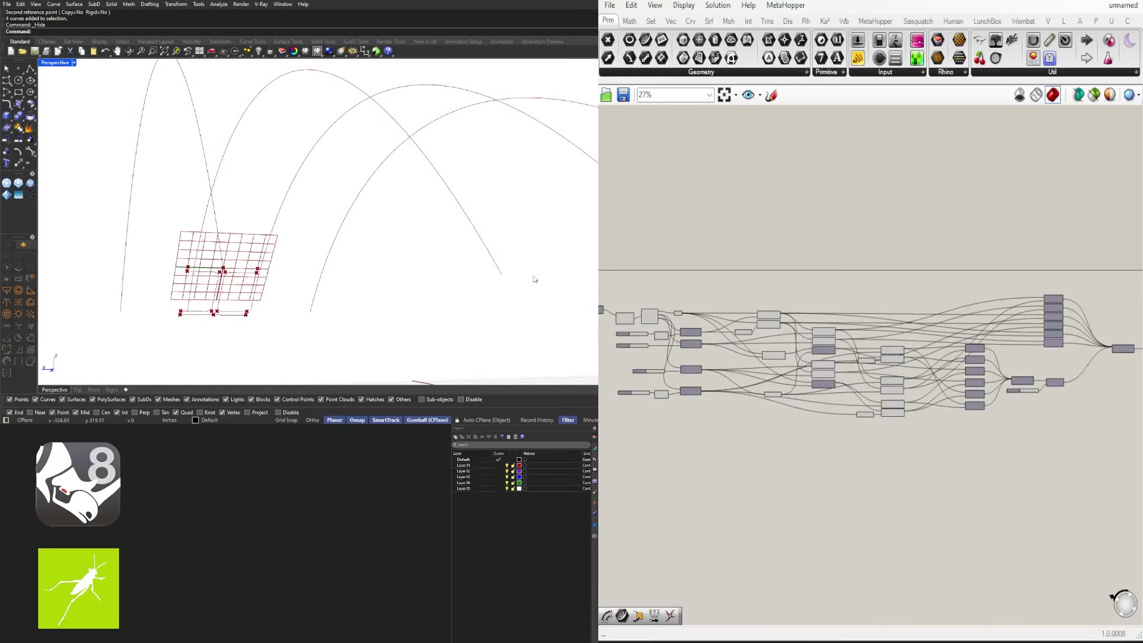
scroll(755, 345, "up", 5)
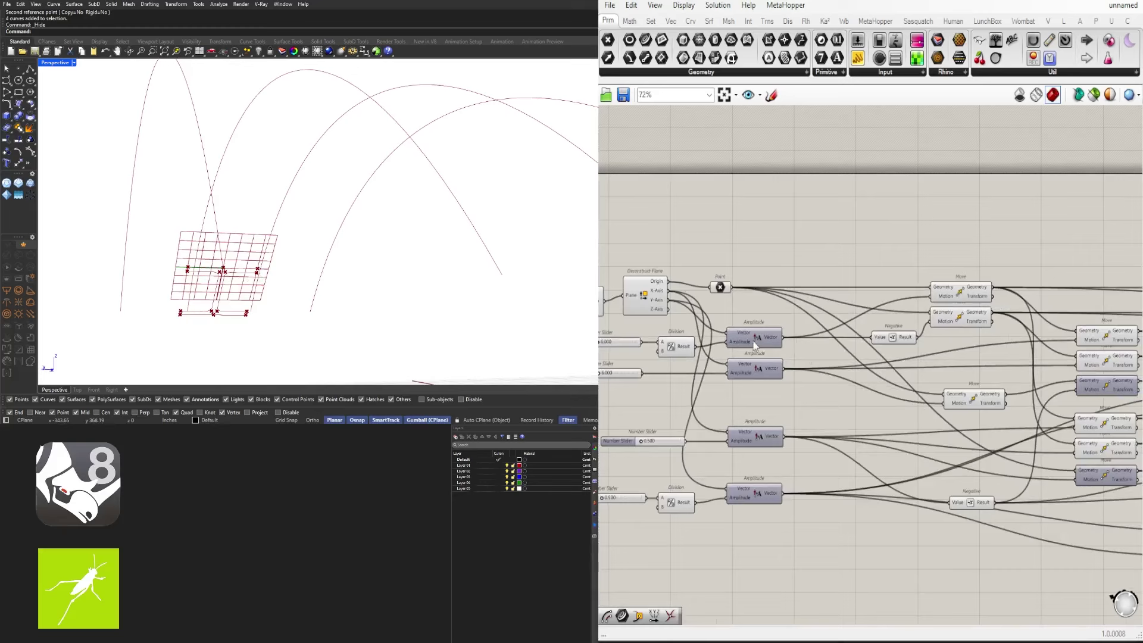
right_click_drag(755, 345, 952, 351)
scroll(791, 314, "up", 4)
left_click(791, 314)
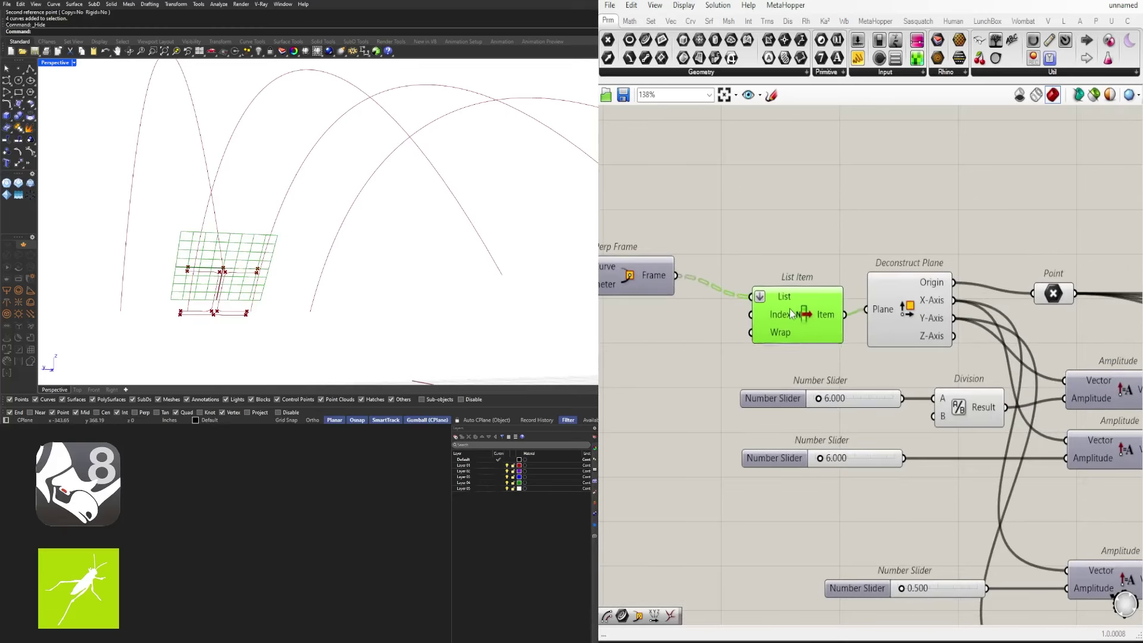
left_click_drag(791, 310, 791, 305)
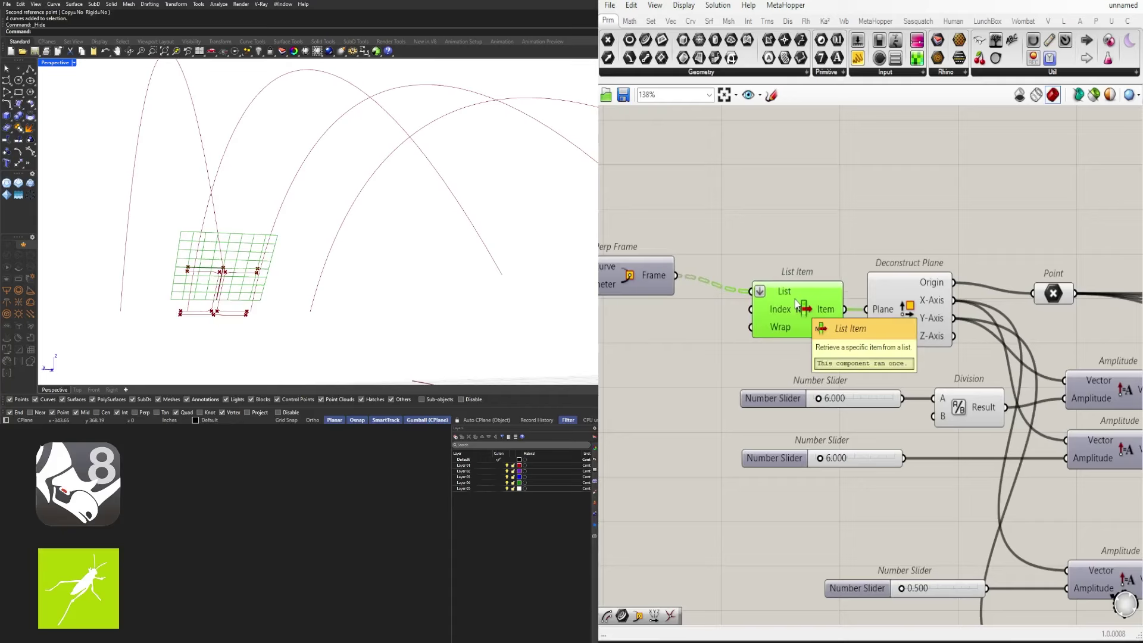
scroll(942, 343, "down", 10)
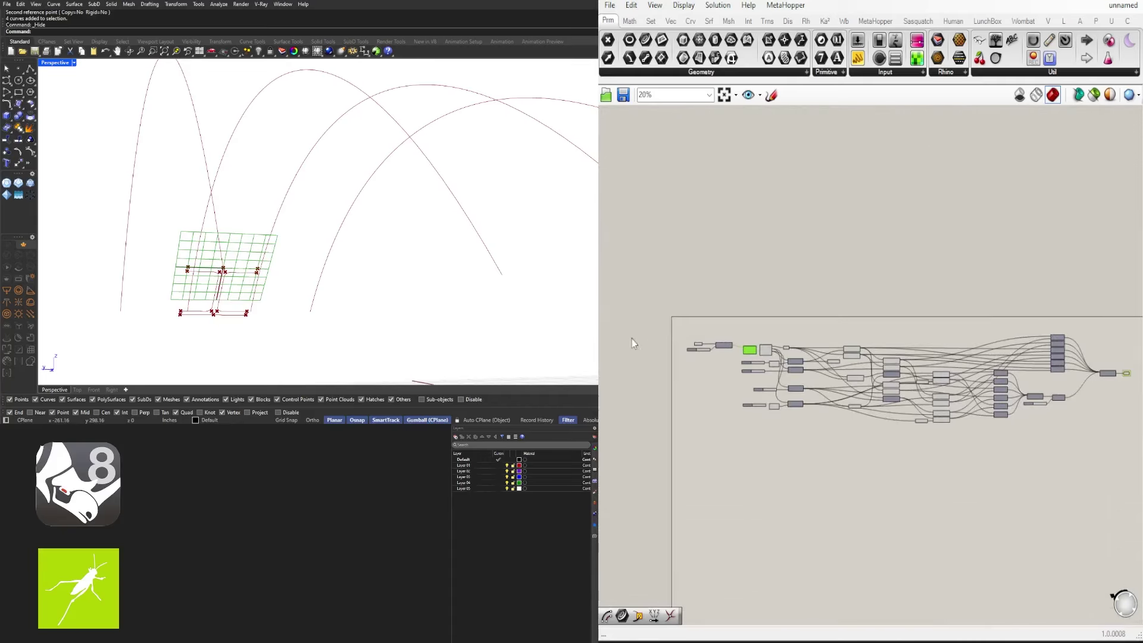
scroll(762, 348, "up", 5)
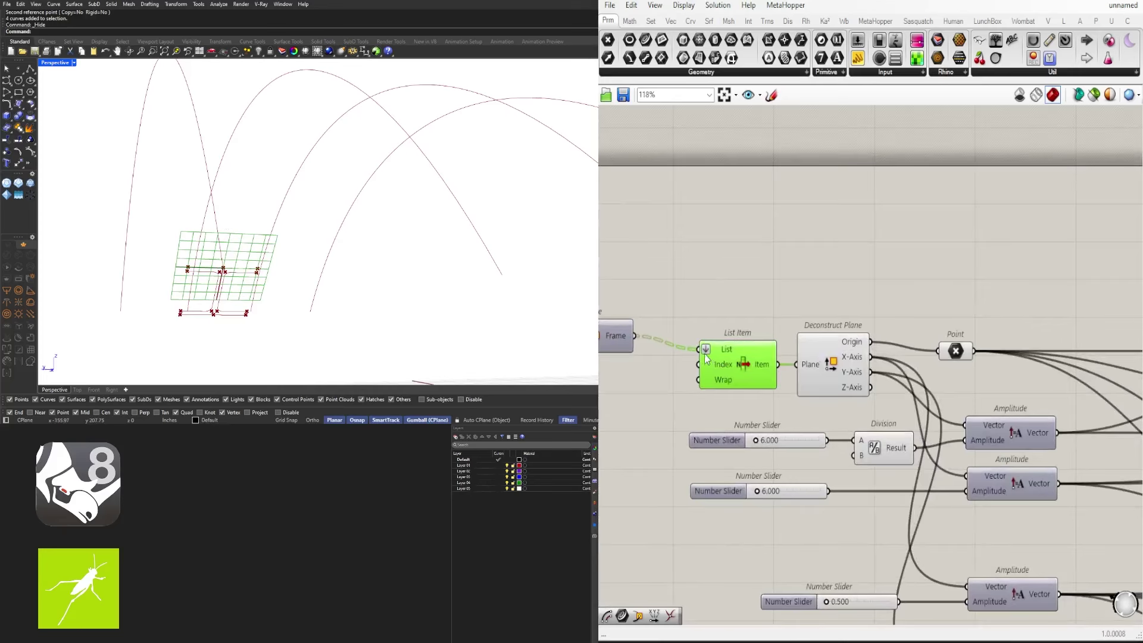
right_click(706, 350)
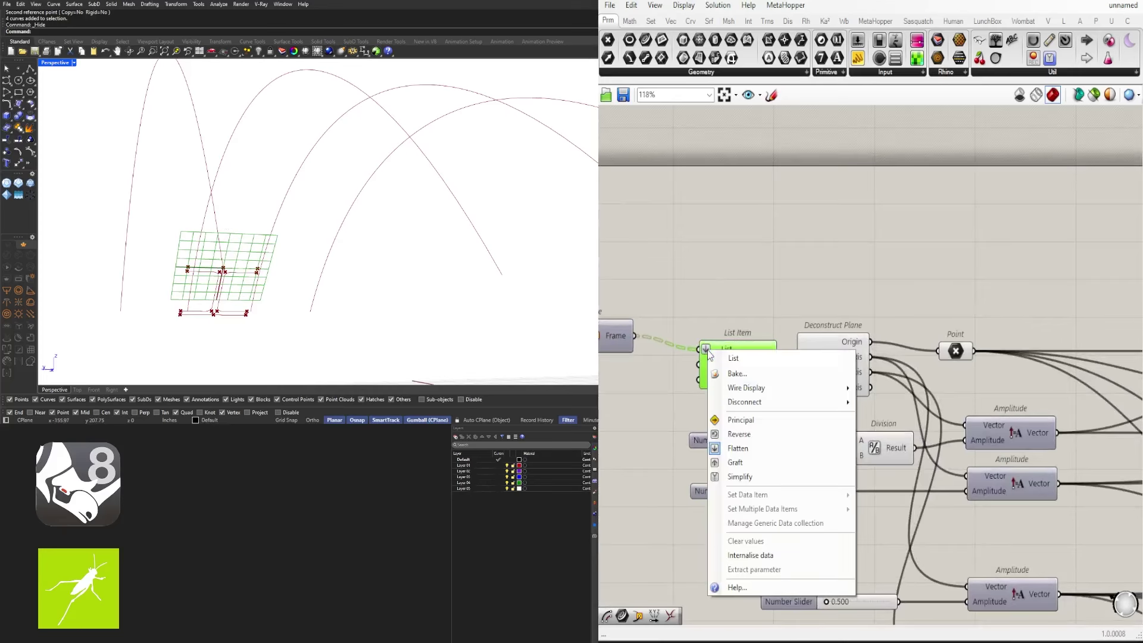
left_click(731, 449)
Examine the frames and profile points at the arch ends and check what the final Curve parameter outputs
scroll(263, 265, "down", 5)
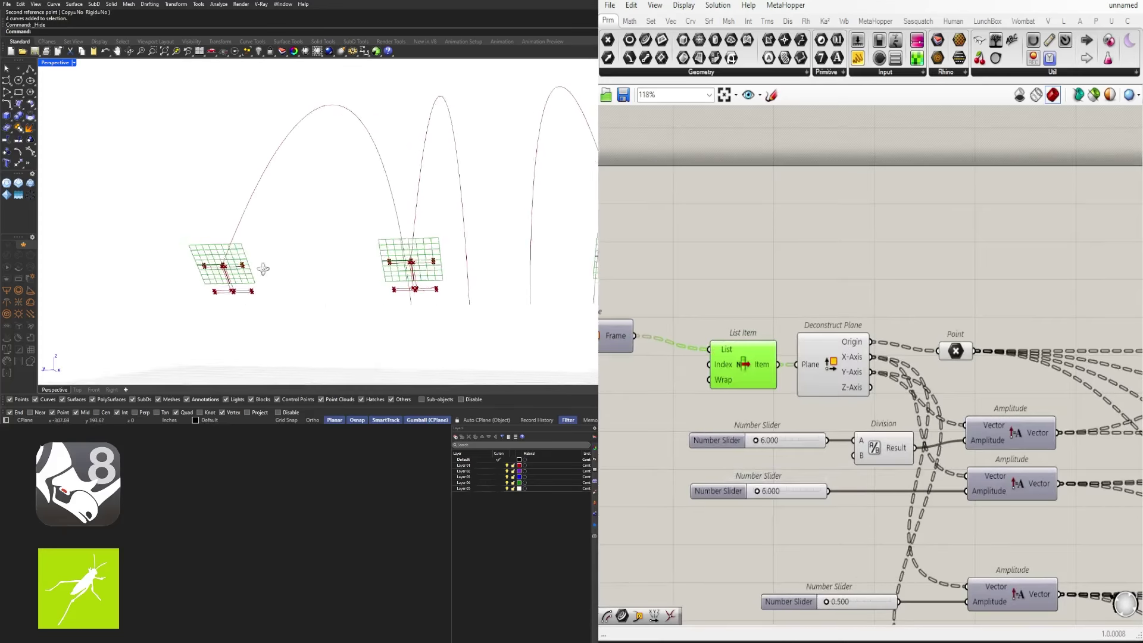
scroll(291, 283, "up", 4)
scroll(291, 283, "up", 2)
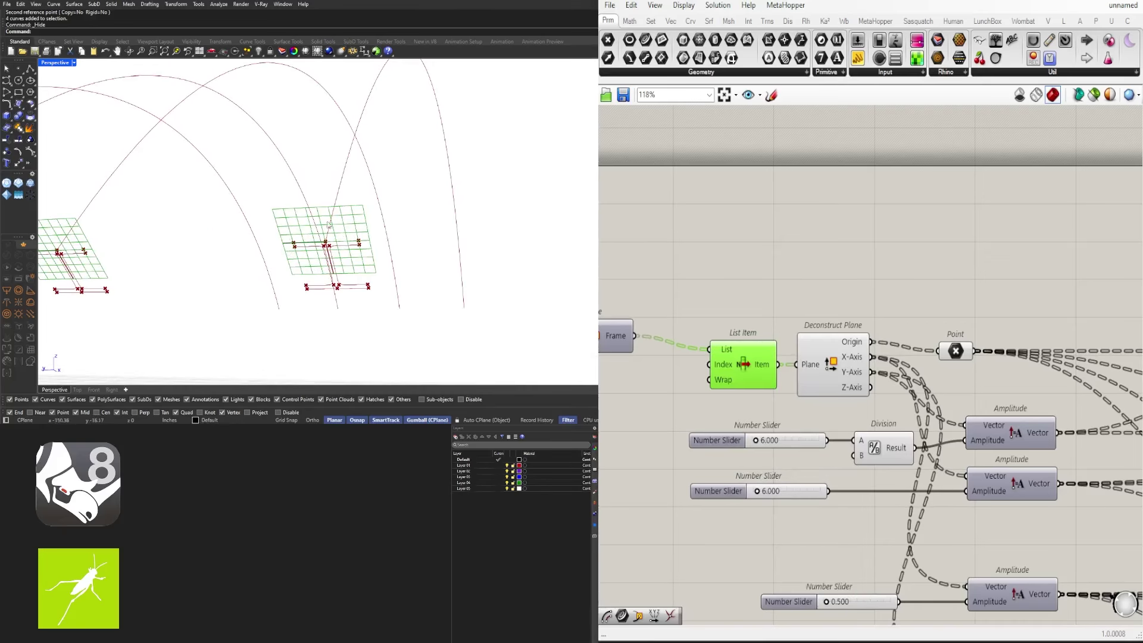
scroll(703, 348, "down", 4)
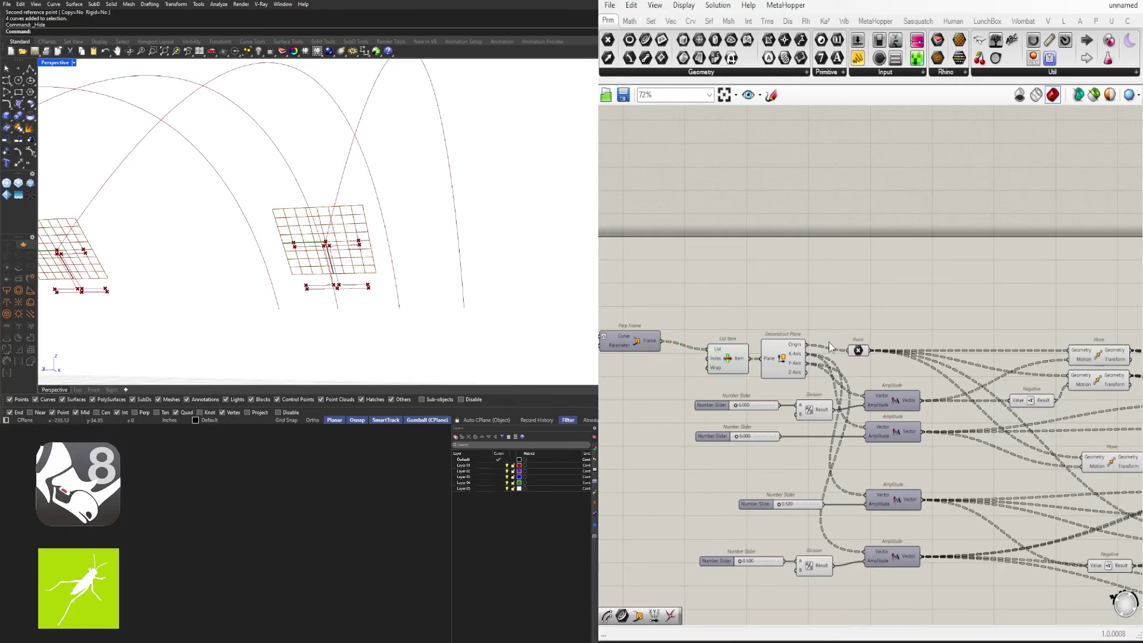
scroll(792, 358, "down", 4)
scroll(1021, 375, "up", 2)
scroll(1021, 375, "up", 1)
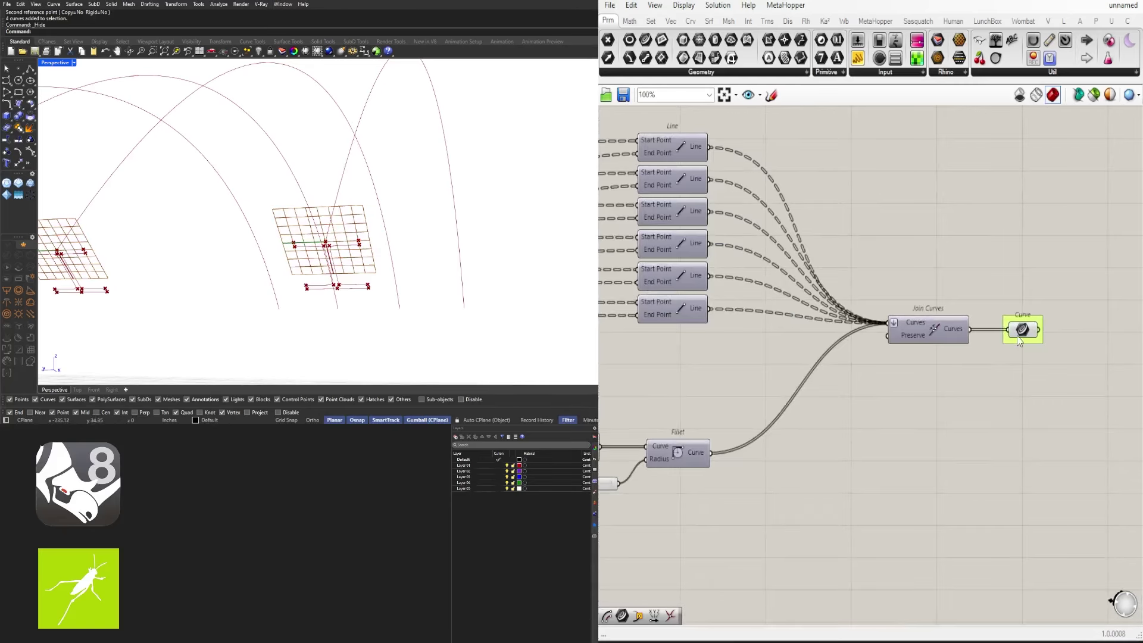
left_click(1022, 329)
Shift all components from List Item onward lower on the canvas and raise the input Curve parameter above Perp Frame
scroll(949, 344, "down", 4)
left_click_drag(1076, 420, 723, 286)
scroll(756, 330, "up", 2)
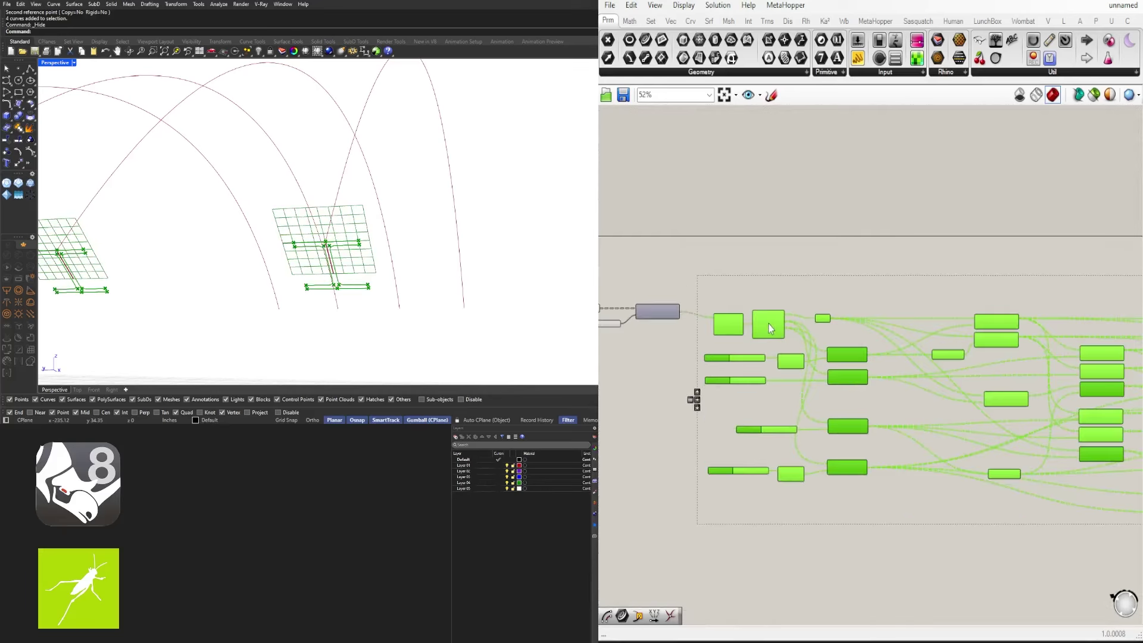
scroll(724, 324, "up", 3)
left_click(760, 327)
scroll(760, 327, "up", 4)
scroll(873, 439, "down", 2)
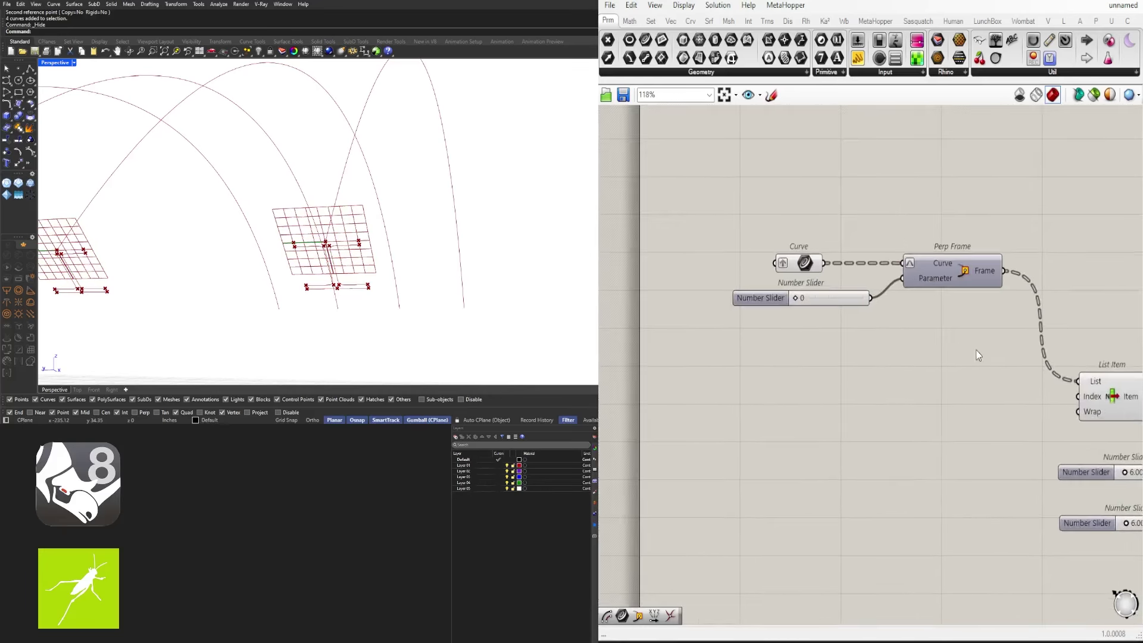
left_click(850, 275)
right_click_drag(972, 260, 861, 282)
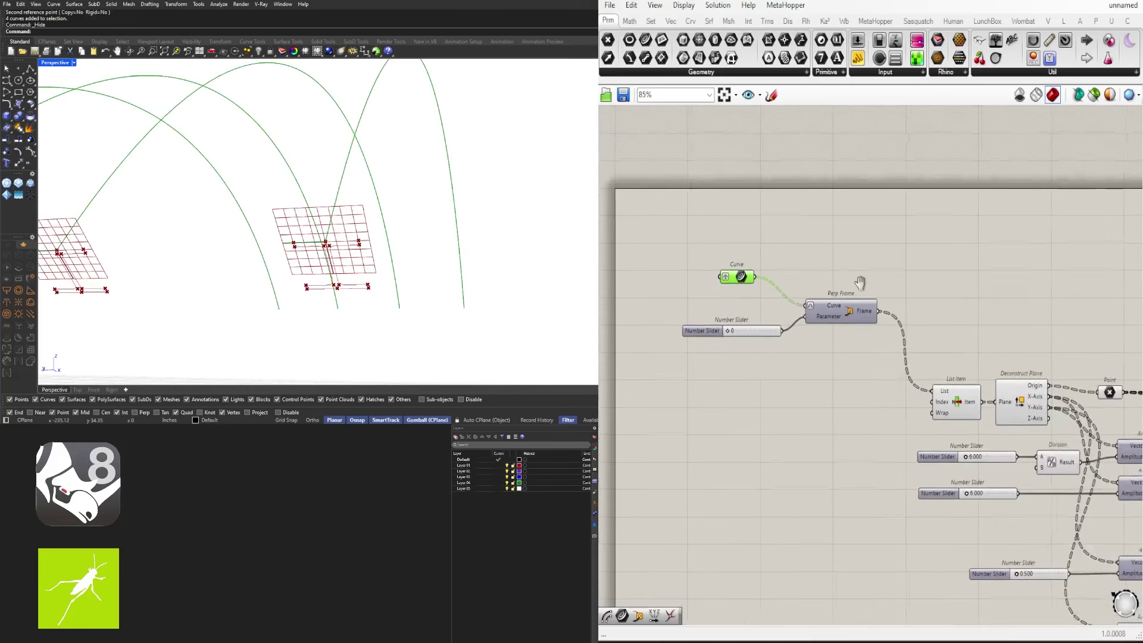
Add a Sweep1 component near Perp Frame and connect the input arch Curve parameter to its Rail input
double_click(930, 269)
type("SE")
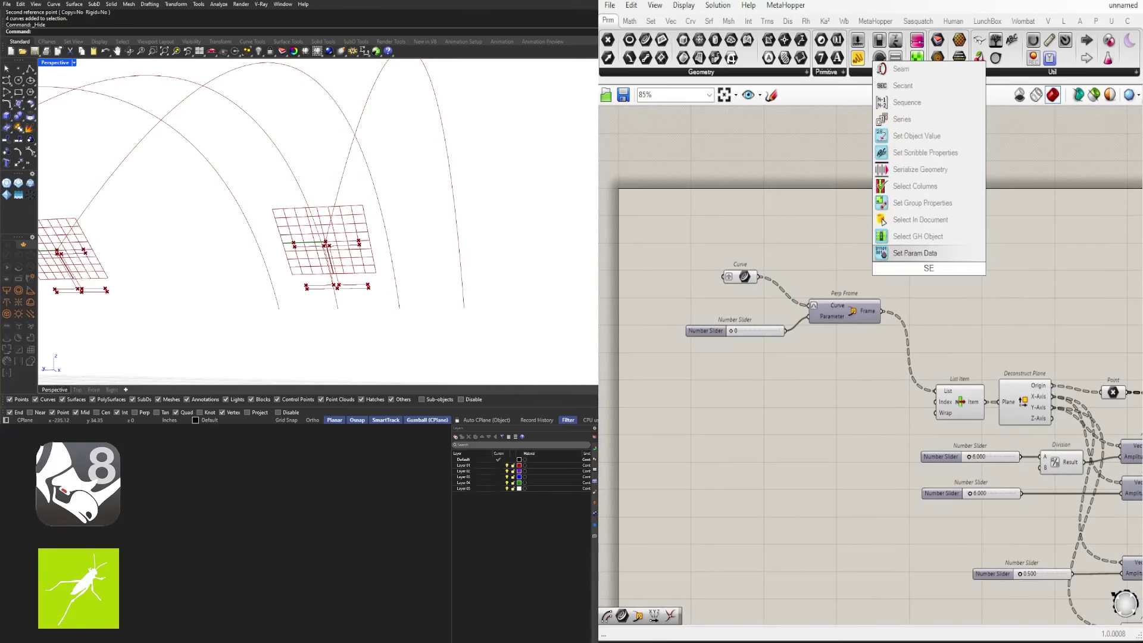
key("BackSpace")
type("WEEP1")
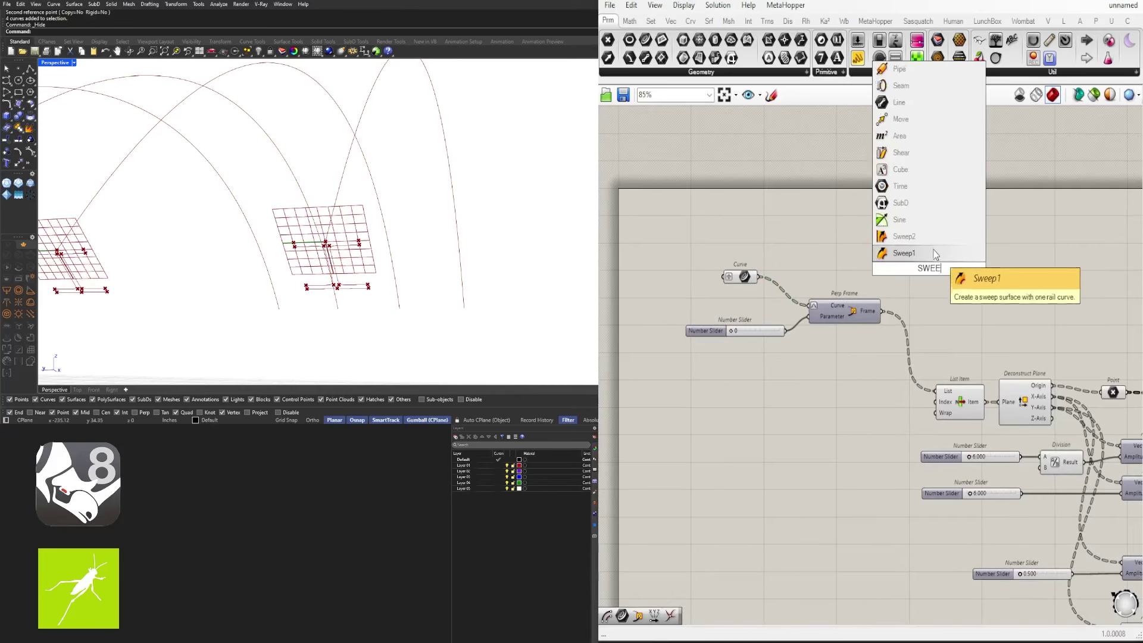
key("Return")
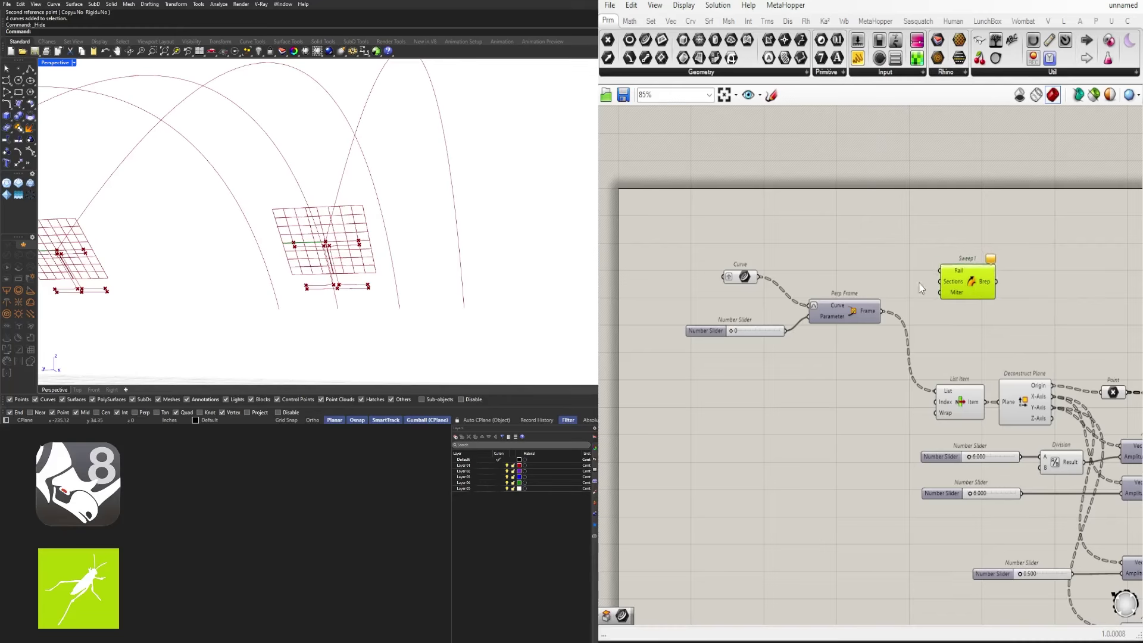
scroll(745, 277, "up", 2)
left_click(744, 276)
right_click_drag(744, 278, 630, 299)
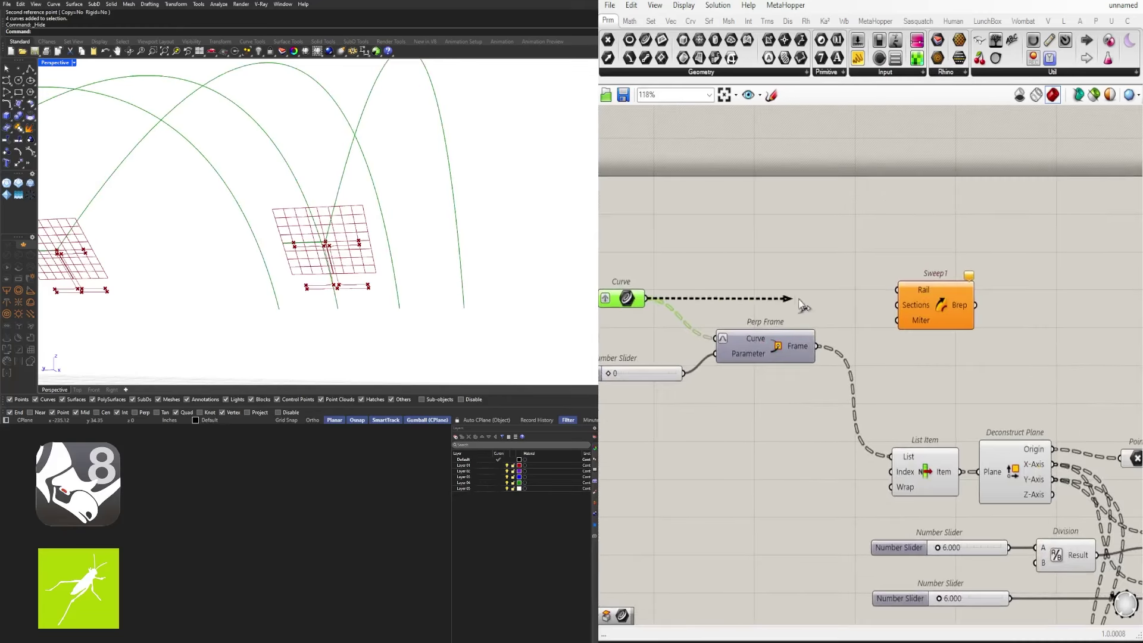
left_click_drag(800, 305, 897, 305)
Relocate Sweep1 beside the final profile Curve parameter and connect that Curve to the Sections input
scroll(690, 301, "down", 5)
left_click_drag(782, 301, 871, 334)
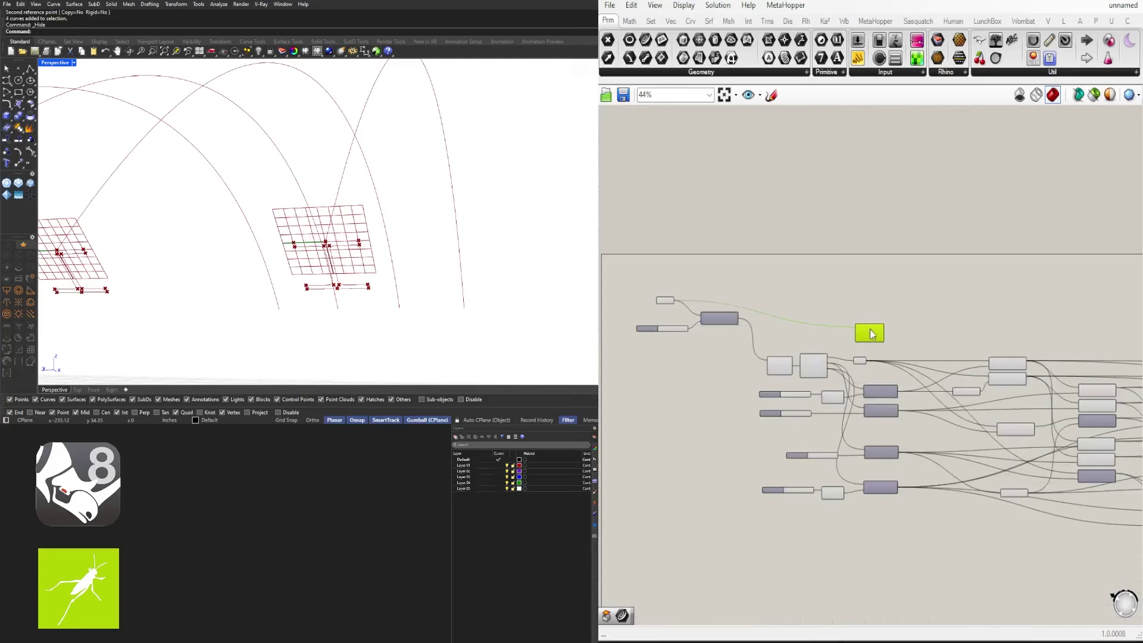
scroll(869, 333, "down", 2)
left_click_drag(786, 326, 1020, 314)
scroll(976, 348, "up", 5)
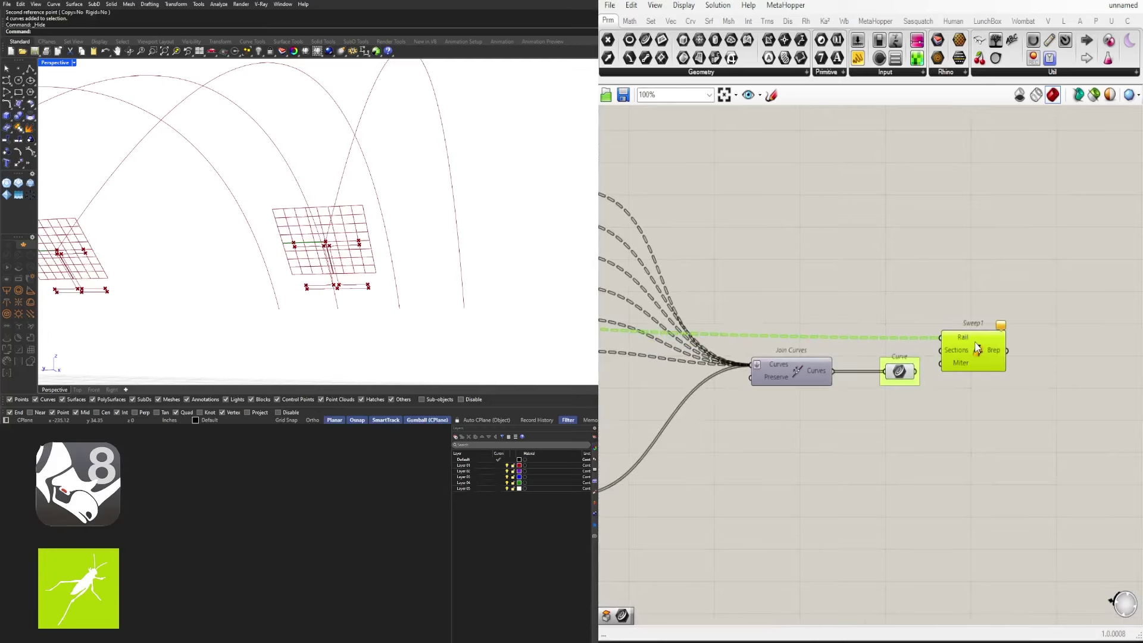
scroll(978, 347, "up", 3)
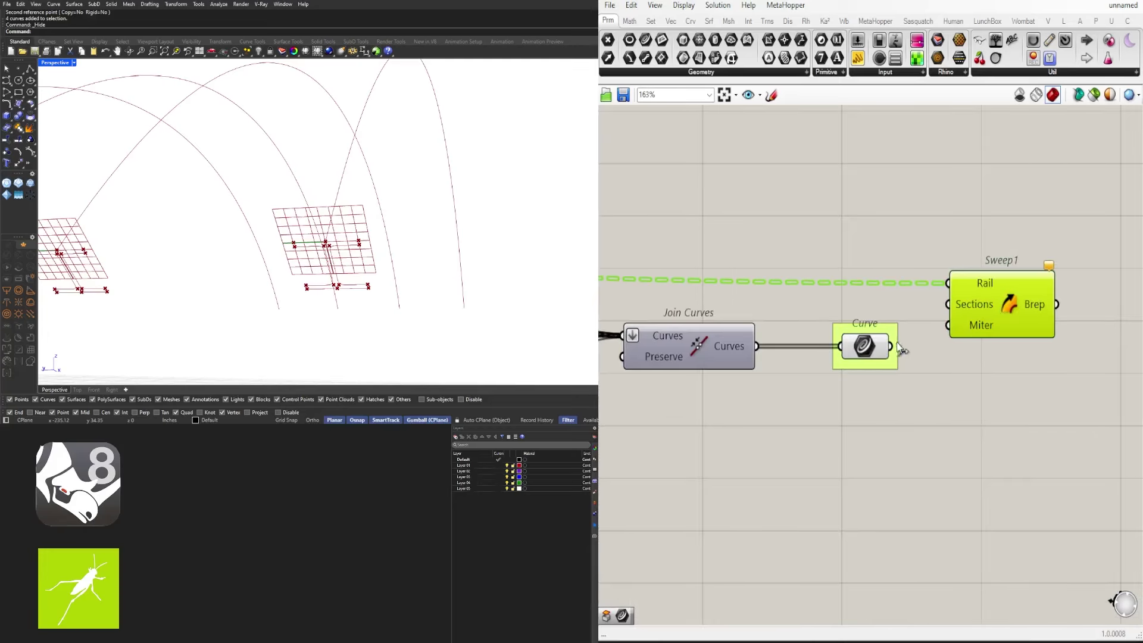
left_click_drag(936, 311, 947, 304)
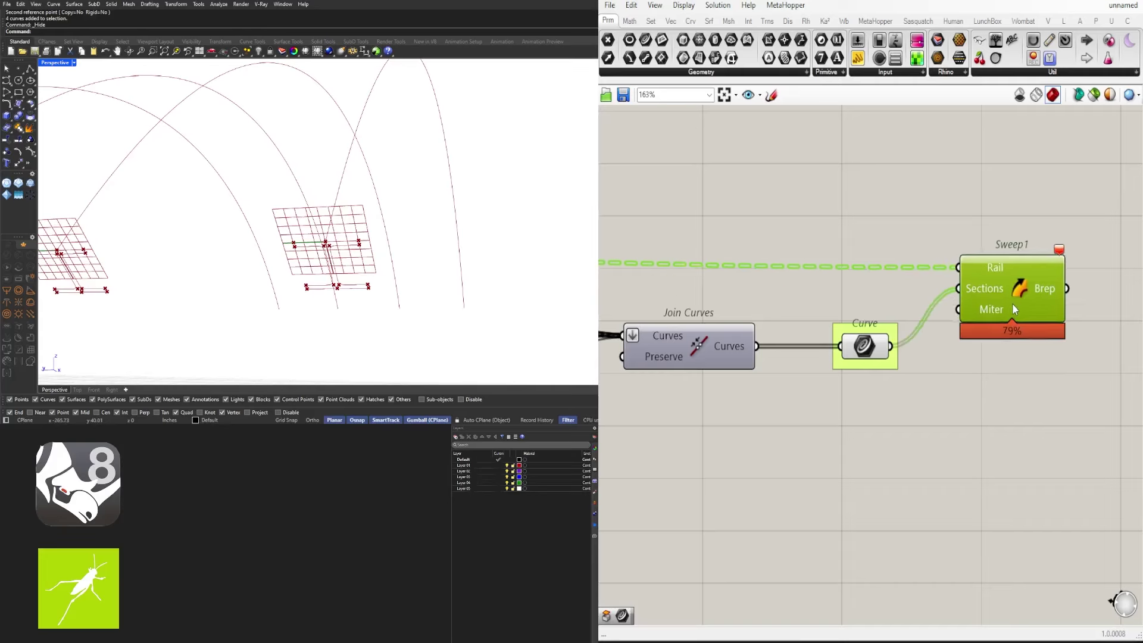
Graft the final profile Curve parameter feeding Sweep1 and space the two components further apart
scroll(875, 352, "down", 4)
scroll(846, 355, "up", 3)
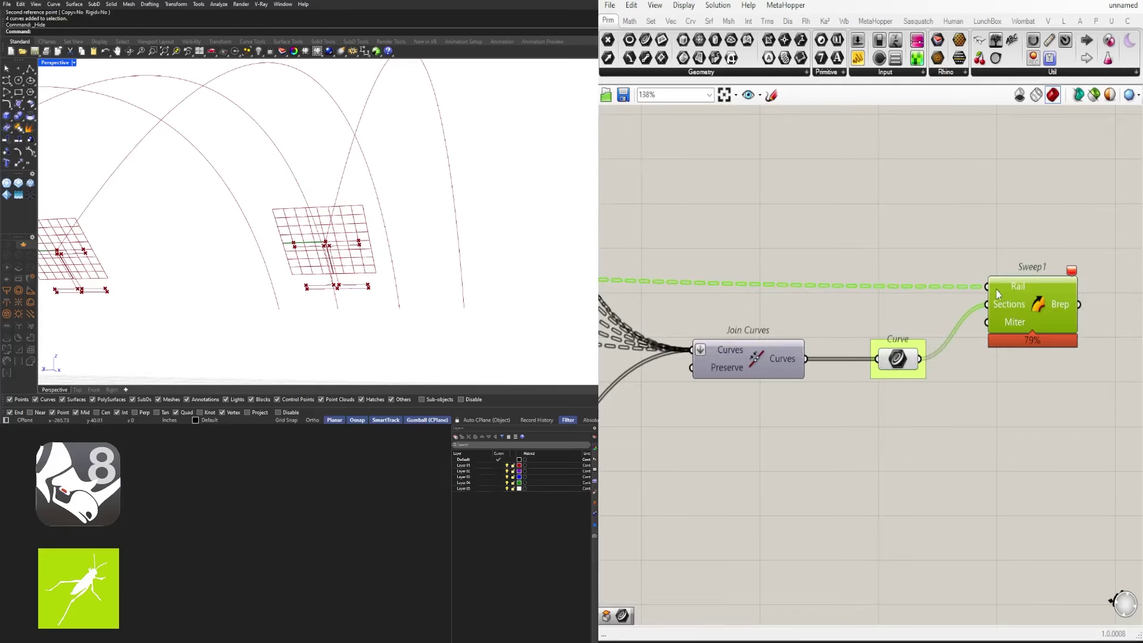
right_click(907, 360)
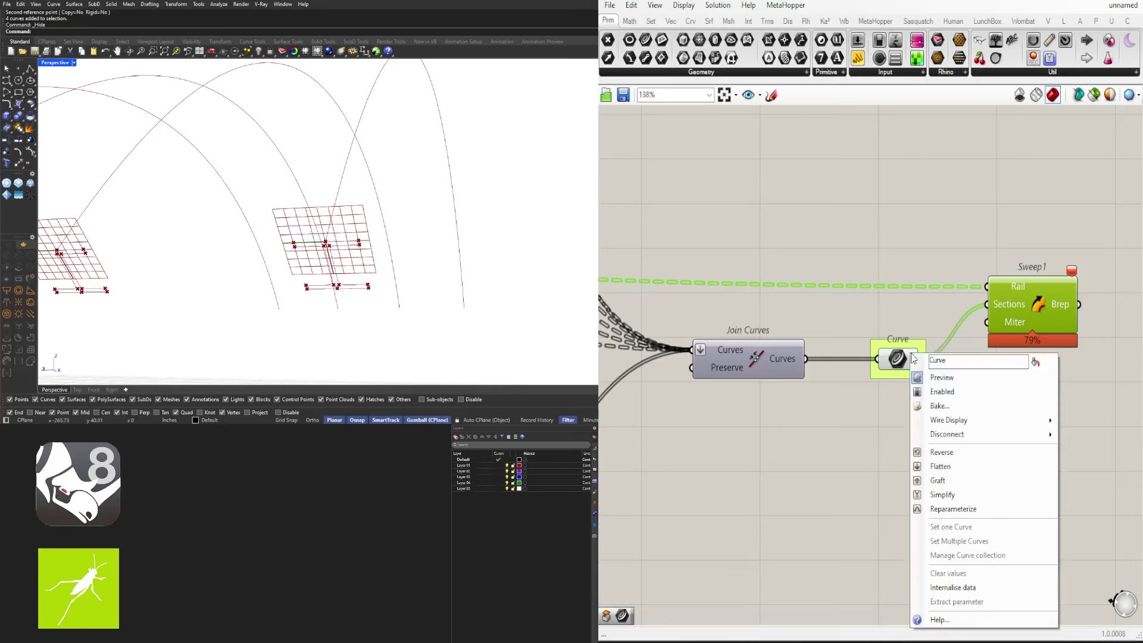
left_click(941, 480)
left_click_drag(1042, 307, 1056, 271)
left_click(928, 405)
left_click_drag(895, 357, 868, 357)
right_click_drag(318, 186, 288, 235)
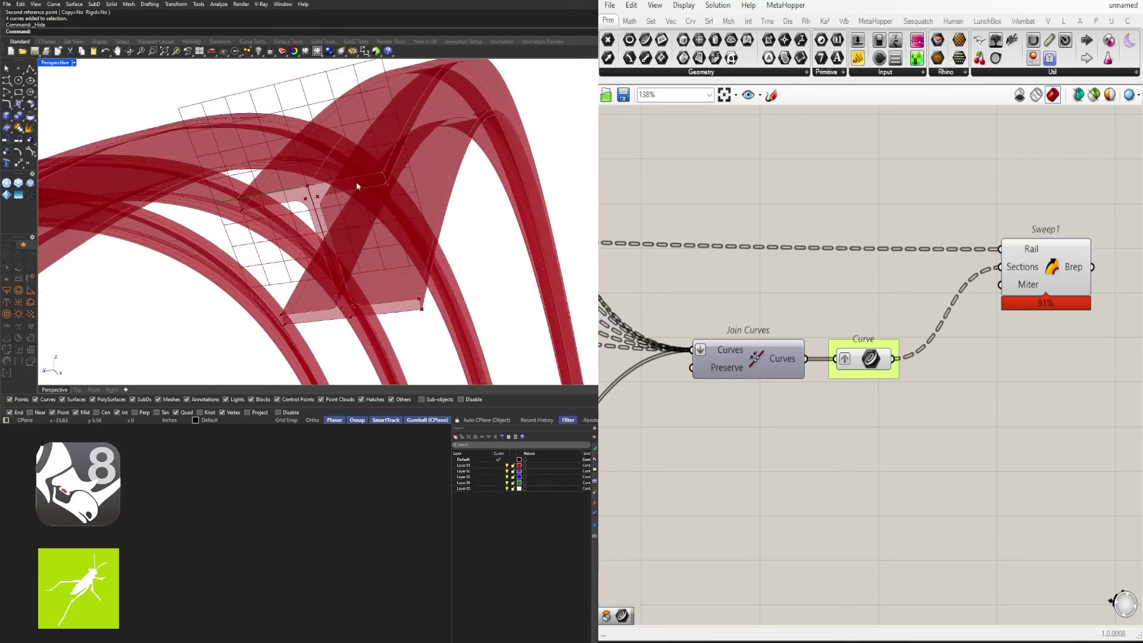
Add Cap Holes fed by Sweep1's Brep output and turn off the preview of Sweep1
left_click(1050, 269)
right_click_drag(1049, 270, 796, 290)
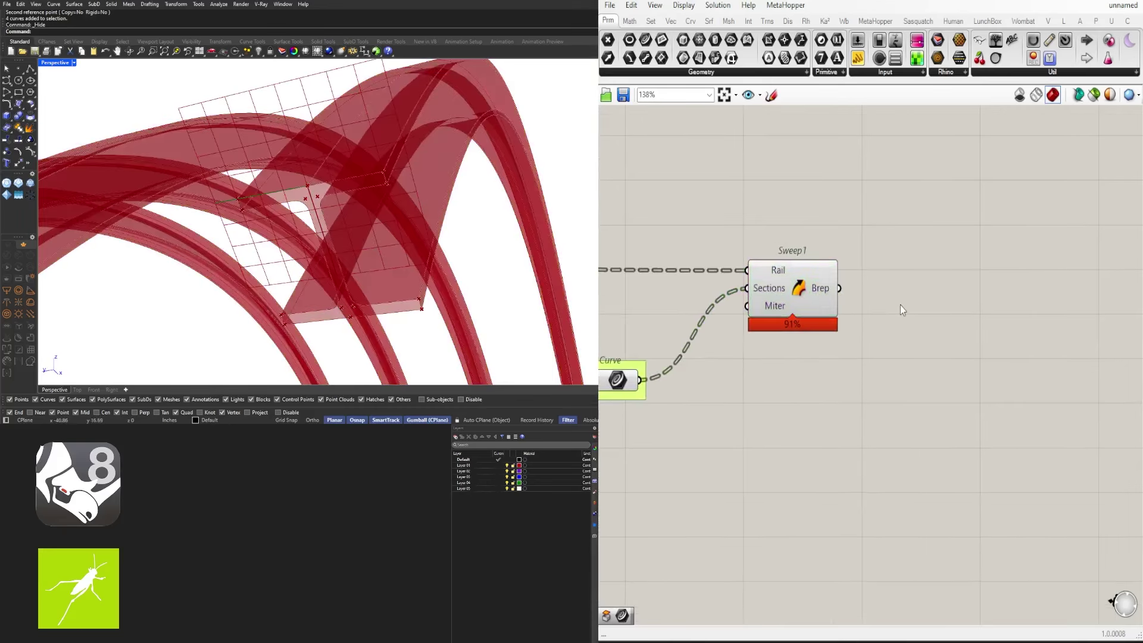
double_click(902, 304)
type("CAP")
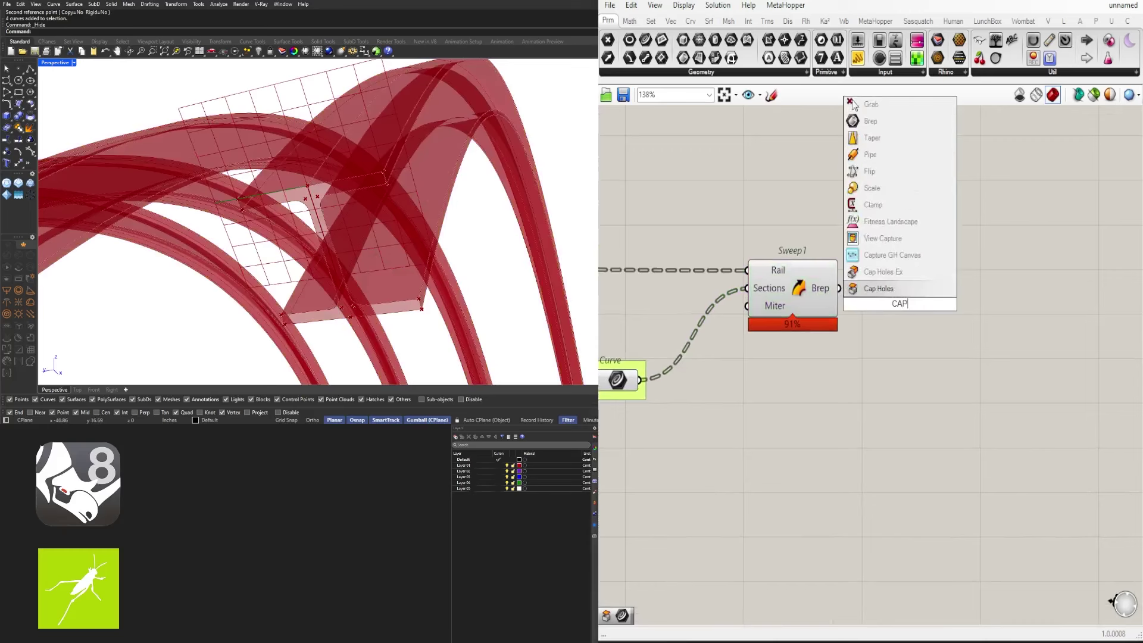
left_click(875, 288)
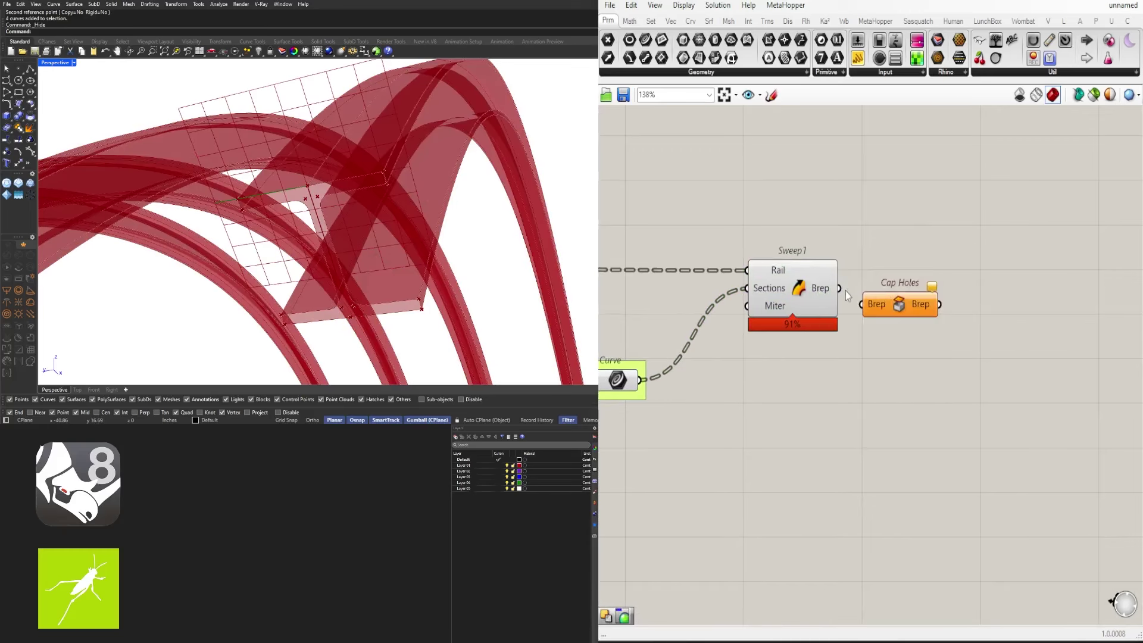
left_click_drag(844, 292, 863, 301)
middle_click(815, 221)
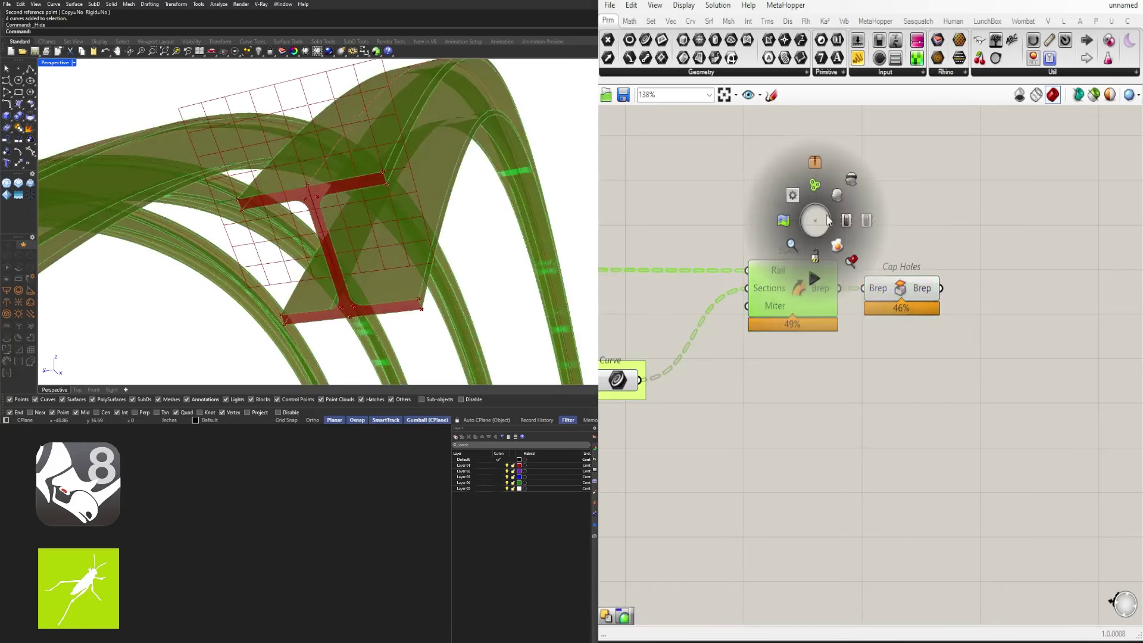
left_click(855, 183)
Show the hidden arch curves in Rhino, select all four and turn on their control points
right_click_drag(321, 196, 392, 226)
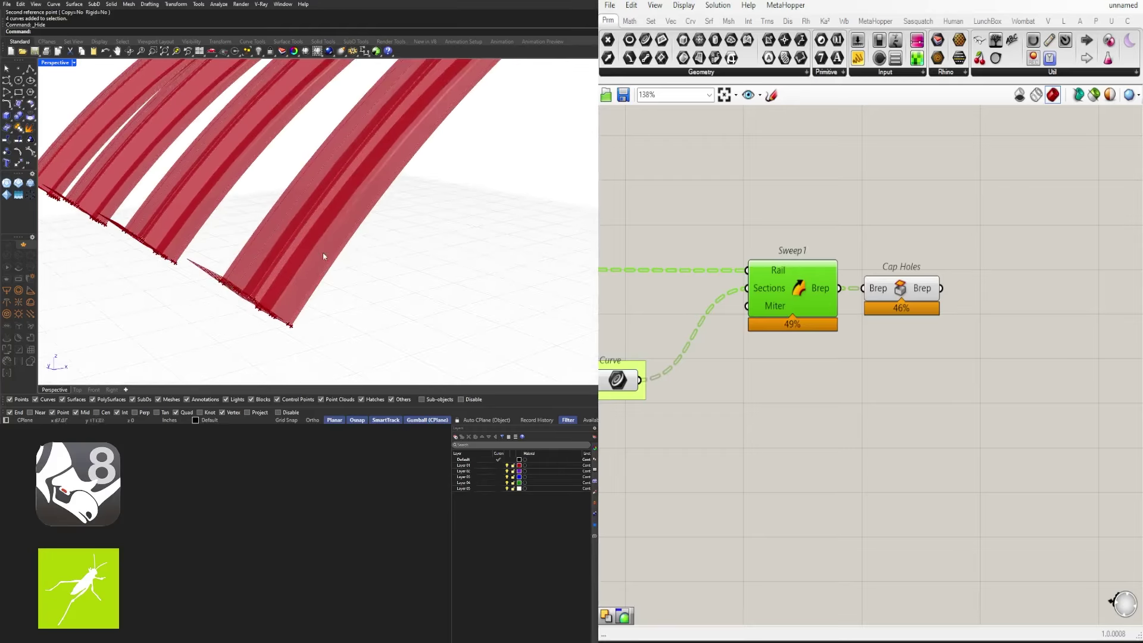
scroll(704, 391, "down", 5)
scroll(704, 391, "down", 3)
right_click_drag(751, 424, 881, 423)
scroll(458, 234, "down", 5)
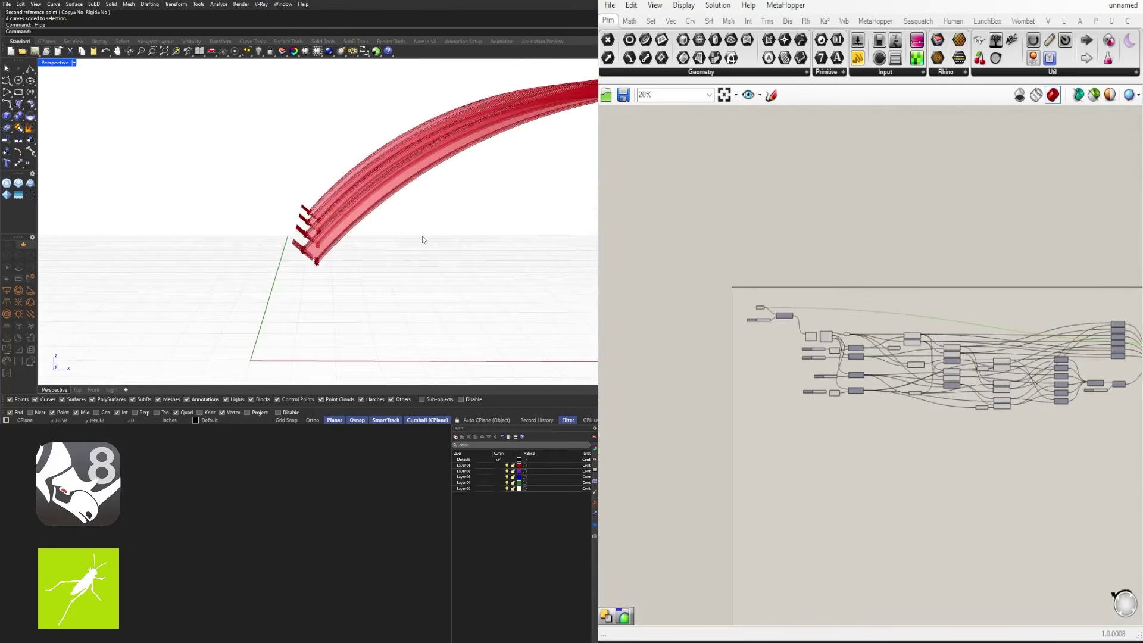
right_click_drag(348, 265, 417, 281)
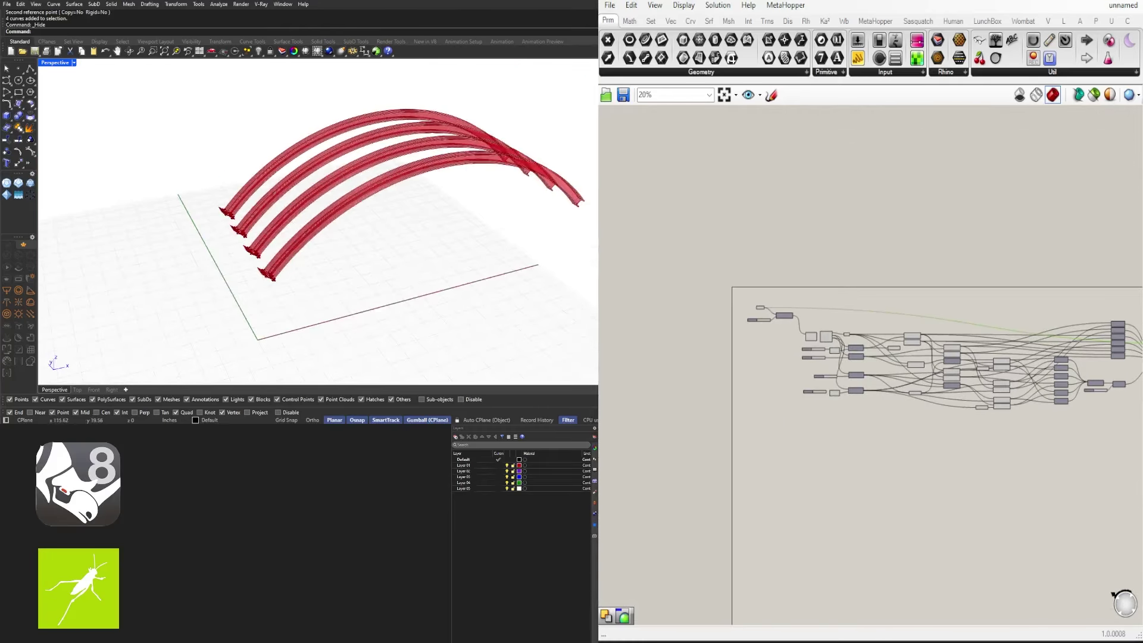
key("ctrl+alt+h")
left_click_drag(409, 229, 344, 129)
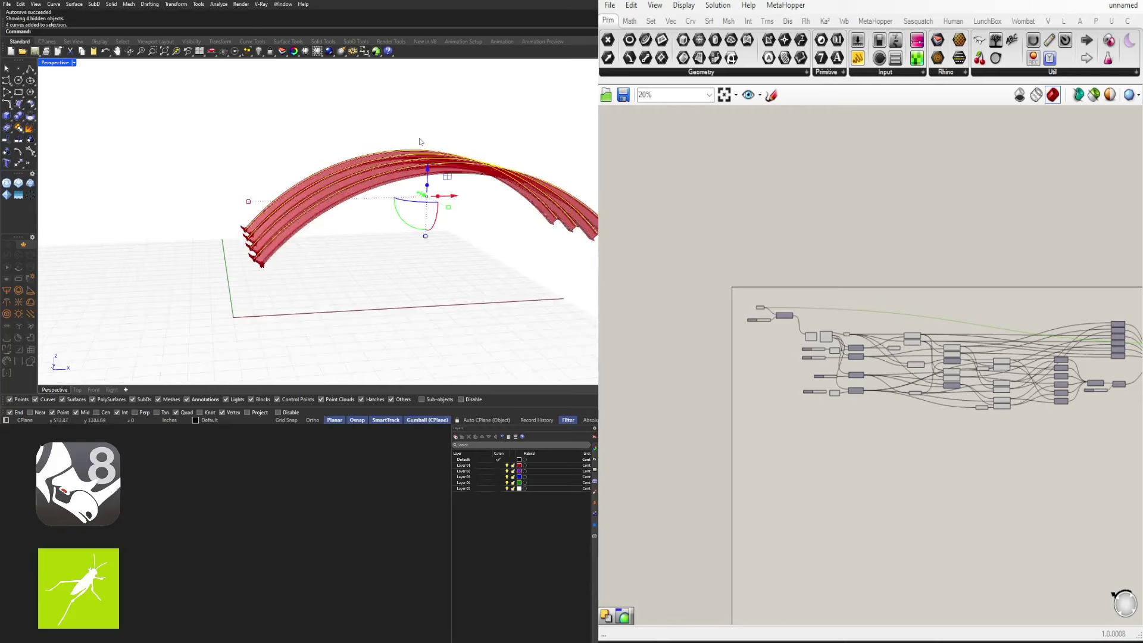
right_click_drag(344, 129, 339, 160)
key("F10")
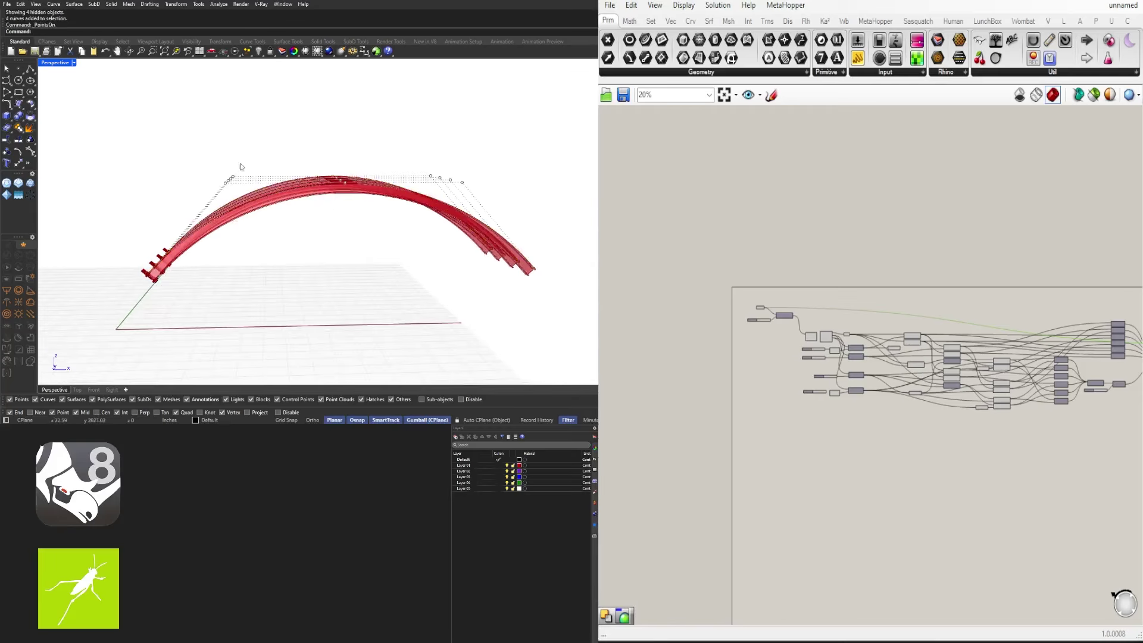
Move rows of matching control points on all four arch curves to reshape the swept beams
left_click_drag(220, 147, 488, 196)
left_click_drag(339, 167, 479, 273)
left_click_drag(448, 206, 401, 137)
right_click_drag(400, 137, 409, 230)
scroll(348, 249, "up", 6)
scroll(292, 243, "down", 3)
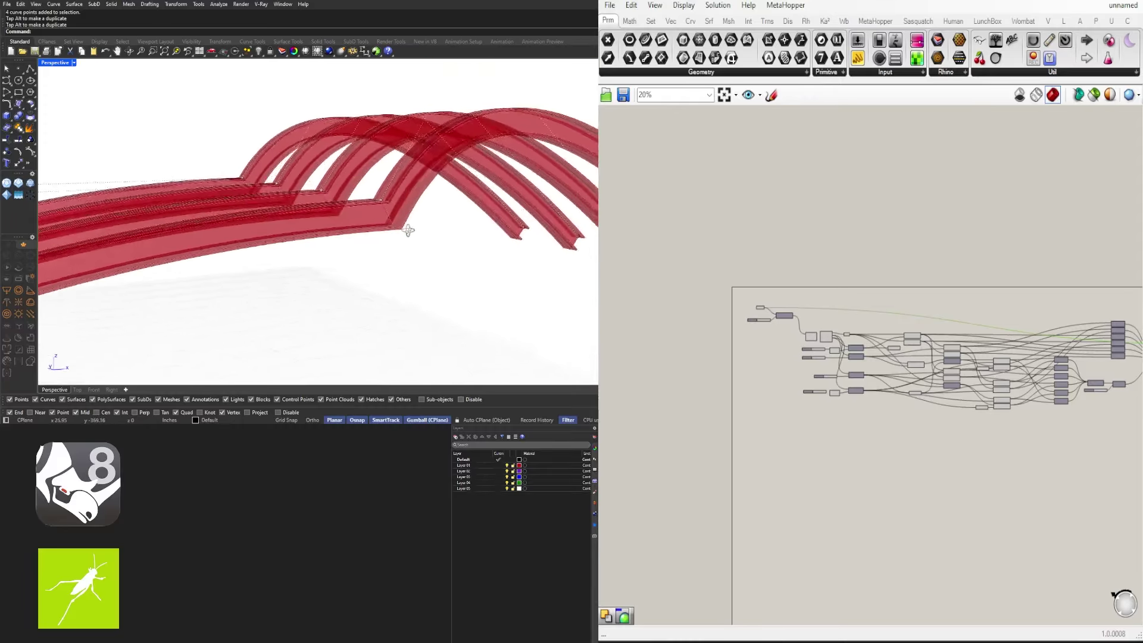
Try 11.129 on the flange-width slider that feeds the upper Division component and reset it to 6
scroll(408, 230, "down", 5)
scroll(272, 264, "up", 8)
scroll(272, 263, "down", 3)
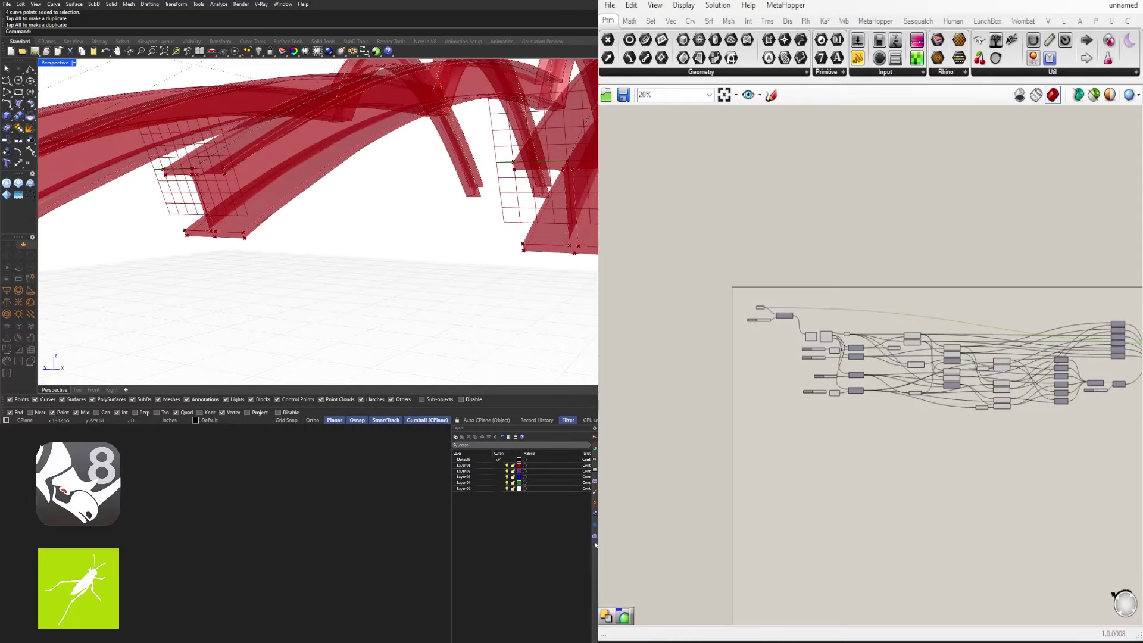
scroll(789, 381, "up", 8)
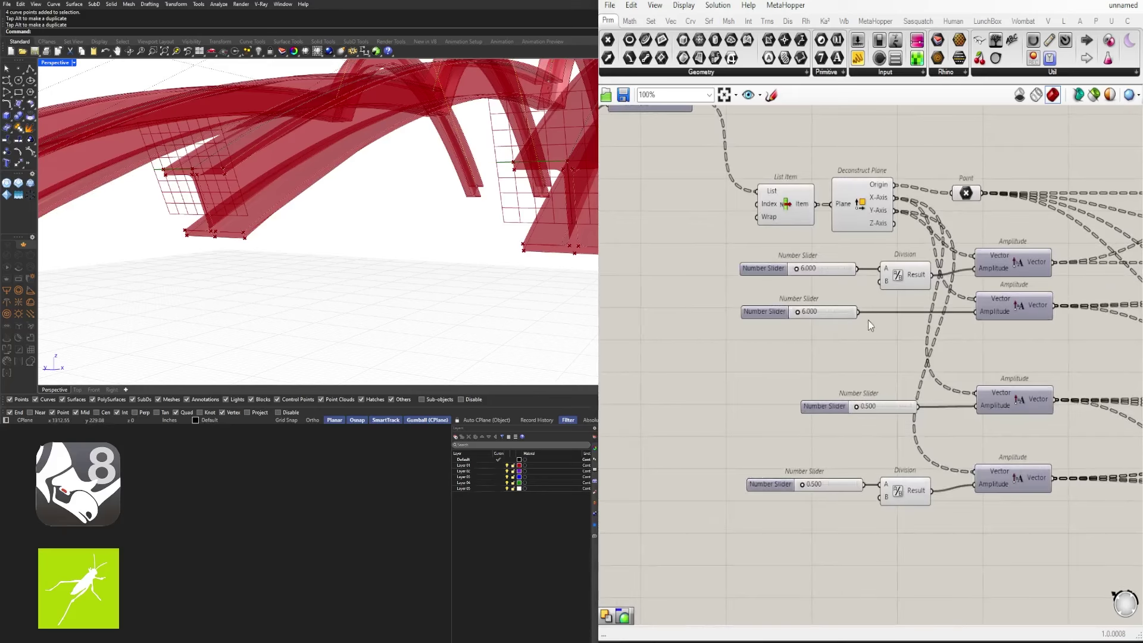
scroll(868, 320, "down", 3)
right_click_drag(858, 334, 915, 339)
scroll(855, 356, "up", 4)
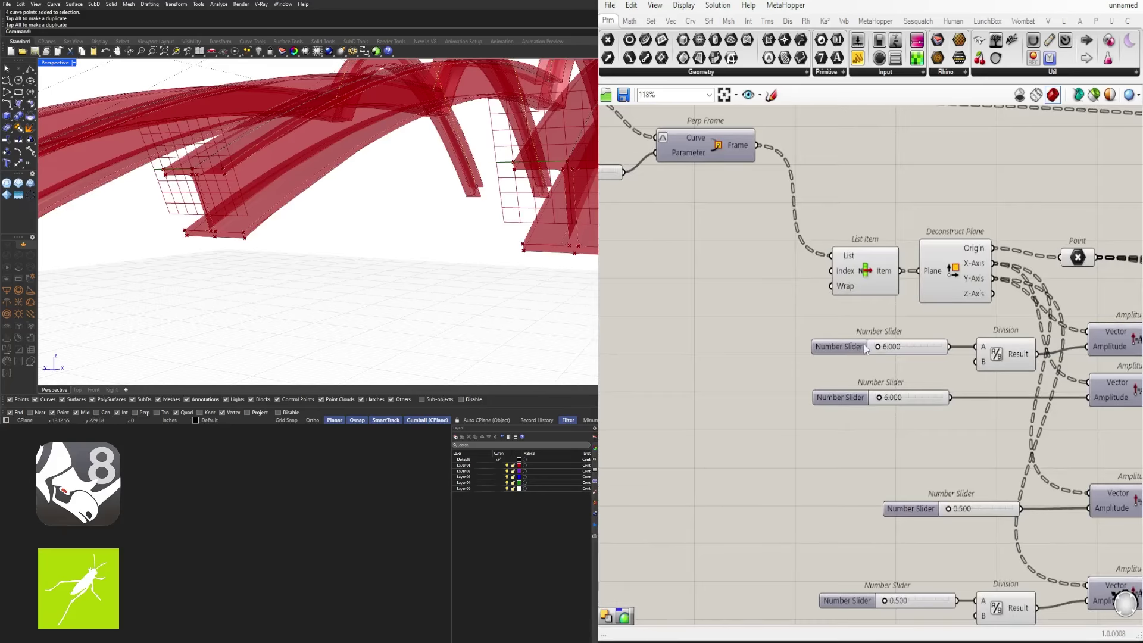
scroll(865, 348, "up", 5)
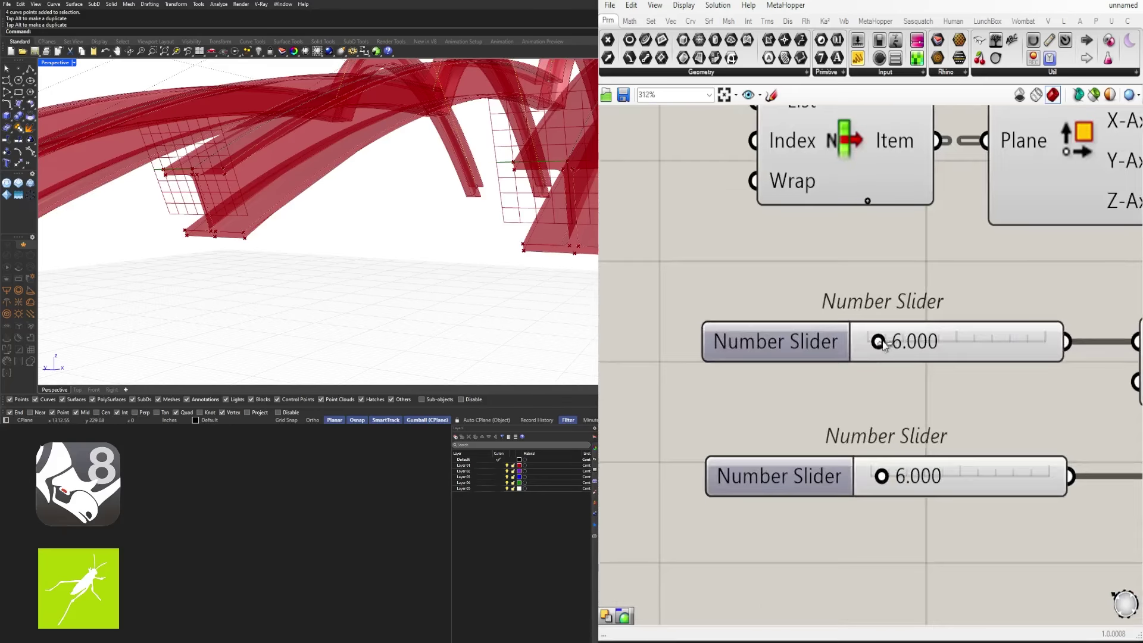
left_click_drag(883, 345, 891, 343)
double_click(896, 339)
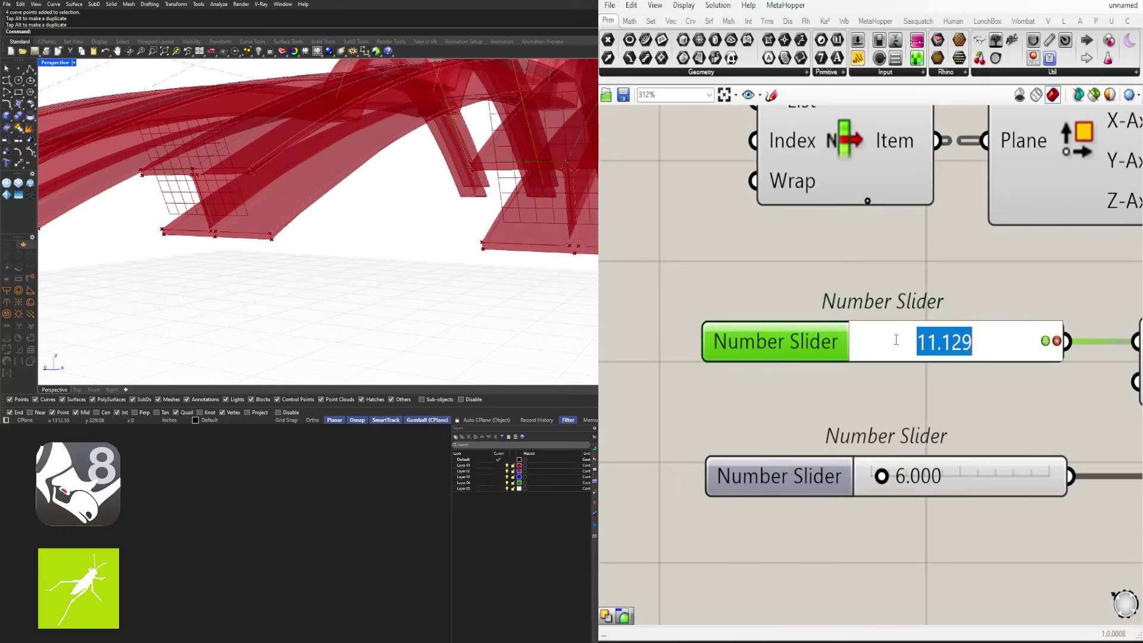
type("6")
key("Return")
Set the second slider, which feeds an Amplitude input directly below the flange-width slider, to 12
left_click(913, 482)
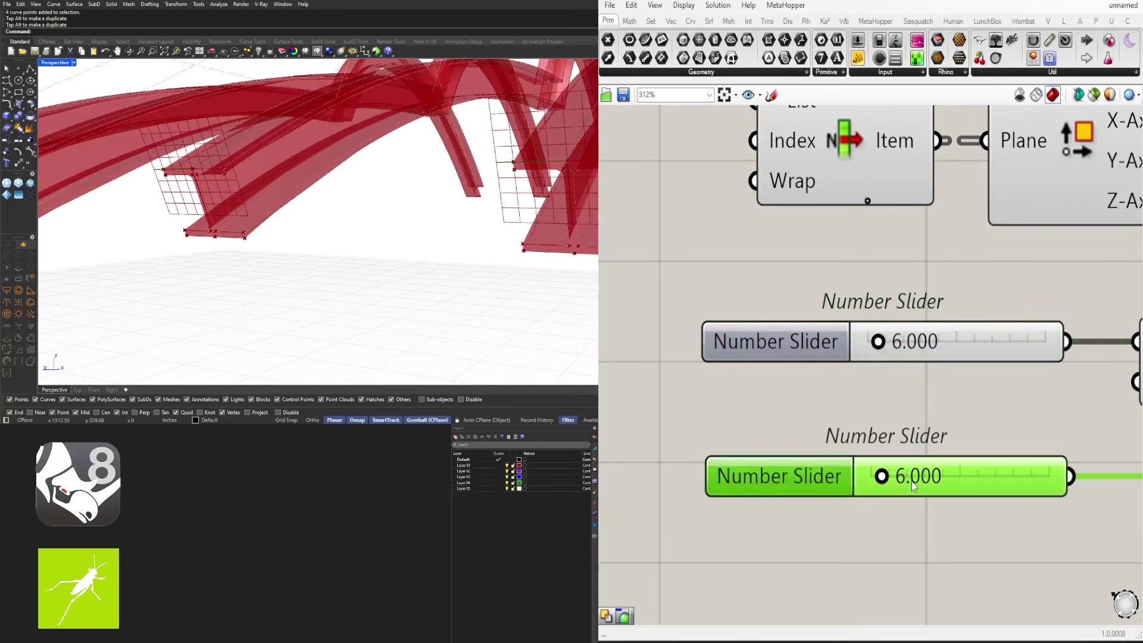
double_click(912, 481)
type("12")
key("Return")
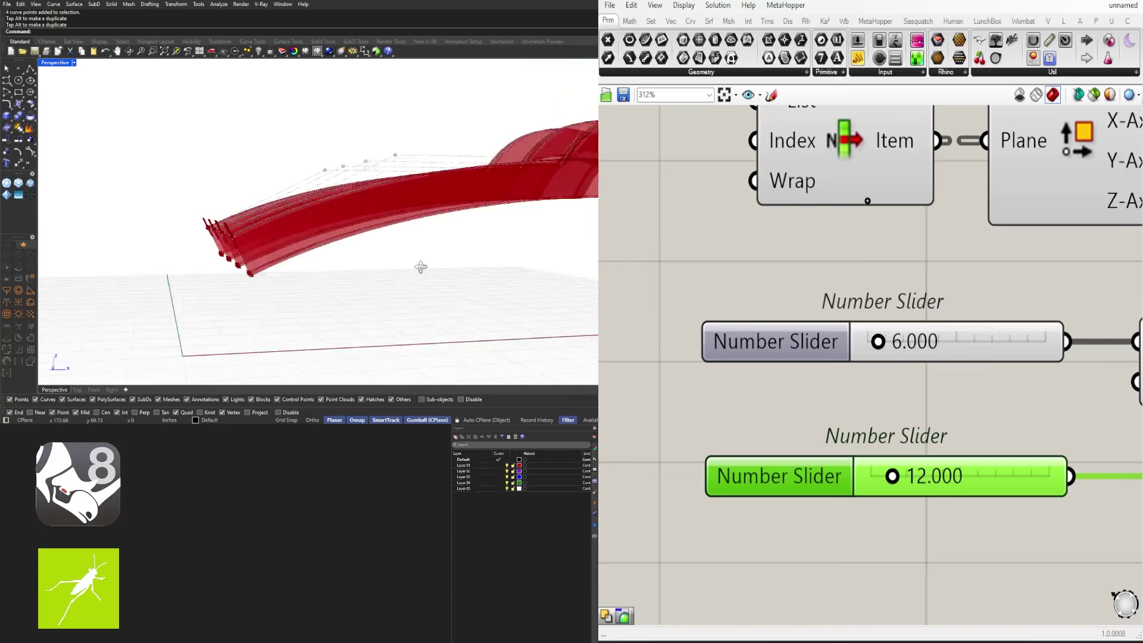
Move the end control point of the nearest arch curve away from the other arches
right_click_drag(421, 267, 476, 196)
left_click(471, 190)
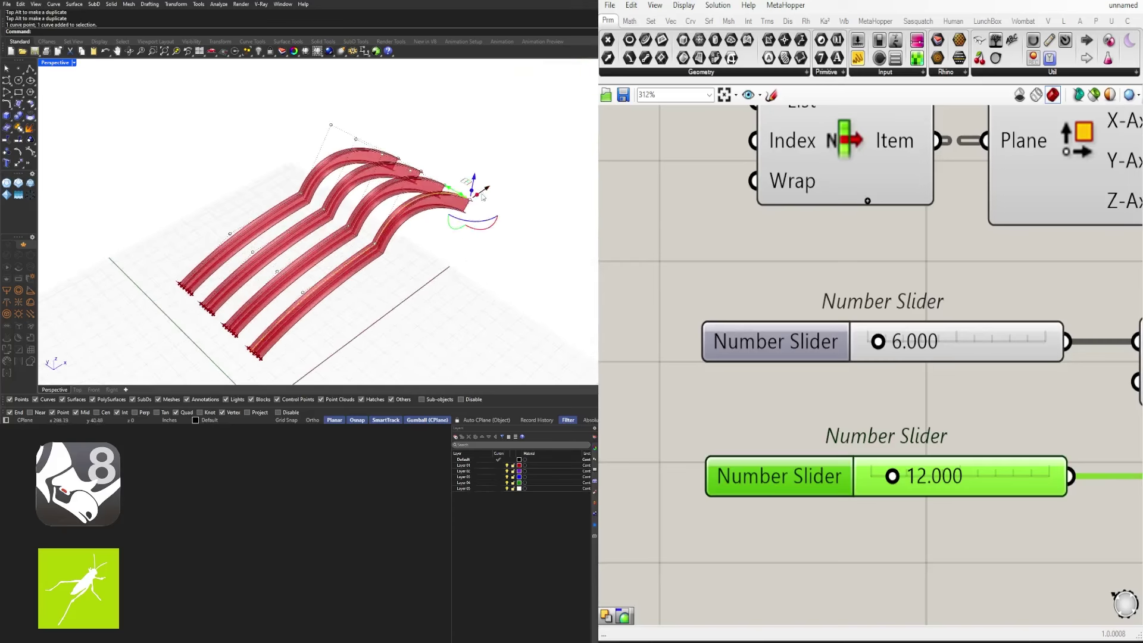
left_click_drag(452, 192, 513, 231)
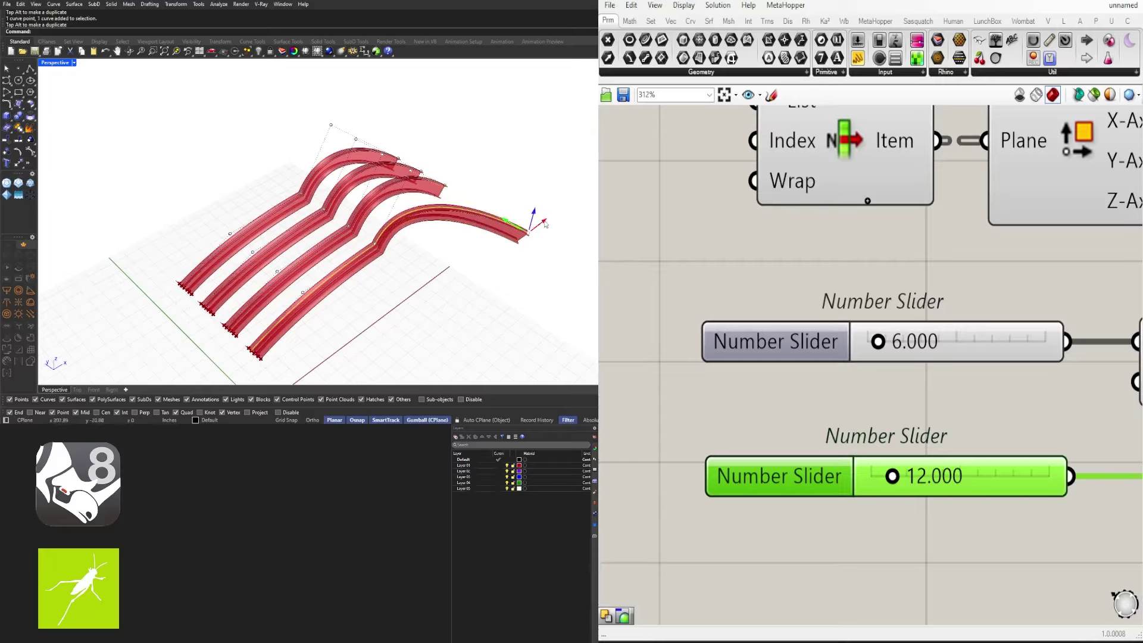
right_click_drag(545, 223, 460, 233)
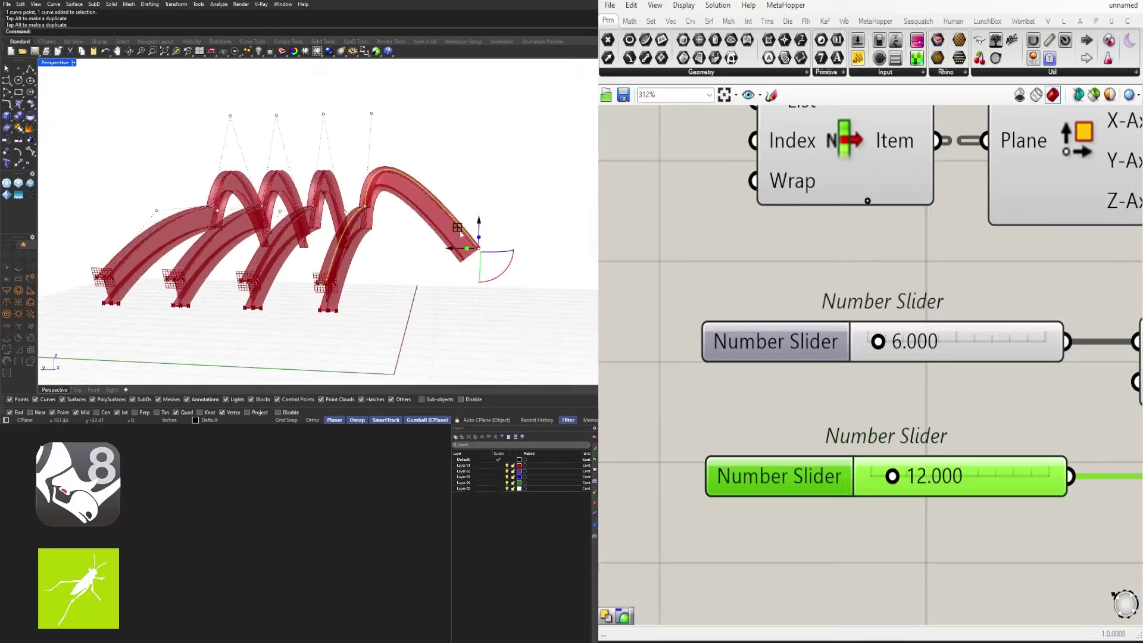
Undo the gumball moves of the arch control points
key("ctrl+z")
key("ctrl+z")
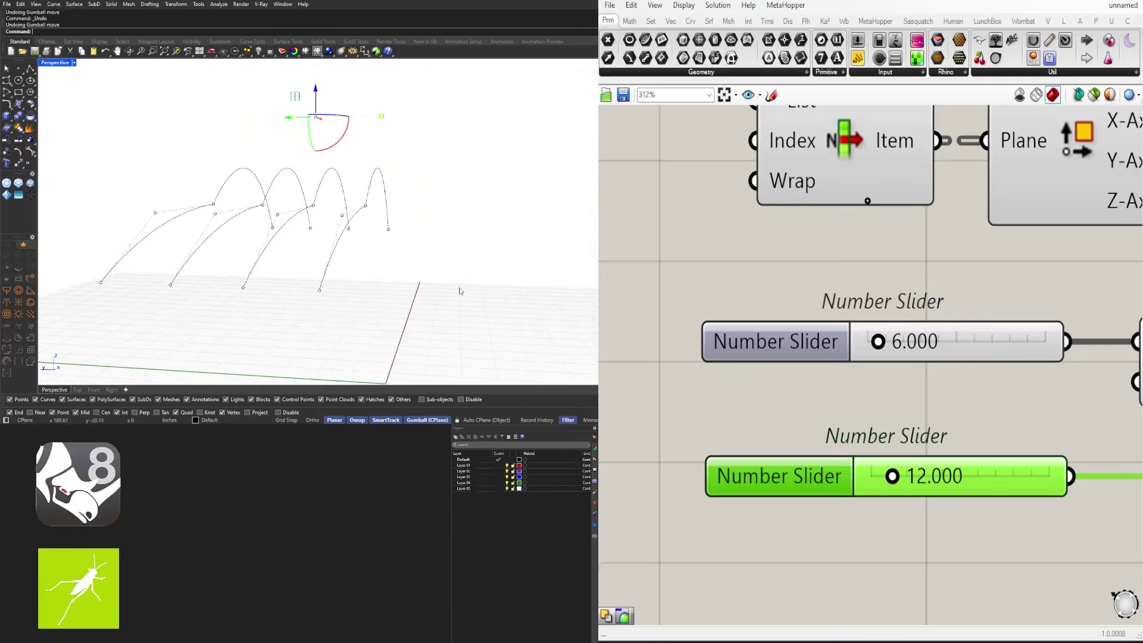
right_click_drag(460, 292, 300, 279)
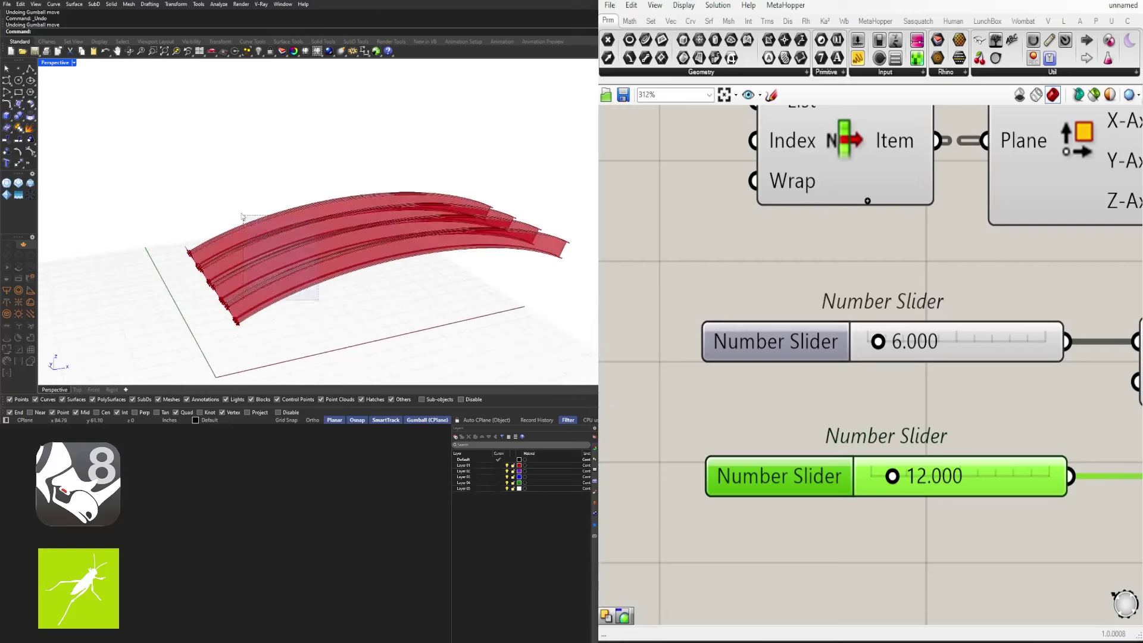
Select the four arch curves and rotate them in plan by about a quarter turn
left_click_drag(247, 210, 247, 210)
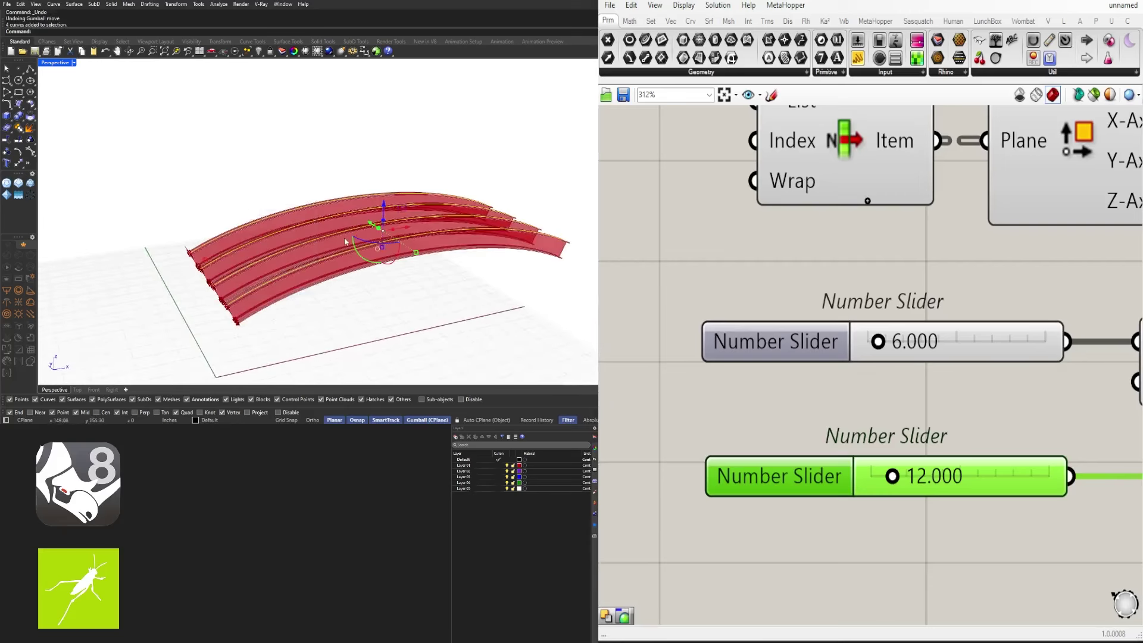
left_click_drag(370, 246, 344, 306)
Draw a straight two-point polyline in open space beside the rotated arches
right_click_drag(344, 307, 241, 285)
left_click(31, 90)
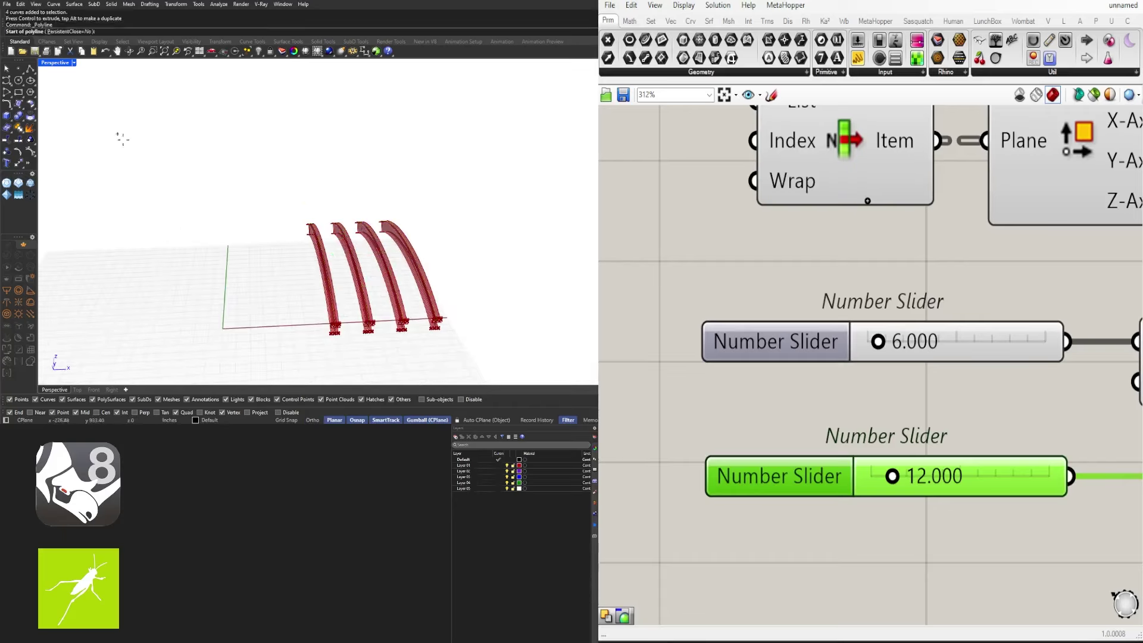
left_click(363, 234)
left_click(470, 222)
key("Return")
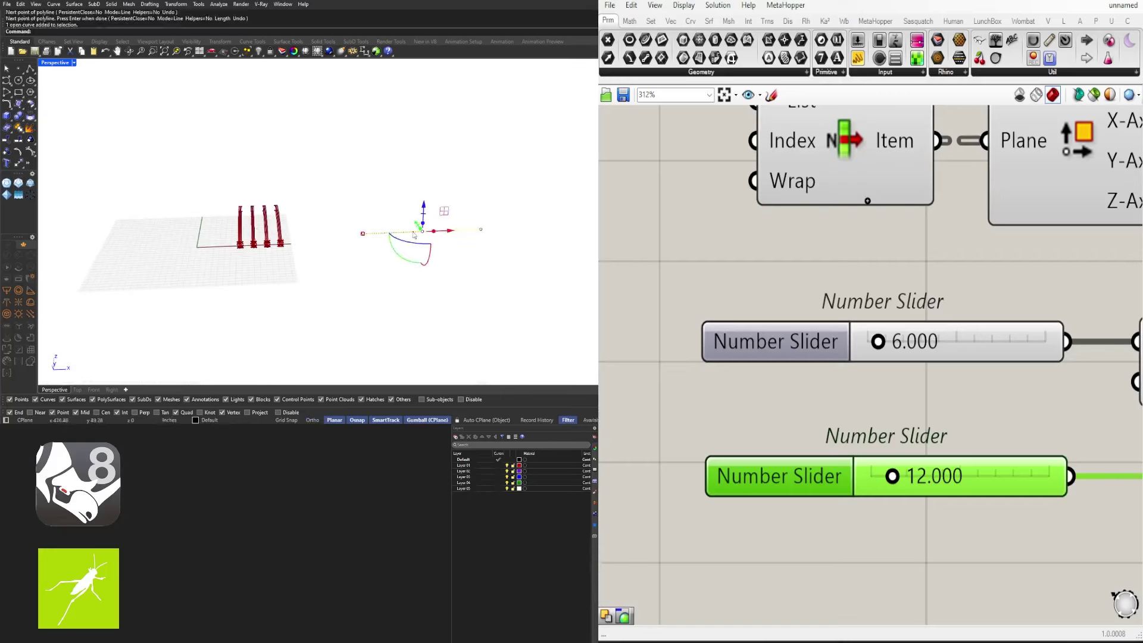
Duplicate the straight line with the gumball to make a parallel line behind it
right_click_drag(429, 226, 394, 222)
left_click_drag(394, 189, 388, 208)
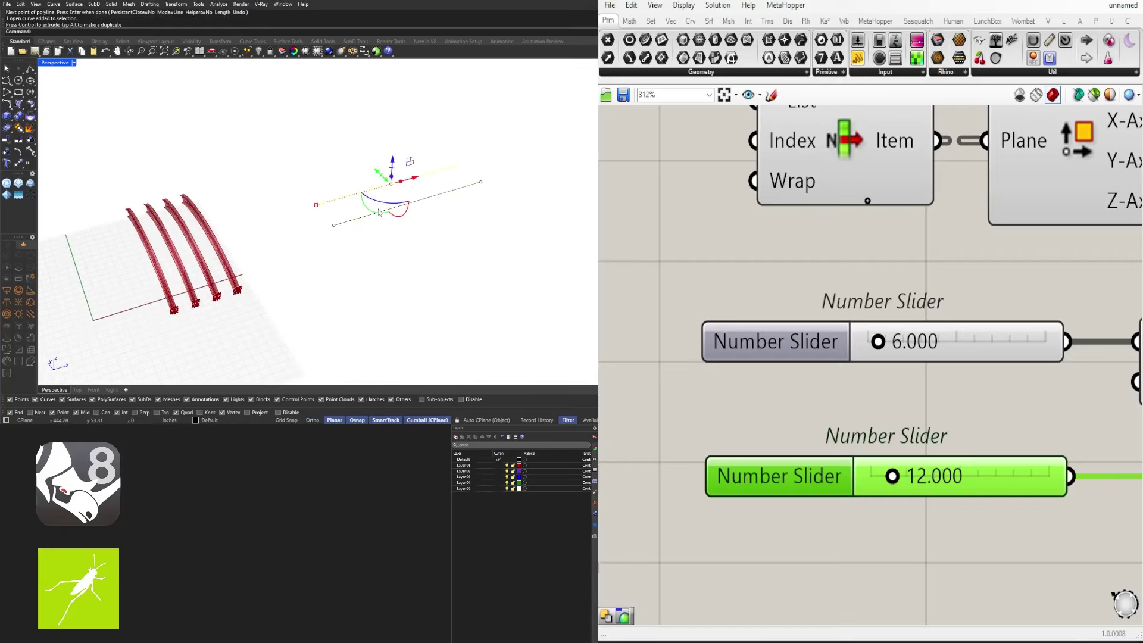
key("Escape")
Copy the rear line three more times at roughly equal spacing, making a row of five parallel lines
scroll(325, 168, "up", 3)
left_click(349, 166)
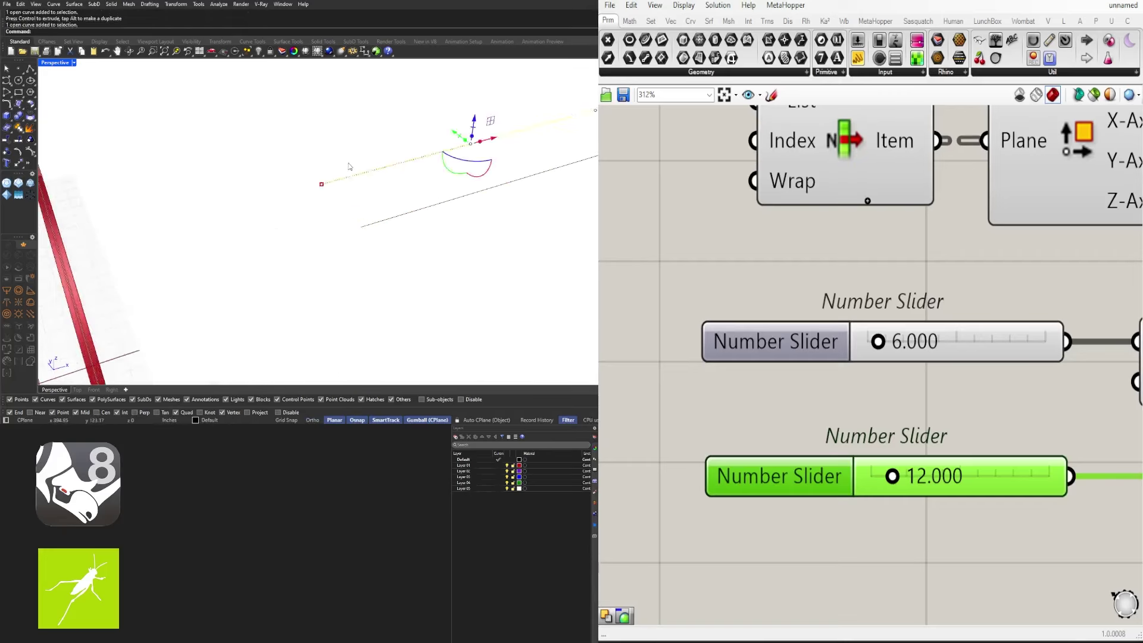
key("Return")
scroll(350, 167, "down", 3)
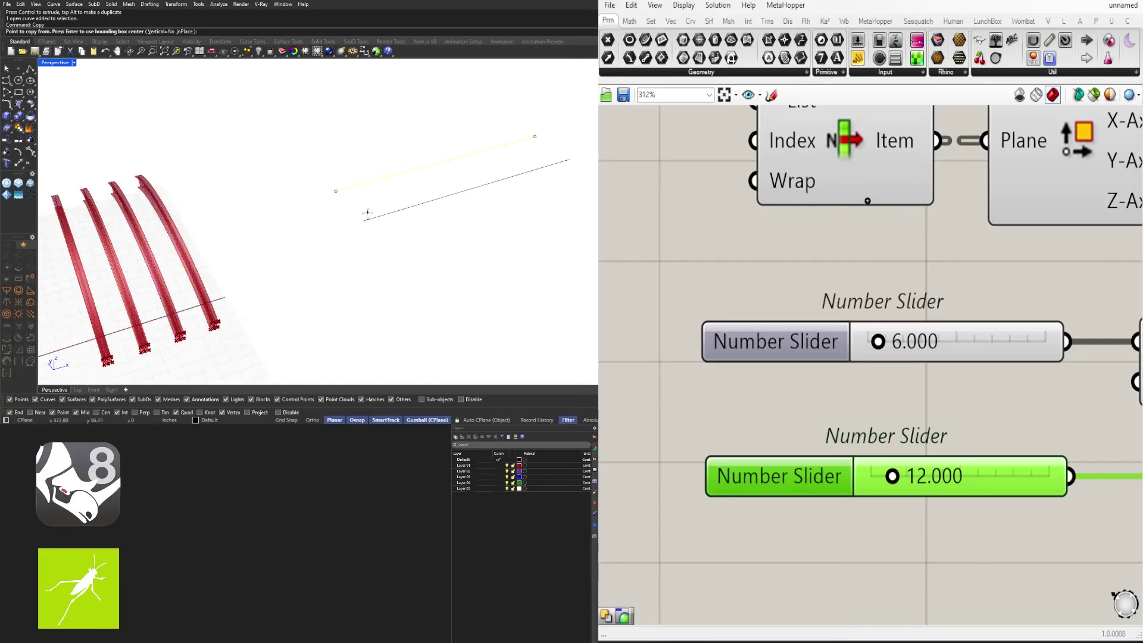
left_click(311, 165)
left_click(337, 191)
left_click(289, 135)
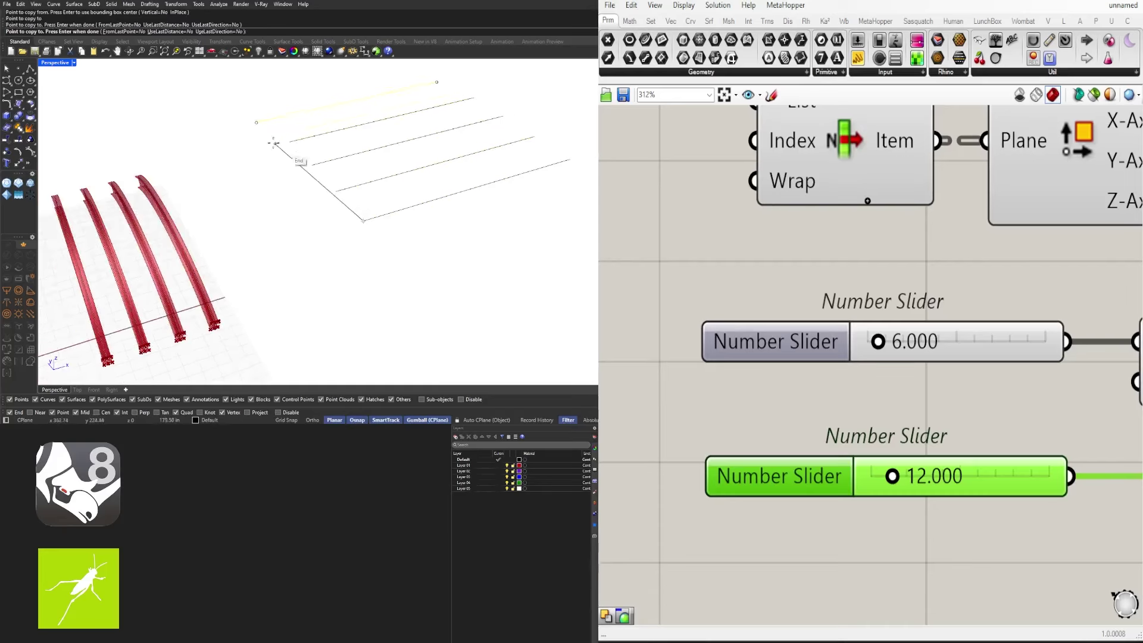
left_click(267, 110)
key("Return")
scroll(288, 154, "down", 3)
scroll(289, 154, "down", 2)
key("Escape")
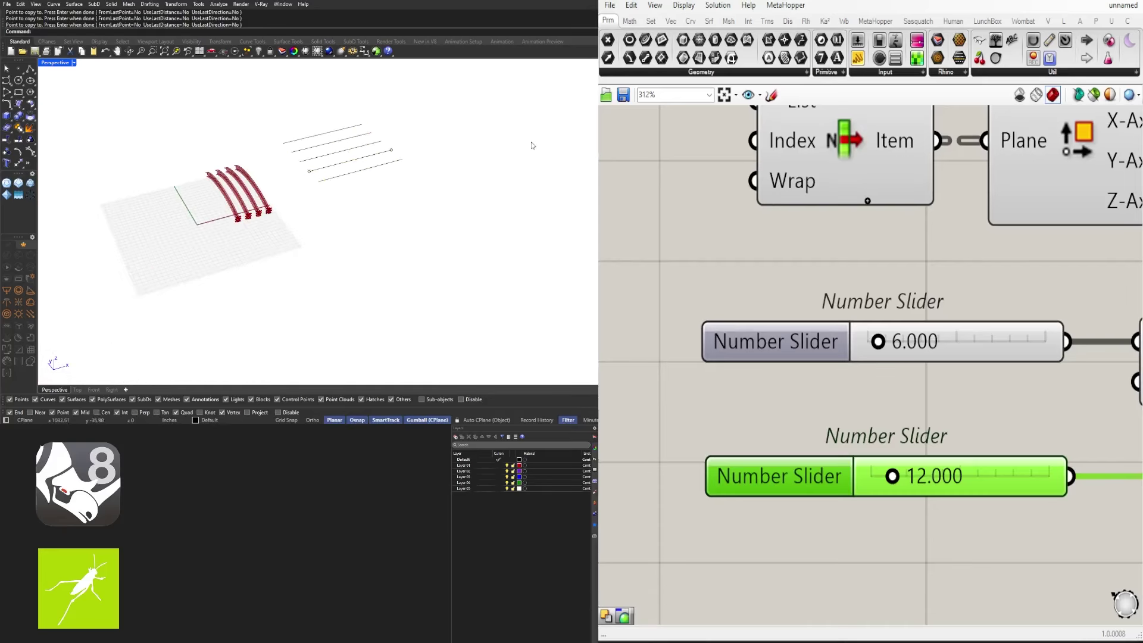
Select the five straight lines and assign them as multiple curves to the Curve parameter feeding Perp Frame
scroll(959, 293, "down", 5)
left_click_drag(416, 257, 333, 137)
scroll(891, 360, "down", 4)
scroll(891, 360, "up", 6)
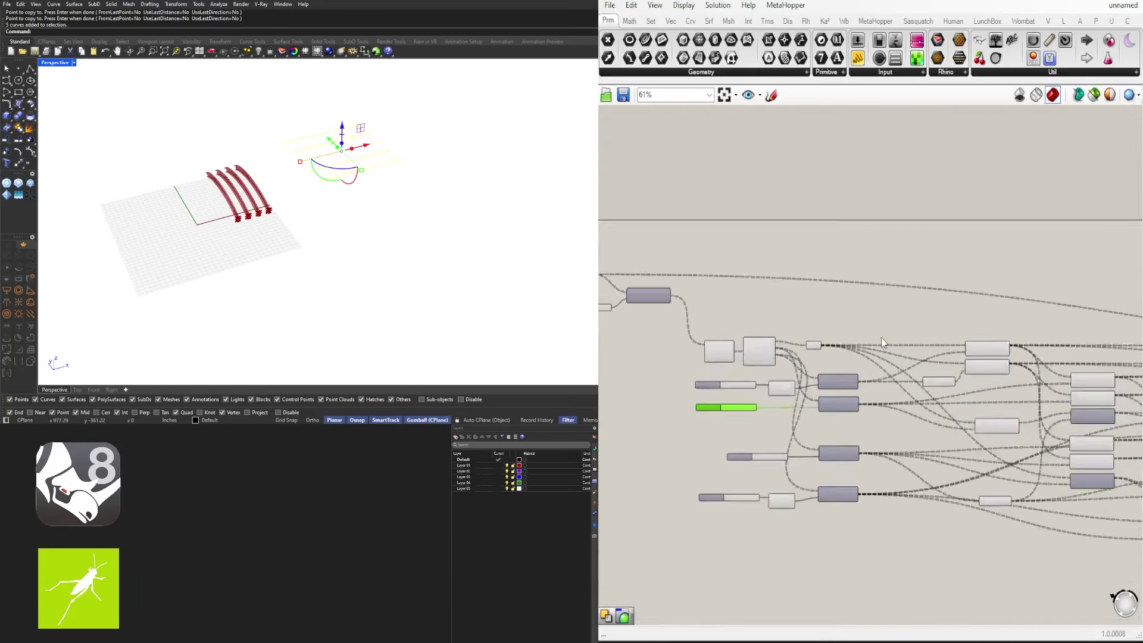
right_click(704, 268)
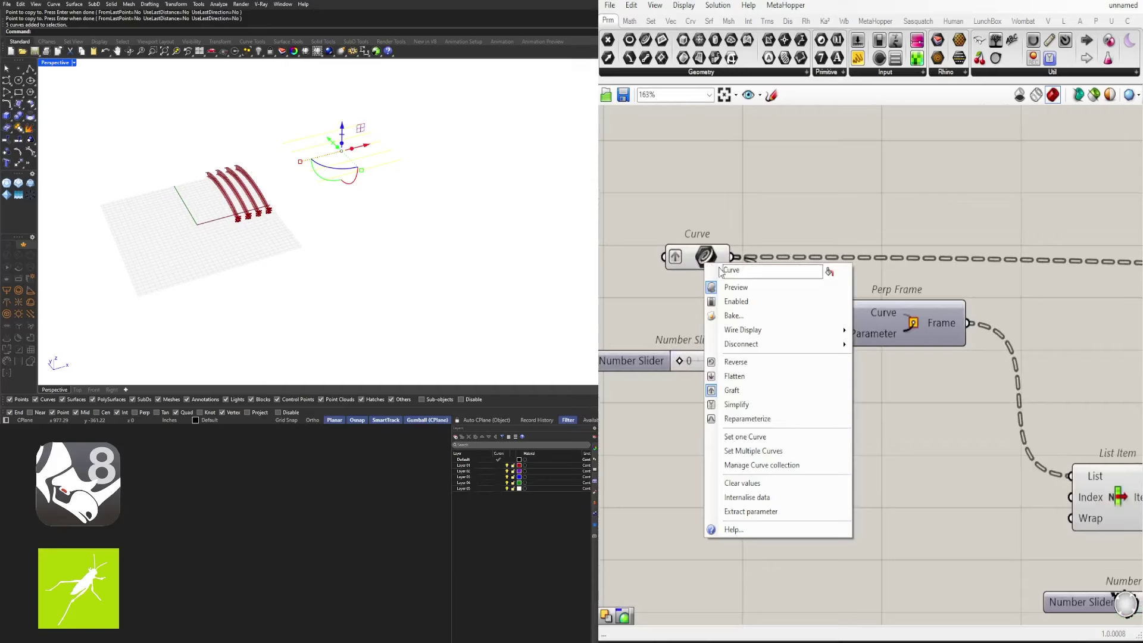
left_click(776, 451)
Examine the straight beams' end profiles and frame planes, and check the Perp Frame component's Frame output
scroll(395, 196, "up", 8)
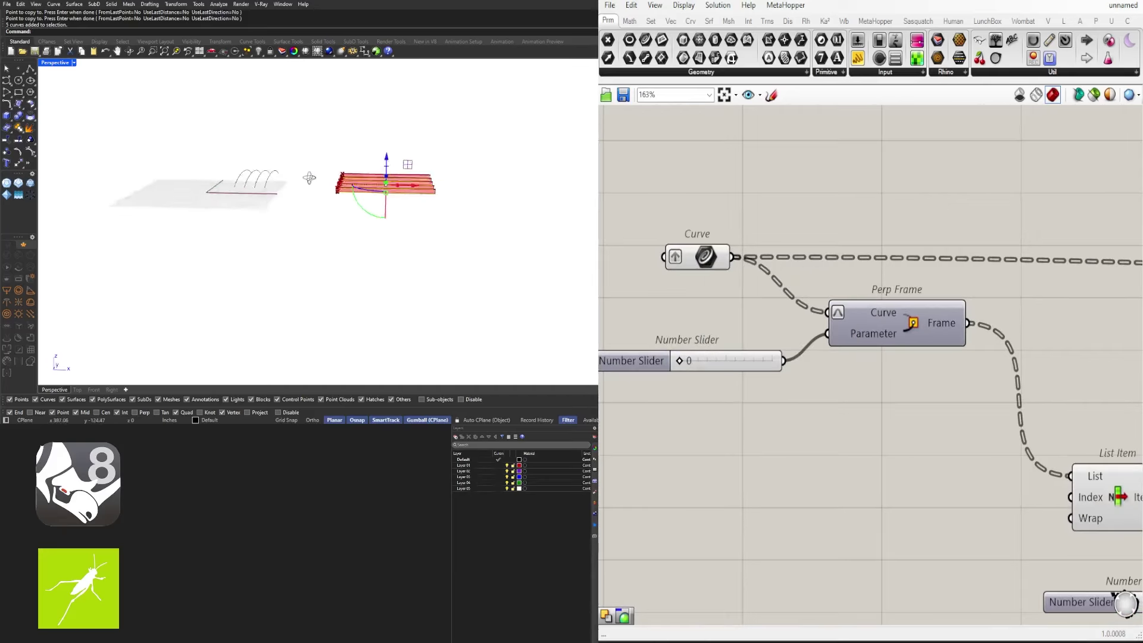
scroll(172, 197, "up", 5)
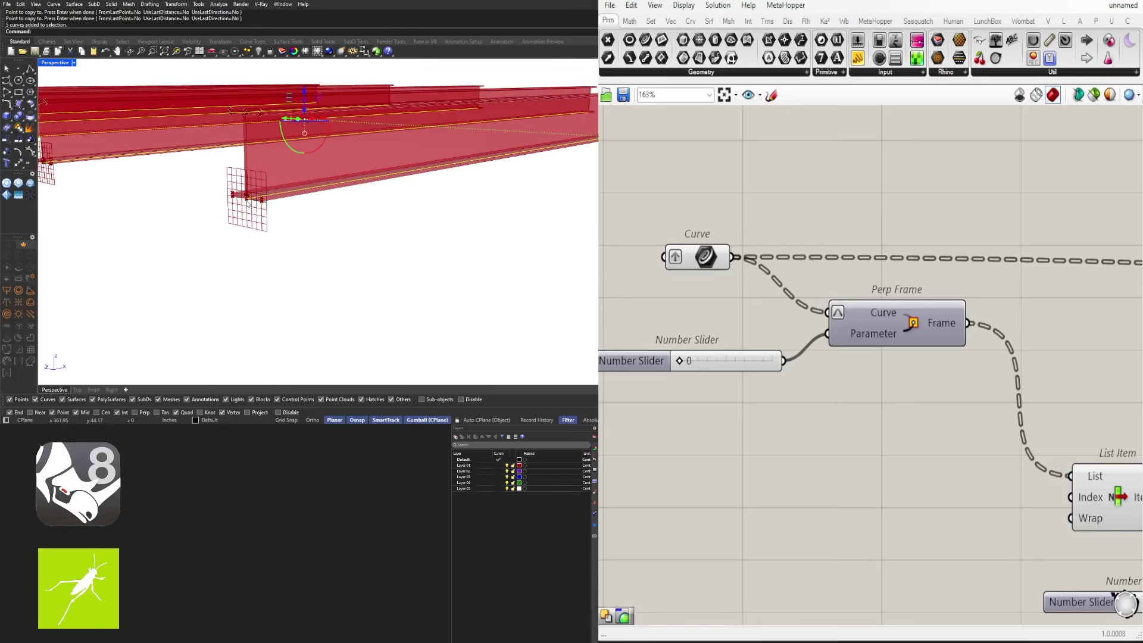
scroll(258, 145, "down", 6)
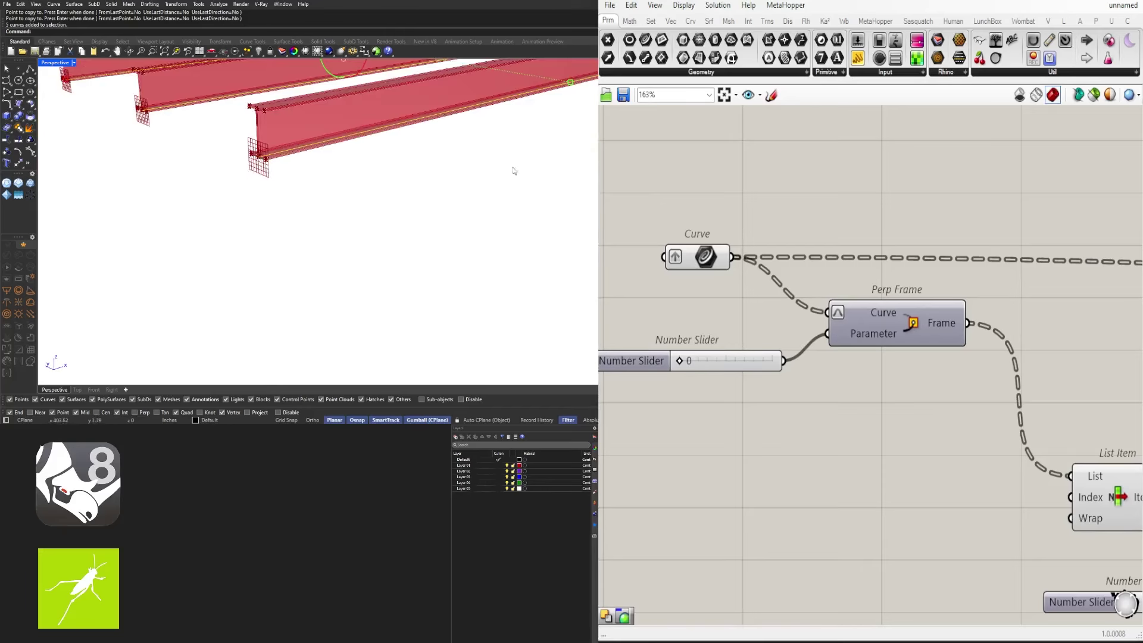
scroll(894, 244, "down", 4)
scroll(970, 272, "down", 1)
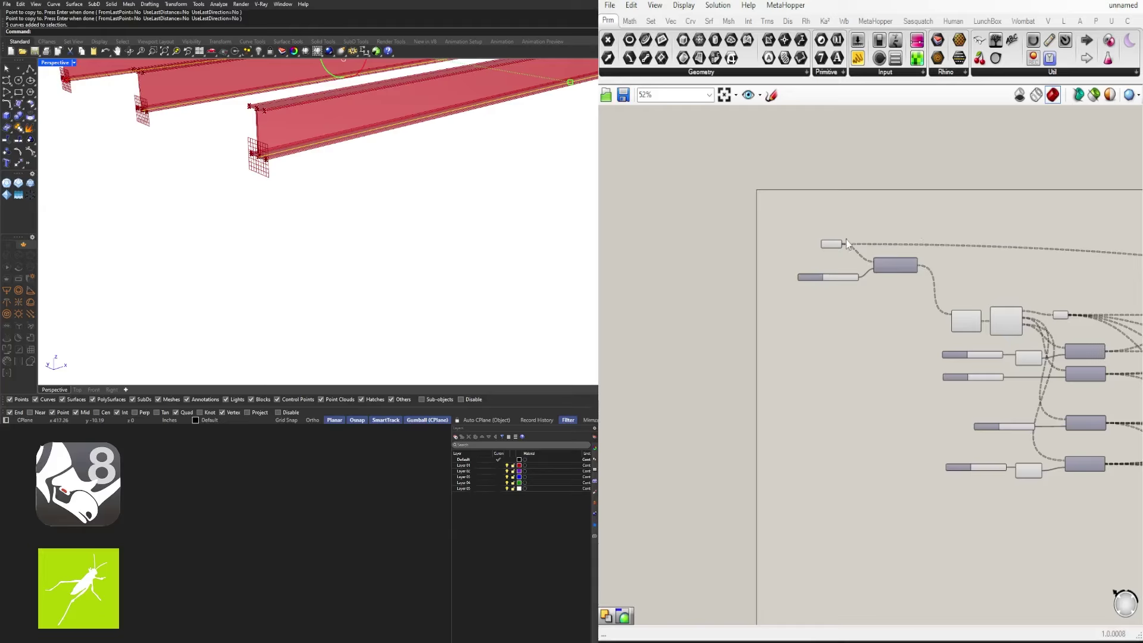
scroll(269, 133, "up", 3)
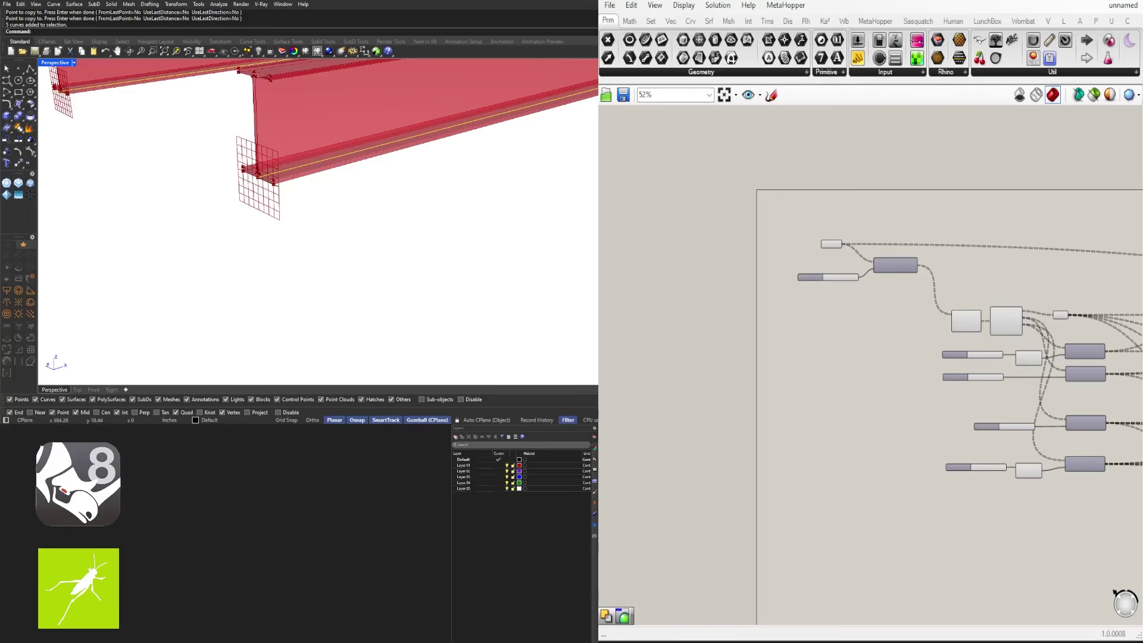
scroll(988, 283, "up", 4)
right_click_drag(894, 317, 870, 343)
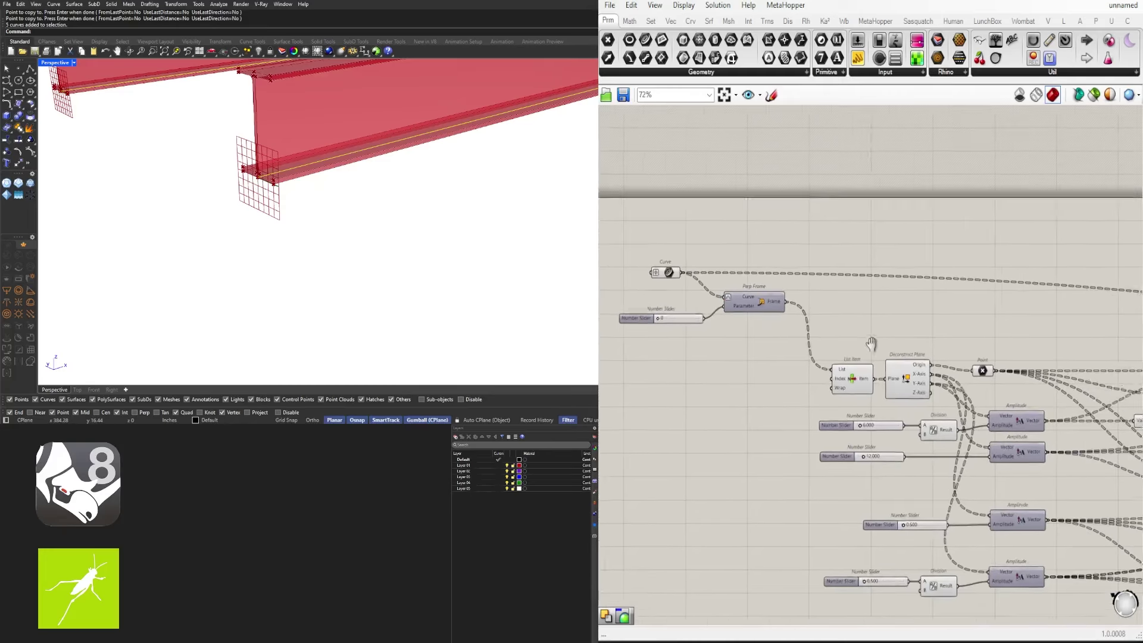
scroll(871, 343, "up", 2)
left_click(830, 319)
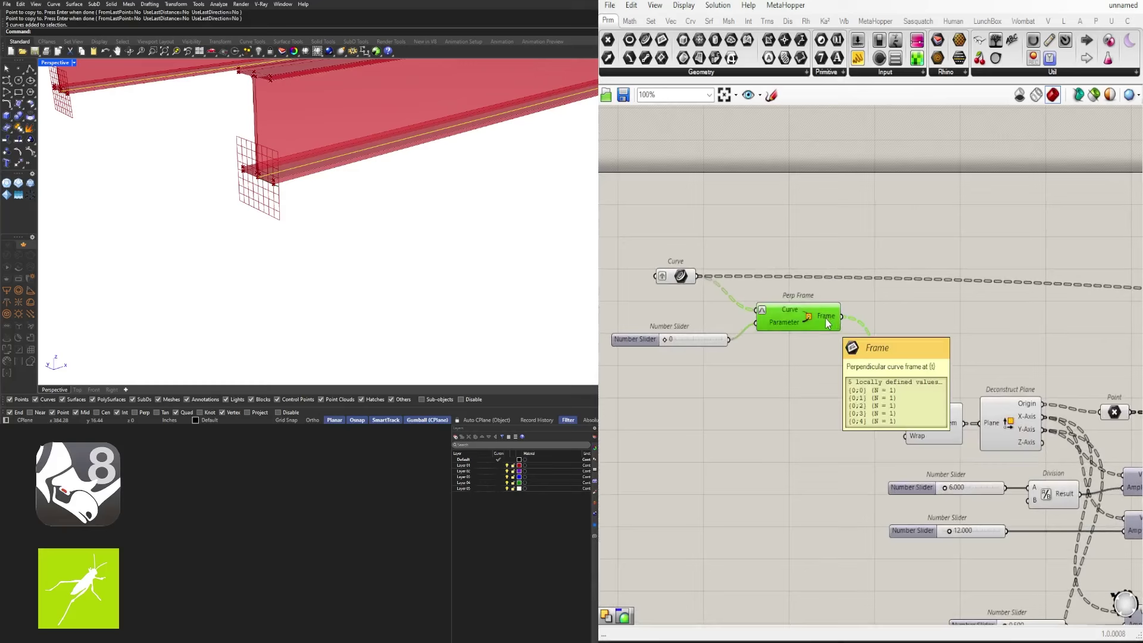
Add a Rotate component, connect Perp Frame's Frame output to its Plane input, and place it below Sweep1
double_click(991, 329)
type("ROTATE")
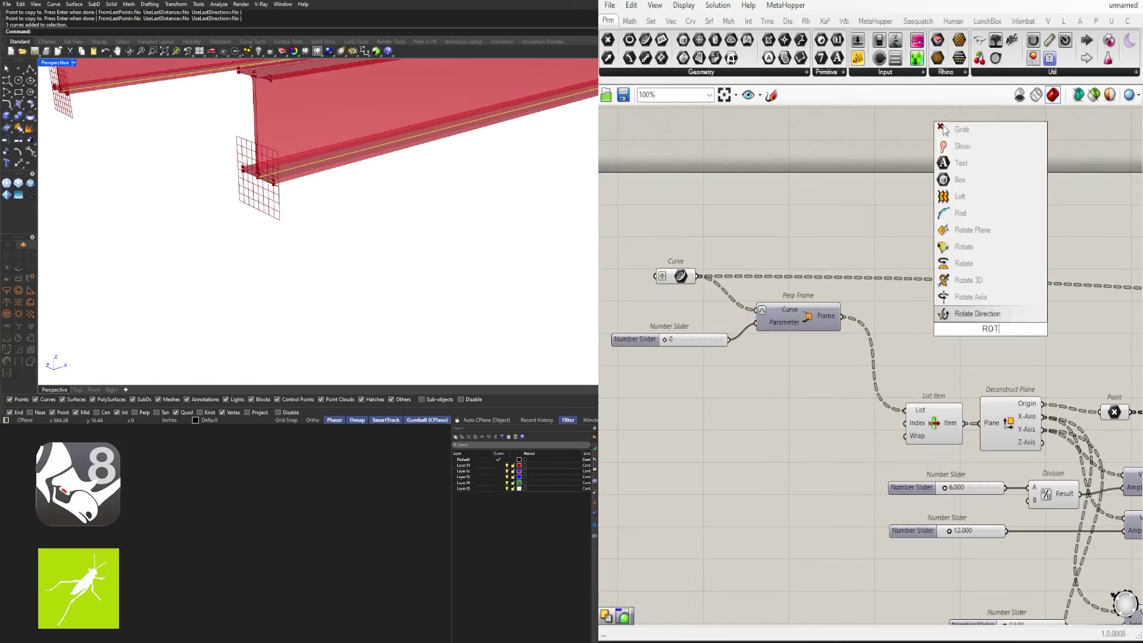
left_click(981, 312)
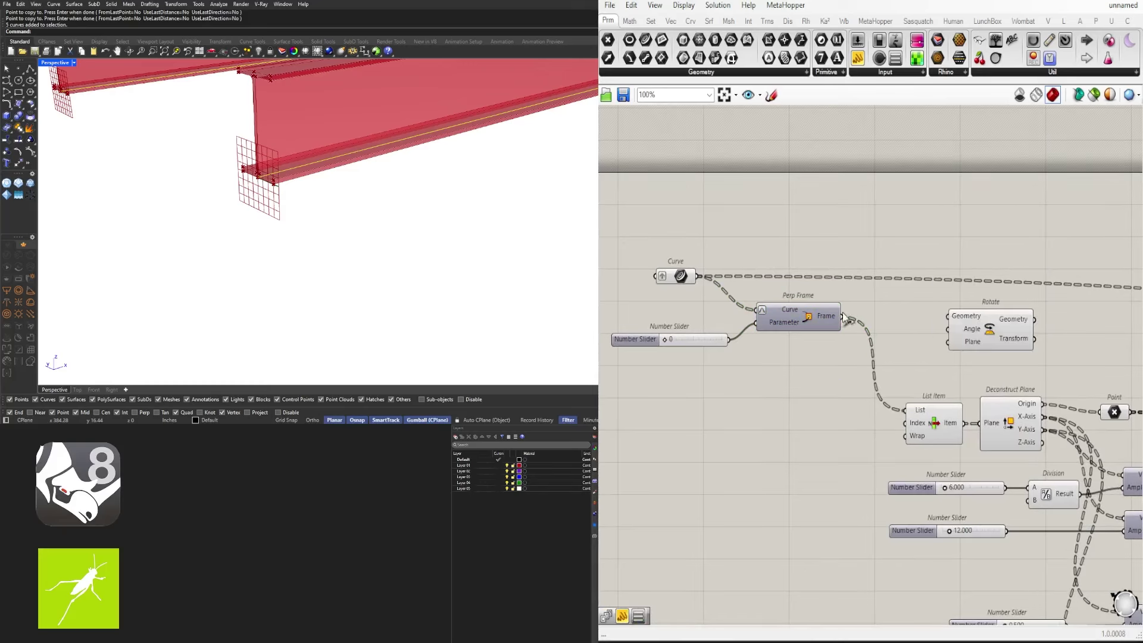
left_click_drag(842, 320, 865, 320)
left_click_drag(983, 339, 875, 297)
scroll(801, 306, "down", 10)
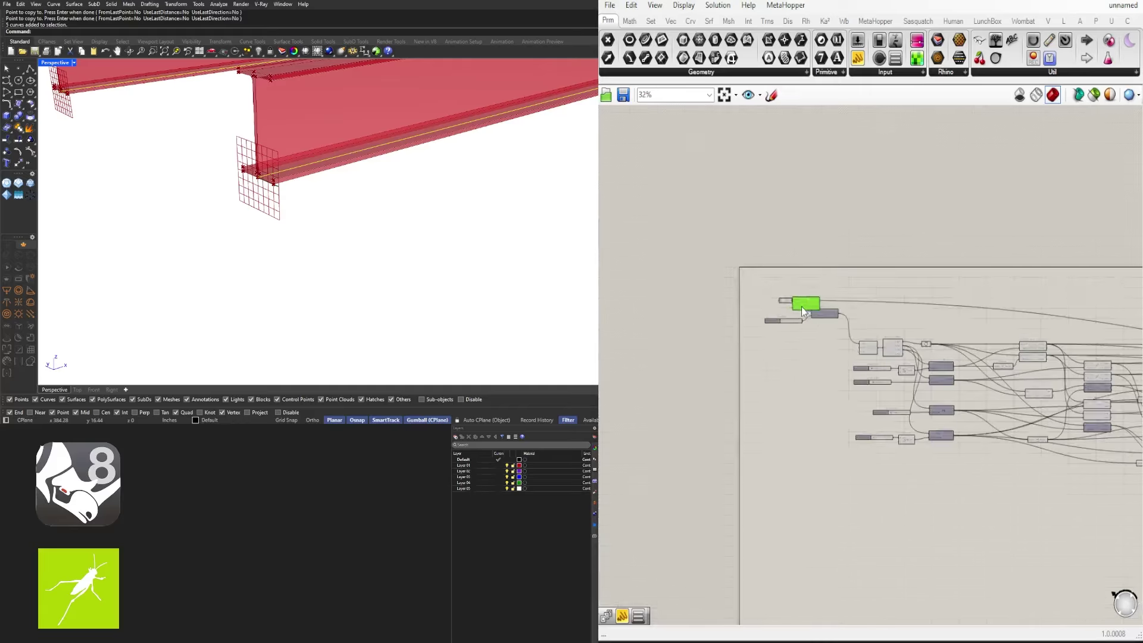
scroll(825, 351, "up", 9)
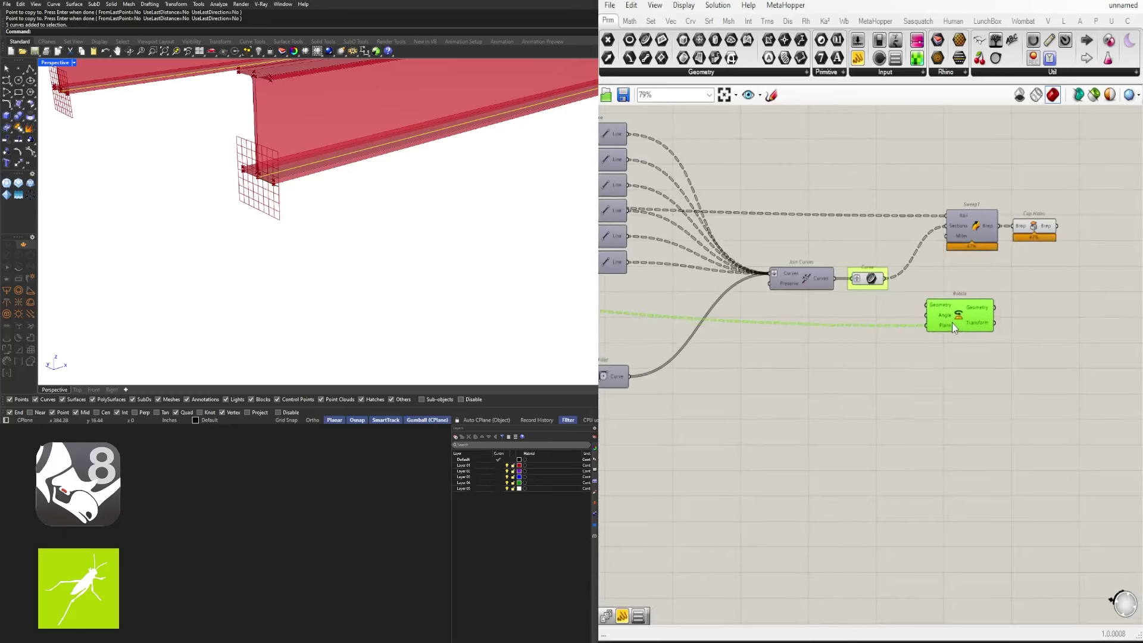
Connect the joined profile Curve parameter to Rotate's Geometry input and switch its Angle input to degrees
scroll(905, 297, "up", 3)
left_click(872, 278)
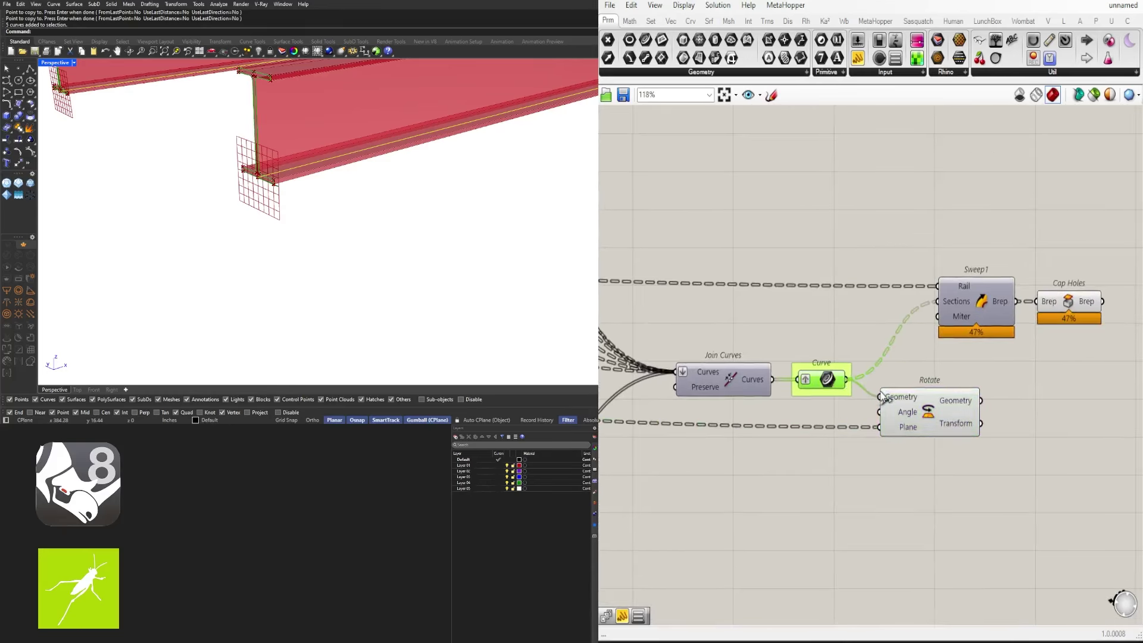
left_click_drag(885, 398, 949, 443)
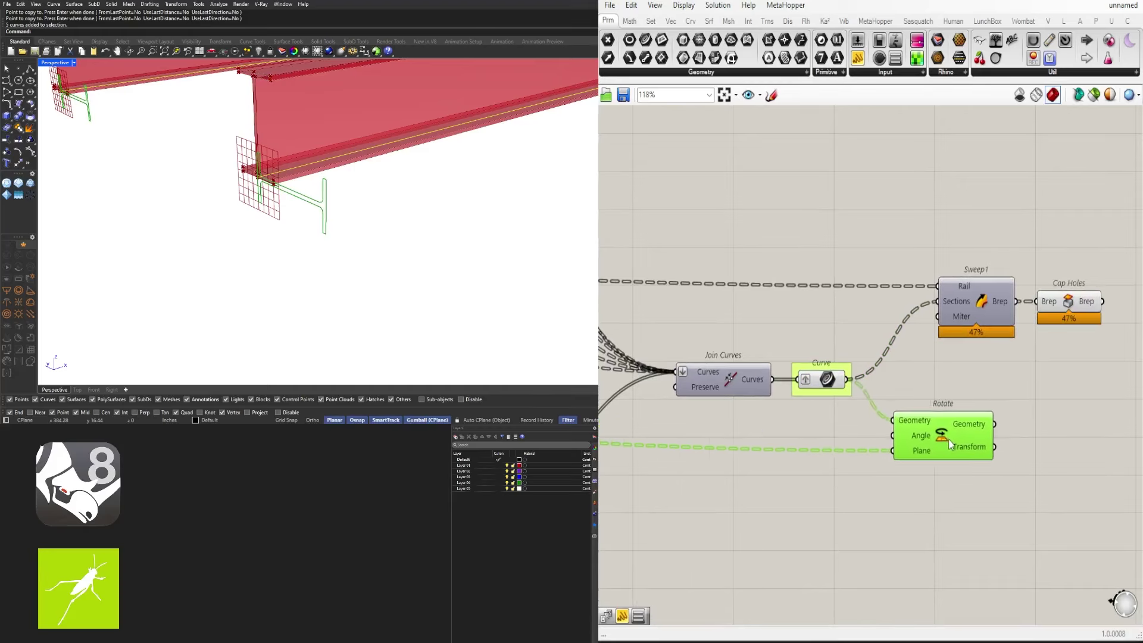
right_click(920, 441)
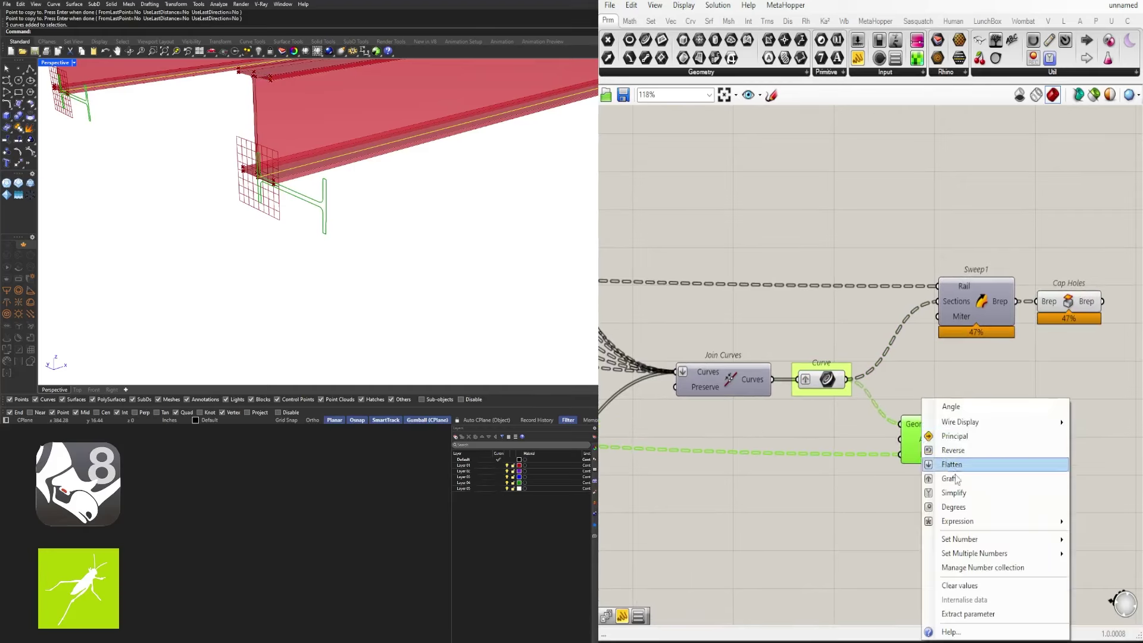
left_click(960, 507)
left_click(951, 442)
Add a Value List component on the canvas next to the Rotate component
left_click(819, 520)
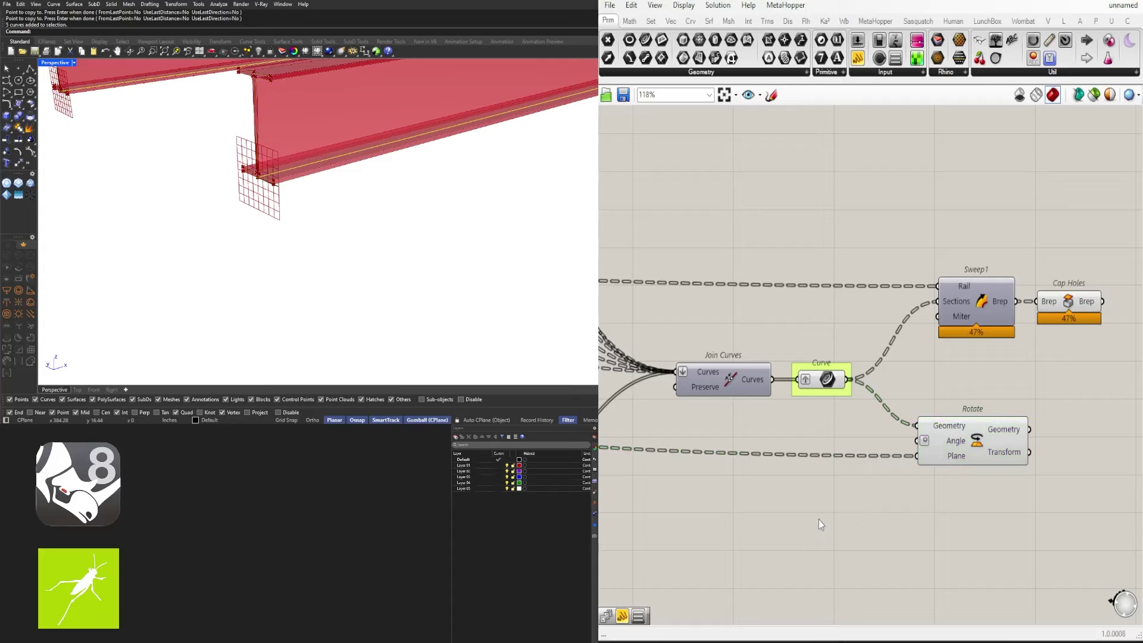
double_click(819, 519)
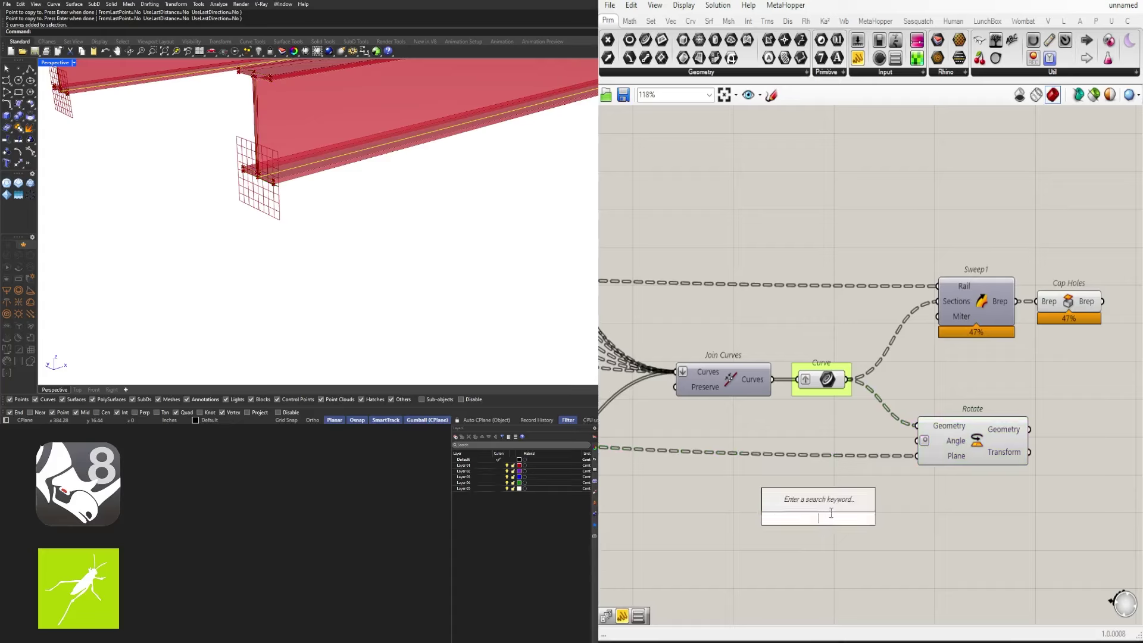
type("LIST")
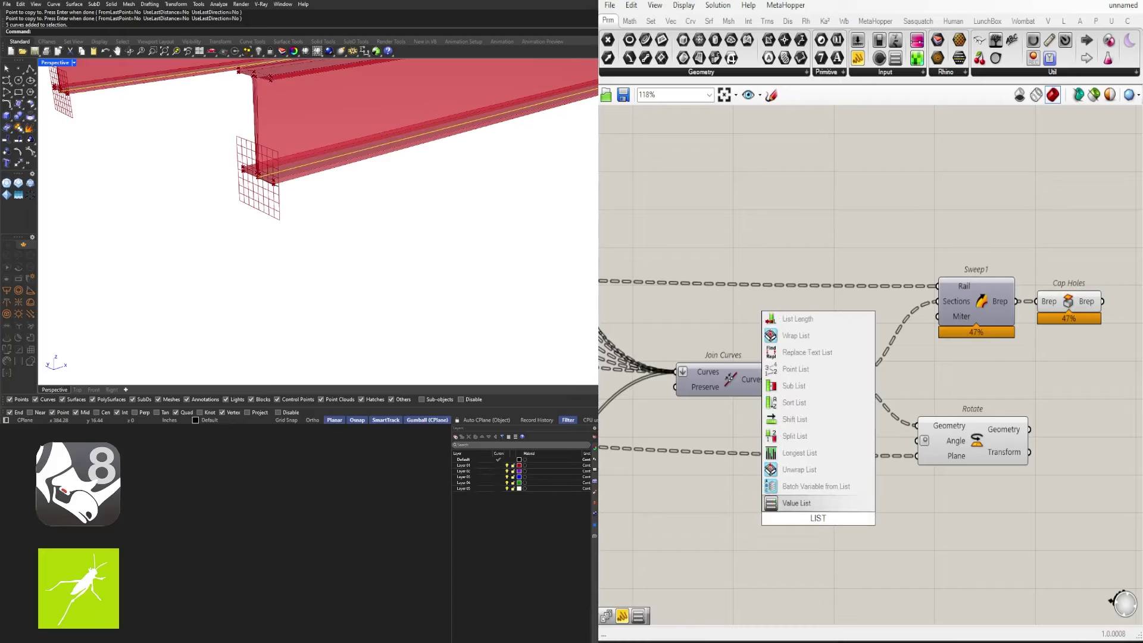
left_click(798, 503)
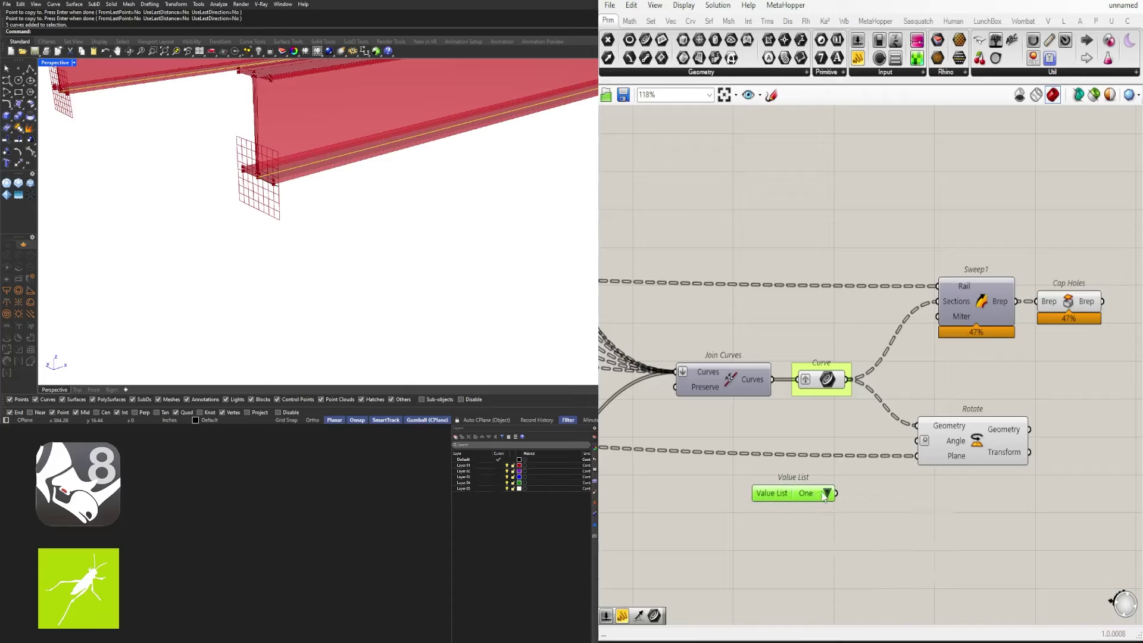
Set the Value List's four constants to 0, 90, 180 and -90
double_click(788, 491)
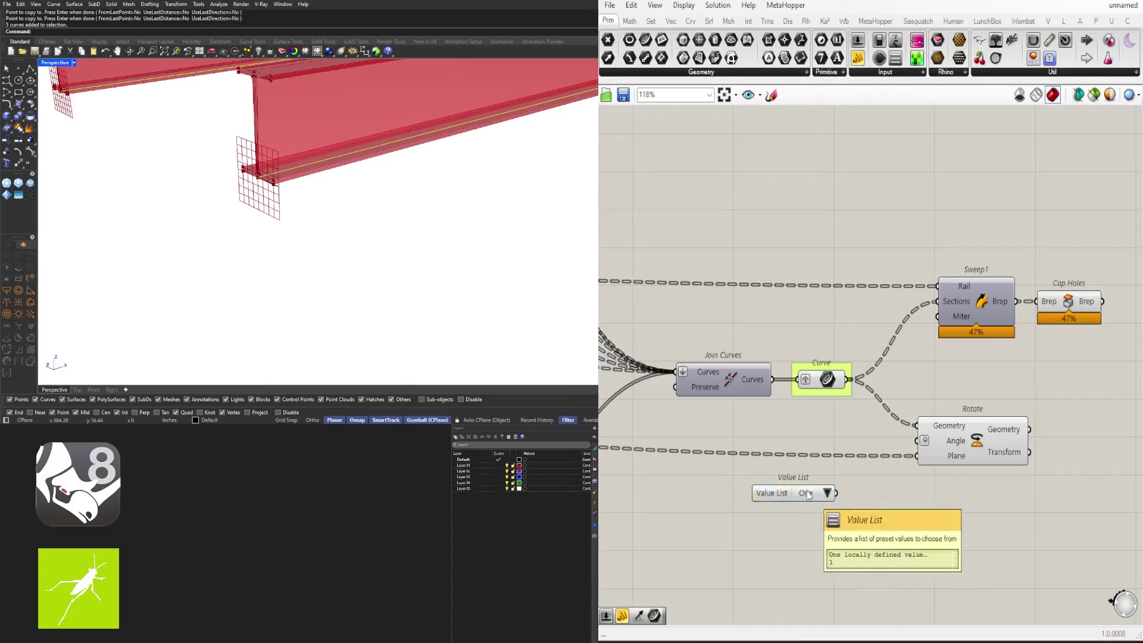
double_click(797, 493)
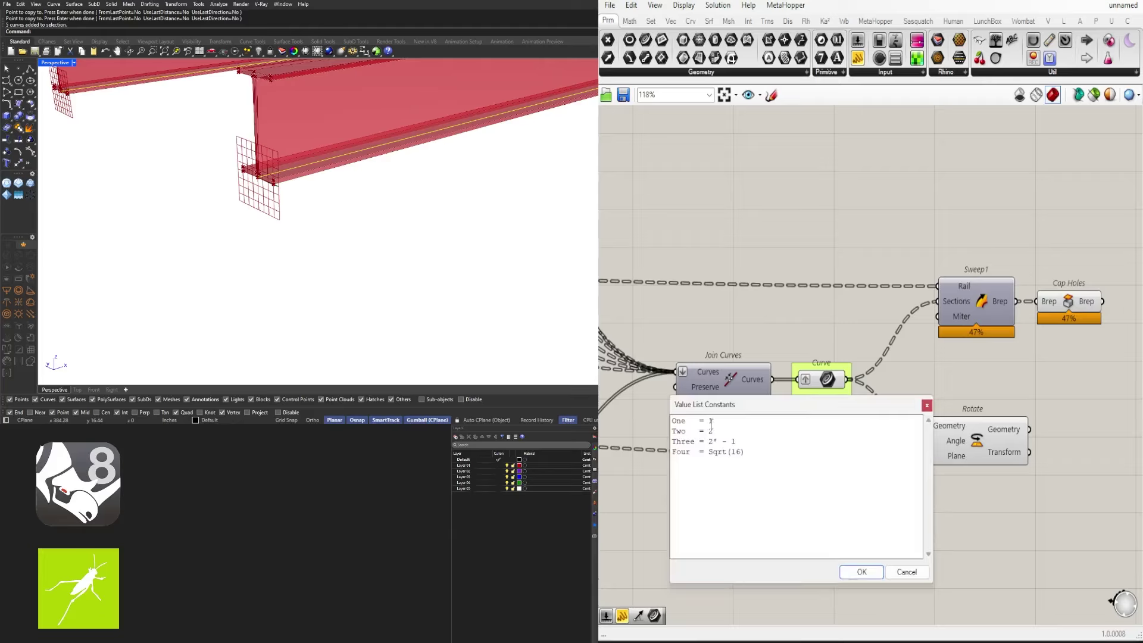
double_click(710, 421)
type("0")
left_click(709, 431)
double_click(710, 430)
type("90")
left_click_drag(708, 441, 740, 440)
type("180")
left_click_drag(747, 453, 710, 452)
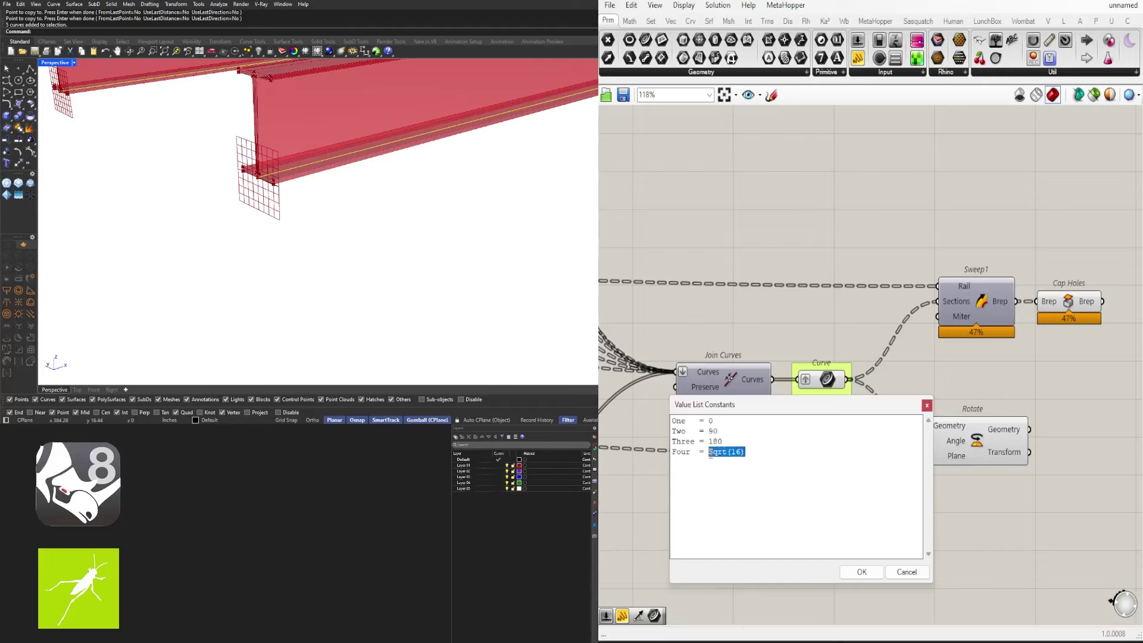
type("-90")
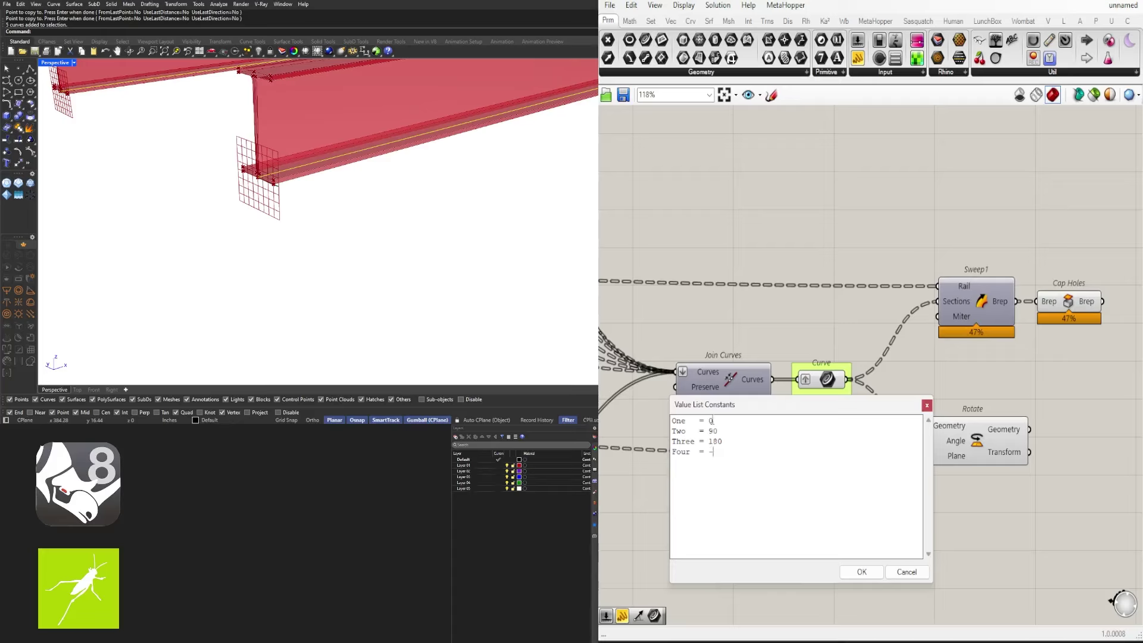
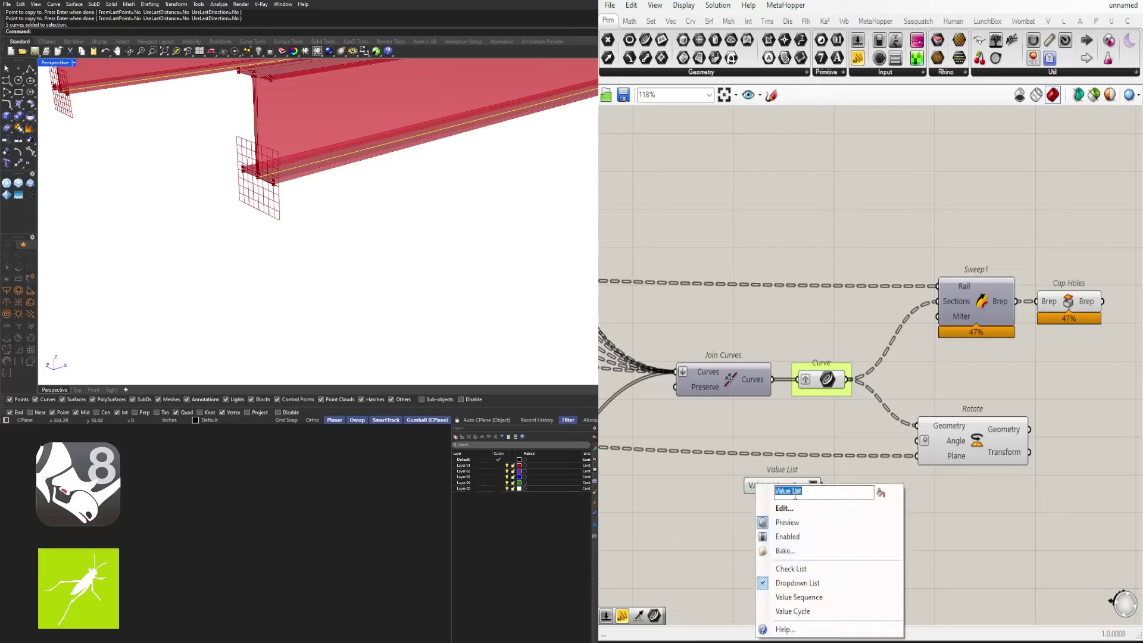
Rename the Value List to ROTATION and connect it to Rotate's Angle input
type("R")
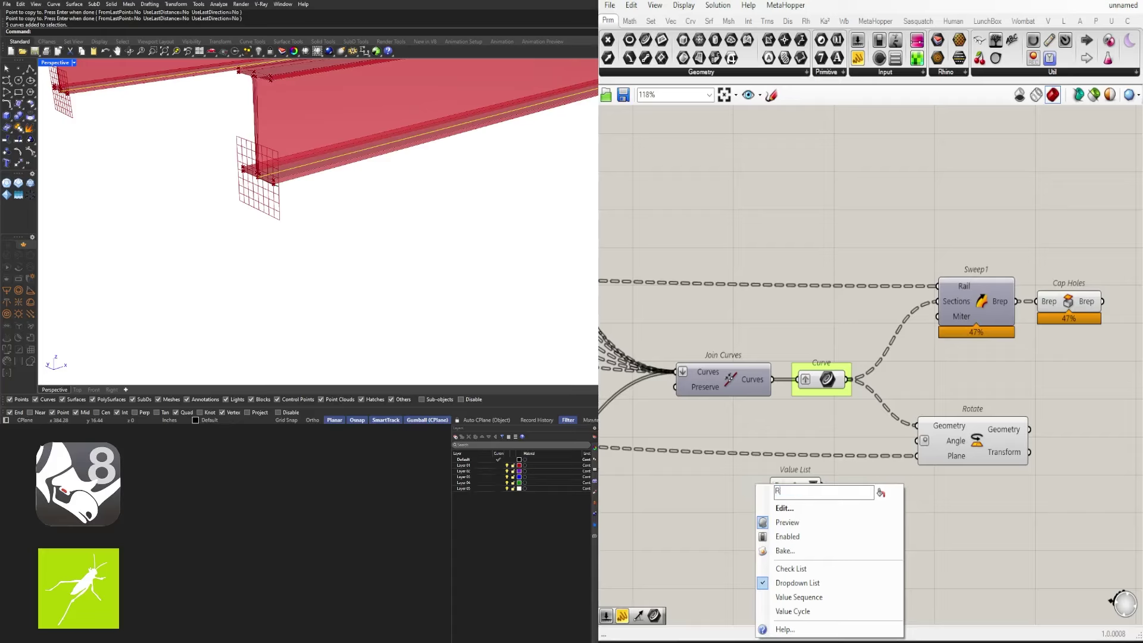
type("OTATION")
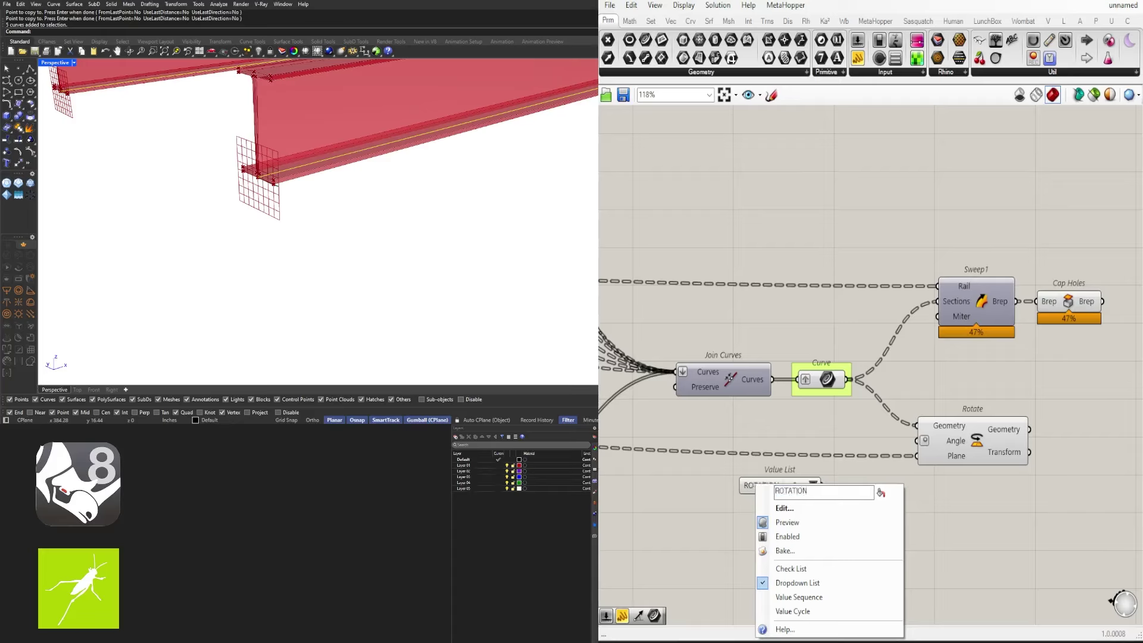
key("Return")
left_click_drag(787, 489, 924, 441)
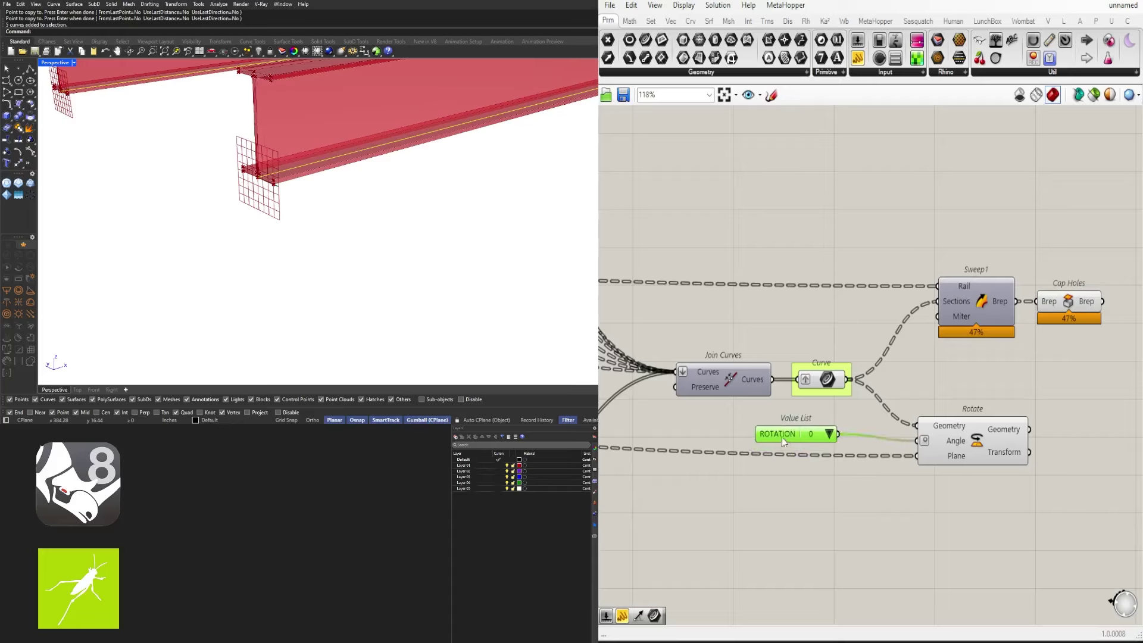
Move the ROTATION list closer to Rotate, try 90 and -90, and set the rotation to 180
left_click_drag(782, 439, 809, 445)
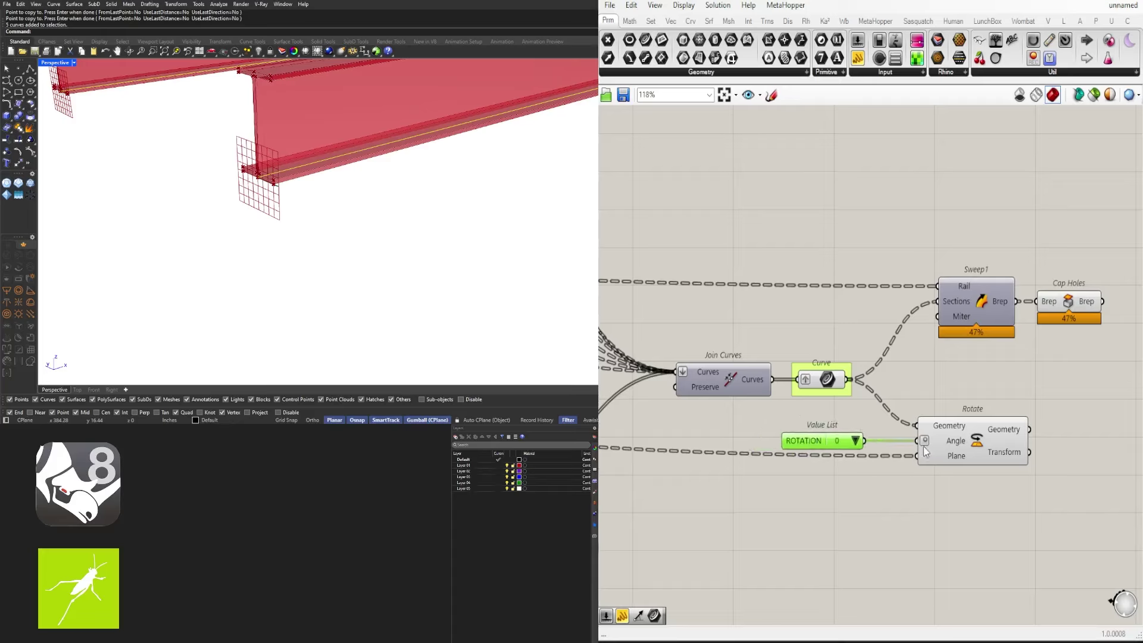
left_click(845, 436)
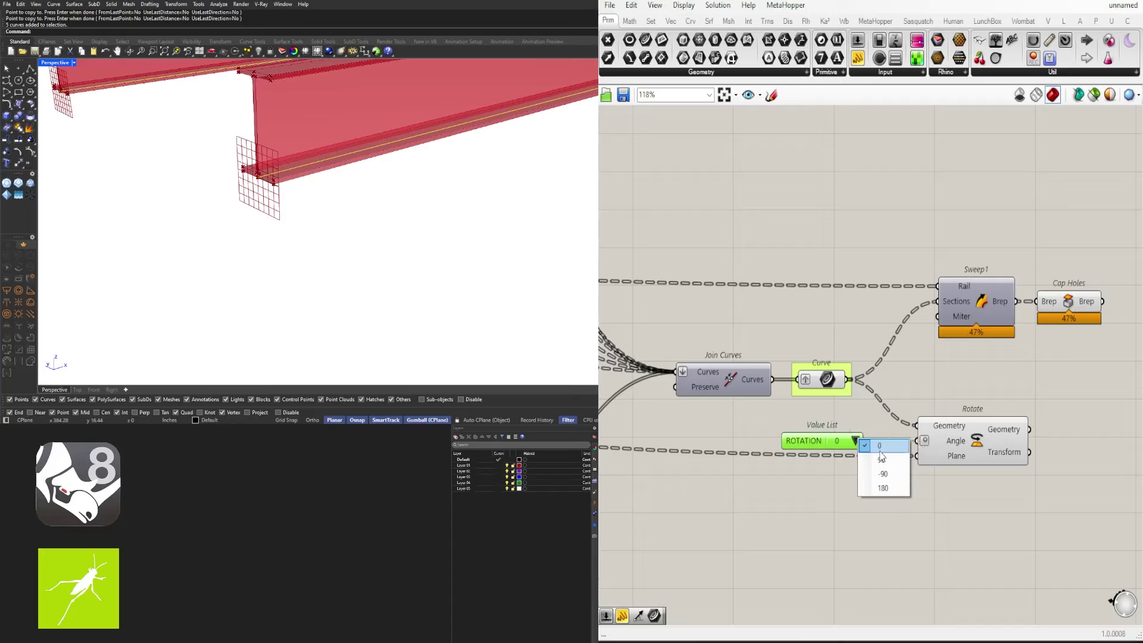
left_click(880, 463)
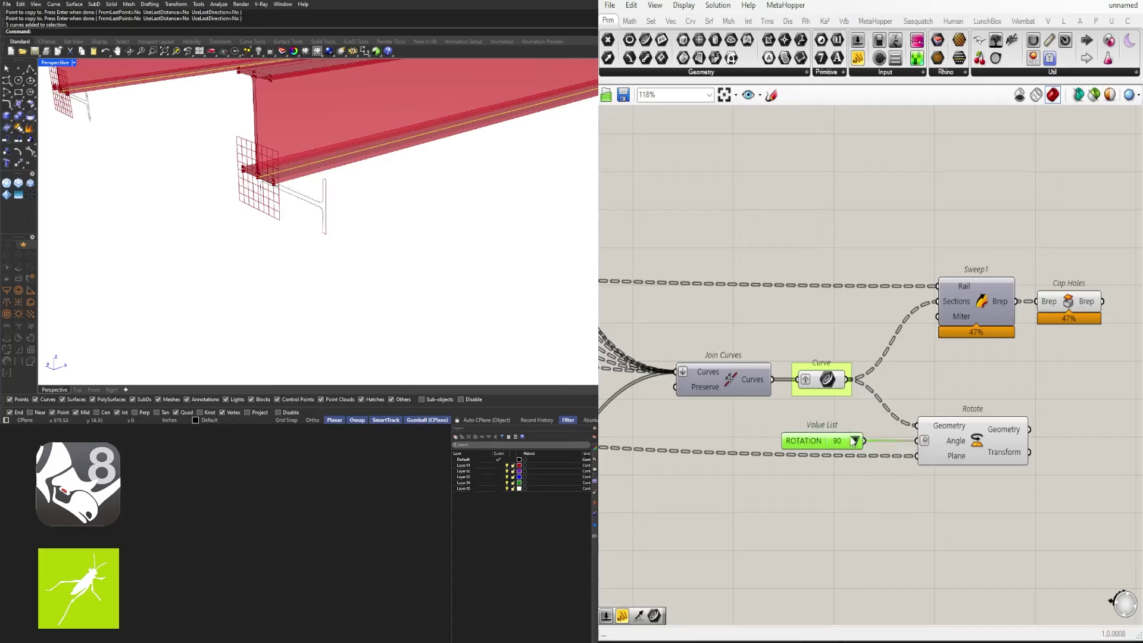
left_click(855, 440)
left_click(886, 479)
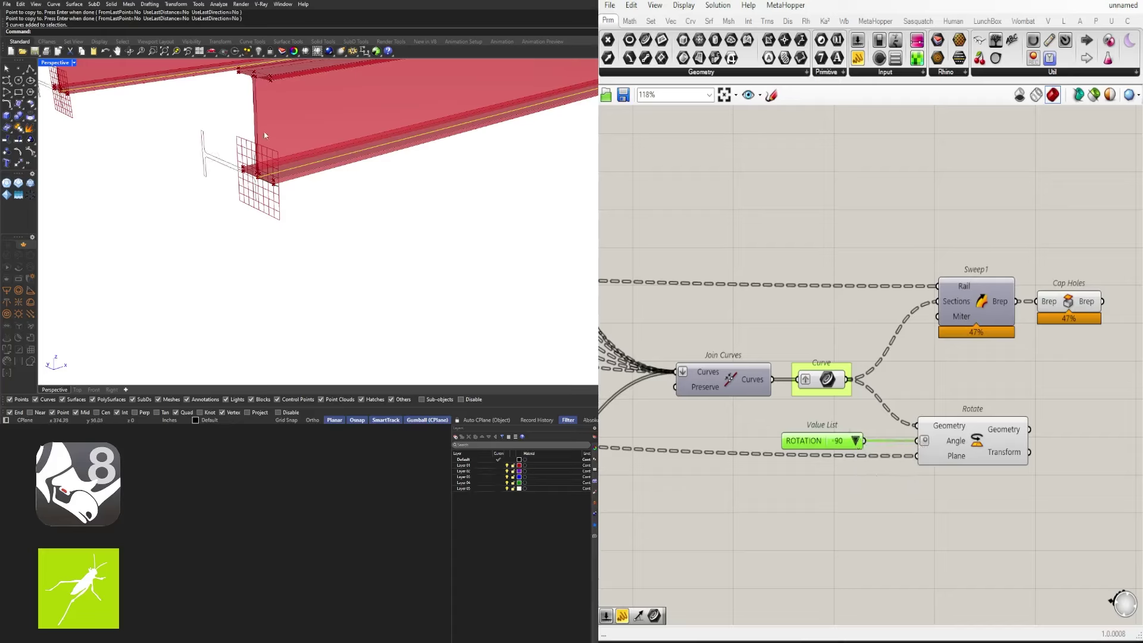
left_click(856, 441)
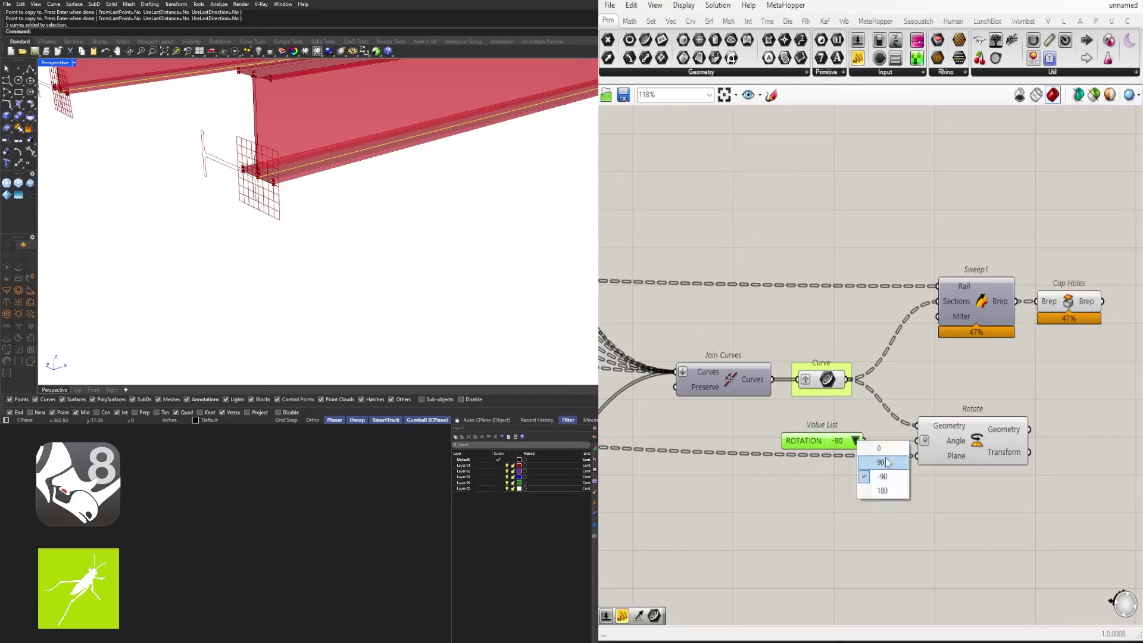
left_click(881, 493)
right_click_drag(161, 275, 312, 259)
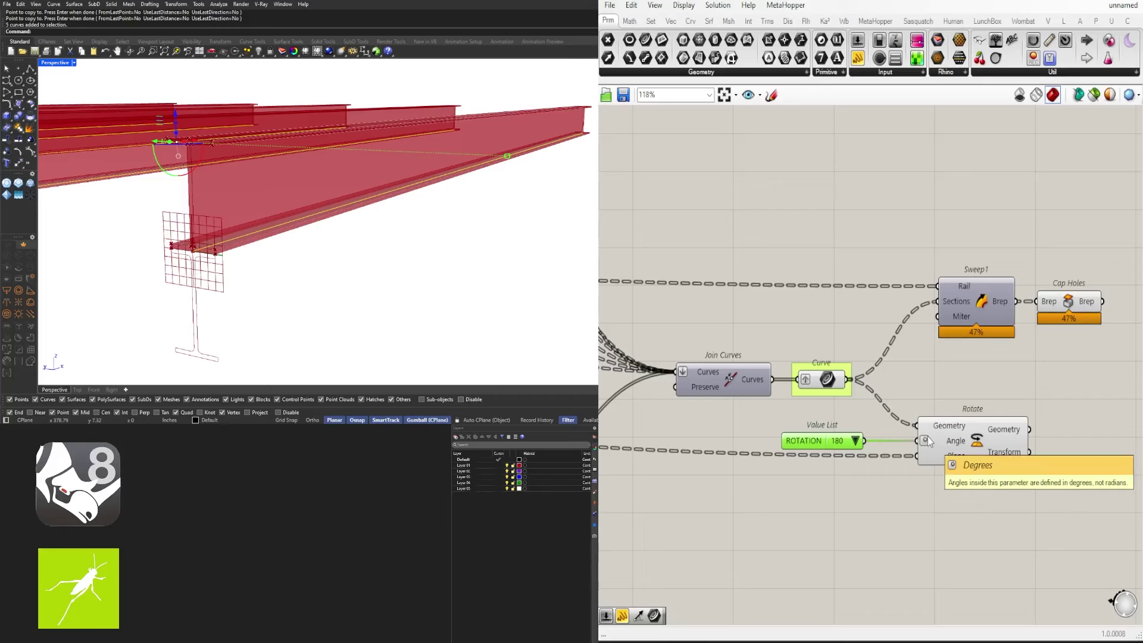
Make room by moving Sweep1 and Cap Holes away, and add a copy of the Curve parameter fed by Rotate's Geometry output
right_click_drag(930, 441, 823, 456)
left_click_drag(1075, 381, 1011, 301)
left_click(952, 381)
right_click_drag(720, 393, 810, 366)
left_click_drag(810, 366, 1064, 423, "alt")
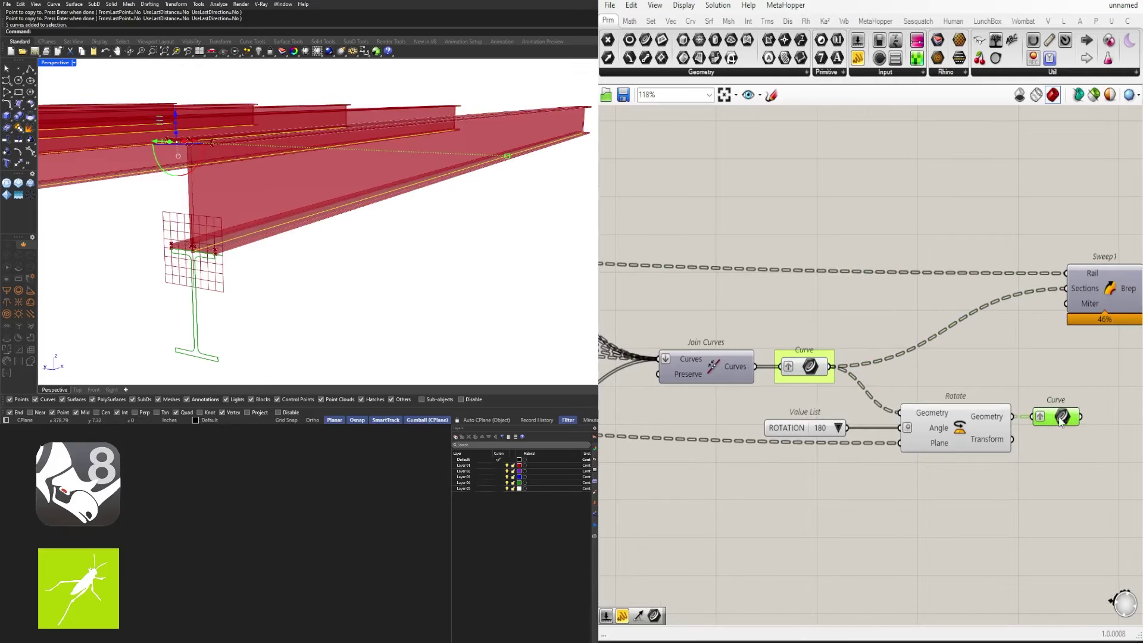
Feed the rotated Curve parameter into Sweep1's Sections input instead of the original one, and group the rotated parameter in place of the original
right_click_drag(1062, 421, 984, 410)
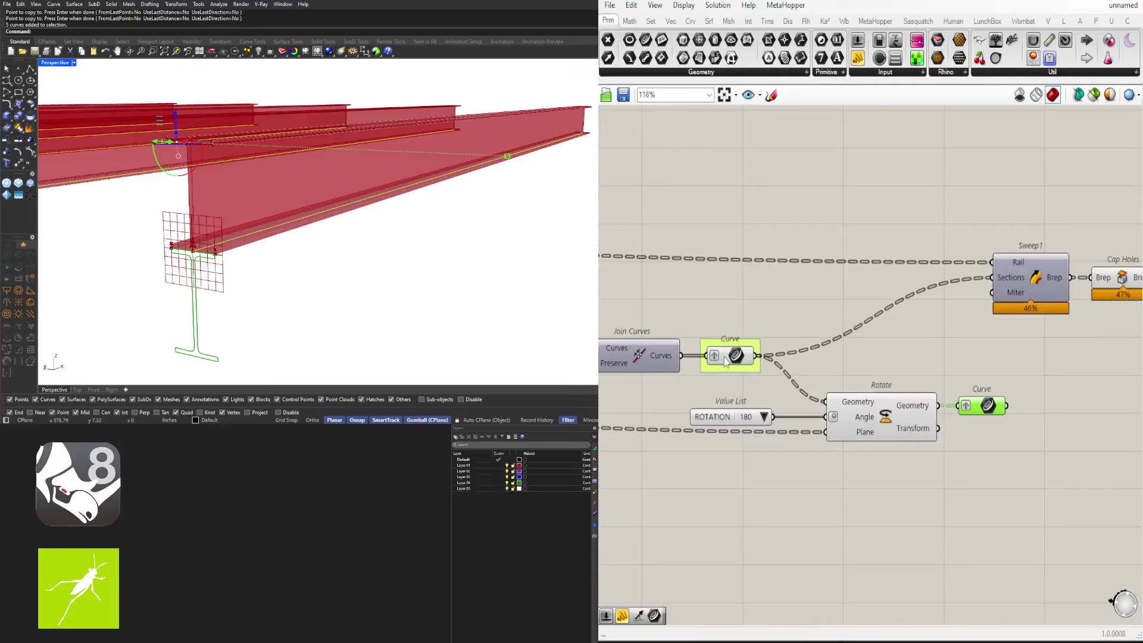
left_click(725, 361)
middle_click(740, 303)
left_click(851, 372)
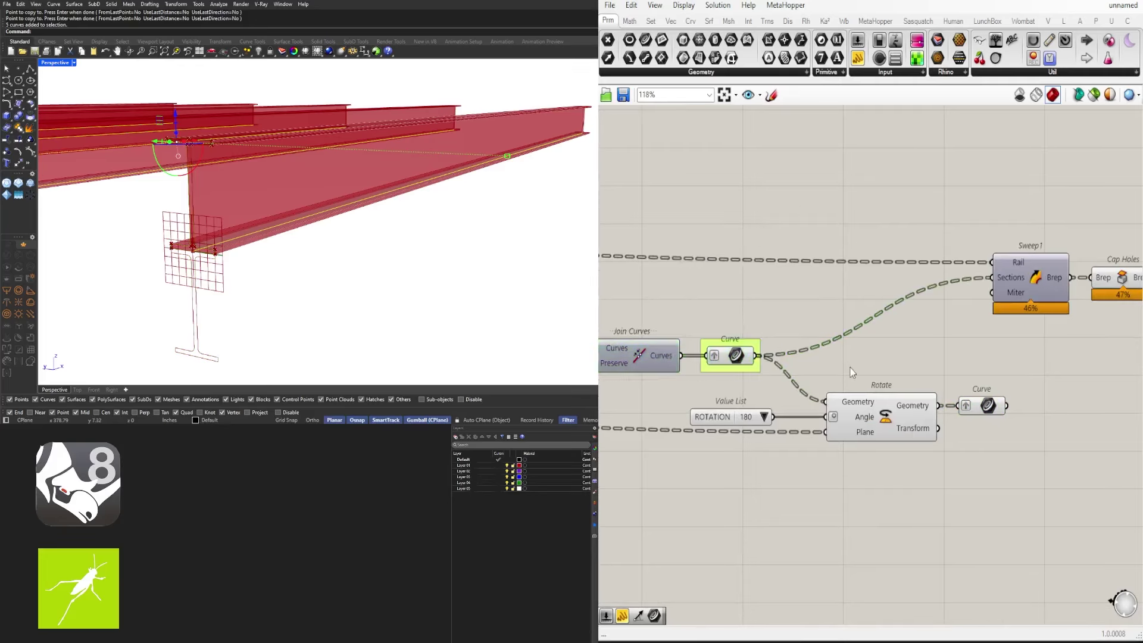
left_click_drag(852, 372, 694, 333)
mouse_move(1045, 473)
left_mouse_down()
mouse_move(1020, 421)
mouse_move(953, 371)
left_mouse_up()
right_click_drag(1041, 376, 998, 377)
scroll(998, 377, "down", 3)
left_click_drag(1034, 459, 858, 435)
left_click_drag(1122, 356, 1028, 302)
left_click(987, 403)
scroll(994, 373, "up", 2)
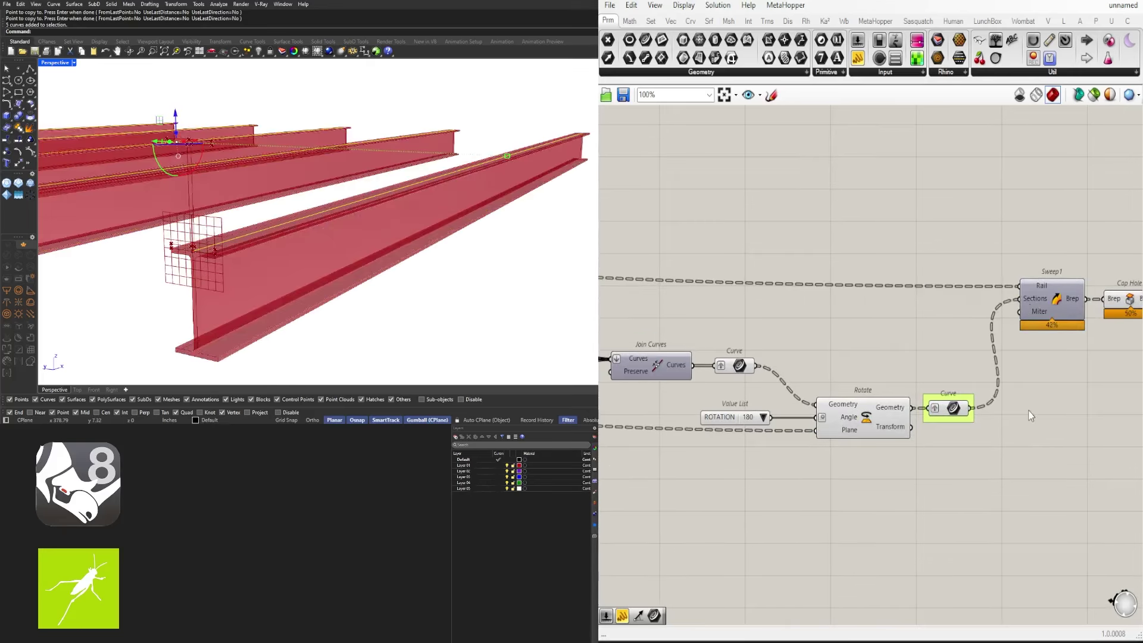
scroll(297, 260, "down", 5)
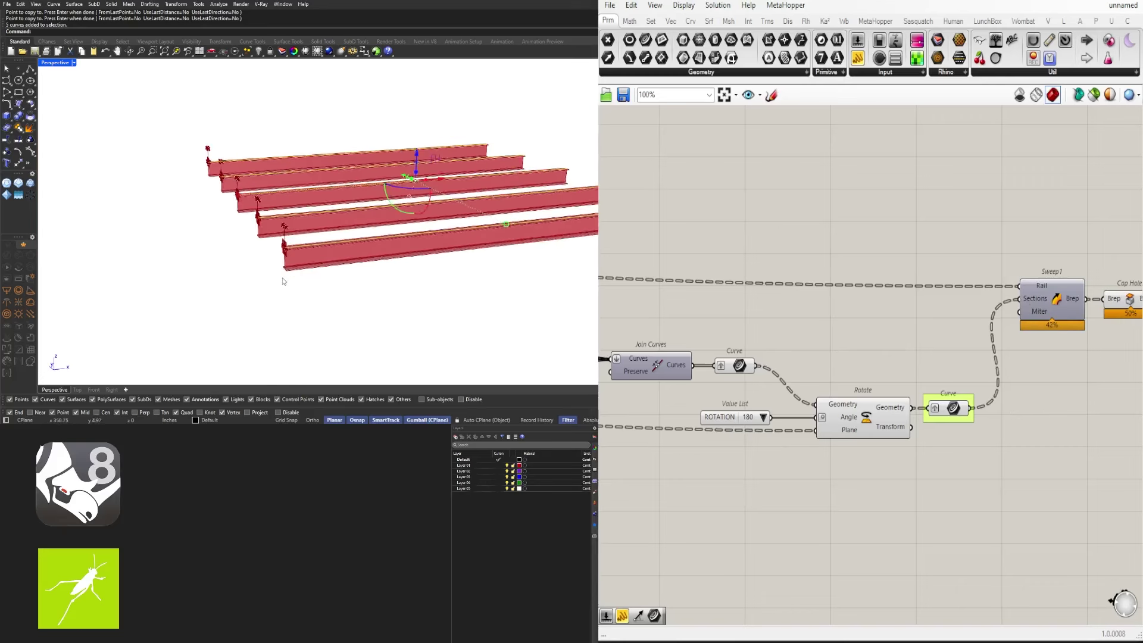
scroll(297, 260, "up", 4)
Disable the preview of the unrotated profile Curve parameter and the Rotate component
right_click_drag(826, 421, 874, 418)
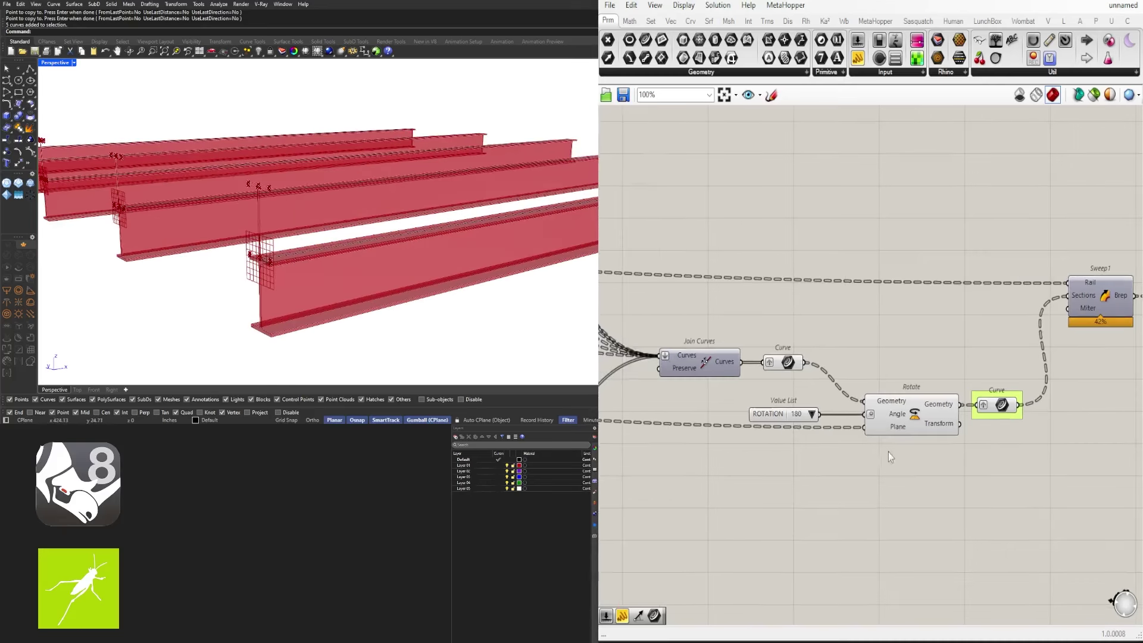
left_click_drag(913, 480, 763, 323)
key("space")
left_click(845, 286)
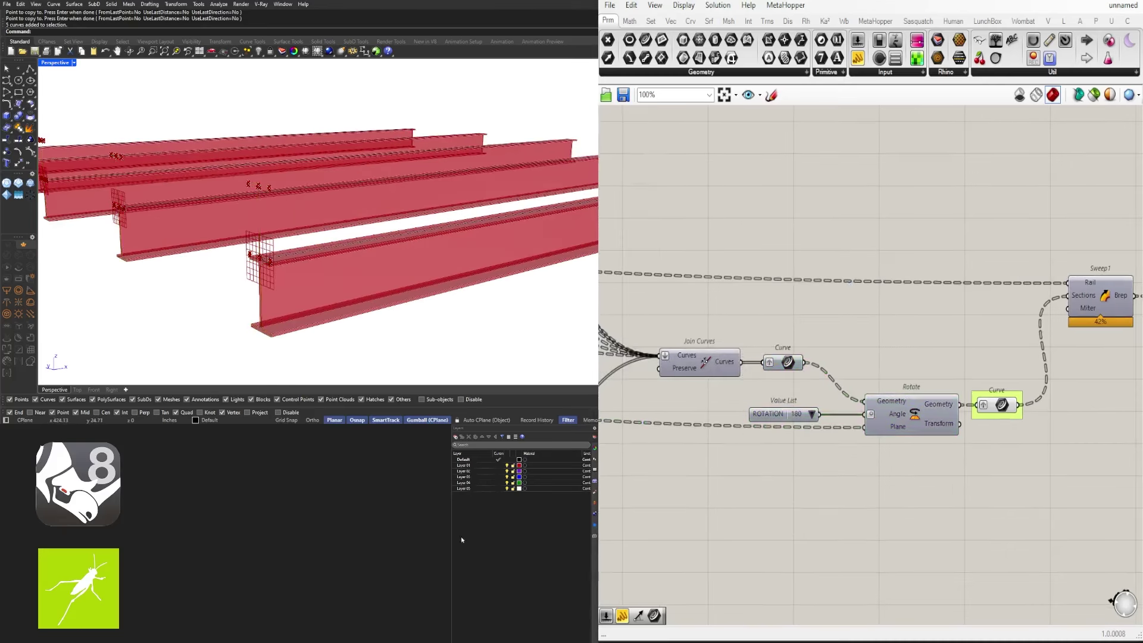
Move the nearest straight rail curve farther away from the neighbouring rails
scroll(326, 227, "down", 5)
scroll(893, 346, "down", 4)
scroll(893, 347, "down", 2)
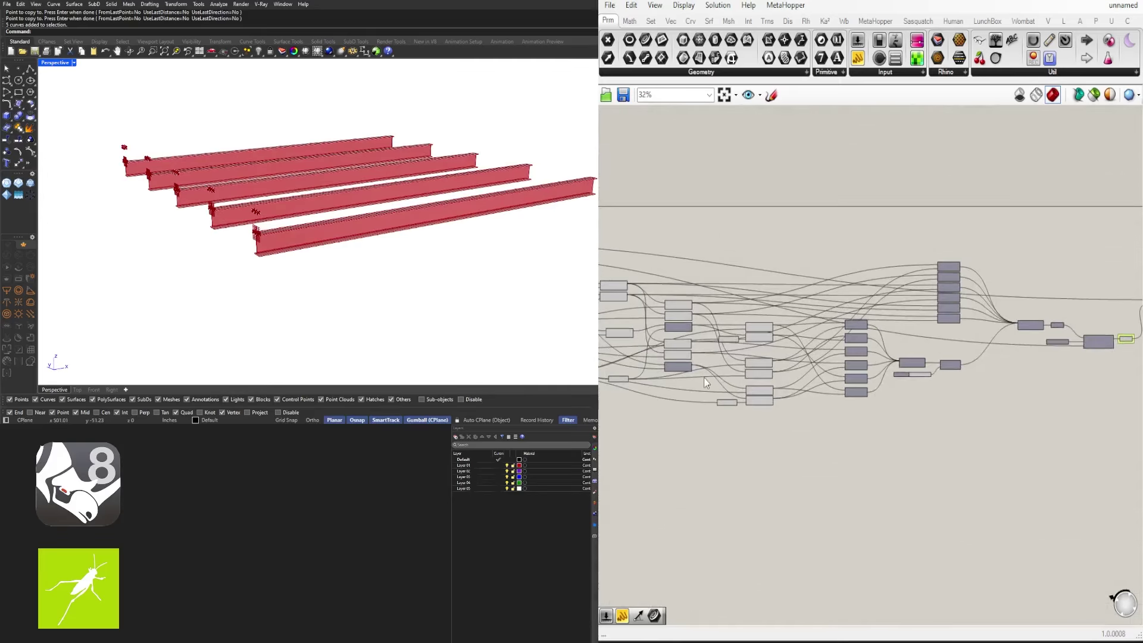
scroll(314, 241, "down", 3)
scroll(271, 241, "up", 5)
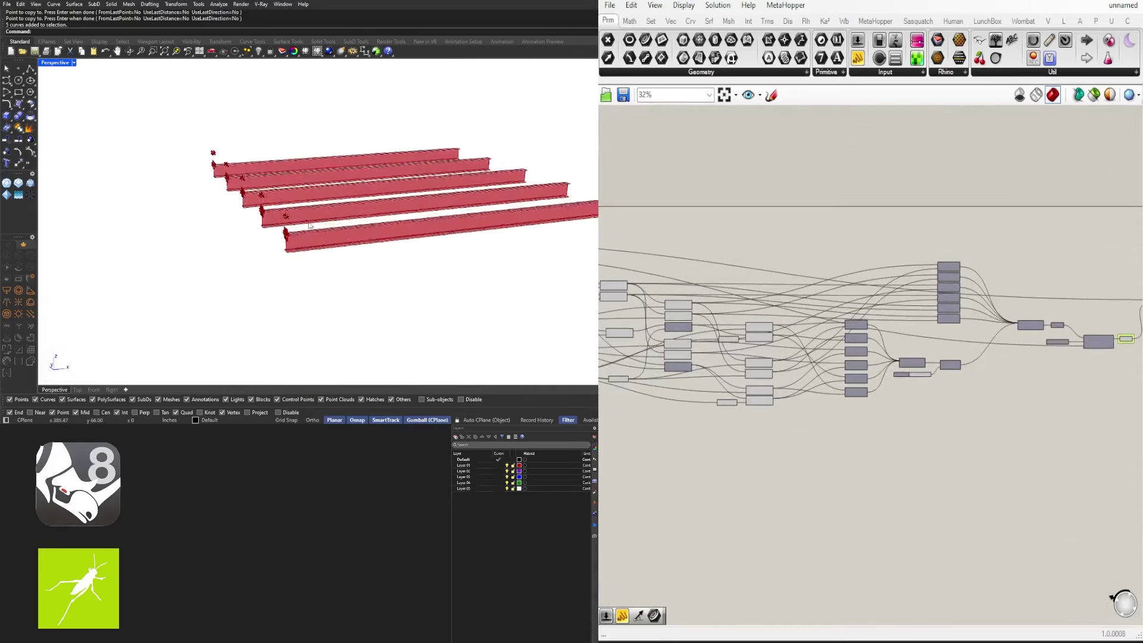
left_click(439, 230)
right_click_drag(439, 230, 473, 222)
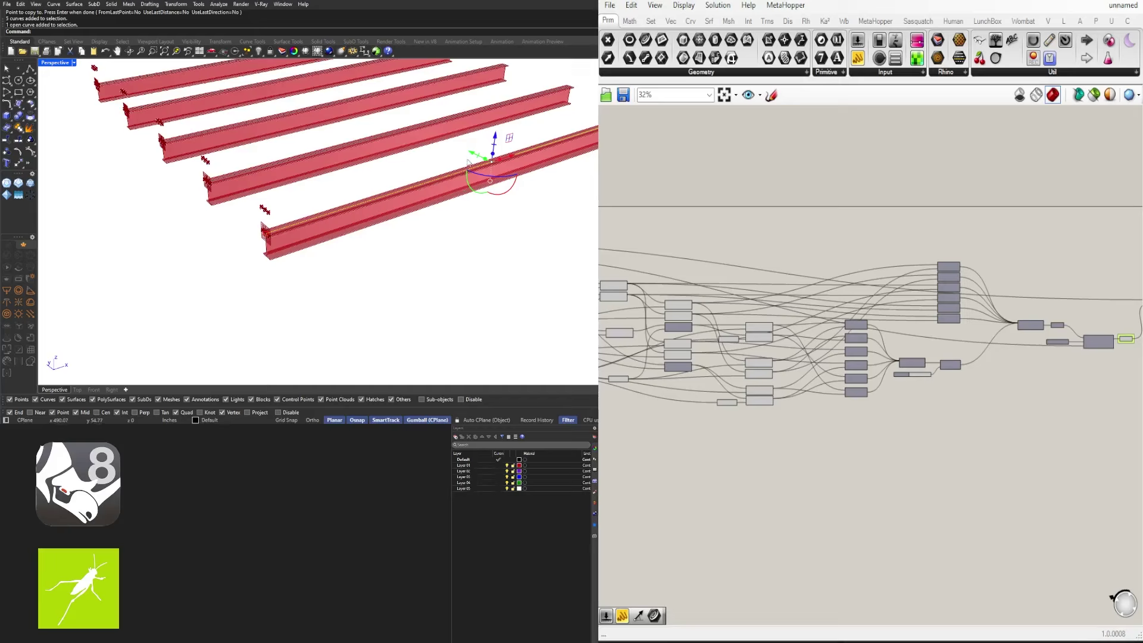
left_click_drag(469, 164, 367, 268)
Select the four arched curves and set them as multiple curves in the definition's input Curve parameter
scroll(316, 257, "down", 5)
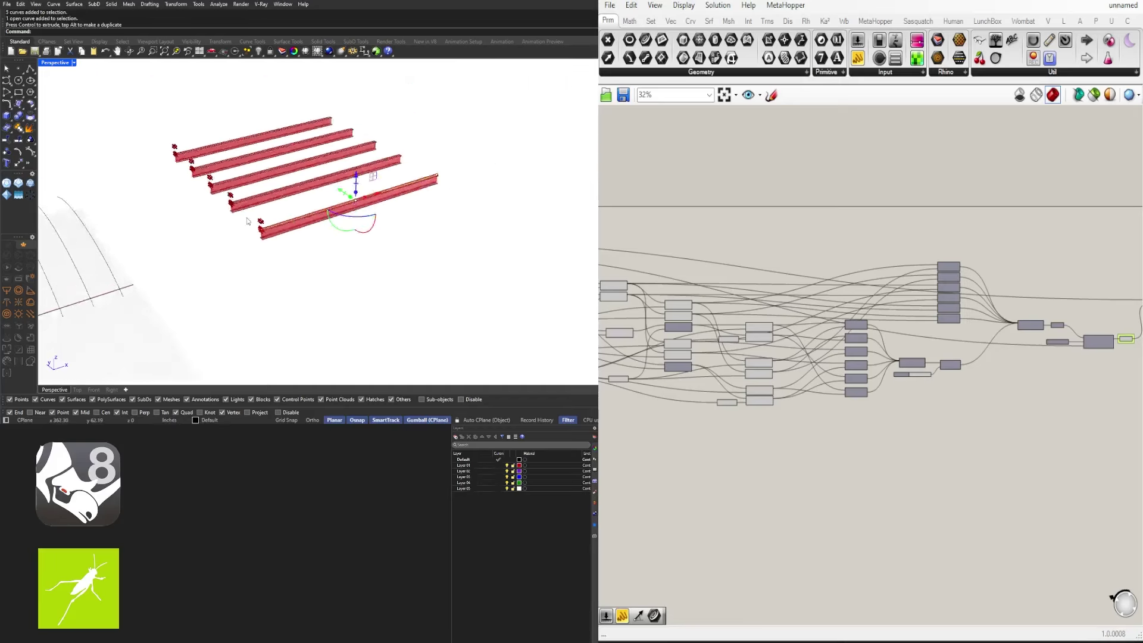
left_click_drag(204, 283, 94, 218)
scroll(924, 379, "up", 5)
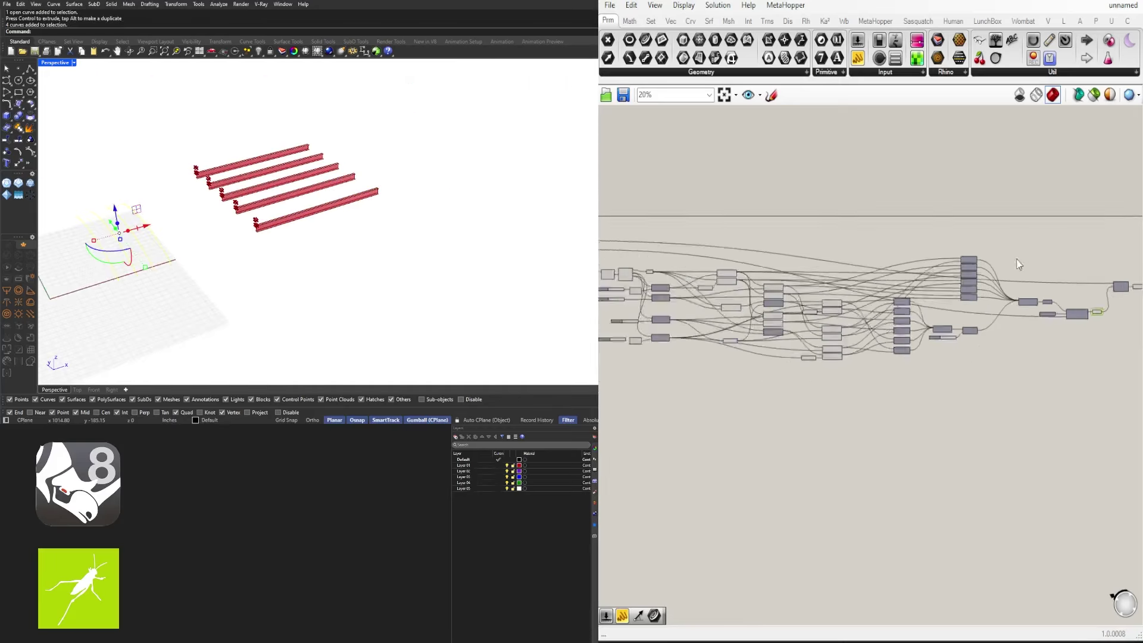
right_click(870, 267)
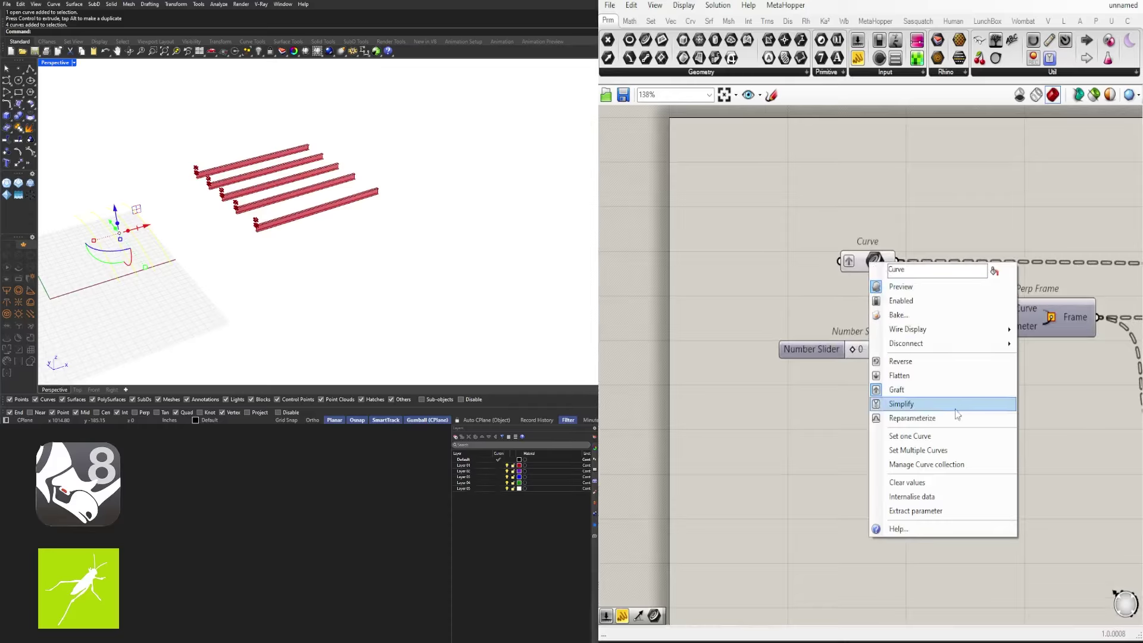
left_click(943, 446)
Set the ROTATION list to 0 for the beams along the arched curves
scroll(115, 288, "up", 5)
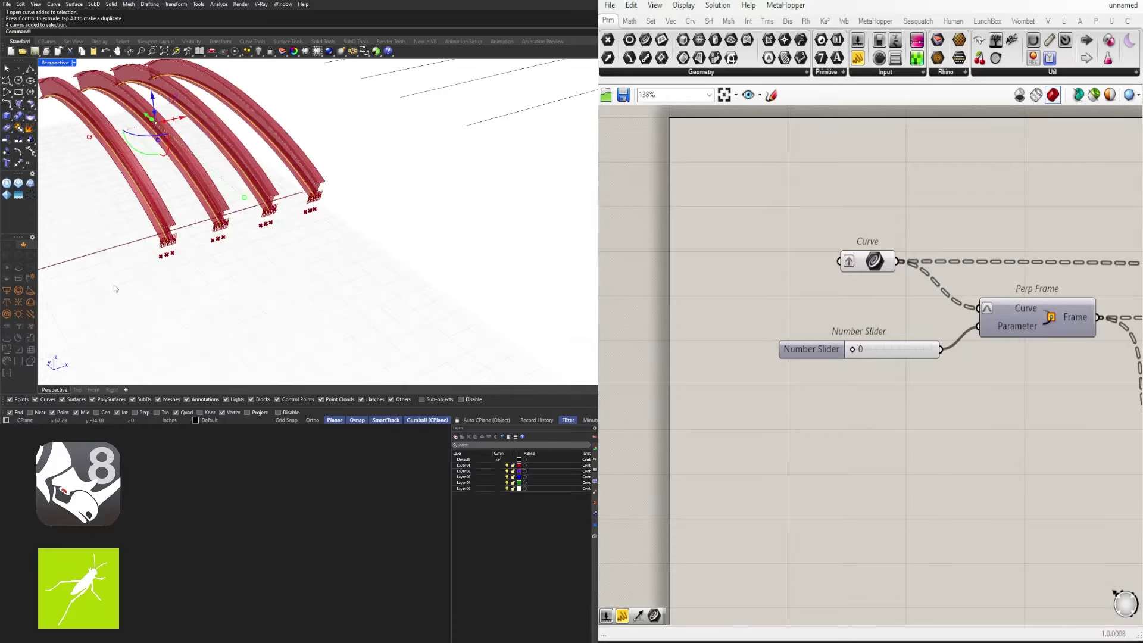
right_click_drag(115, 289, 417, 137)
scroll(949, 354, "down", 5)
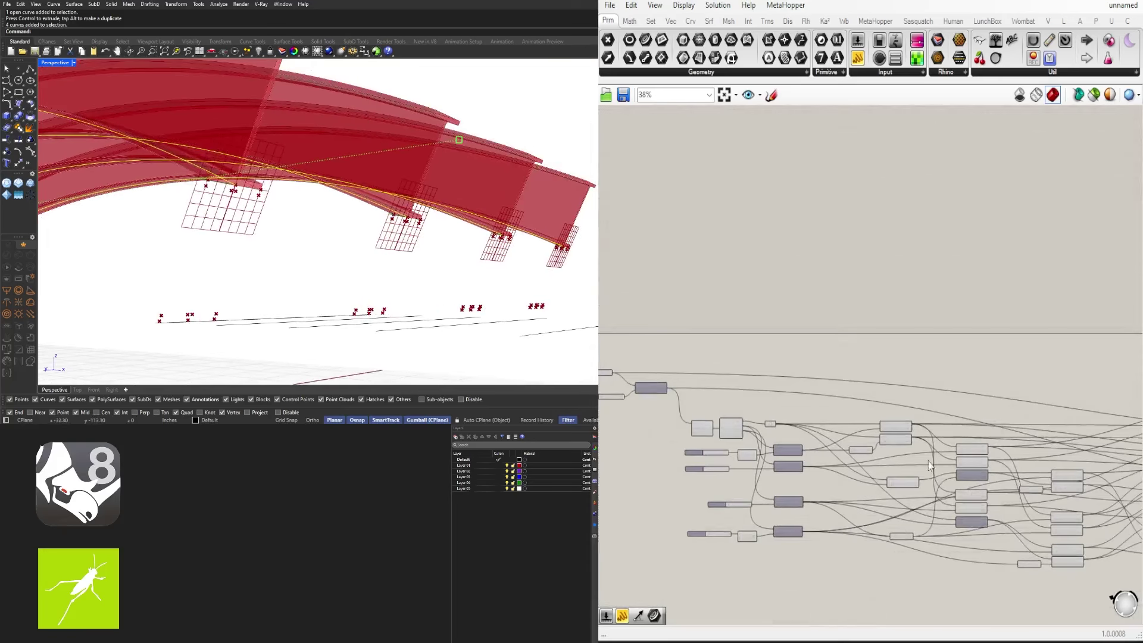
right_click_drag(953, 369, 972, 419)
scroll(824, 396, "up", 4)
scroll(824, 396, "up", 5)
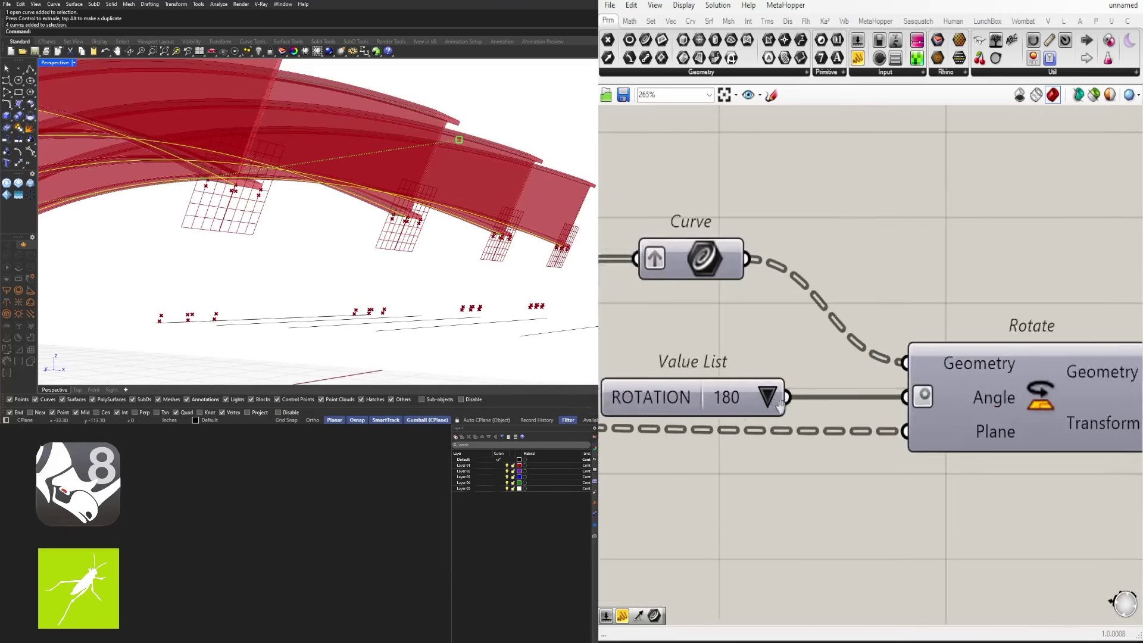
left_click(814, 387)
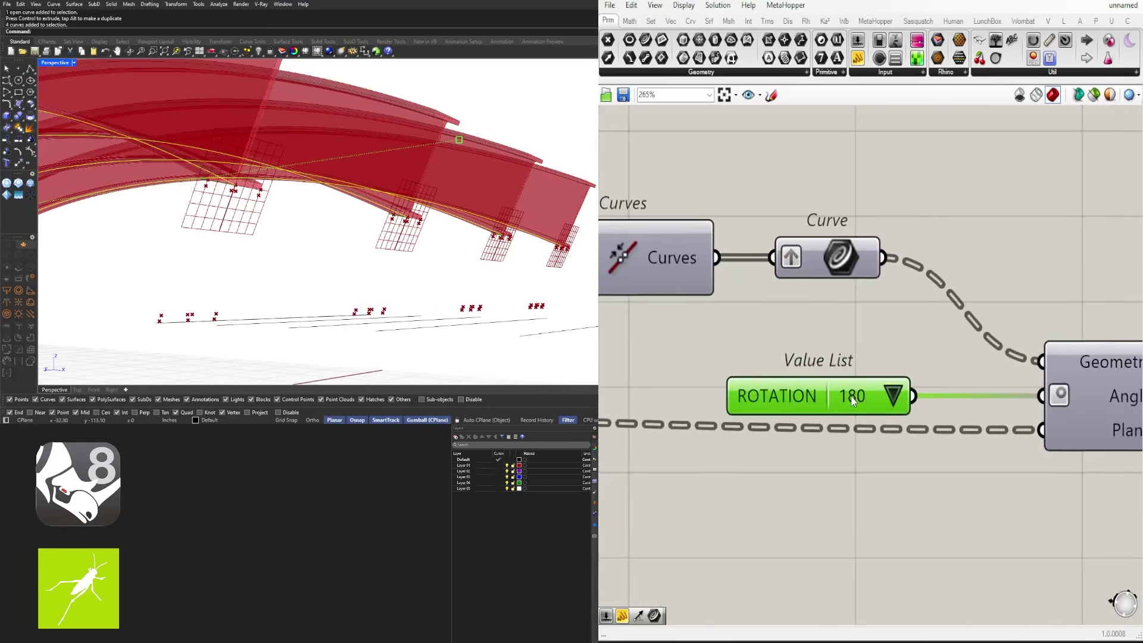
left_click(893, 396)
left_click(906, 411)
Scale up the set of four arched curves to spread the beams farther apart
scroll(214, 261, "down", 5)
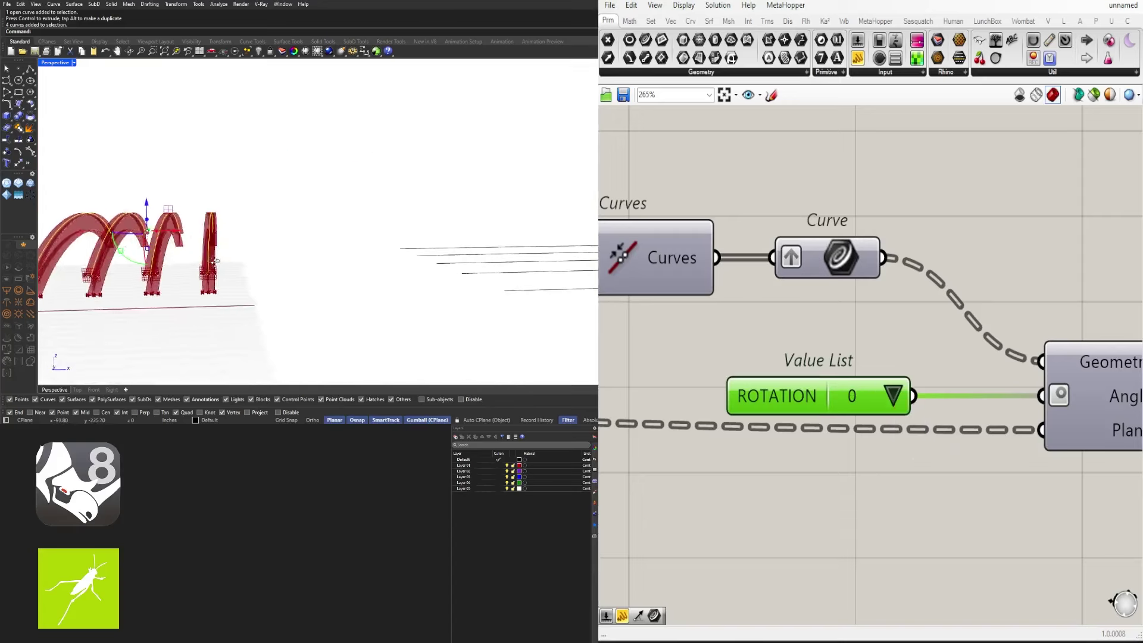
right_click_drag(215, 260, 189, 253)
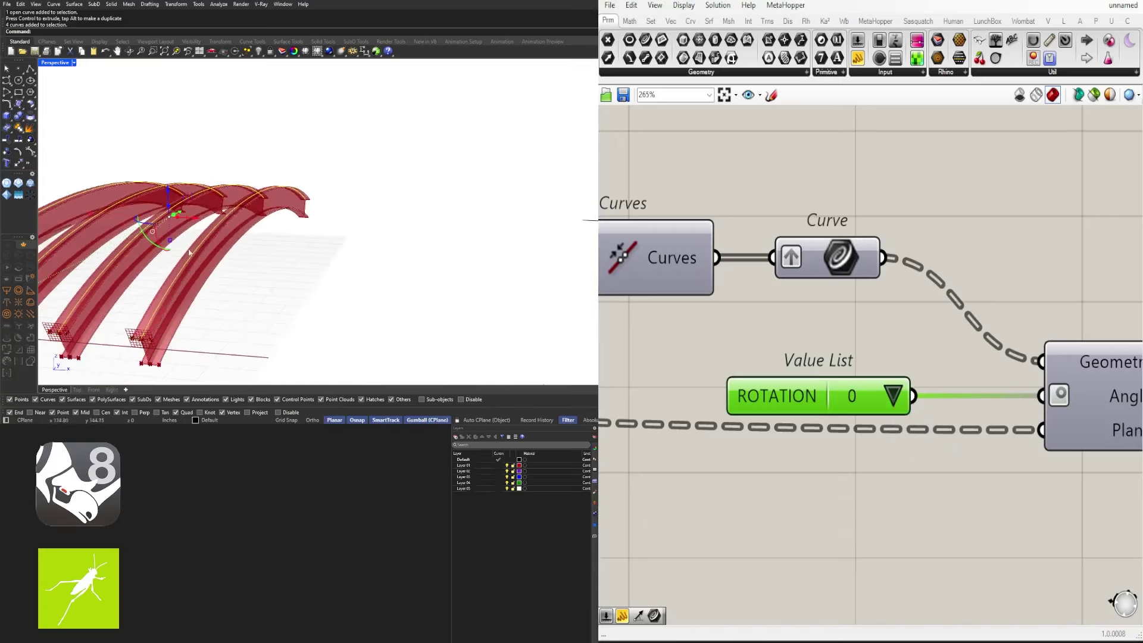
right_click_drag(90, 222, 219, 194)
scroll(213, 139, "down", 4)
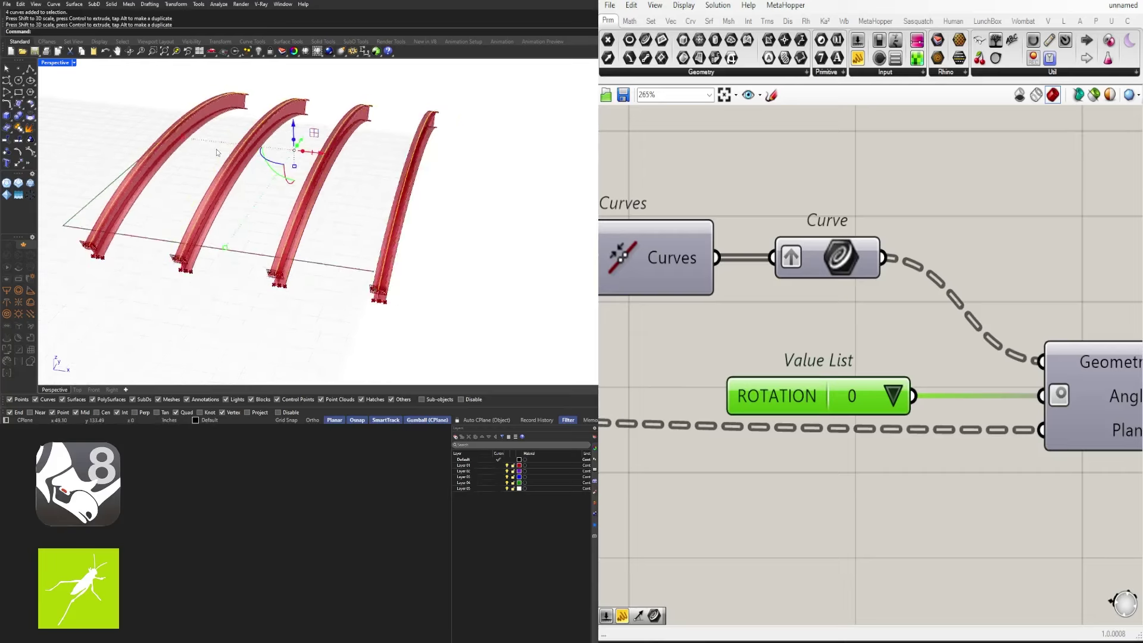
right_click_drag(242, 177, 243, 193)
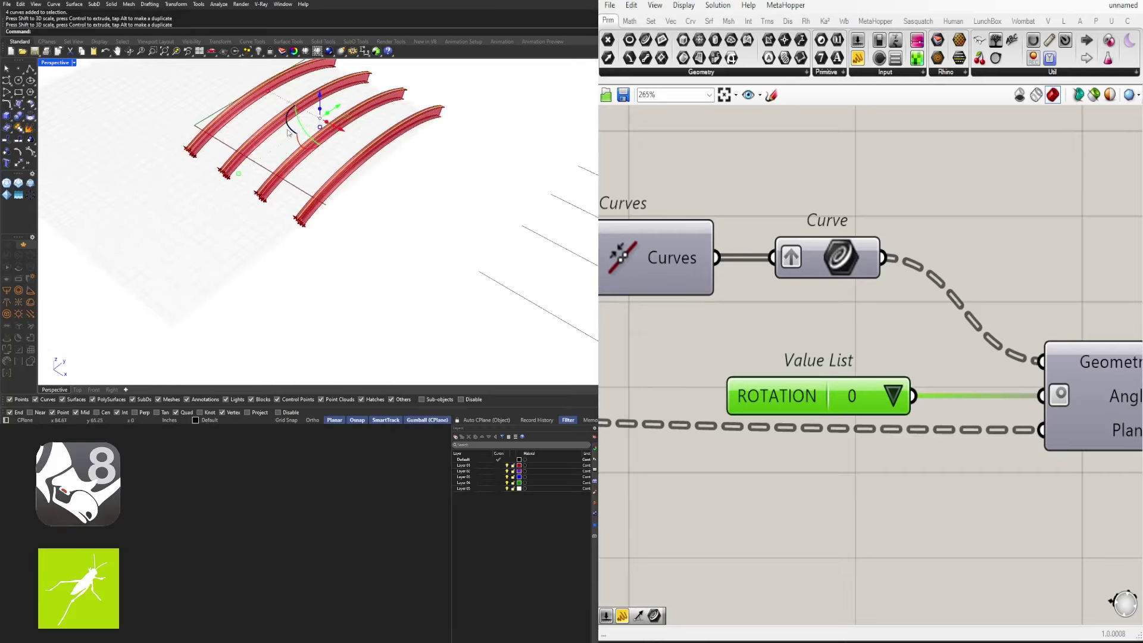
Try rotating the four arched curves around the vertical axis and tilting them, and undo both rotations
left_click_drag(288, 133, 318, 119)
right_click_drag(318, 120, 351, 132)
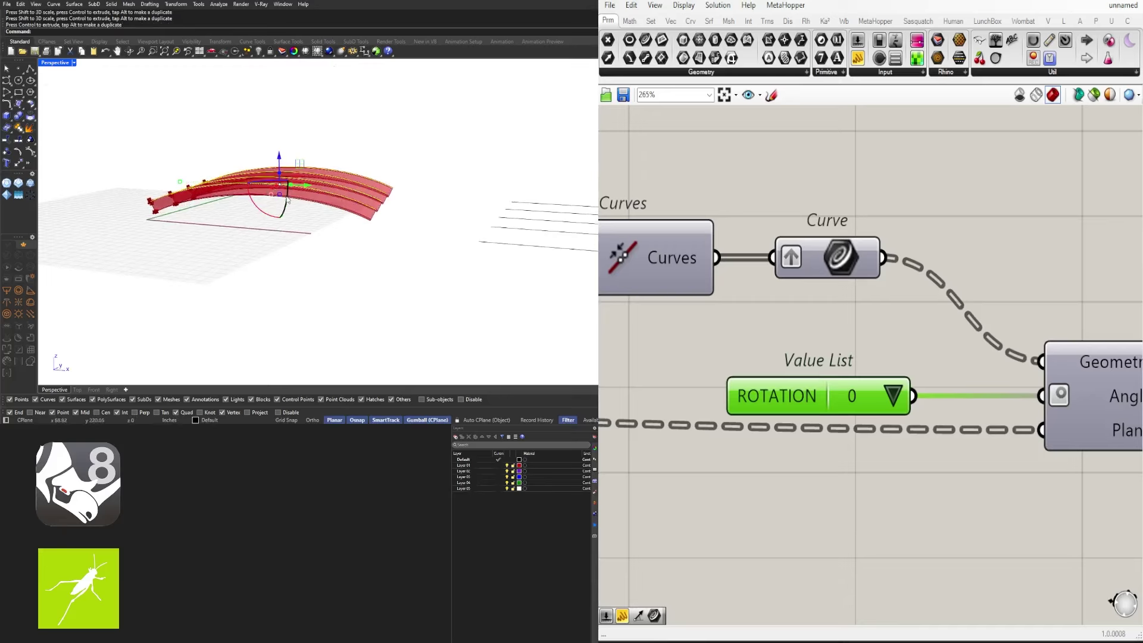
left_click_drag(266, 216, 280, 256)
right_click_drag(280, 255, 179, 219)
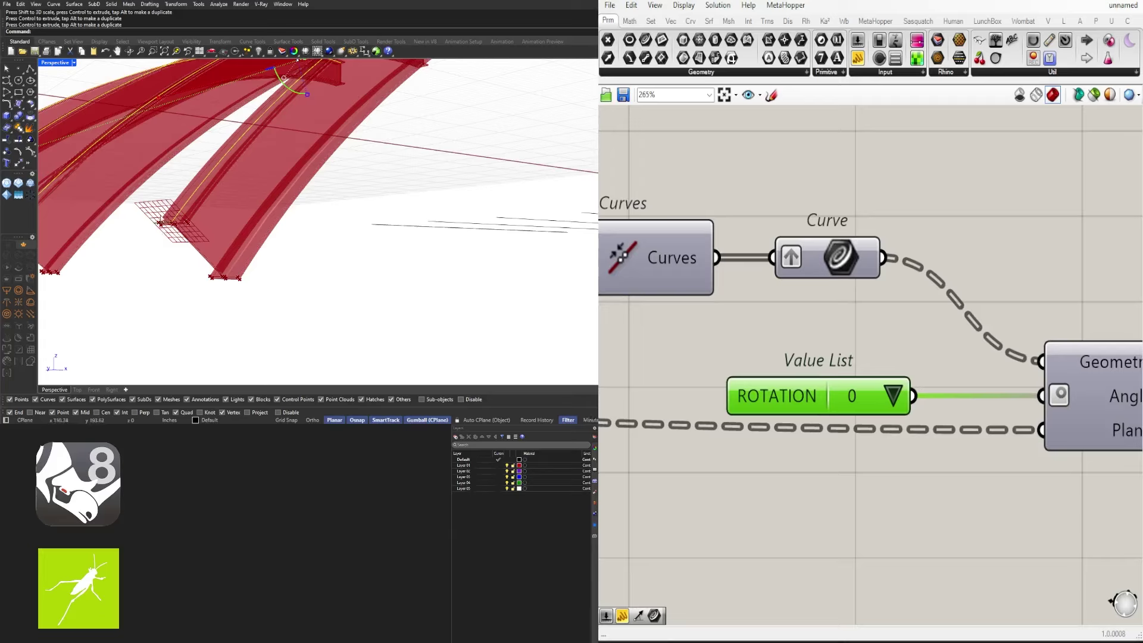
scroll(203, 206, "down", 5)
right_click_drag(273, 215, 409, 289)
key("ctrl+z")
key("ctrl+z")
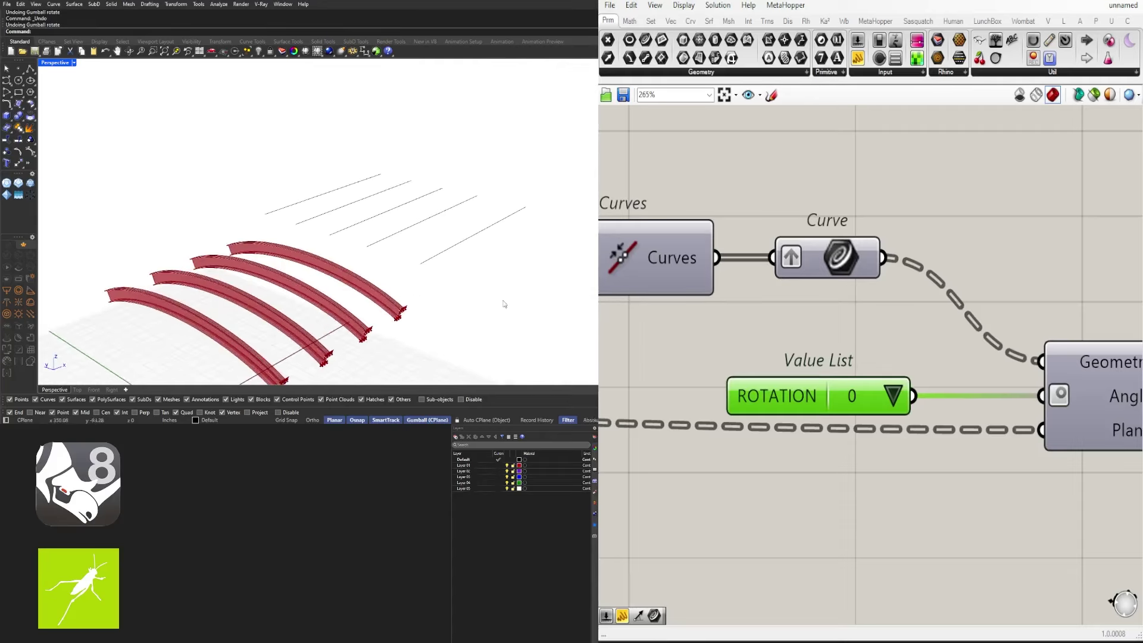
Examine the arched I-beams from several angles and review the complete definition on the canvas
right_click_drag(504, 304, 242, 303)
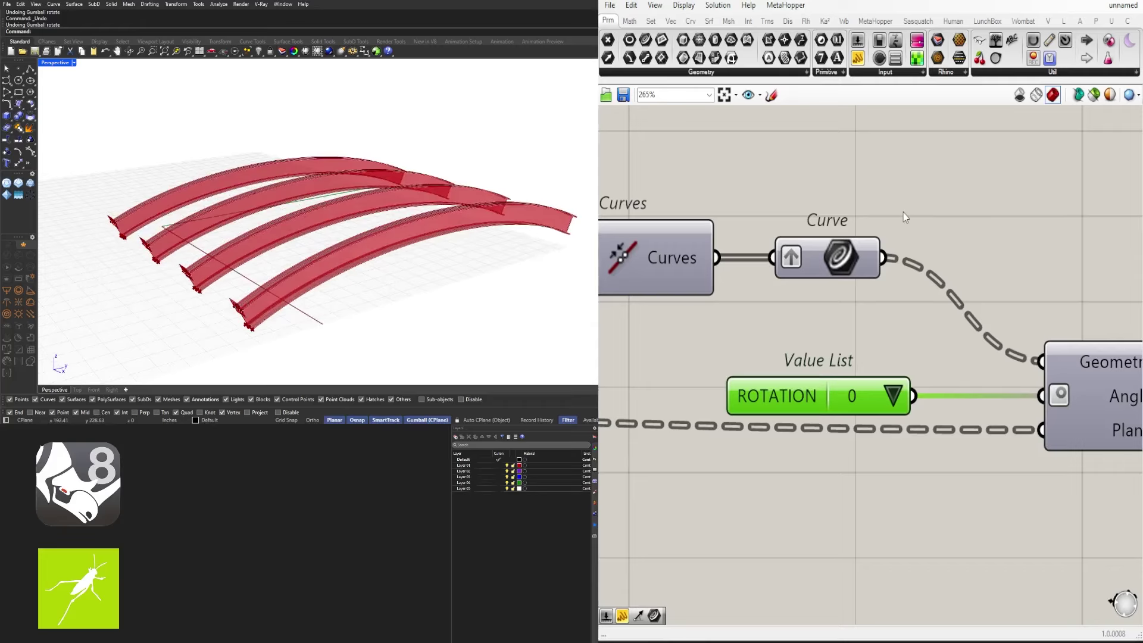
scroll(902, 212, "down", 10)
right_click_drag(924, 317, 998, 365)
scroll(982, 395, "down", 2)
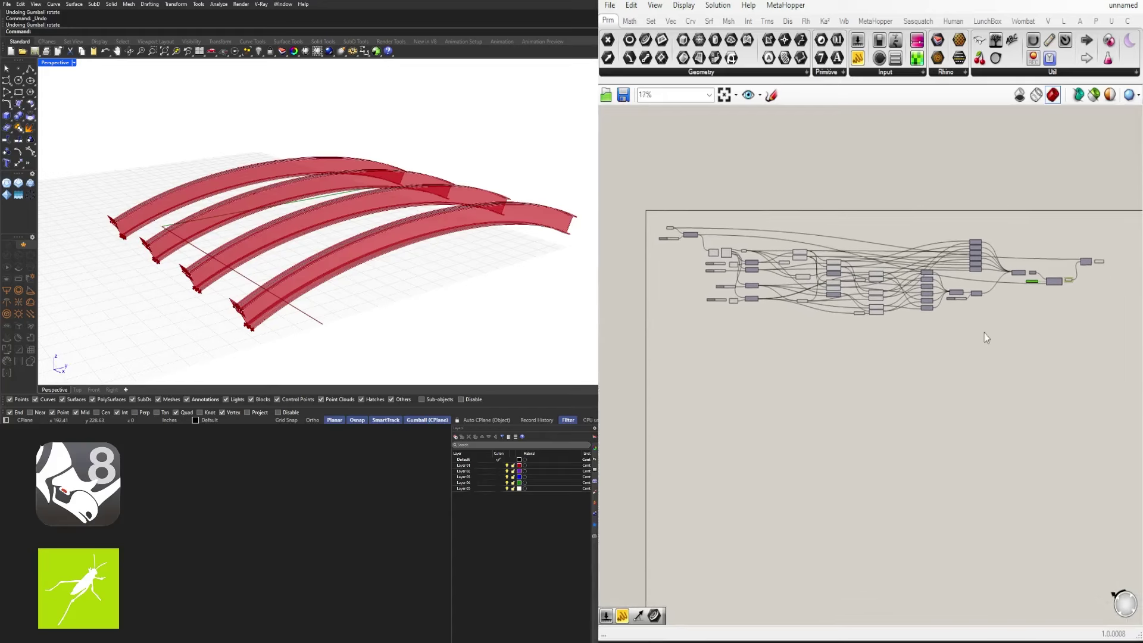
scroll(989, 309, "up", 1)
right_click_drag(369, 289, 273, 213)
scroll(425, 278, "down", 5)
scroll(296, 288, "up", 3)
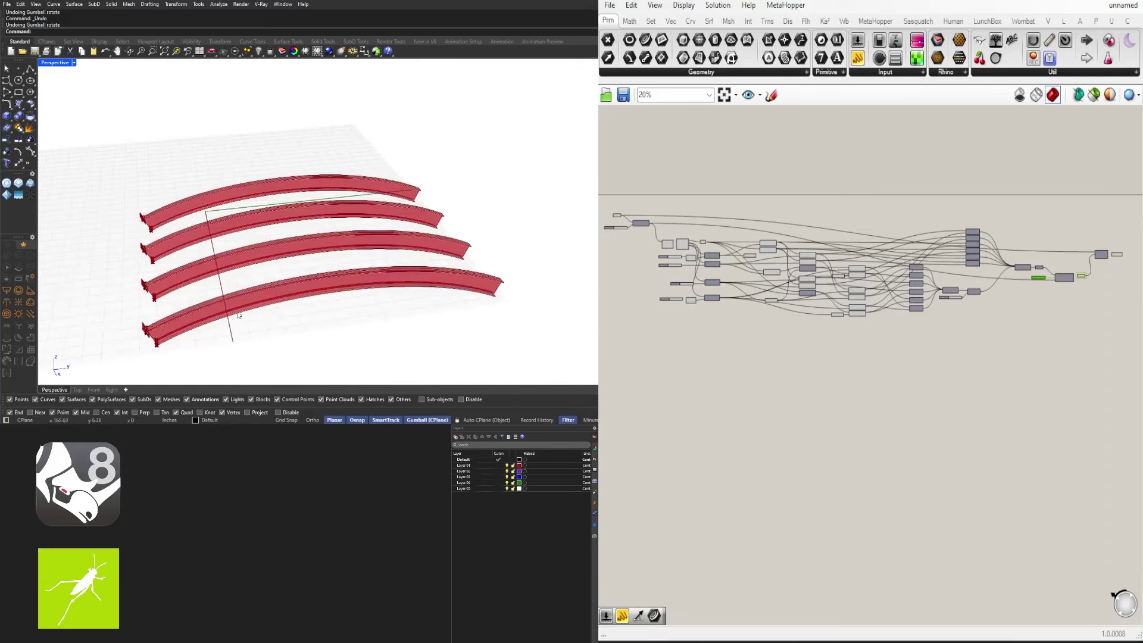
right_click_drag(246, 316, 303, 290)
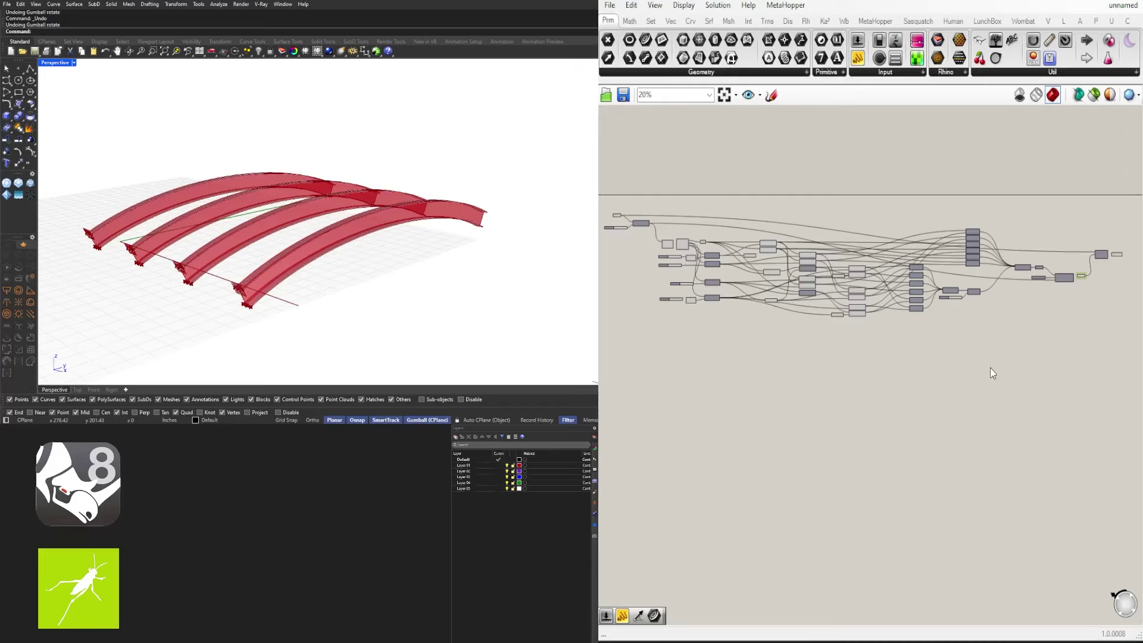
scroll(963, 334, "down", 1)
right_click_drag(964, 335, 901, 328)
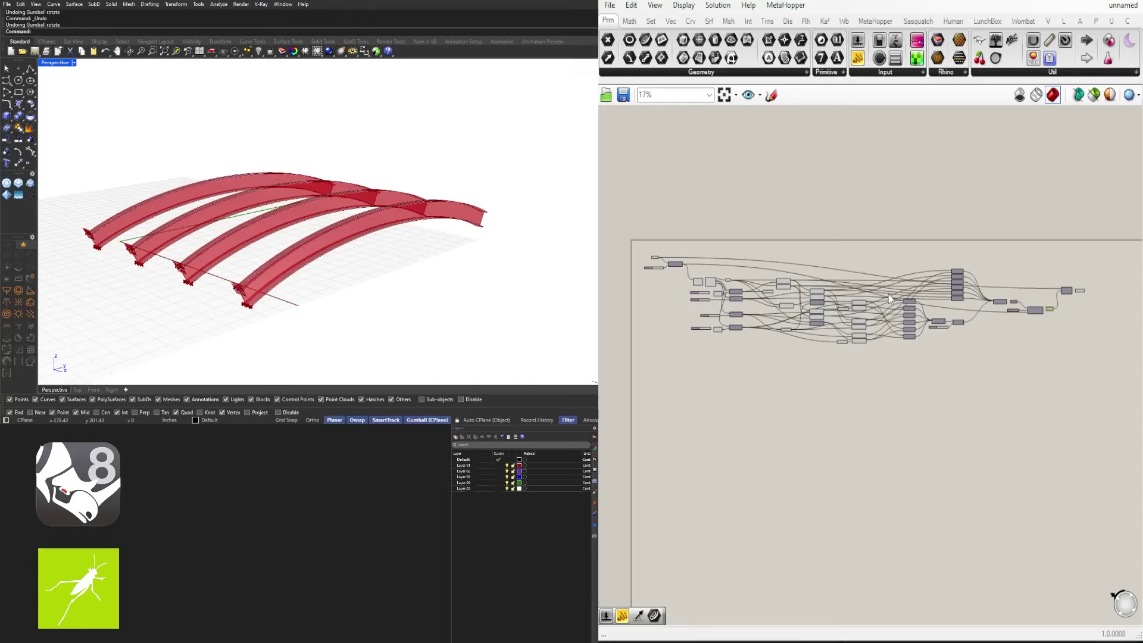
right_click_drag(390, 218, 388, 230)
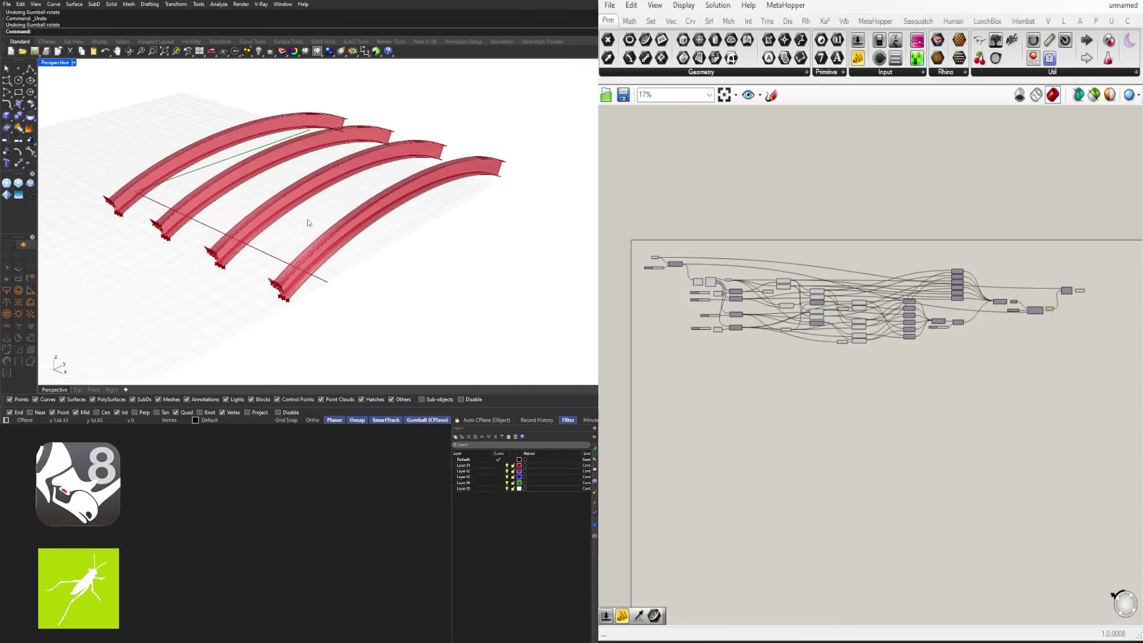
mouse_move(308, 222)
right_mouse_down()
mouse_move(242, 227)
mouse_move(347, 125)
mouse_move(338, 184)
mouse_move(350, 203)
mouse_move(304, 218)
mouse_move(320, 197)
mouse_move(318, 215)
right_mouse_up()
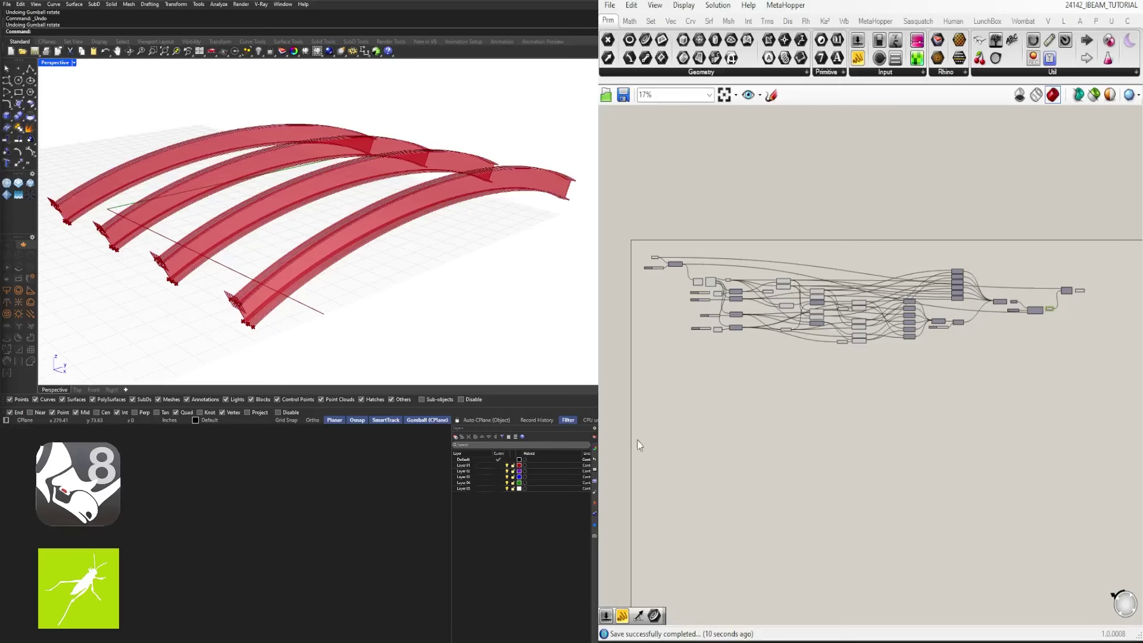
Rename the number slider feeding the Perp Frame's Parameter input as PLANE LOCATION
scroll(637, 441, "up", 5)
left_click(764, 334)
scroll(877, 361, "up", 2)
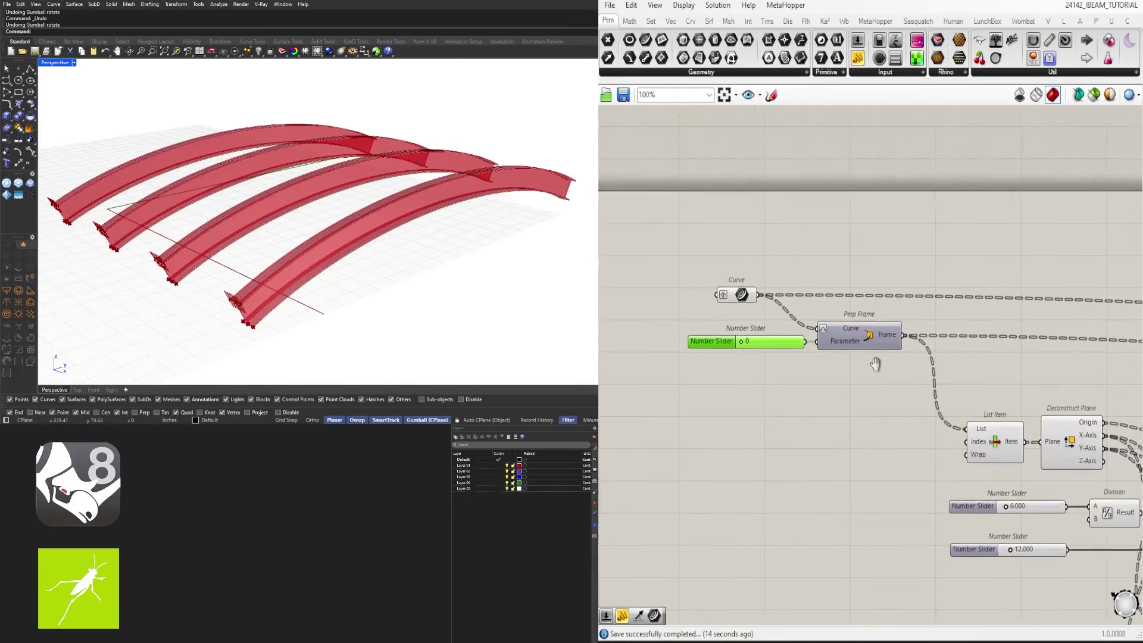
right_click(901, 333)
key("Escape")
right_click(655, 342)
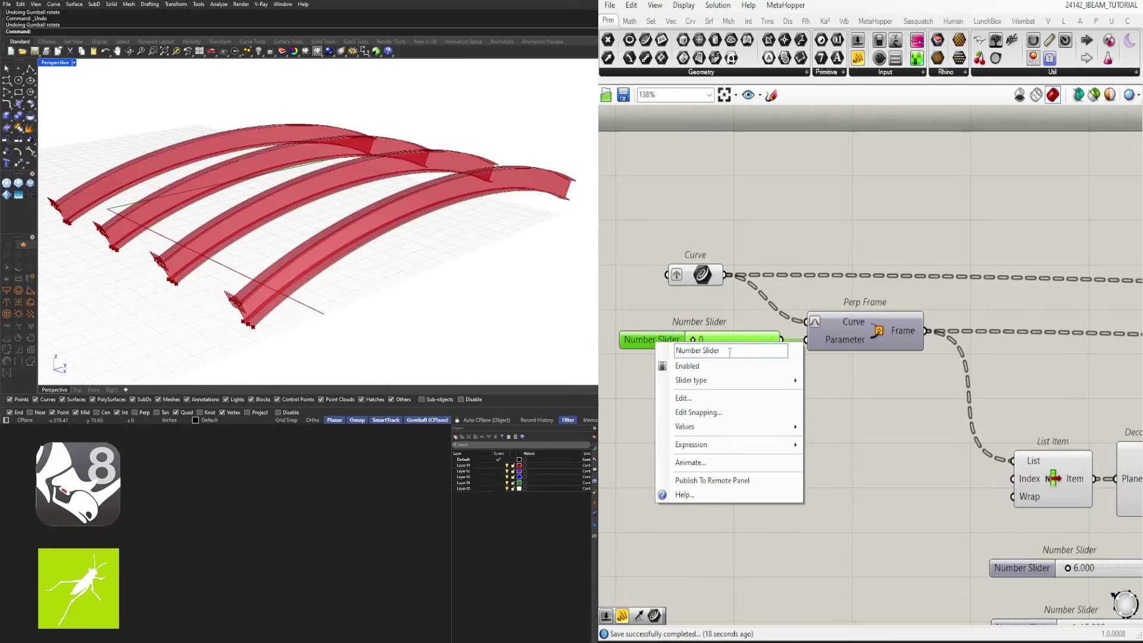
type("PLANE LOCATION")
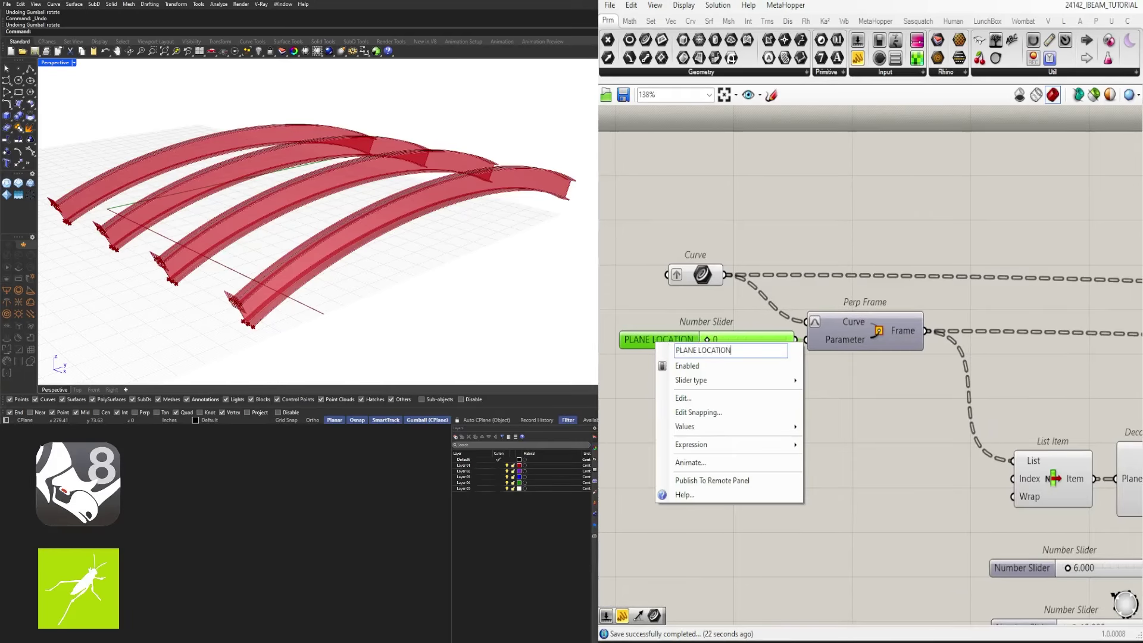
key("Return")
Rename the number slider feeding the upper Division component as WIDTH
scroll(721, 439, "down", 3)
right_click_drag(830, 487, 725, 409)
scroll(725, 409, "up", 2)
right_click(744, 409)
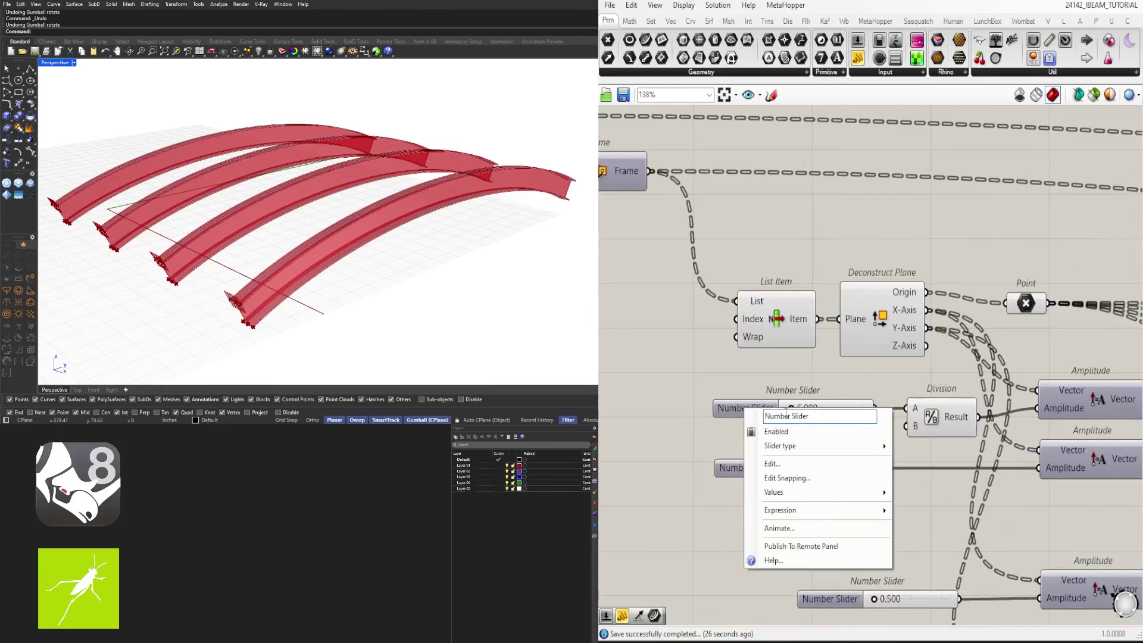
scroll(744, 410, "down", 1)
scroll(721, 404, "up", 1)
right_click(720, 404)
scroll(738, 396, "up", 2)
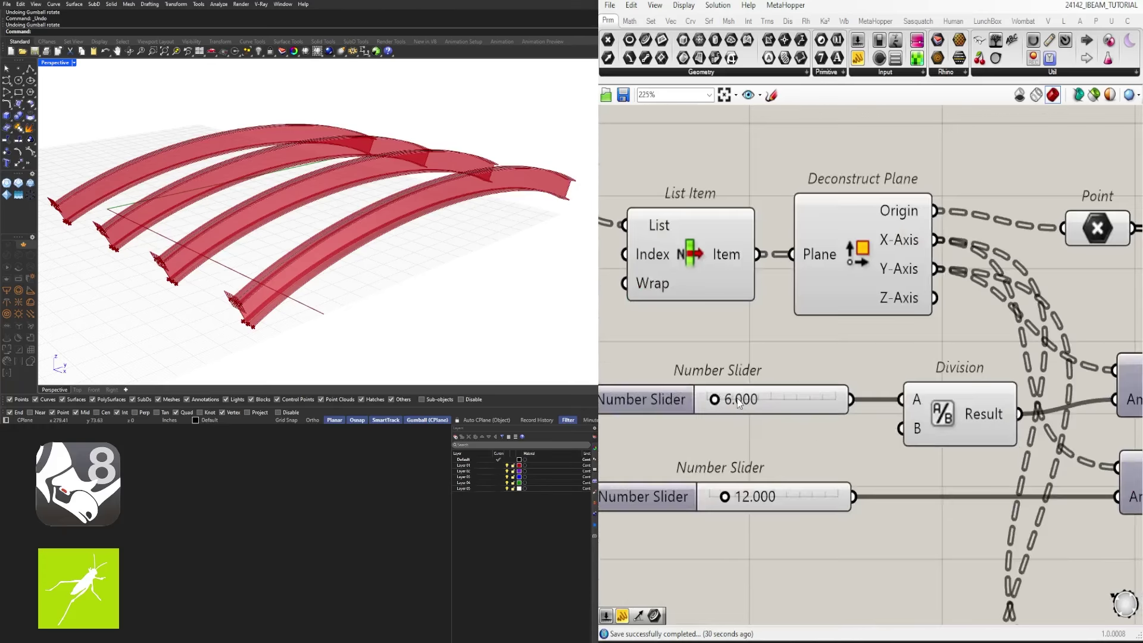
right_click(675, 404)
type("WIDTH")
key("Return")
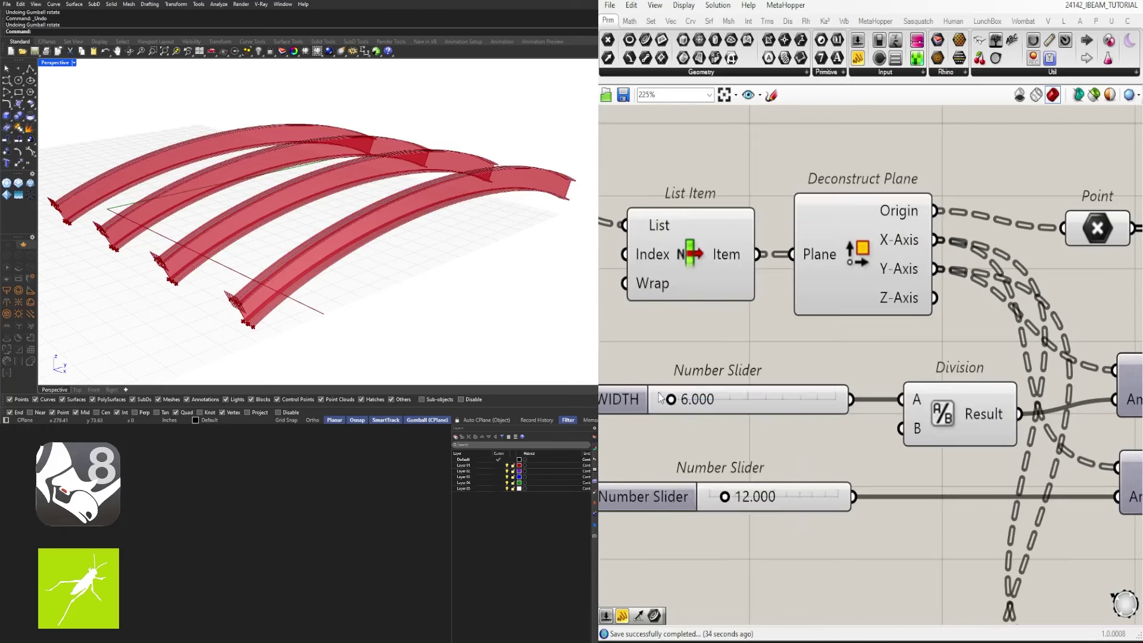
Rename the slider below WIDTH as HEIGHT, and place the WIDTH and HEIGHT sliders in separate groups
scroll(692, 421, "down", 2)
right_click(691, 443)
type("HEIGHT")
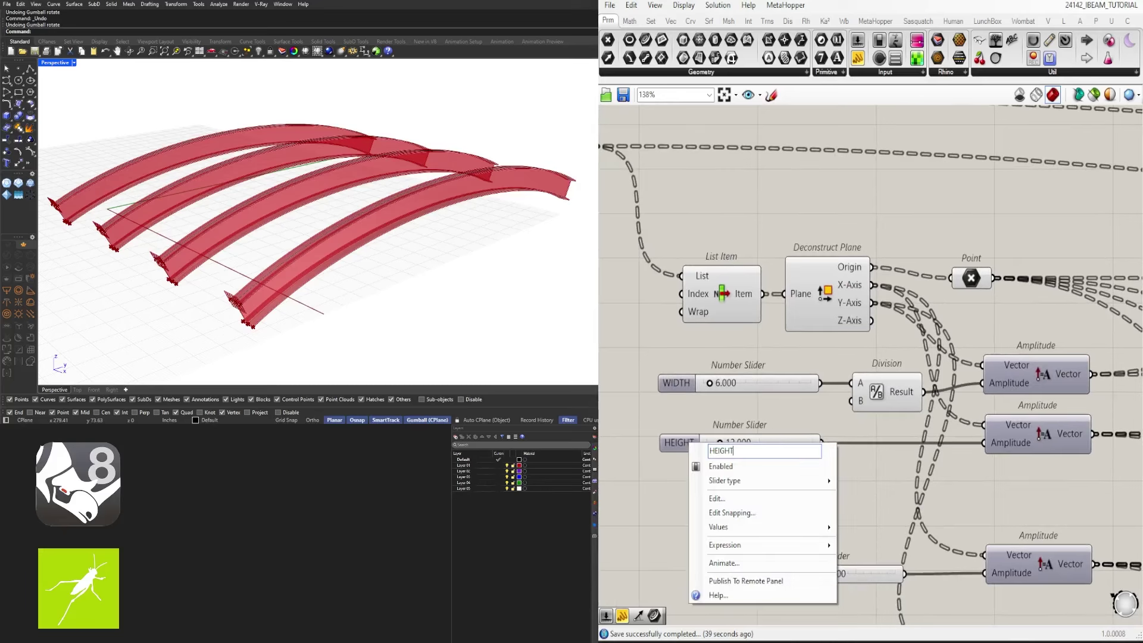
key("Return")
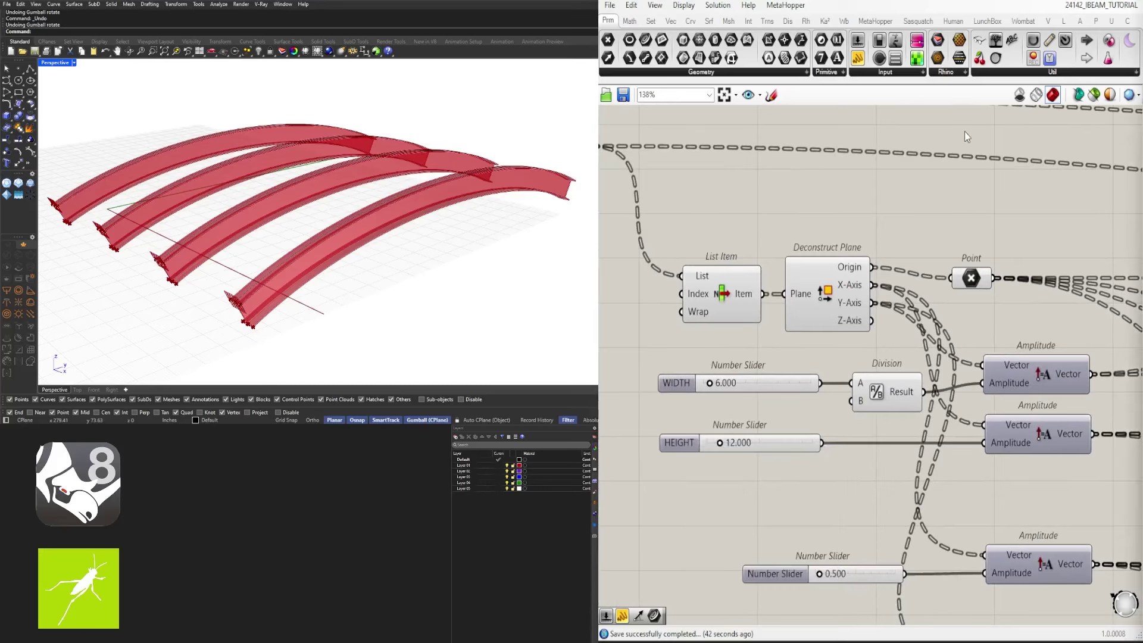
right_click_drag(965, 139, 945, 127)
left_click(656, 370)
left_click(674, 430, "shift")
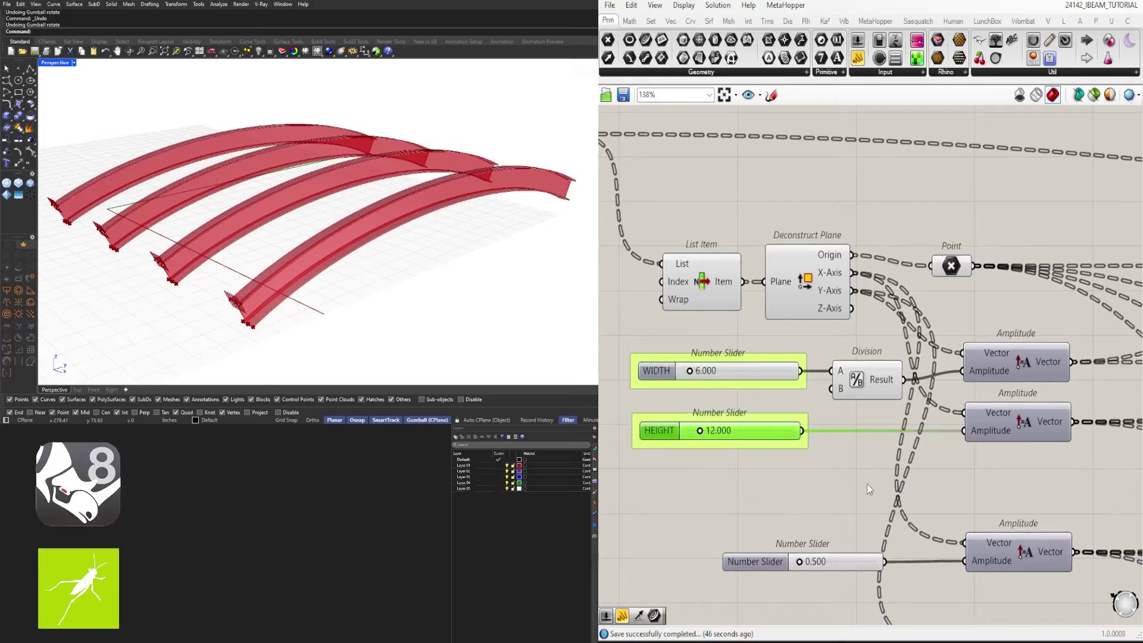
Vary the slider feeding the third Amplitude to check its effect on the beam profile, and rename it FLANGE
scroll(795, 495, "down", 2)
scroll(794, 495, "up", 4)
scroll(282, 293, "up", 3)
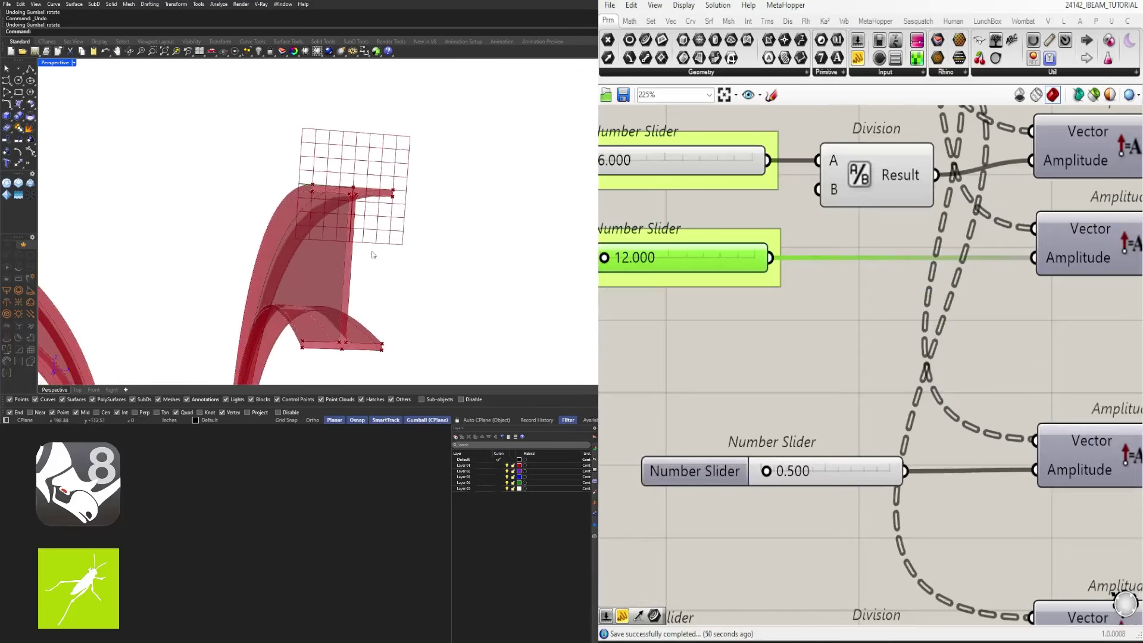
scroll(785, 455, "up", 3)
left_click_drag(759, 485, 751, 486)
scroll(751, 484, "down", 2)
right_click(819, 407)
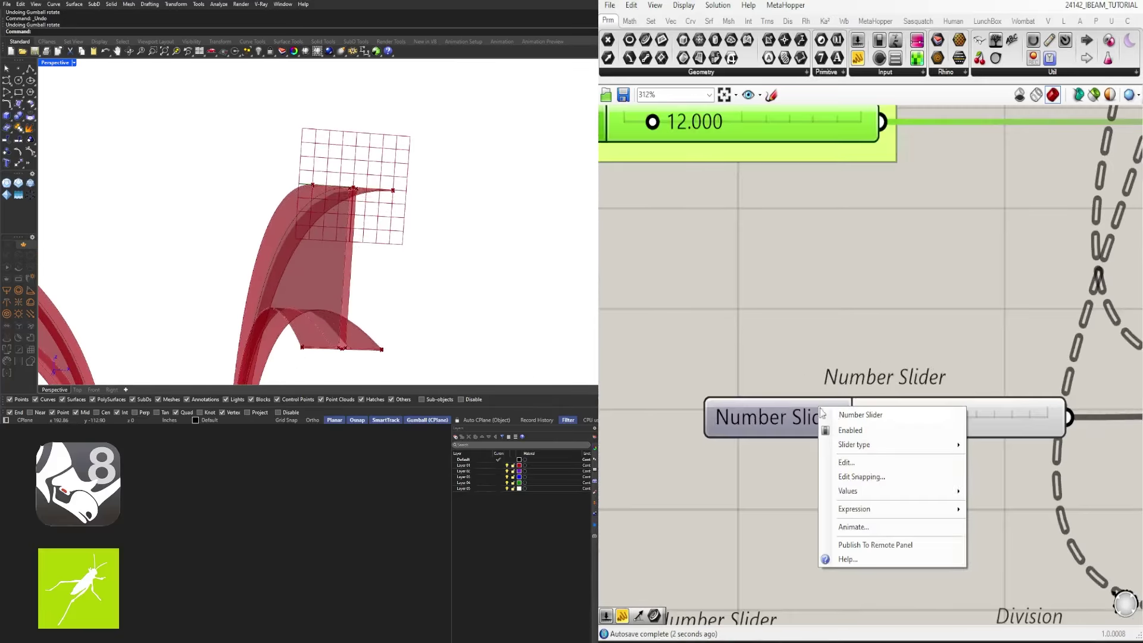
type("FLANGE DEPTH")
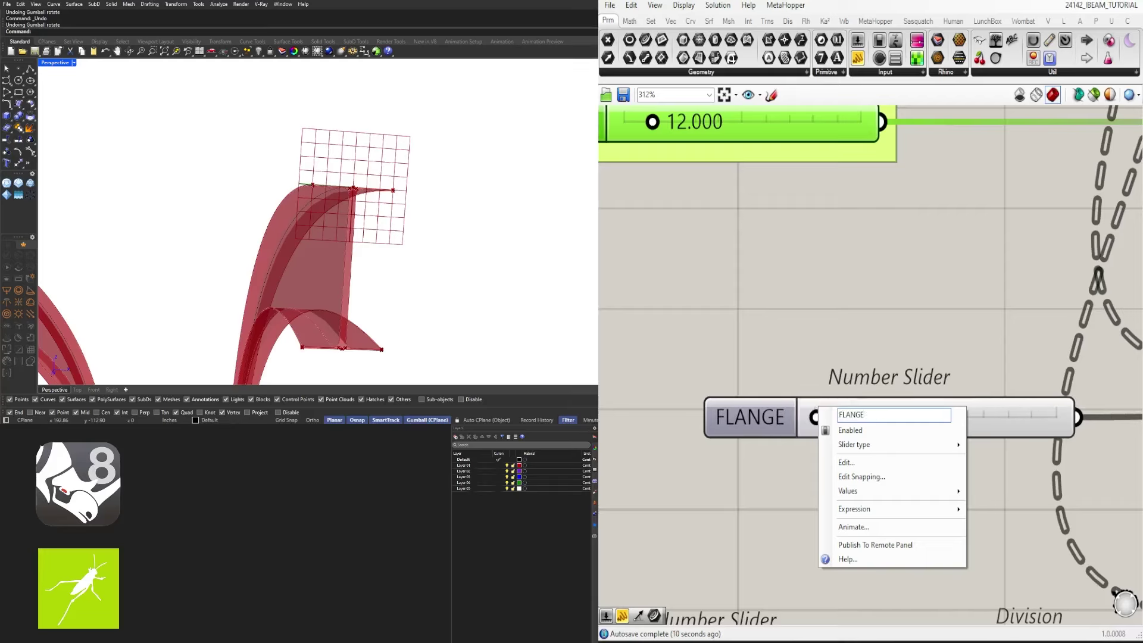
key("Escape")
Set the FLANGE slider to 1 and put it in its own group
double_click(861, 421)
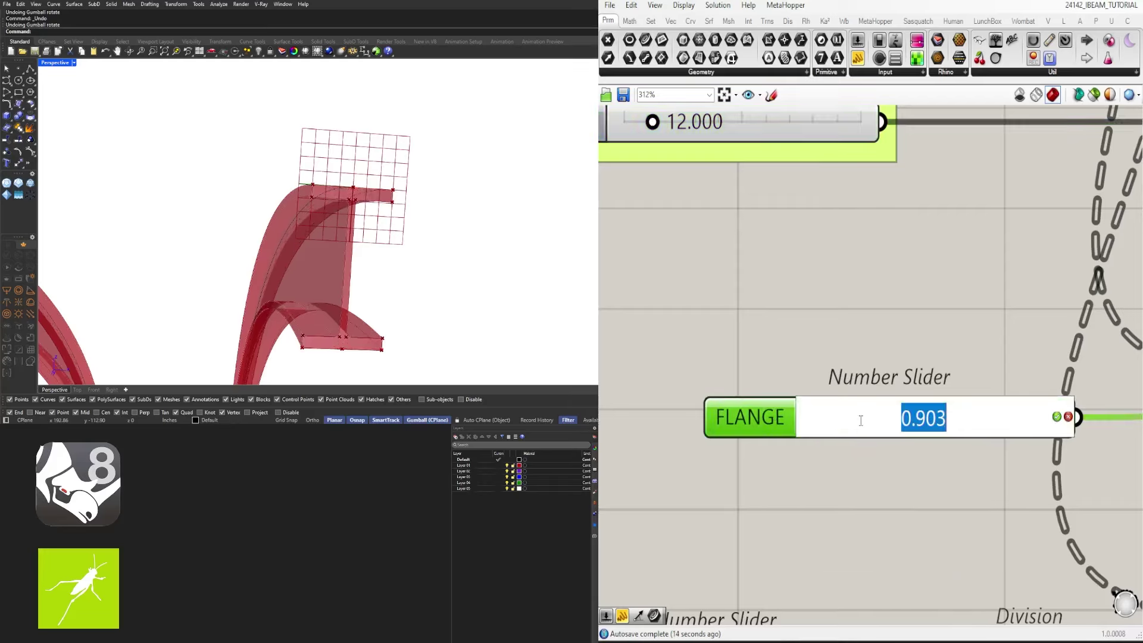
type("1")
key("Return")
scroll(772, 422, "down", 5)
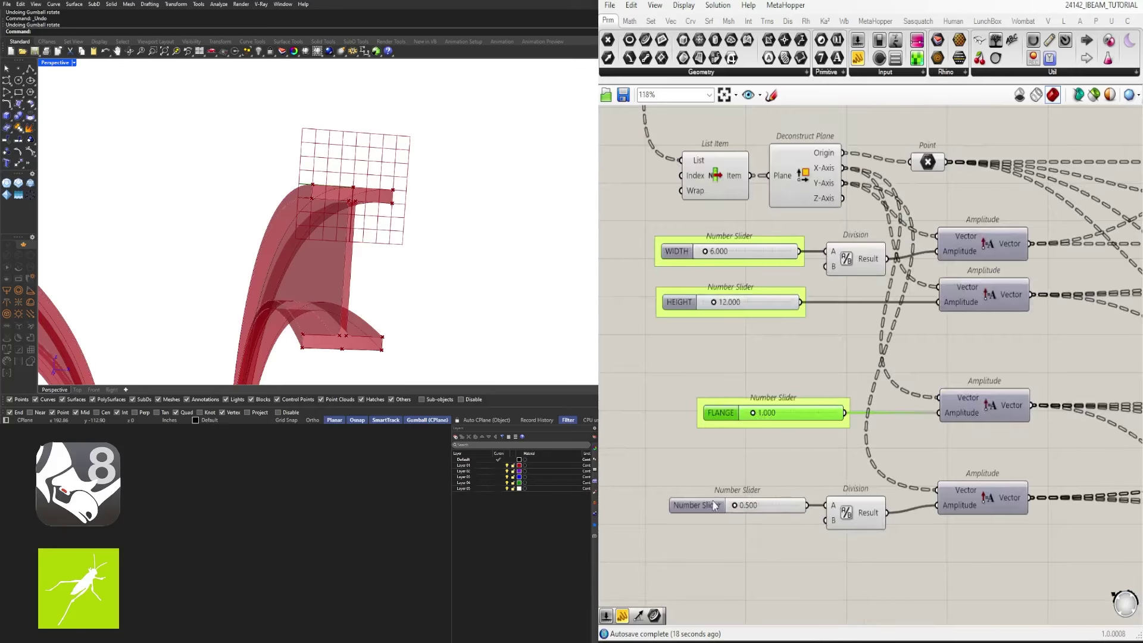
Rename the slider feeding the lower Division component as WEB and put it in its own group
left_click(715, 505)
scroll(714, 505, "up", 3)
right_click(704, 494)
type("WEB")
key("Return")
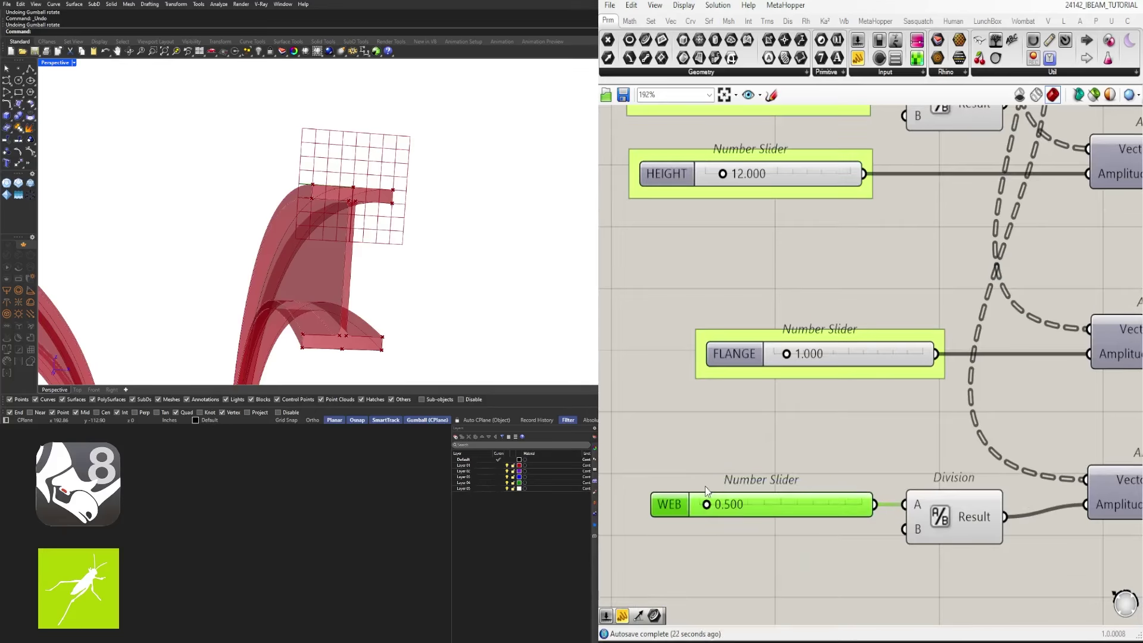
scroll(784, 193, "down", 4)
Turn off the preview of the plane, point and Move components that build the I-beam profile
left_click(783, 194)
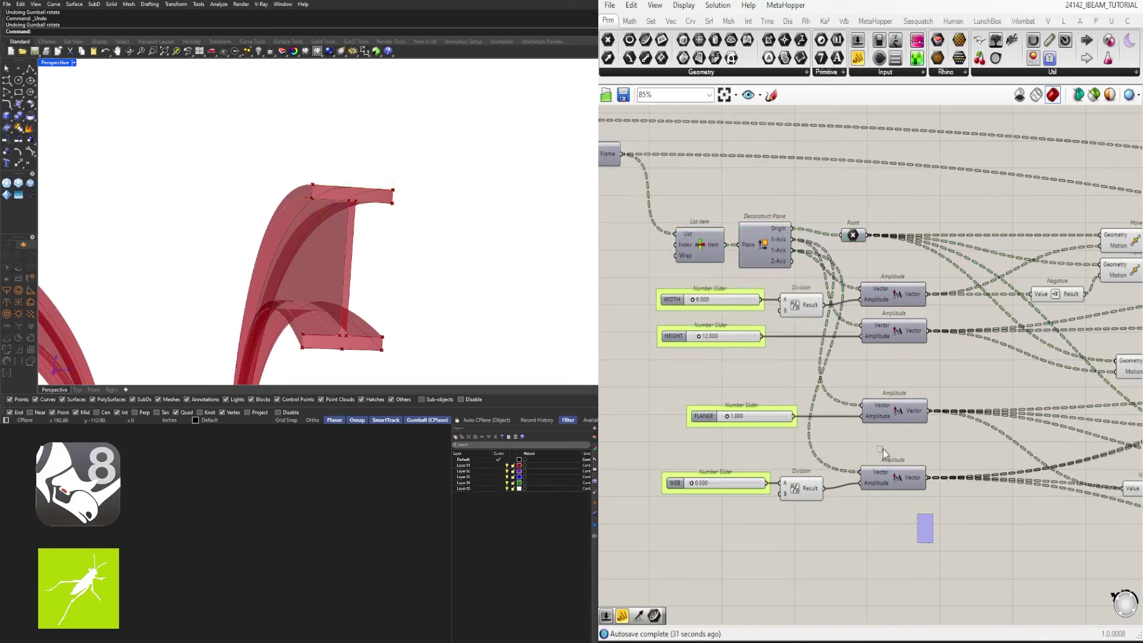
middle_click(816, 255)
scroll(816, 245, "down", 5)
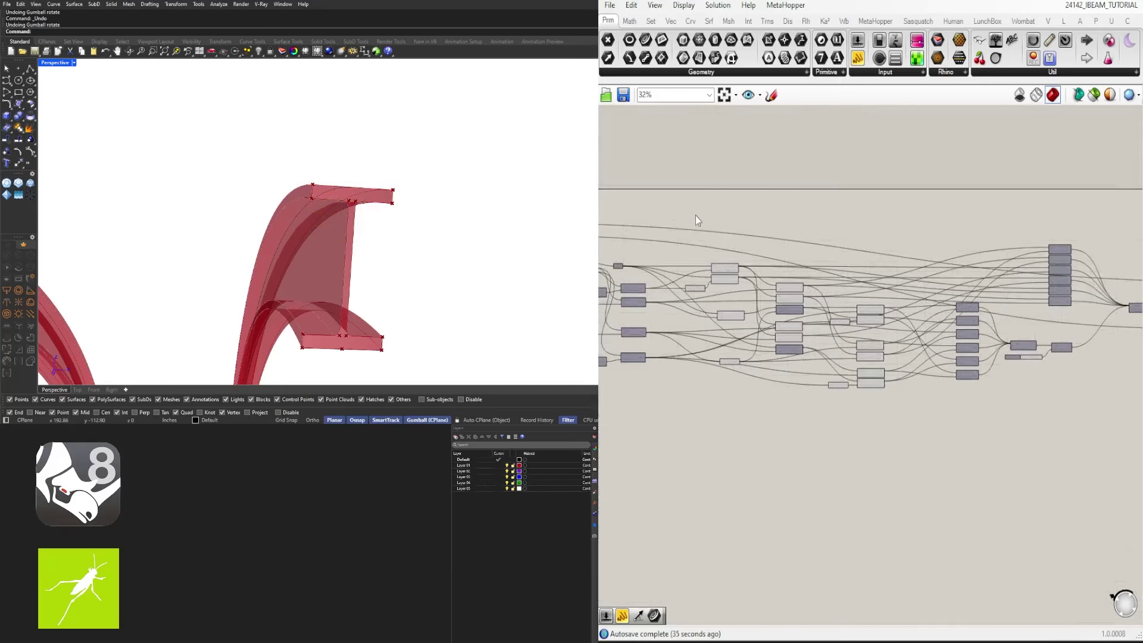
left_click_drag(692, 214, 895, 402)
left_click_drag(678, 220, 746, 300)
middle_click(910, 387)
left_click(916, 441)
left_click(1034, 434)
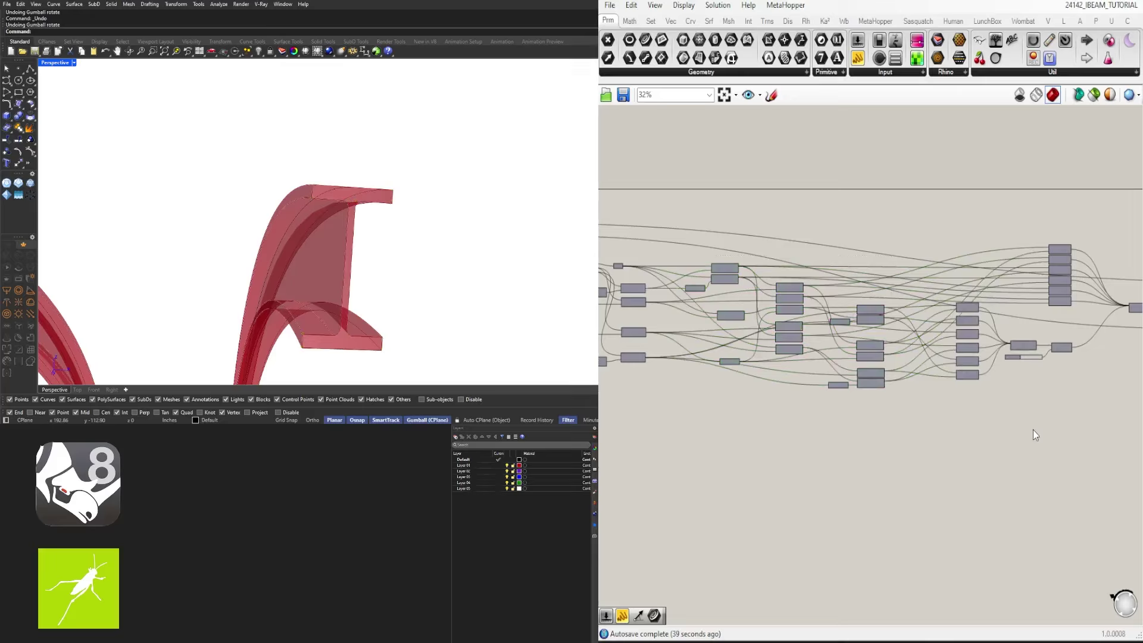
Rename the slider feeding the Fillet radius as FILLET and put it in its own group
scroll(1038, 352, "up", 8)
right_click(798, 419)
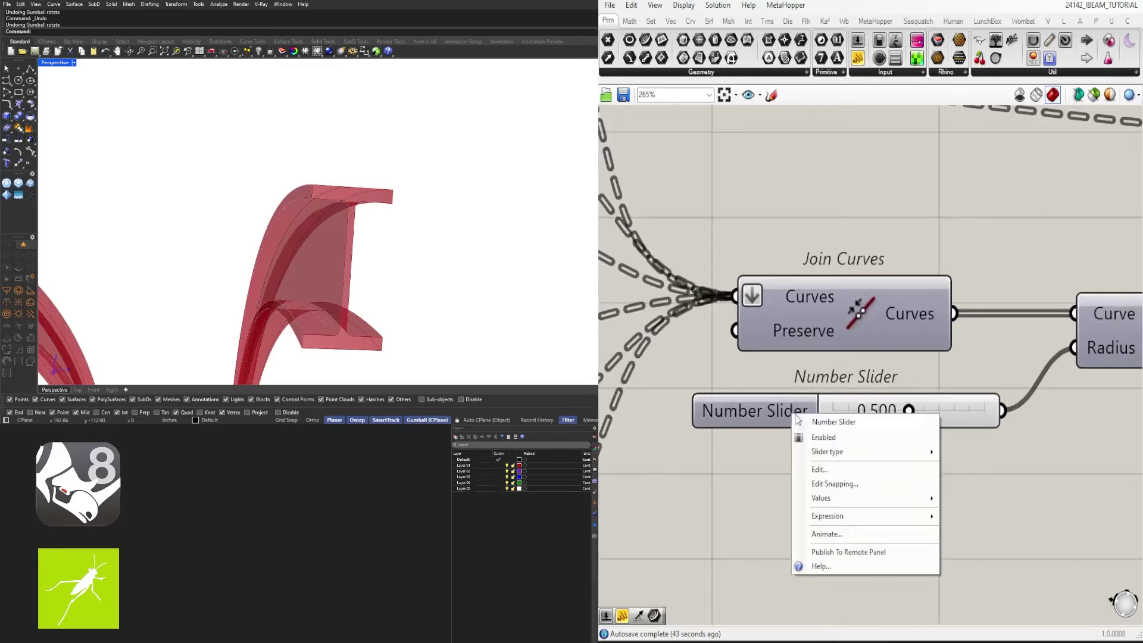
type("FILLET")
key("Return")
scroll(785, 441, "down", 8)
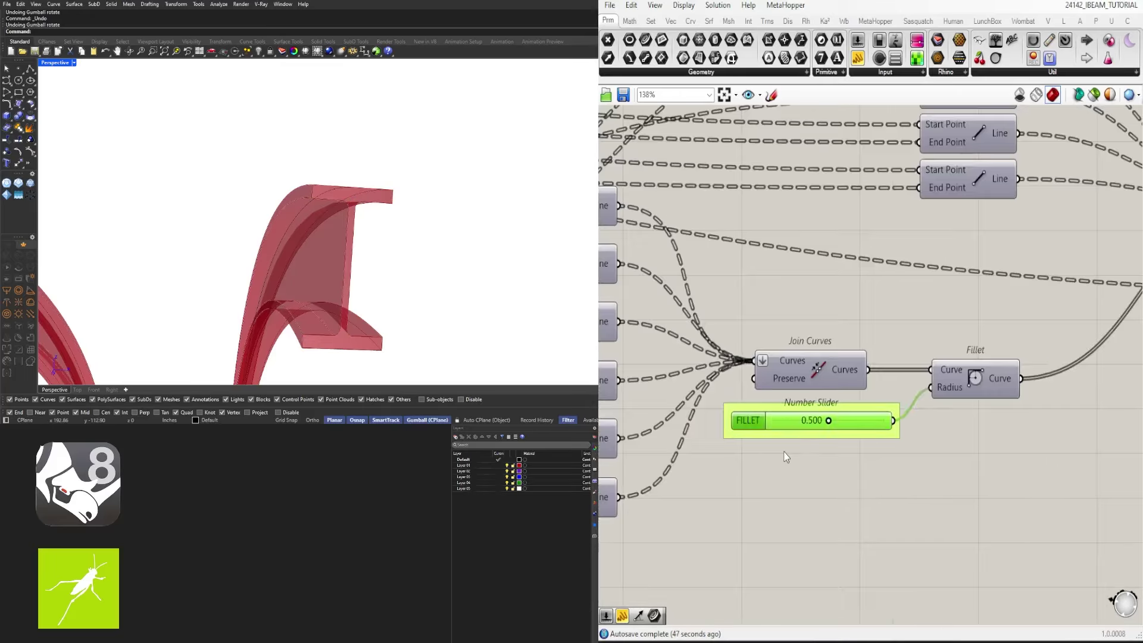
Put the ROTATION value list in its own group
scroll(774, 434, "up", 5)
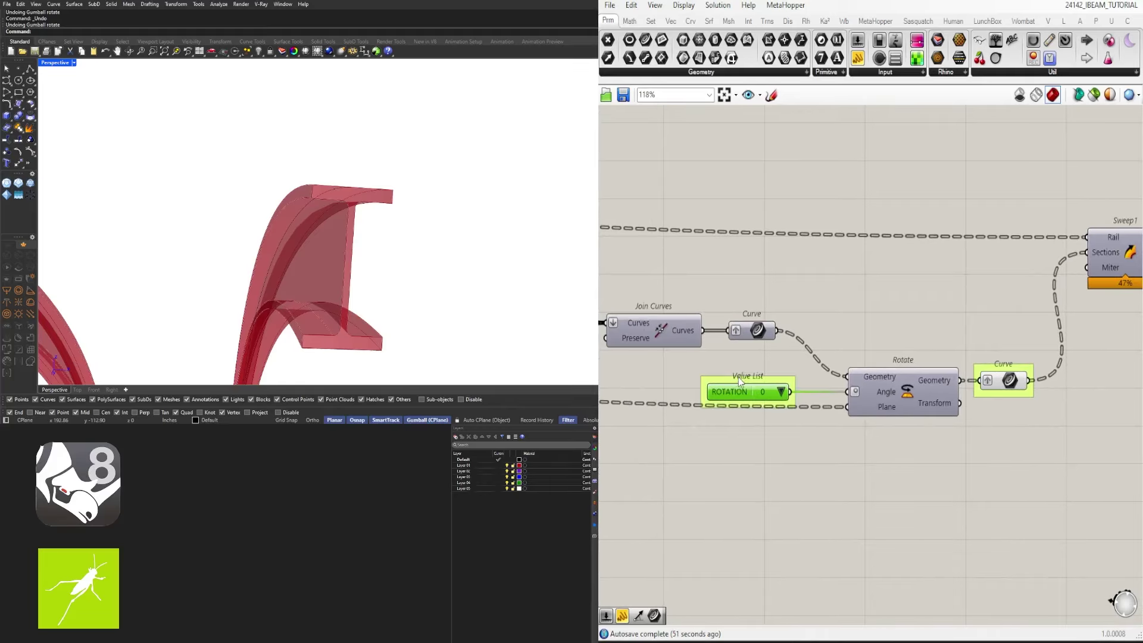
scroll(740, 381, "up", 3)
right_click(807, 396)
key("Escape")
scroll(893, 387, "down", 4)
scroll(975, 393, "up", 2)
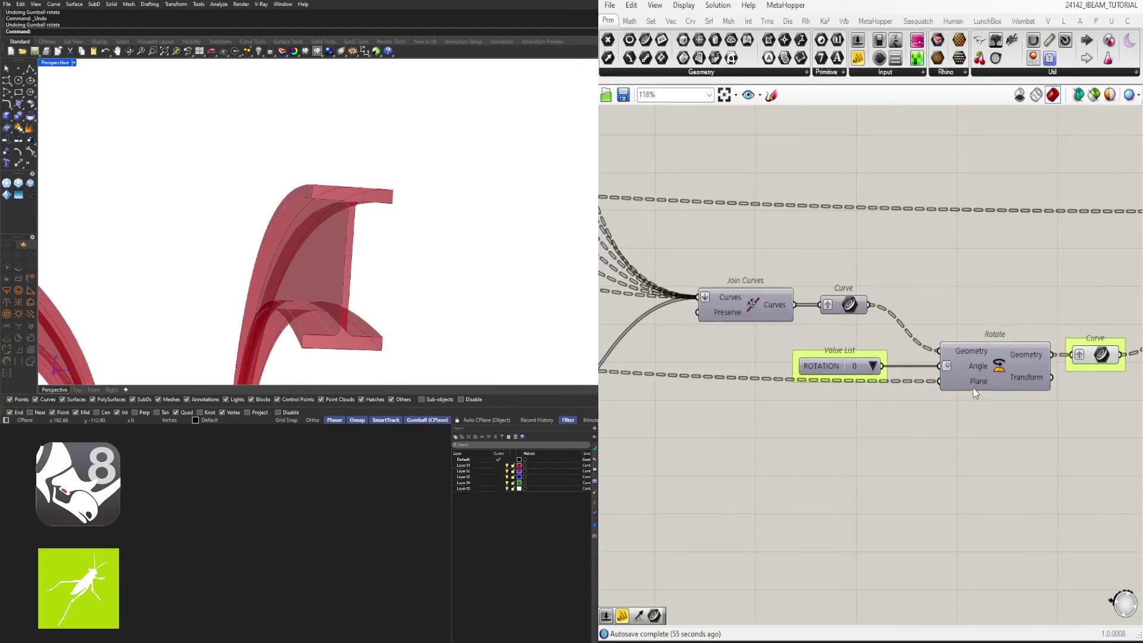
Hide the wires feeding the Plane input of Rotate and the Rail input of Sweep1
right_click(975, 393)
mouse_move(1105, 421)
left_click(1127, 447)
scroll(1002, 446, "down", 3)
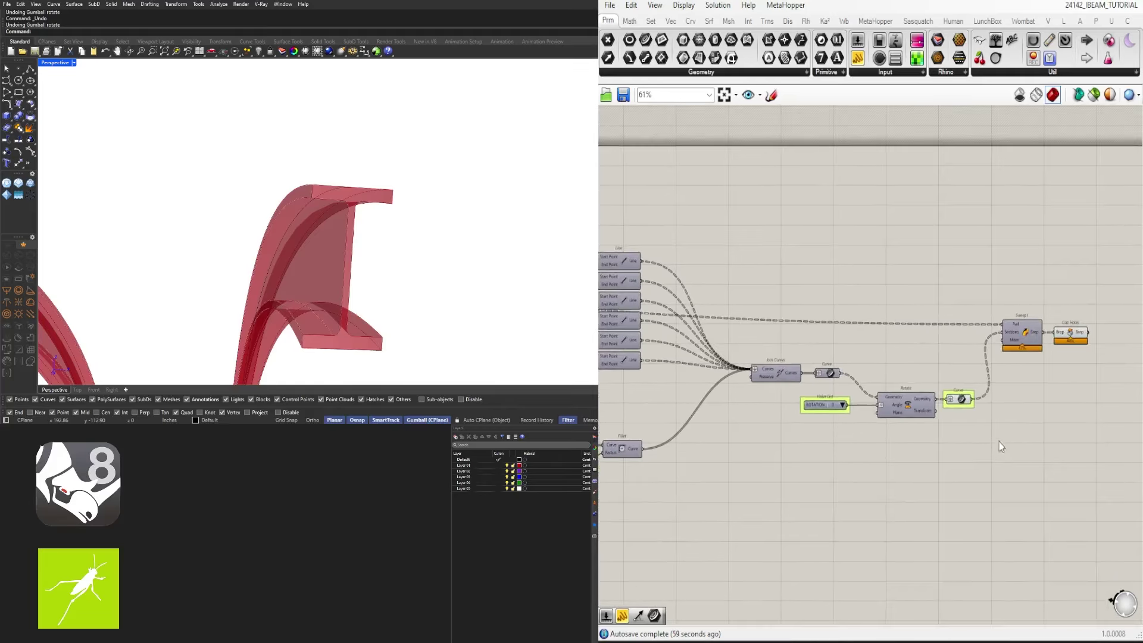
scroll(828, 410, "up", 3)
scroll(947, 437, "down", 4)
scroll(834, 357, "up", 4)
right_click(778, 322)
mouse_move(857, 357)
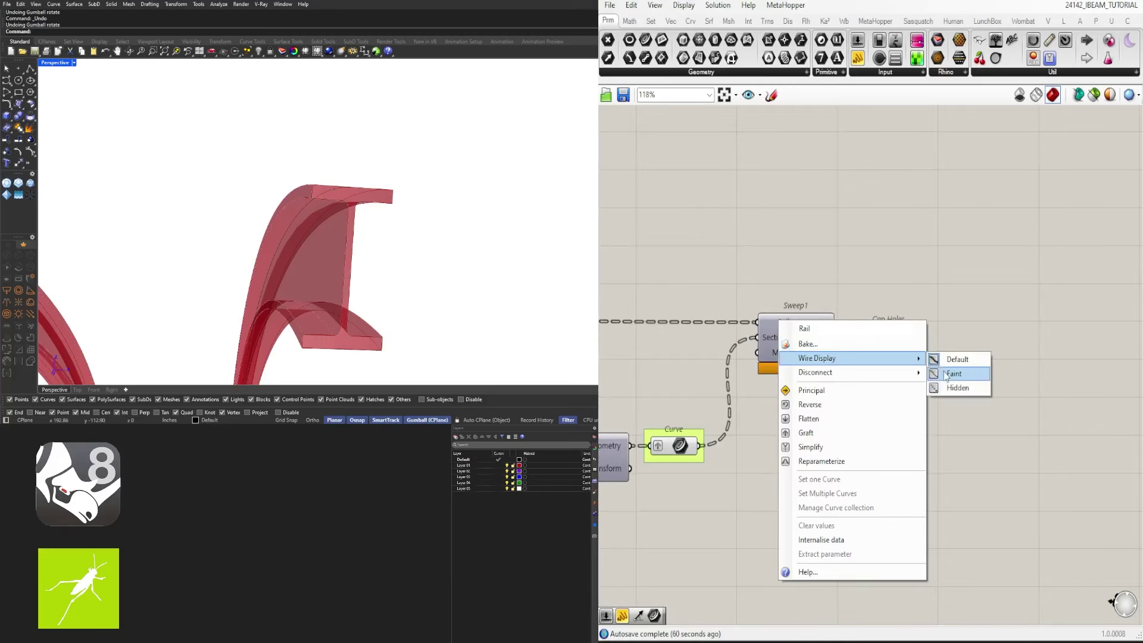
left_click(952, 373)
Move Sweep1 and Cap Holes down into line with the grouped Curve parameter after Rotate
left_click_drag(753, 314, 969, 426)
left_click_drag(798, 354, 755, 465)
left_click(878, 405)
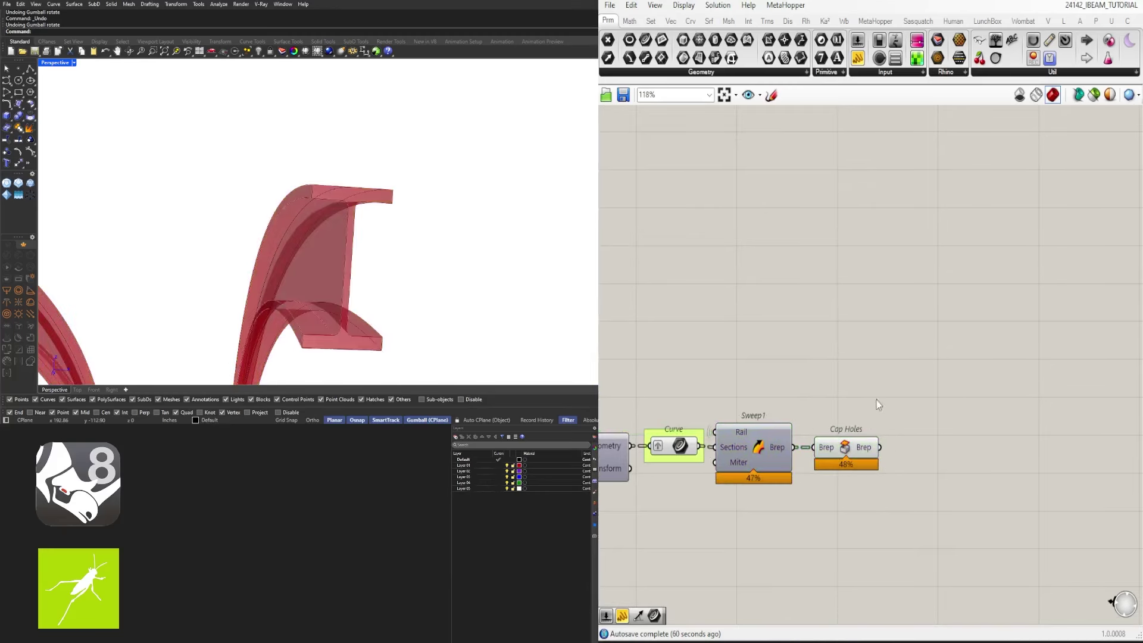
left_click_drag(878, 404, 711, 494)
left_click_drag(774, 456, 784, 455)
Add a Geometry parameter fed by the Cap Holes output and turn off the preview of Cap Holes
left_click(940, 444)
type("G")
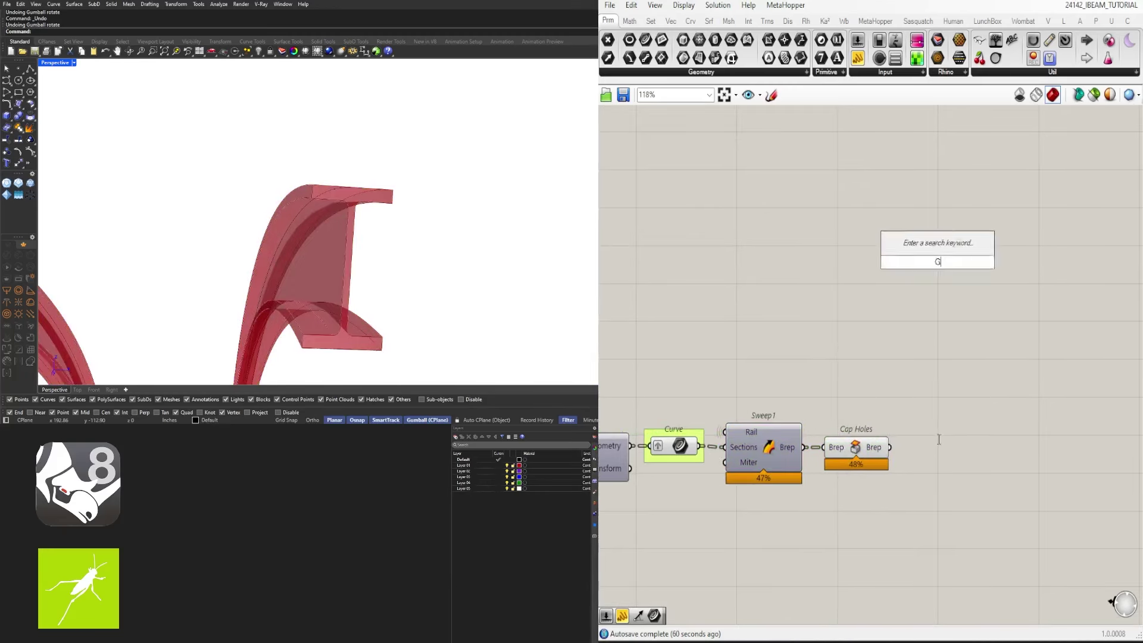
type("eometry")
left_click(939, 448)
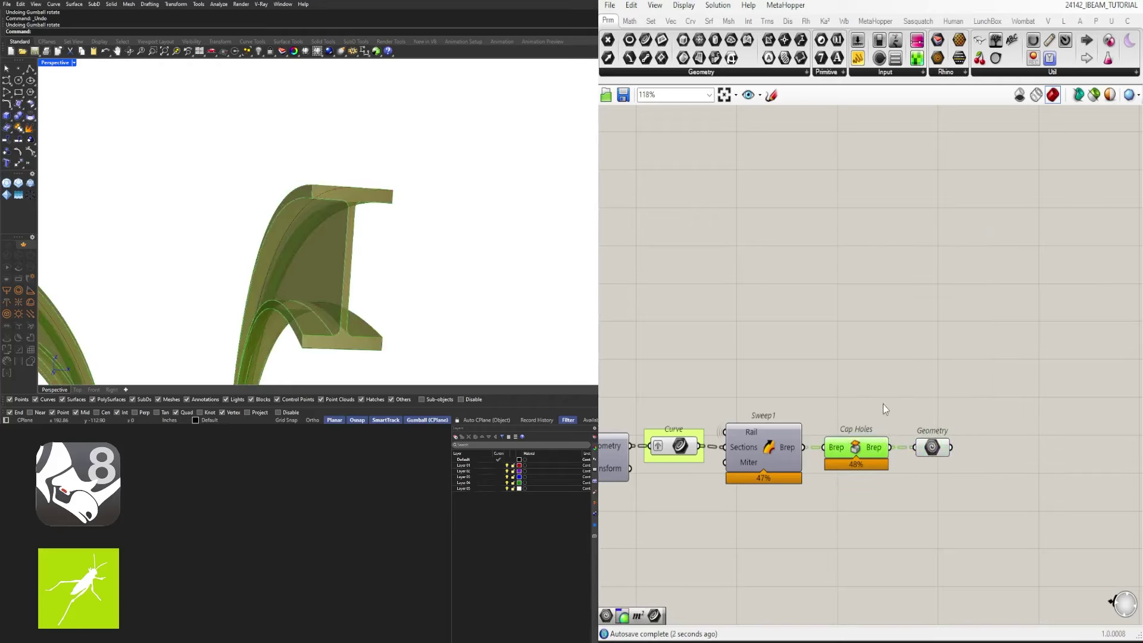
left_click(951, 447)
Group the Geometry parameter and name the group I BEAM
key("ctrl+g")
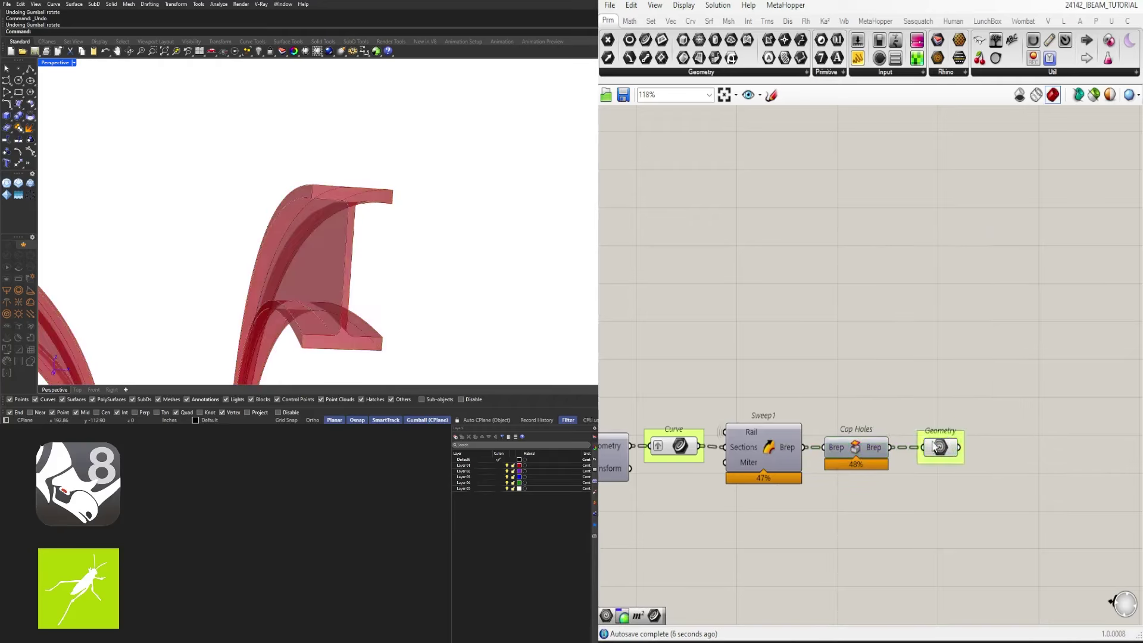
right_click(949, 439)
type("I BEAM")
key("Return")
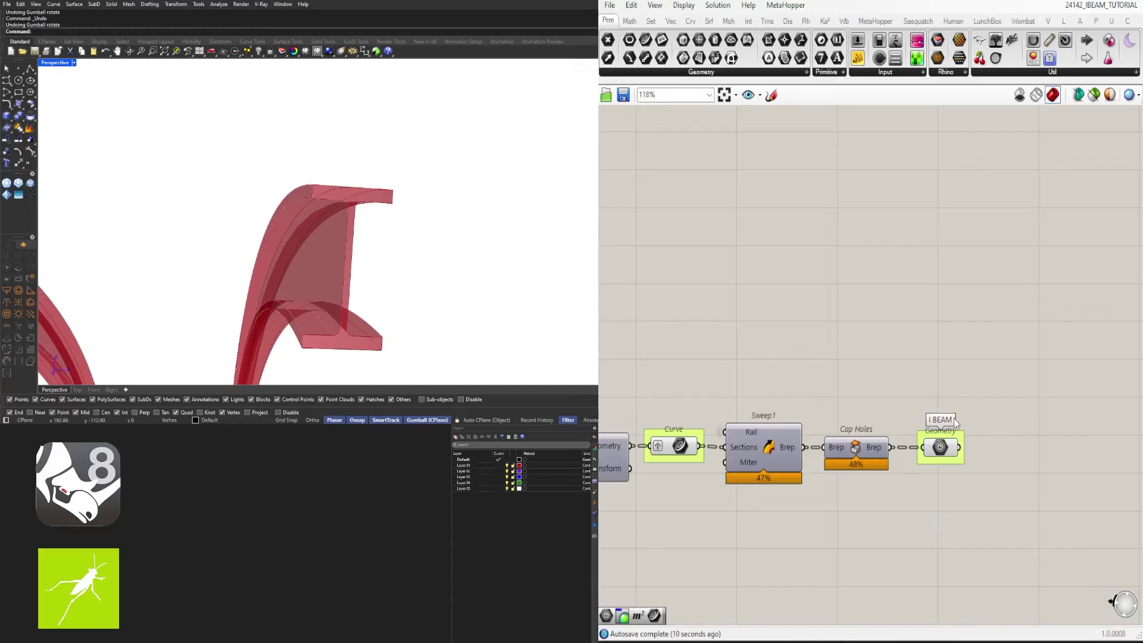
Stack the upper set of Line components above the lower set and align all of them in one vertical column
scroll(979, 393, "down", 5)
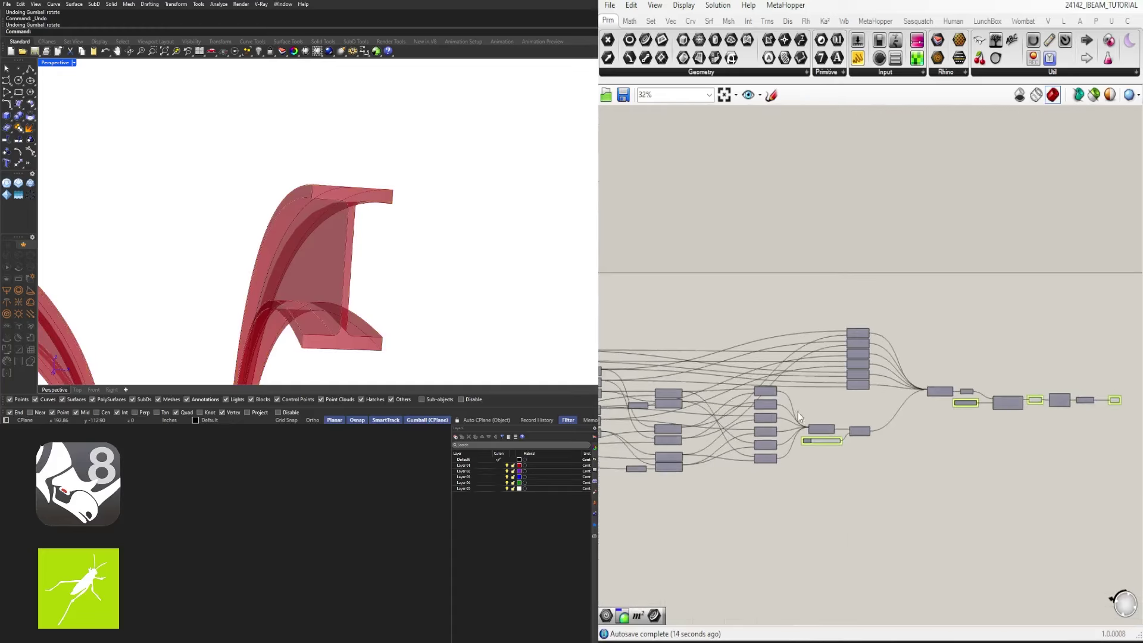
scroll(977, 437, "up", 4)
left_click_drag(991, 417, 834, 300)
left_click_drag(881, 429, 804, 301)
left_click(882, 381)
scroll(821, 381, "down", 3)
left_click_drag(833, 512, 779, 286)
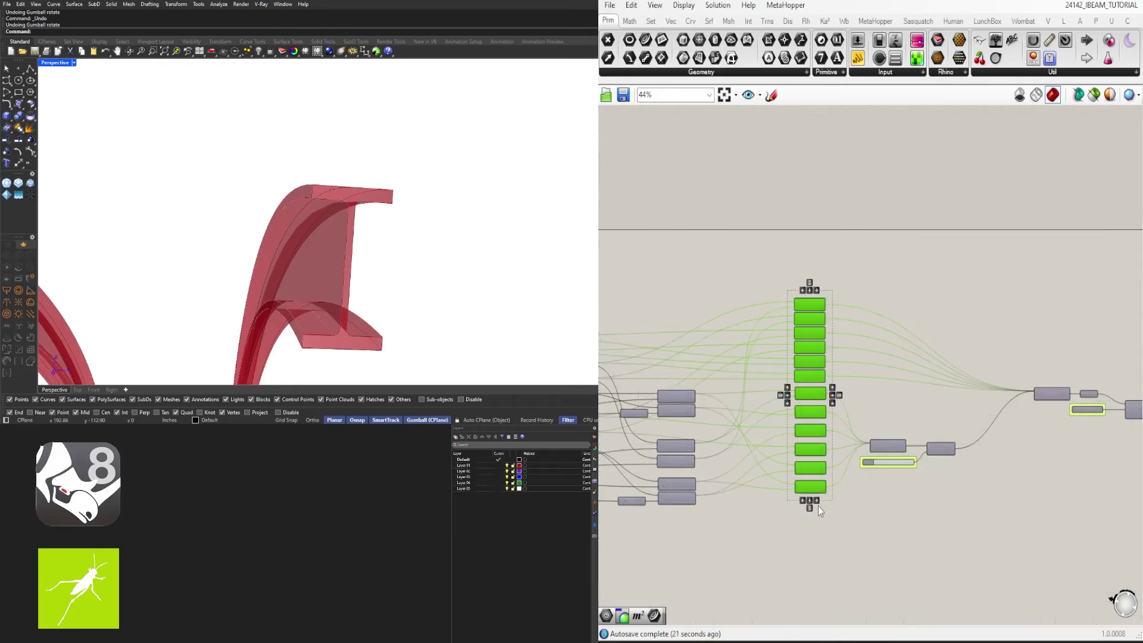
left_click(823, 511)
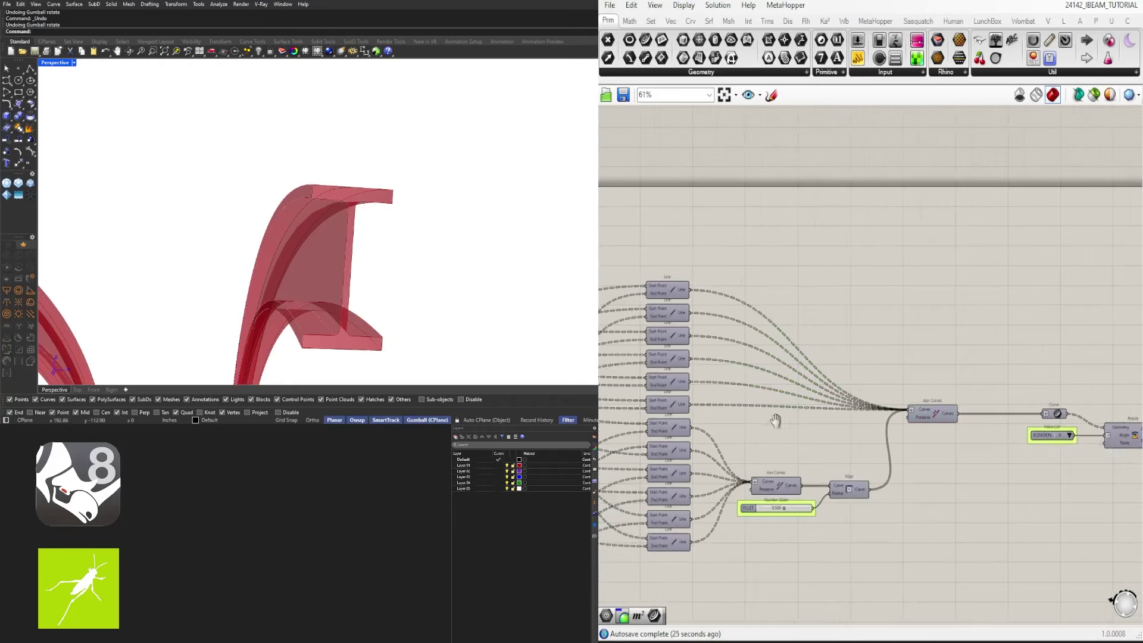
Stack the second set of Move components tightly and align all six in one vertical column
right_click_drag(773, 416, 861, 458)
left_click_drag(944, 478, 778, 561)
scroll(905, 465, "up", 3)
scroll(919, 381, "down", 1)
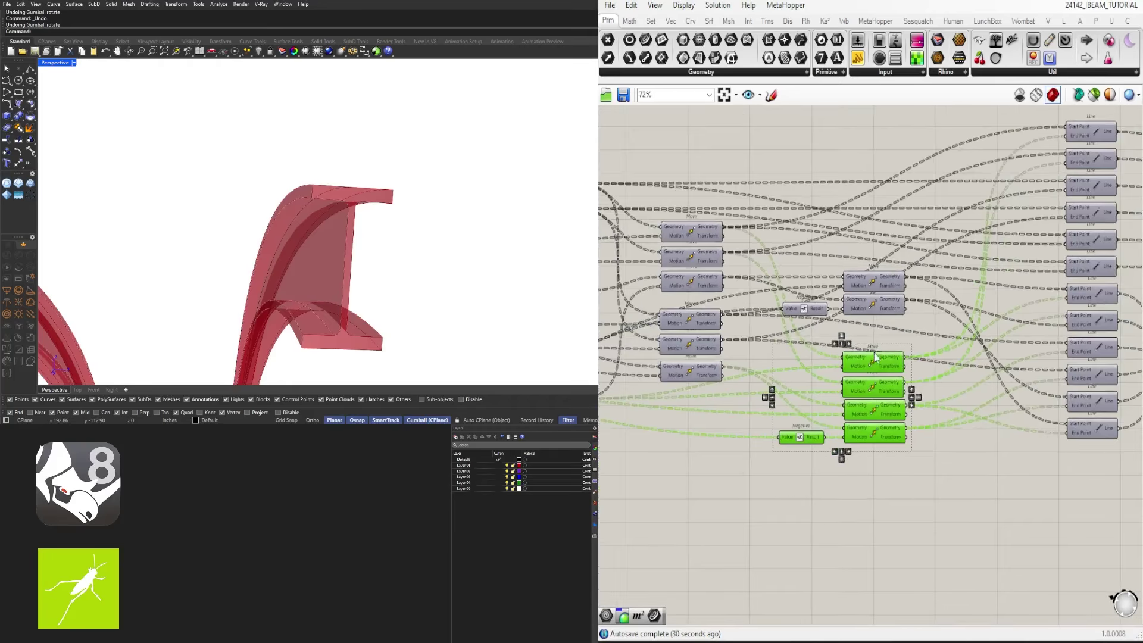
key("ctrl+z")
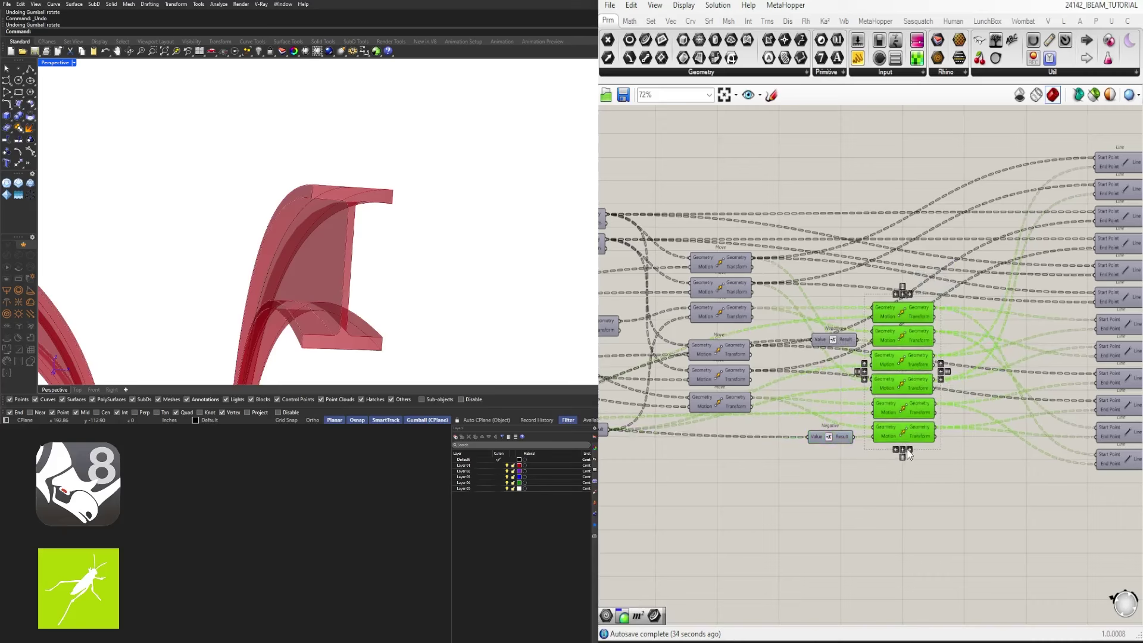
left_click_drag(846, 474, 825, 290)
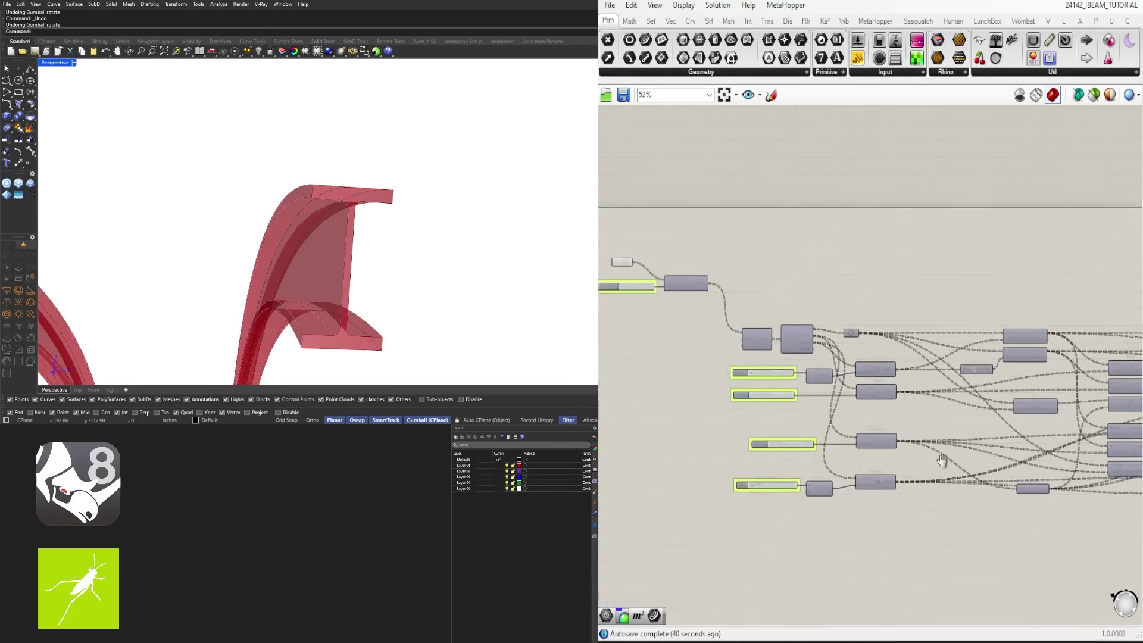
Move the FLANGE and WEB sliders with their Division and Amplitude components up directly beneath the HEIGHT row
left_click_drag(911, 545, 812, 479)
scroll(813, 479, "up", 4)
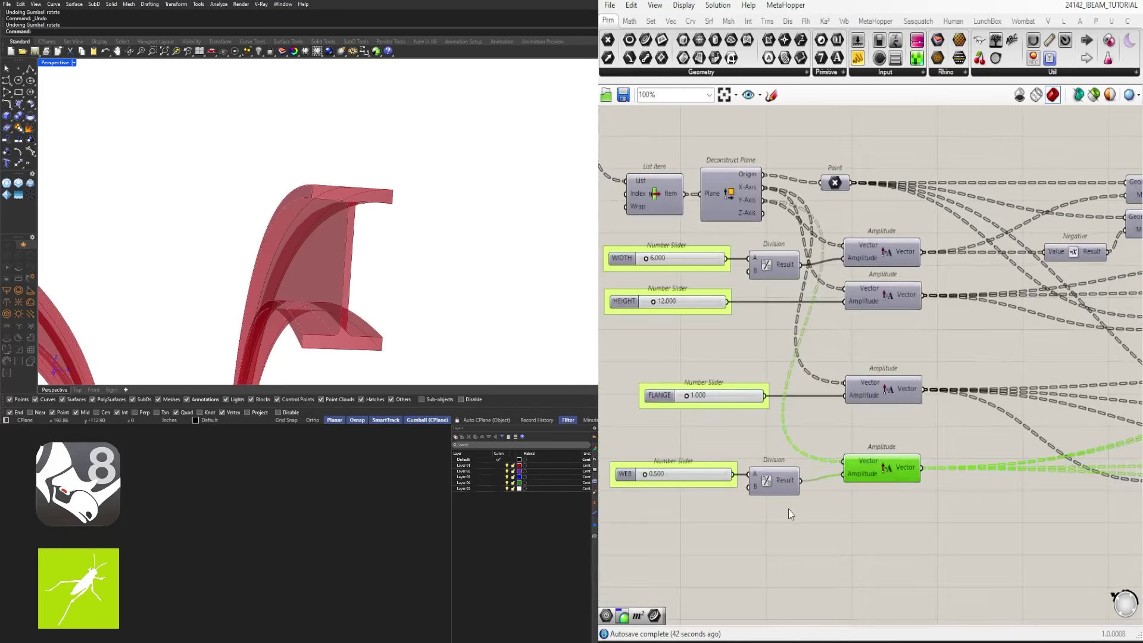
left_click_drag(960, 547, 761, 496)
left_click_drag(762, 498, 762, 399)
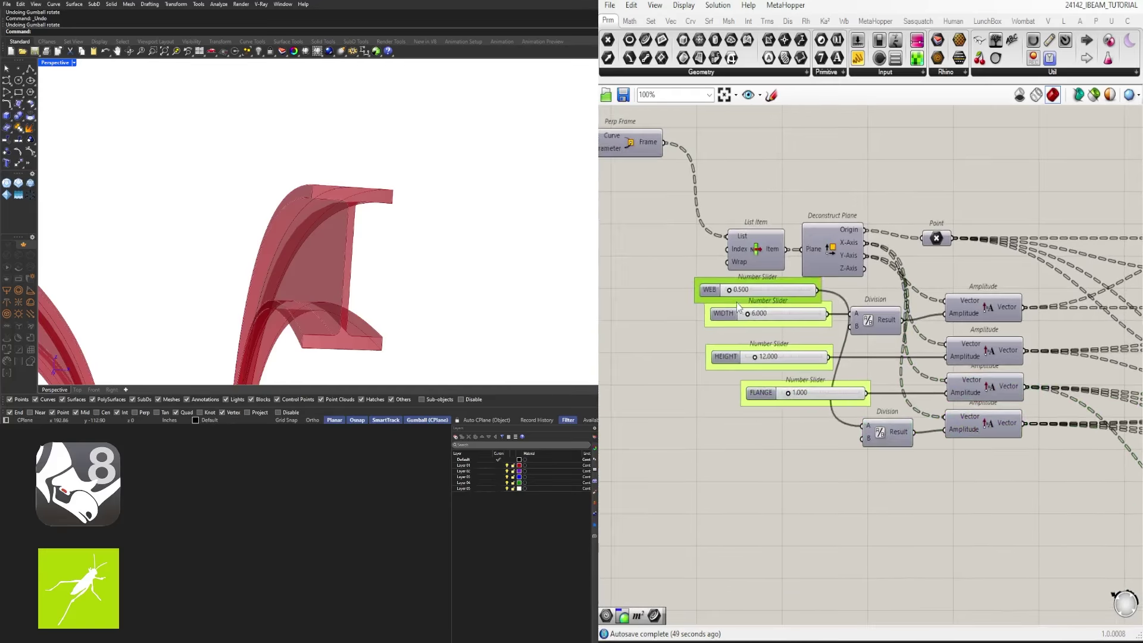
left_click_drag(738, 306, 747, 442)
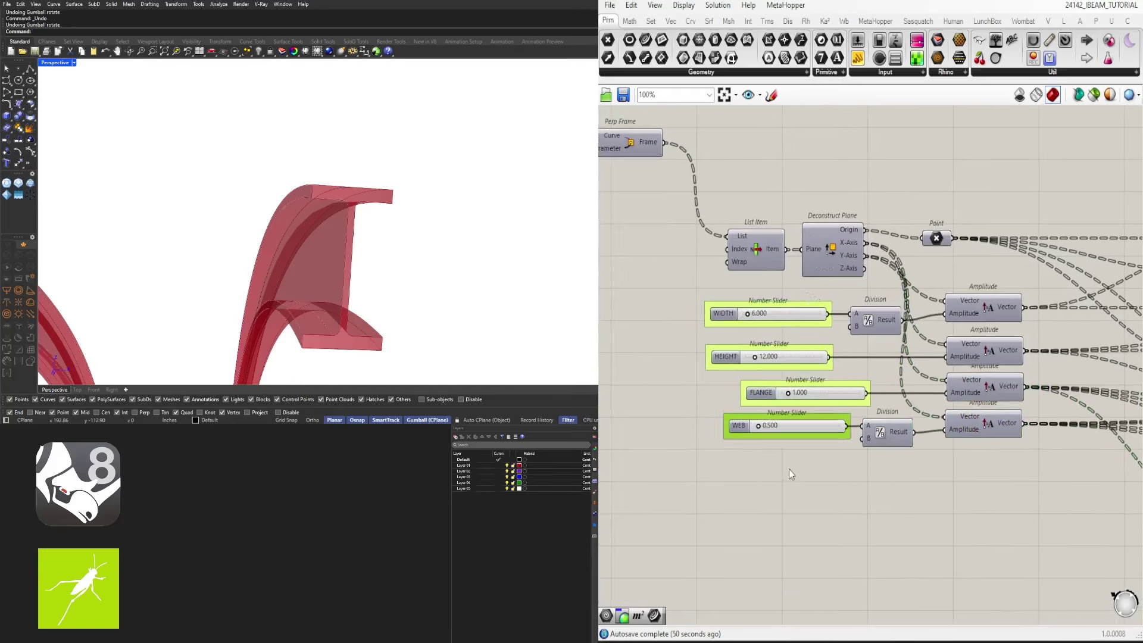
Align the WIDTH, HEIGHT, FLANGE and WEB sliders in one column and space the four Amplitude components evenly
left_click_drag(851, 484, 693, 287)
left_click(823, 492)
scroll(853, 406, "up", 1)
left_click(992, 438)
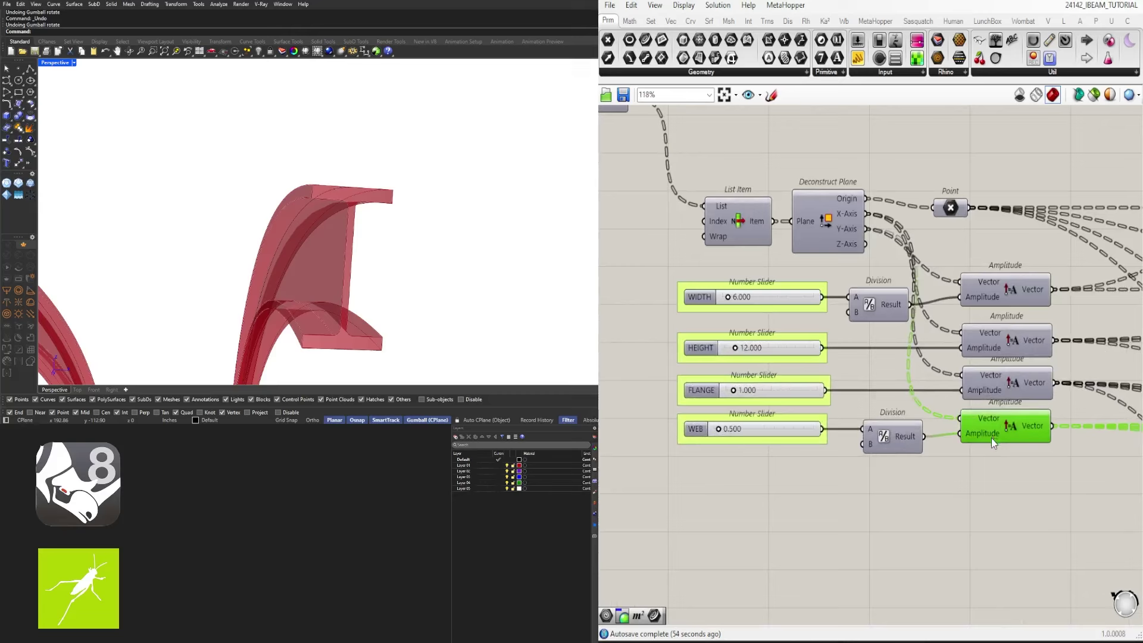
left_click(993, 383, "shift")
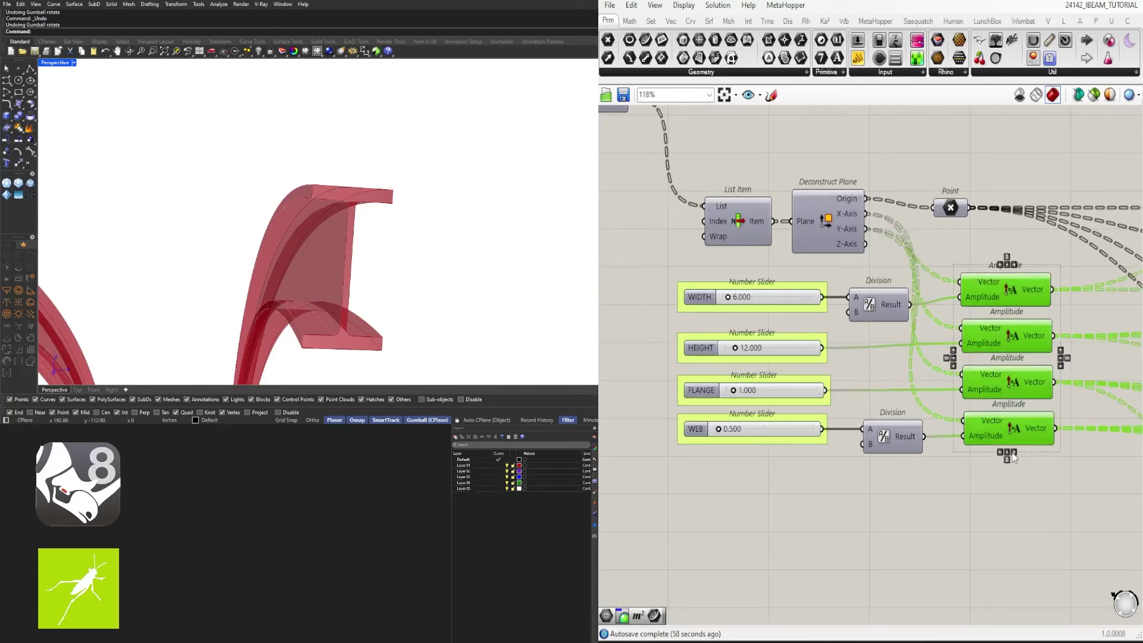
Group the input Curve parameter feeding Perp Frame and name the group SET CURVES
scroll(956, 343, "down", 3)
left_click_drag(750, 181, 783, 250)
left_click(759, 241)
scroll(759, 241, "up", 2)
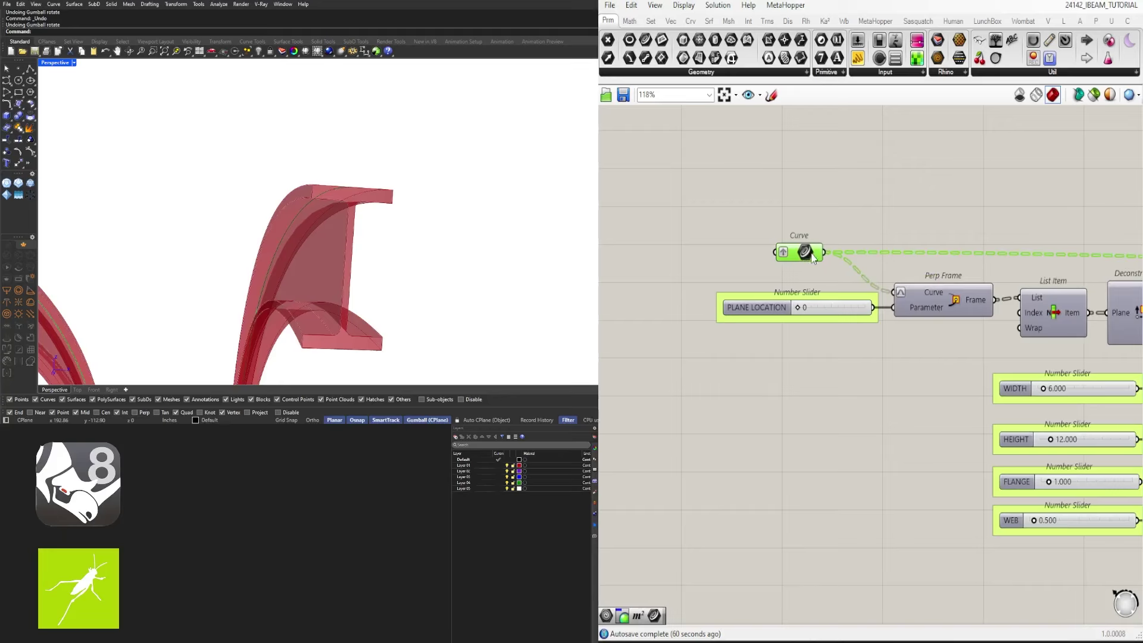
scroll(812, 258, "up", 3)
right_click(878, 244)
type("SET CUR")
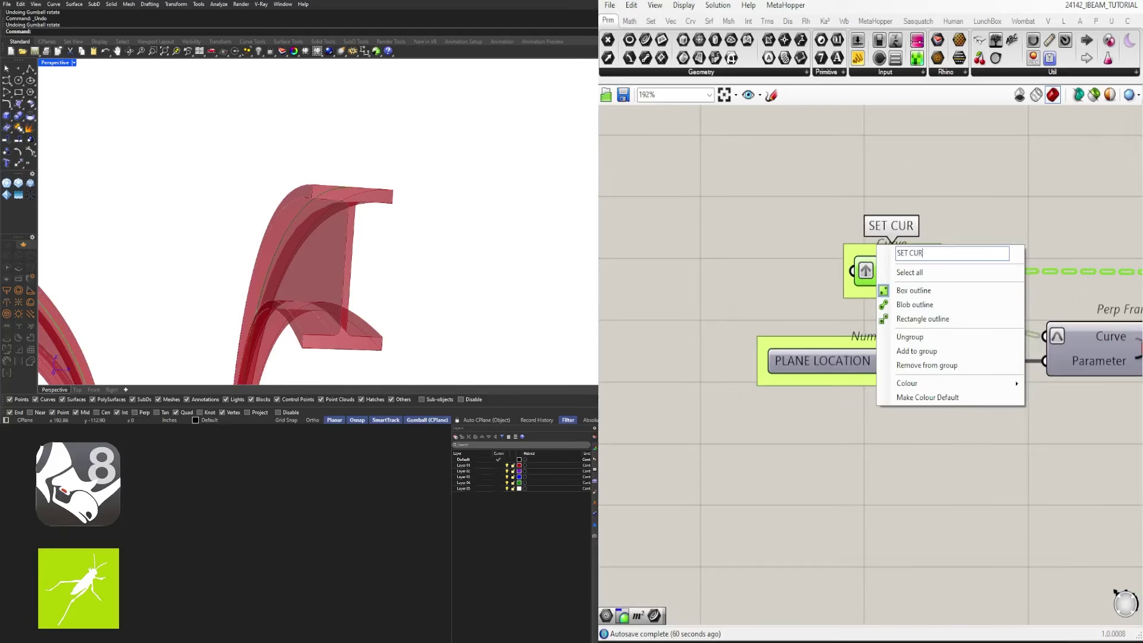
type("VES")
key("Return")
Add an empty Curve parameter beside the grouped input Curve parameter
scroll(947, 363, "down", 2)
double_click(781, 277)
type("CUR")
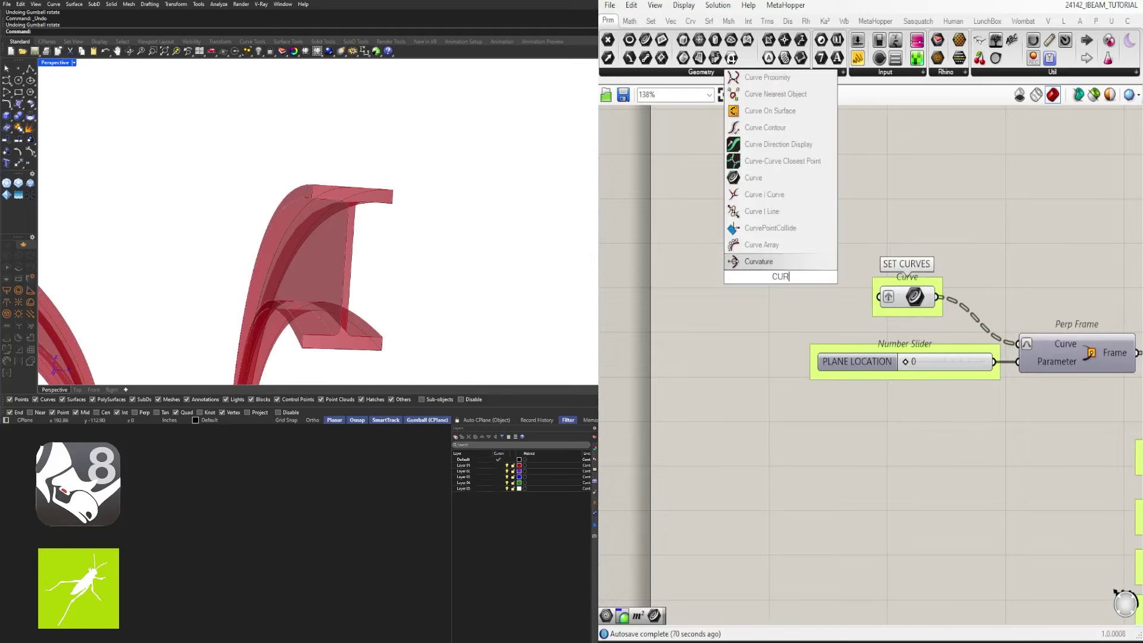
left_click(753, 178)
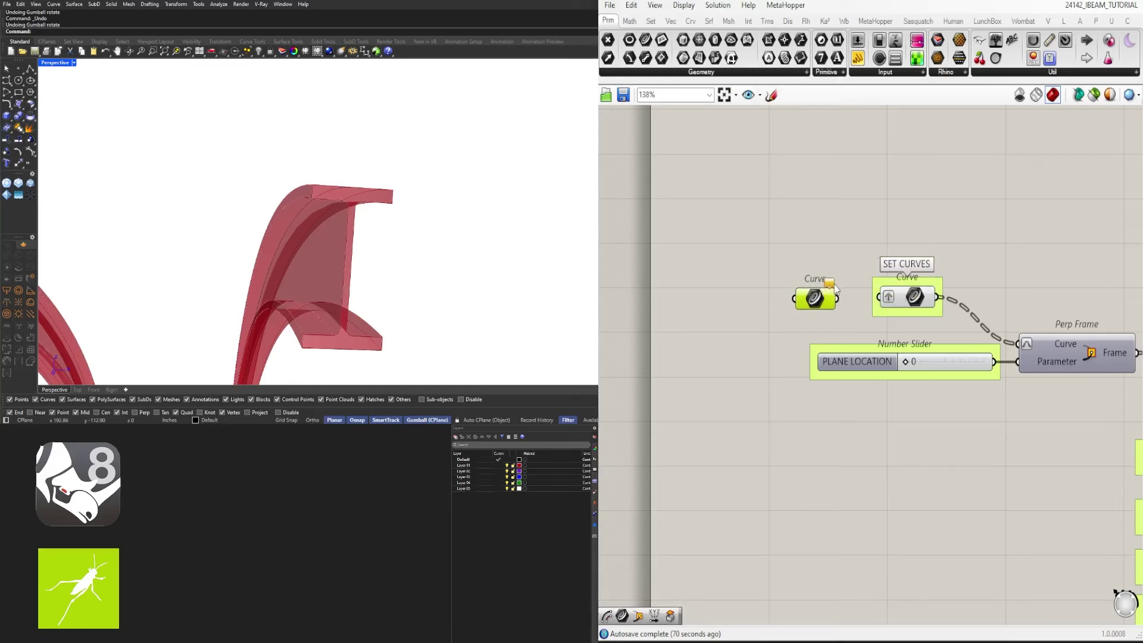
Internalise the data of the SET CURVES parameter and delete the source curves from the Rhino model
right_click(908, 305)
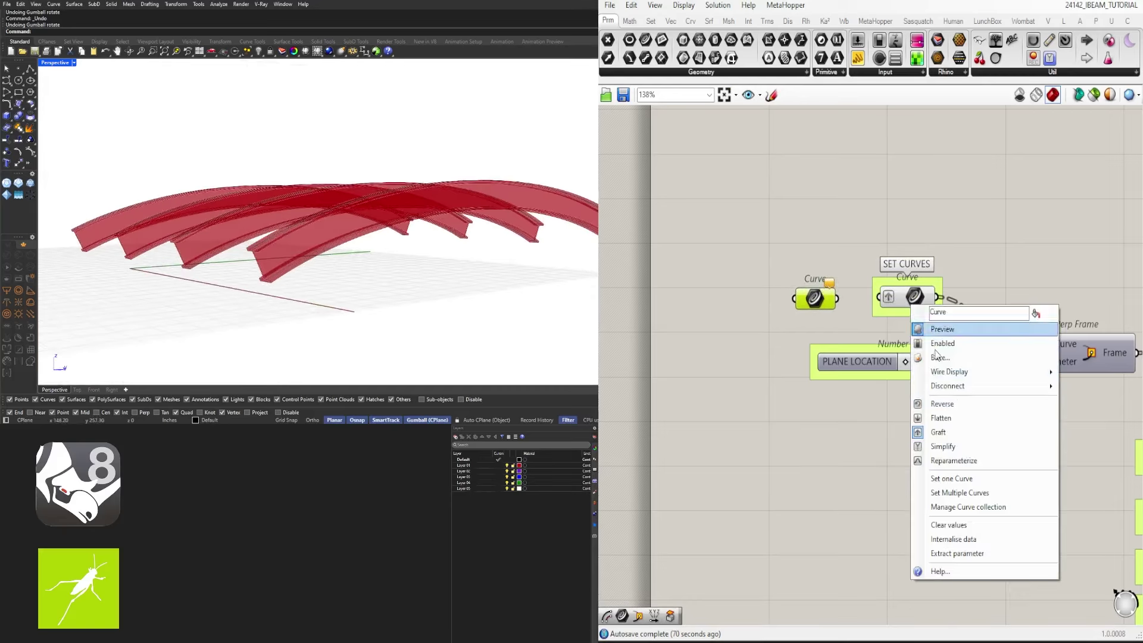
left_click(964, 540)
left_click_drag(914, 296, 929, 294)
left_click(365, 179)
key("Delete")
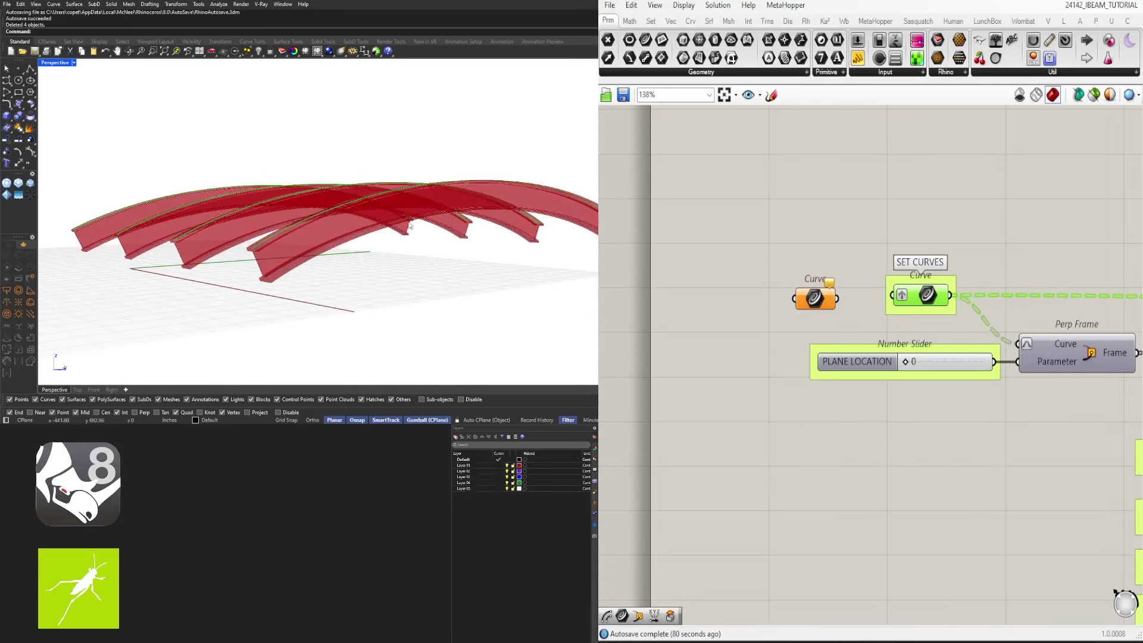
right_click_drag(409, 227, 453, 232)
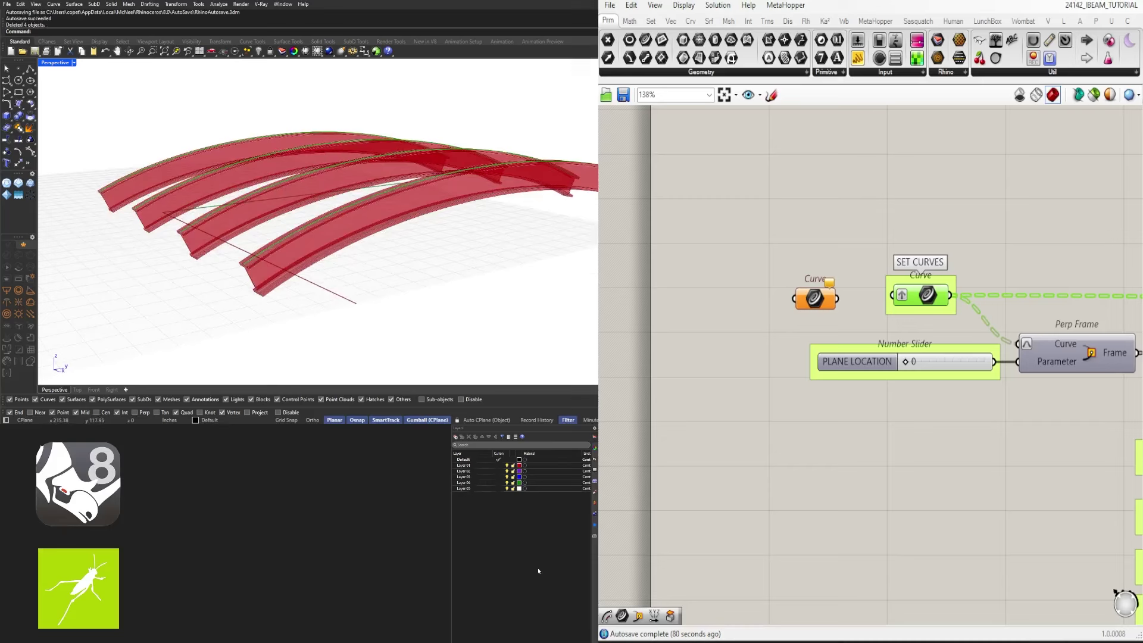
Group the empty Curve parameter and name the group SET MULTIPLE CURVES
right_click(923, 283)
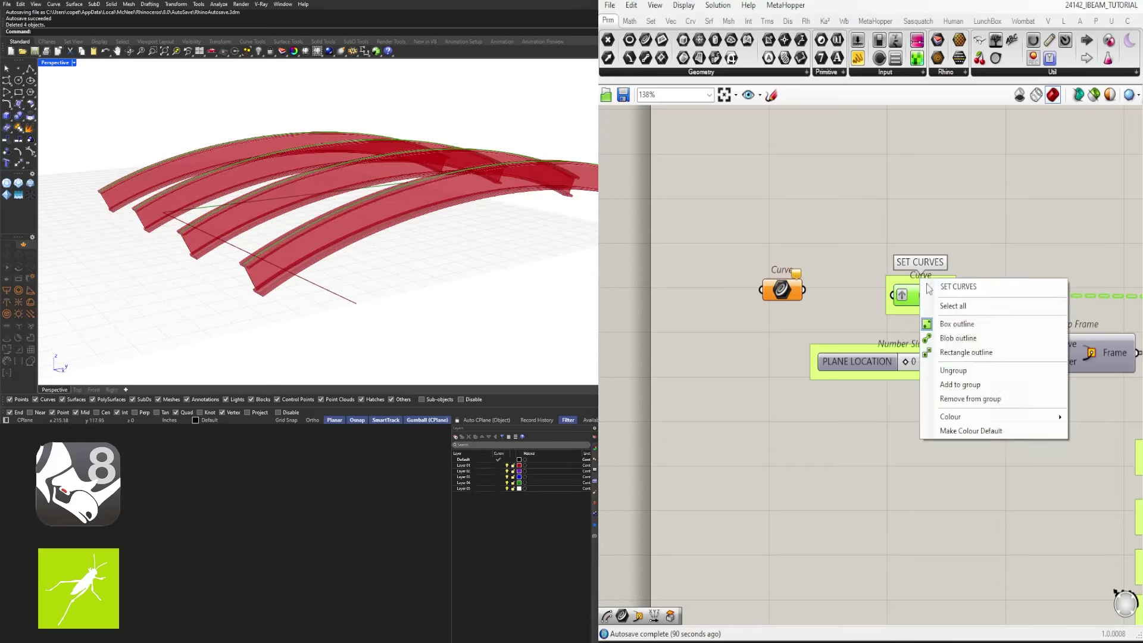
left_click(845, 289)
key("ctrl+g")
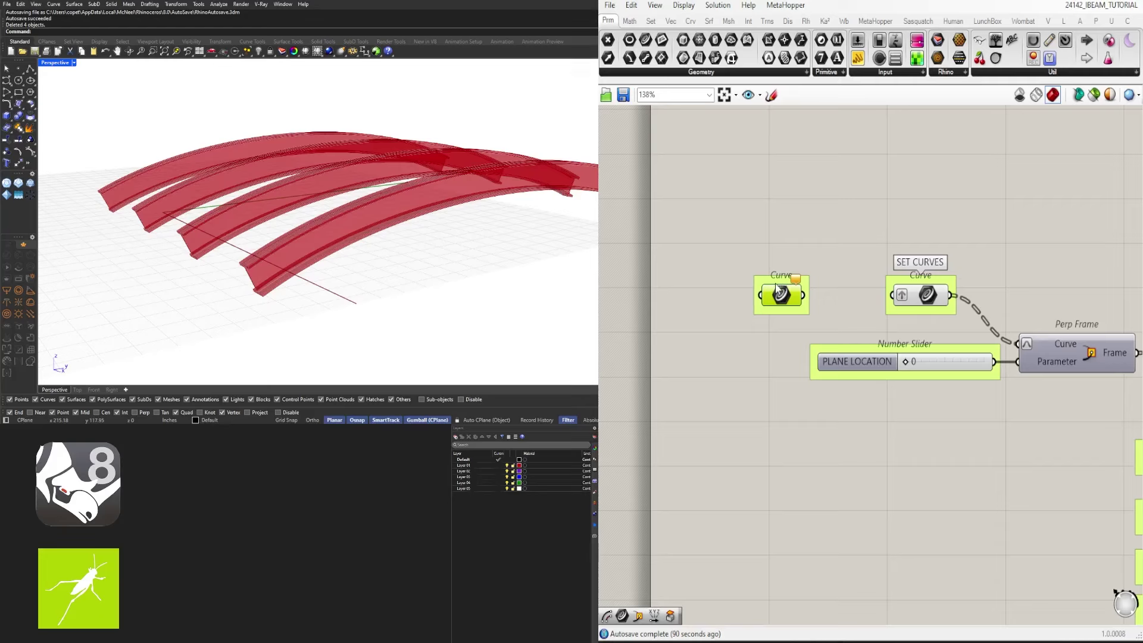
right_click(787, 281)
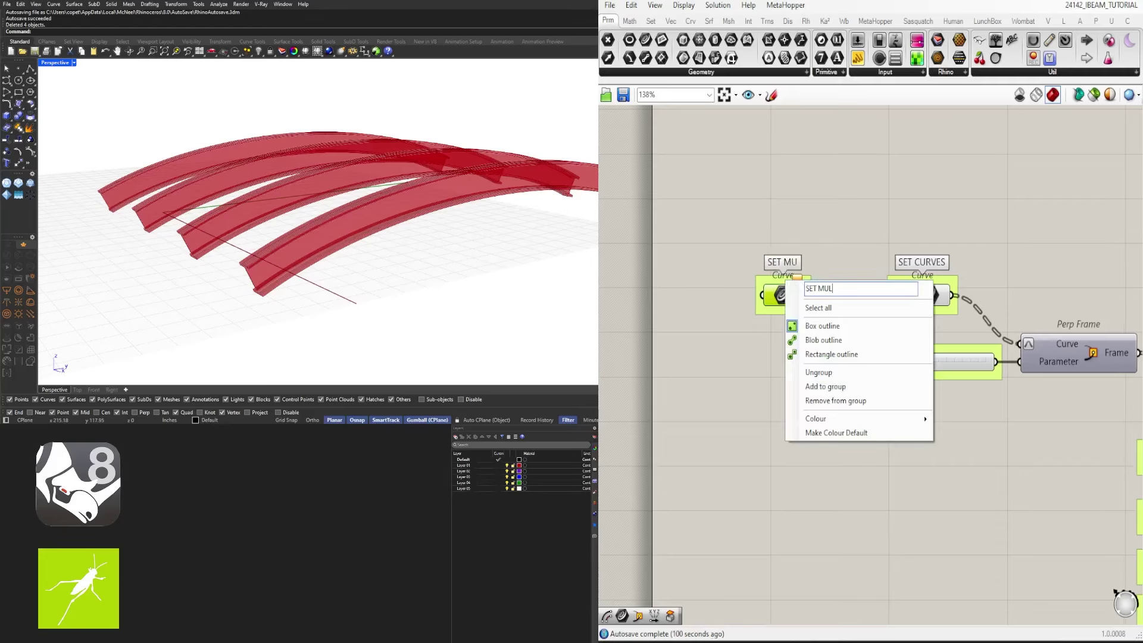
type("SET MULTIPLE CURVES")
key("Return")
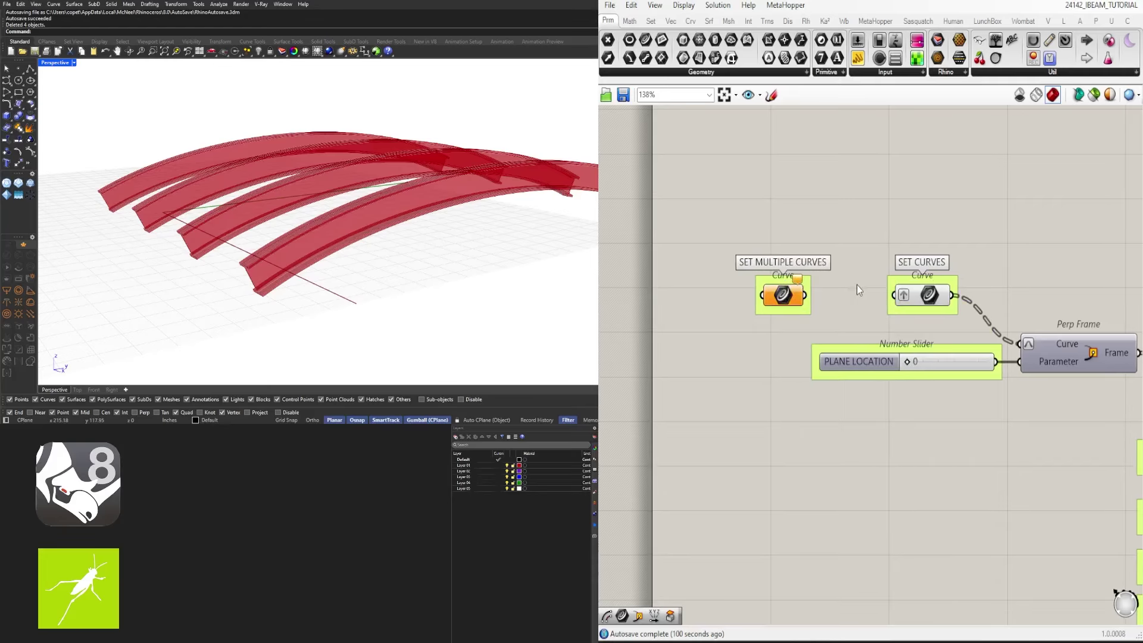
Ungroup the internalised Curve parameter, then regroup it under the name CURVES TO OVERRIDE
scroll(859, 290, "up", 2)
left_click(940, 293)
key("ctrl+shift+g")
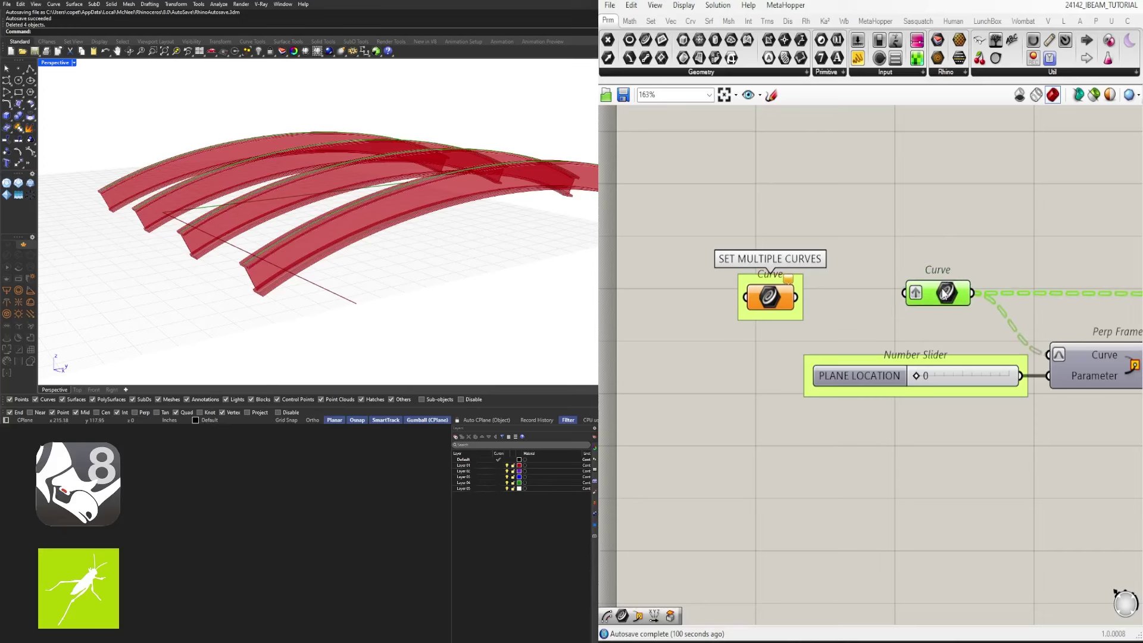
left_click_drag(802, 300, 843, 301)
scroll(827, 398, "down", 3)
left_click_drag(914, 327, 925, 326)
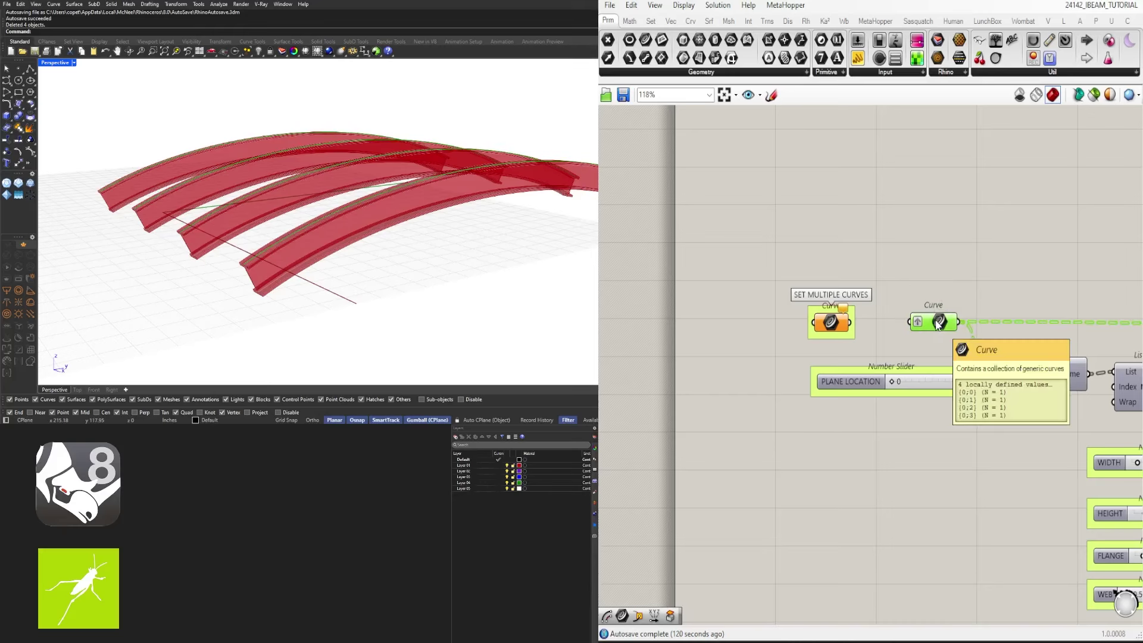
scroll(959, 316, "up", 3)
right_click(937, 308)
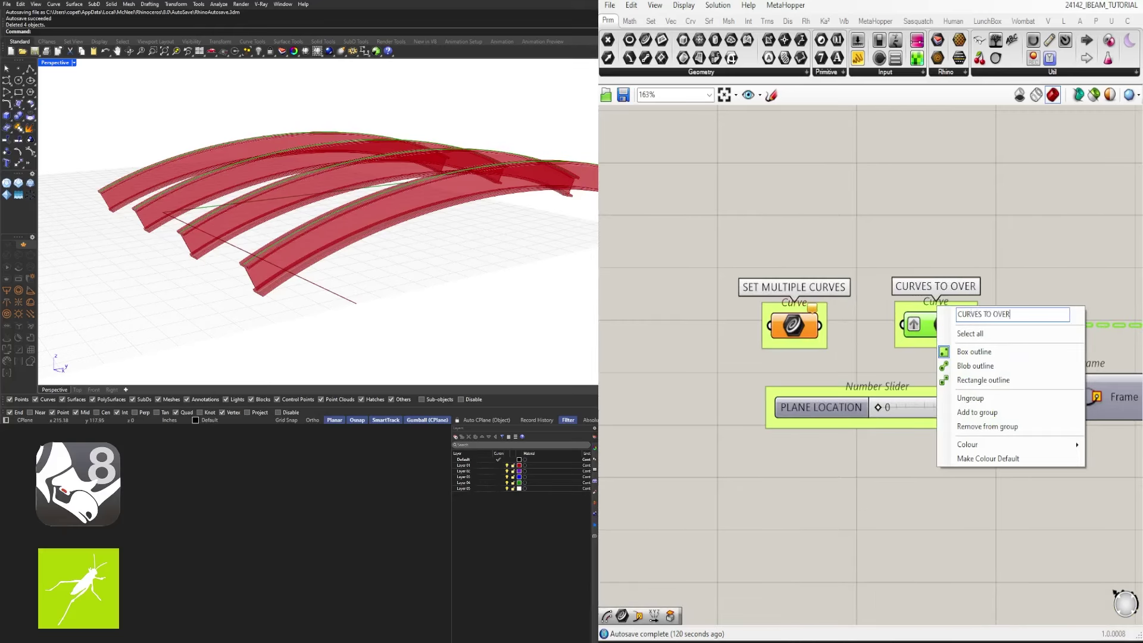
left_click(939, 175)
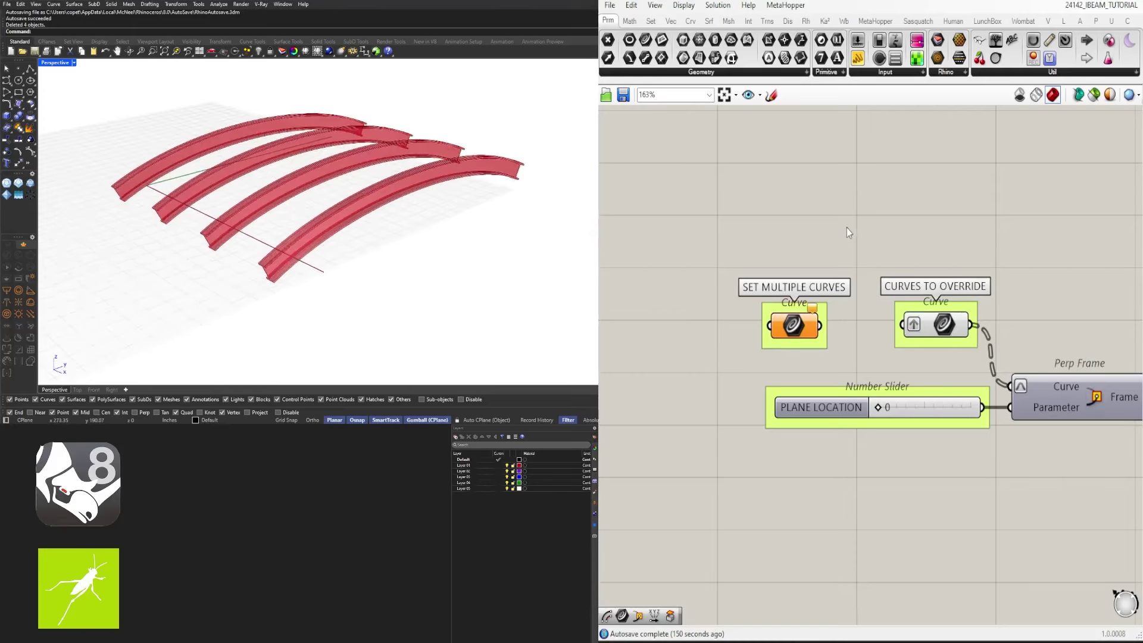
left_click(770, 95)
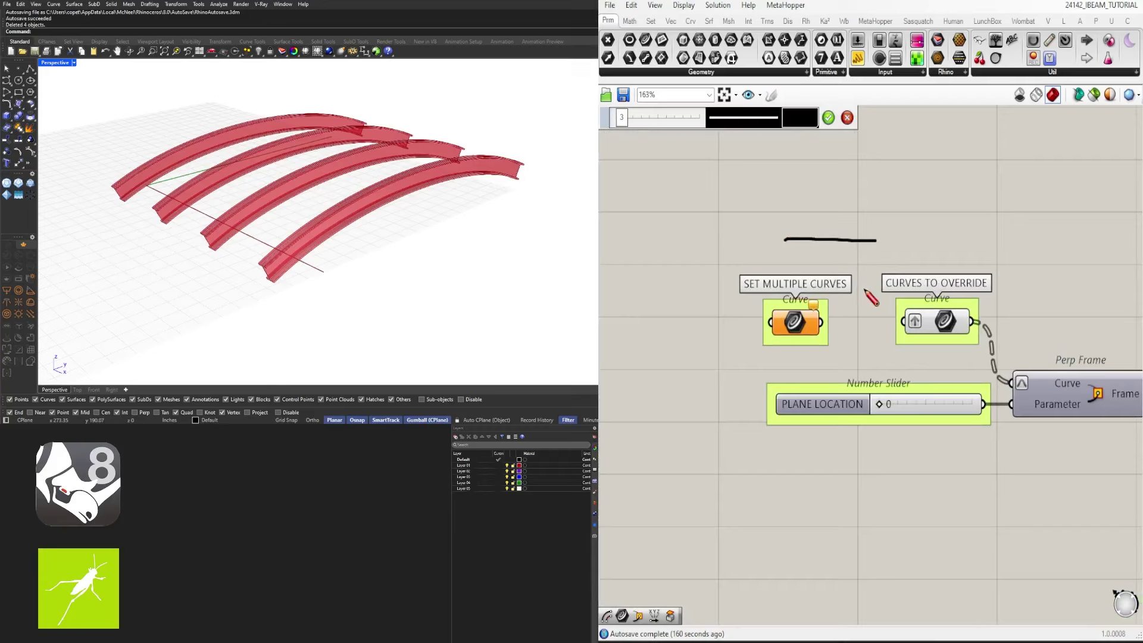
left_click(848, 117)
left_click(771, 96)
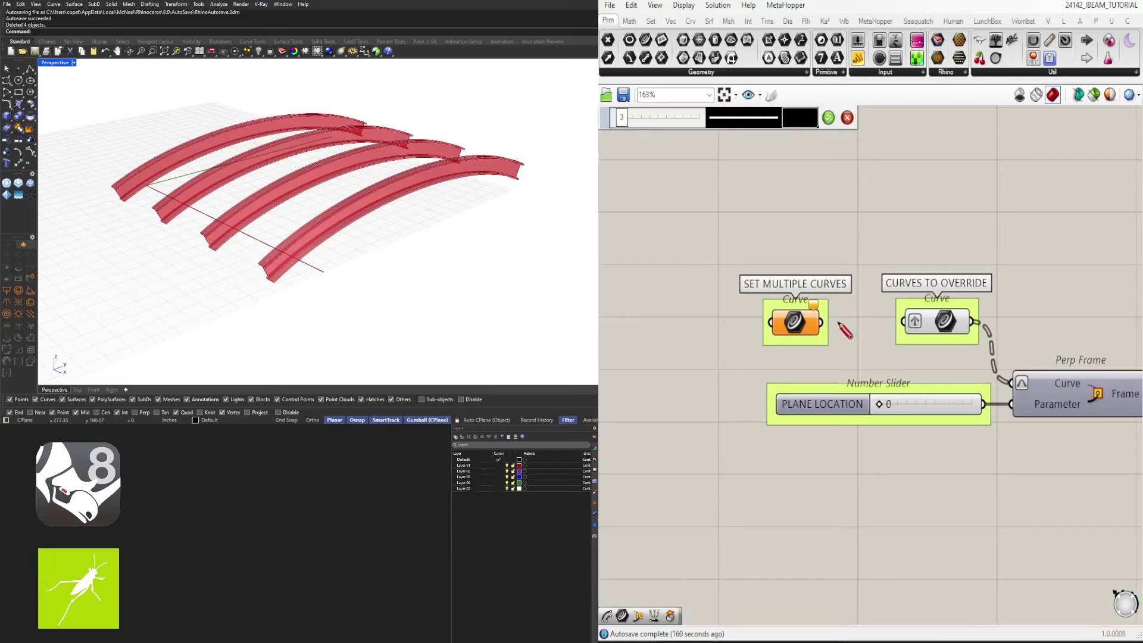
left_click(829, 119)
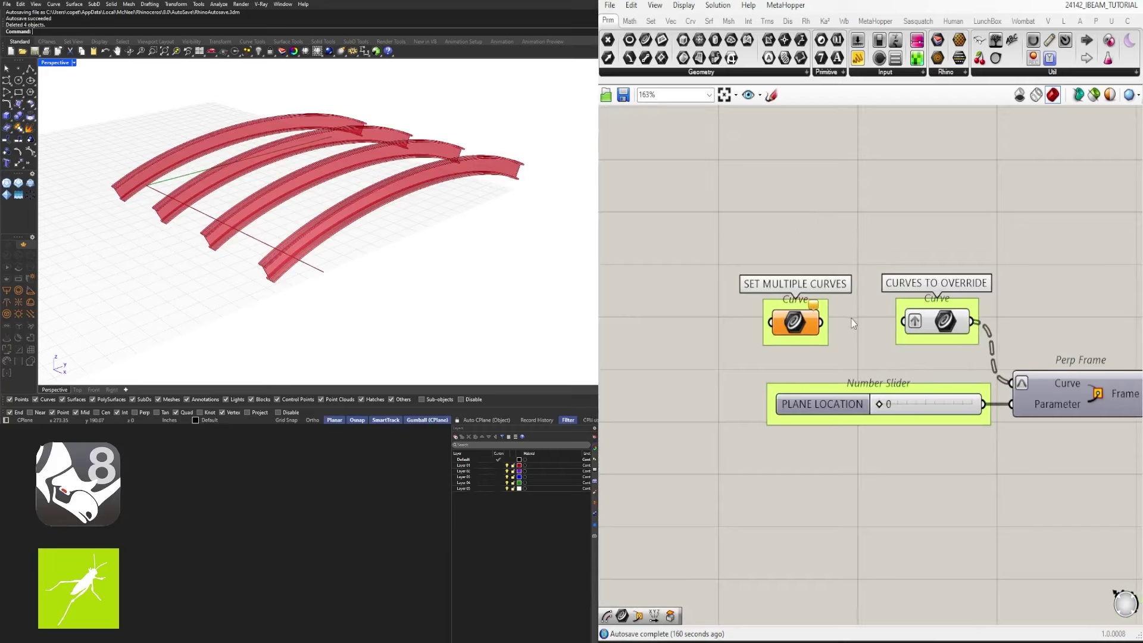
Sketch an arrow above the two Curve groups, pointing from SET MULTIPLE CURVES toward CURVES TO OVERRIDE
left_click(772, 96)
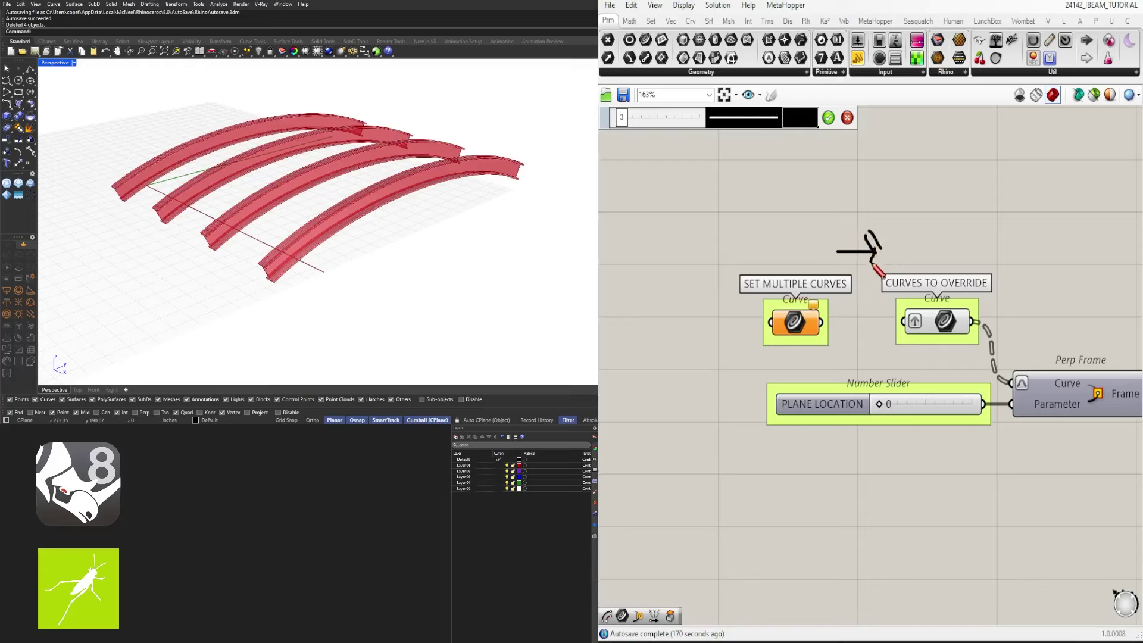
left_click(828, 118)
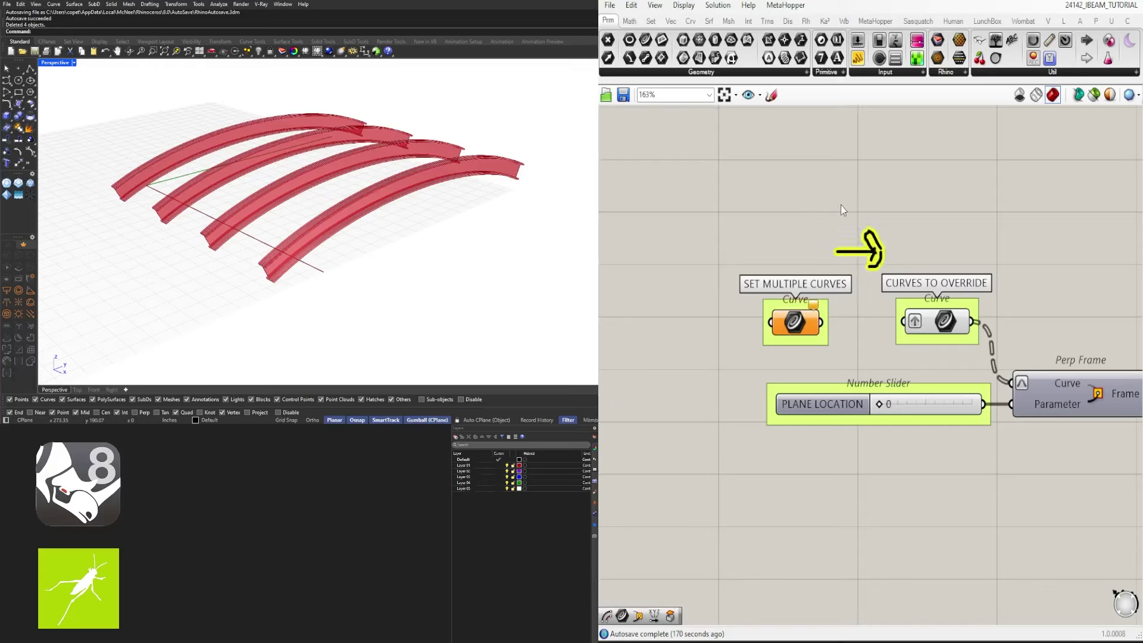
left_click(904, 255)
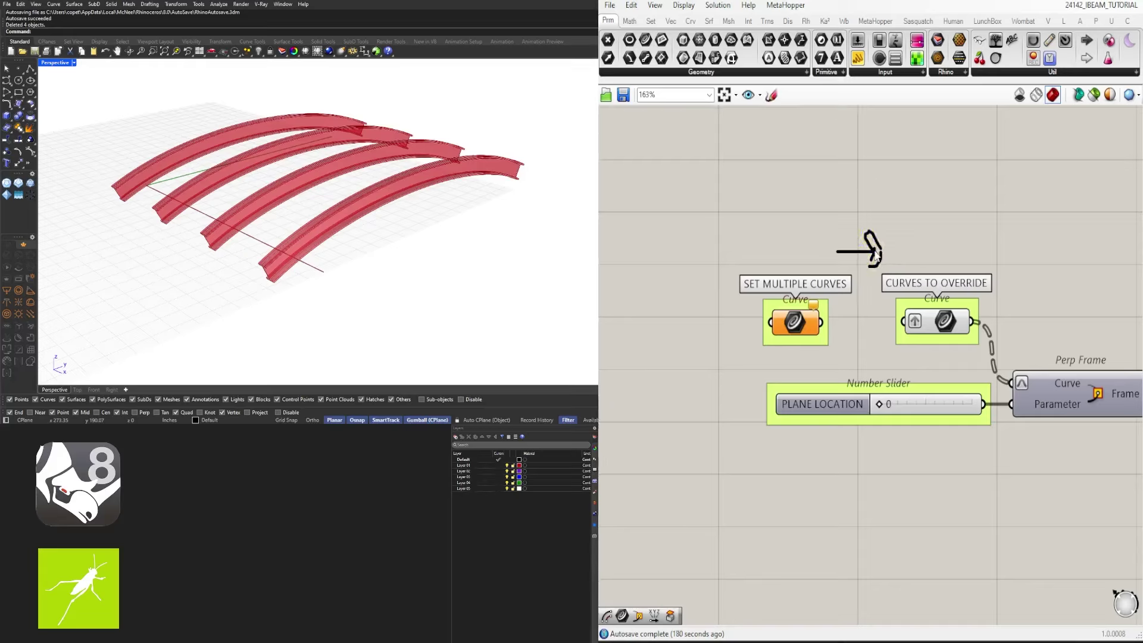